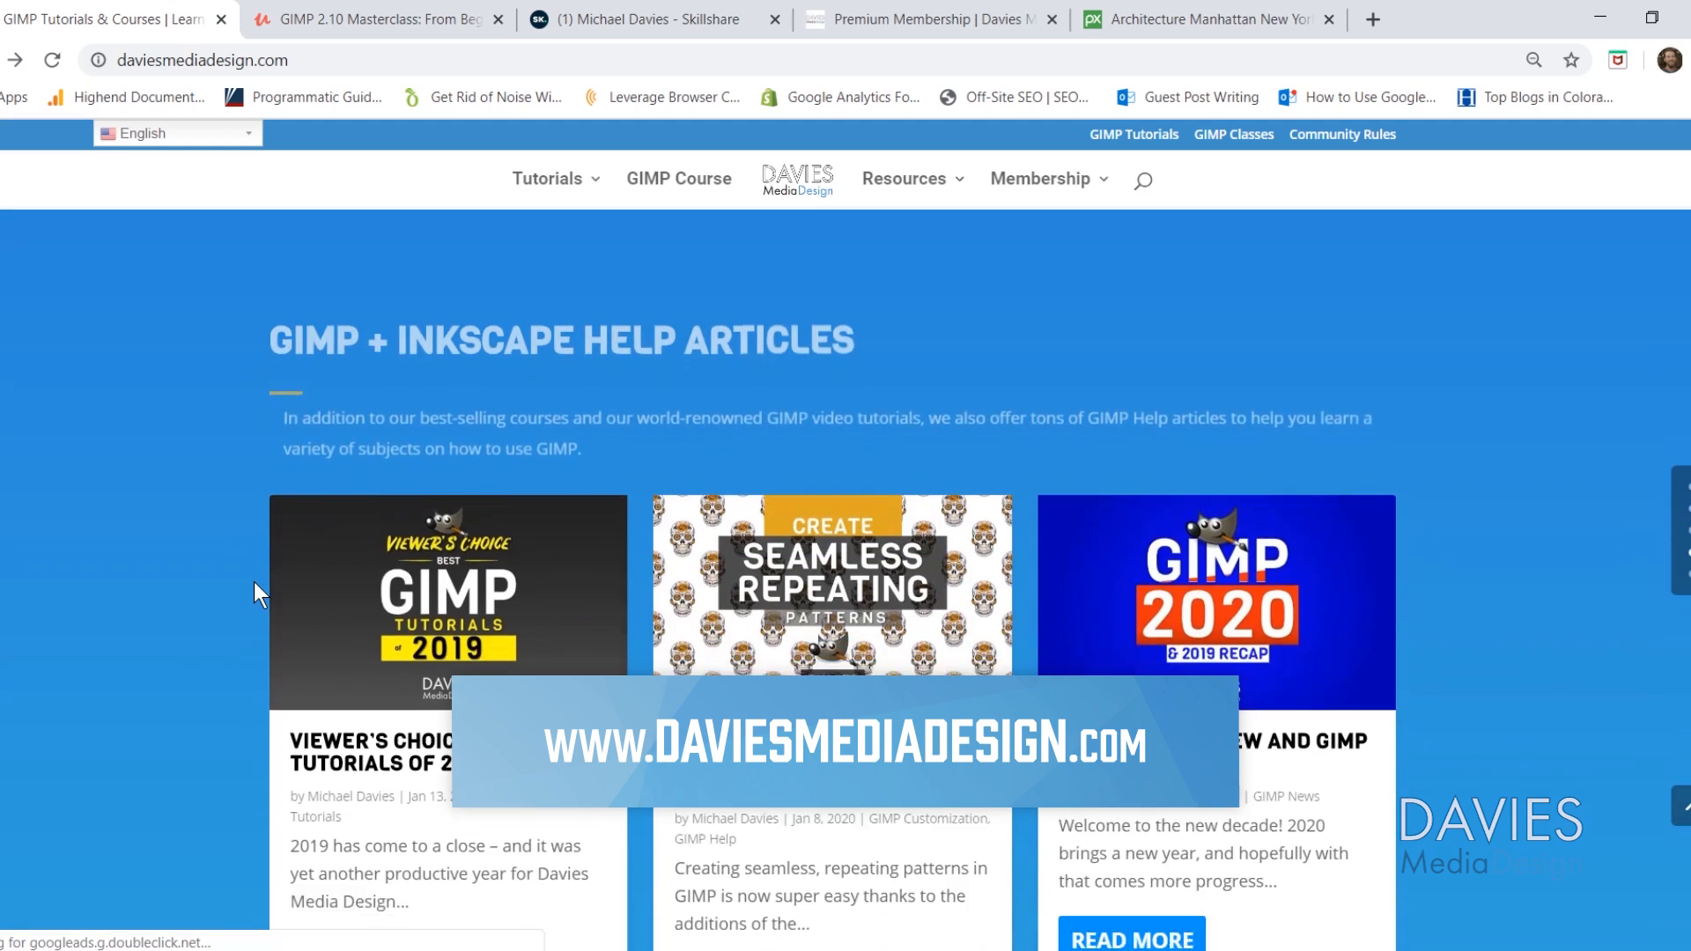
# - Look through the Davies Media Design help articles and the premium membership page's benefits and subscription options
pyautogui.scroll(-15, 254, 582)
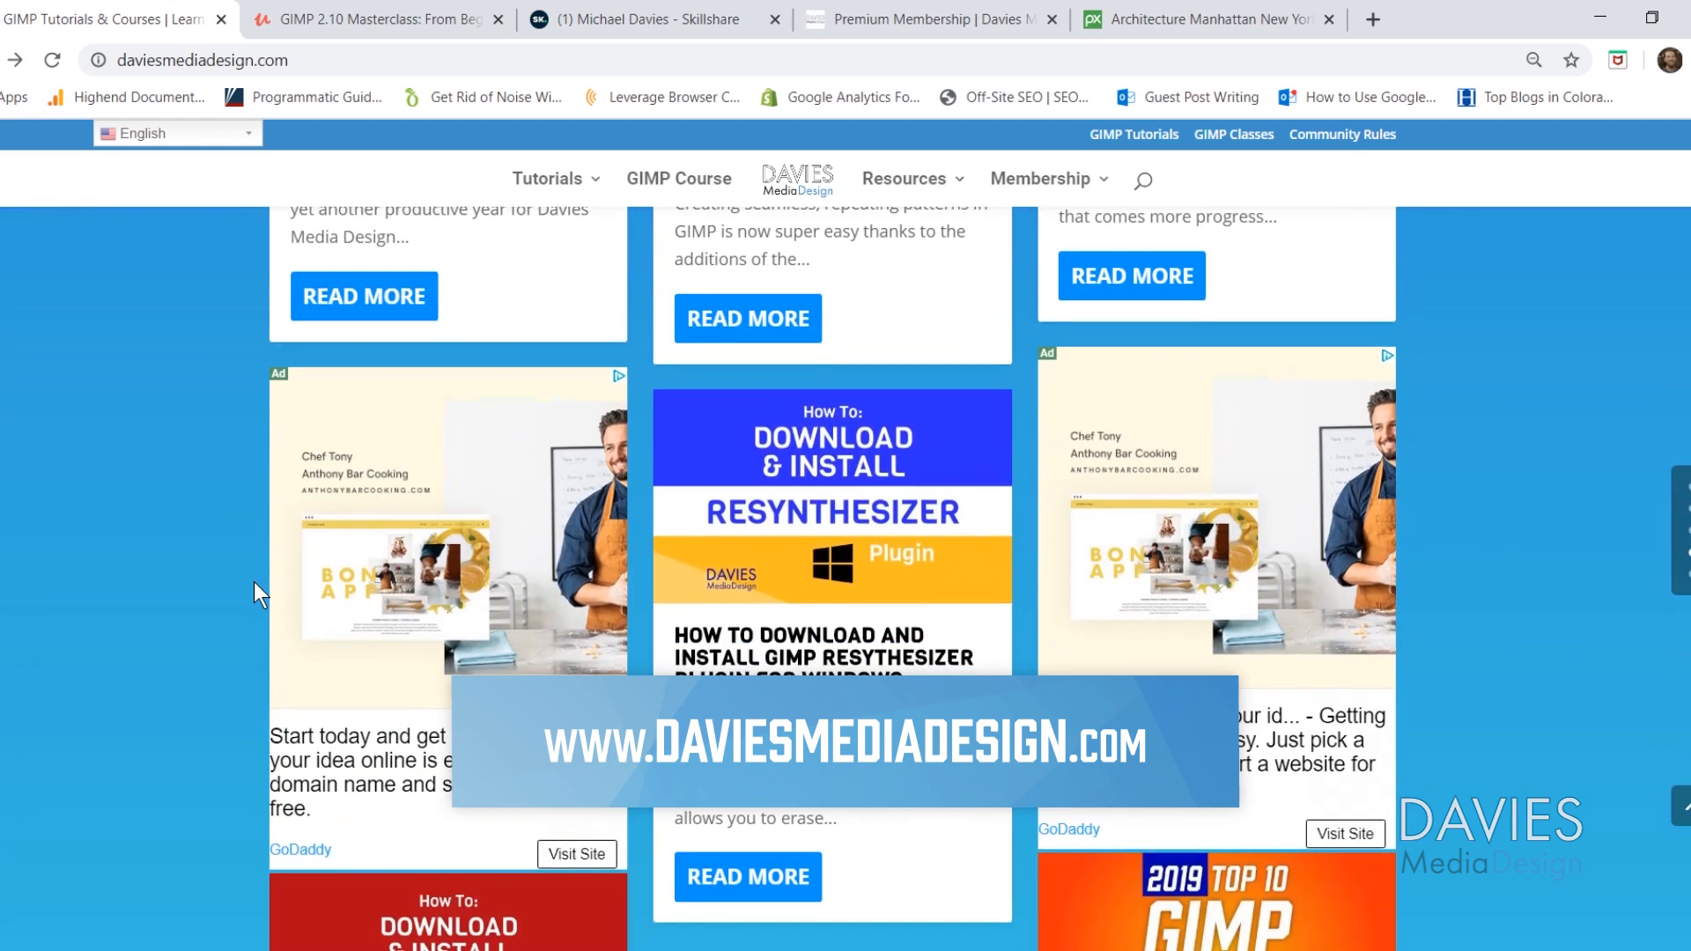
pyautogui.scroll(-5, 253, 581)
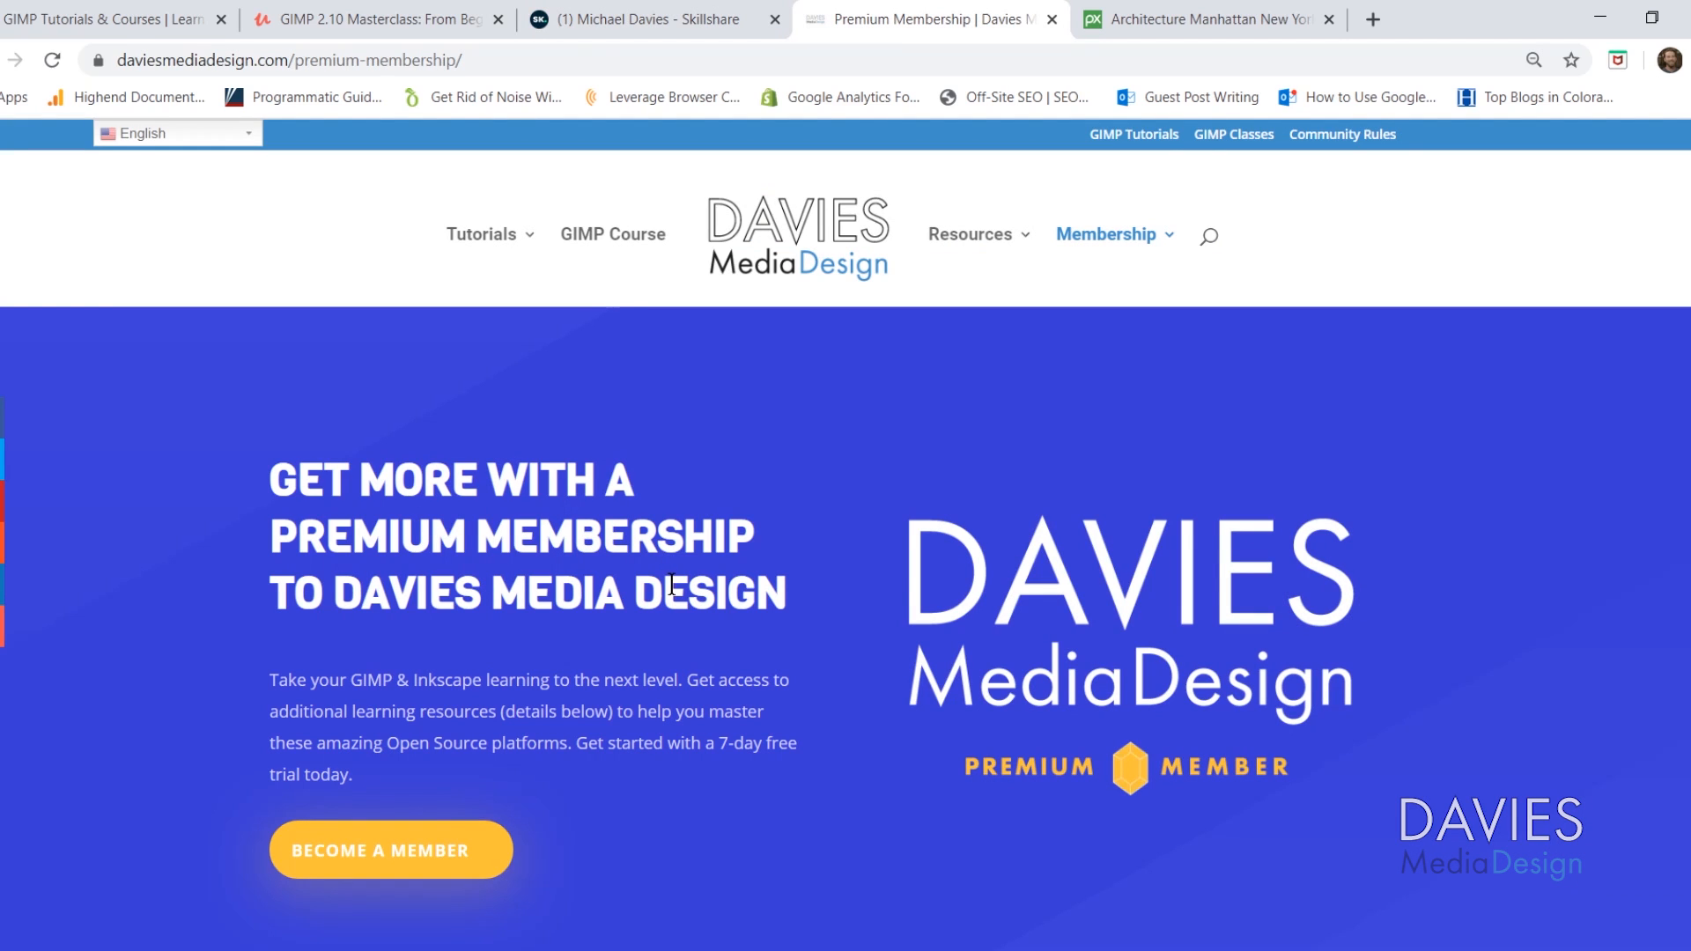
pyautogui.scroll(-8, 672, 585)
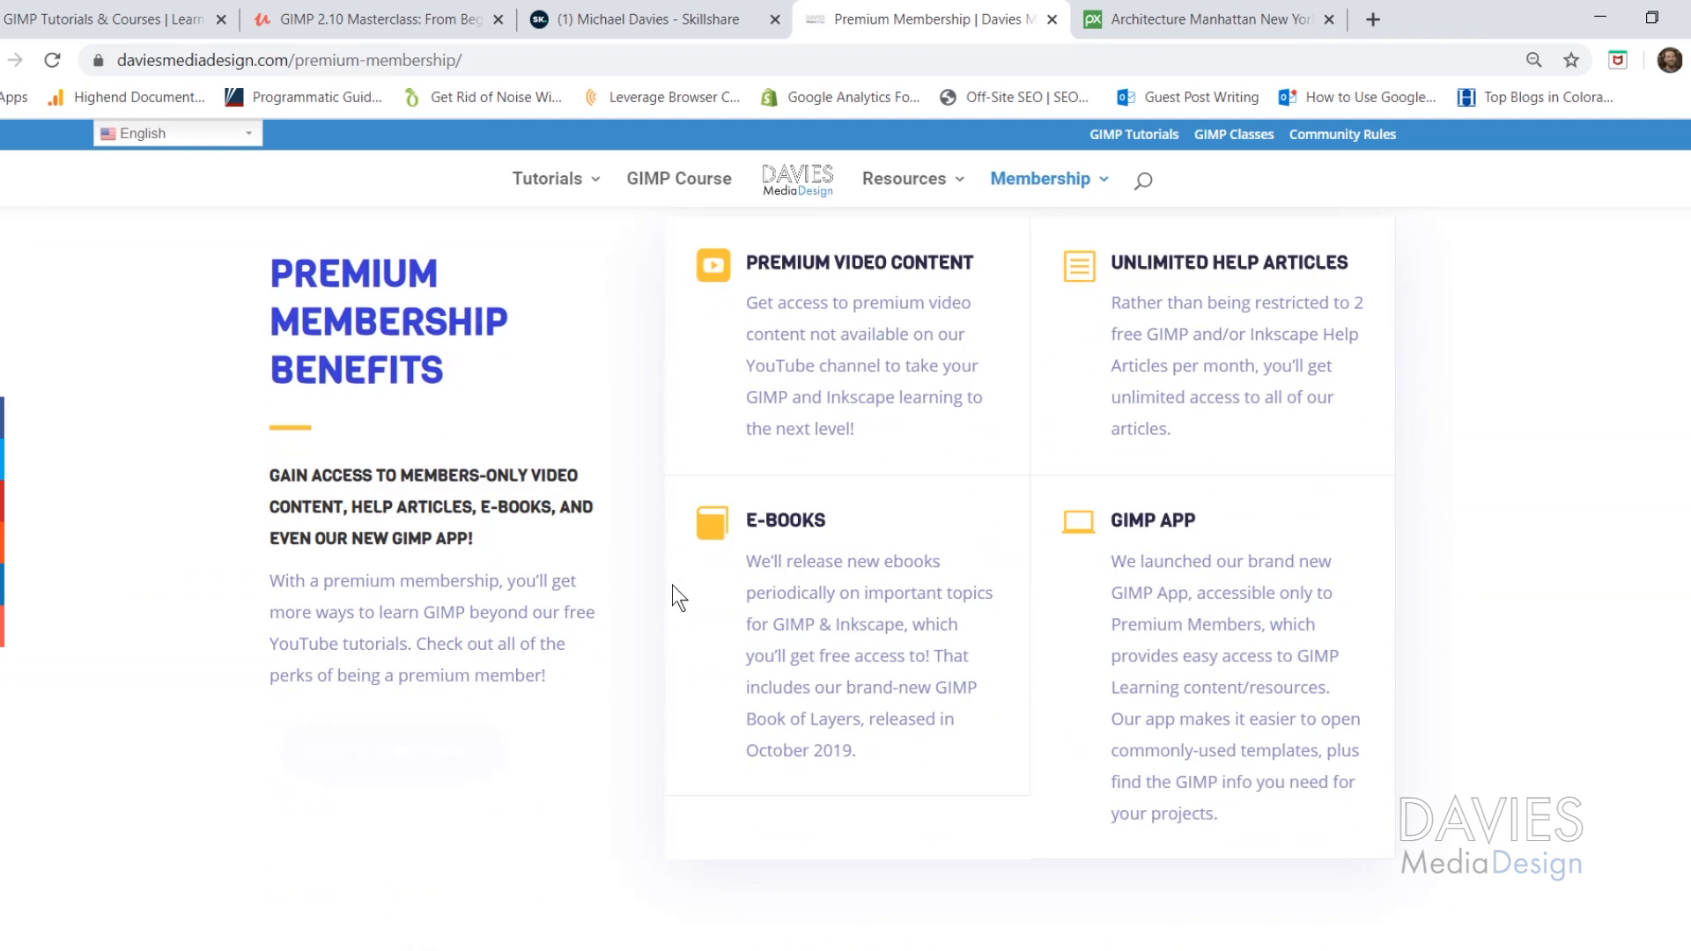
pyautogui.scroll(-6, 672, 586)
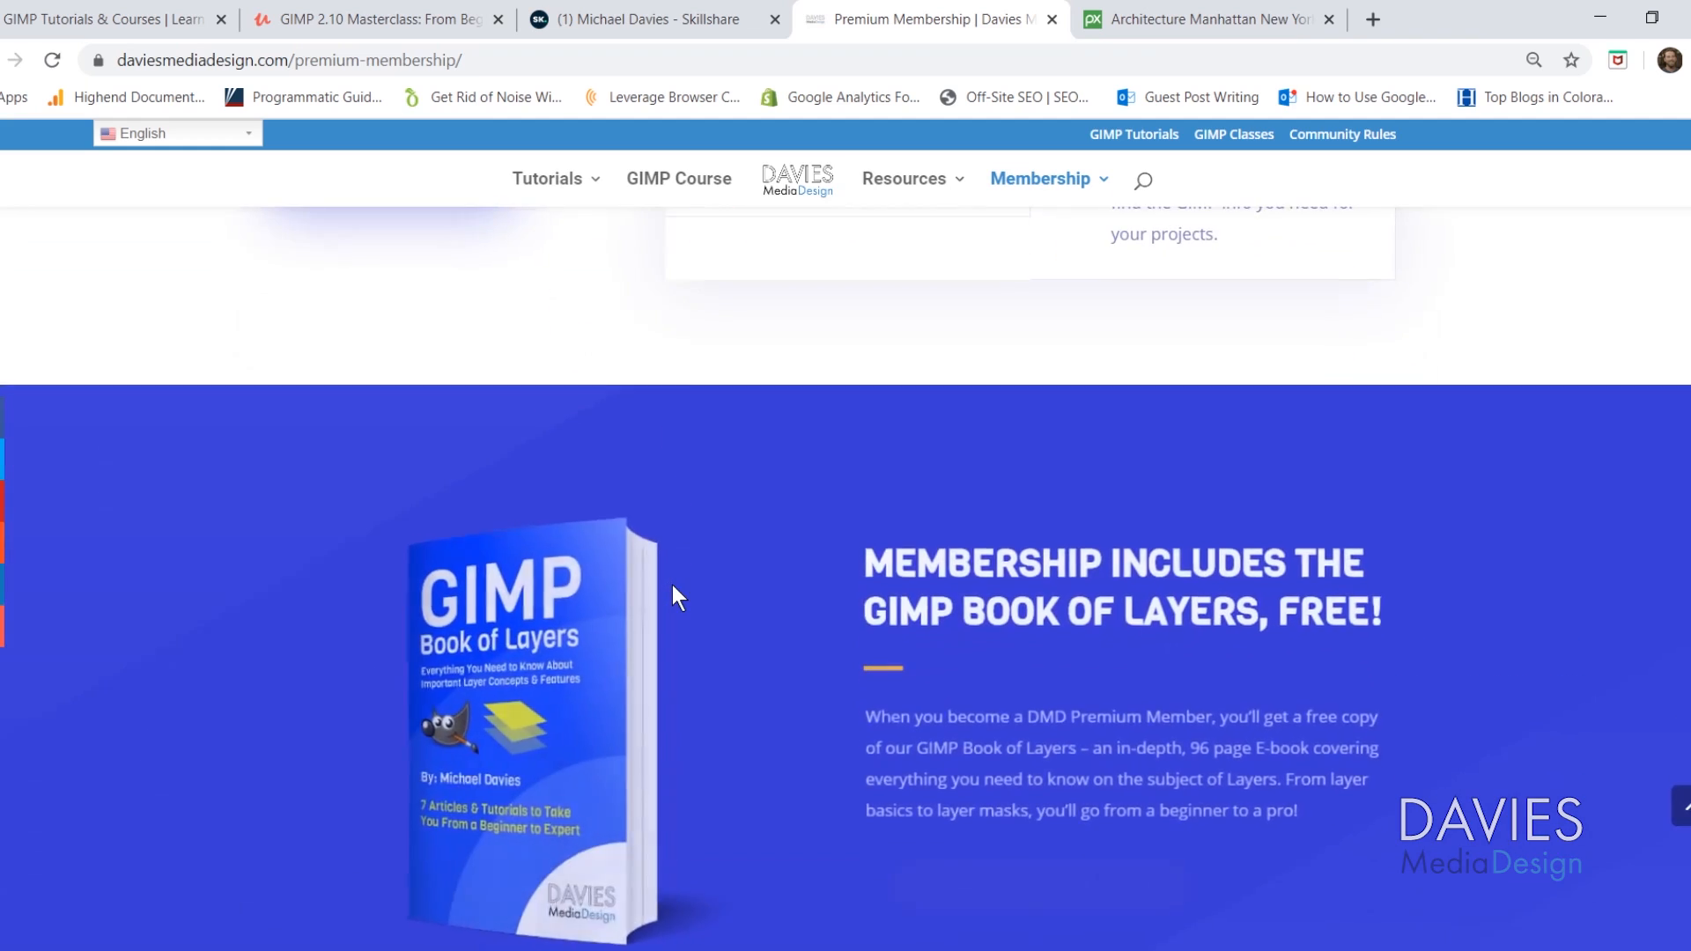
pyautogui.scroll(-3, 673, 585)
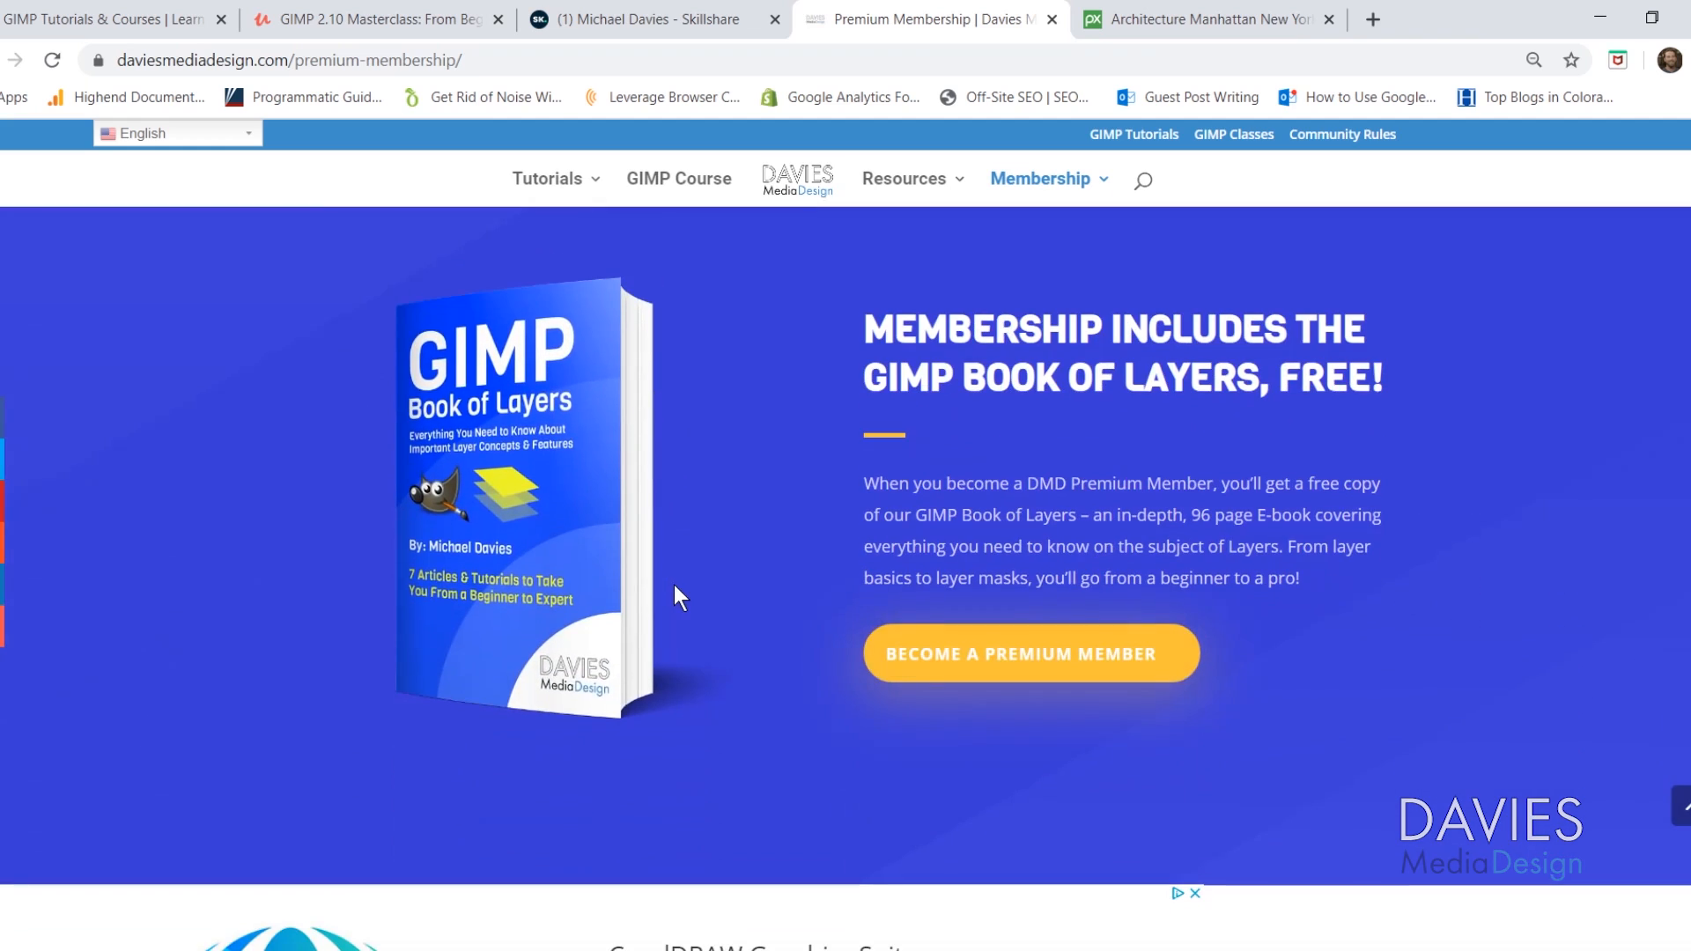
pyautogui.scroll(-9, 674, 585)
pyautogui.scroll(-12, 674, 584)
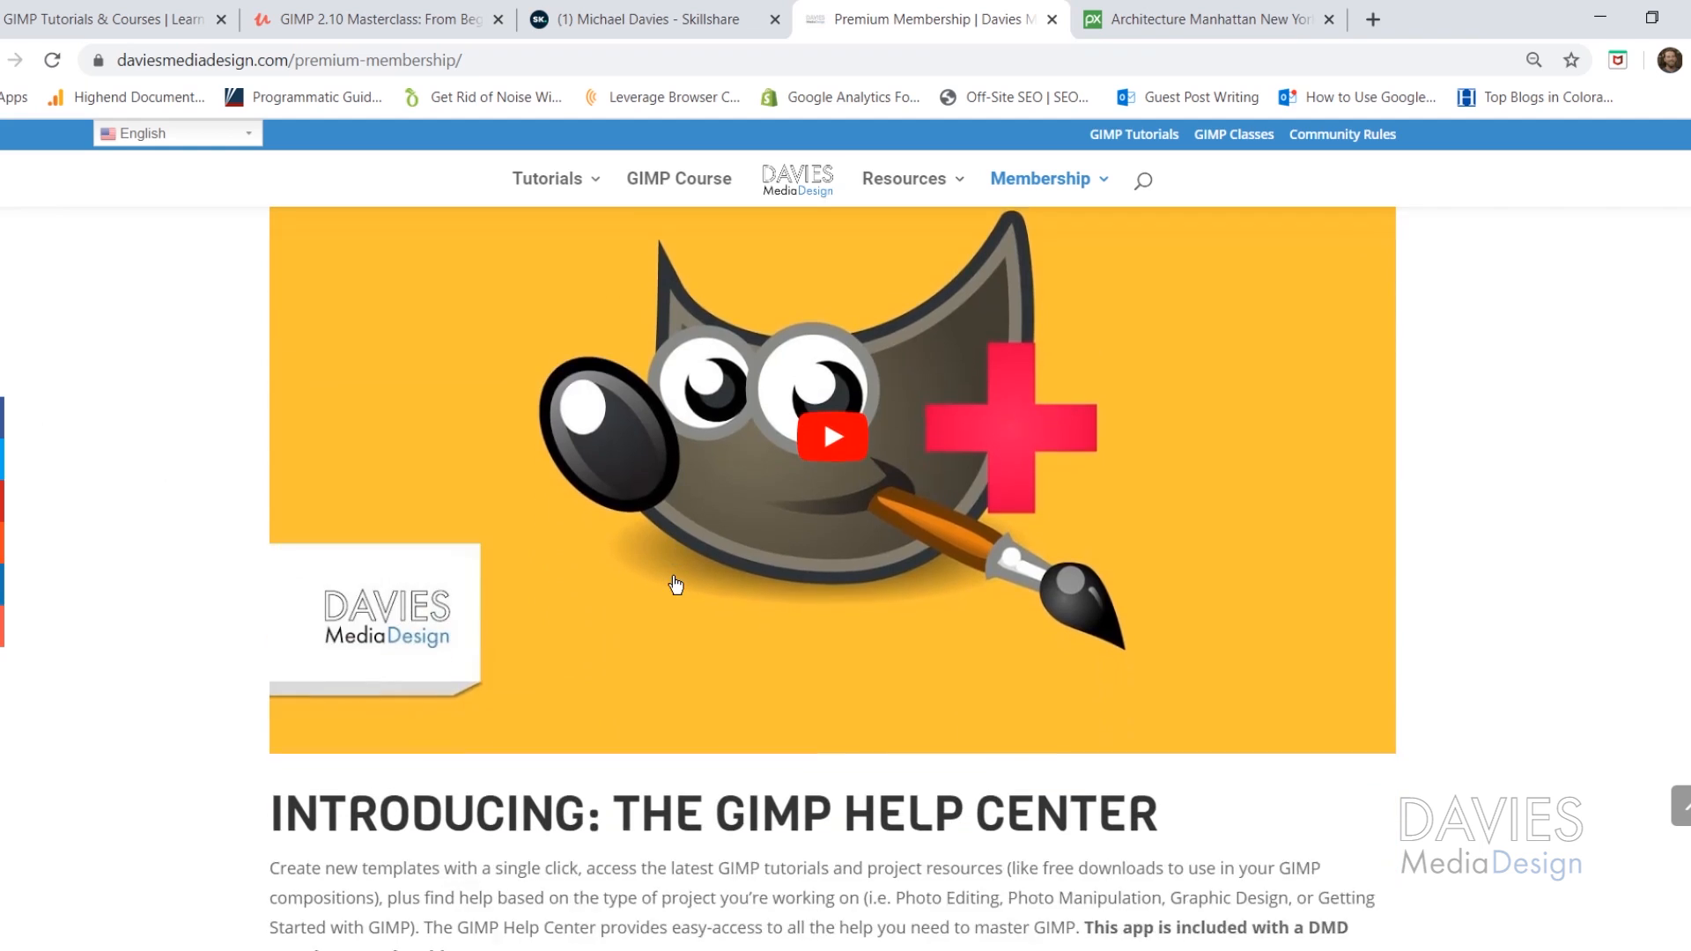
pyautogui.scroll(-2, 672, 574)
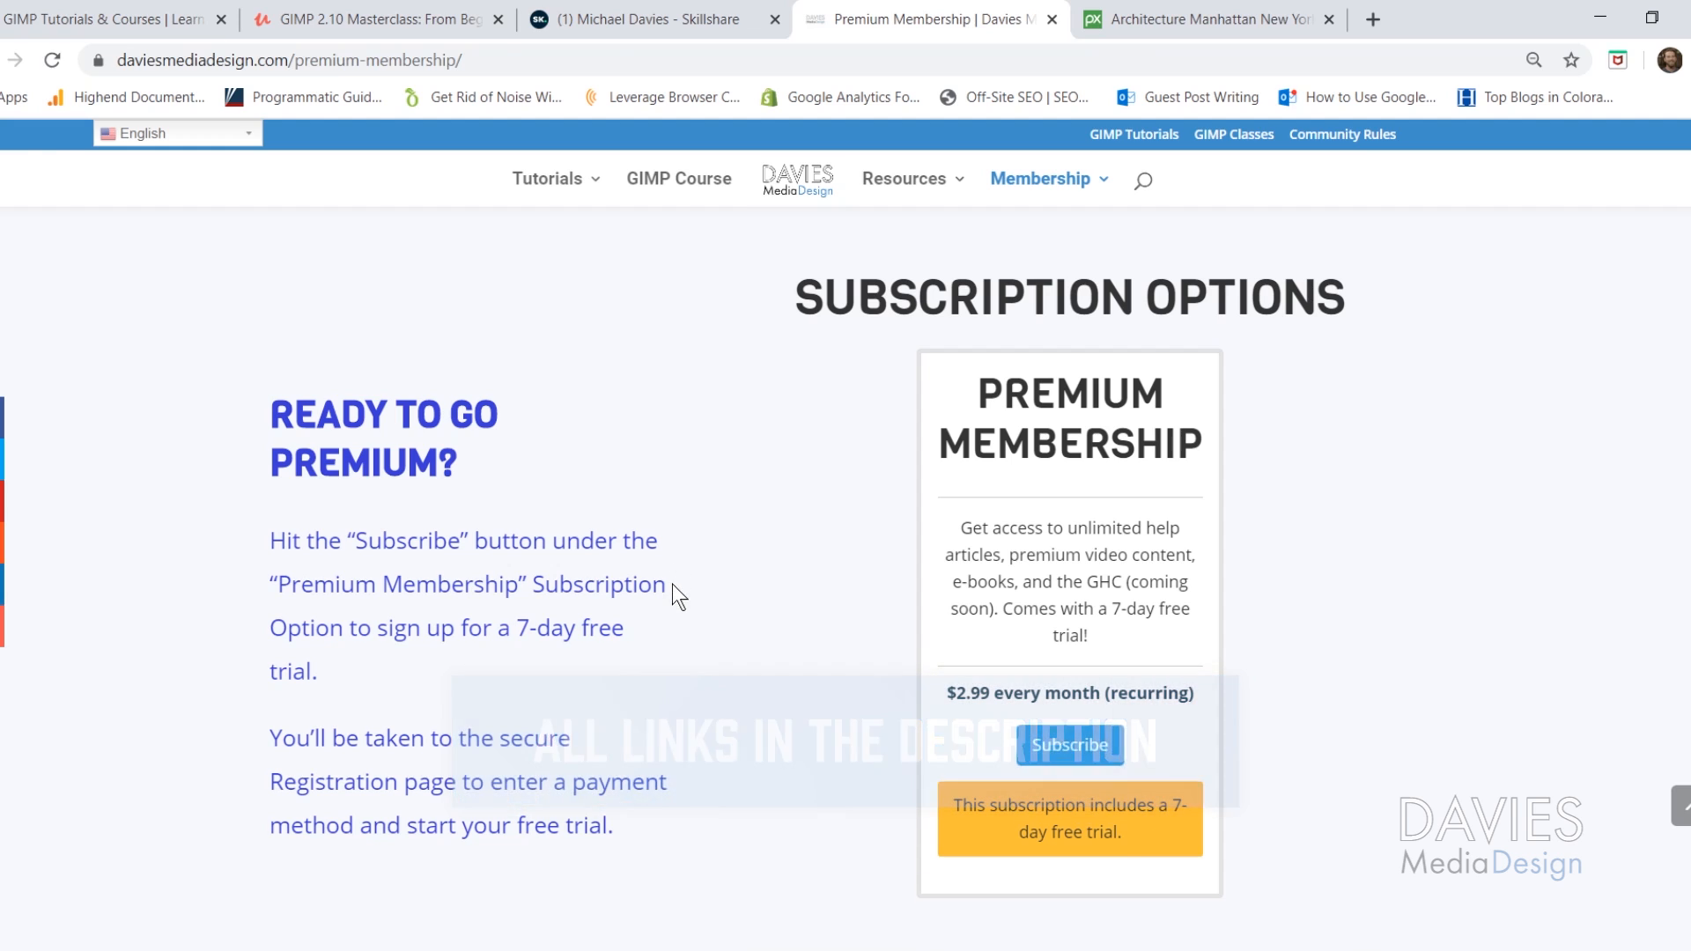
# - Switch to the Pixabay page of the Manhattan architecture photo and show its free download size options
pyautogui.hotkey('ctrl', 'Tab')
pyautogui.scroll(-3, 731, 491)
pyautogui.scroll(-1, 757, 520)
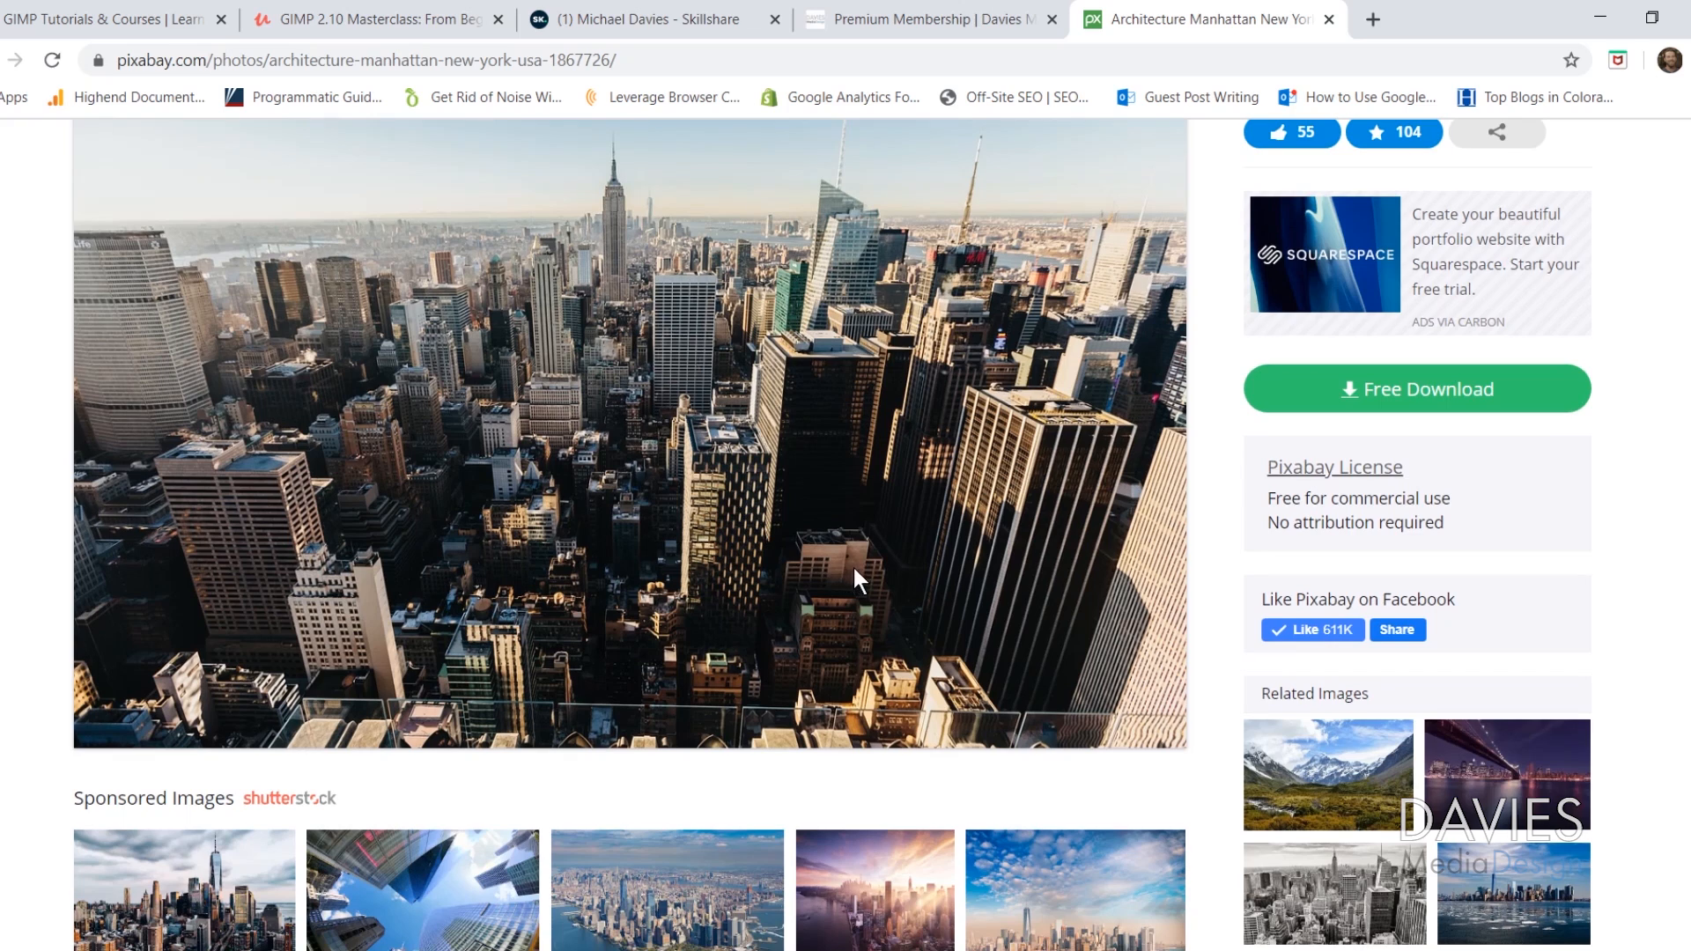
pyautogui.scroll(1, 853, 564)
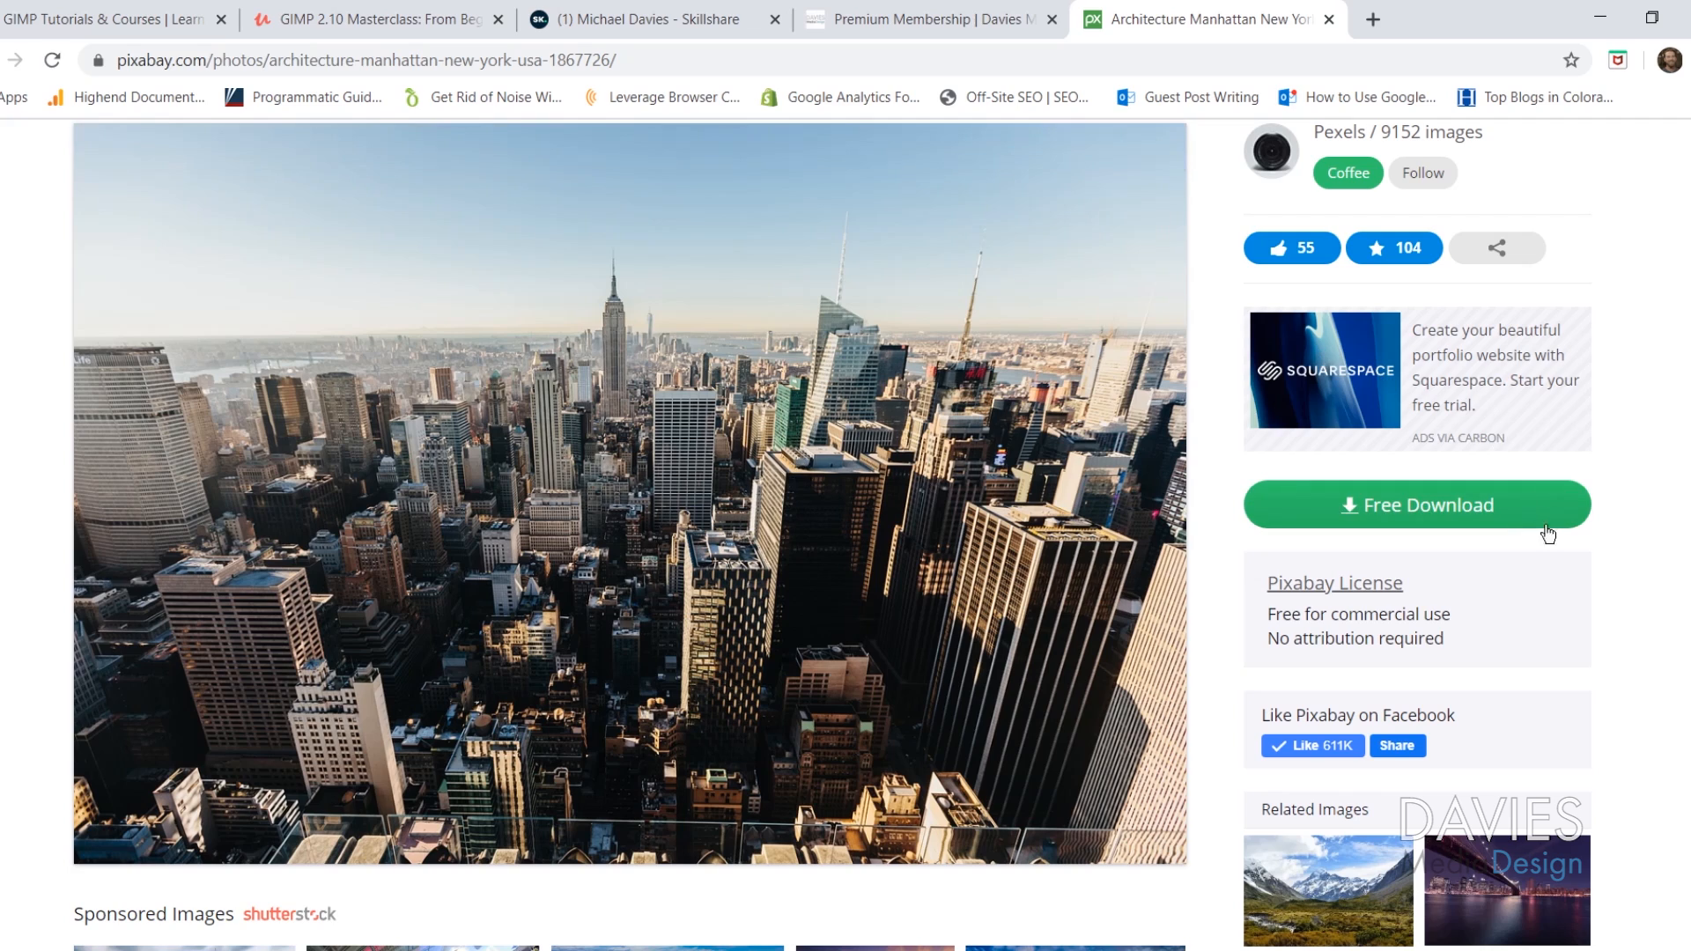
pyautogui.click(1489, 509)
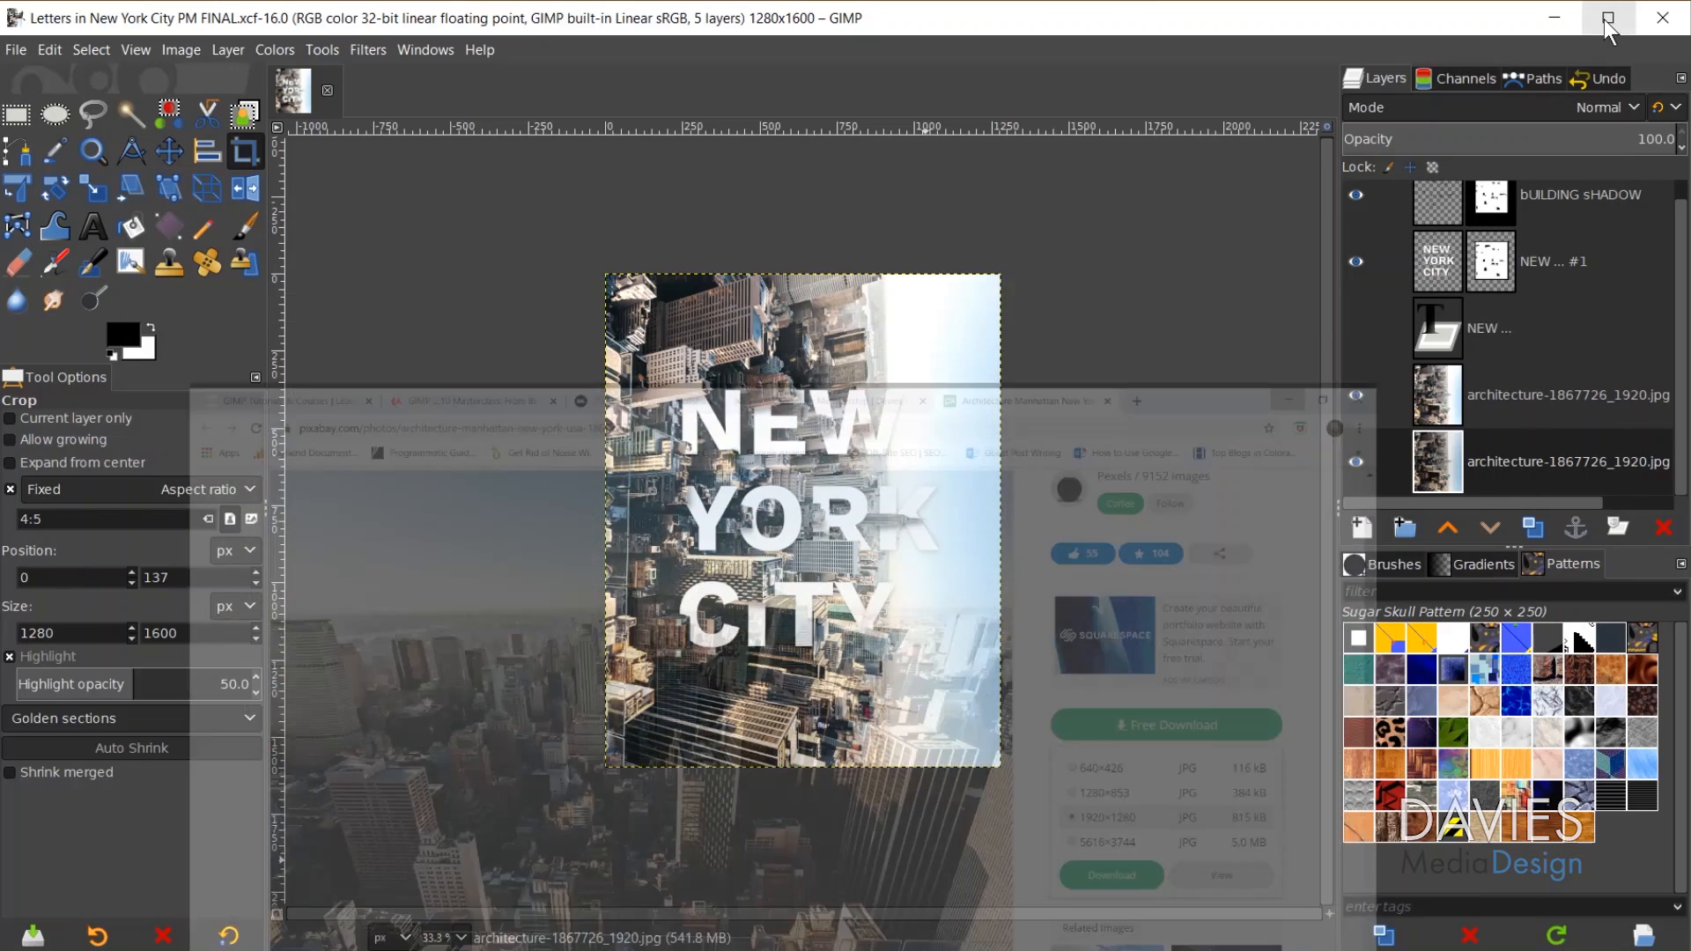
# - Switch to GIMP and examine the finished New York City composition with letters interwoven among the buildings
pyautogui.click(1602, 21)
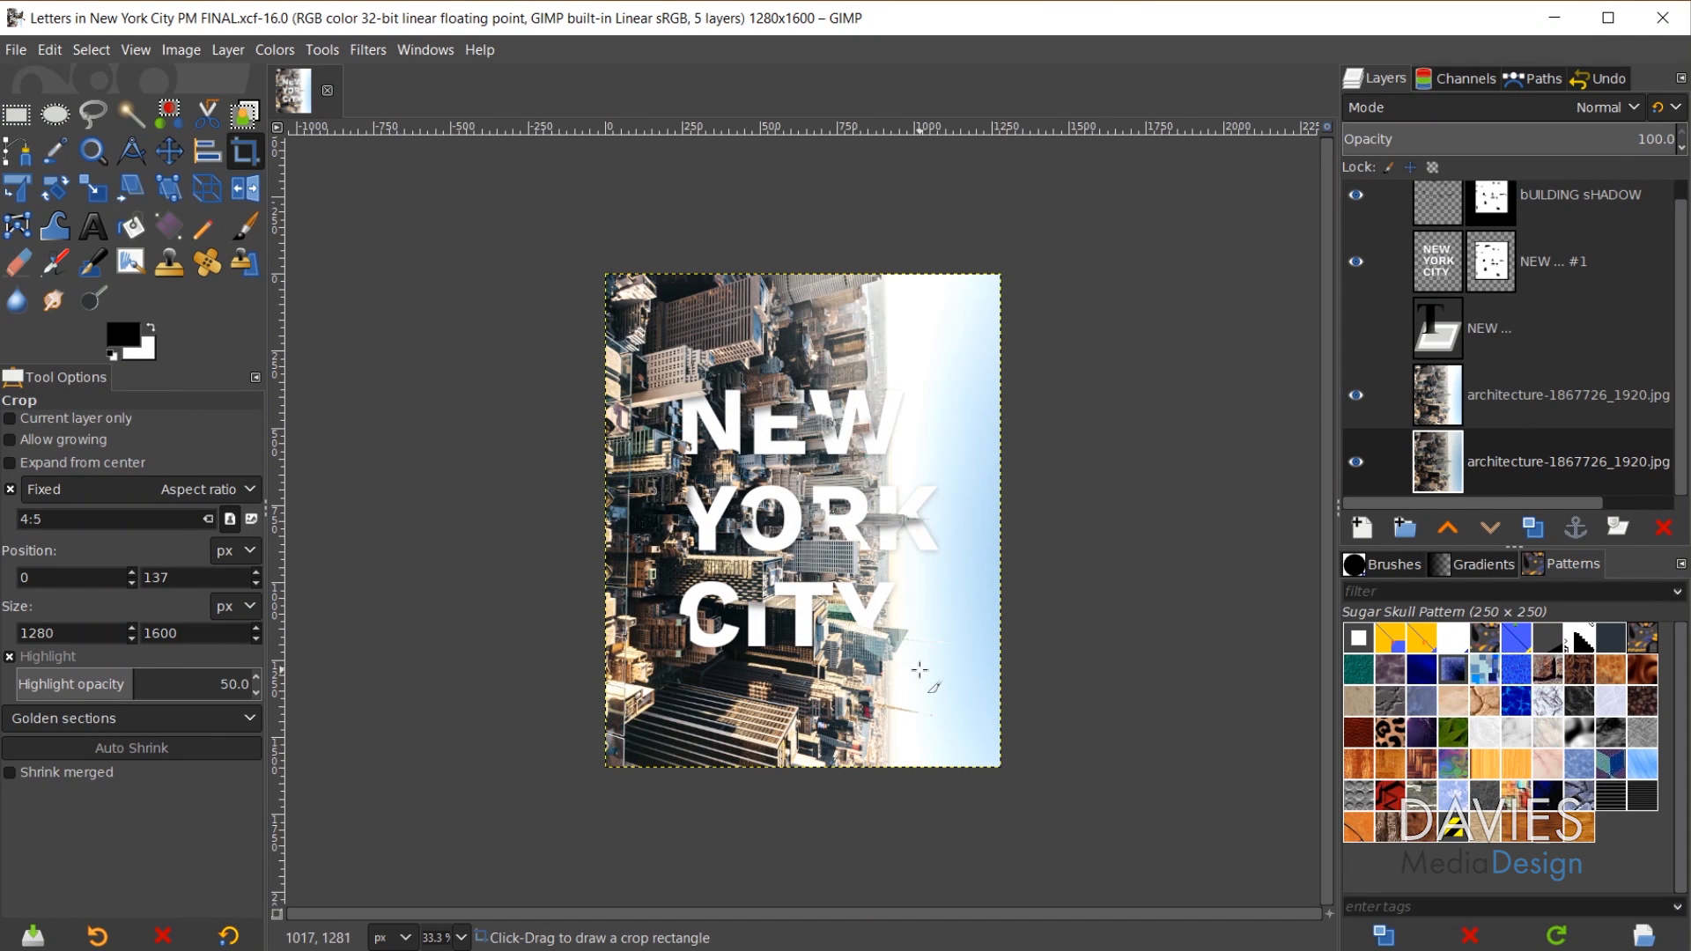
pyautogui.scroll(2, 824, 464)
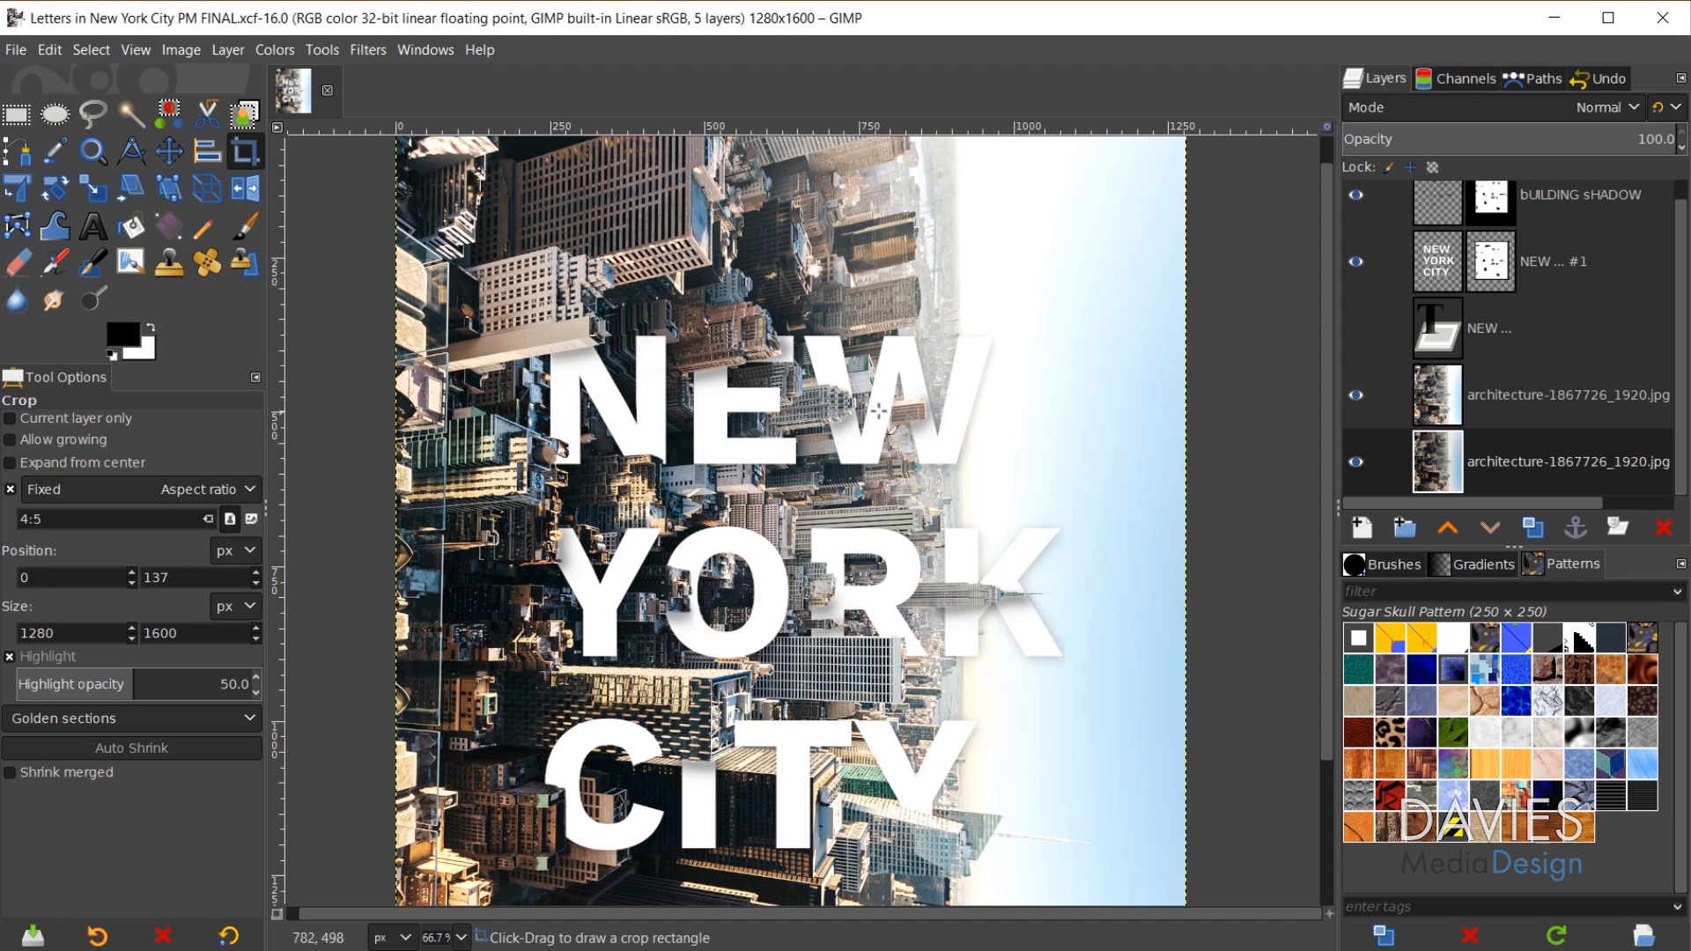
pyautogui.scroll(-1, 898, 663)
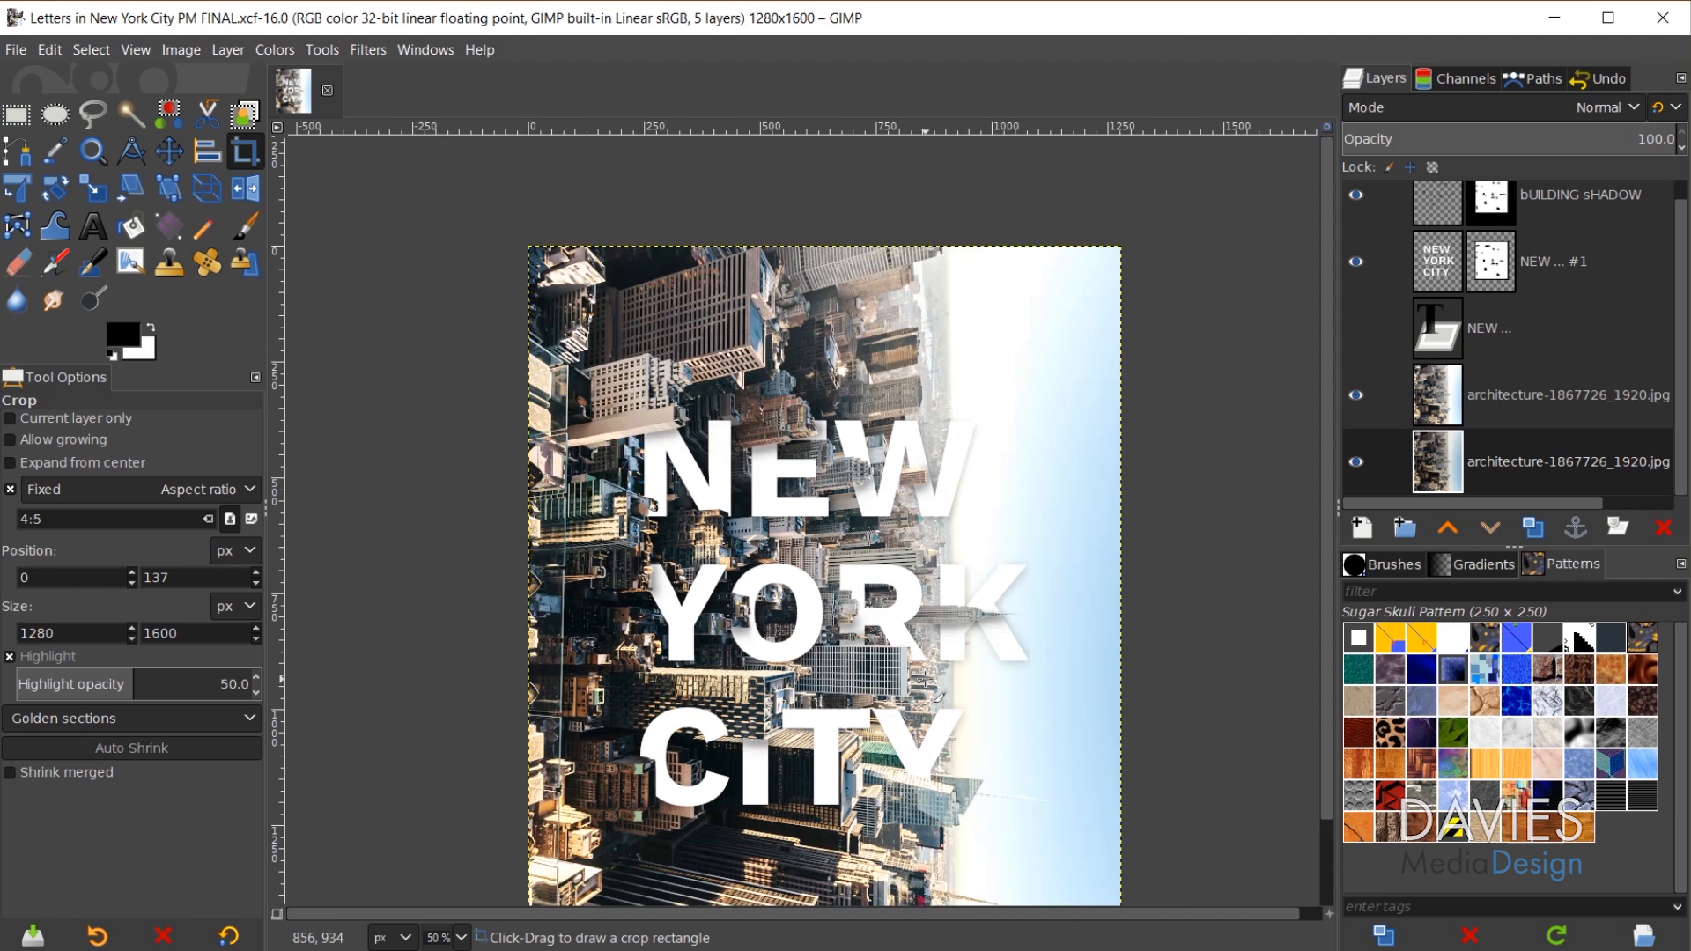
pyautogui.scroll(-1, 925, 661)
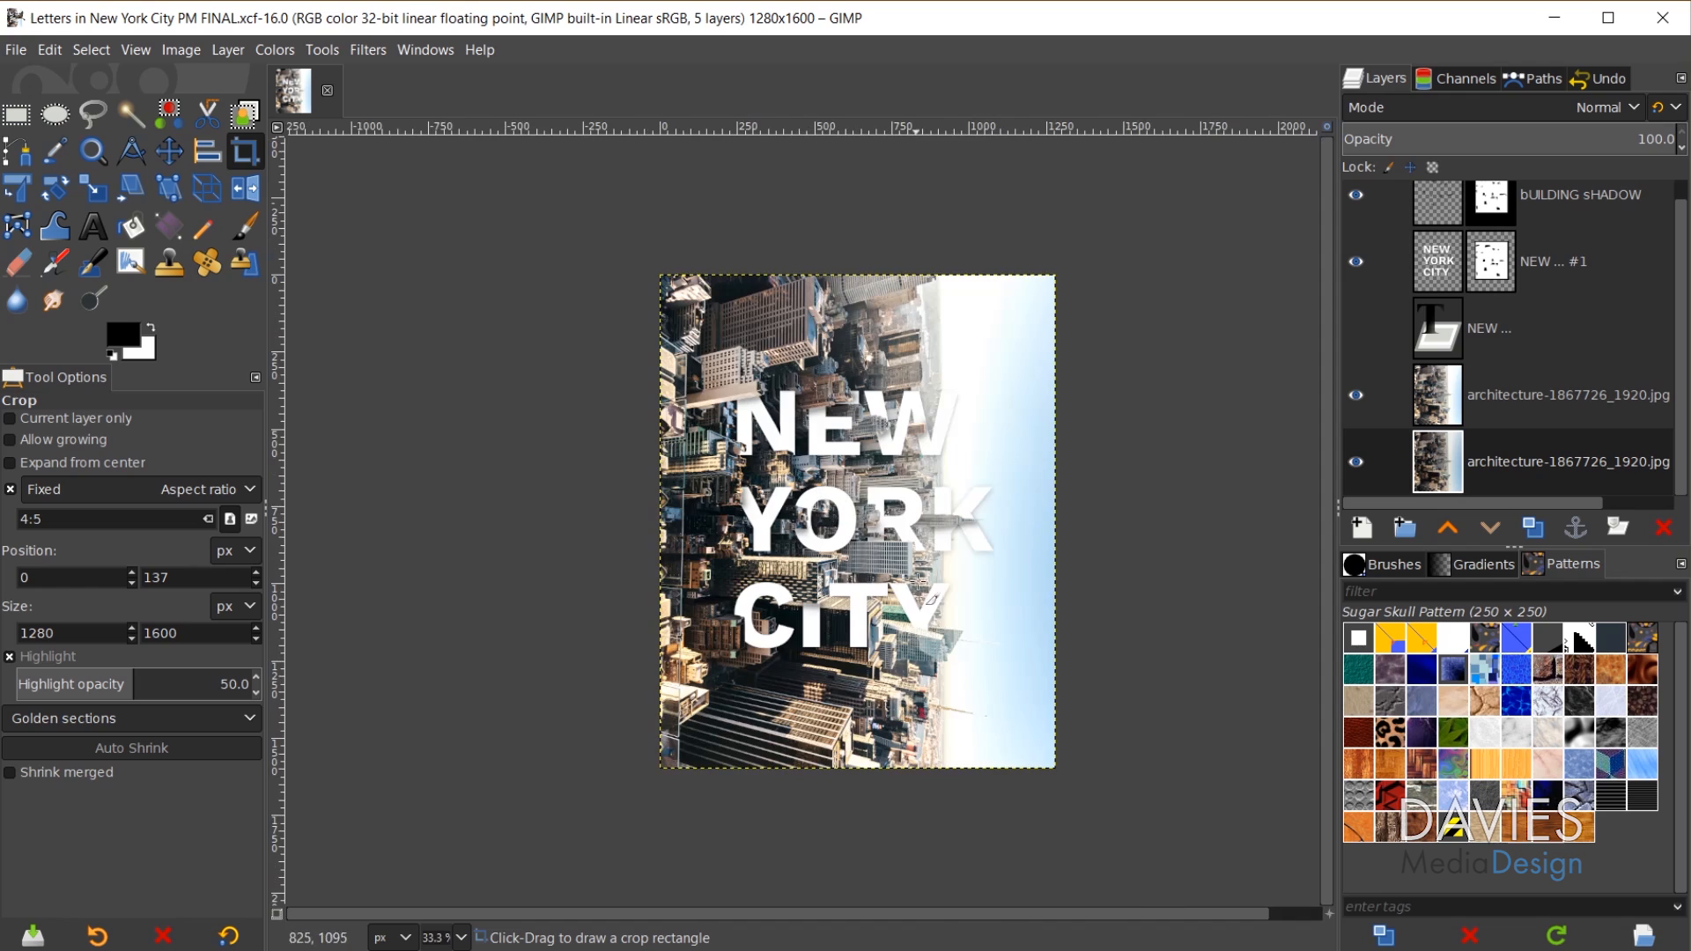
pyautogui.scroll(1, 915, 583)
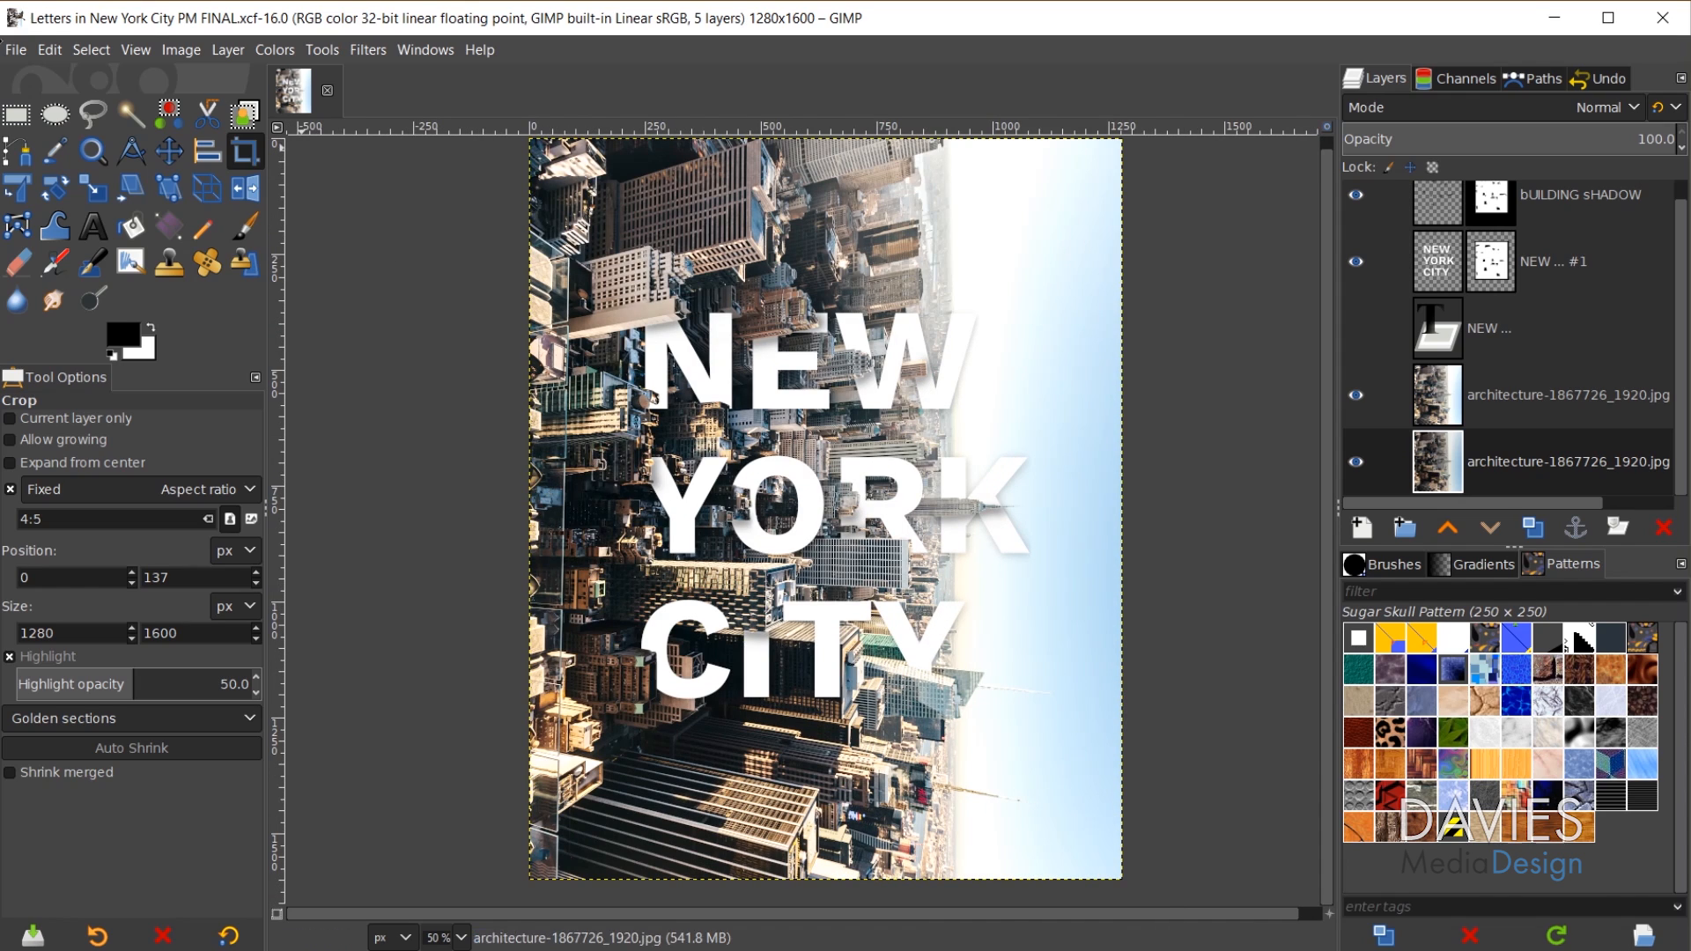
# - Open the recently used photo architecture-1867726_1920.jpg as a new image
pyautogui.click(14, 53)
pyautogui.moveTo(51, 212)
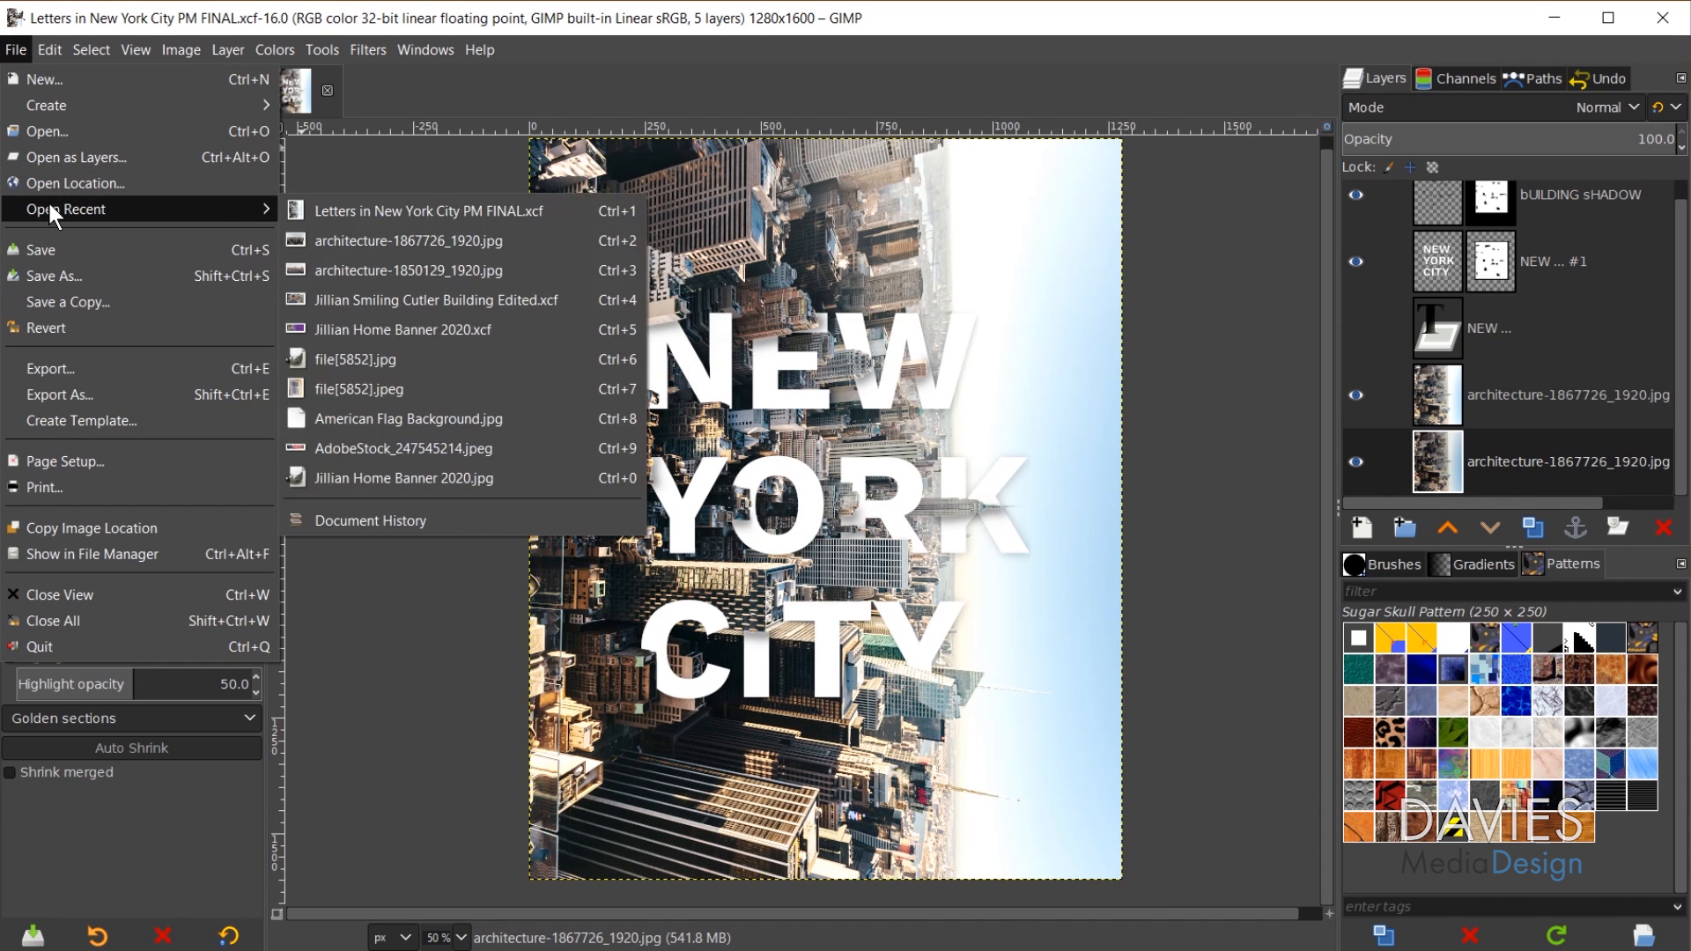
pyautogui.click(458, 246)
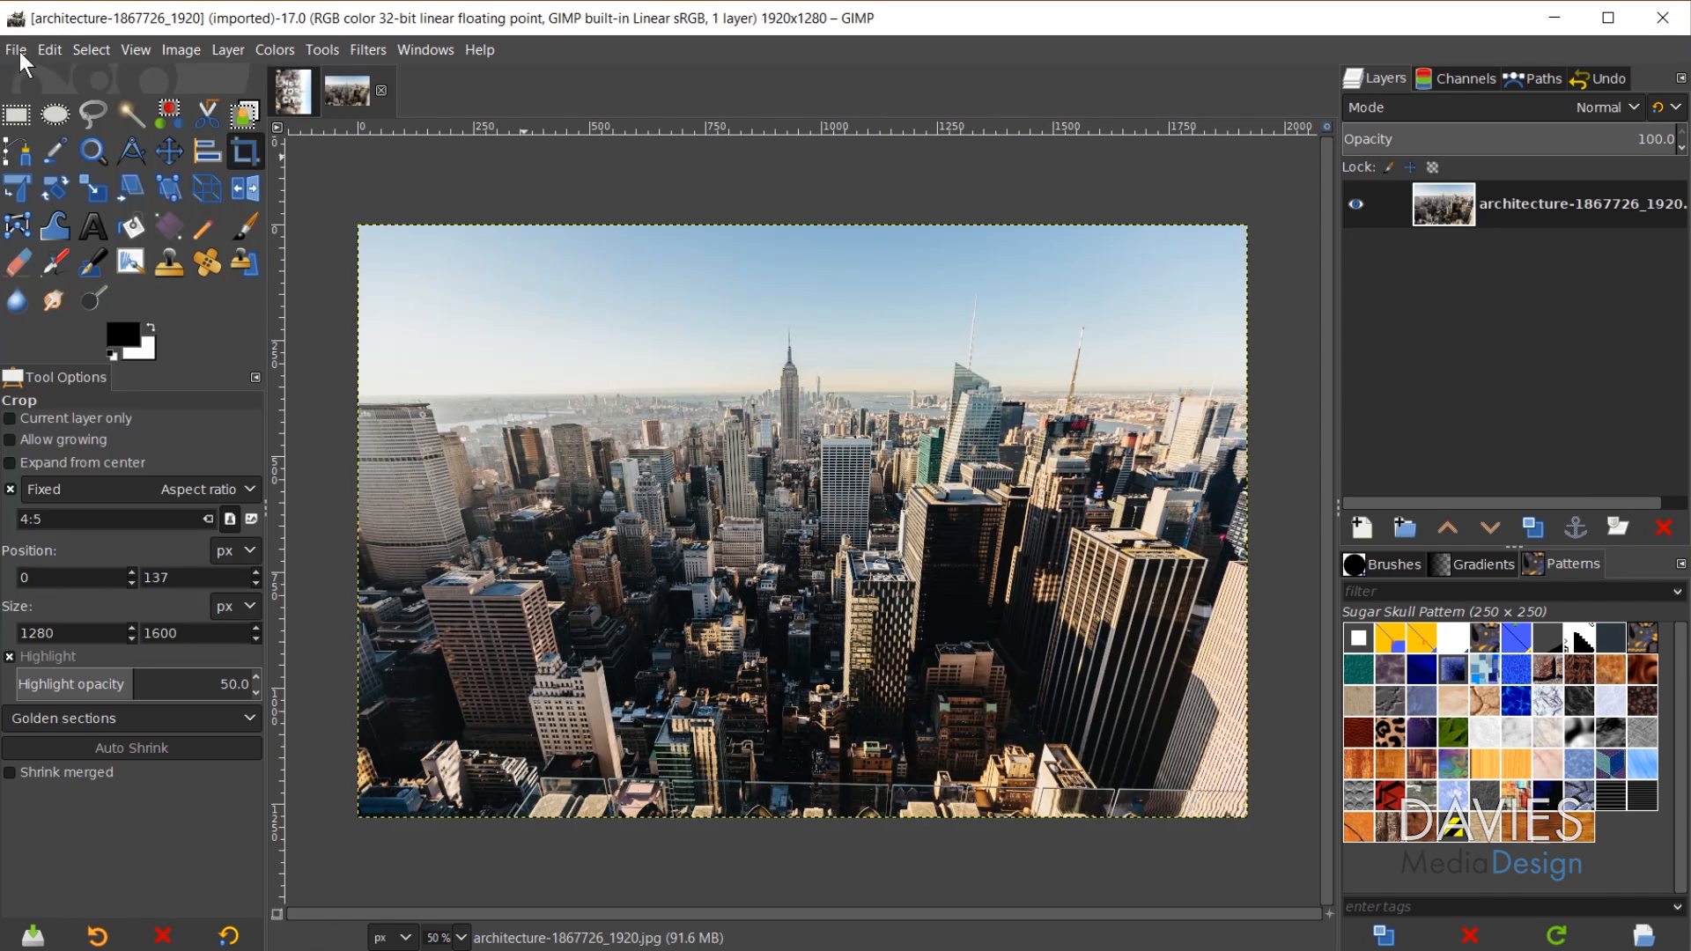
pyautogui.click(20, 51)
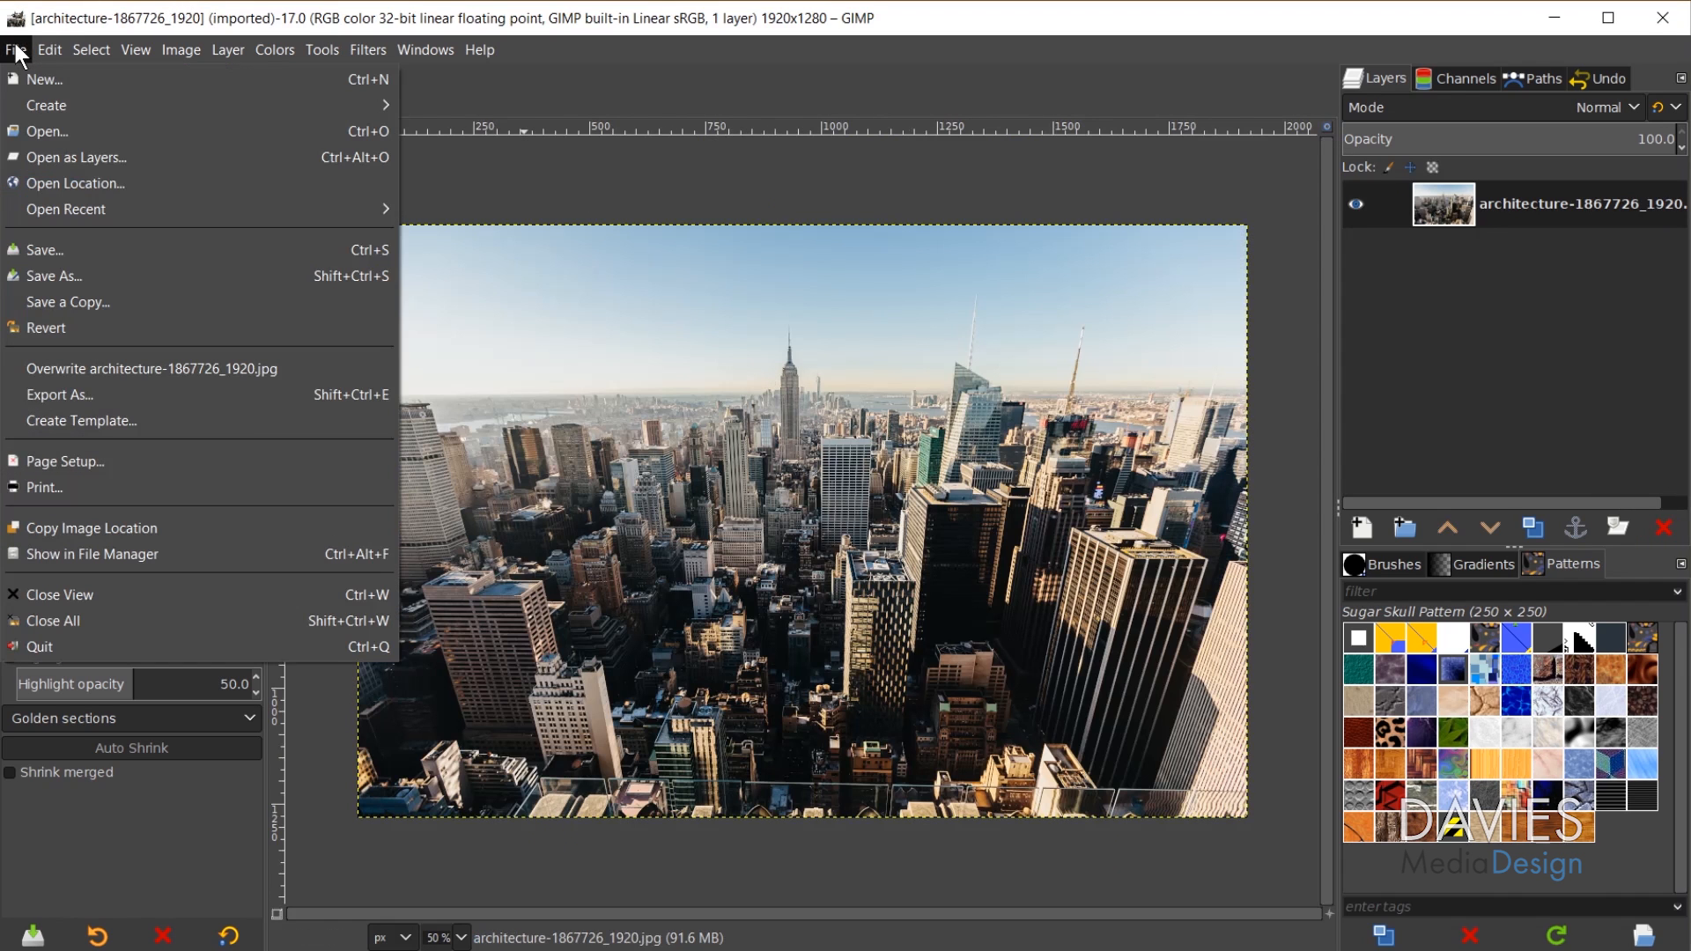
pyautogui.click(11, 54)
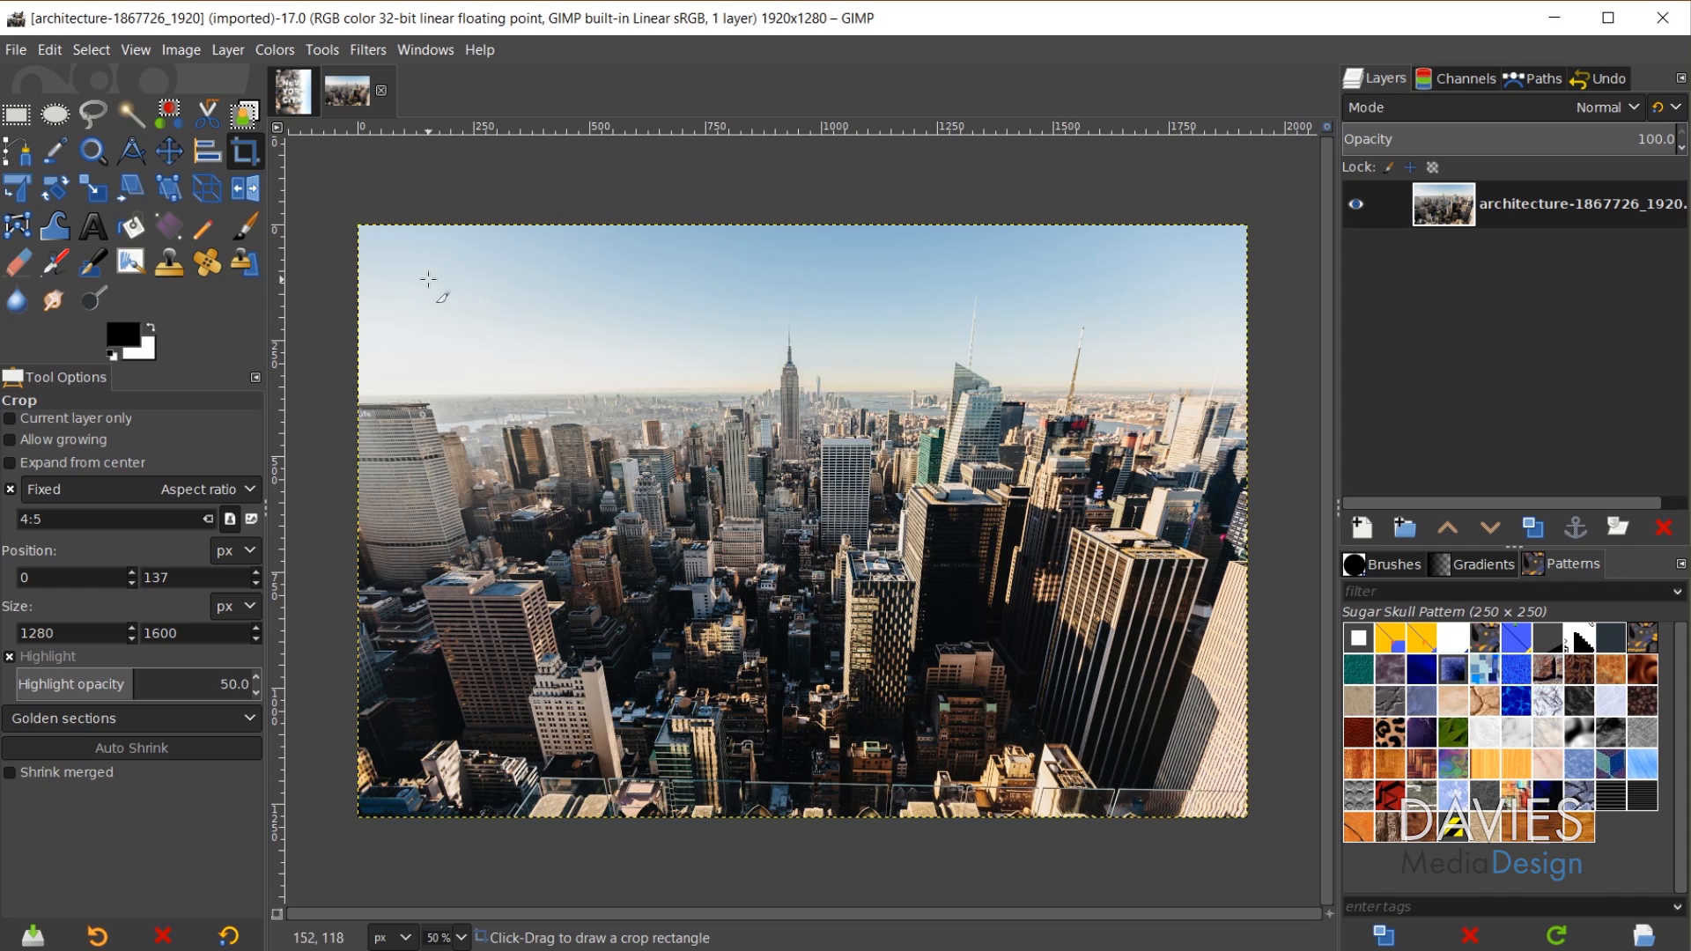
# - Rotate the entire image by 90 degrees with the Rotate tool set to transform the image
pyautogui.click(55, 188)
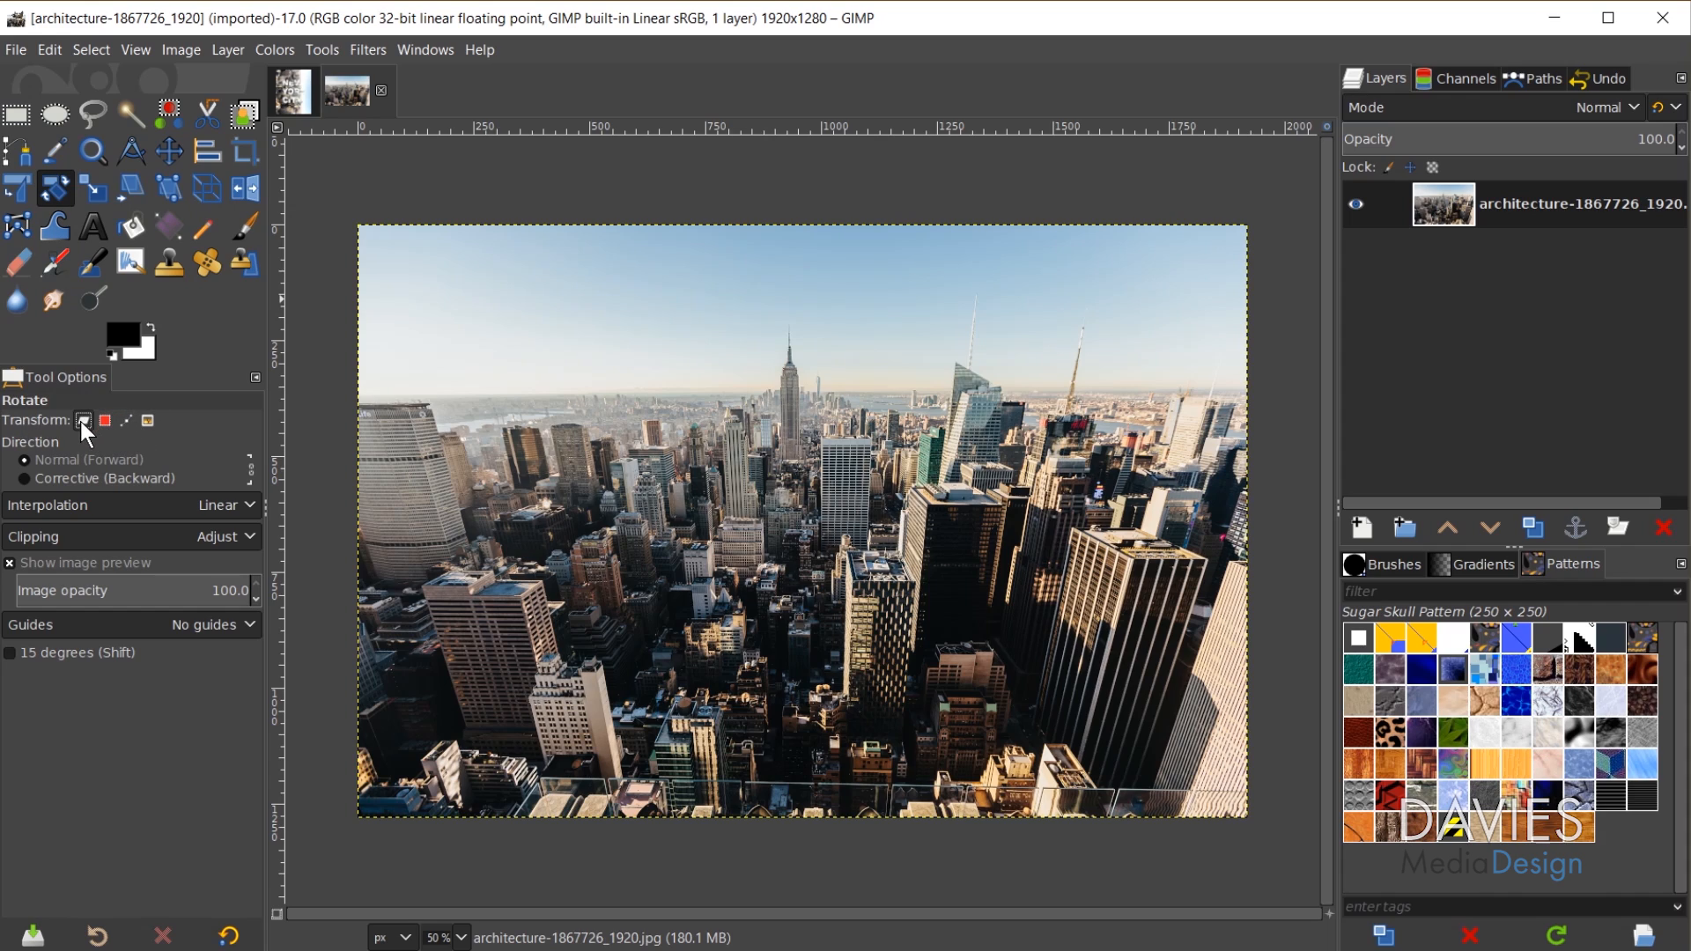
pyautogui.click(148, 420)
pyautogui.moveTo(464, 487); pyautogui.dragTo(806, 278)
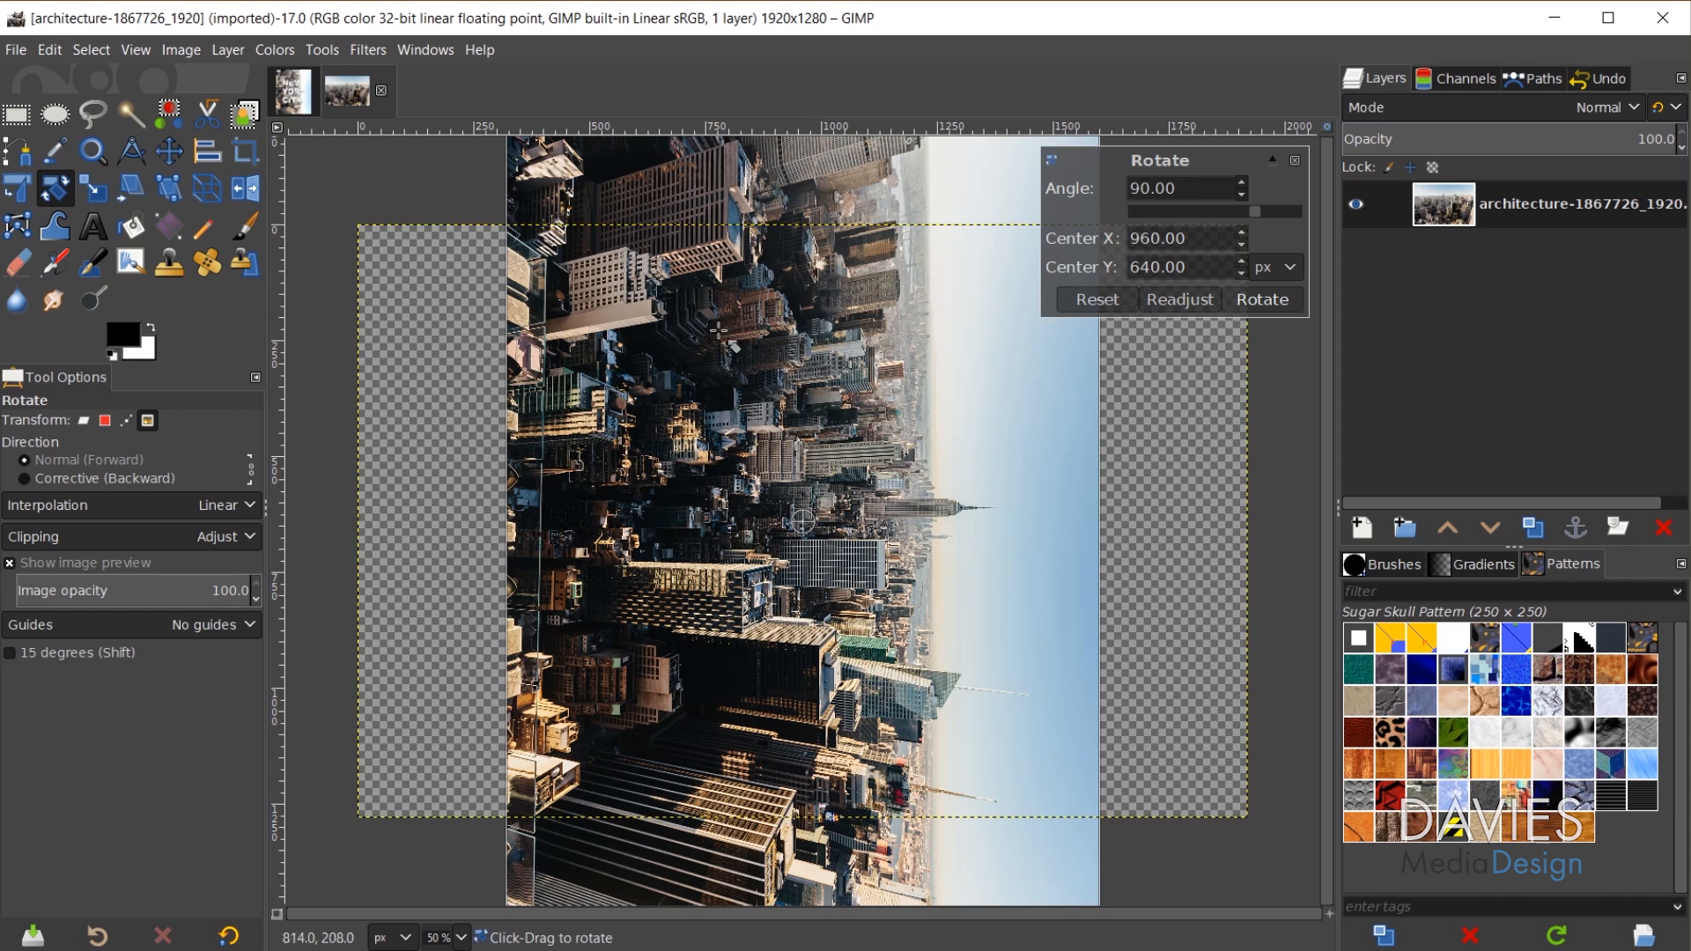
pyautogui.scroll(-1, 890, 539)
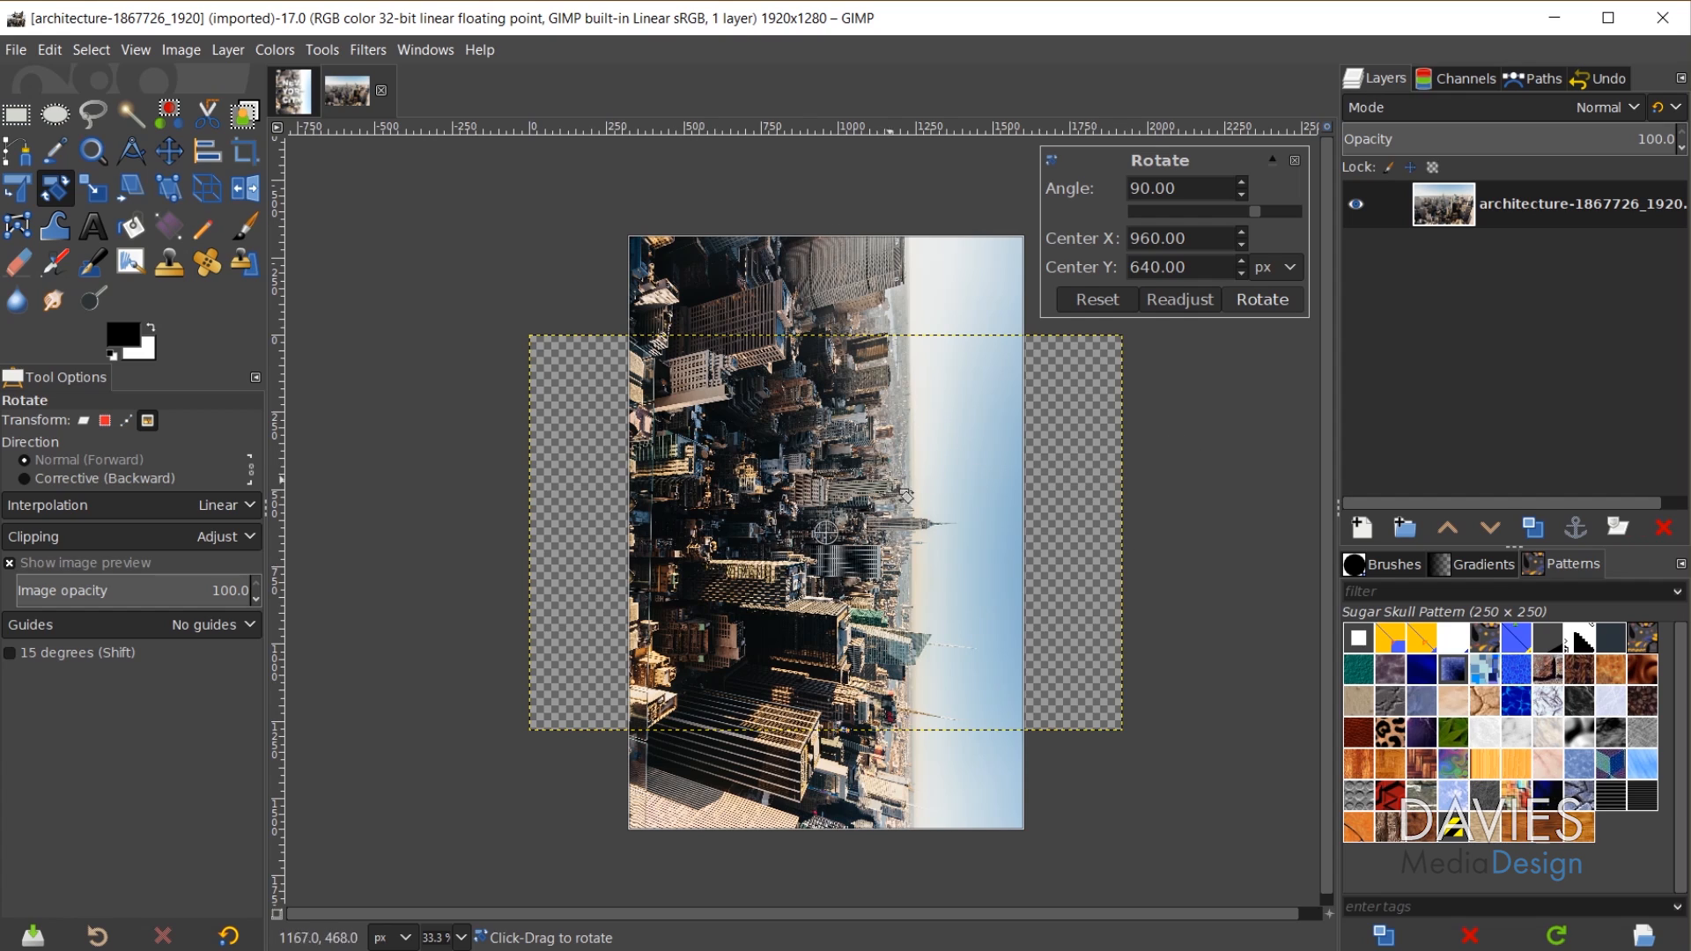
pyautogui.click(1270, 300)
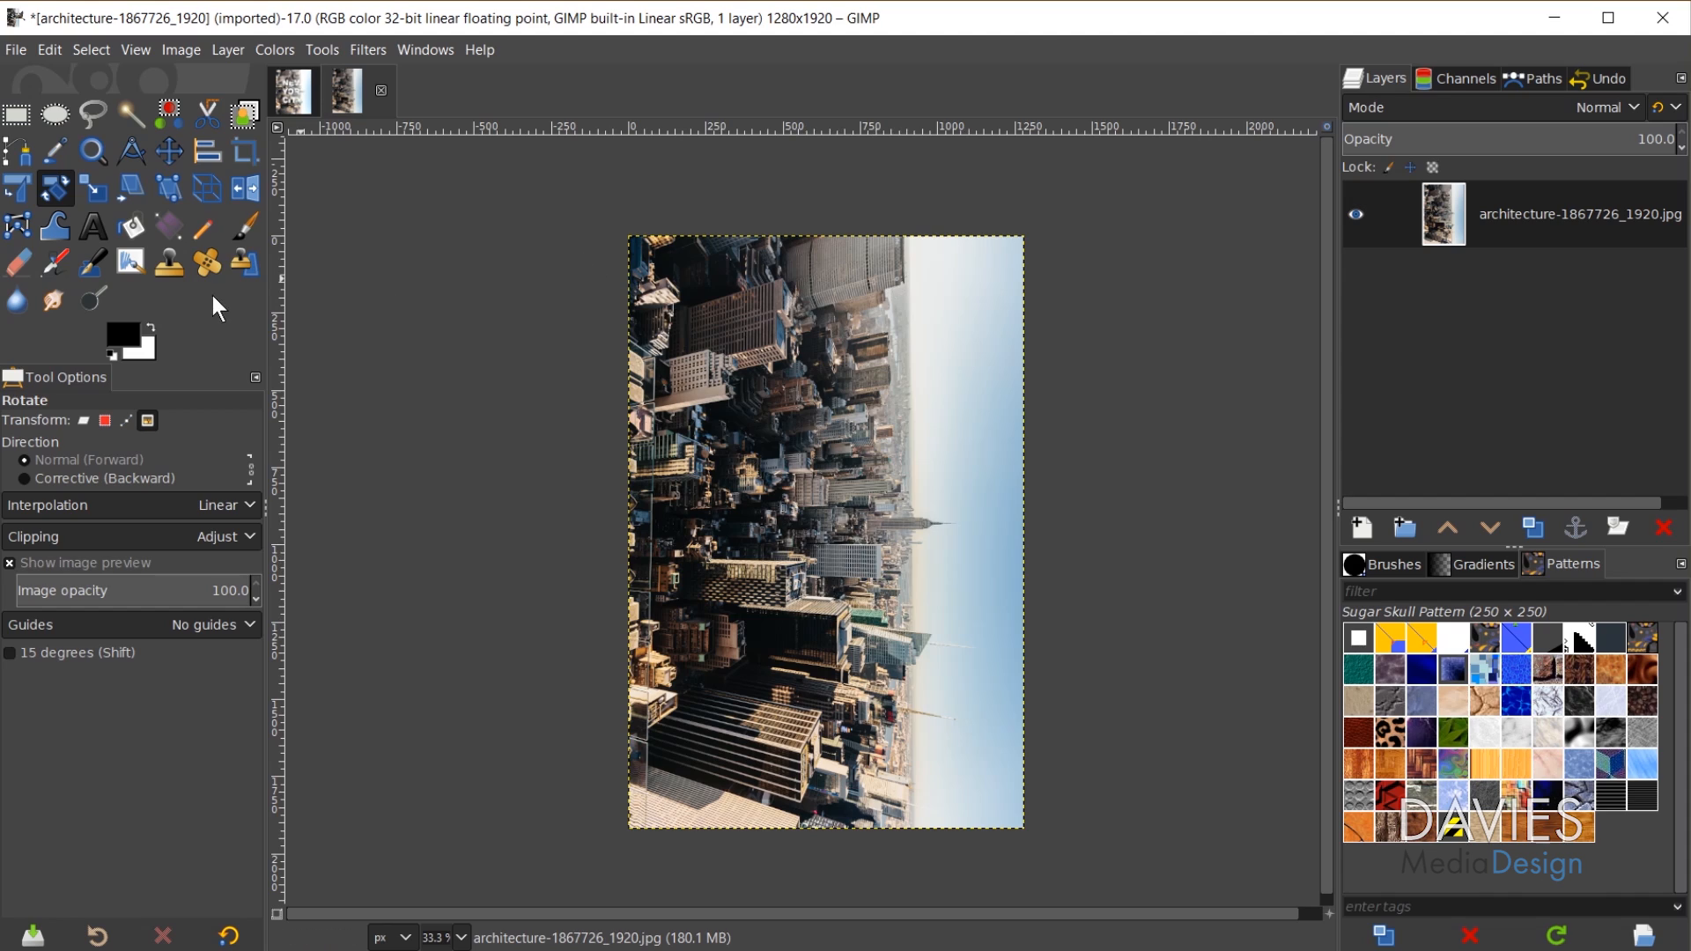
# - Activate the Text tool and set its text color to white (ffffff)
pyautogui.click(93, 226)
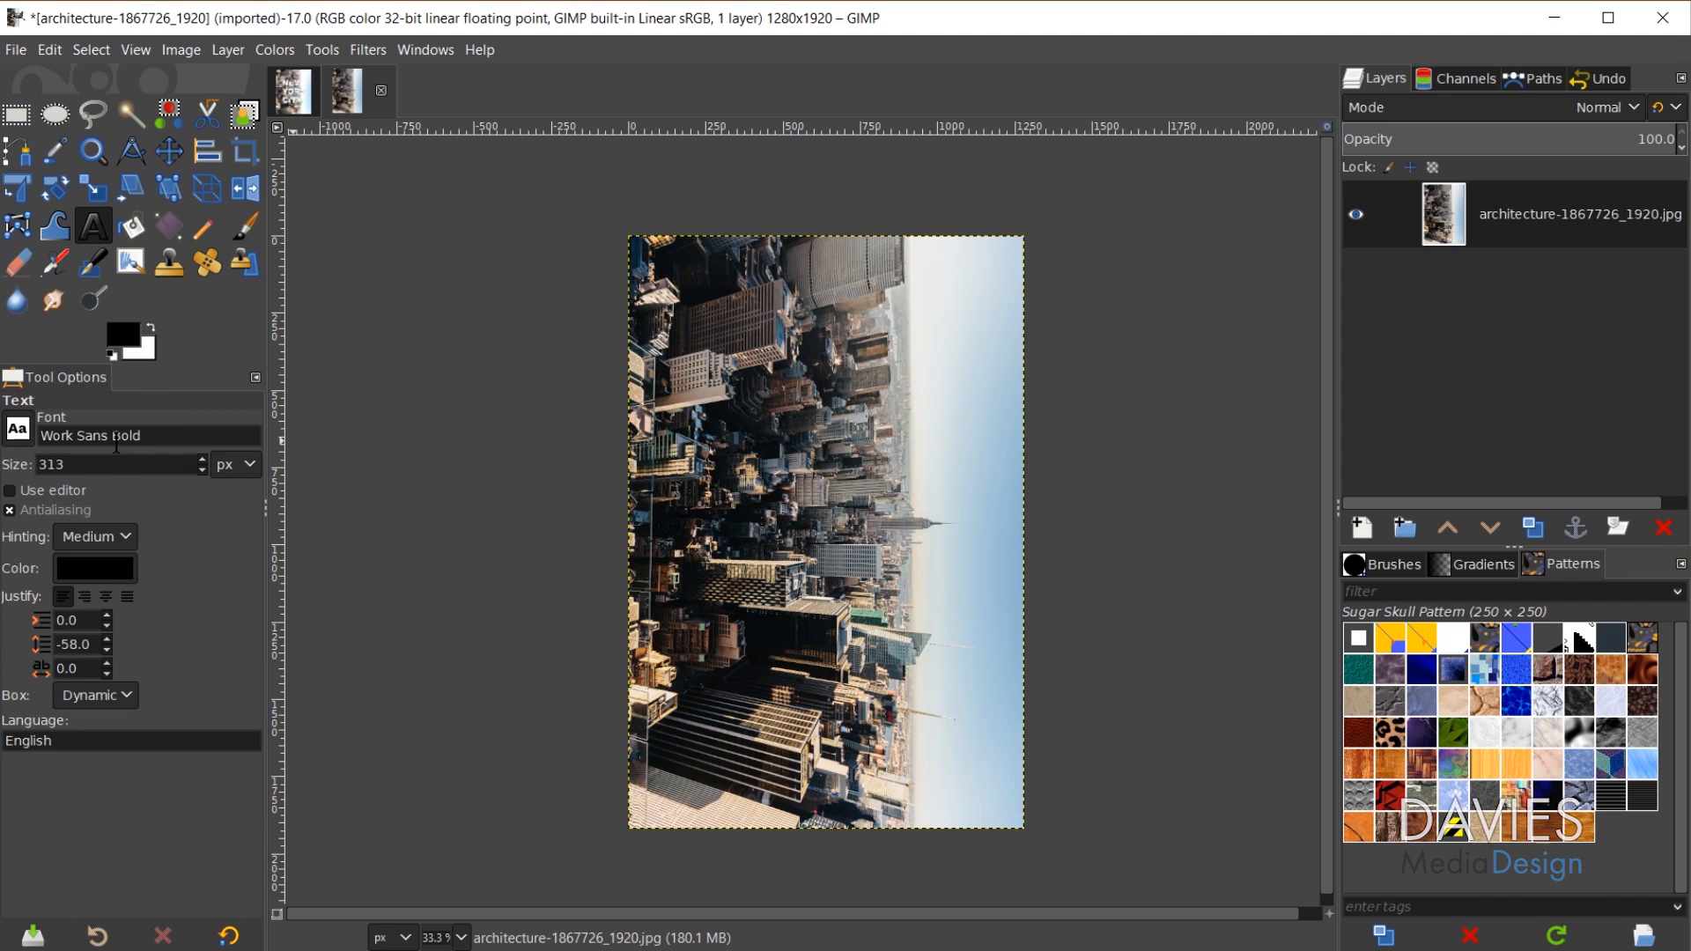
pyautogui.click(23, 432)
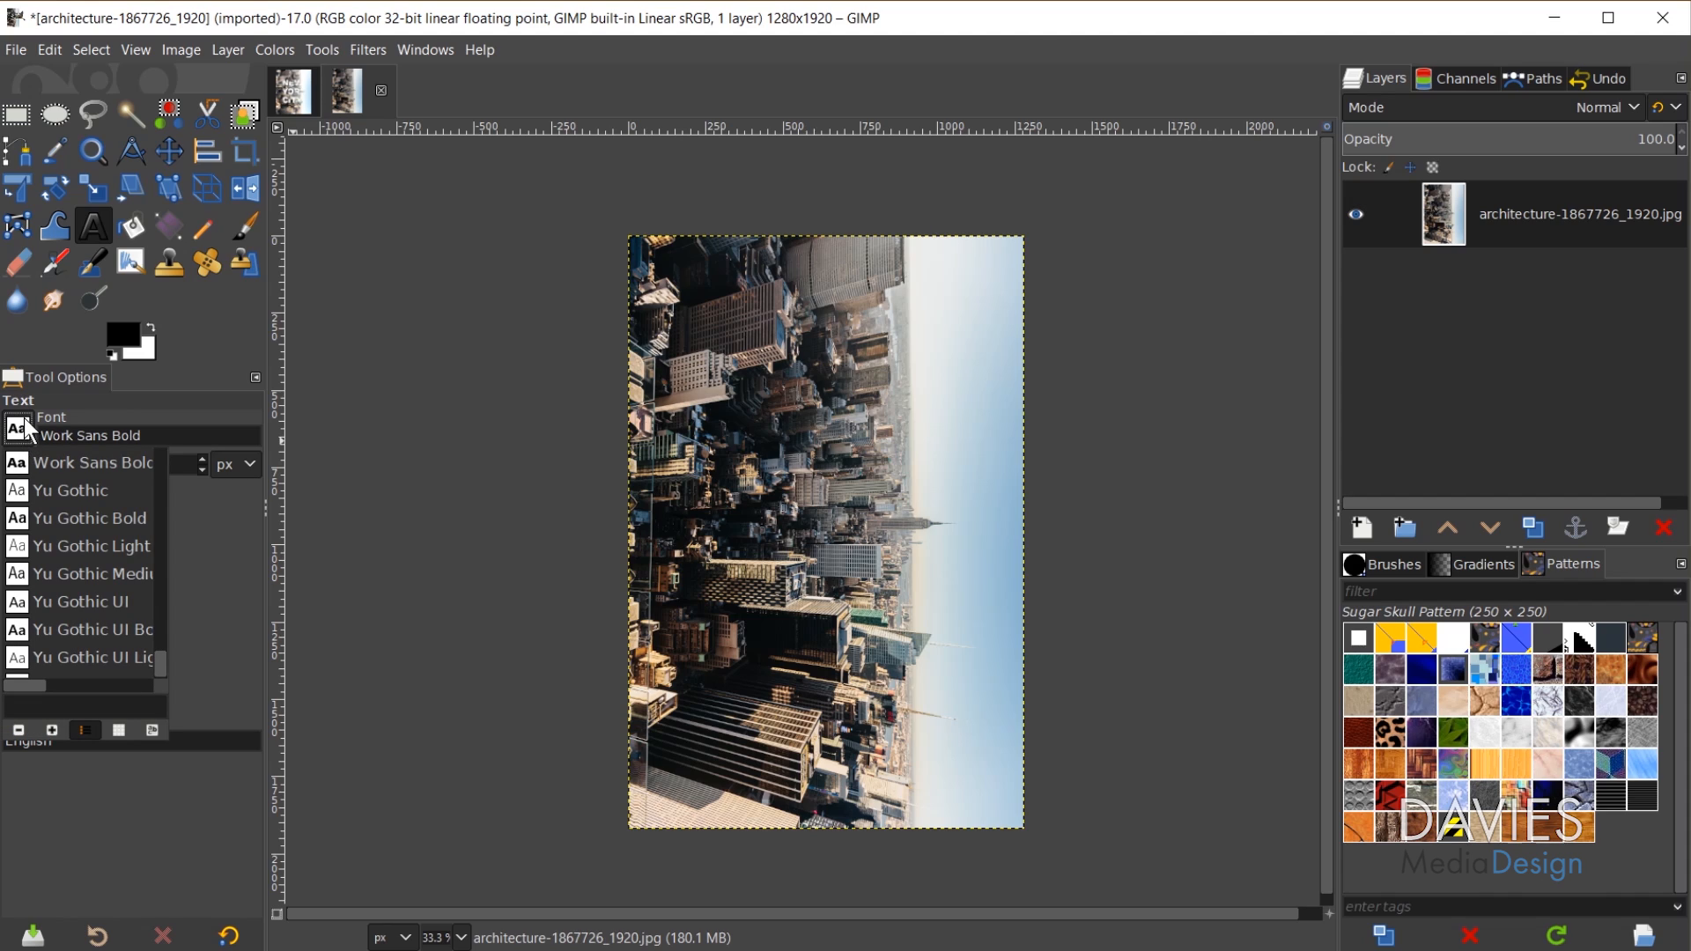
pyautogui.click(27, 429)
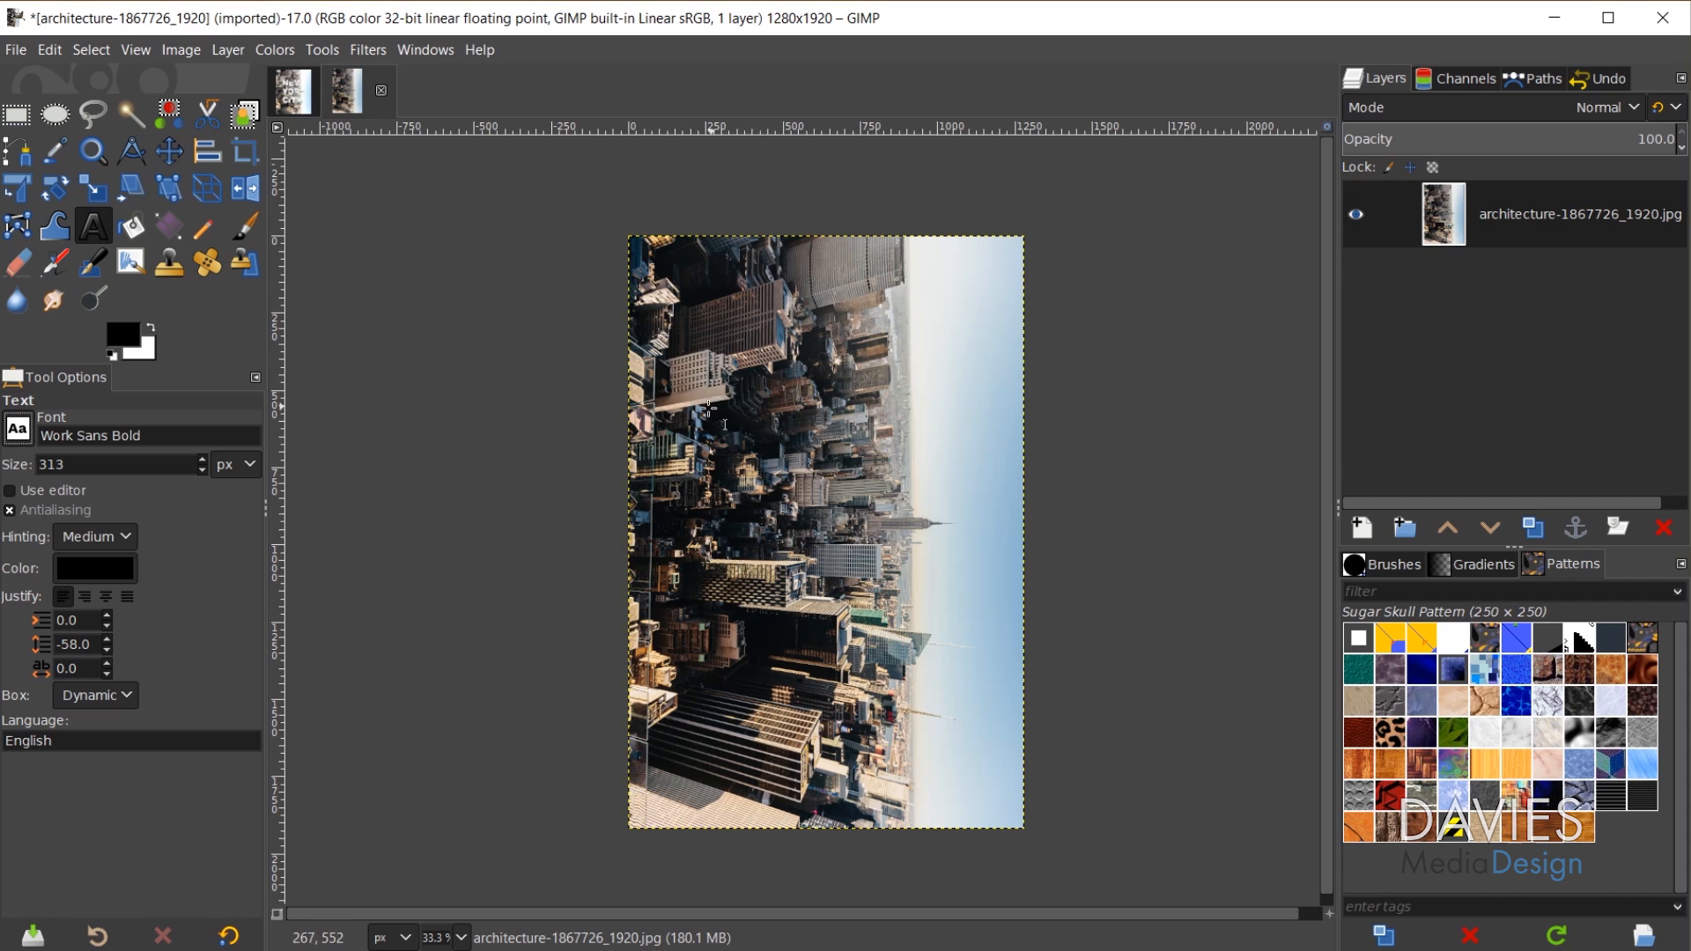
pyautogui.click(117, 571)
pyautogui.moveTo(40, 512); pyautogui.dragTo(4, 470)
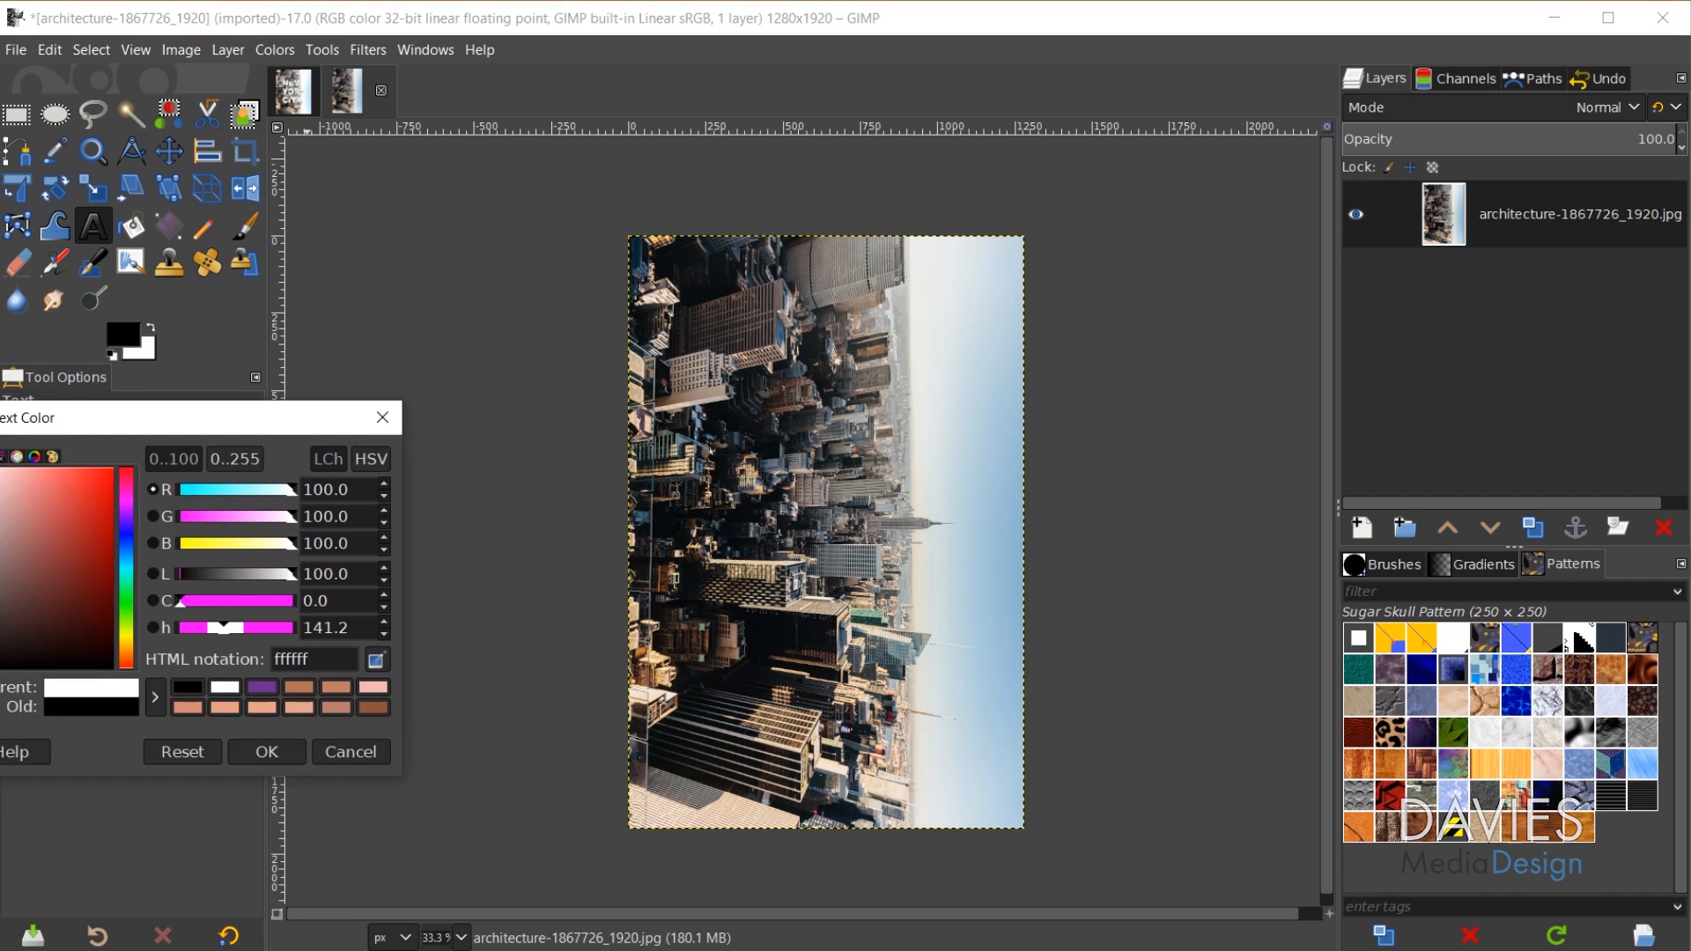
pyautogui.click(269, 751)
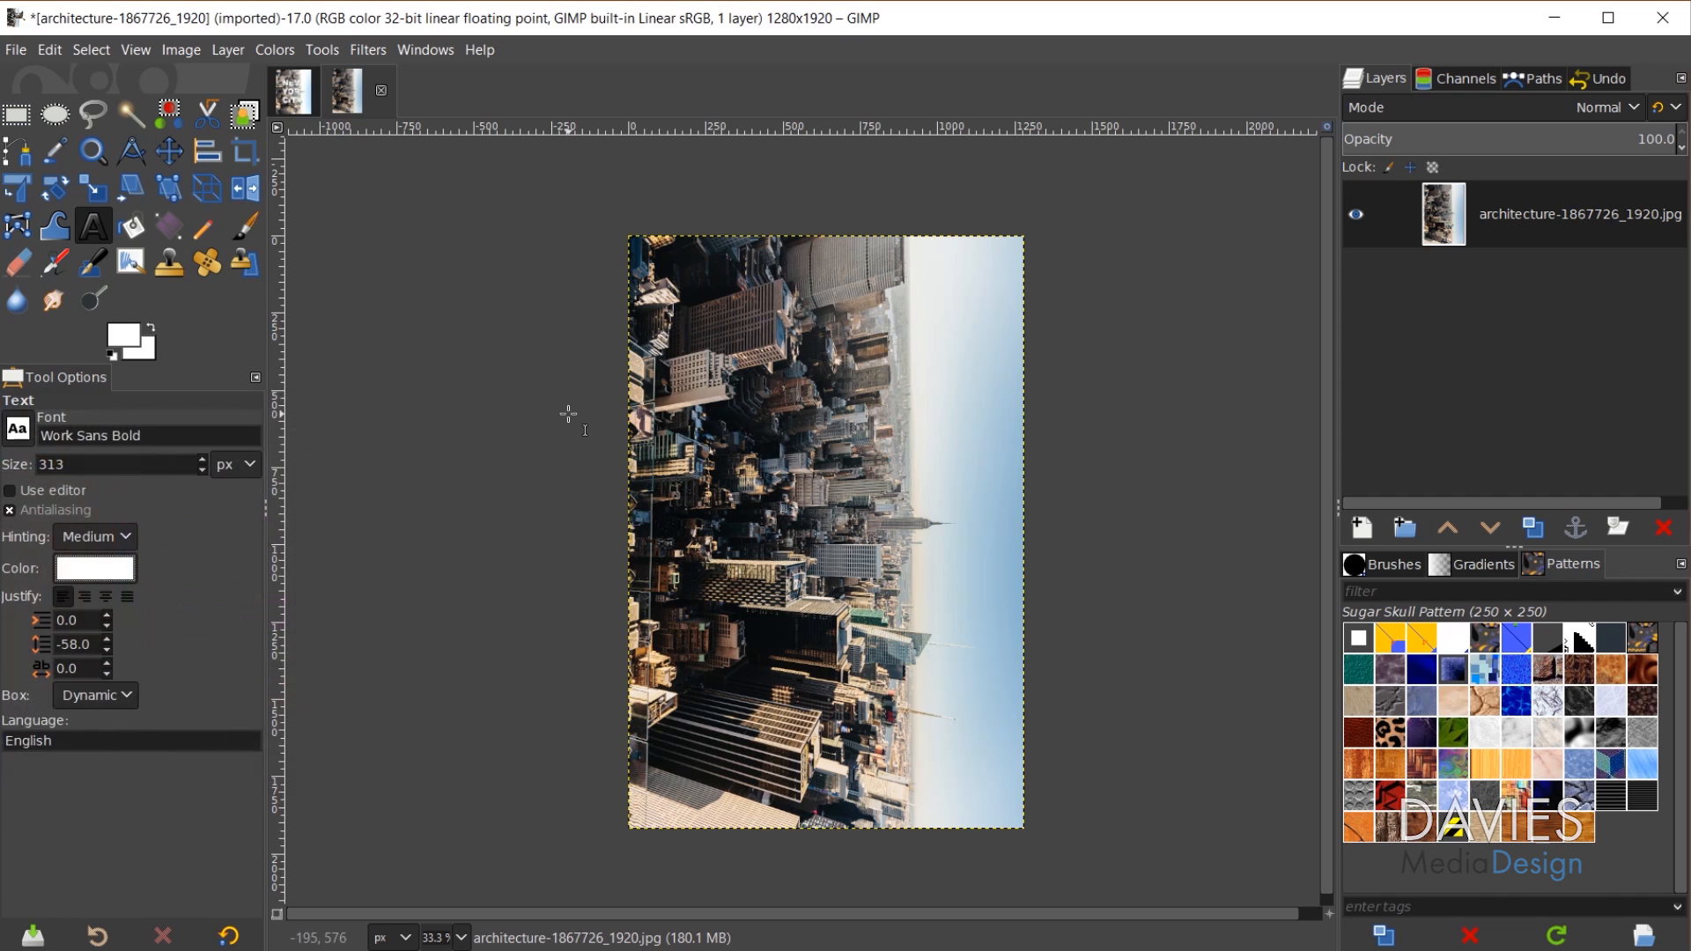
# - Add the text NEW YORK CITY on three lines over the buildings and shift the text block slightly up and left
pyautogui.click(706, 385)
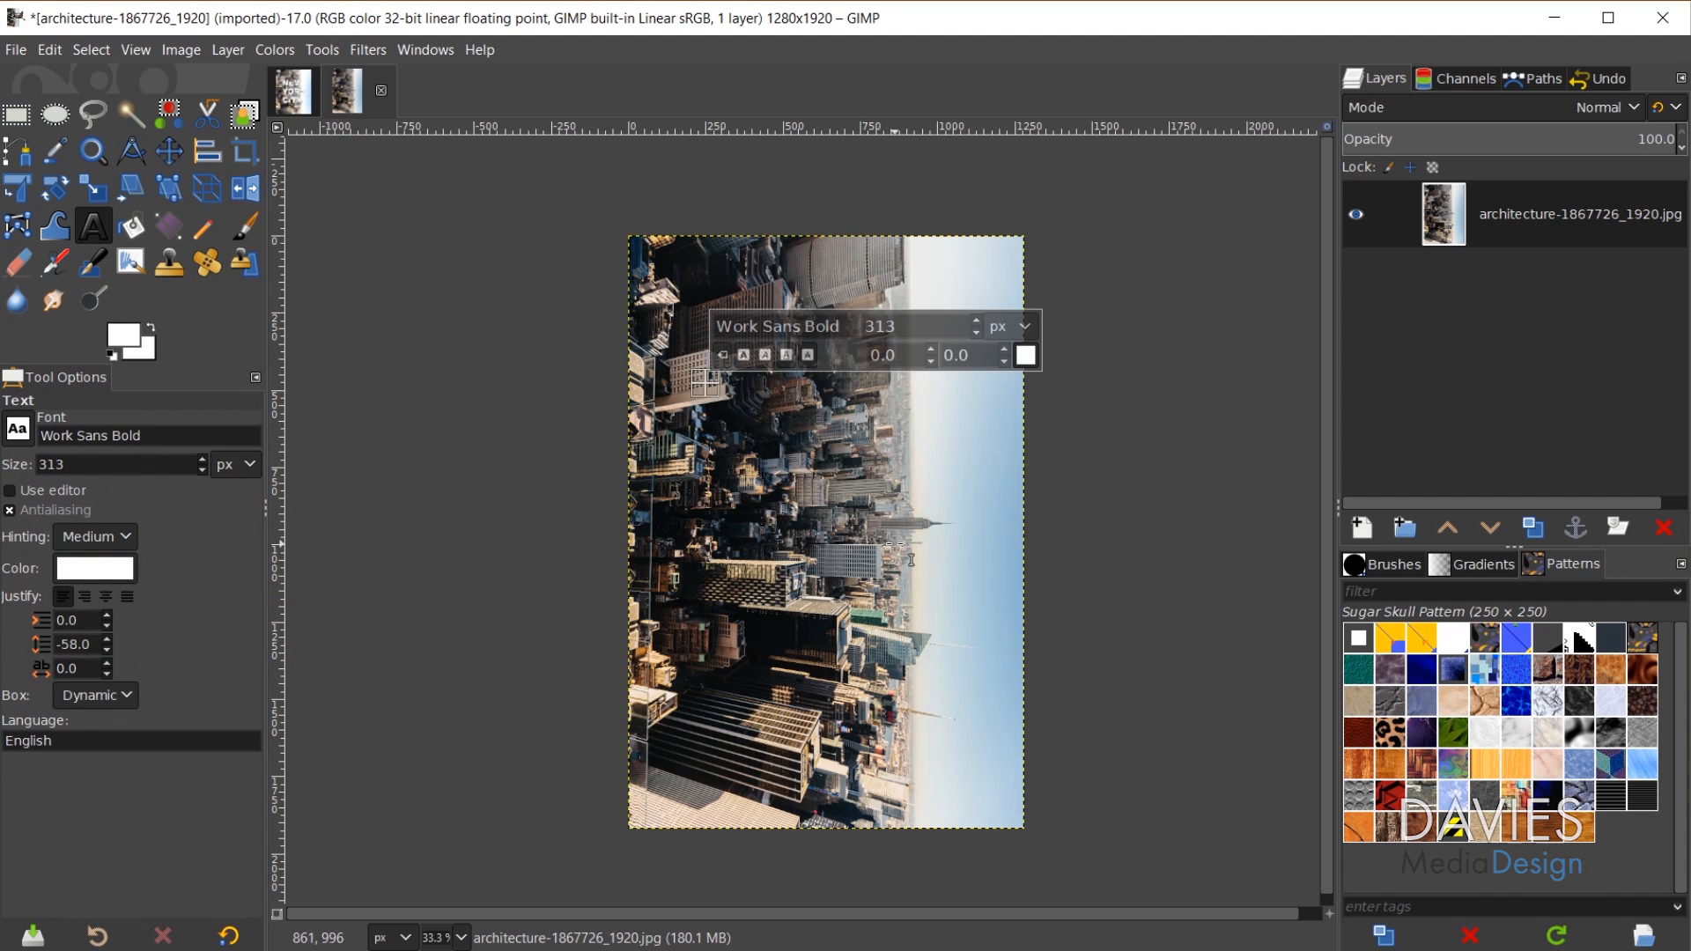
pyautogui.write('NEW')
pyautogui.press('Return')
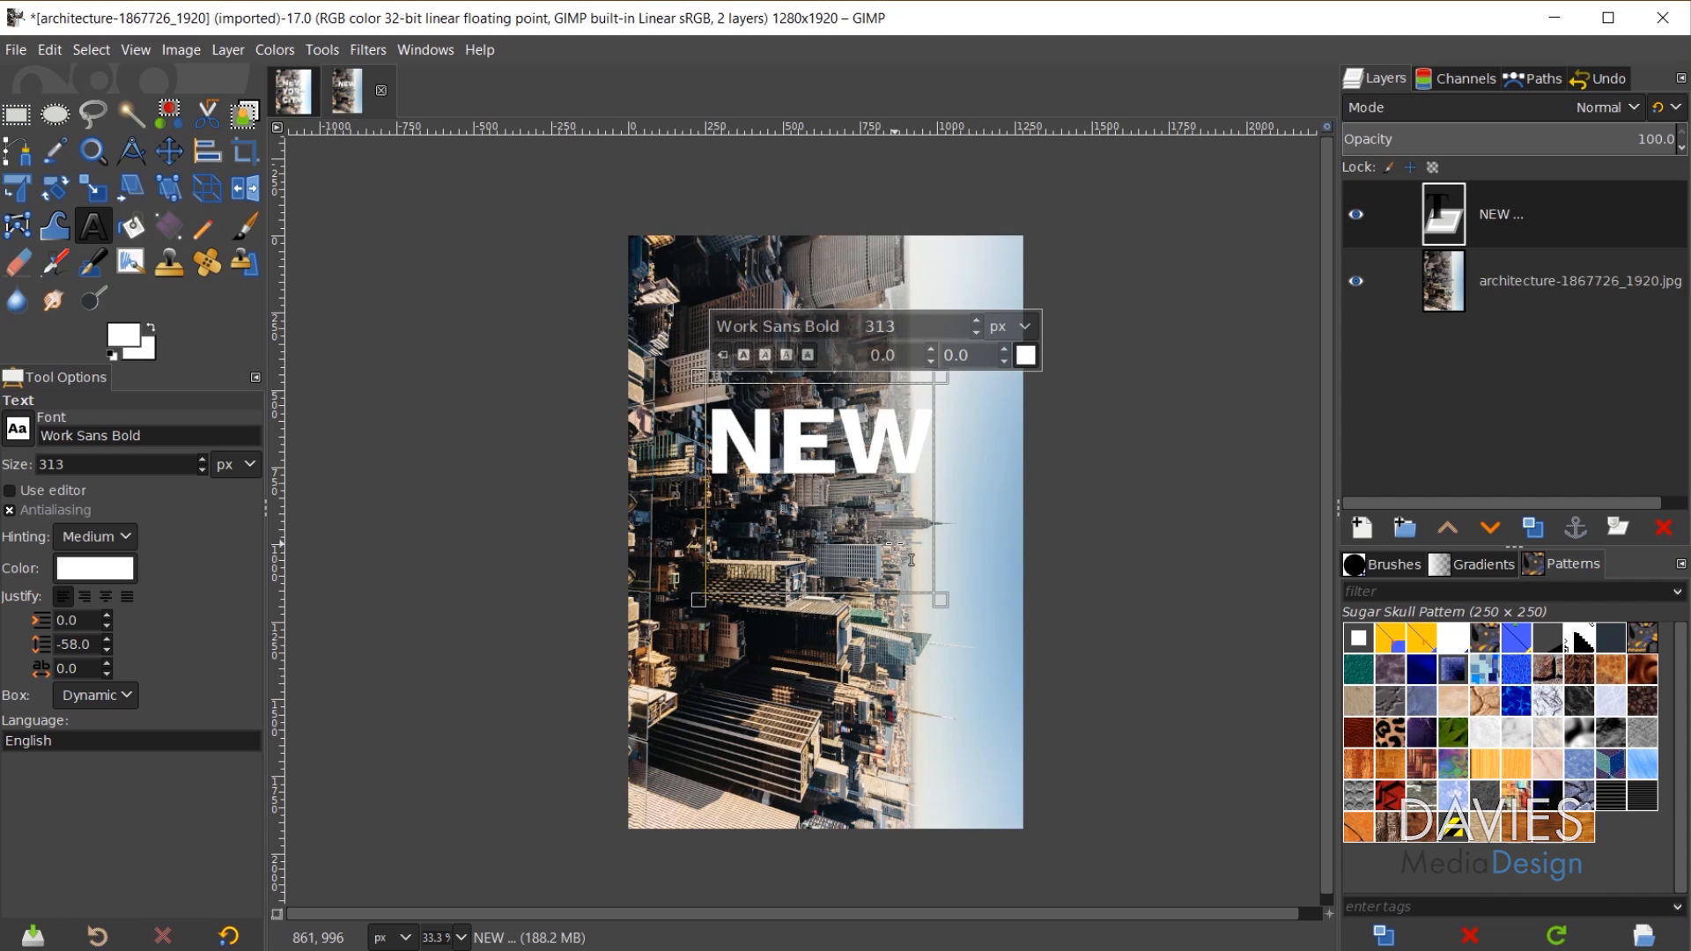
pyautogui.write('YORK')
pyautogui.press('Return')
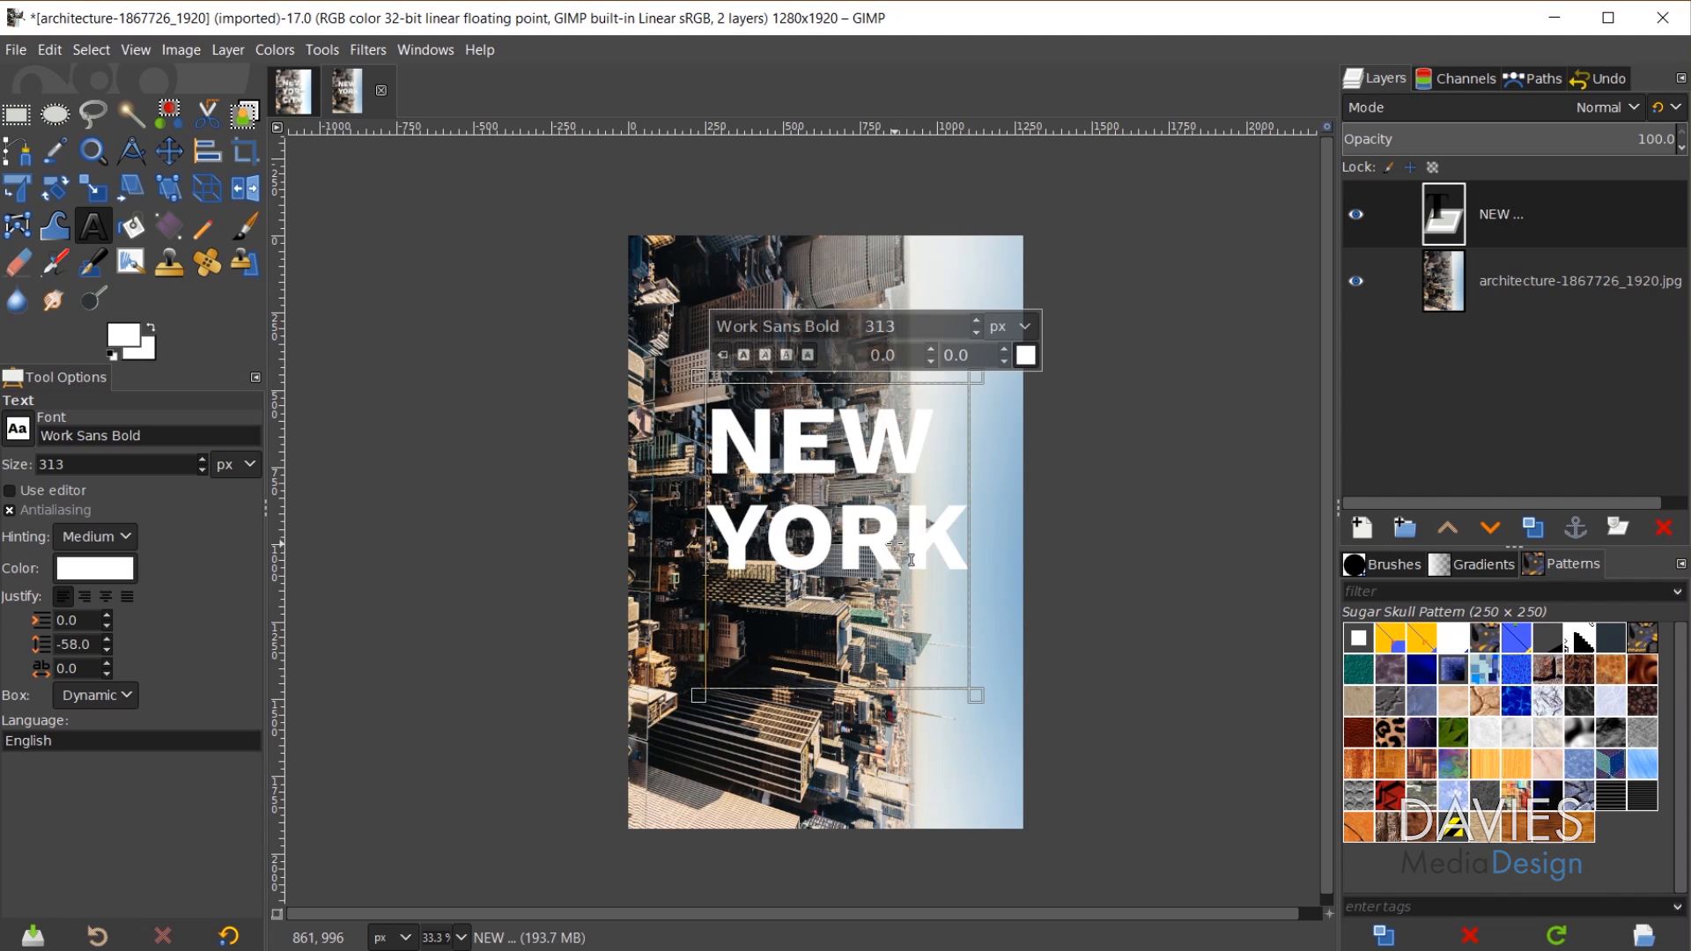
pyautogui.write('CITY')
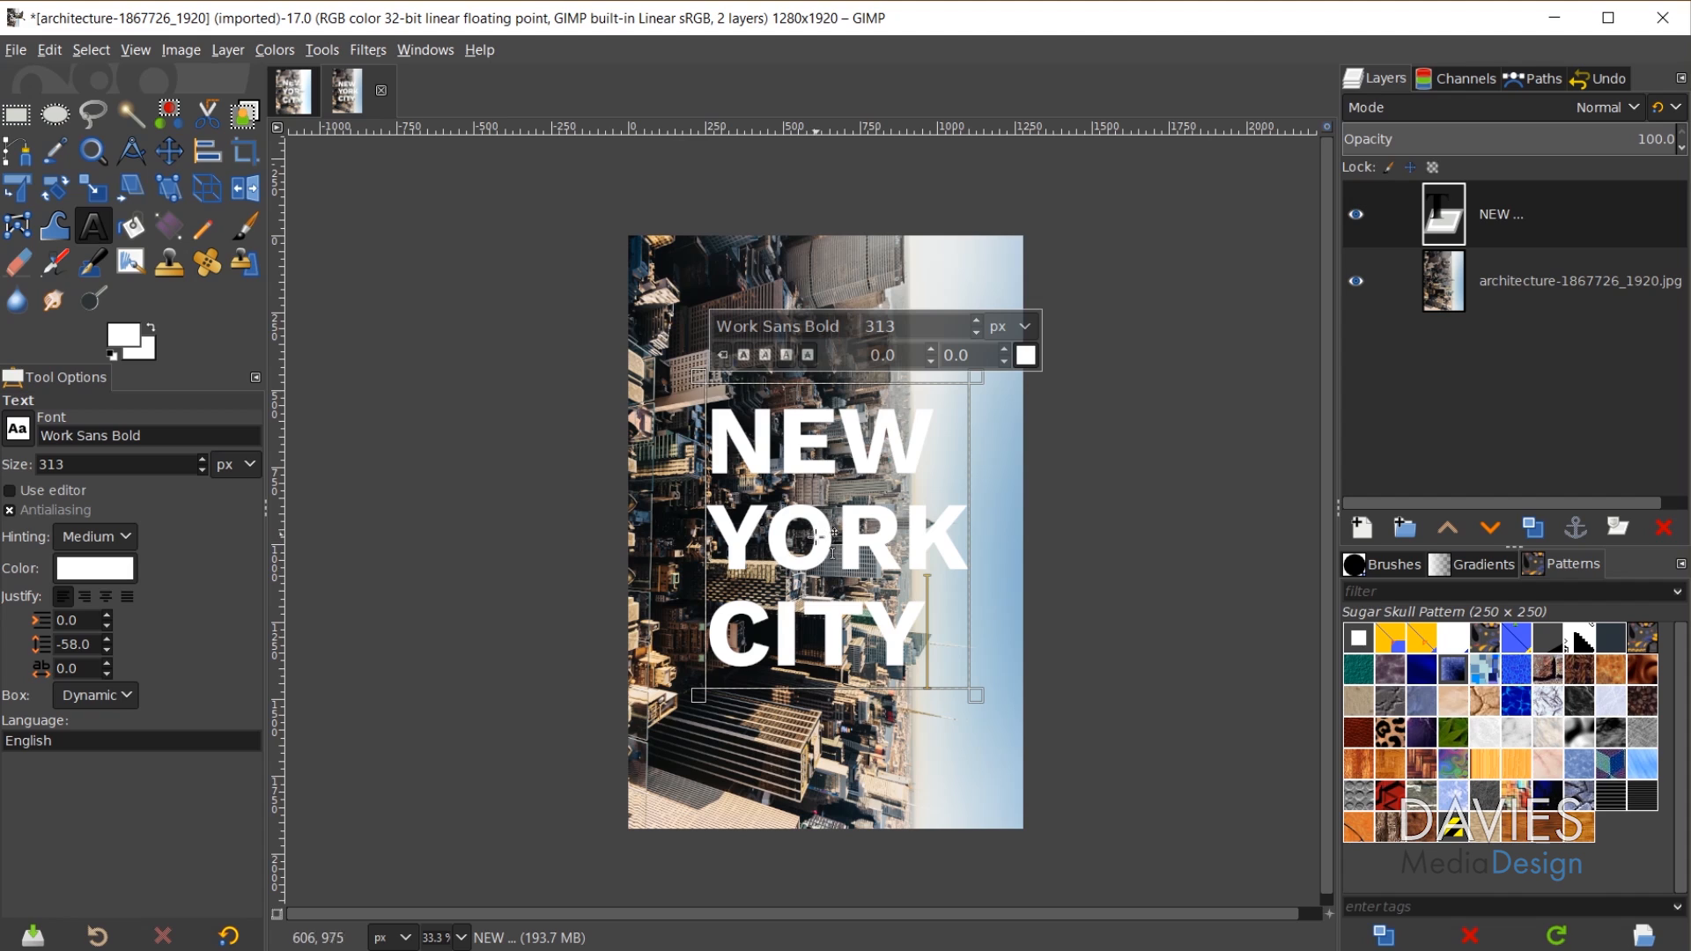
pyautogui.moveTo(815, 537)
pyautogui.mouseDown()
pyautogui.moveTo(804, 513)
pyautogui.moveTo(831, 527)
pyautogui.mouseUp()
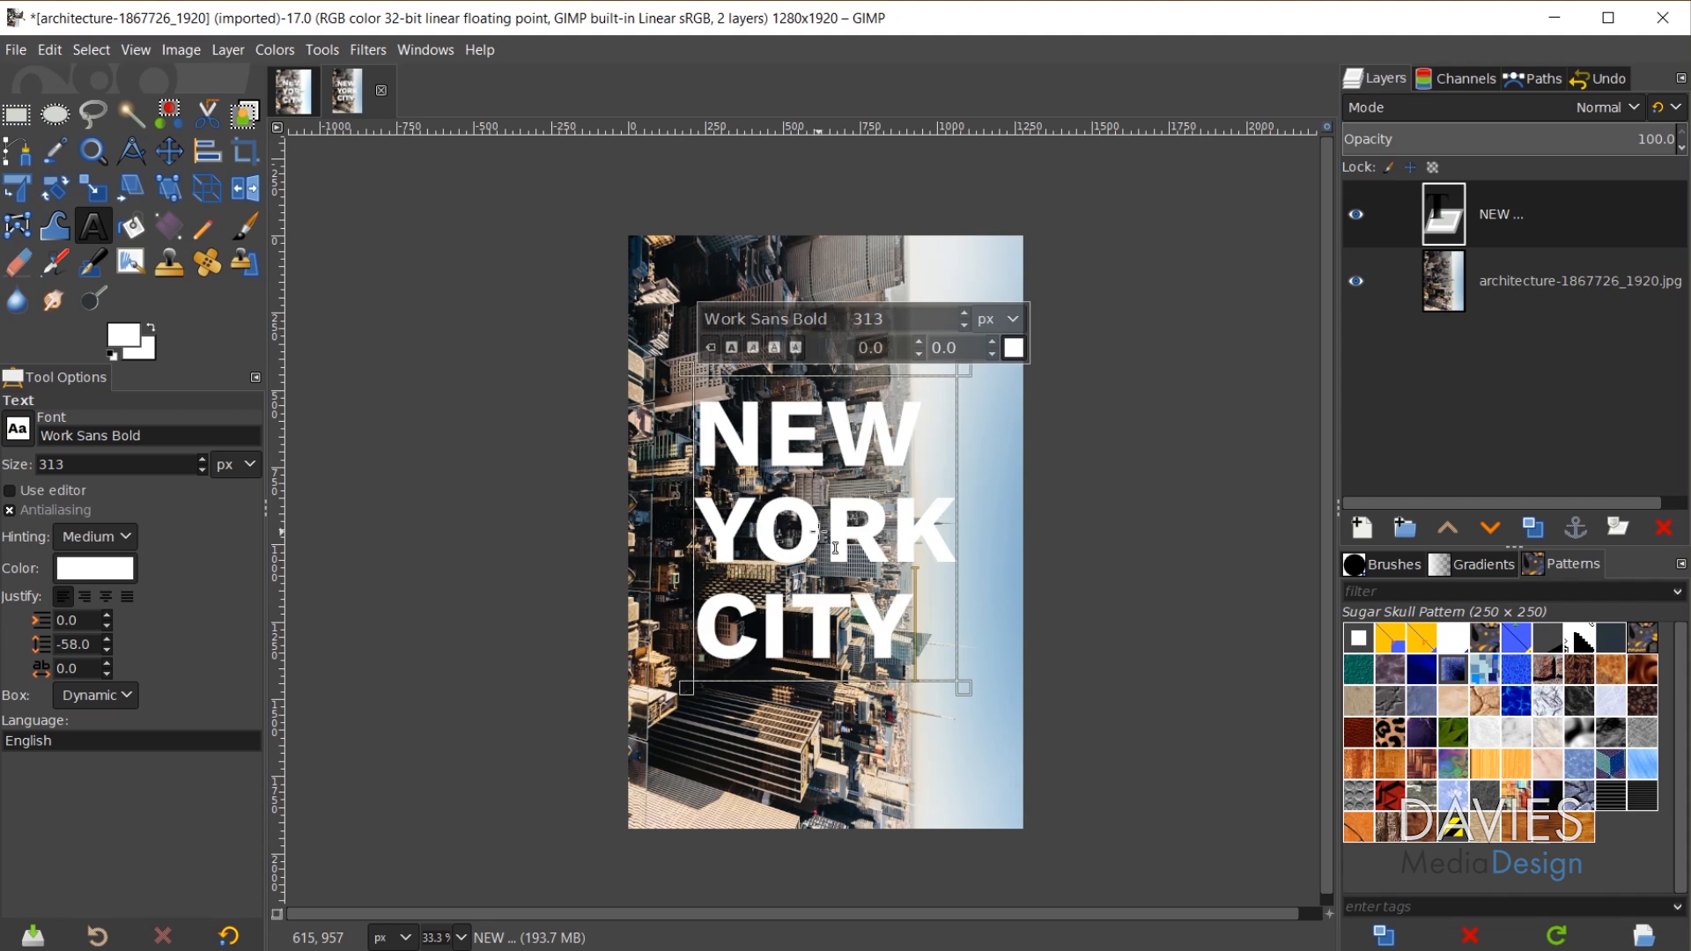
# - Center the NEW YORK CITY text layer horizontally and vertically relative to the image with the Align tool
pyautogui.click(210, 149)
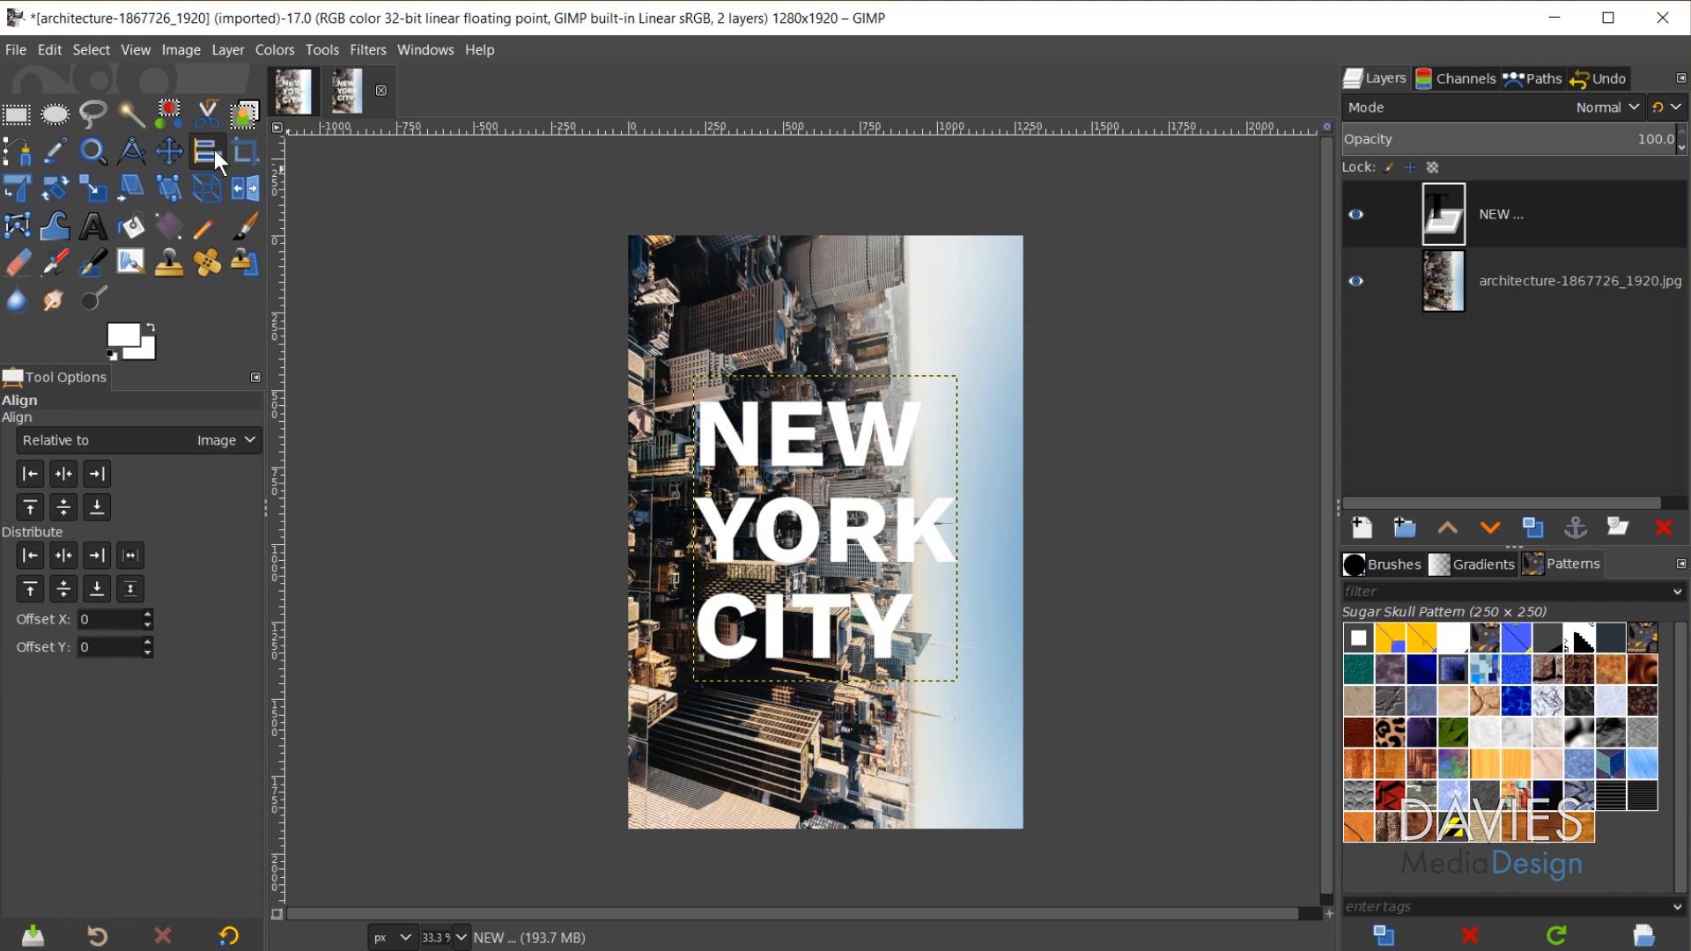
pyautogui.click(777, 430)
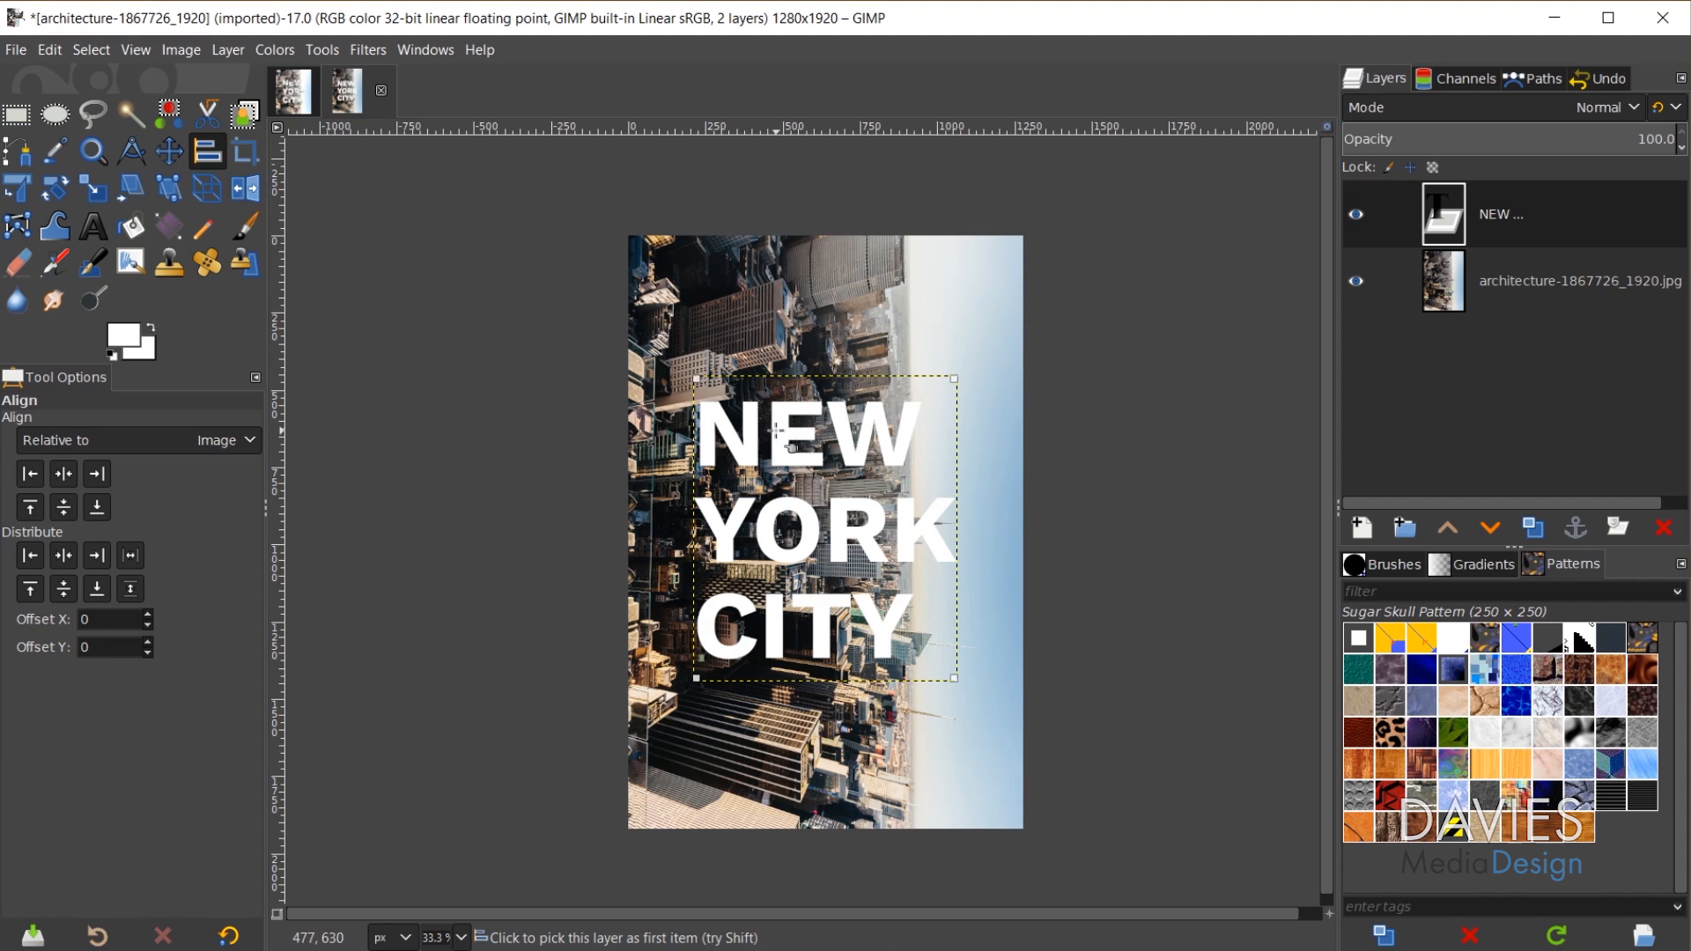
pyautogui.click(188, 439)
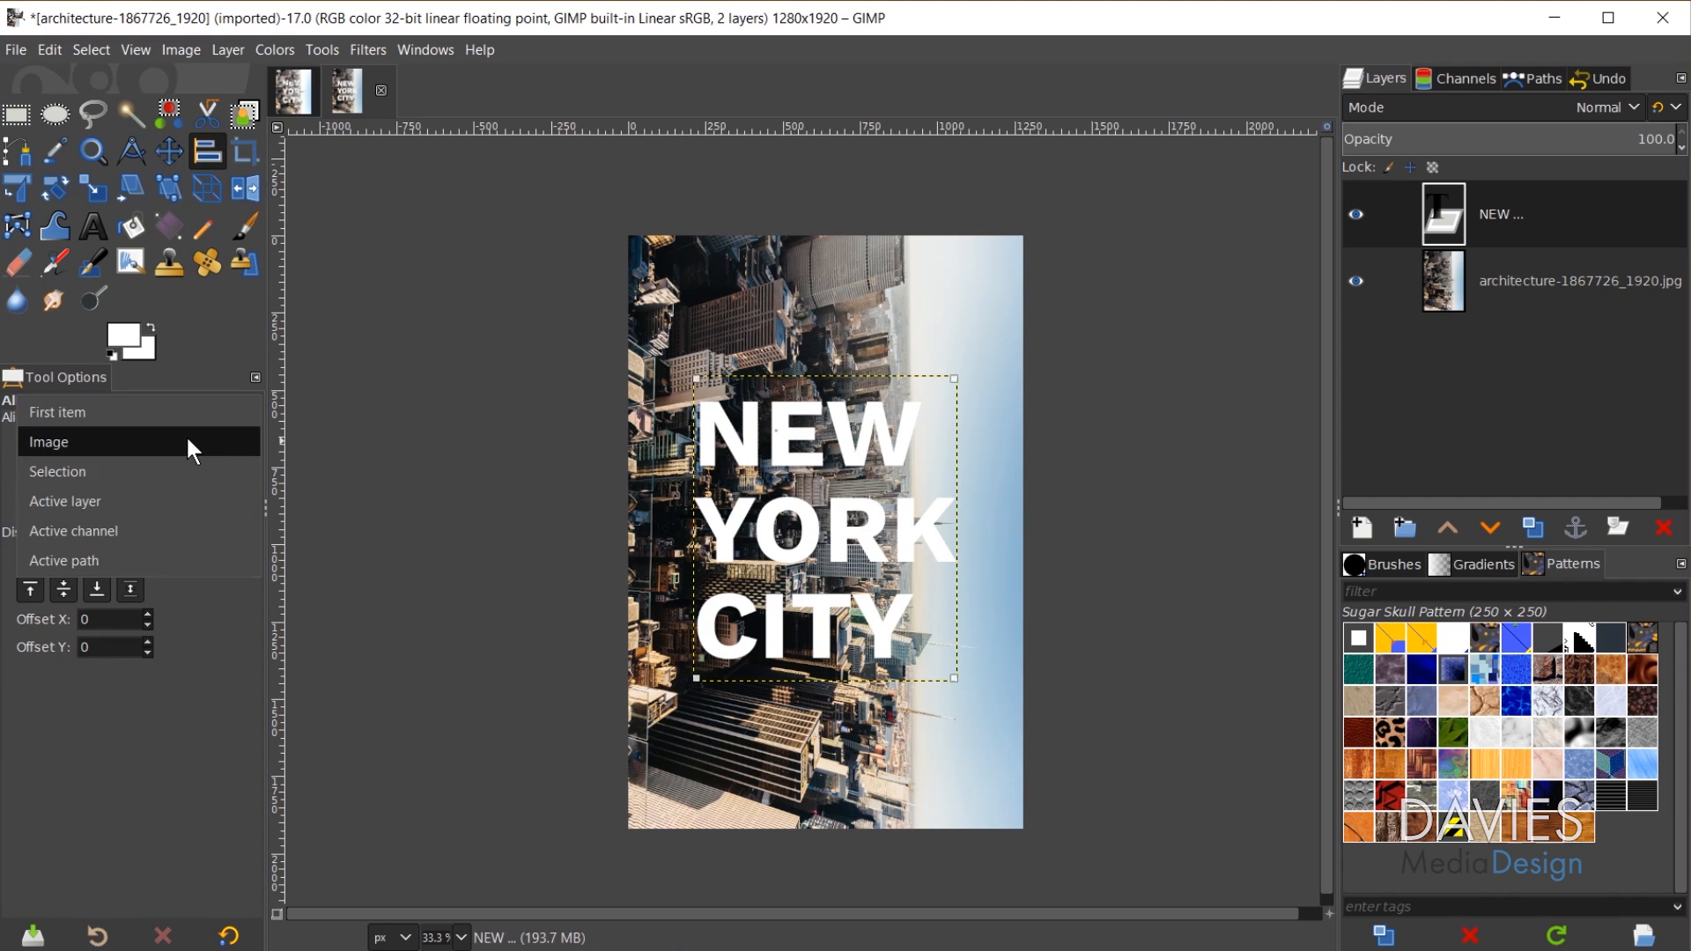
pyautogui.click(60, 440)
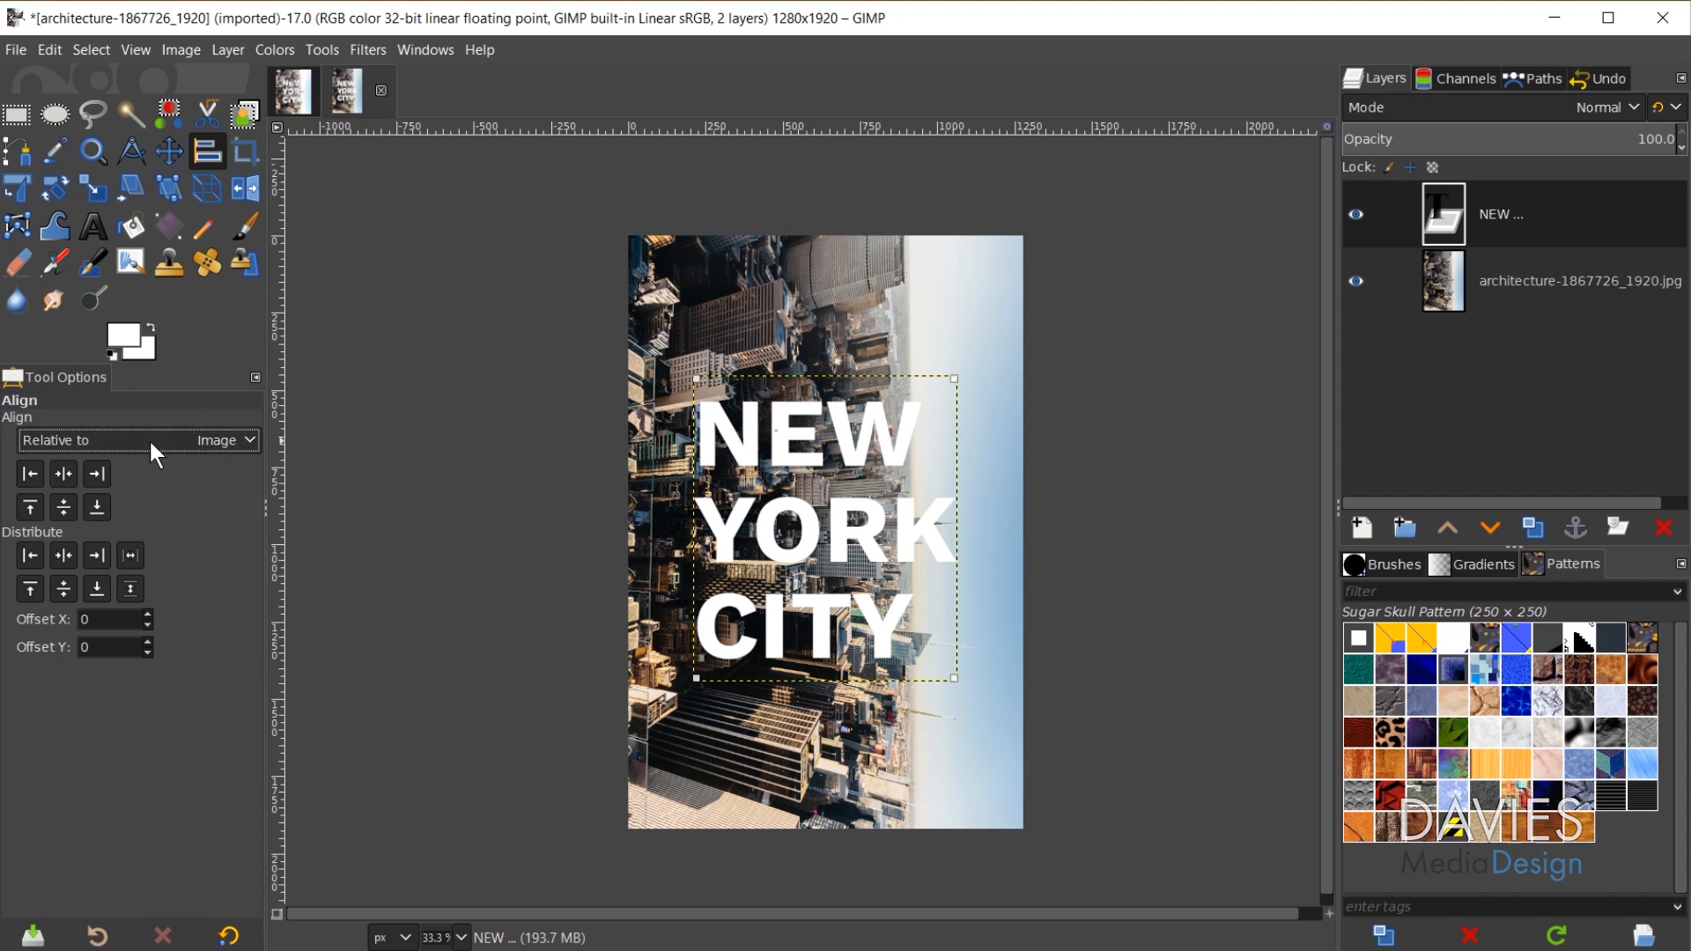
pyautogui.click(63, 474)
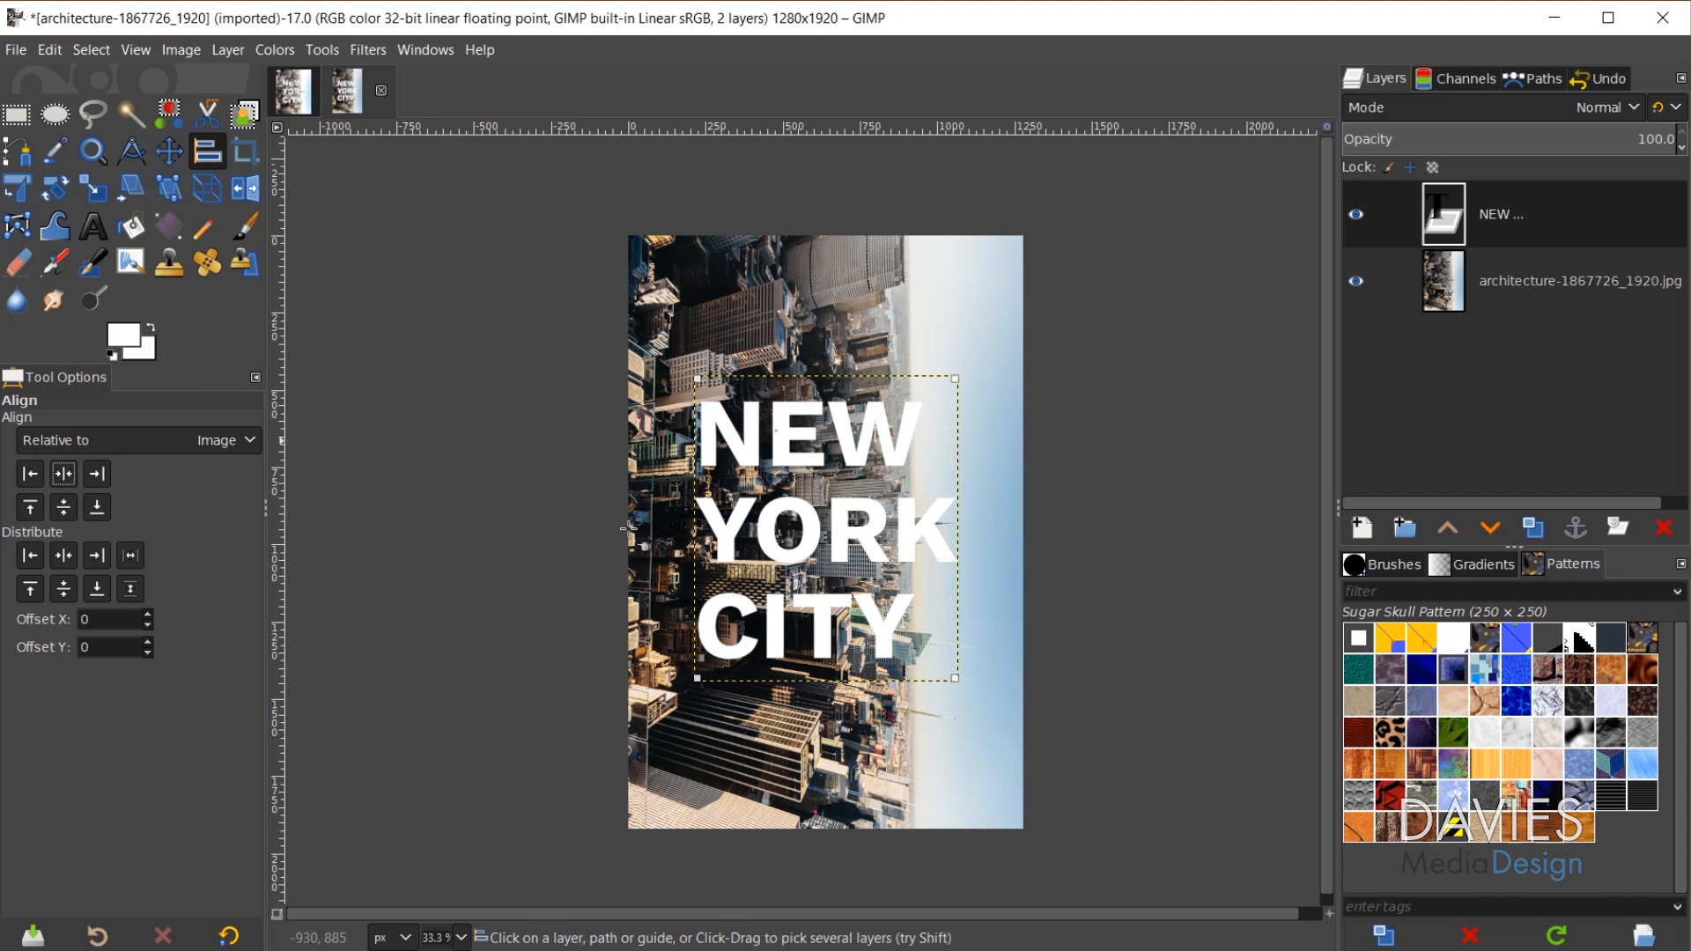
pyautogui.click(64, 507)
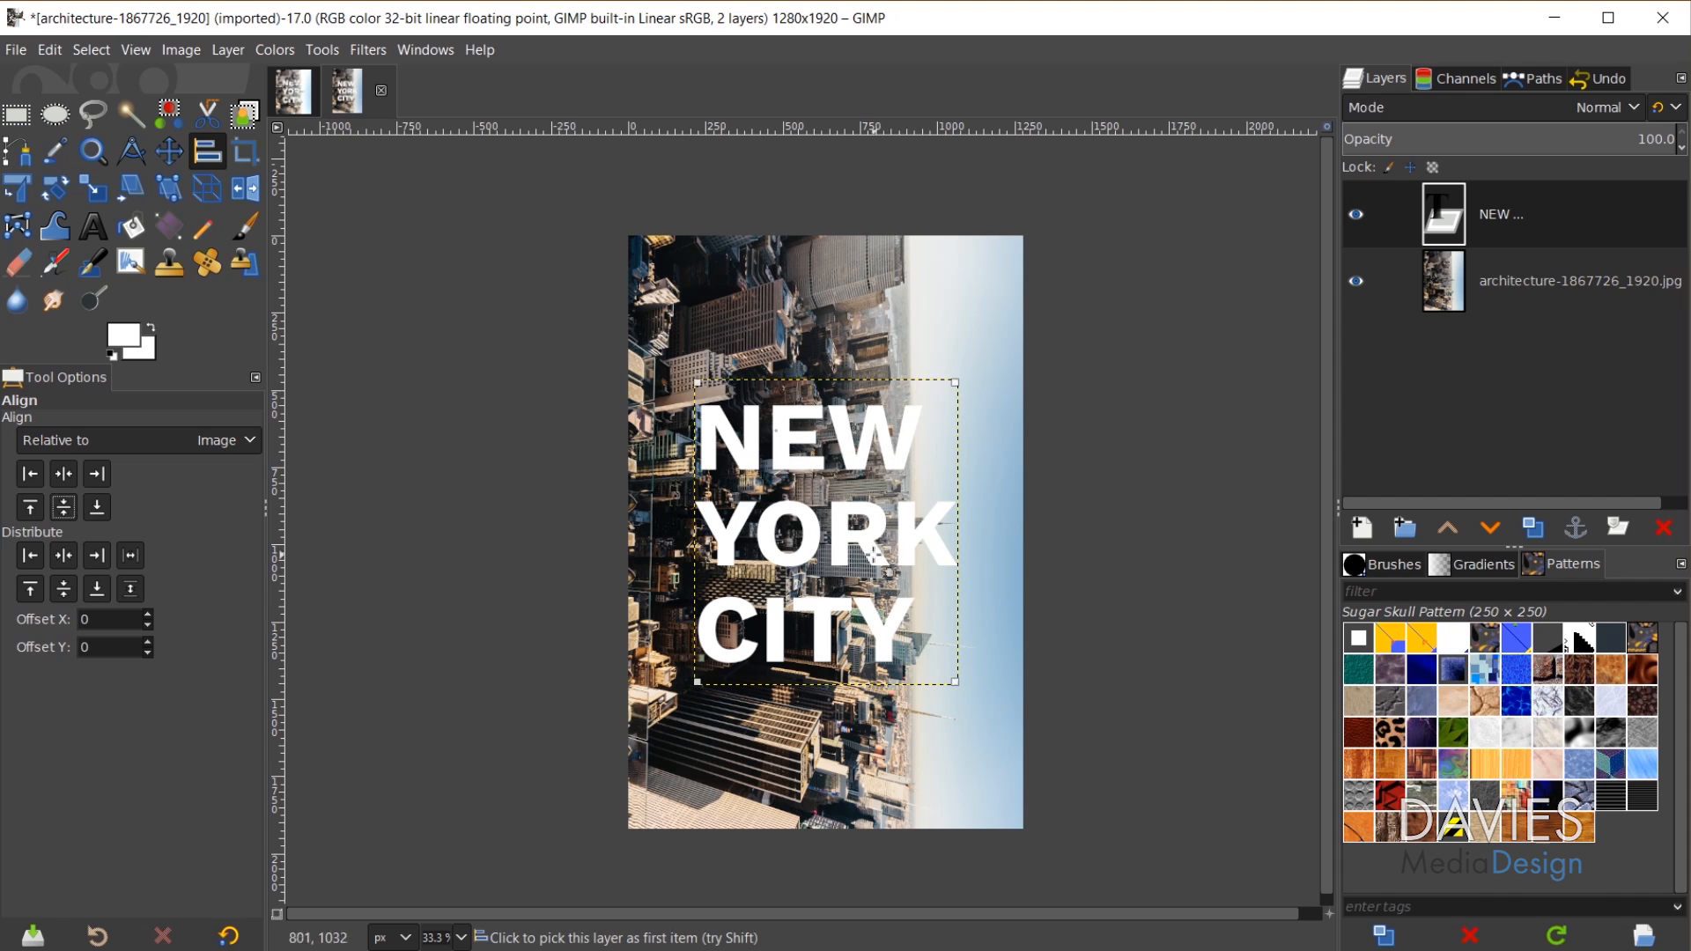
# - Temporarily lower the text layer's opacity to 15.5 to examine the buildings behind the letters, and restore it to 100
pyautogui.scroll(1, 853, 526)
pyautogui.scroll(1, 745, 534)
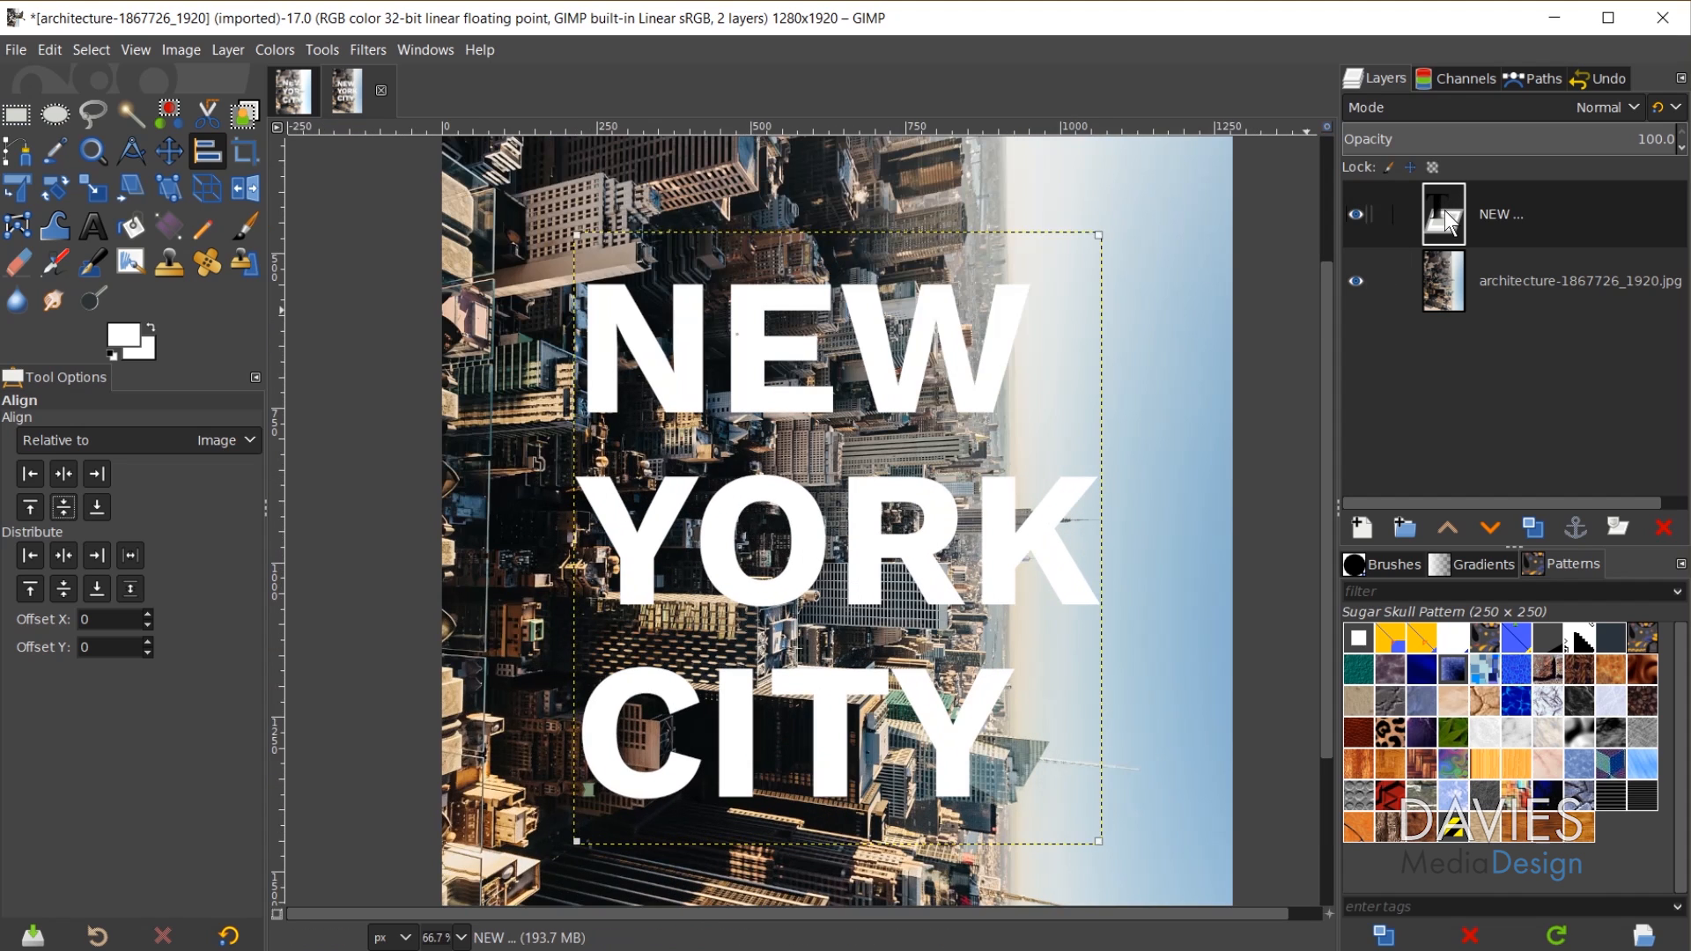
pyautogui.moveTo(1554, 134); pyautogui.dragTo(1392, 132)
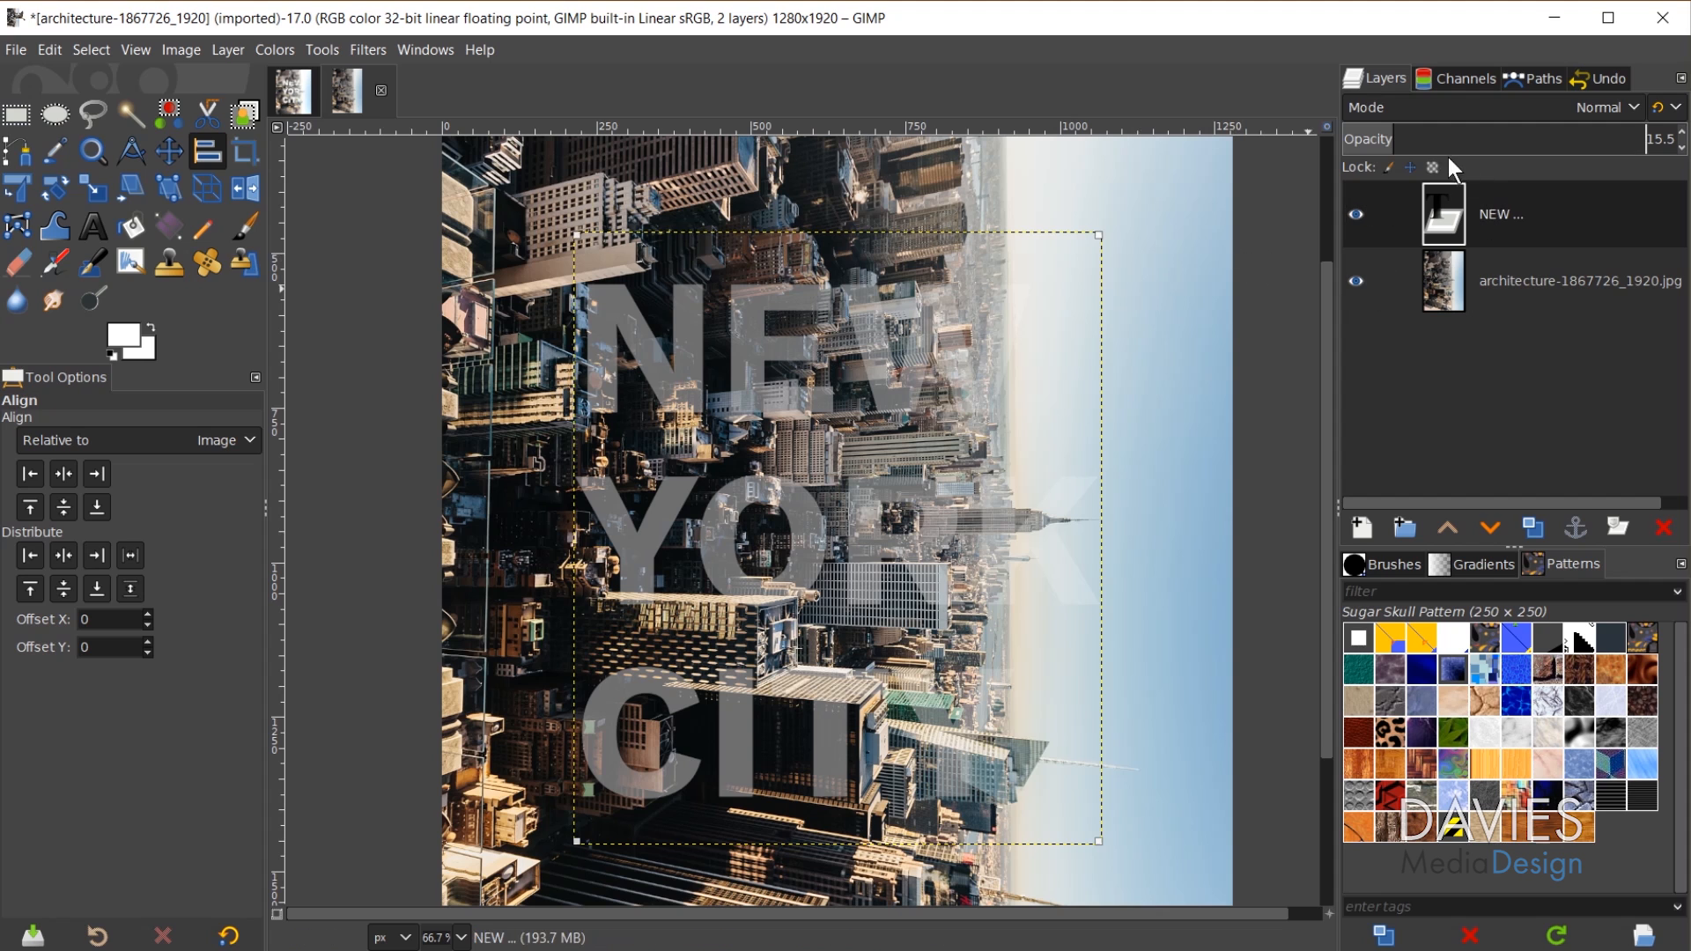
pyautogui.moveTo(1394, 133); pyautogui.dragTo(1677, 135)
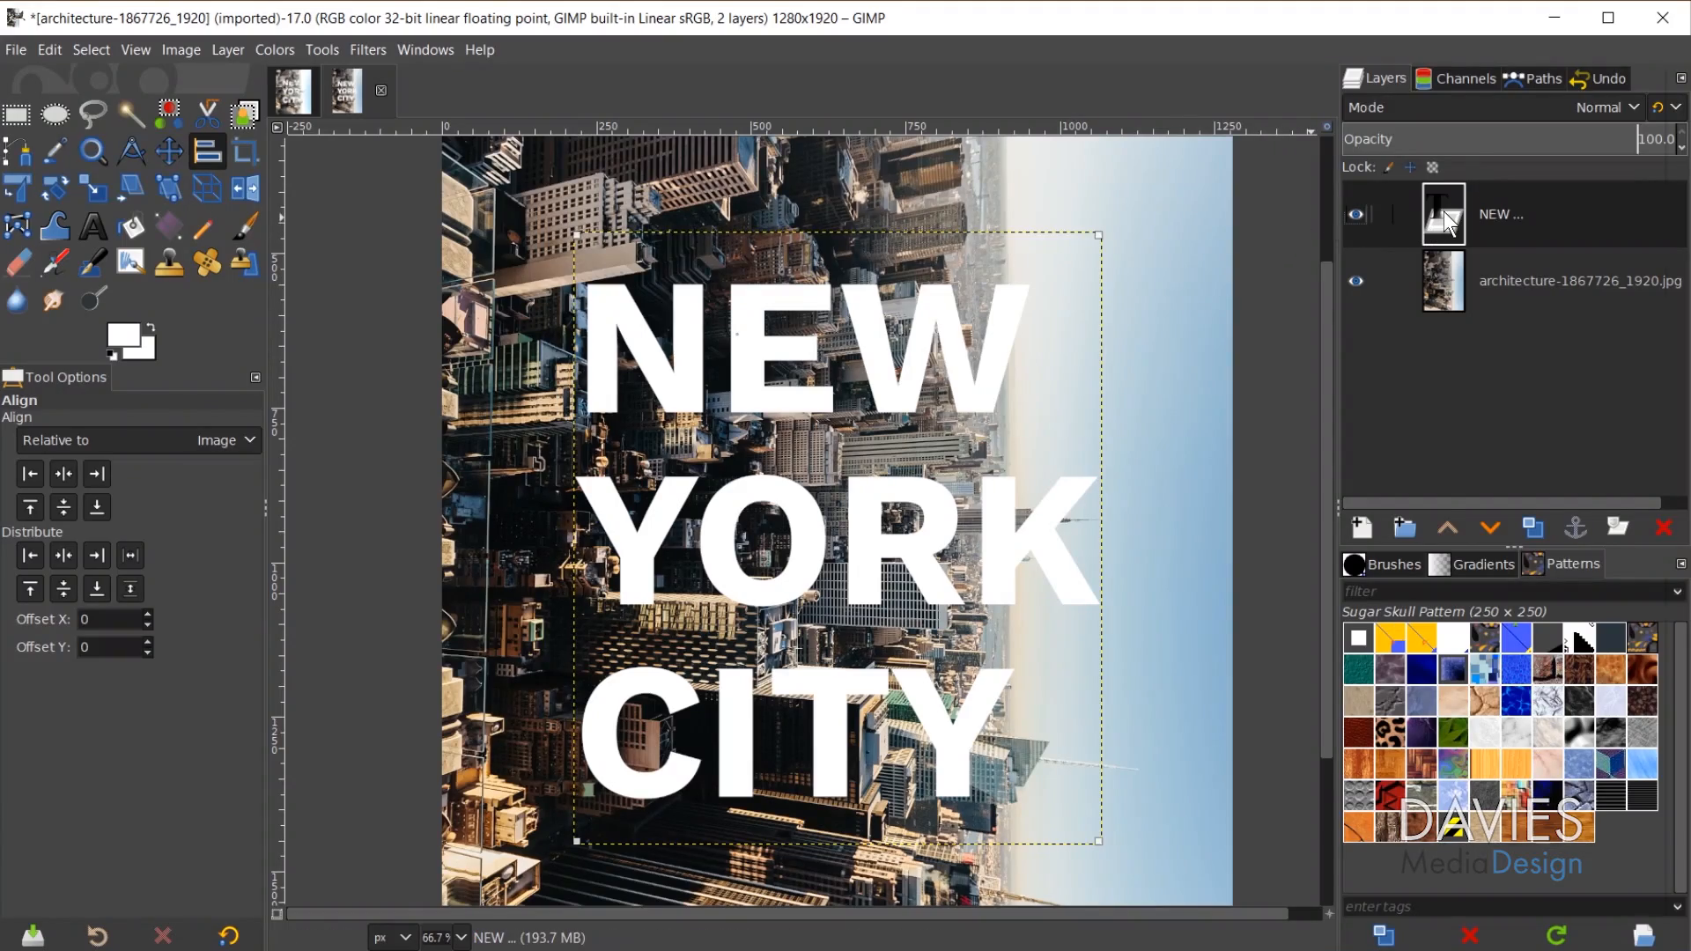
# - Add a layer mask initialized to White (full opacity) to the text layer
pyautogui.rightClick(1447, 224)
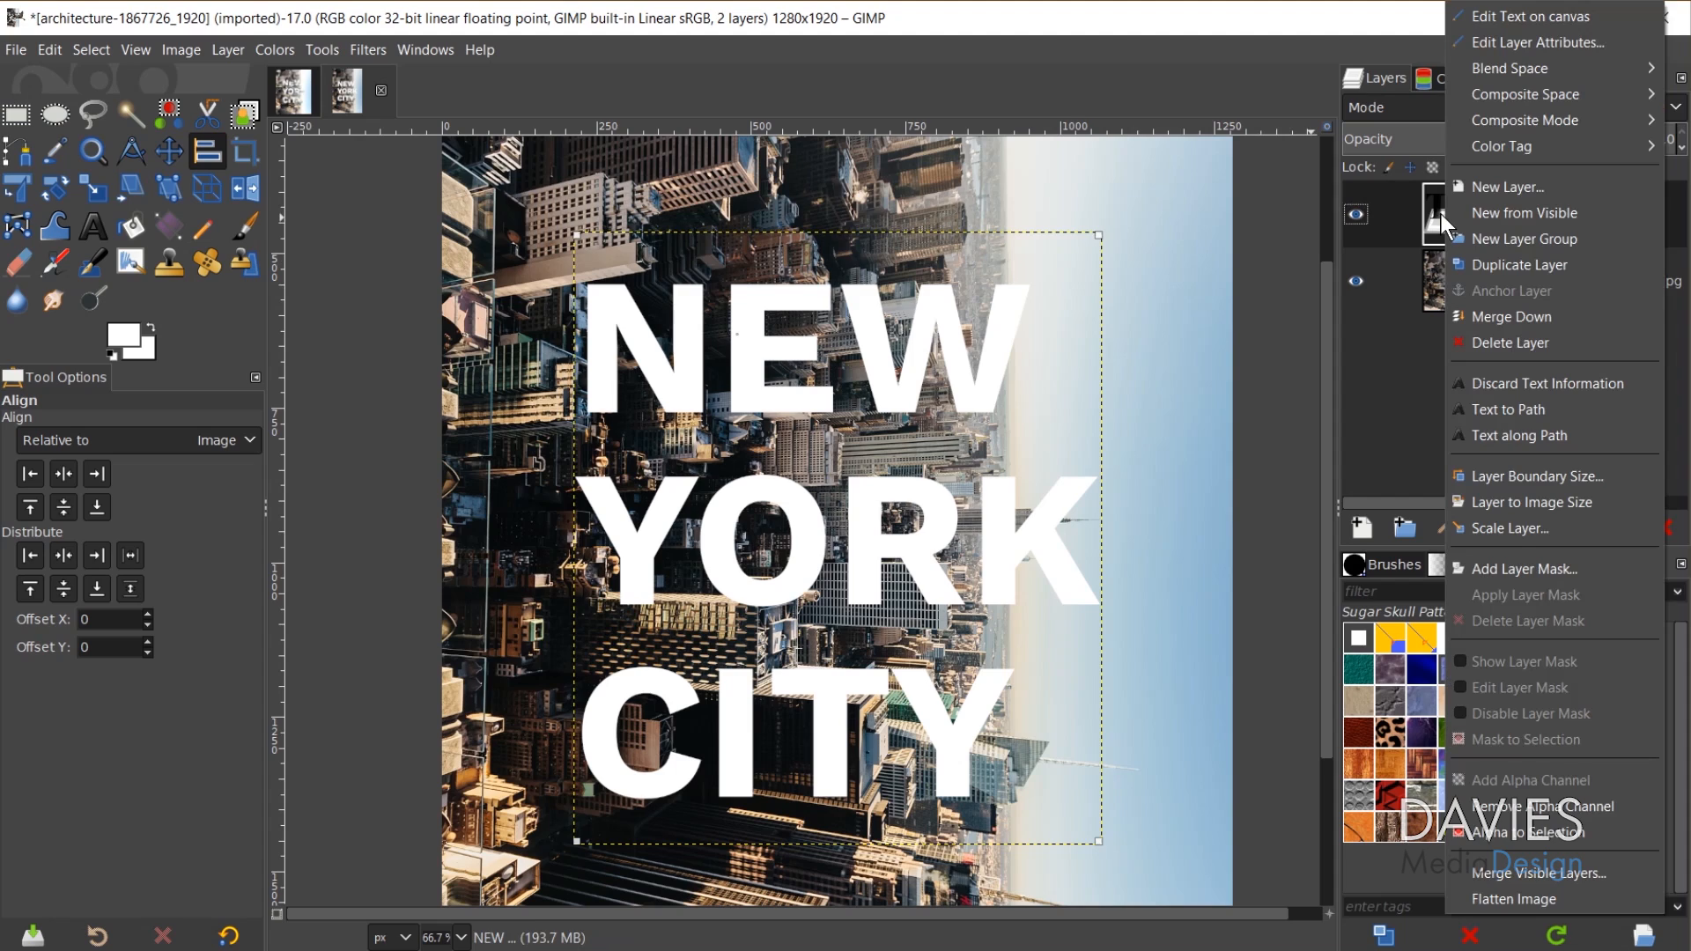
pyautogui.click(1504, 569)
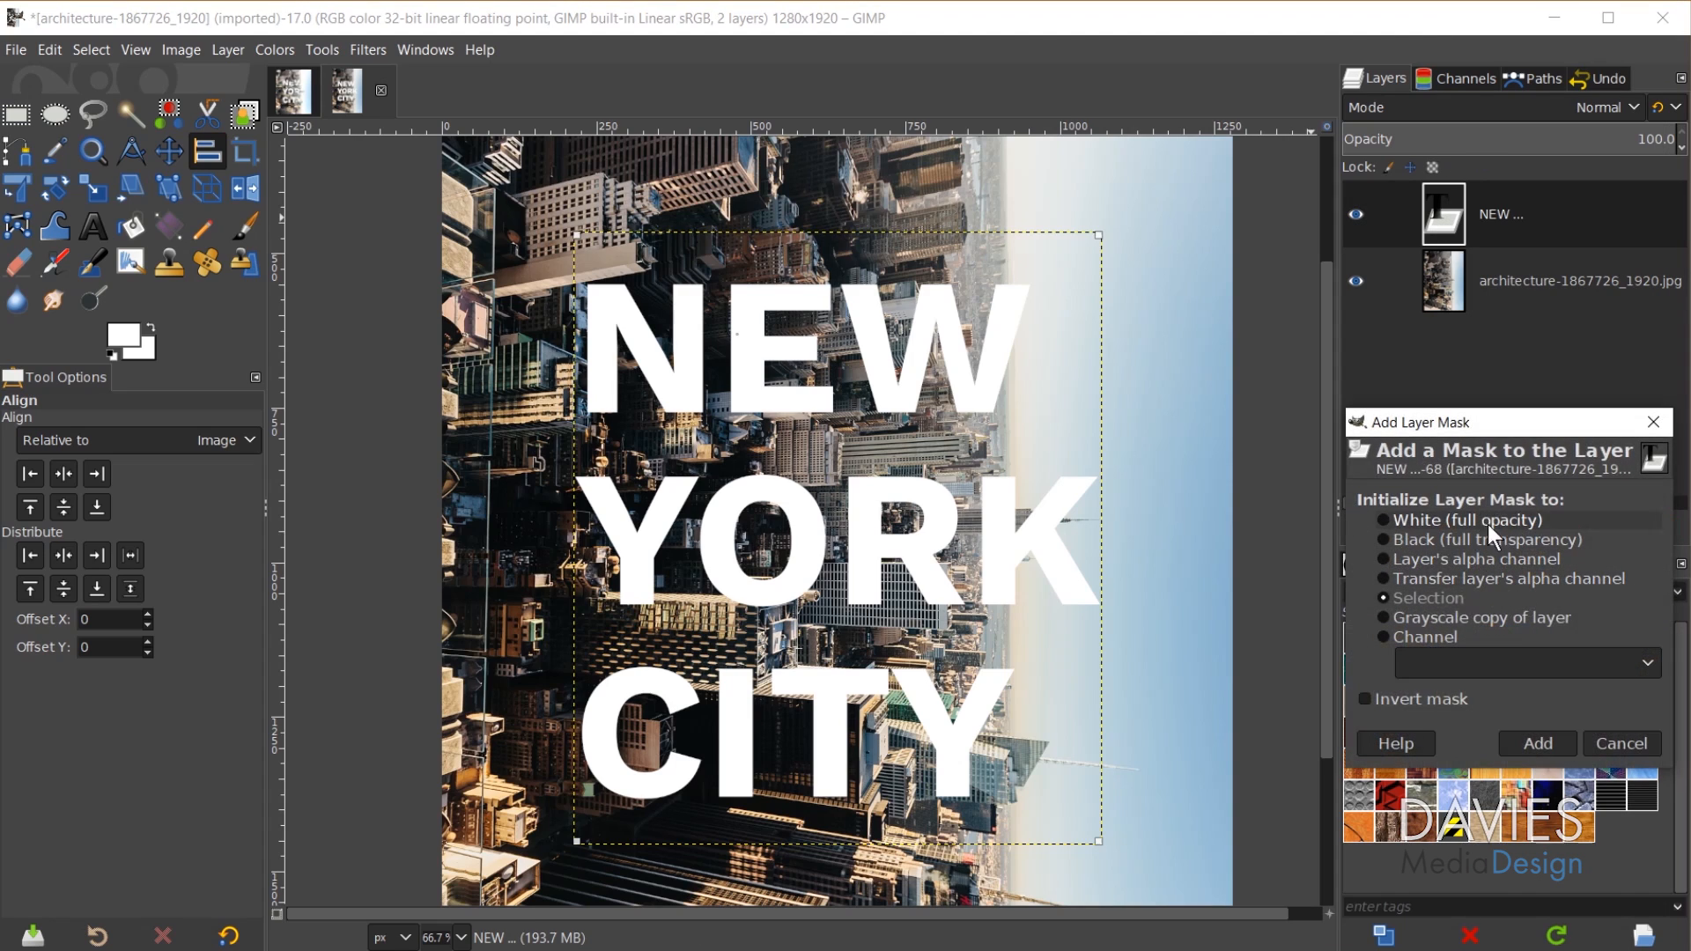
pyautogui.click(1433, 521)
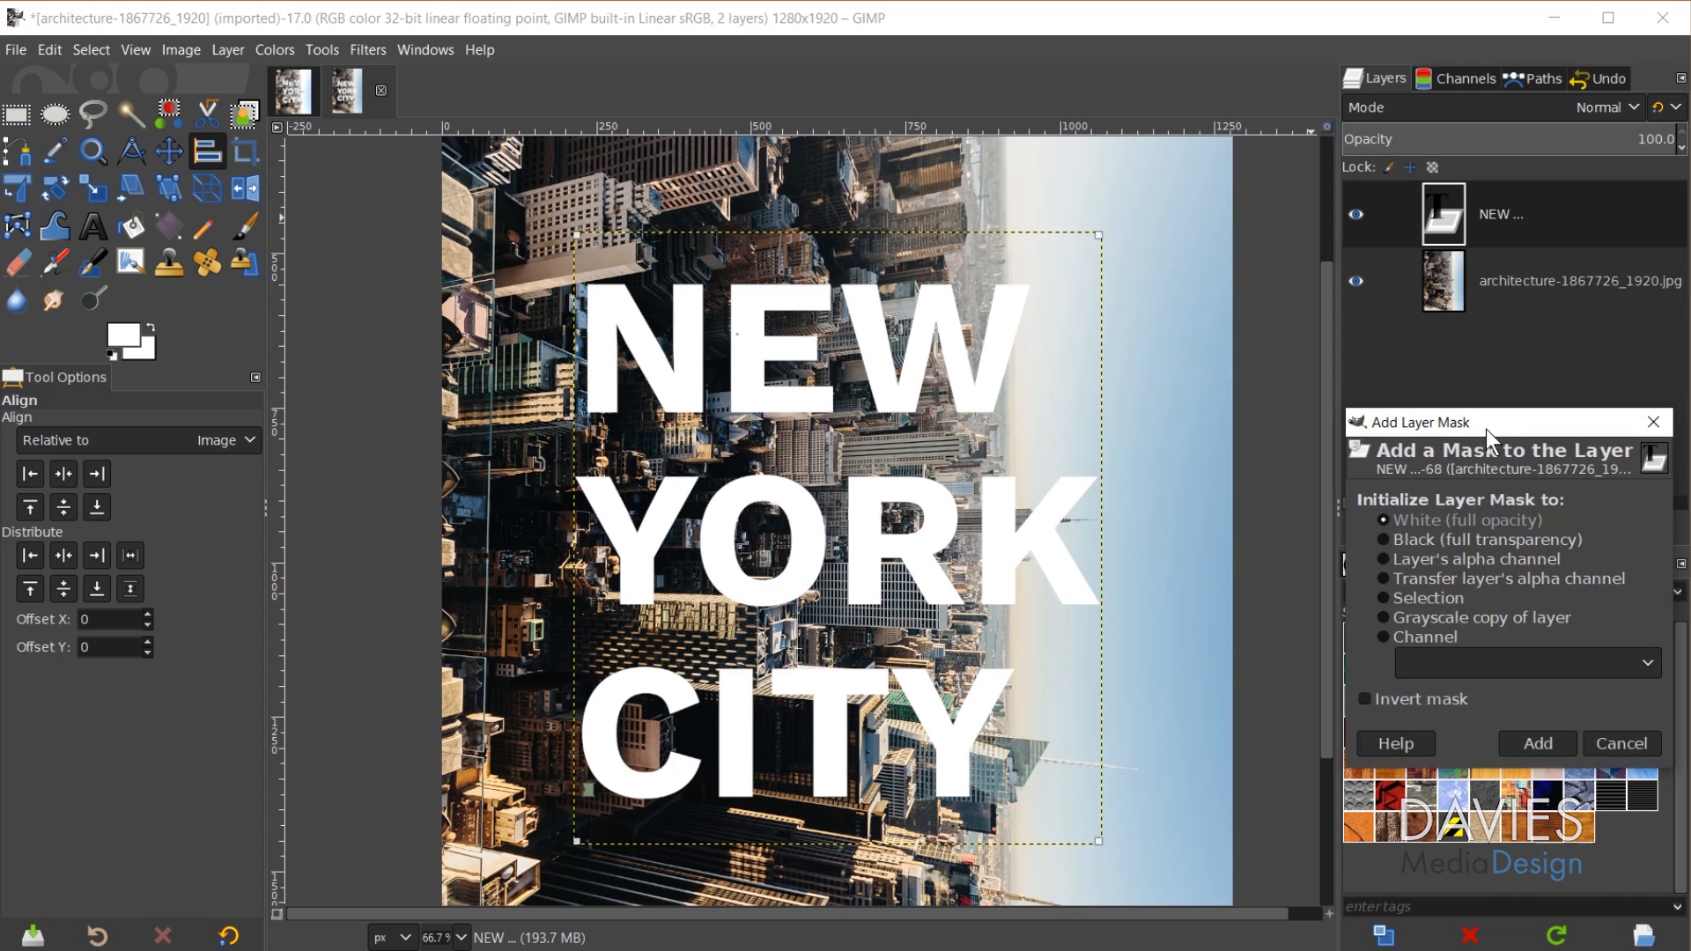
pyautogui.moveTo(1487, 430); pyautogui.dragTo(1289, 287)
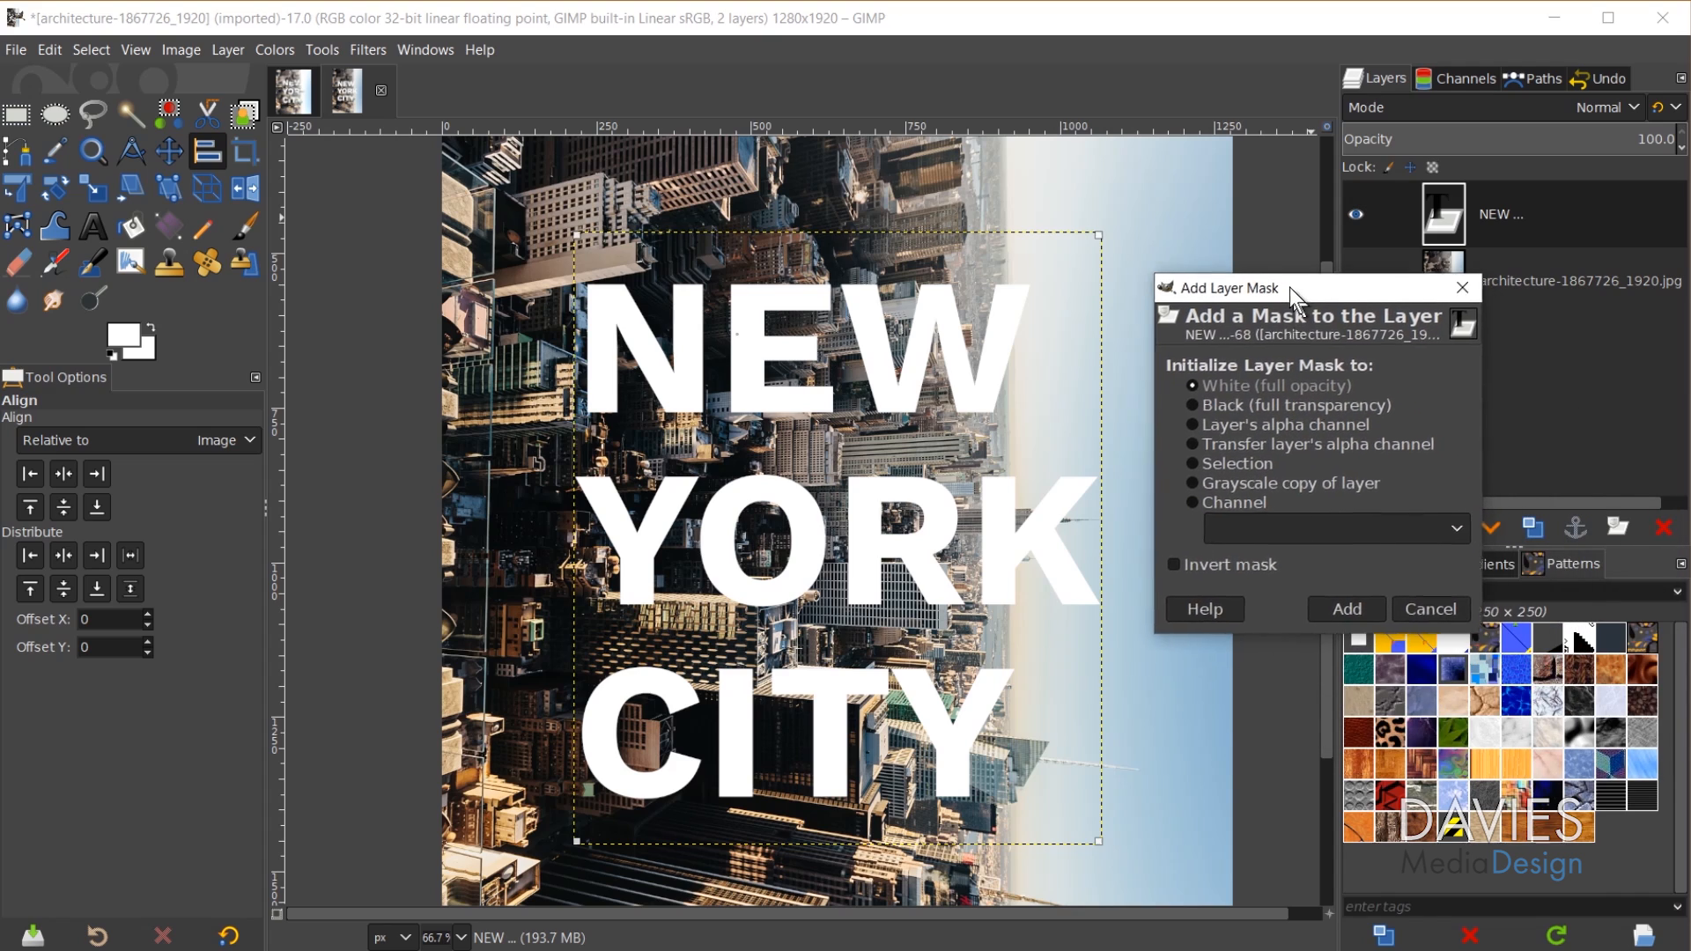
pyautogui.click(1353, 599)
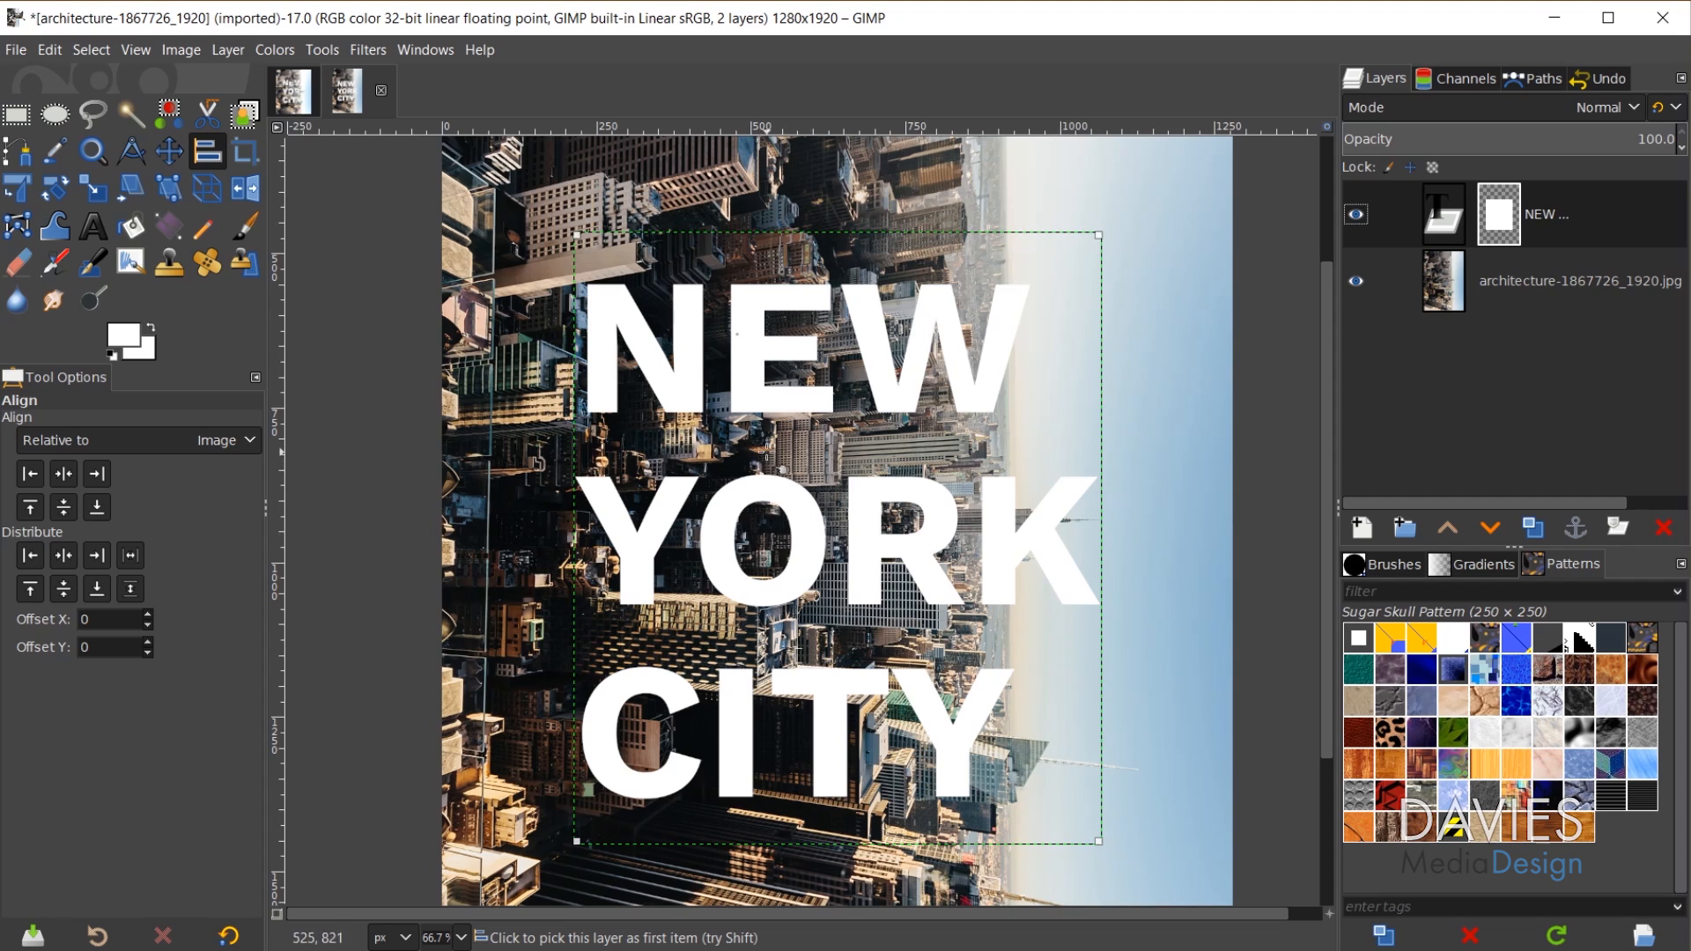
# - Activate the Paintbrush with black as the foreground color and lower the text layer's opacity to 12.7
pyautogui.click(251, 220)
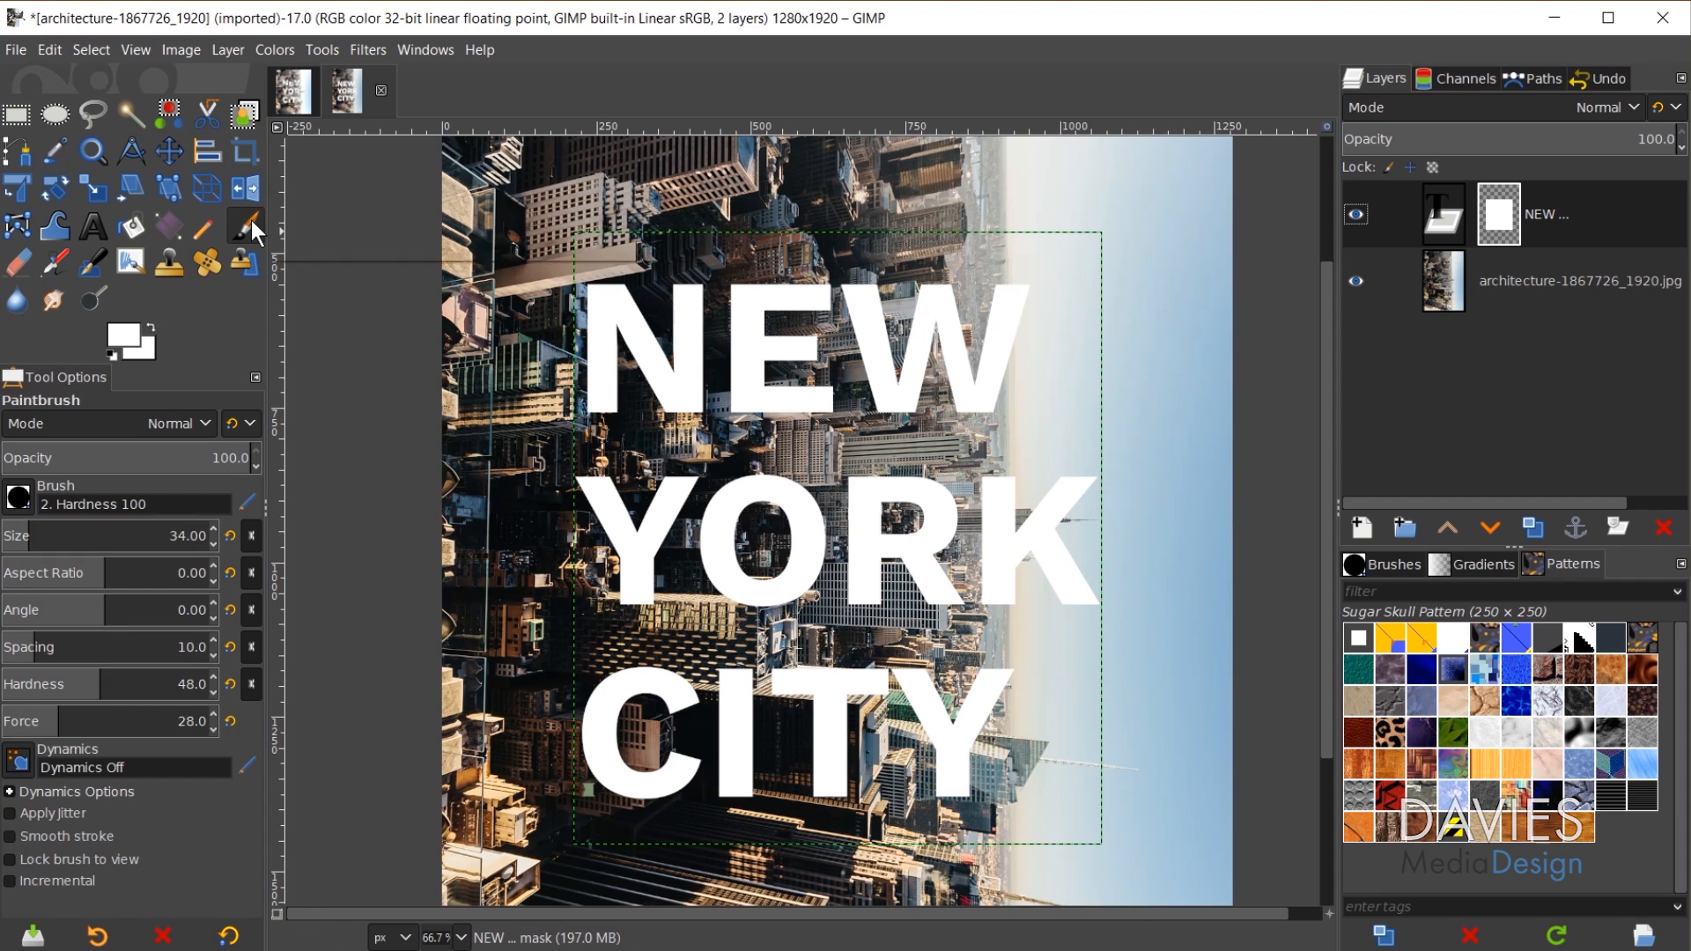
pyautogui.click(113, 357)
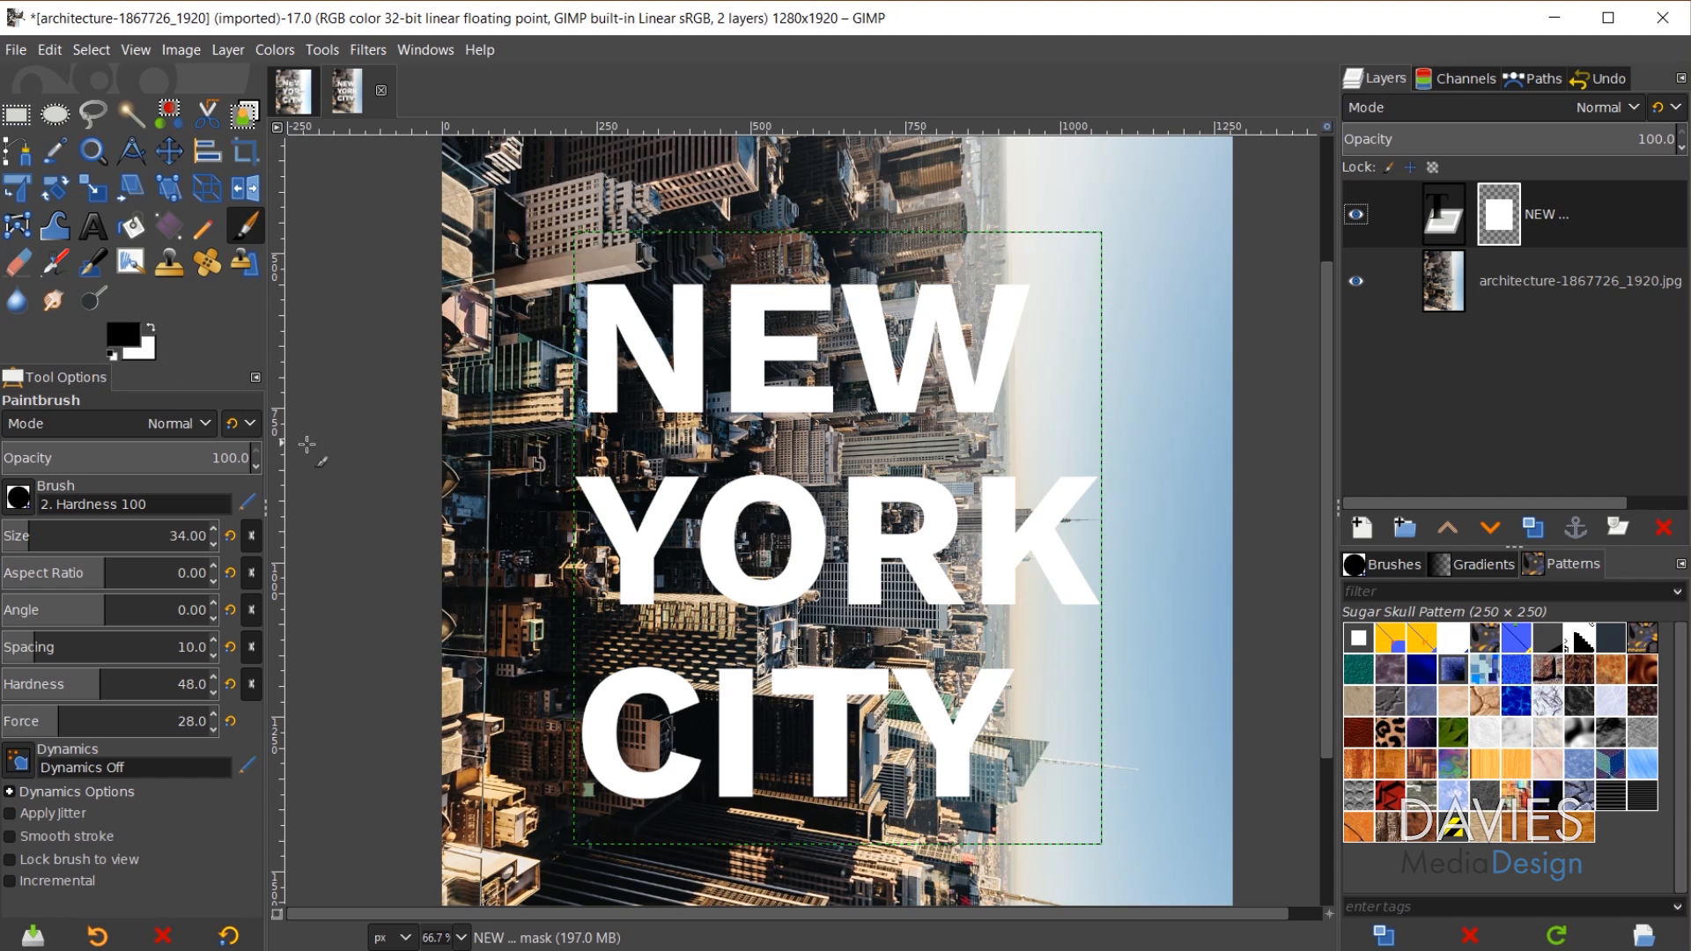
pyautogui.keyDown('ctrl'); pyautogui.scroll(2, 592, 387); pyautogui.keyUp('ctrl')
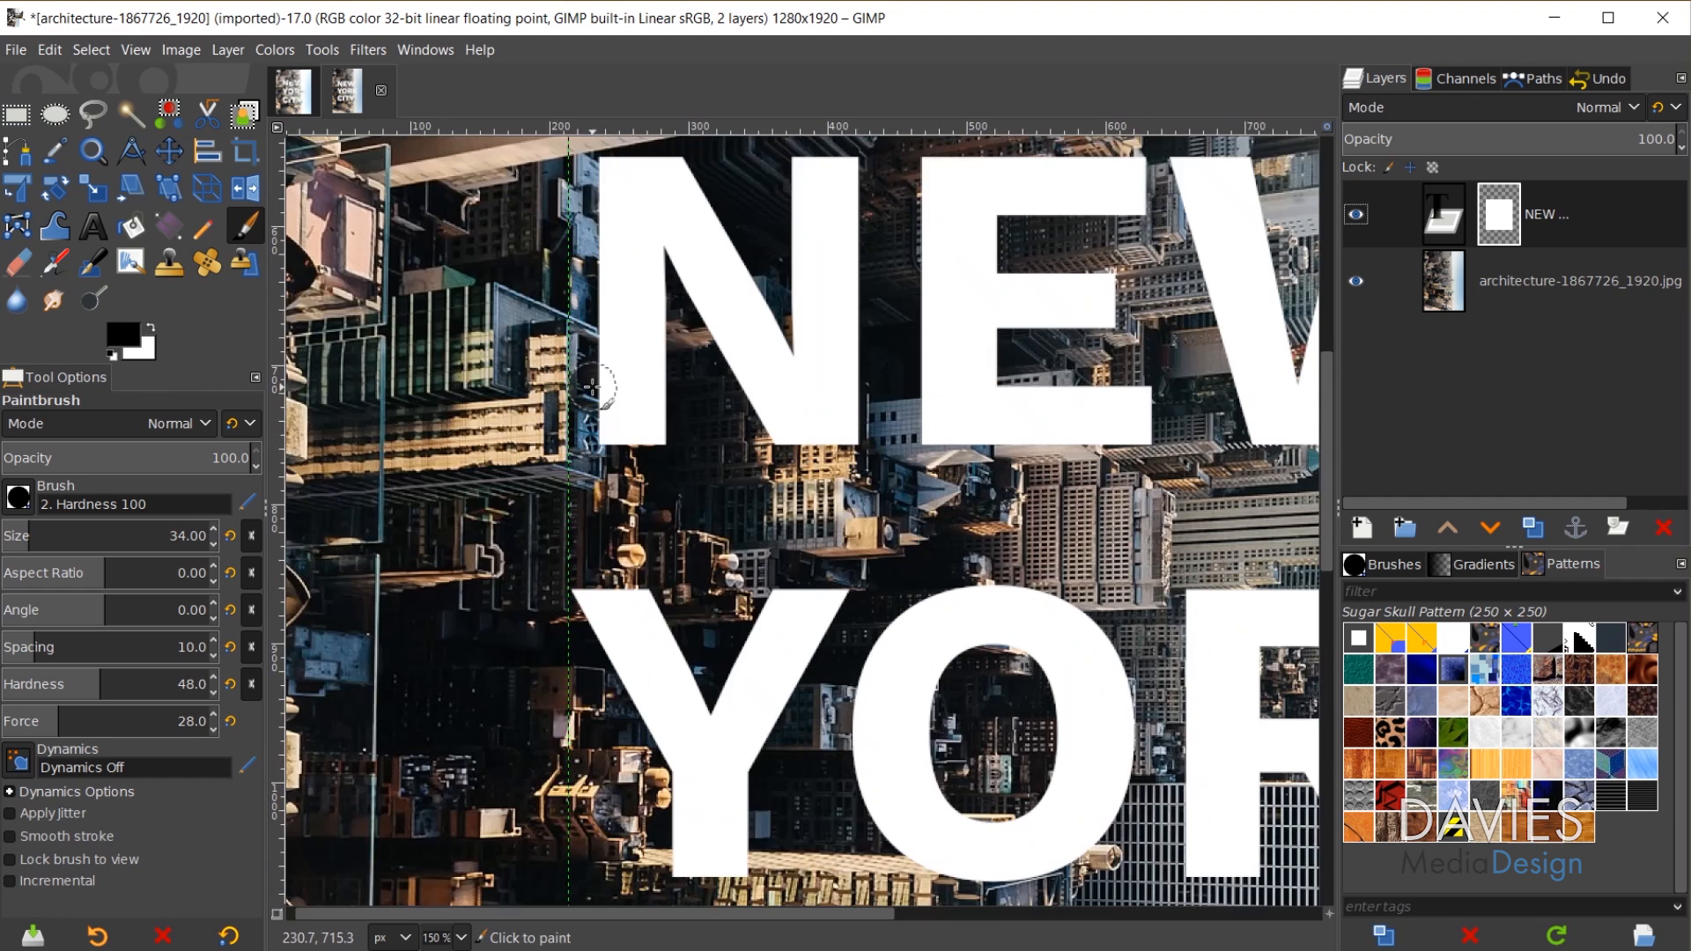
pyautogui.keyDown('ctrl'); pyautogui.scroll(2, 592, 388); pyautogui.keyUp('ctrl')
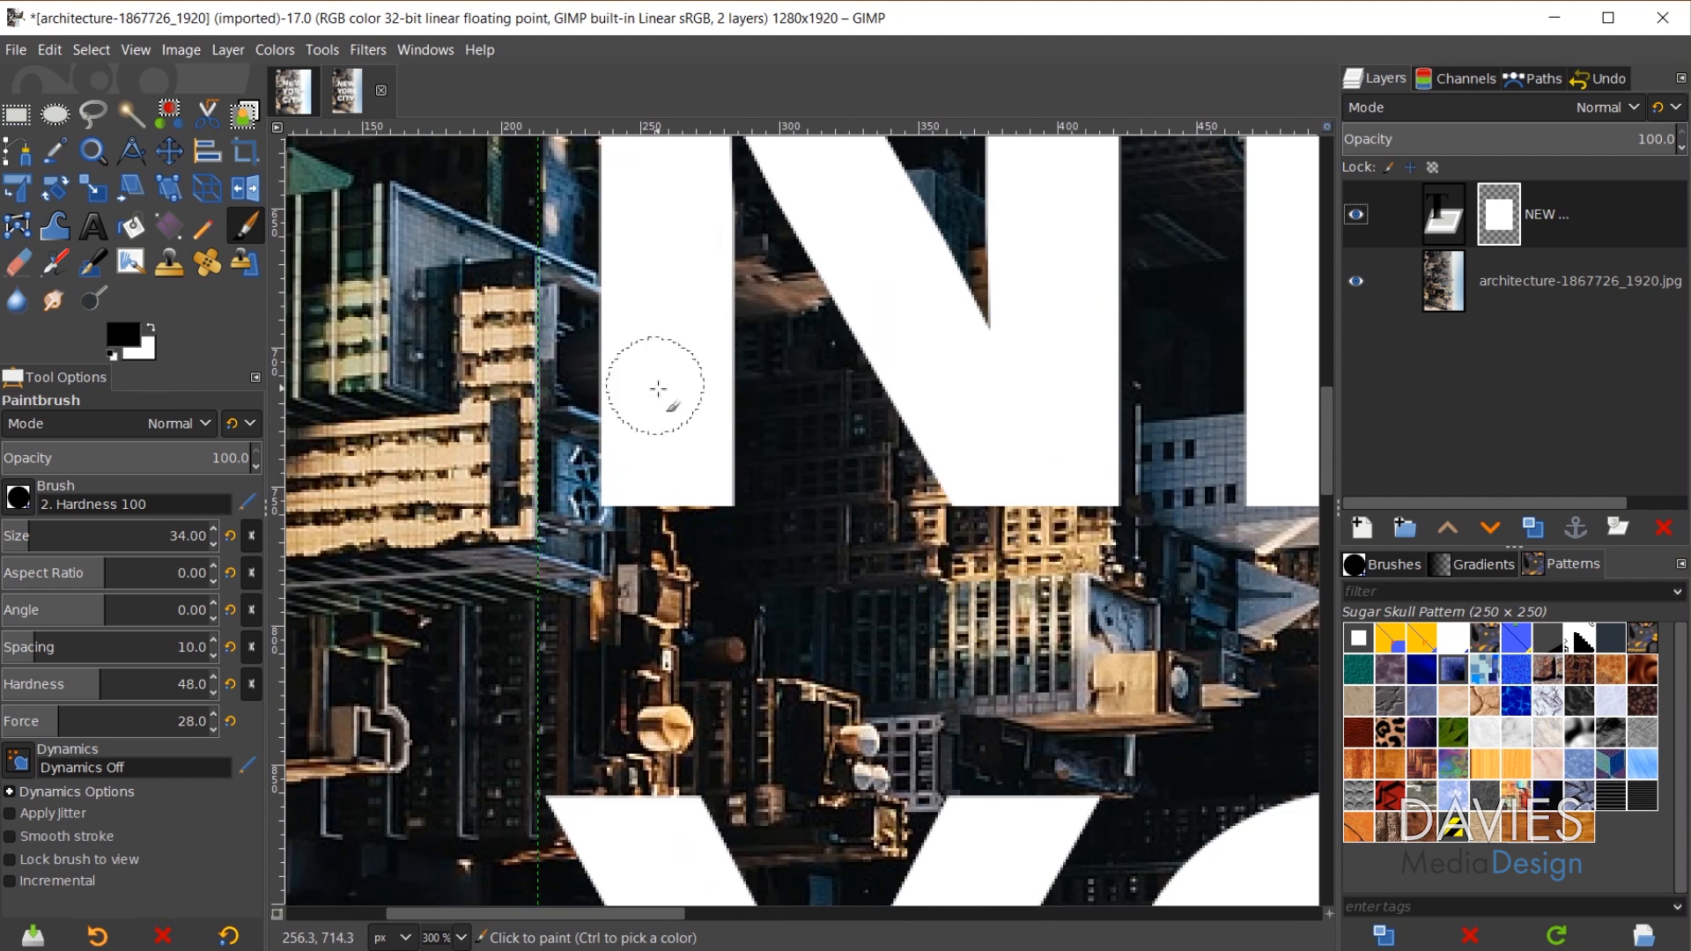
pyautogui.moveTo(1539, 138); pyautogui.dragTo(1385, 138)
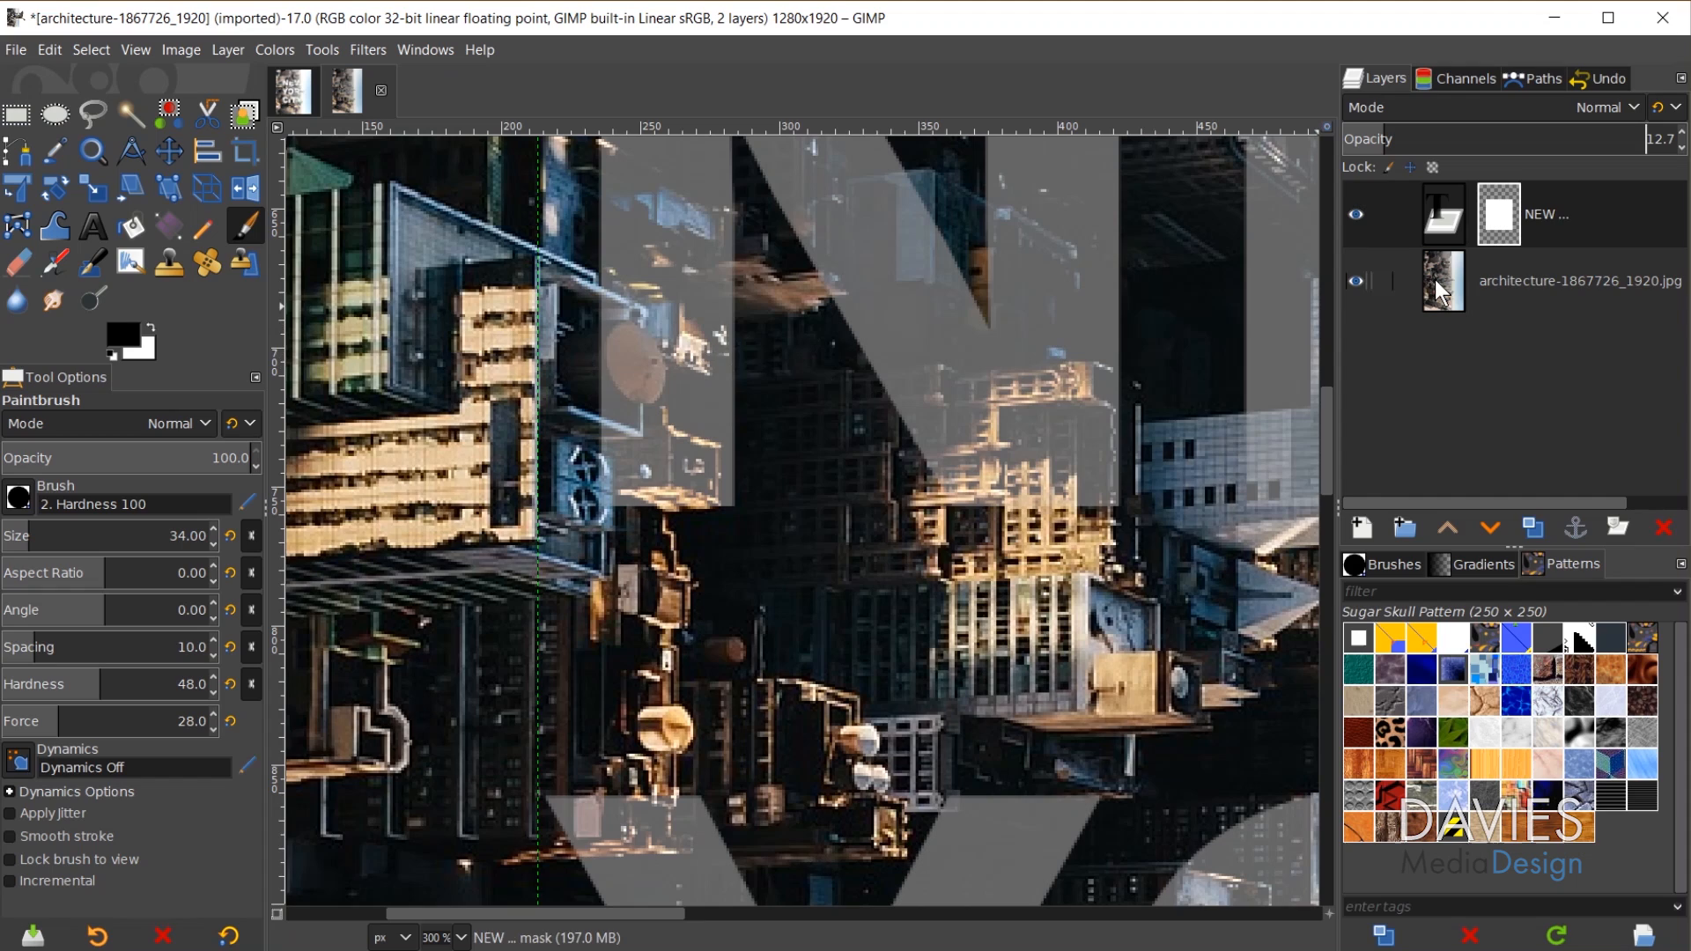
# - Duplicate the photo layer and brighten the copy using Levels with input gamma 2.12 and white point 93.81
pyautogui.click(1435, 280)
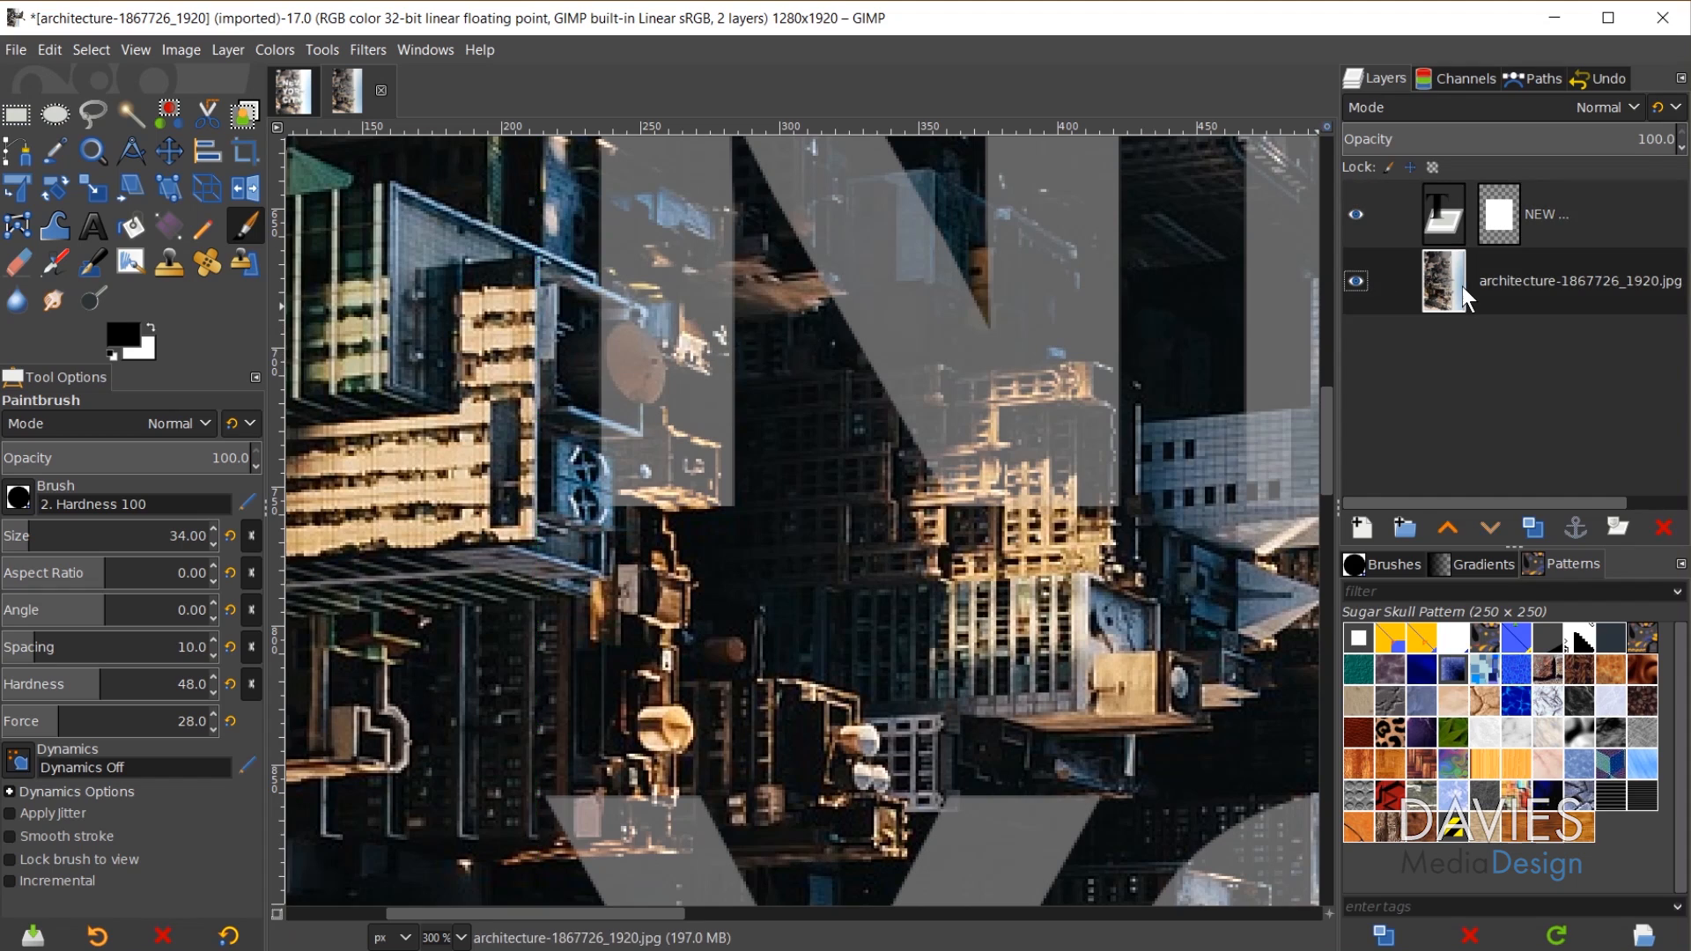
pyautogui.click(1535, 533)
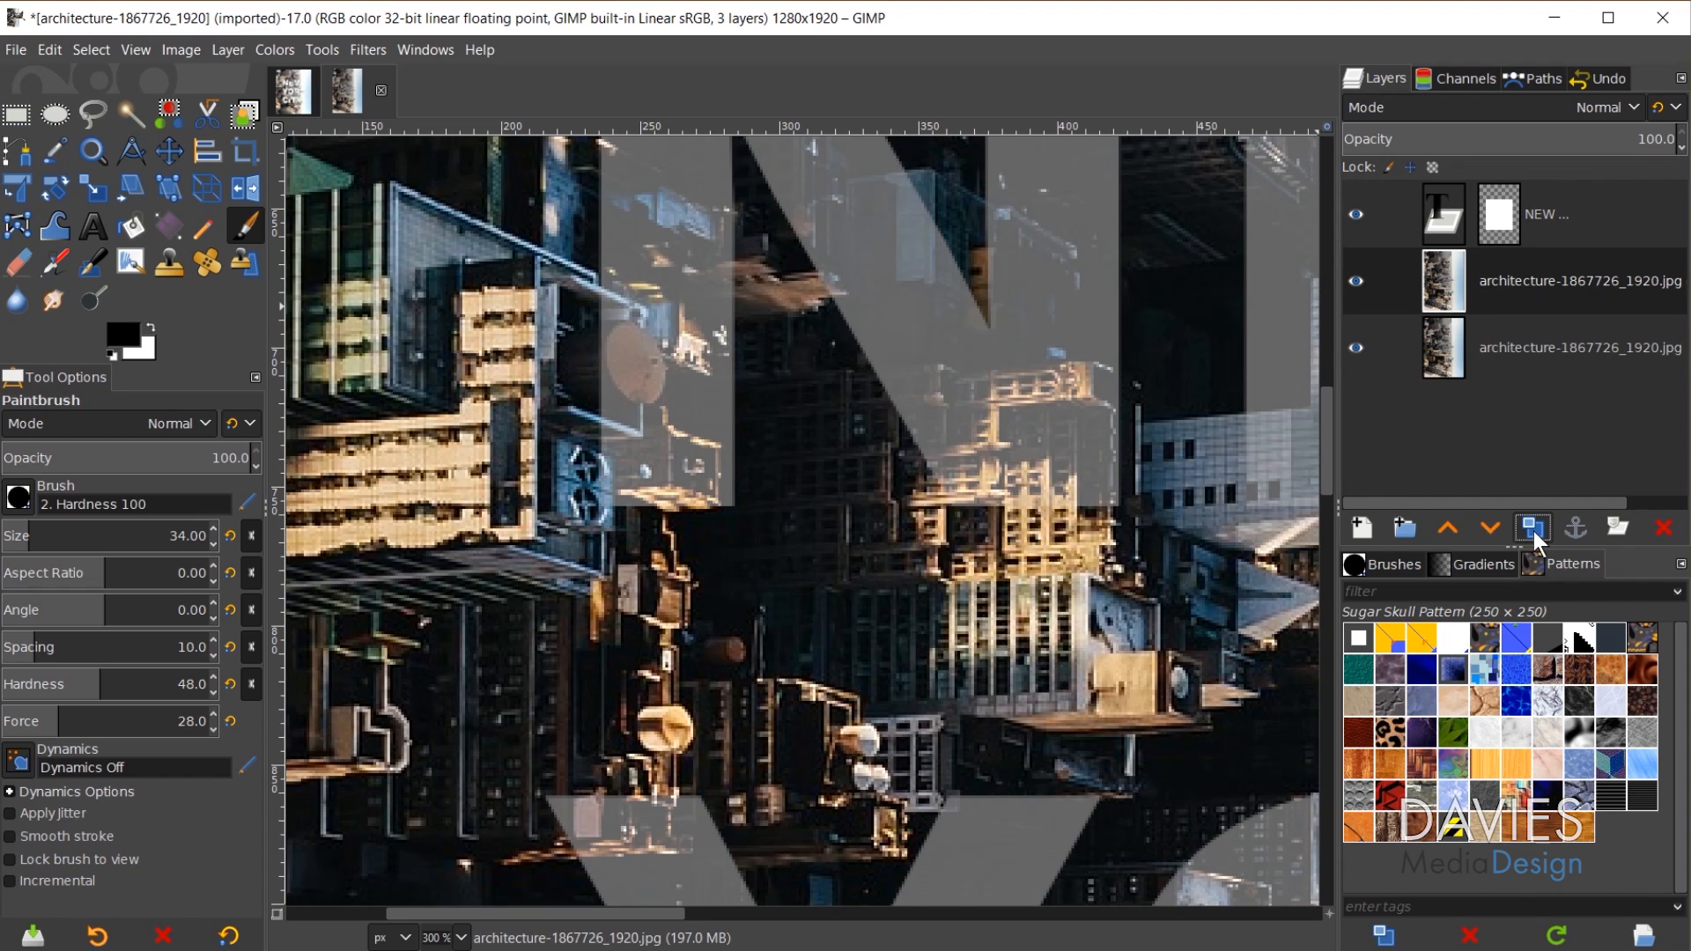
pyautogui.click(270, 49)
pyautogui.click(283, 287)
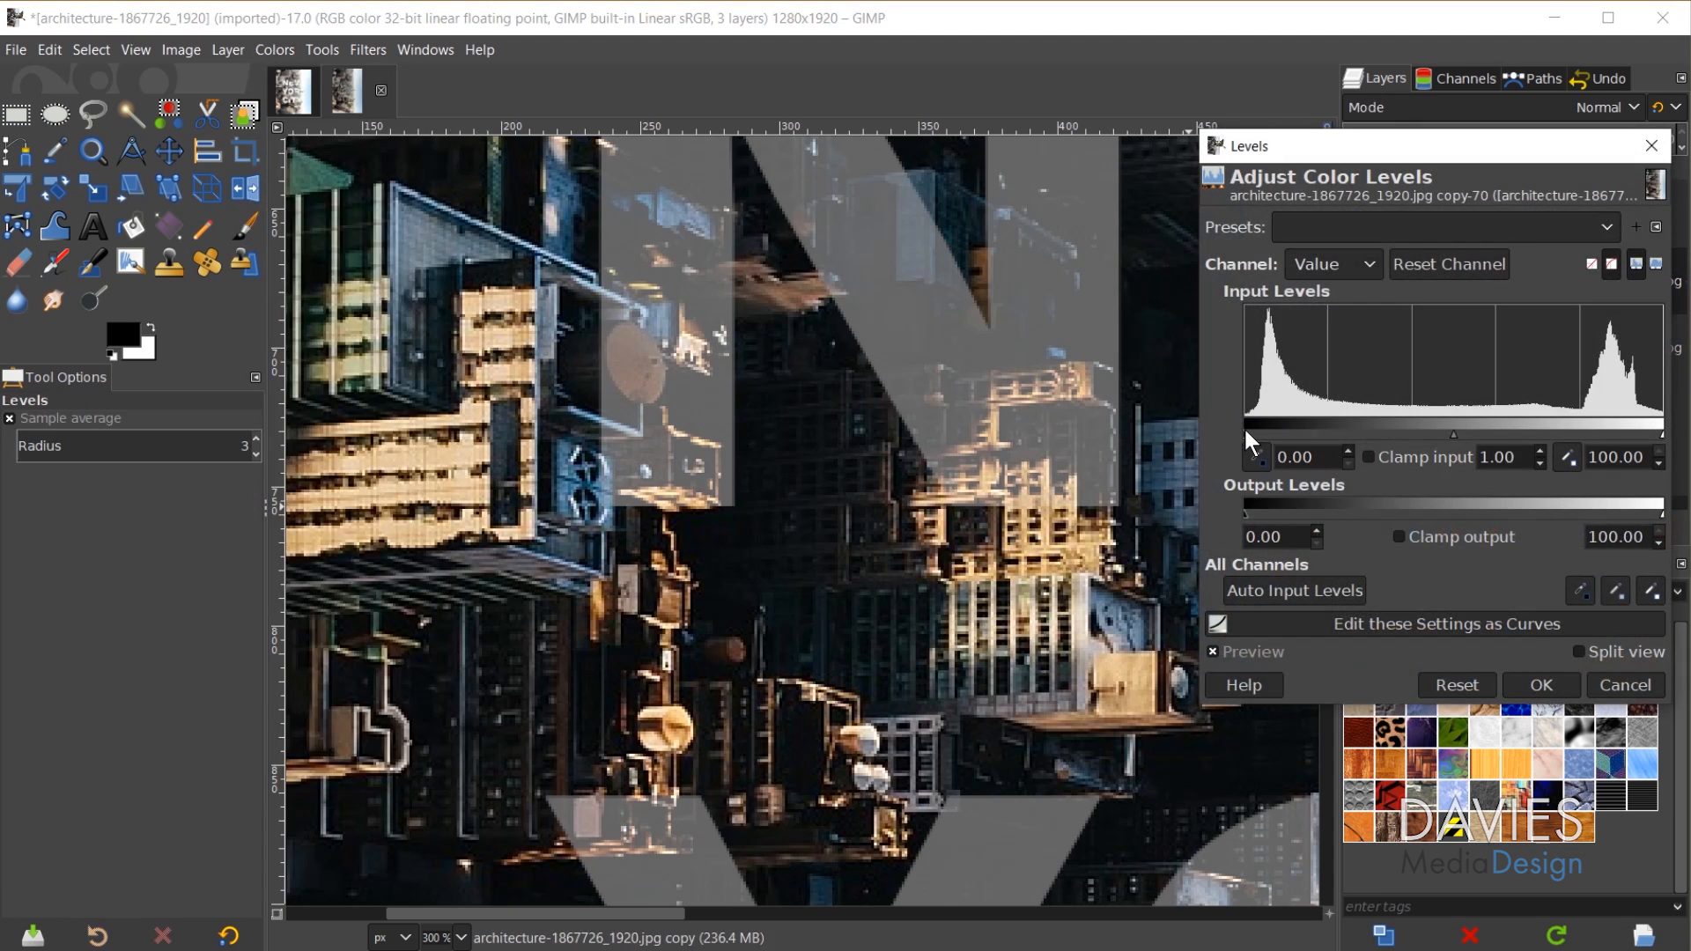
pyautogui.moveTo(1244, 427)
pyautogui.mouseDown()
pyautogui.moveTo(1204, 431)
pyautogui.moveTo(1252, 426)
pyautogui.moveTo(1224, 431)
pyautogui.mouseUp()
pyautogui.moveTo(1663, 432); pyautogui.dragTo(1632, 426)
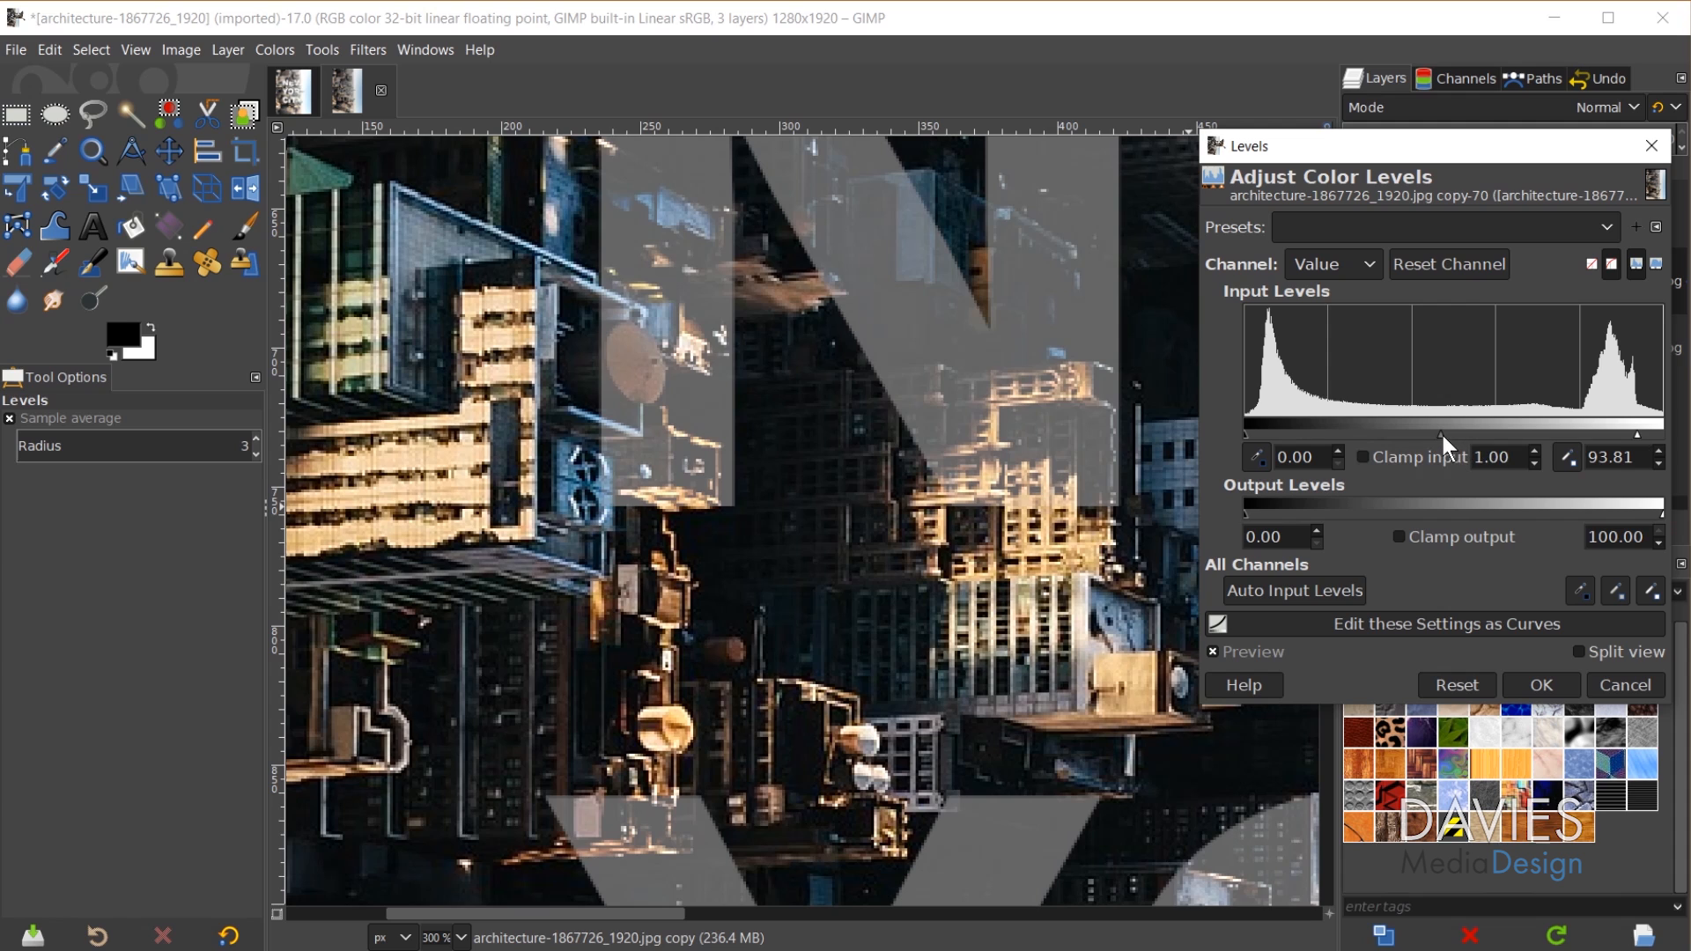
pyautogui.moveTo(1439, 430); pyautogui.dragTo(1377, 432)
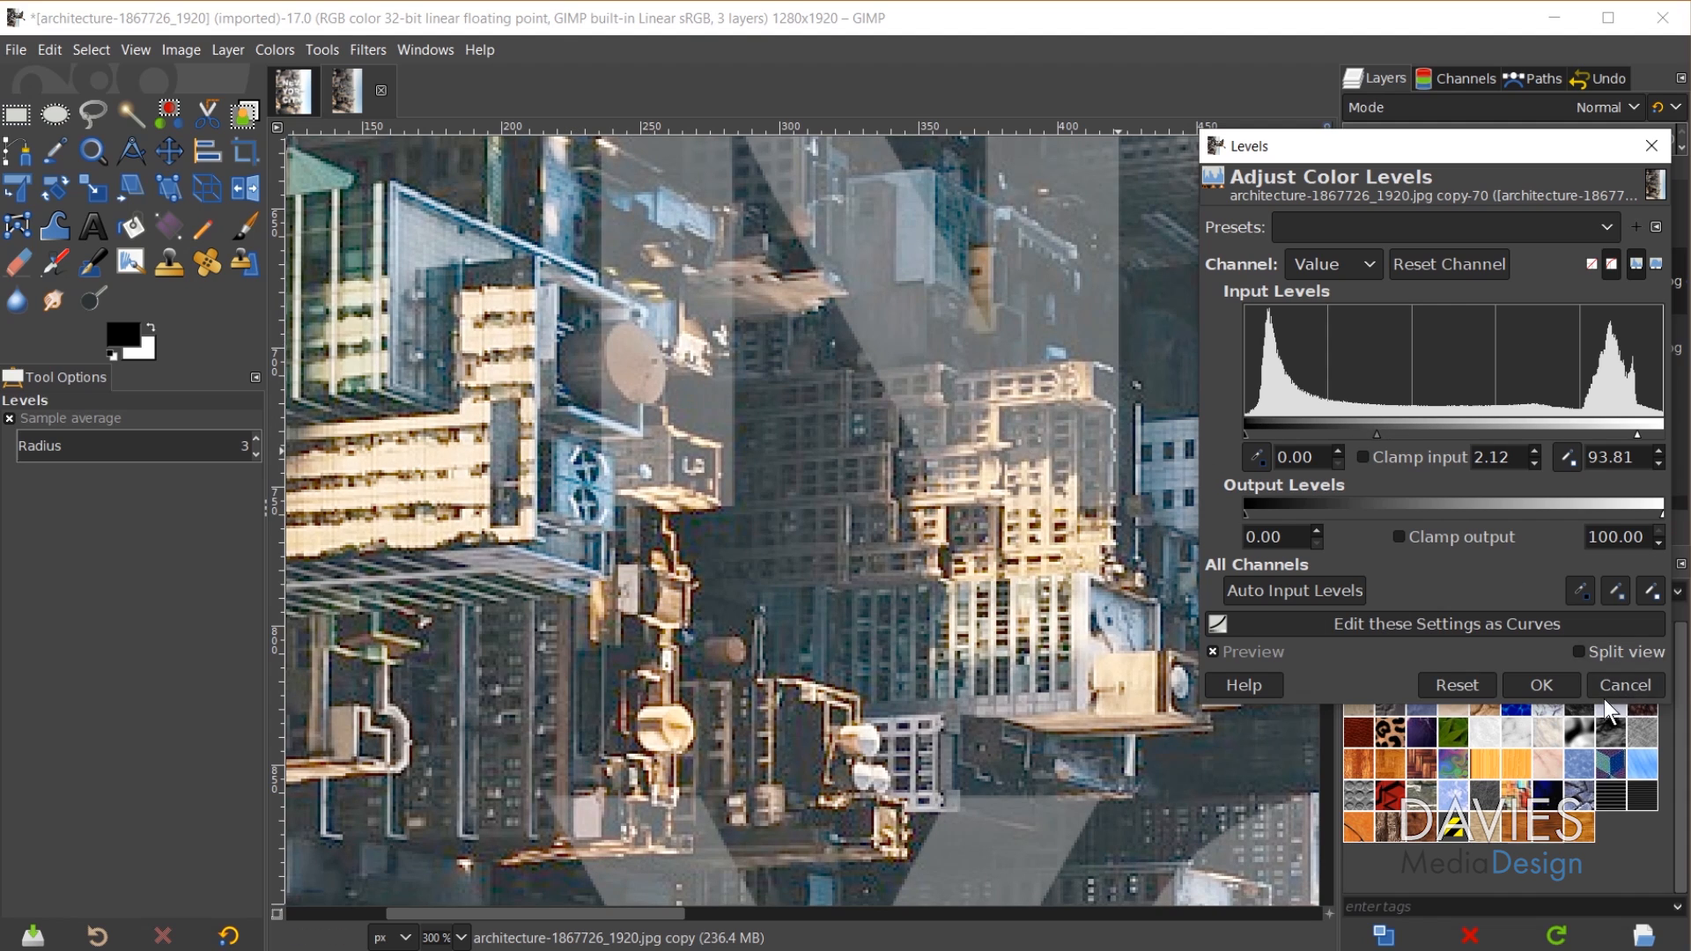
pyautogui.click(1541, 685)
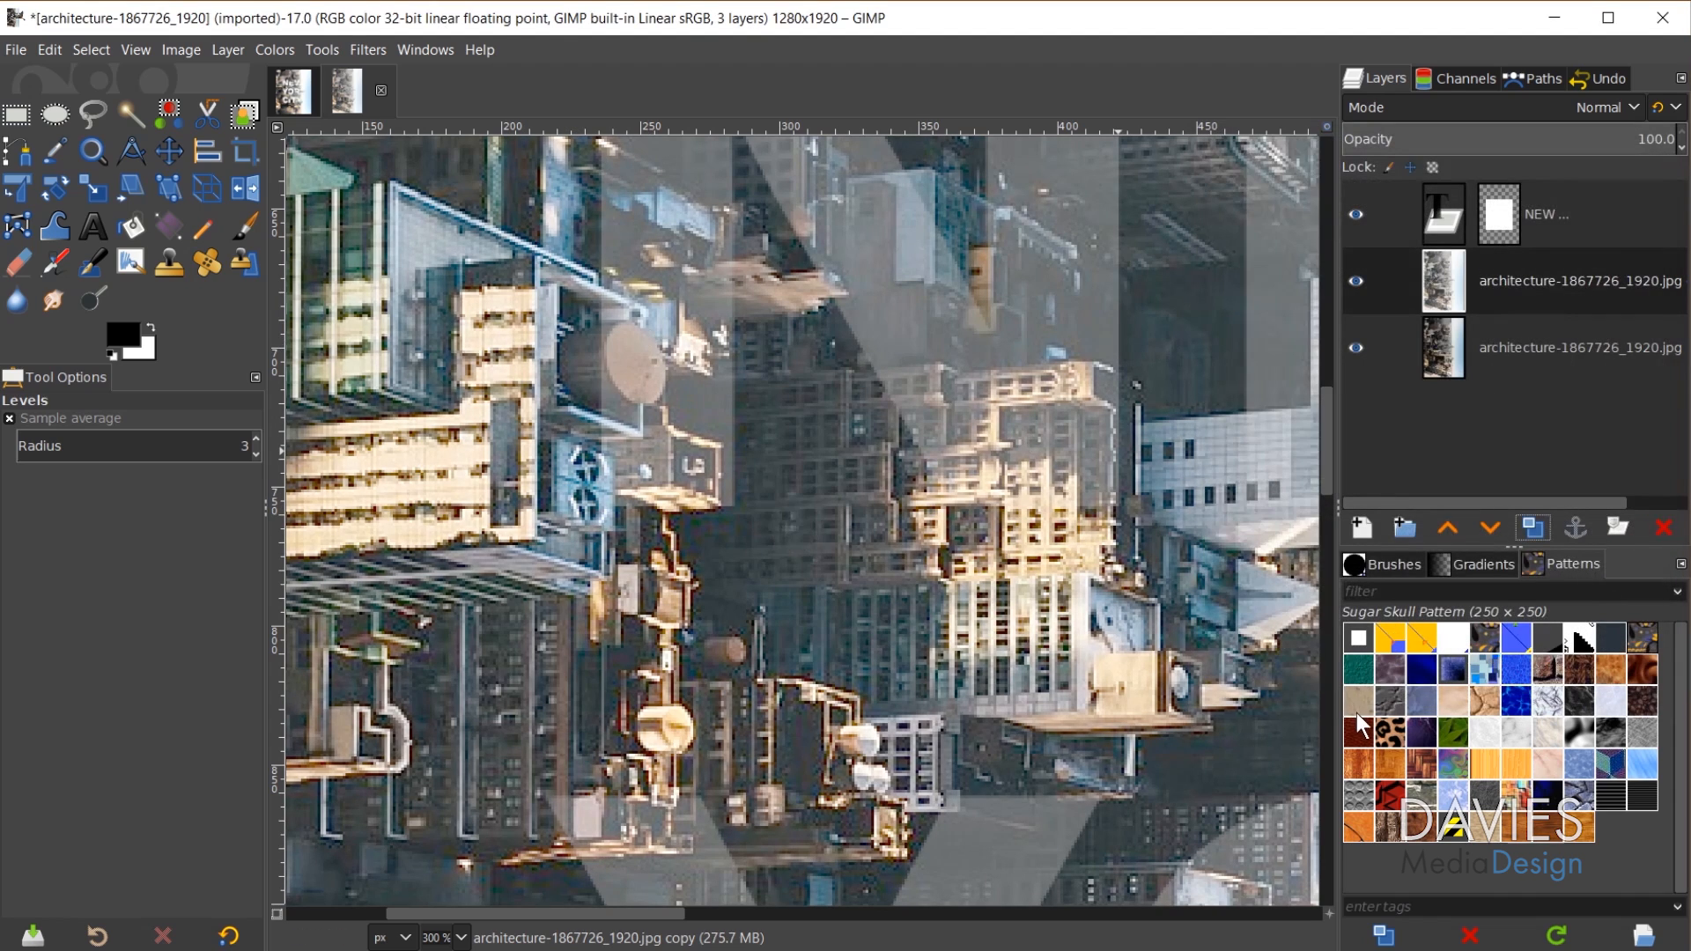
# - Make the text layer's mask active and set the Paintbrush hardness to 100
pyautogui.click(1497, 212)
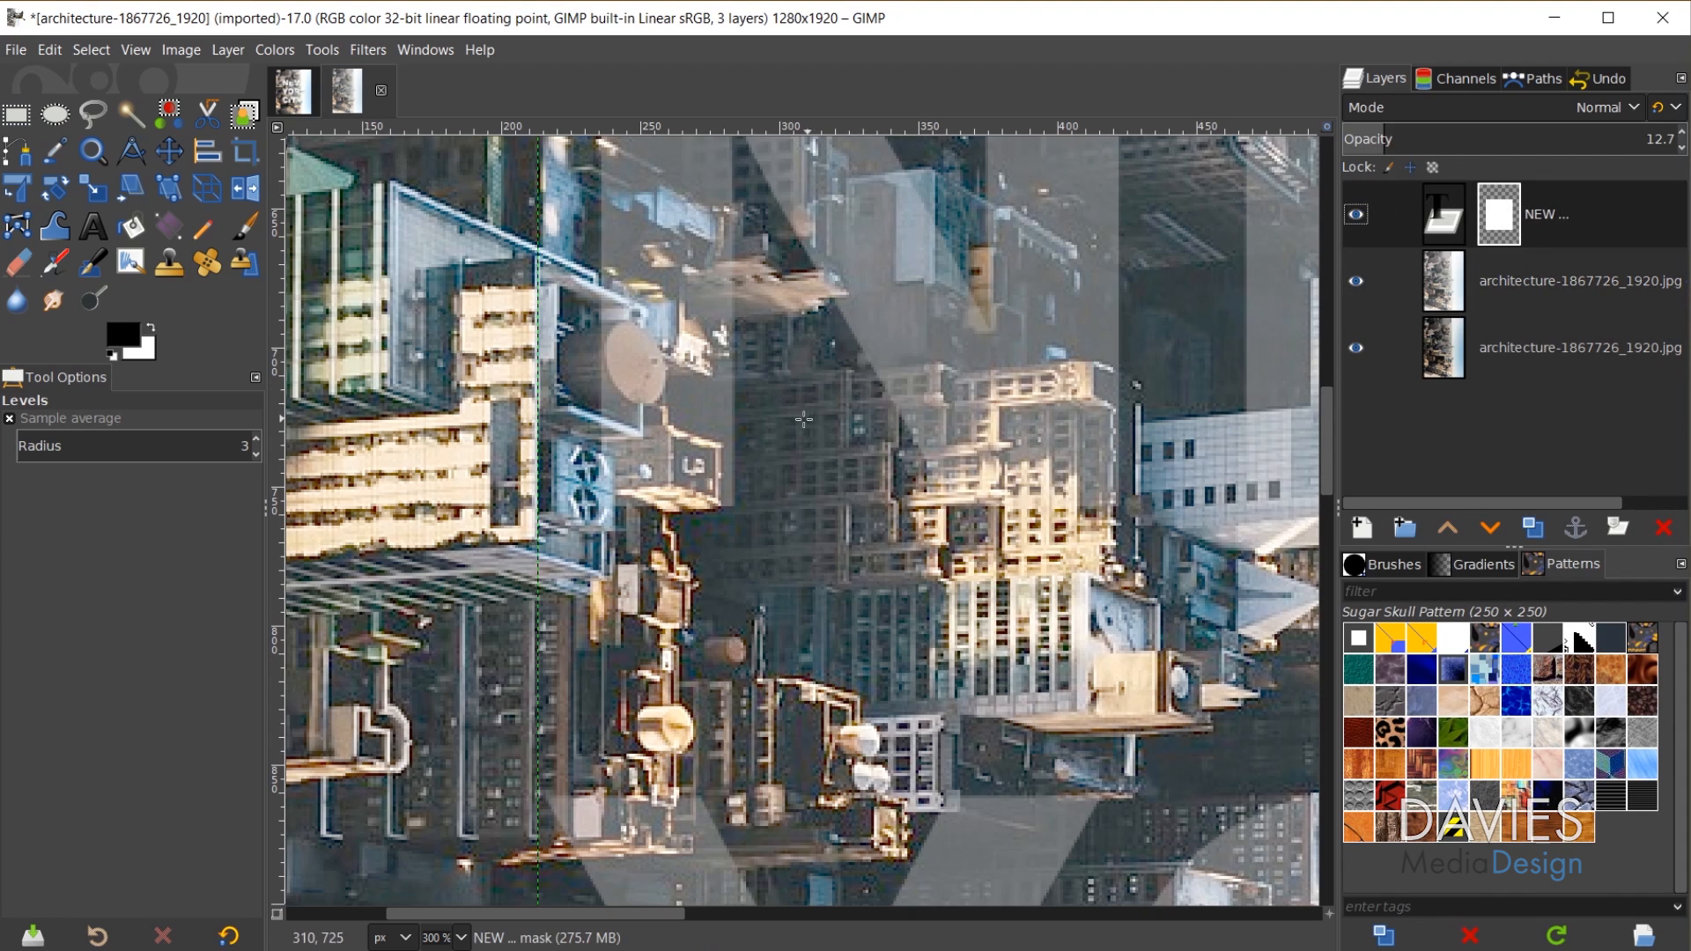
pyautogui.scroll(2, 559, 391)
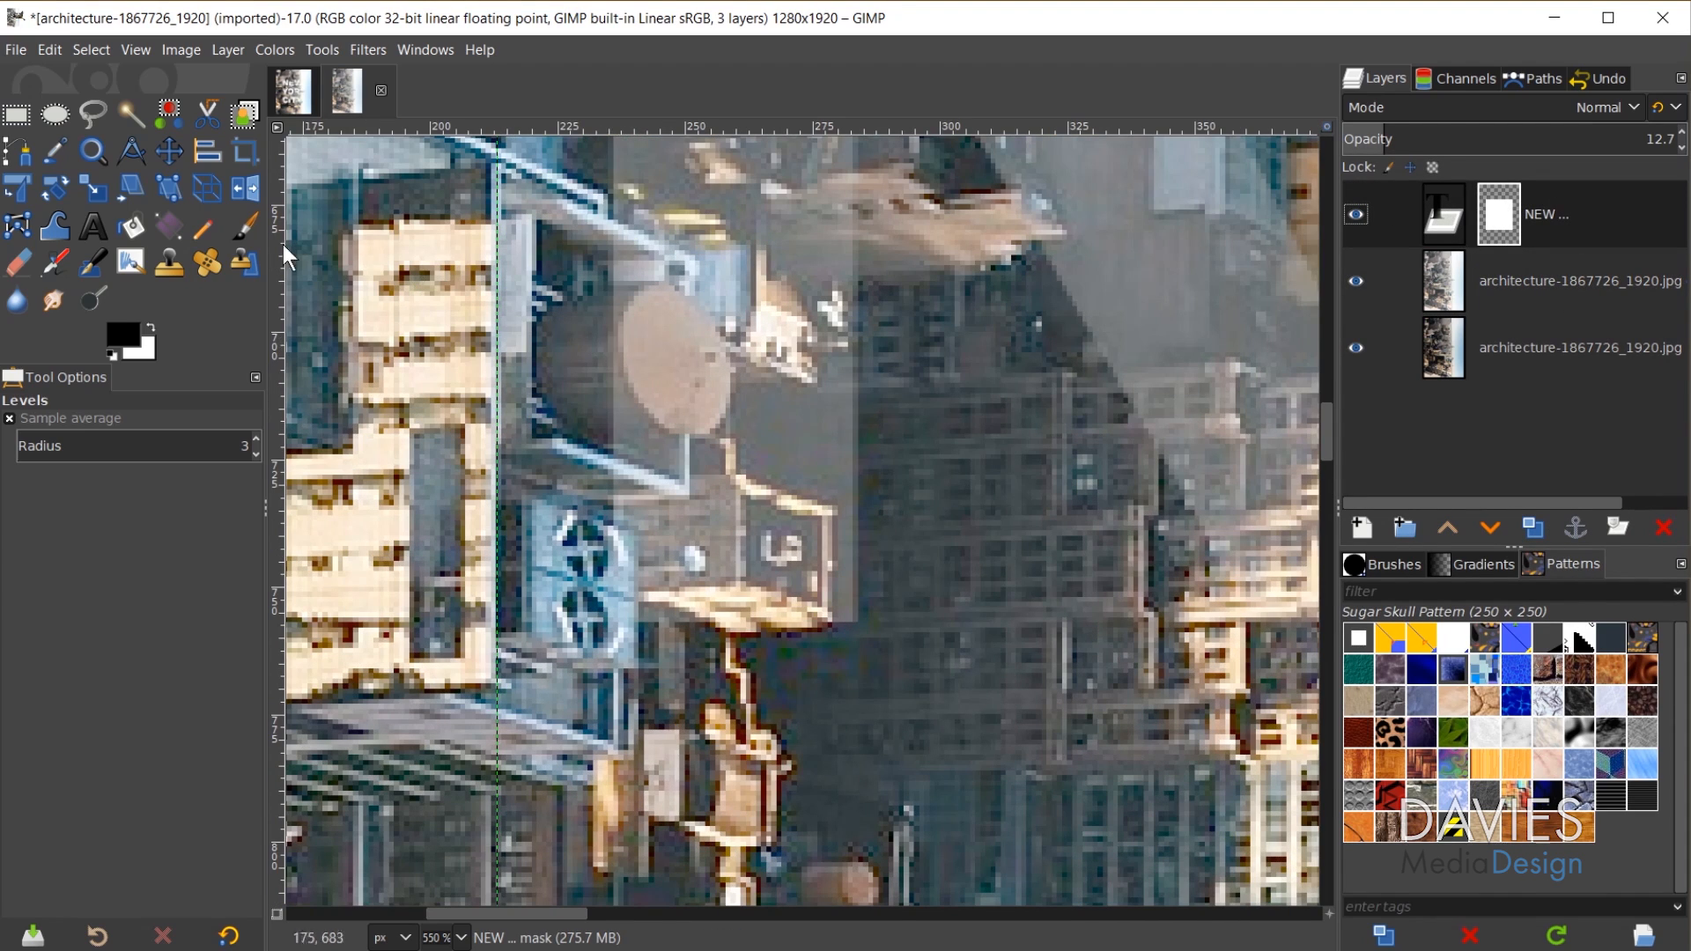
pyautogui.click(241, 218)
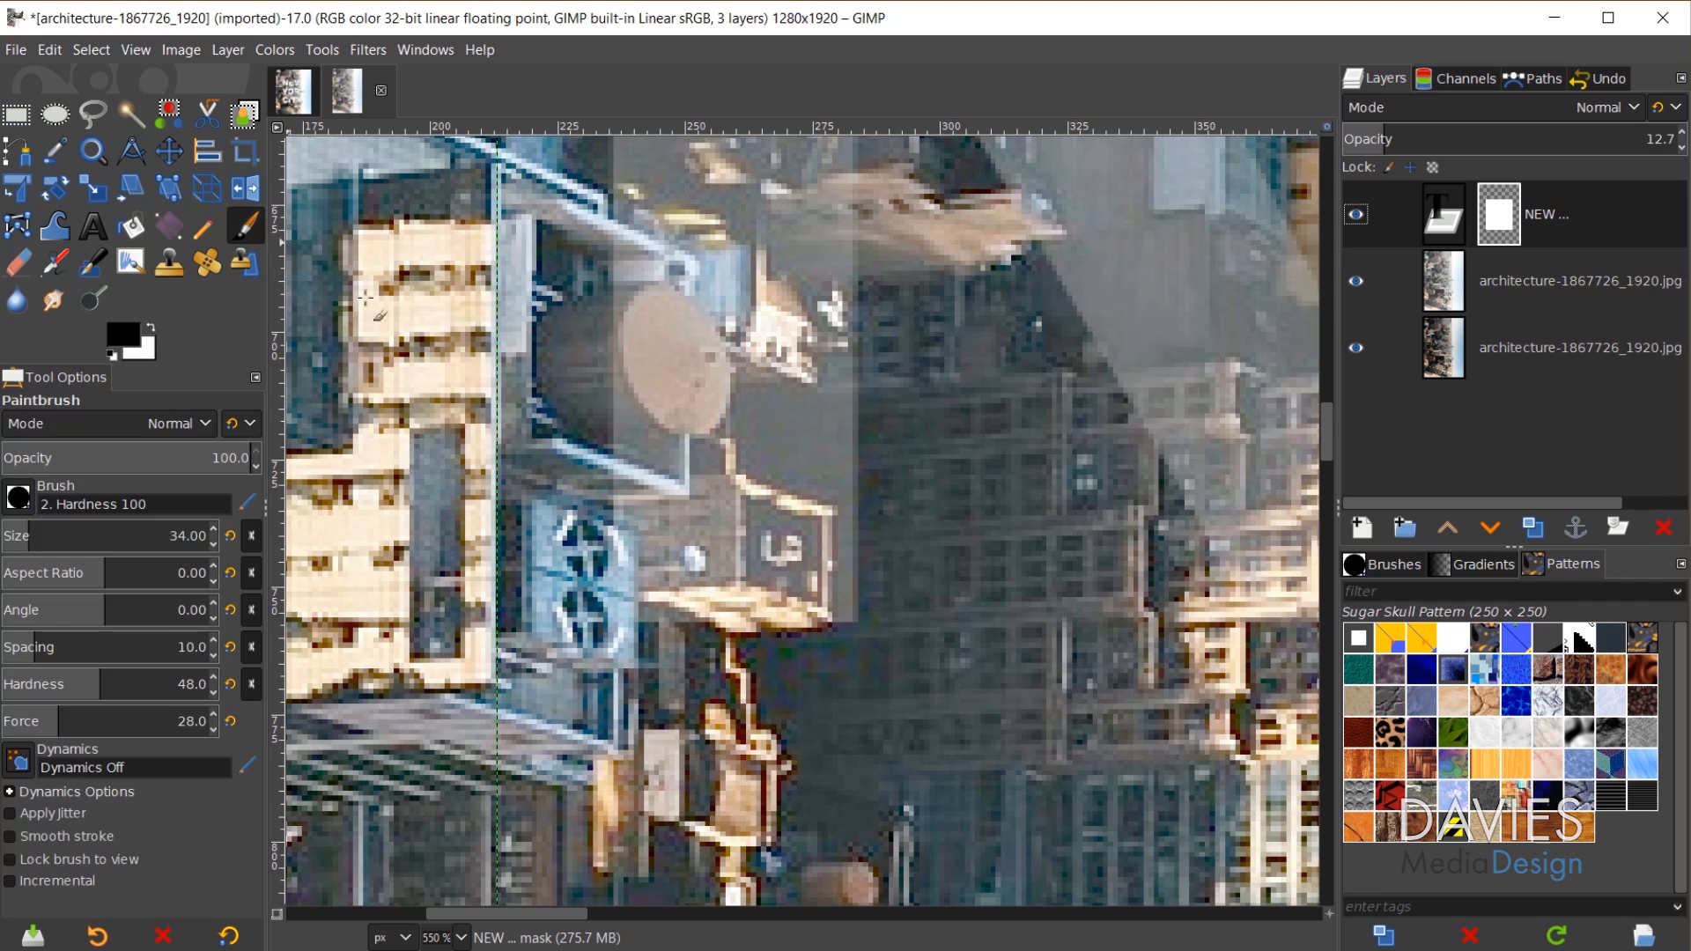
pyautogui.click(100, 680)
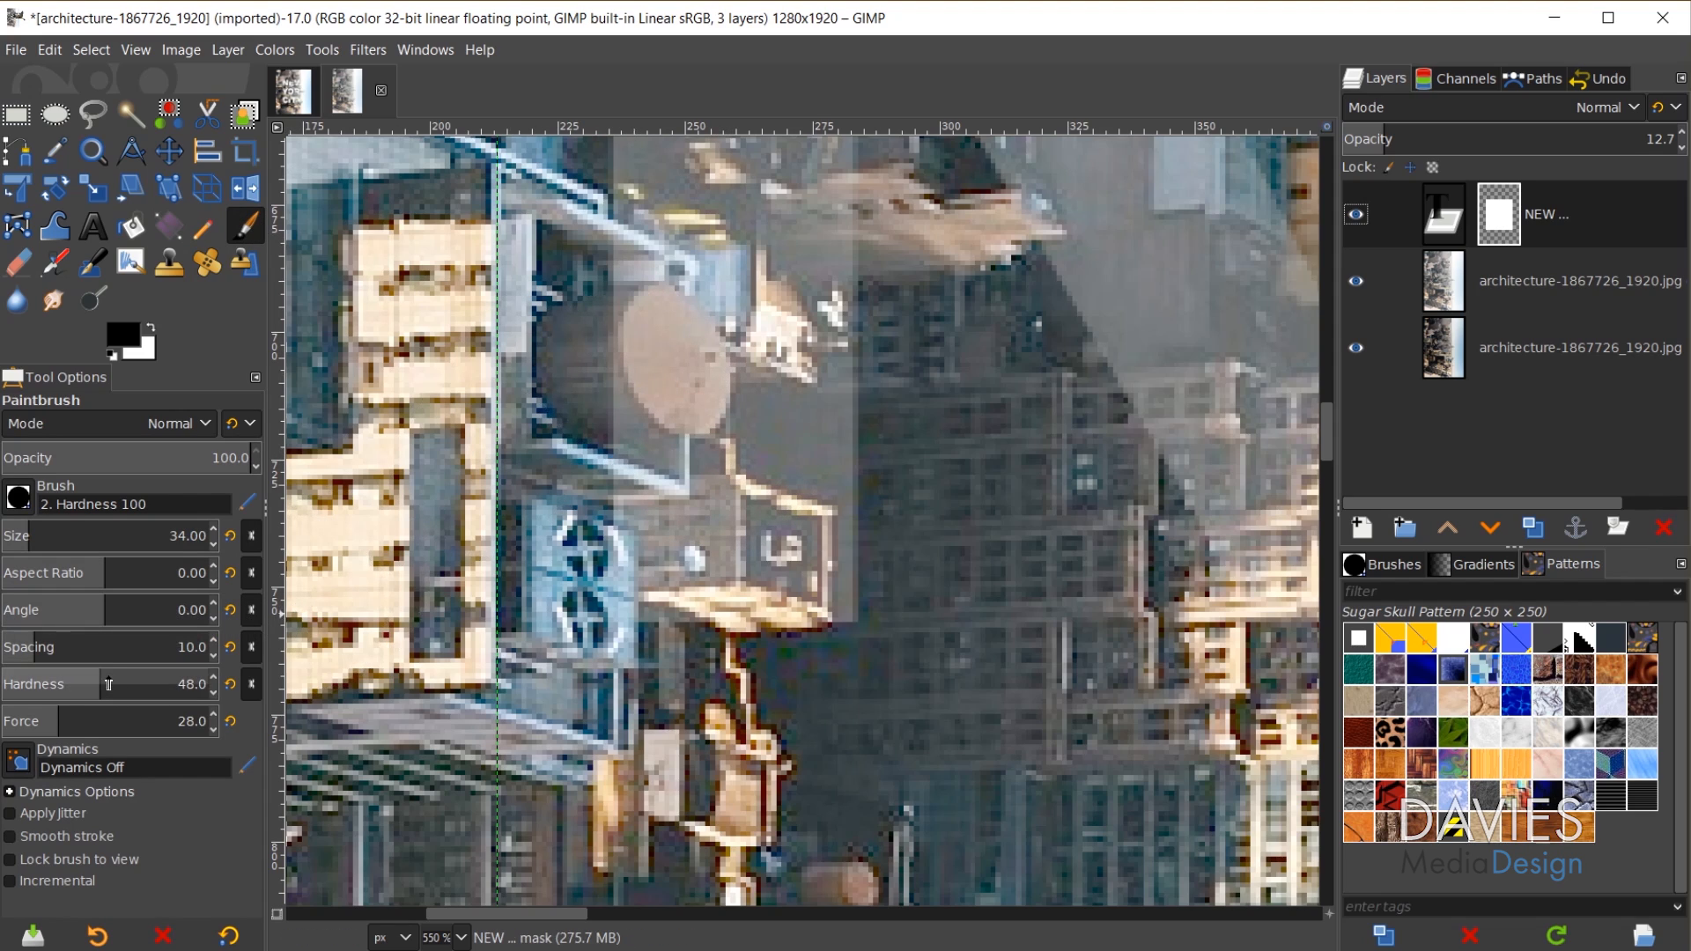
pyautogui.moveTo(111, 678); pyautogui.dragTo(267, 694)
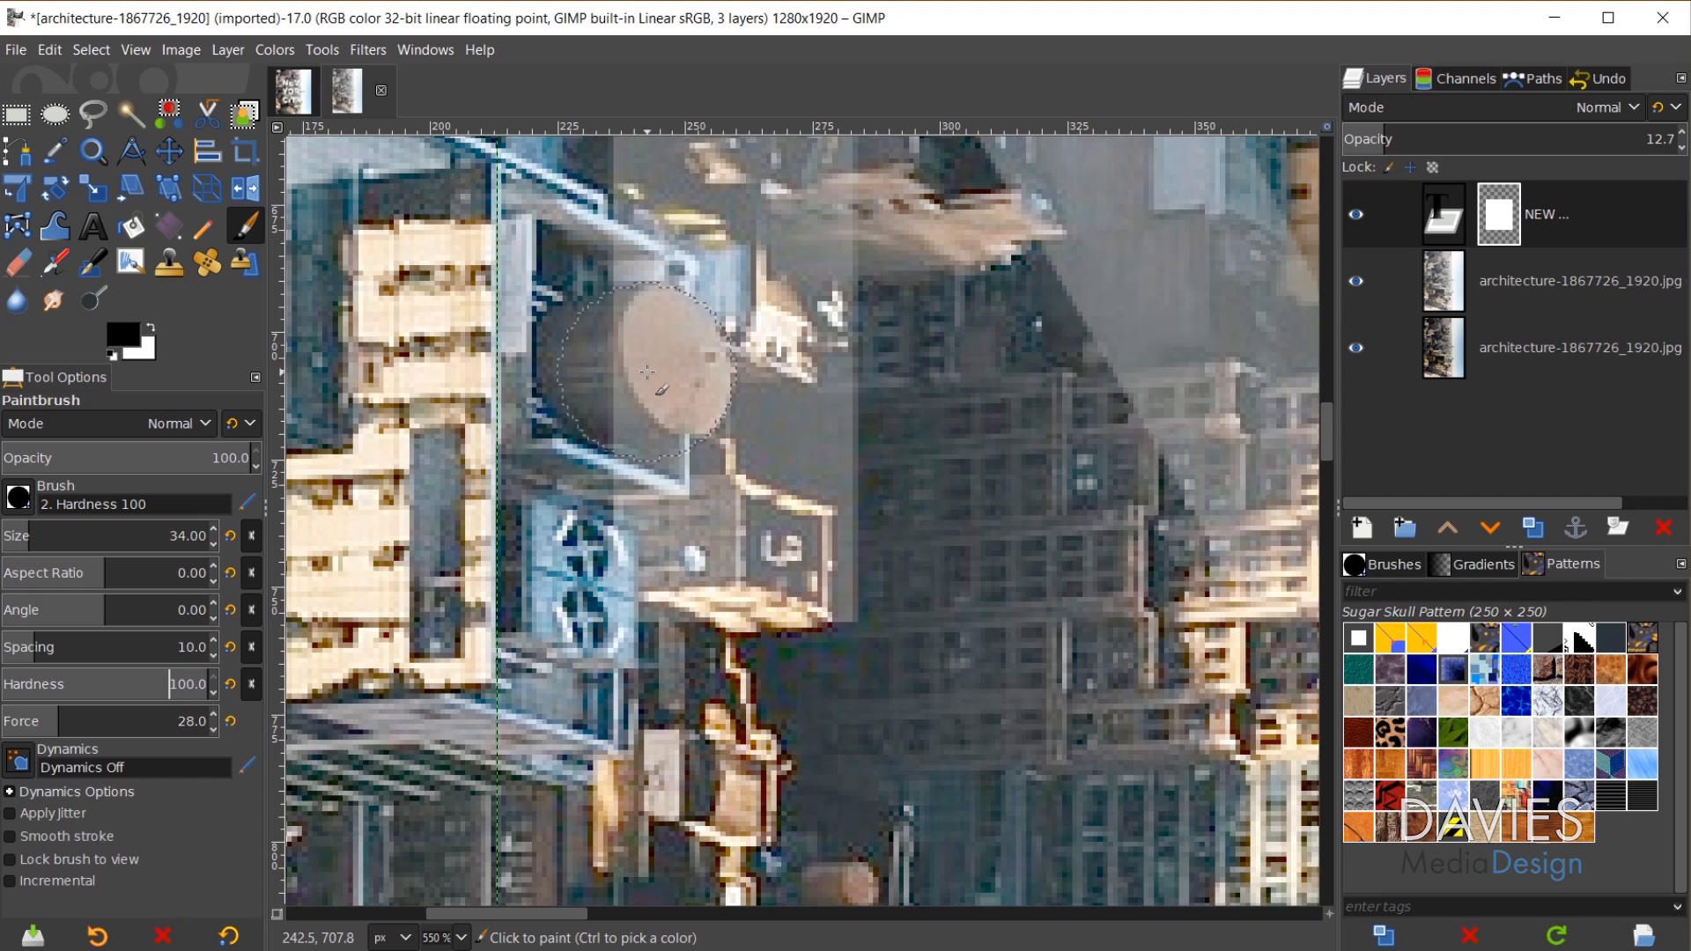
# - Reduce the Paintbrush size to 6 to fit the rooftop details around the round water tank
pyautogui.press('[')
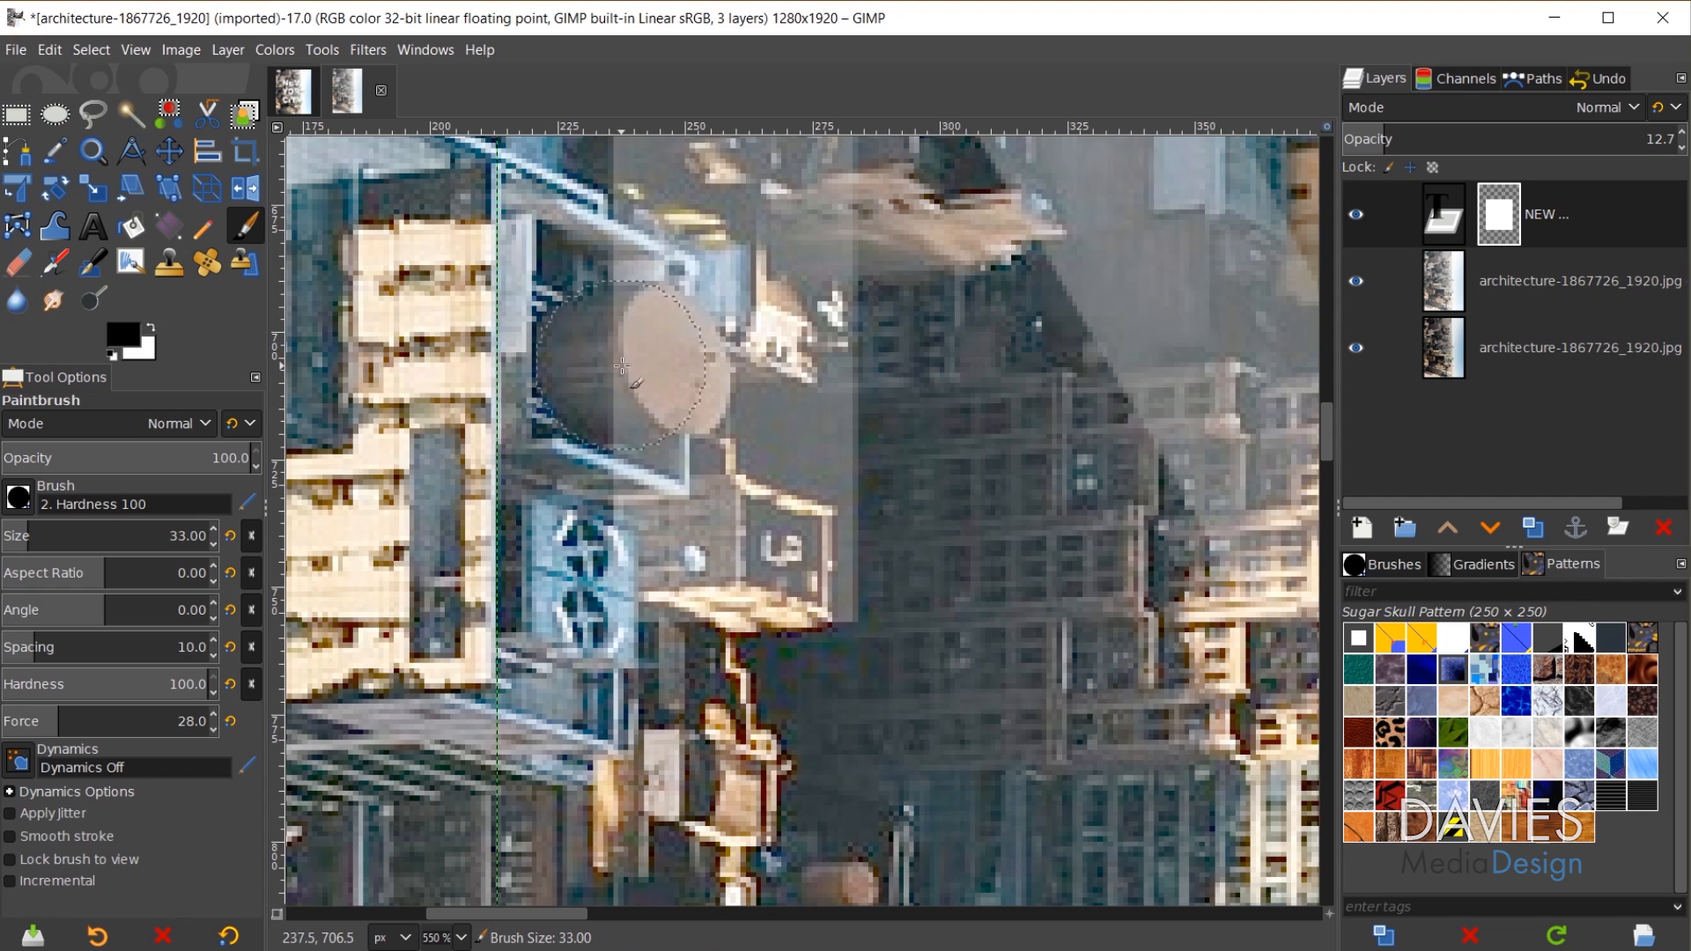
pyautogui.press('[')
pyautogui.press('[')
pyautogui.press('[')
pyautogui.press('[')
pyautogui.press('[')
pyautogui.press('[')
pyautogui.press('[')
pyautogui.press('[')
pyautogui.press('[')
pyautogui.press('[')
pyautogui.press('[')
pyautogui.press('[')
pyautogui.press('[')
pyautogui.press('[')
pyautogui.press('[')
pyautogui.press('[')
pyautogui.press(']')
pyautogui.press(']')
pyautogui.press('[')
pyautogui.press('[')
pyautogui.press('[')
pyautogui.press('[')
pyautogui.press('[')
pyautogui.press('[')
pyautogui.press('[')
pyautogui.press('[')
pyautogui.press('[')
pyautogui.press('[')
pyautogui.press('[')
pyautogui.press('[')
# - Paint straight black strokes on the mask along the rail above the round water tank and in the gap beneath the tank
pyautogui.scroll(3, 625, 281)
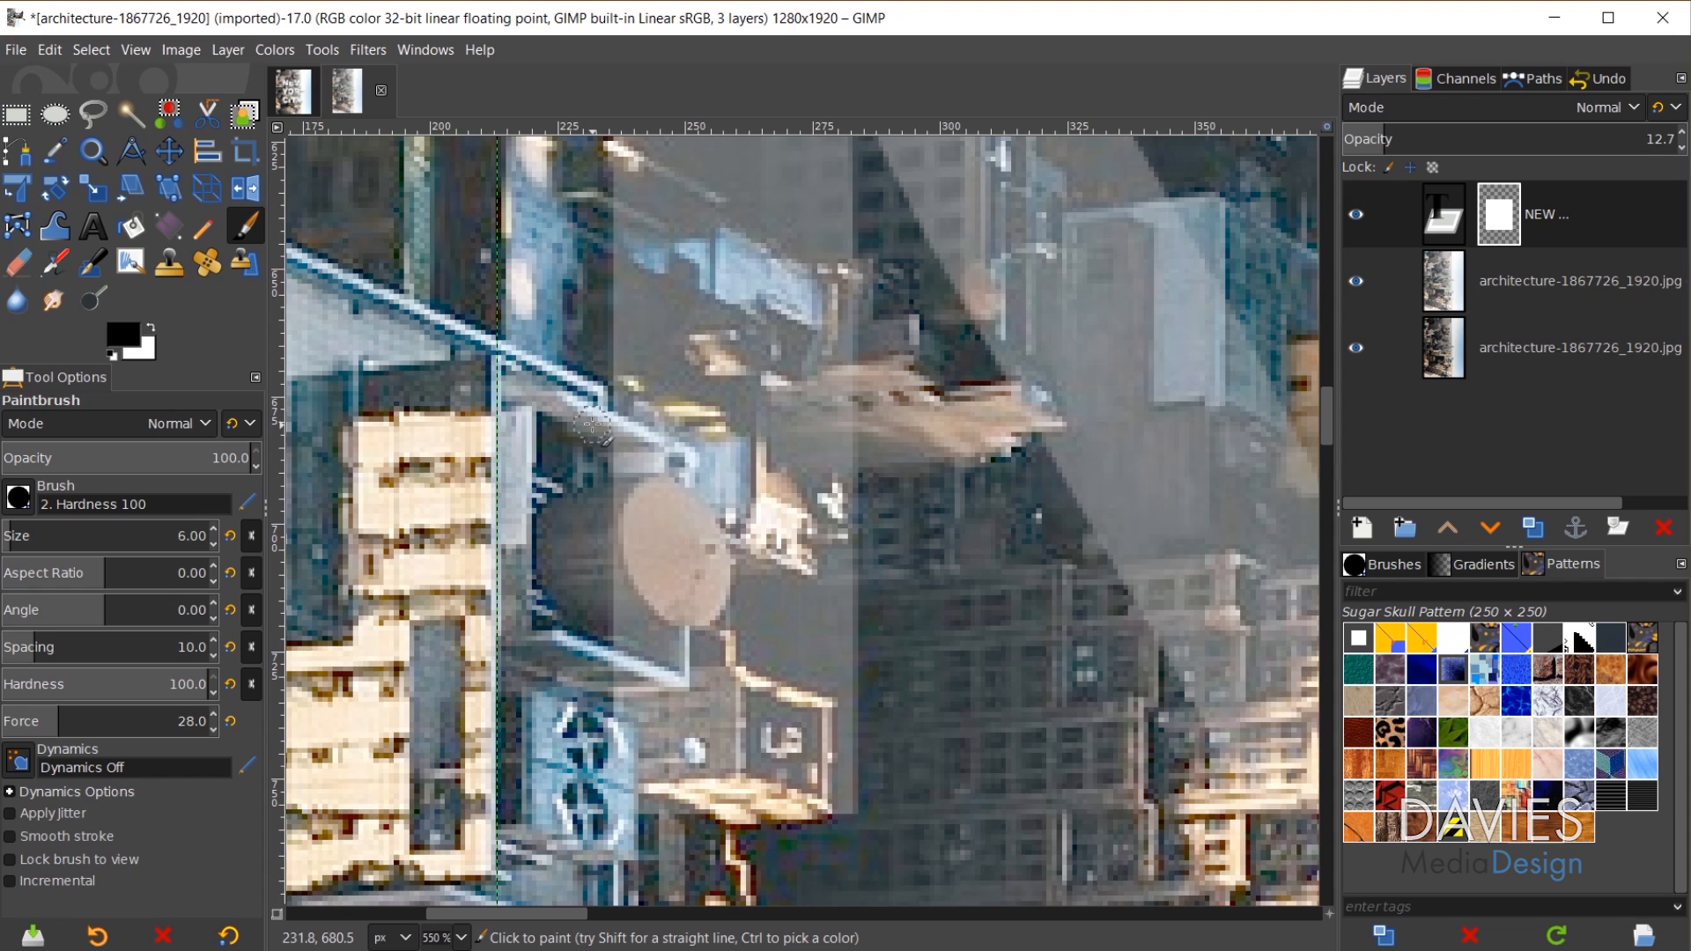
pyautogui.click(592, 425)
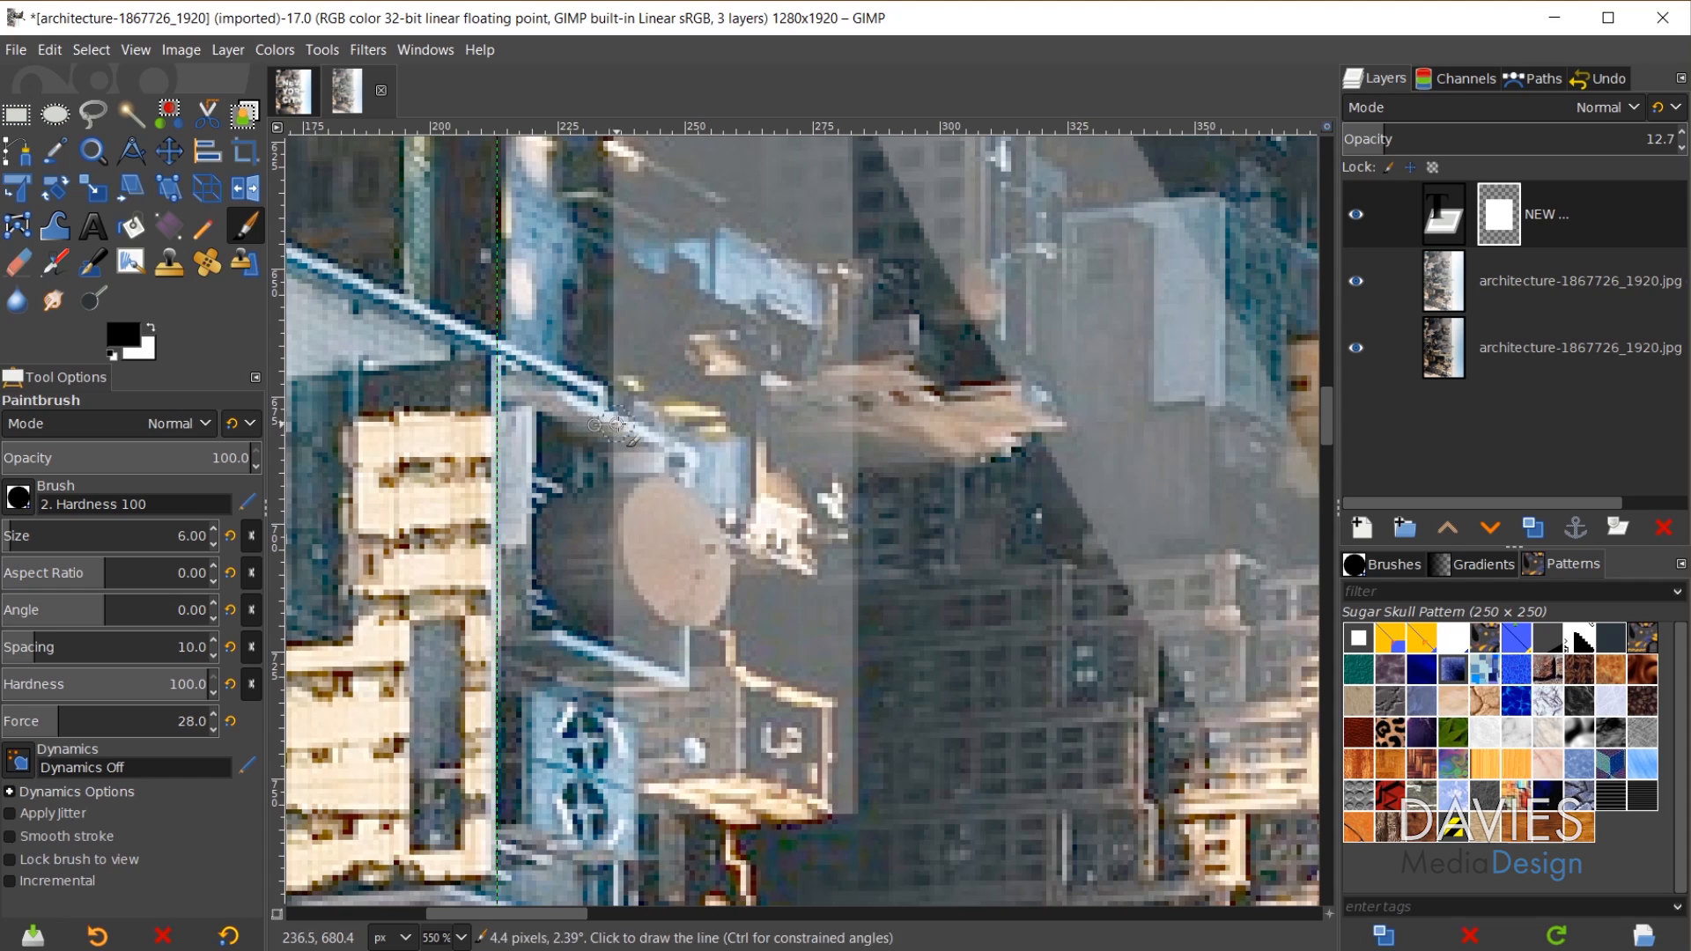
pyautogui.keyDown('shift'); pyautogui.click(664, 454); pyautogui.keyUp('shift')
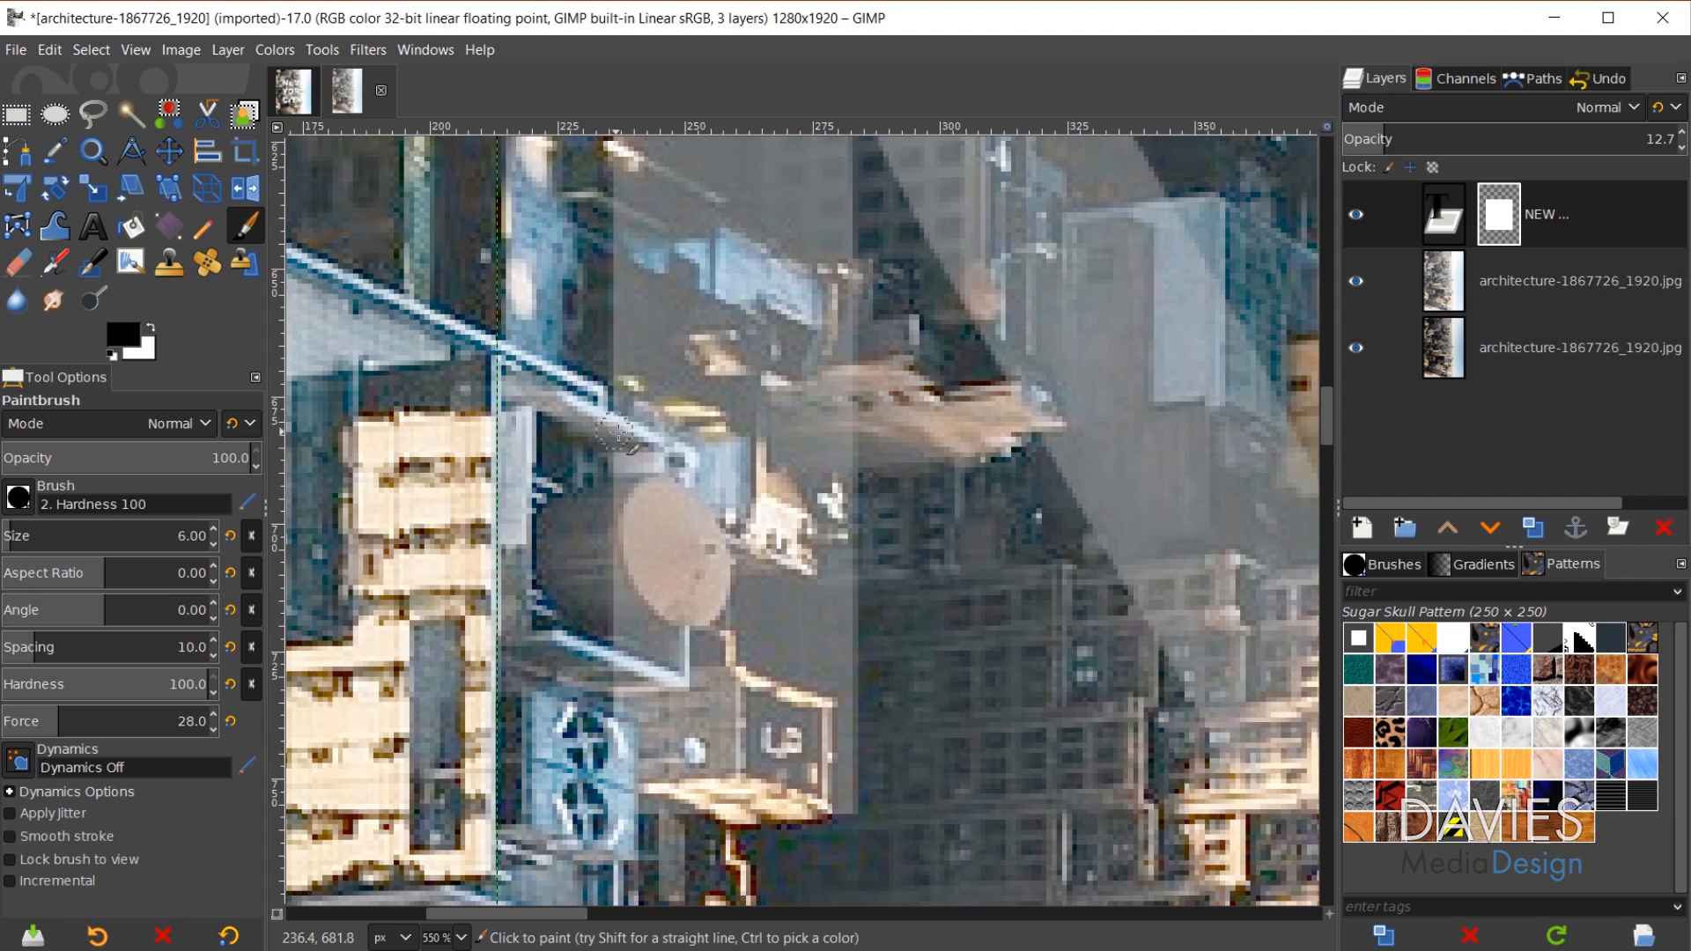
pyautogui.press('ctrl')
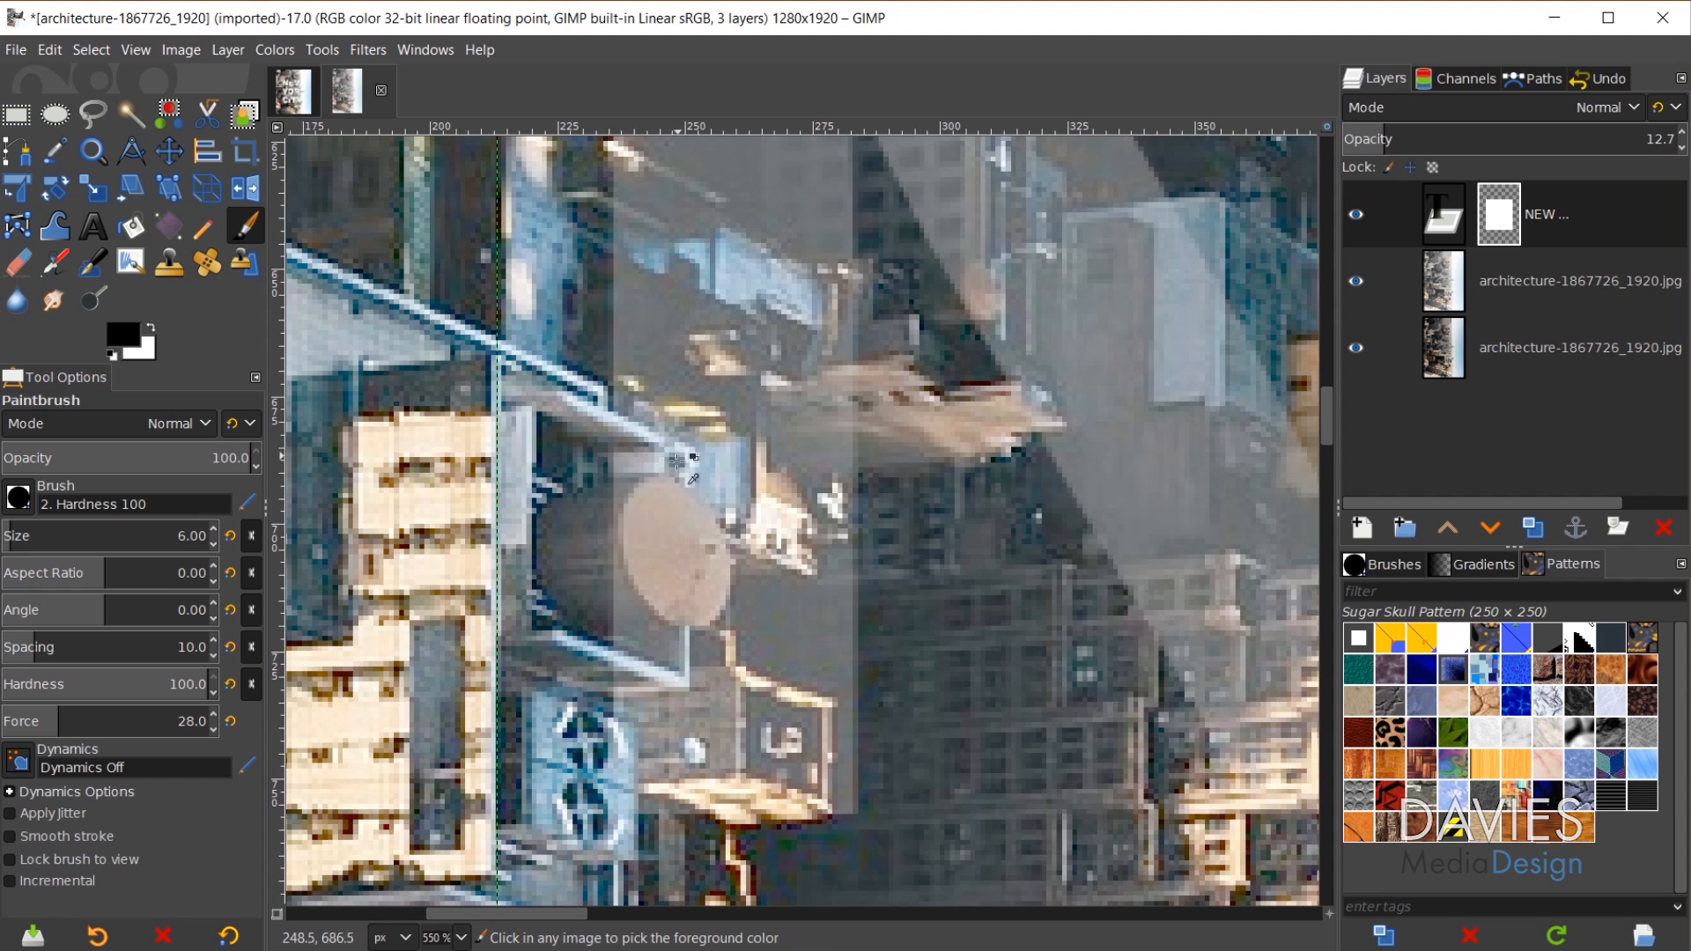
pyautogui.scroll(2, 672, 487)
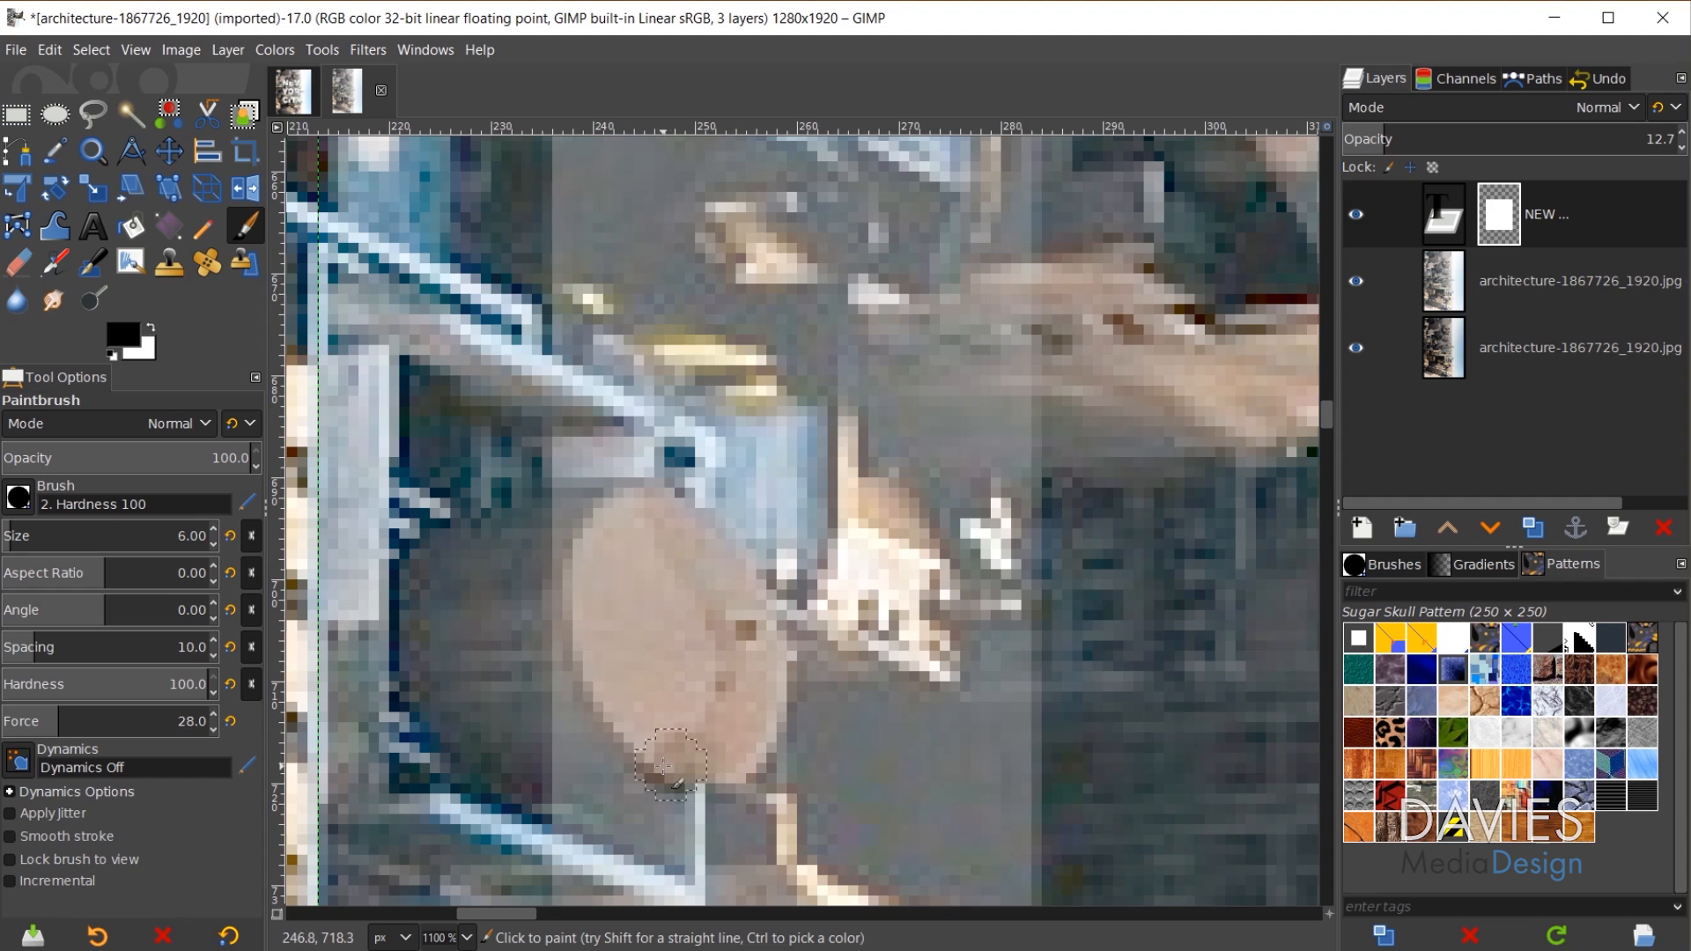
pyautogui.scroll(-4, 676, 764)
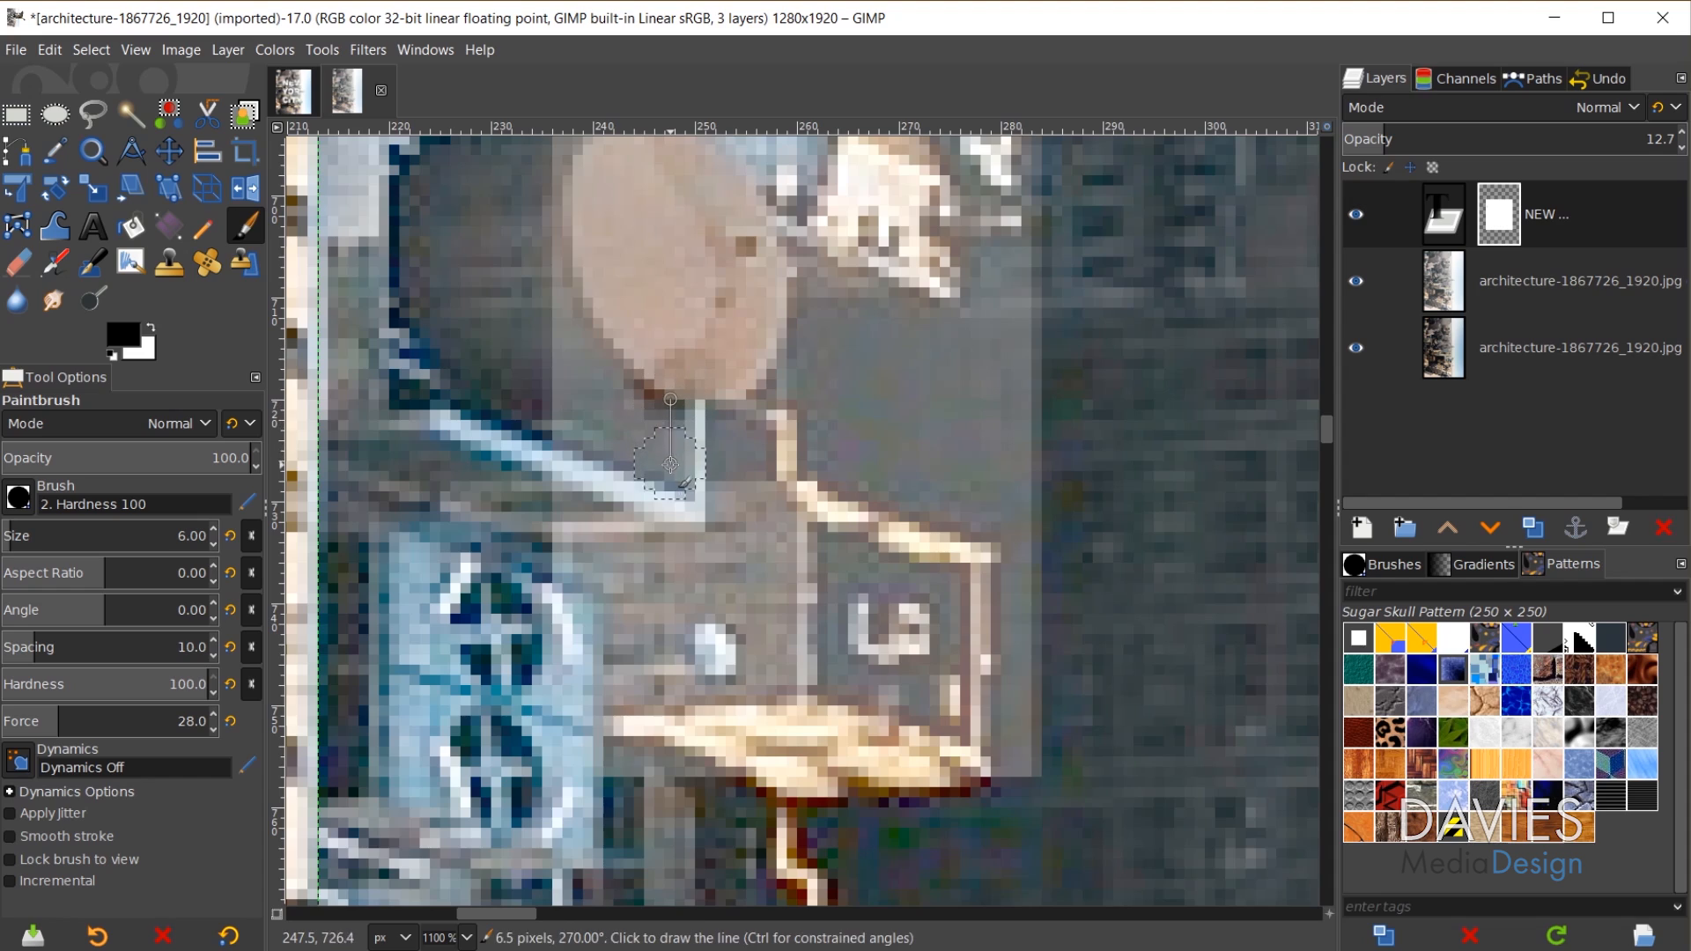
pyautogui.keyDown('shift'); pyautogui.click(670, 478); pyautogui.keyUp('shift')
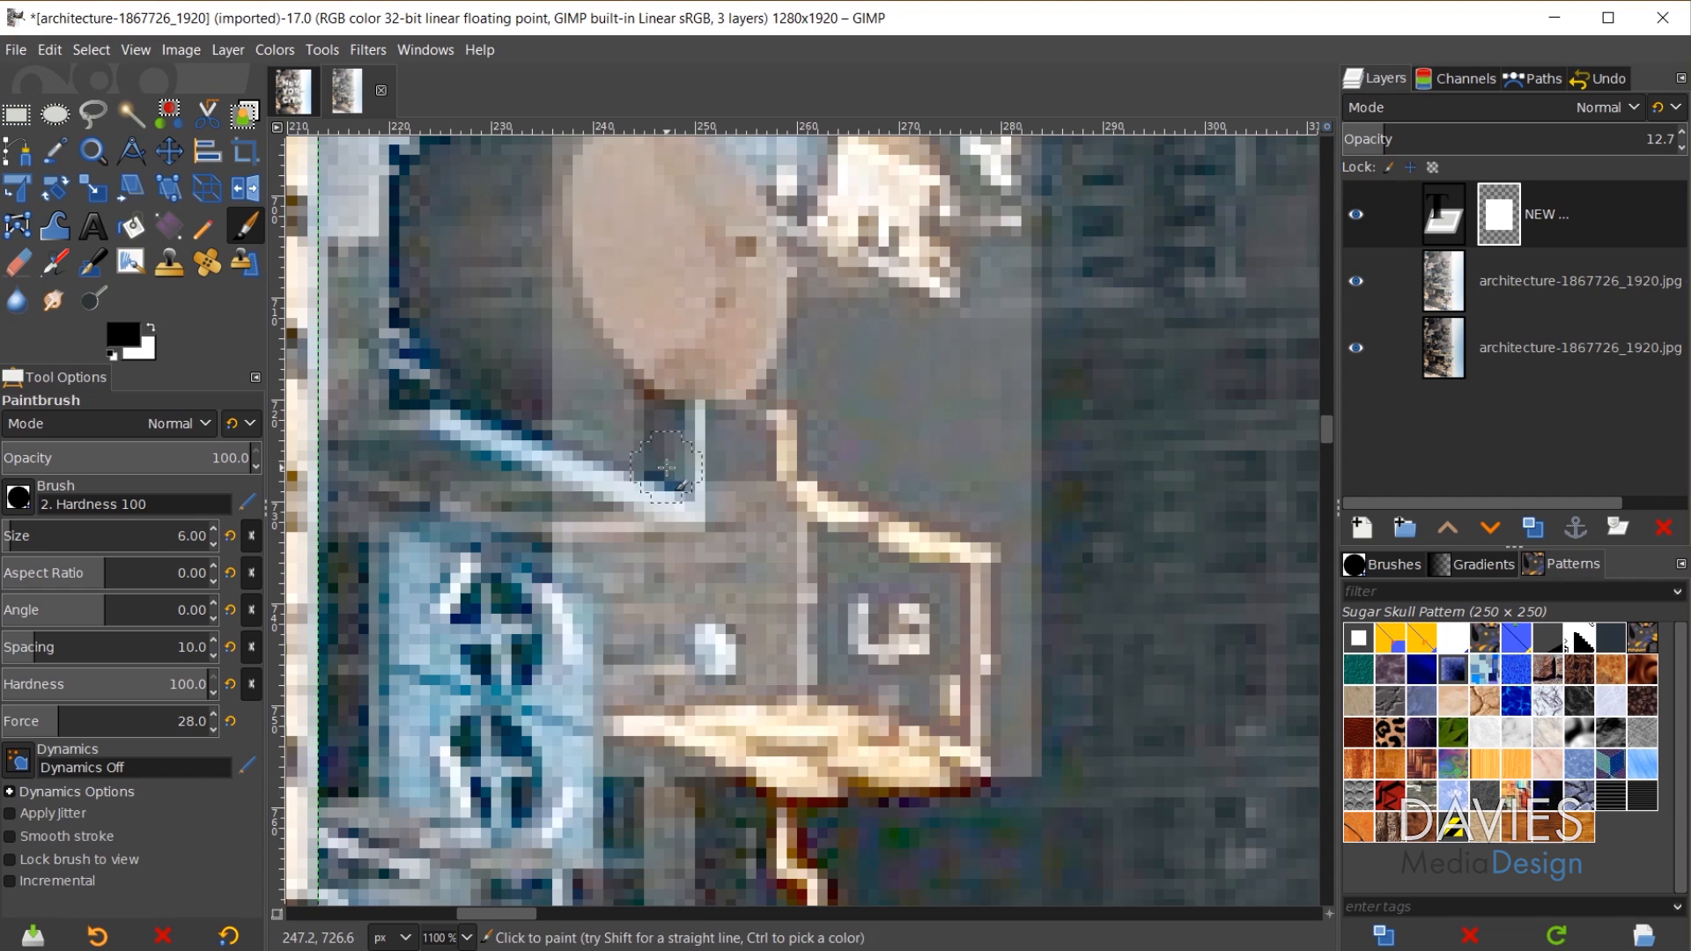
# - Reduce the Paintbrush size to 3 and paint the mask black along the lower rail and its corner below the water tank
pyautogui.press('[')
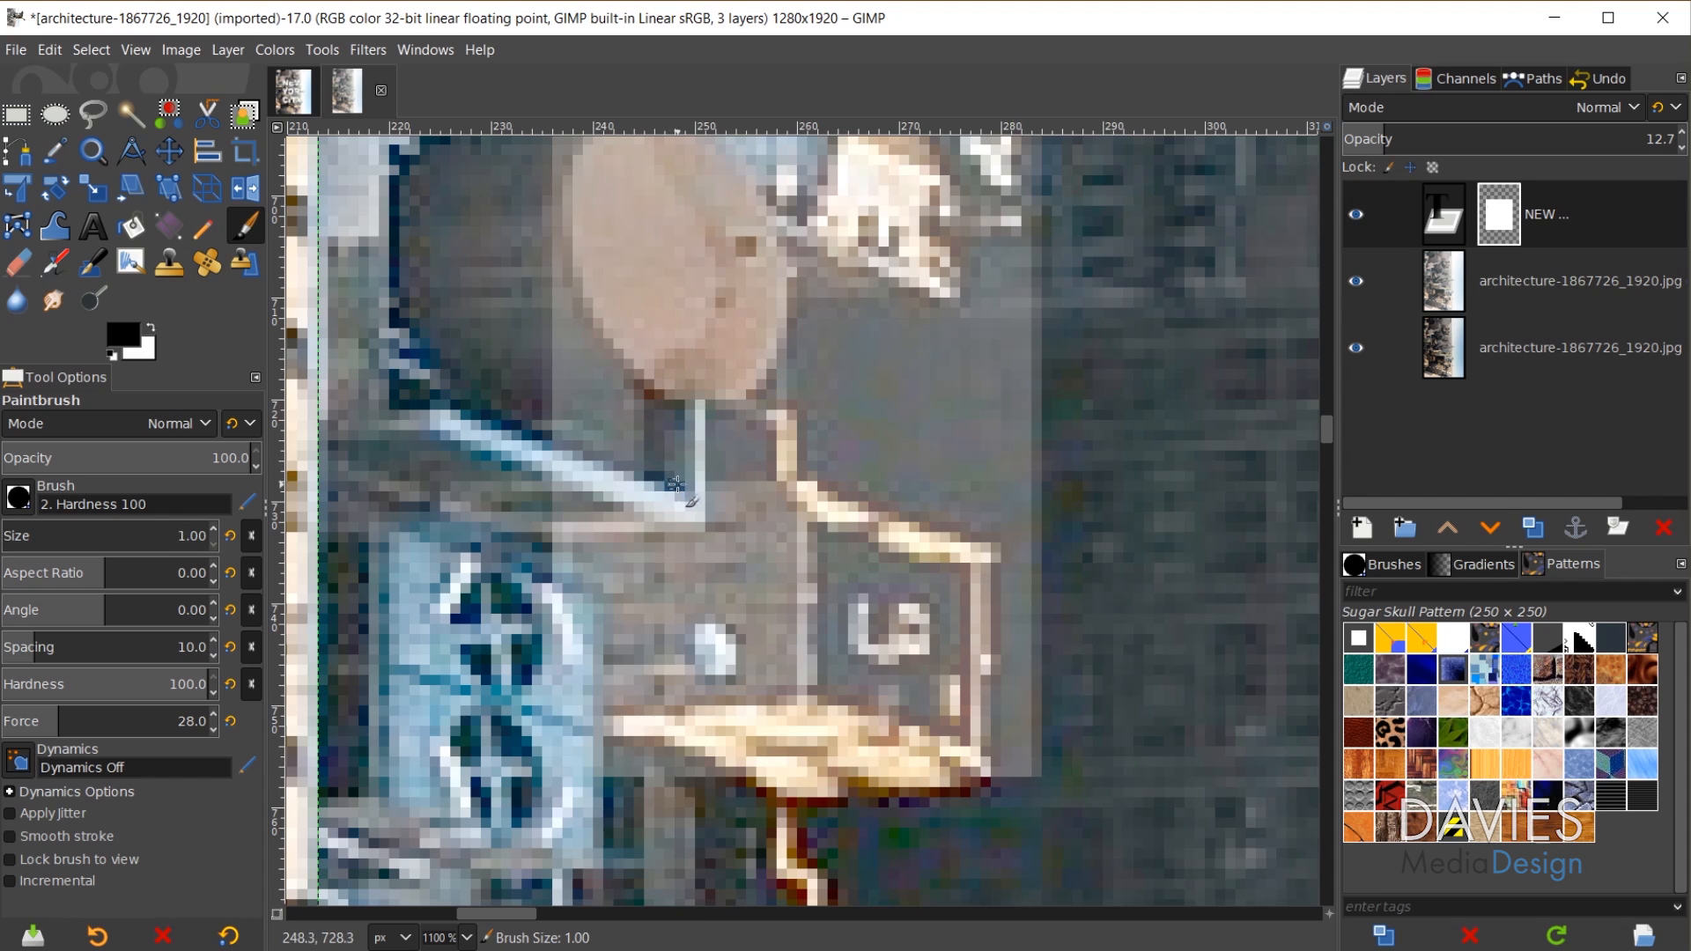
pyautogui.press(']')
pyautogui.press(']')
pyautogui.click(541, 517)
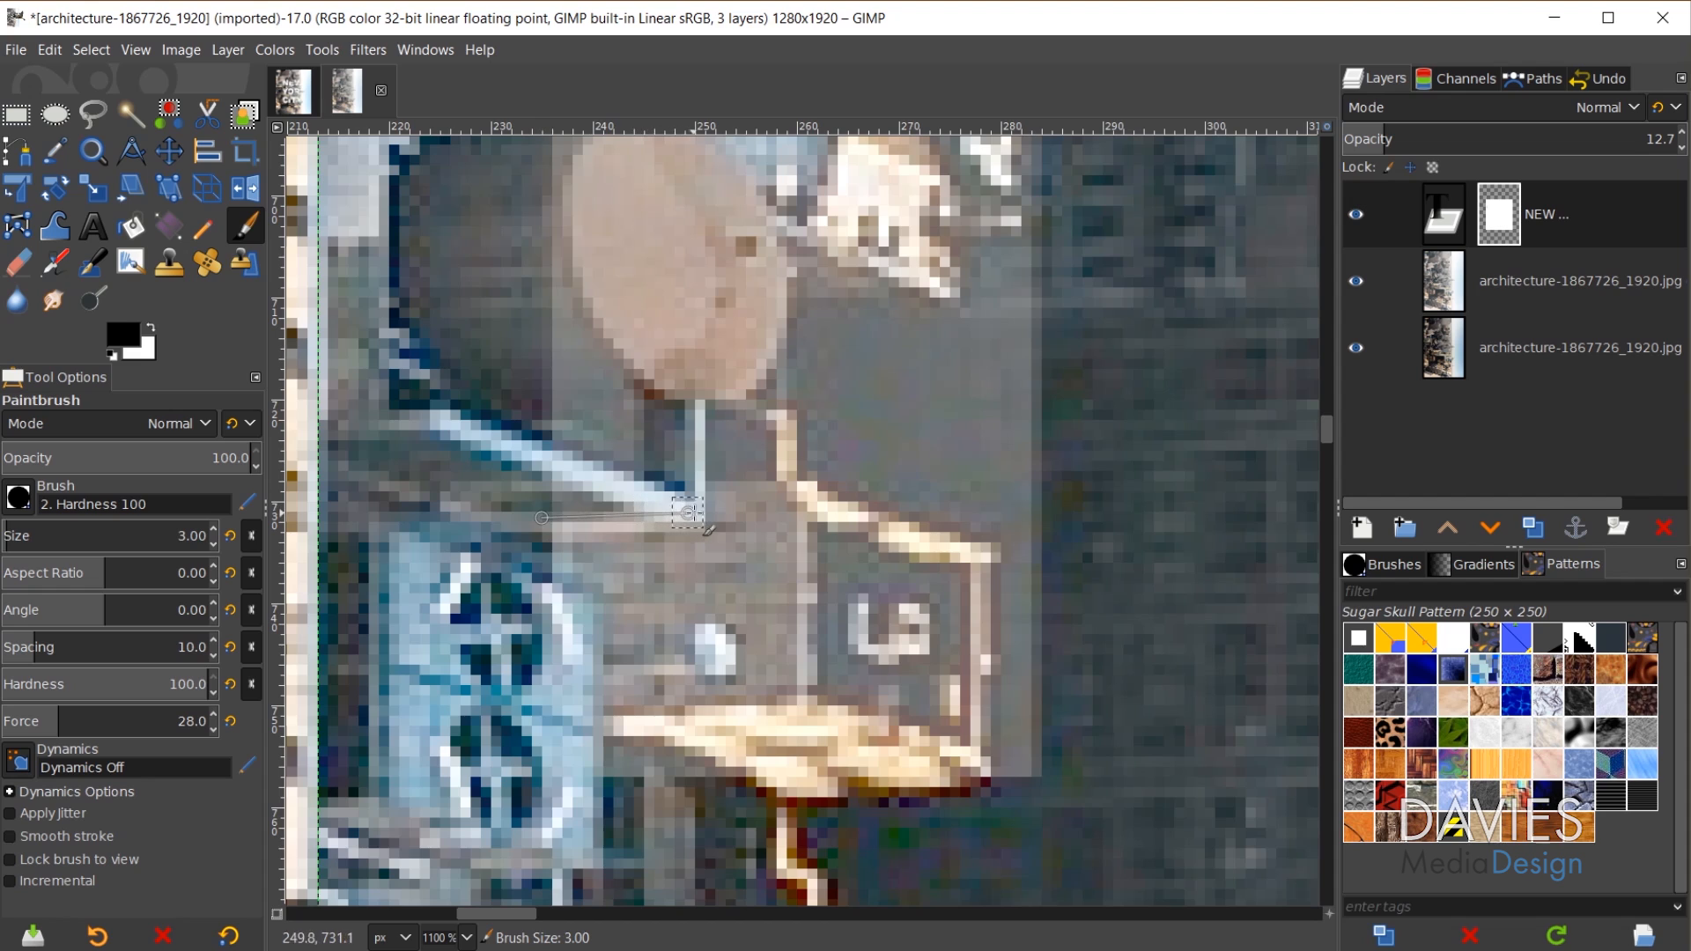
pyautogui.keyDown('shift'); pyautogui.click(688, 517); pyautogui.keyUp('shift')
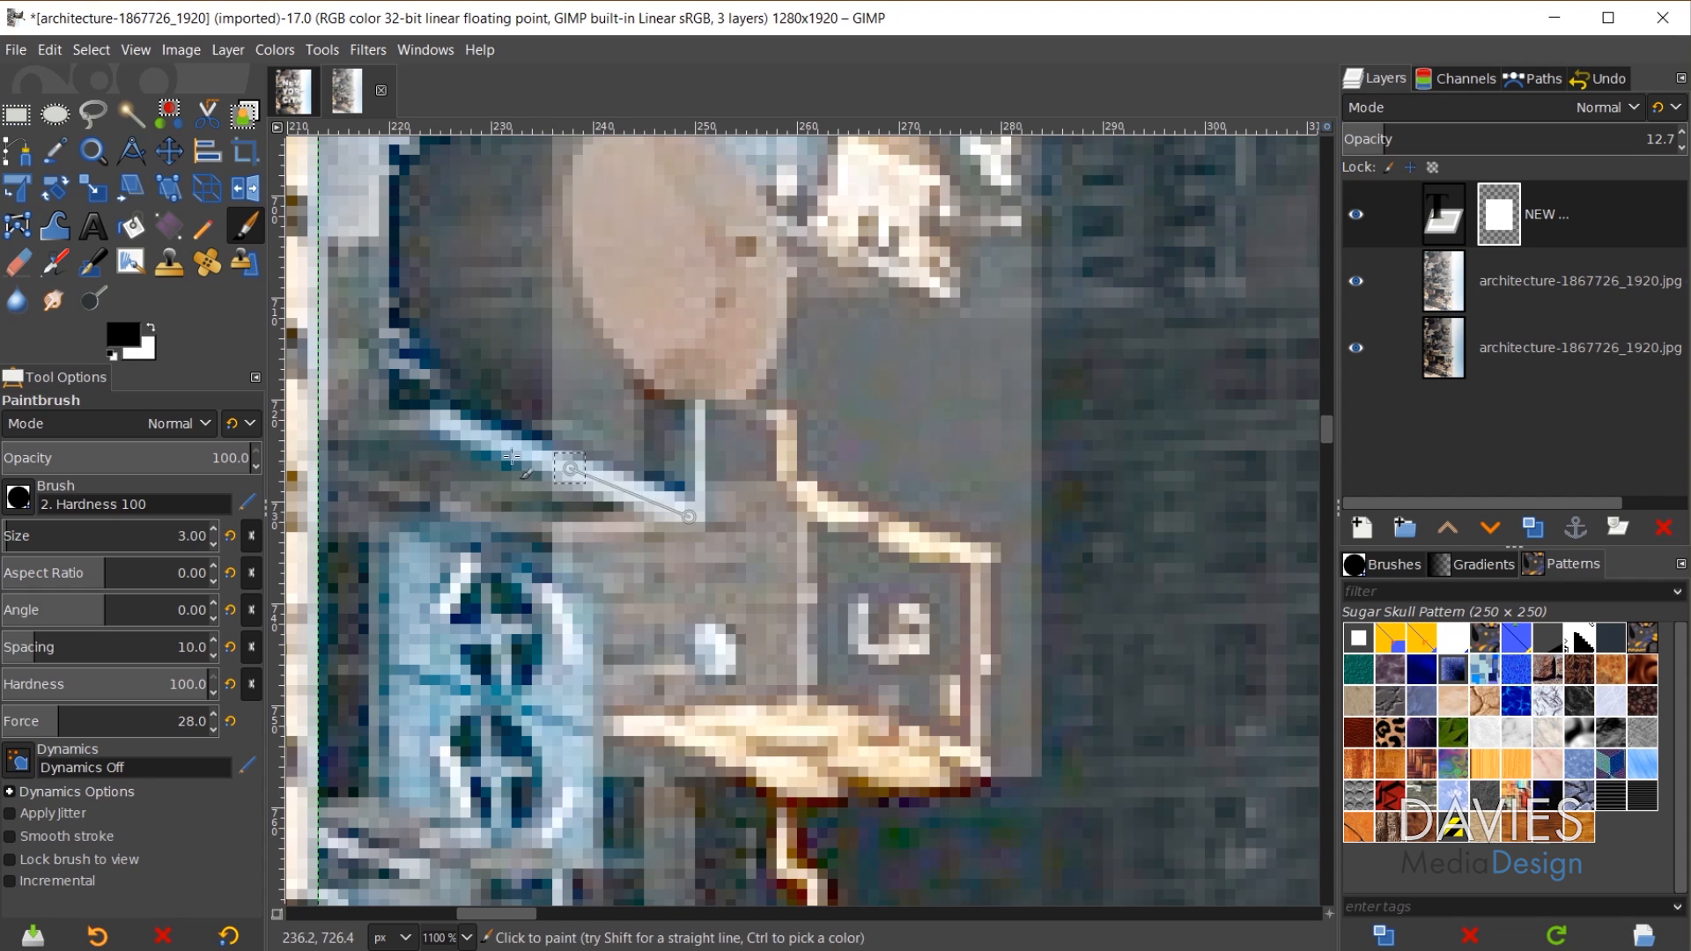
# - Enlarge the Paintbrush to 11 and mask the letter N off the water tank's cylindrical side and the platform around it
pyautogui.press(']')
pyautogui.press(']')
pyautogui.press(']')
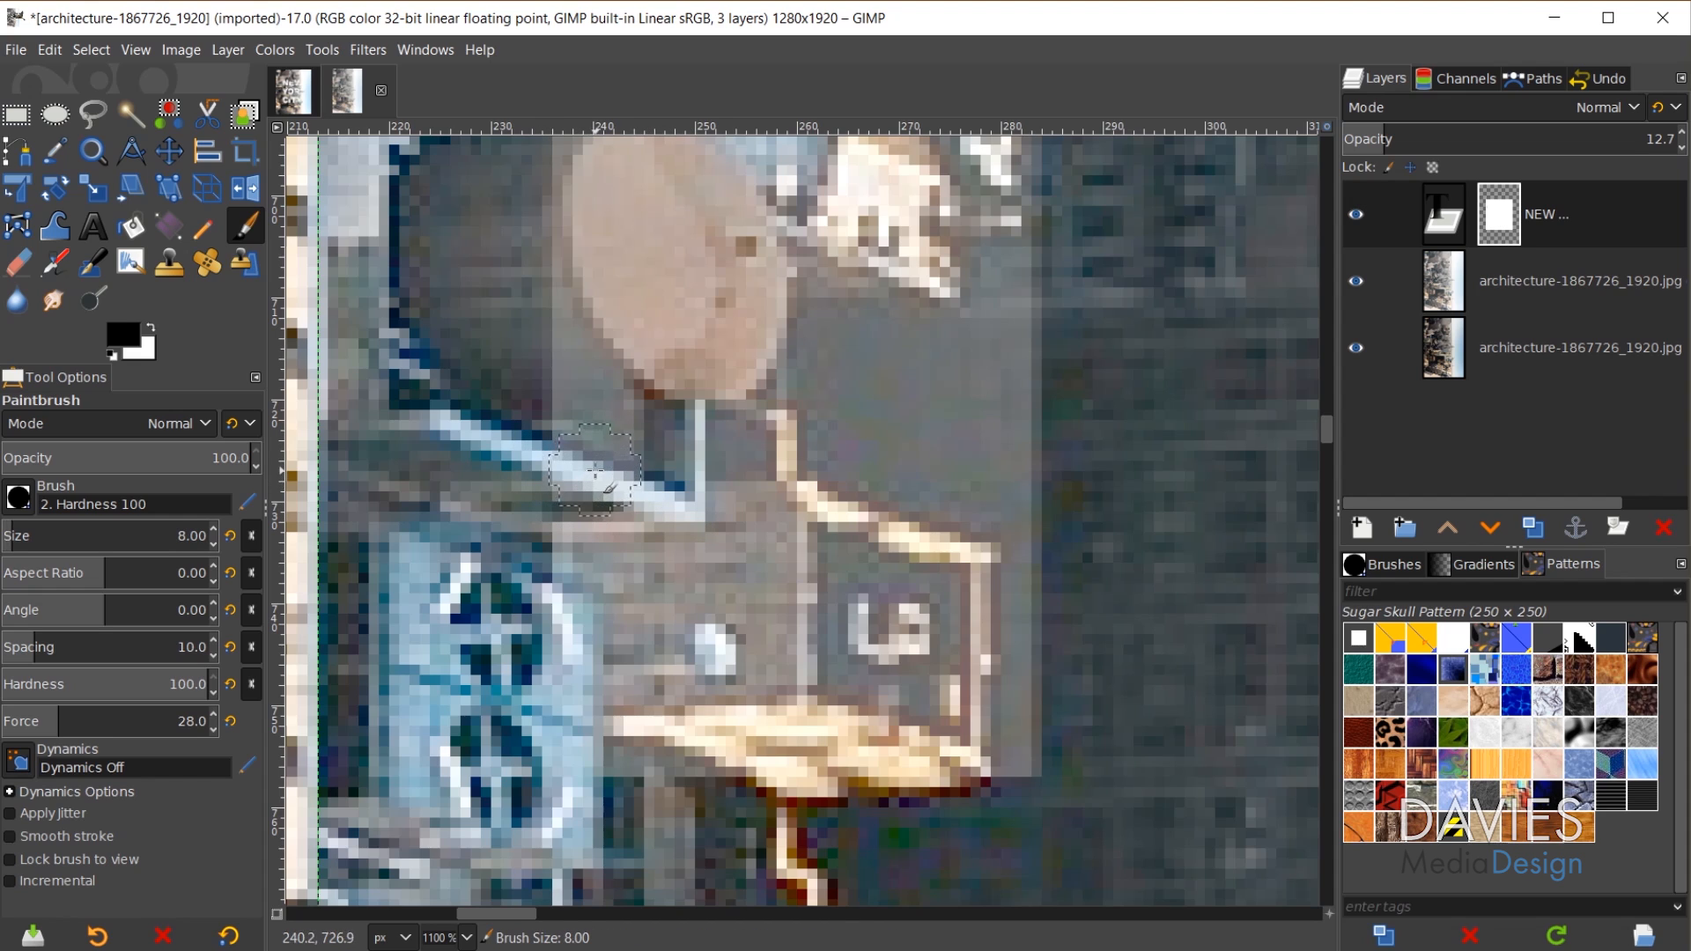
pyautogui.press('-')
pyautogui.press('-')
pyautogui.scroll(3, 604, 425)
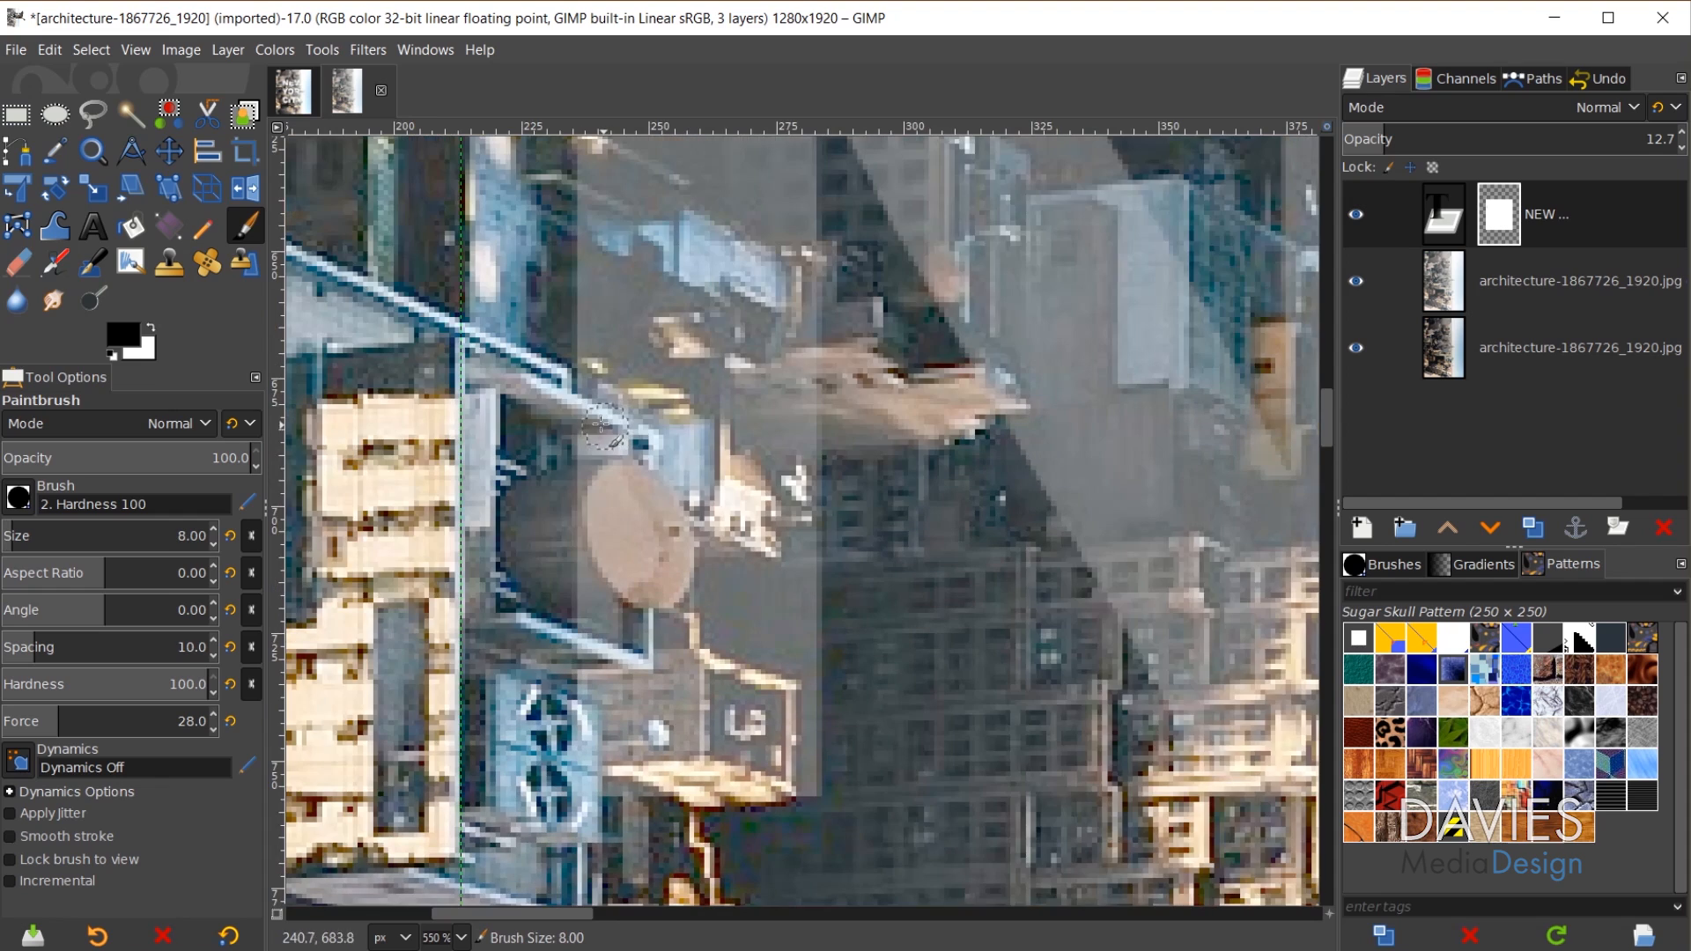
pyautogui.press(']')
pyautogui.press(']')
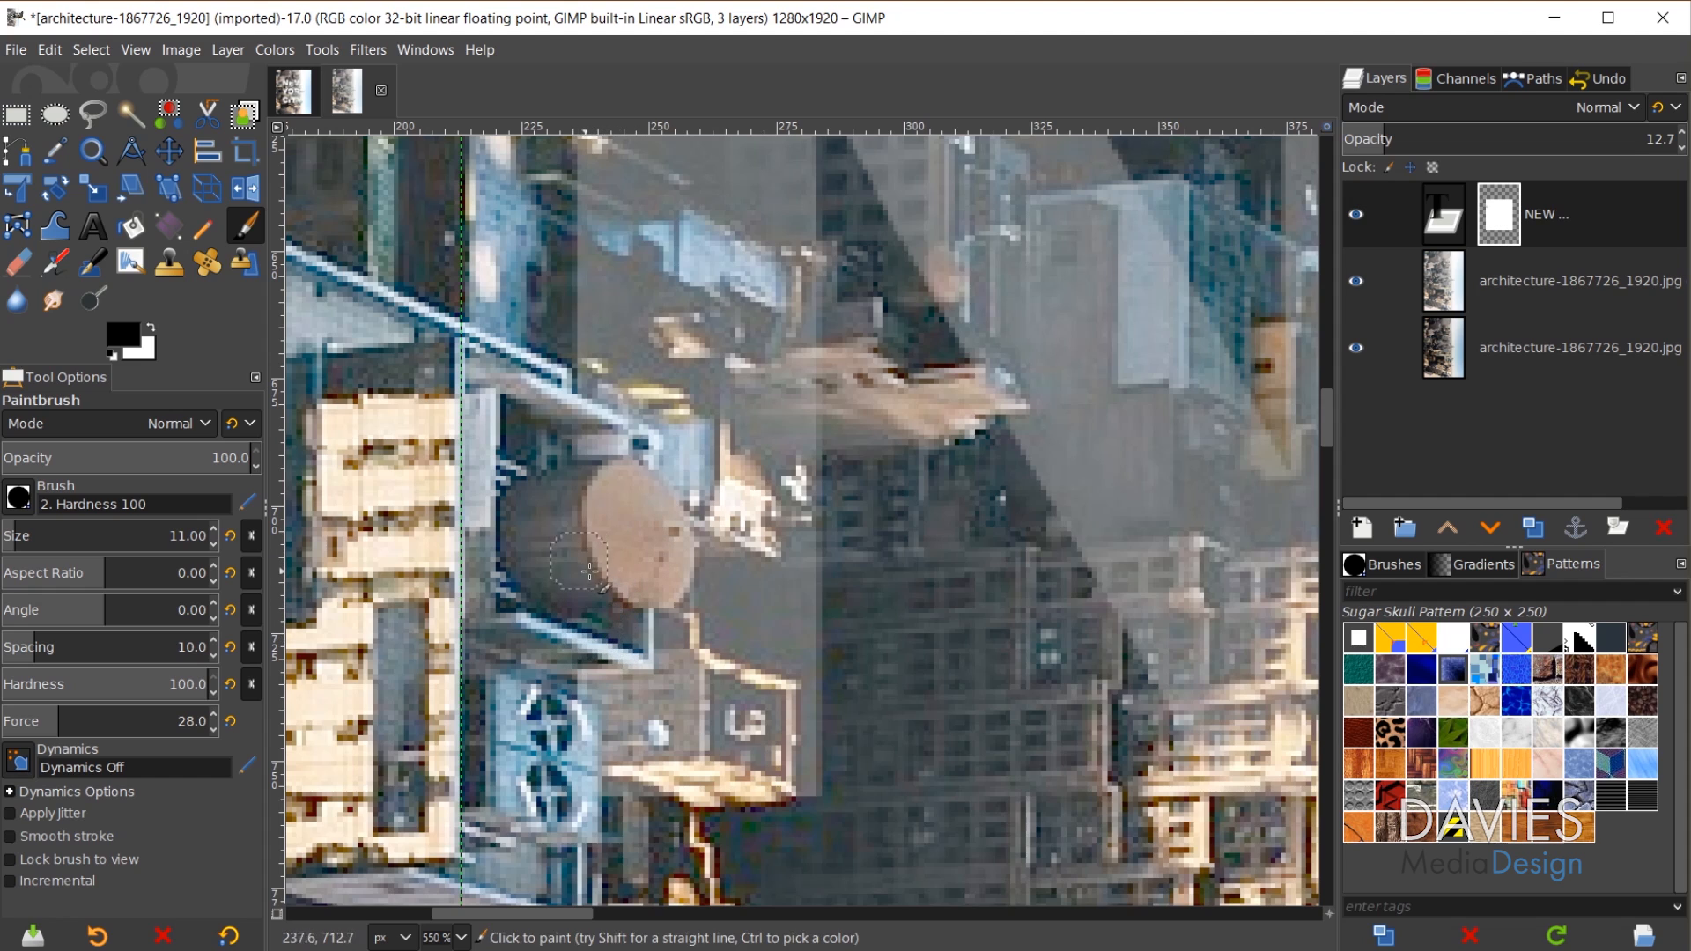
# - Set the Paintbrush size to 3 and clean up the mask along the ledge just beneath the water tank's lower rail
pyautogui.scroll(3, 607, 640)
pyautogui.scroll(-2, 530, 592)
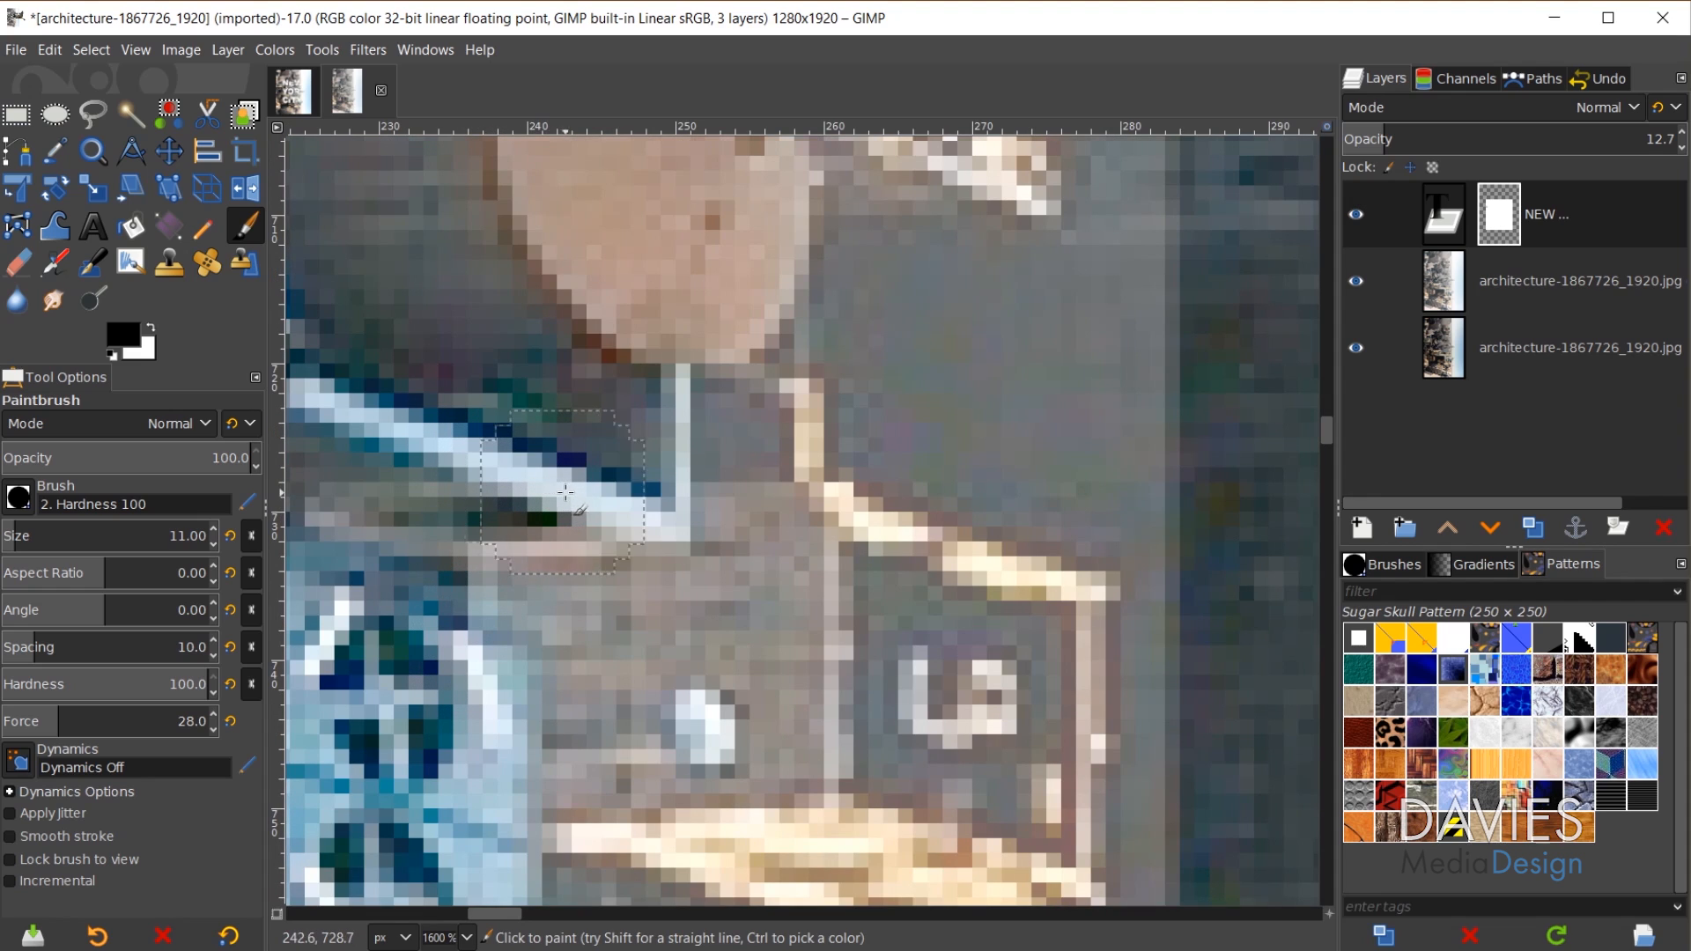
pyautogui.press('[')
pyautogui.press('[')
pyautogui.press('[')
pyautogui.press('[')
pyautogui.press('[')
pyautogui.press('[')
pyautogui.press('[')
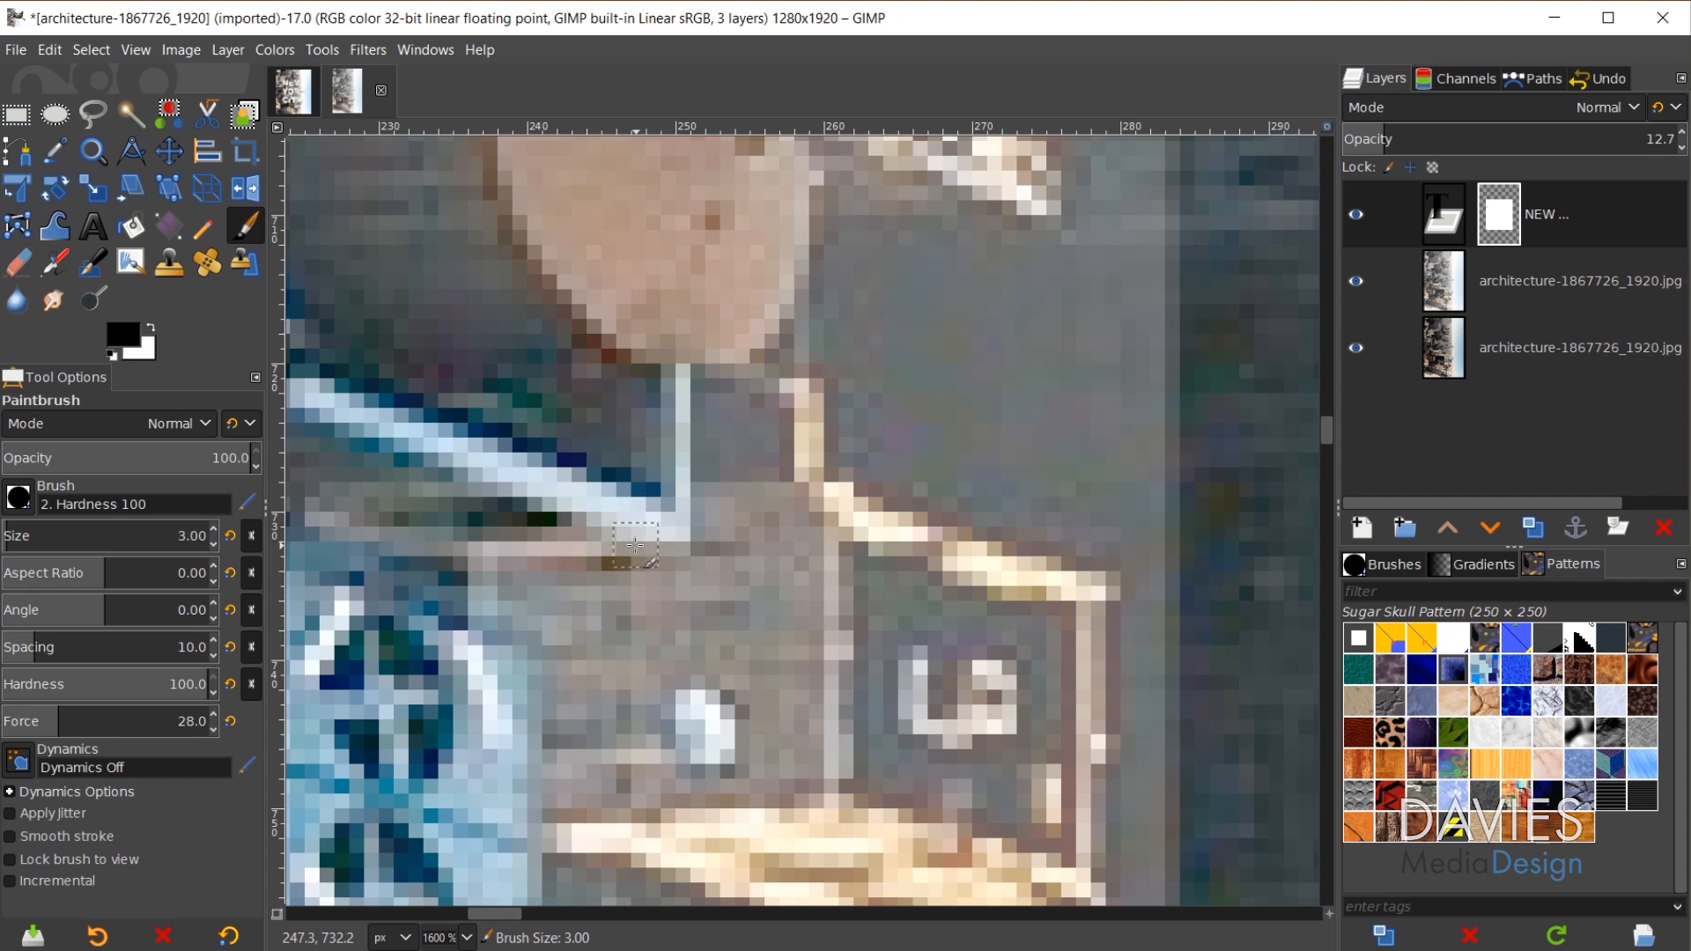
pyautogui.keyDown('ctrl'); pyautogui.scroll(-3, 765, 519); pyautogui.keyUp('ctrl')
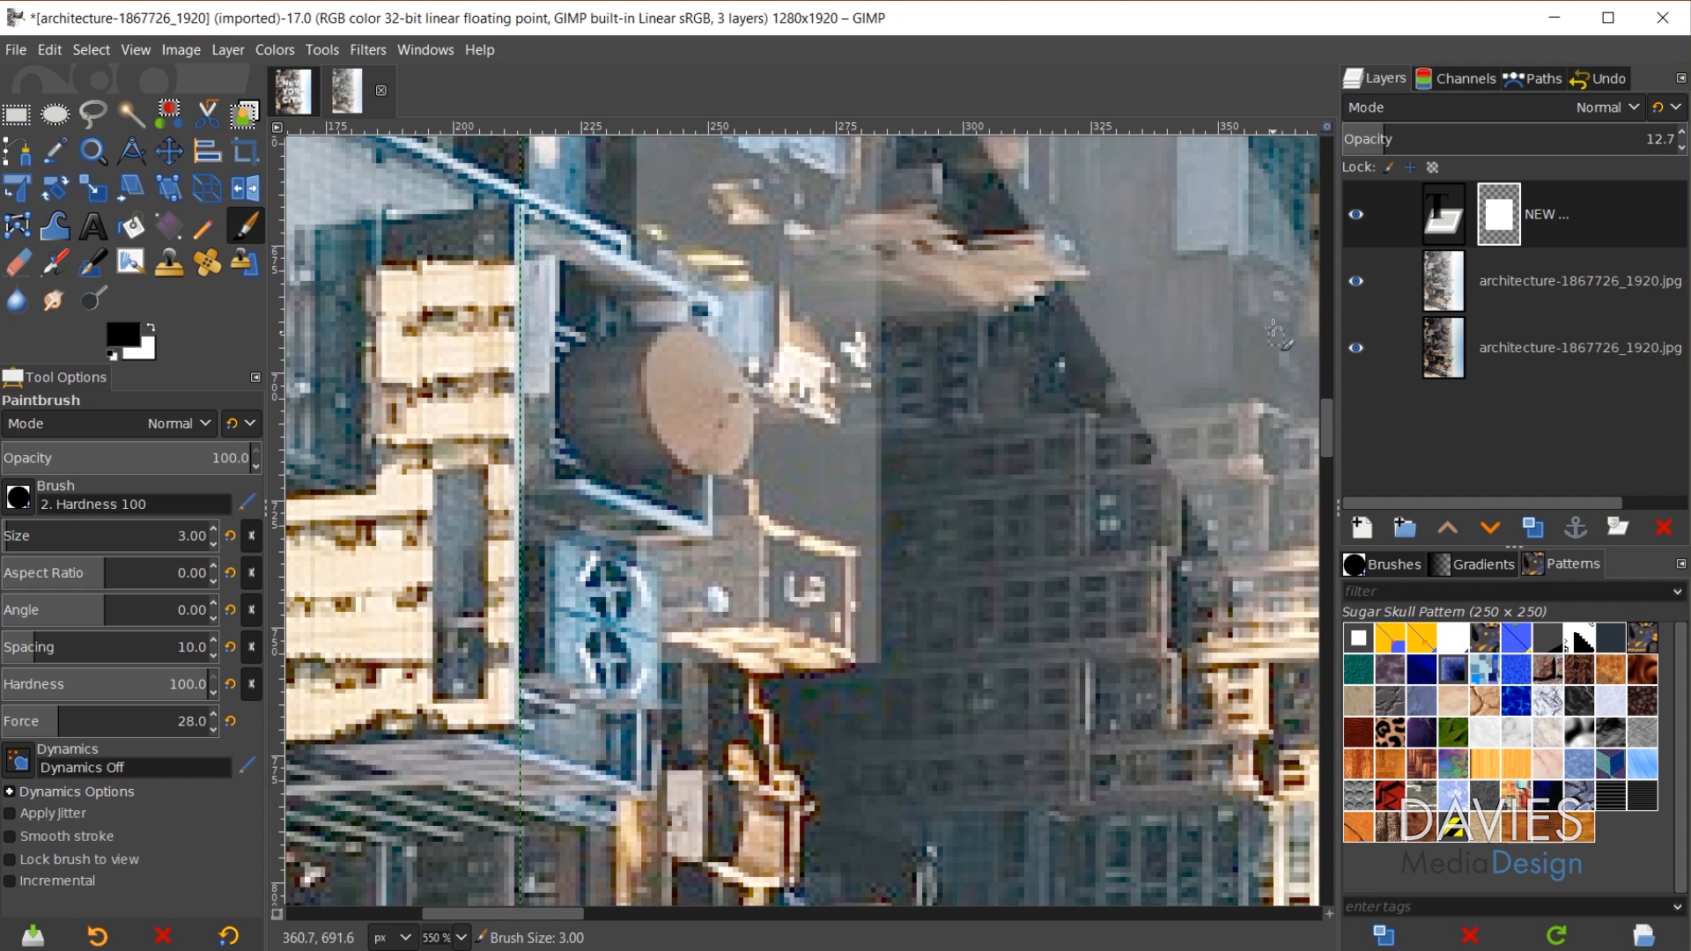
# - Check the masked edge around the water tank at full text layer opacity, and set the layer's opacity to 25.5
pyautogui.moveTo(1414, 134); pyautogui.dragTo(1673, 134)
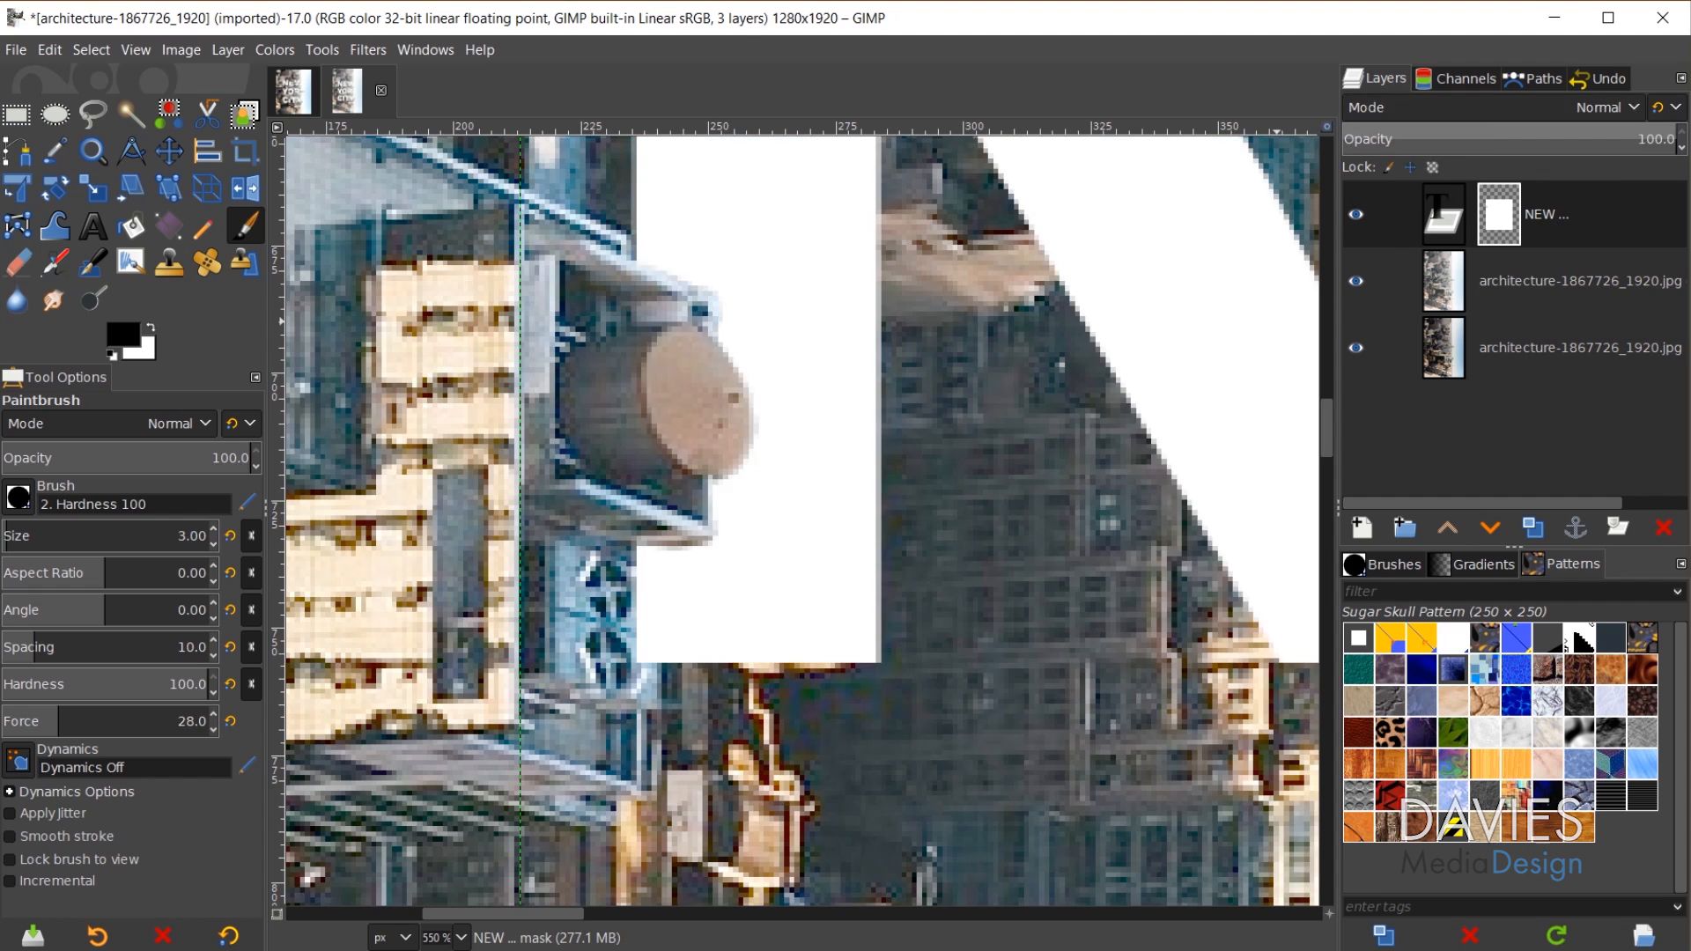
pyautogui.keyDown('ctrl'); pyautogui.scroll(-4, 1006, 482); pyautogui.keyUp('ctrl')
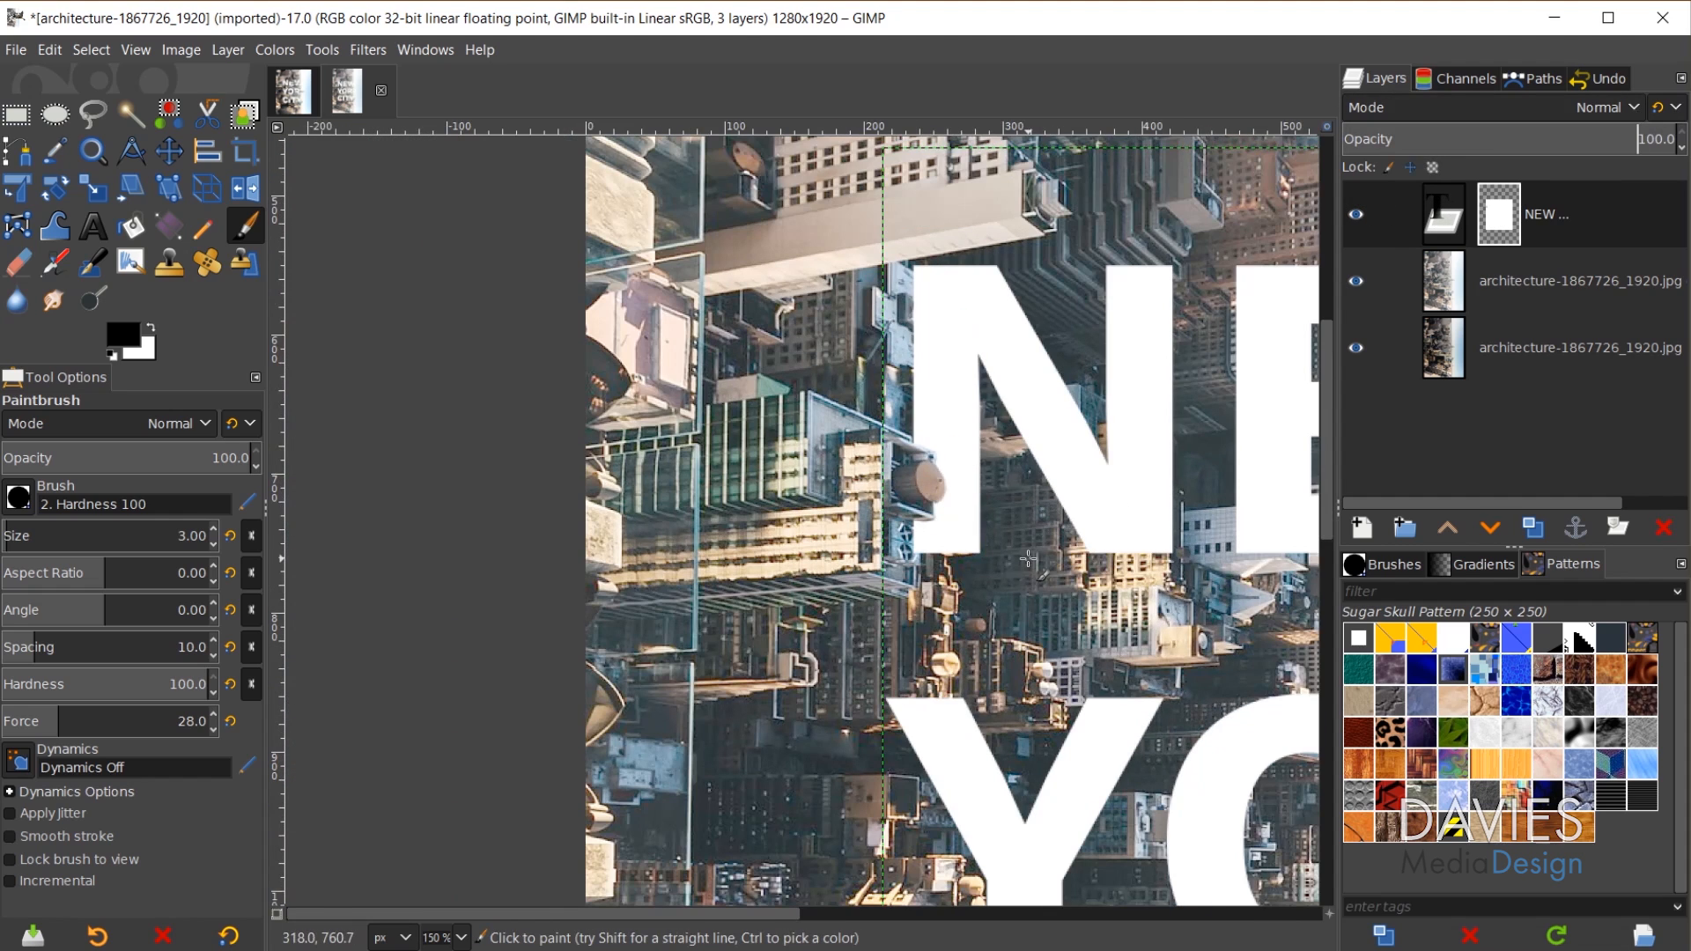
pyautogui.keyDown('ctrl'); pyautogui.scroll(4, 907, 559); pyautogui.keyUp('ctrl')
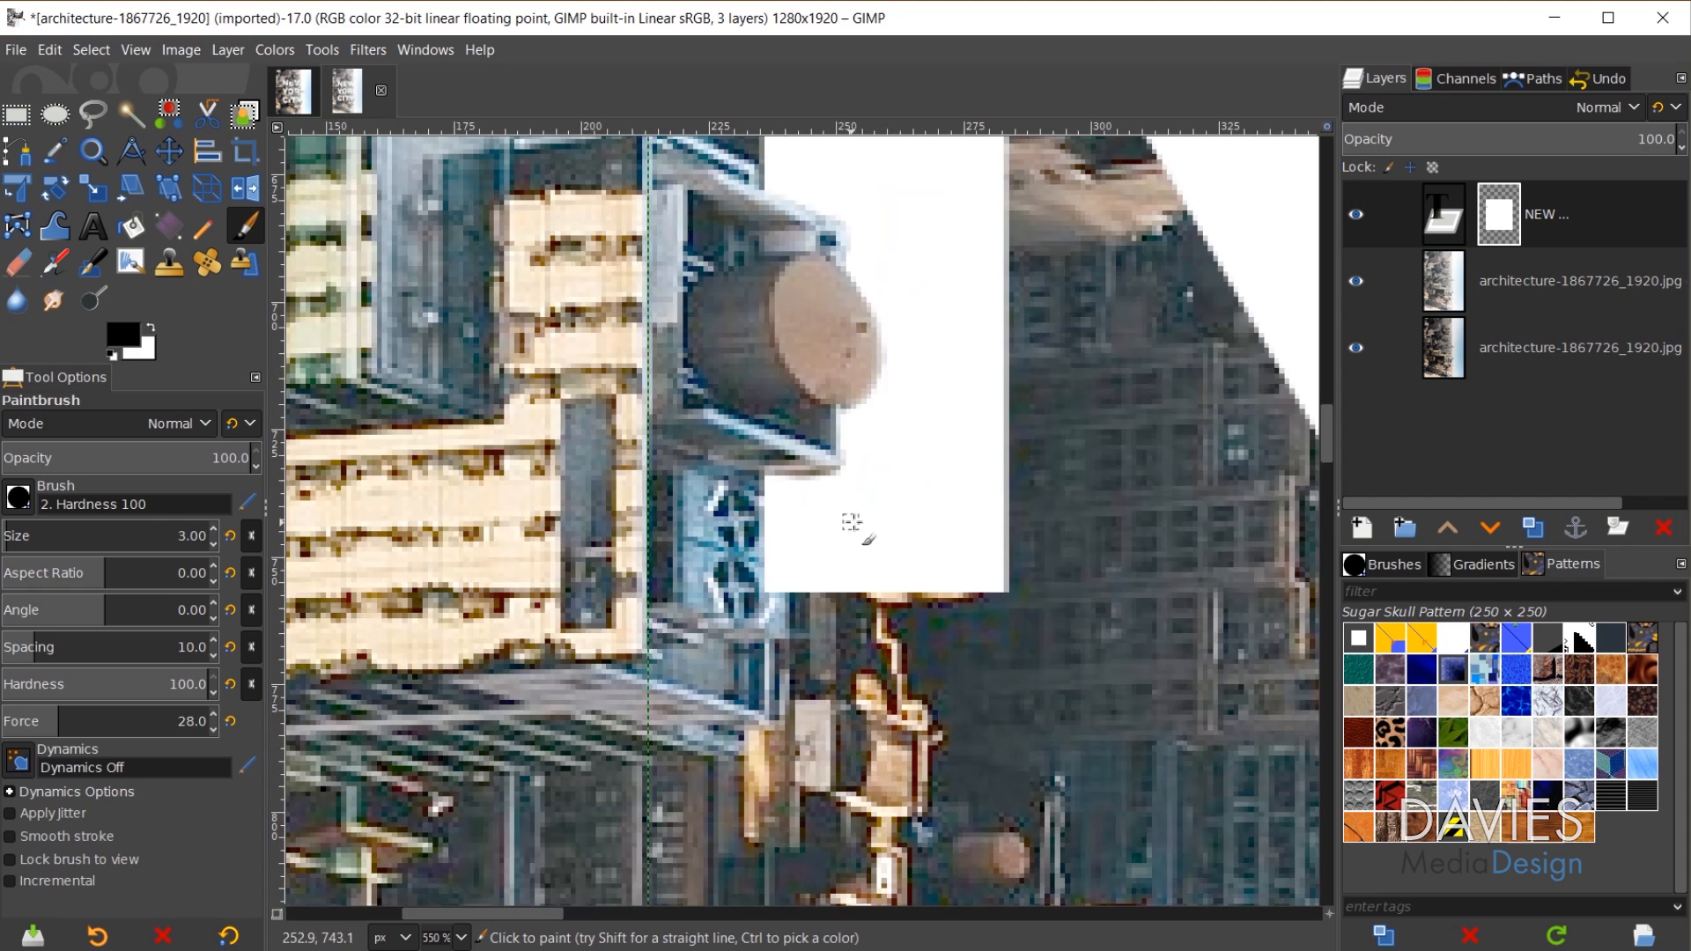
pyautogui.click(1376, 141)
pyautogui.moveTo(1376, 141); pyautogui.dragTo(1427, 139)
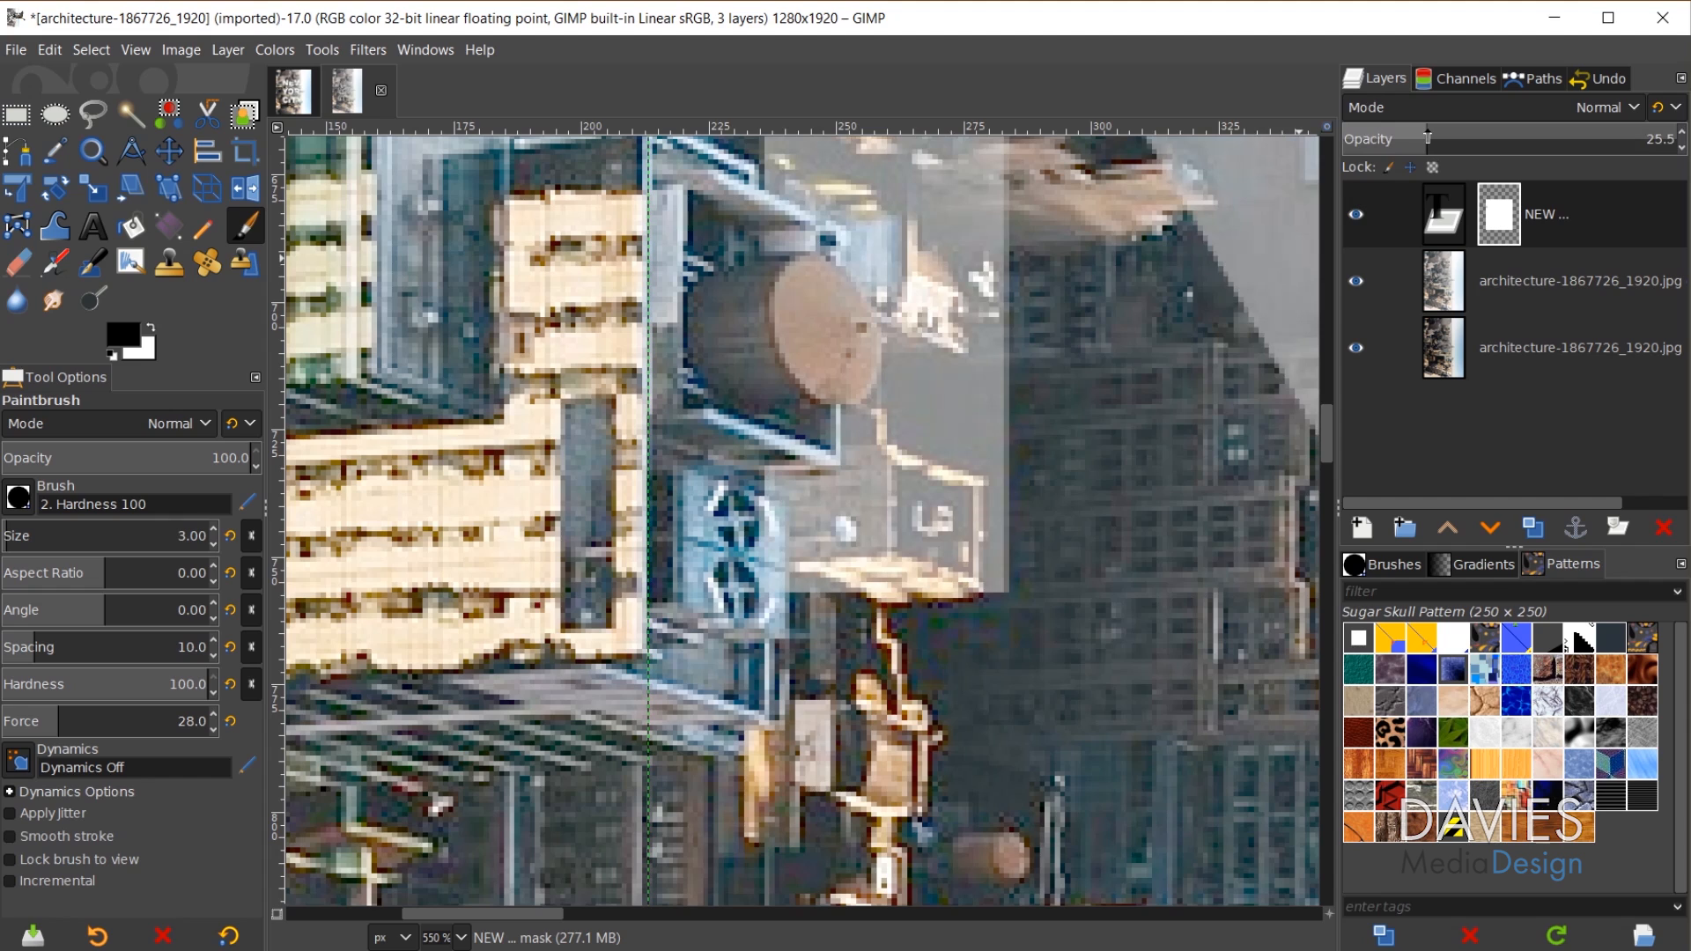
# - Set the Paintbrush size to 7 and paint the mask black over the blue rooftop fan unit below the water tank
pyautogui.scroll(2, 779, 566)
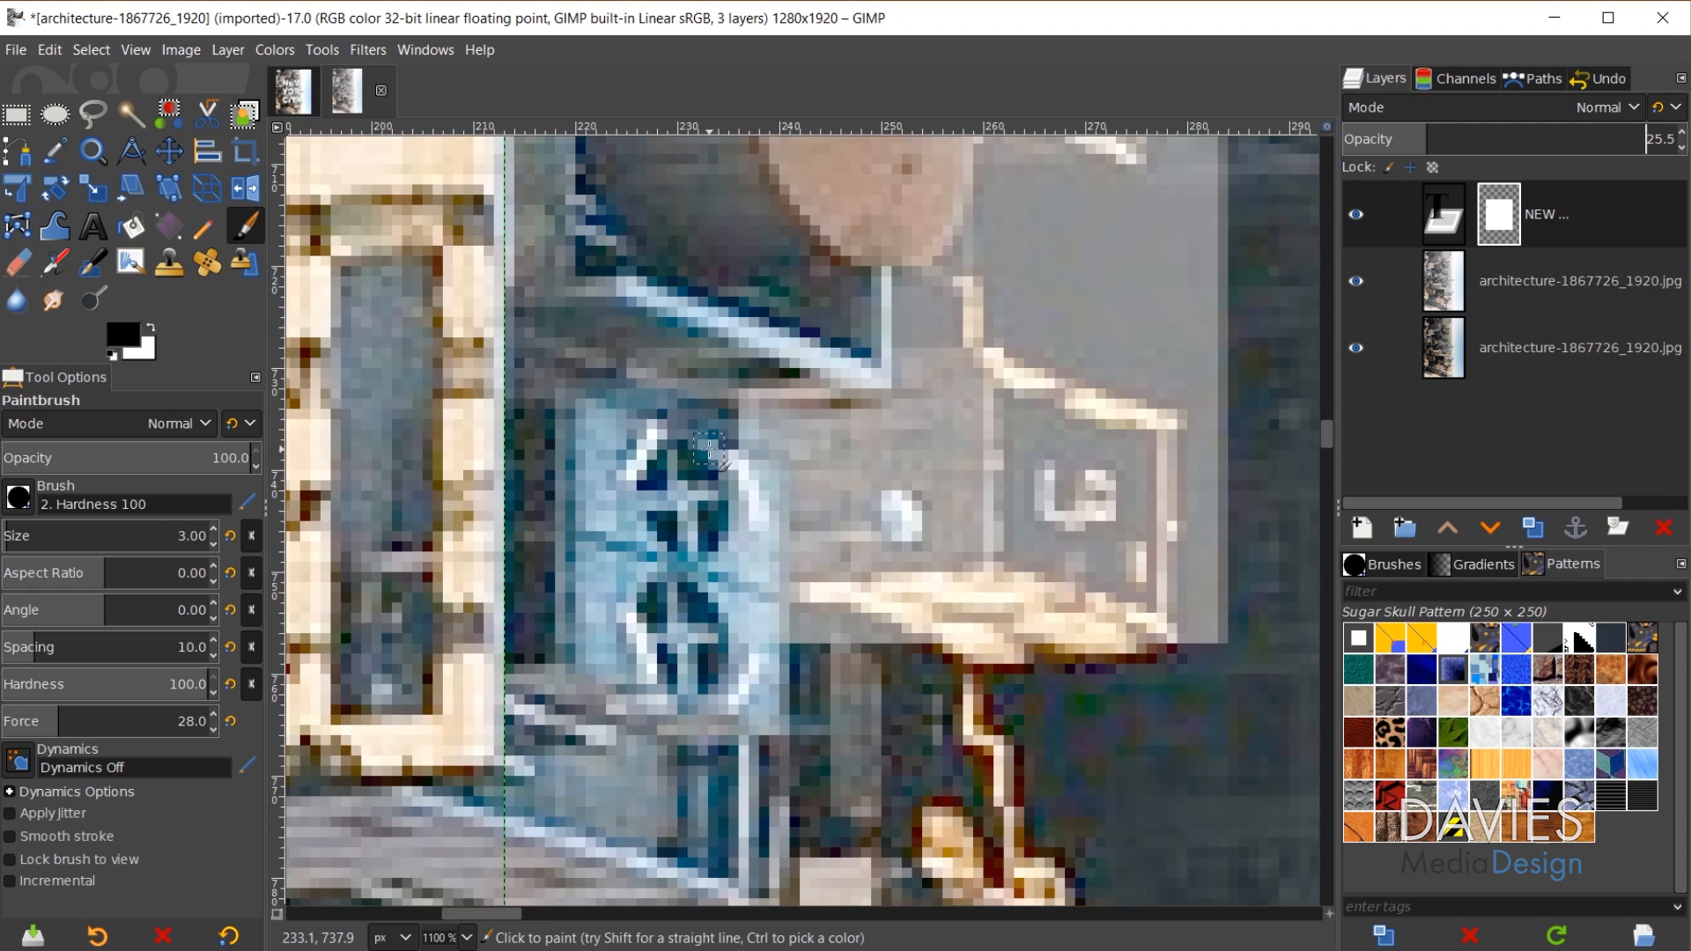
pyautogui.press(']')
pyautogui.press(']')
pyautogui.press(']')
pyautogui.press(']')
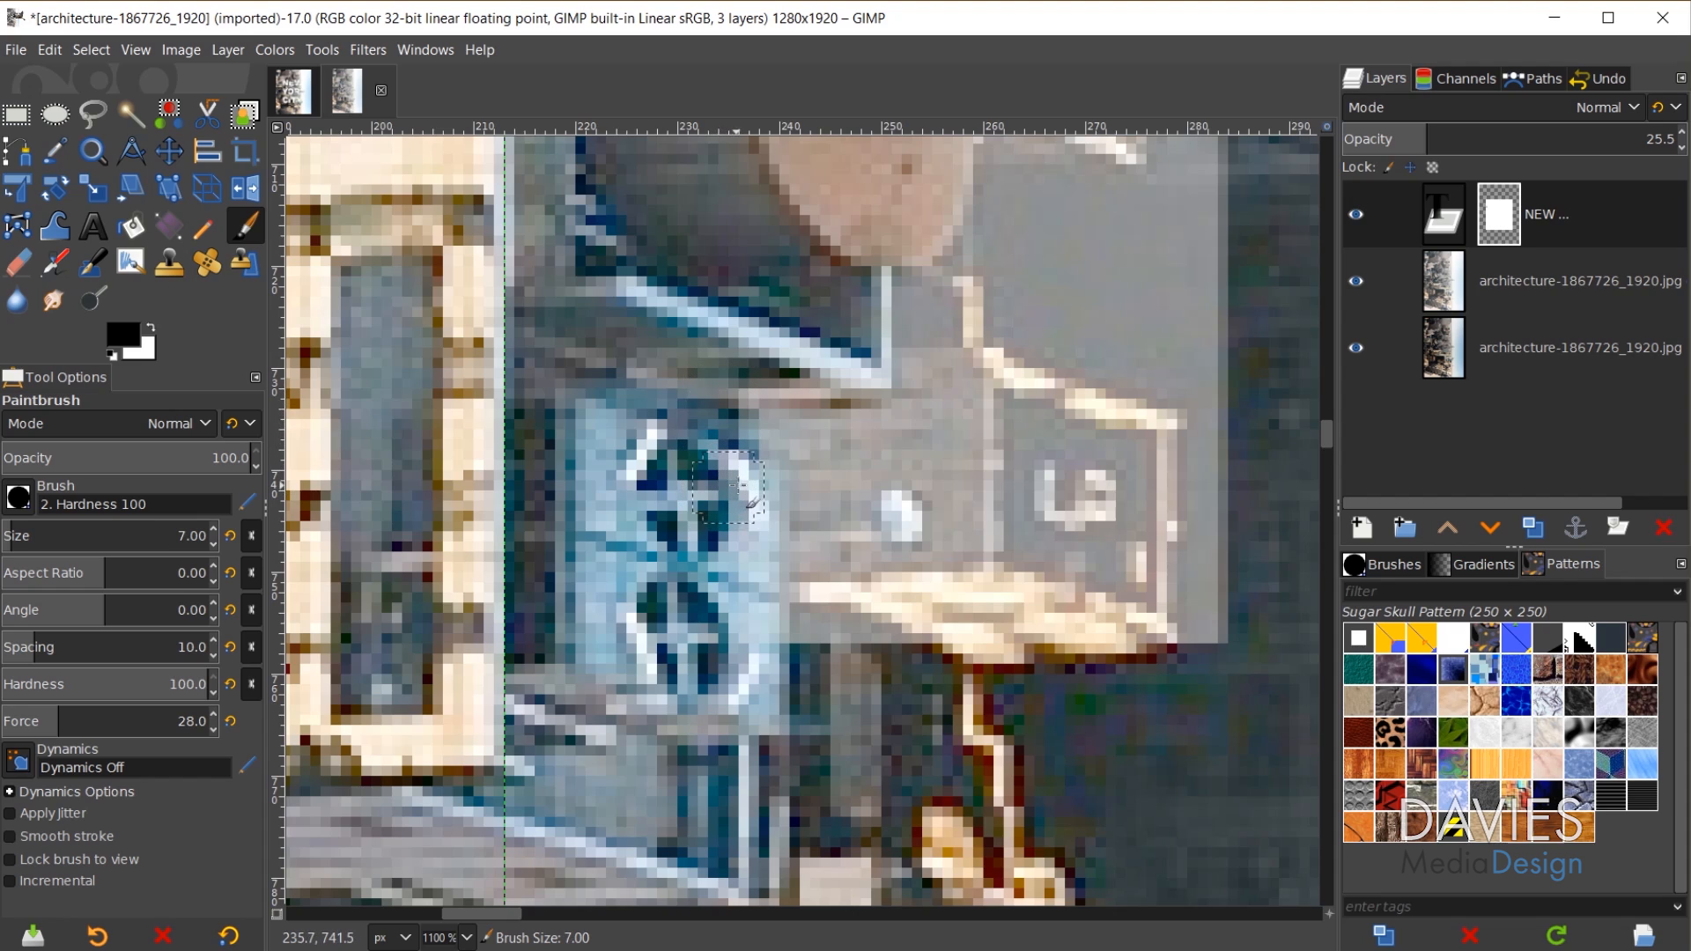
pyautogui.moveTo(738, 485)
pyautogui.mouseDown()
pyautogui.moveTo(753, 483)
pyautogui.moveTo(744, 458)
pyautogui.moveTo(759, 661)
pyautogui.moveTo(737, 562)
pyautogui.mouseUp()
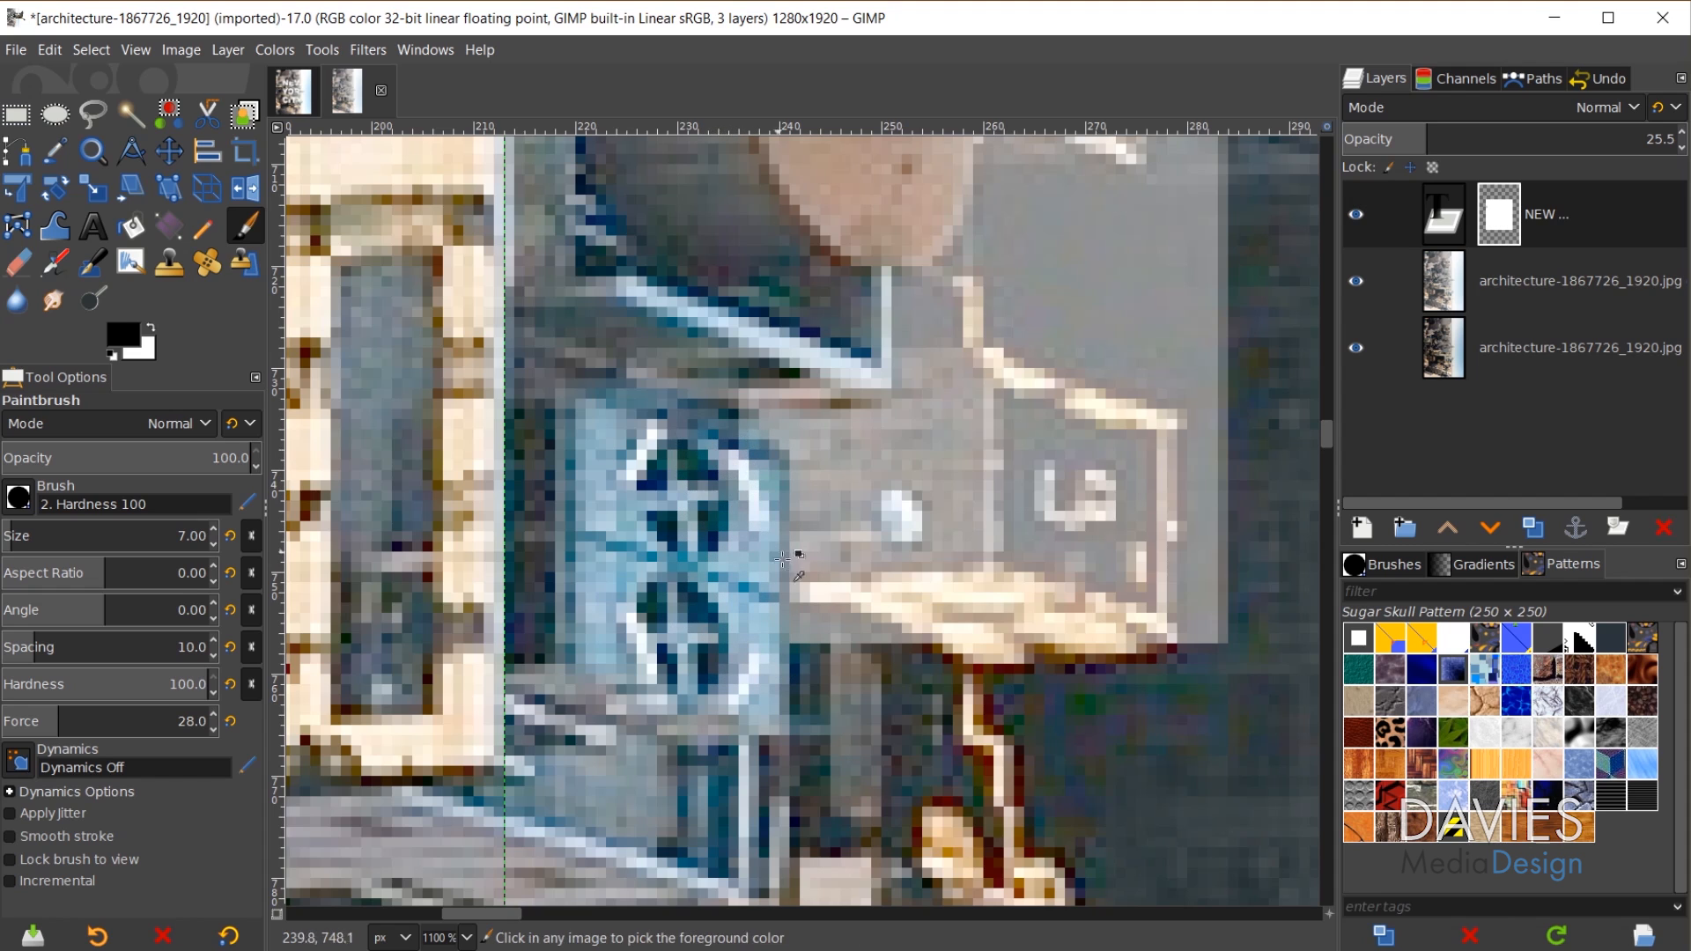
pyautogui.scroll(-2, 797, 559)
pyautogui.scroll(2, 890, 592)
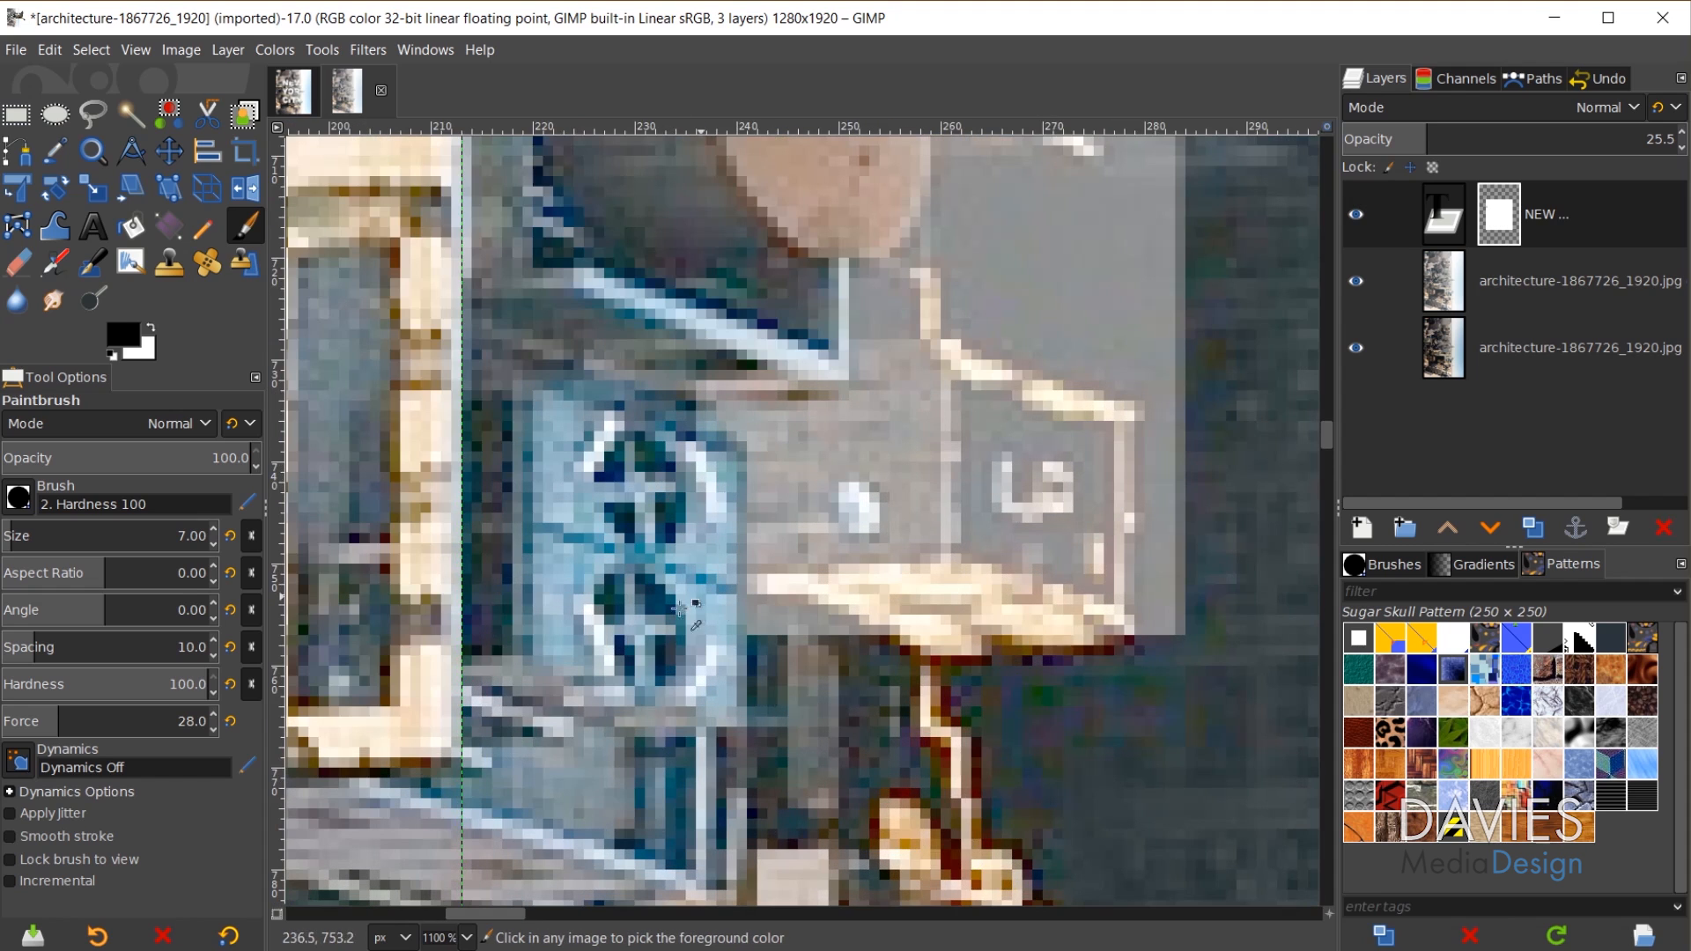
# - Enlarge the Paintbrush to 10 and mask the N off the top window row of the beige building at the letter's lower-right end
pyautogui.scroll(-4, 679, 608)
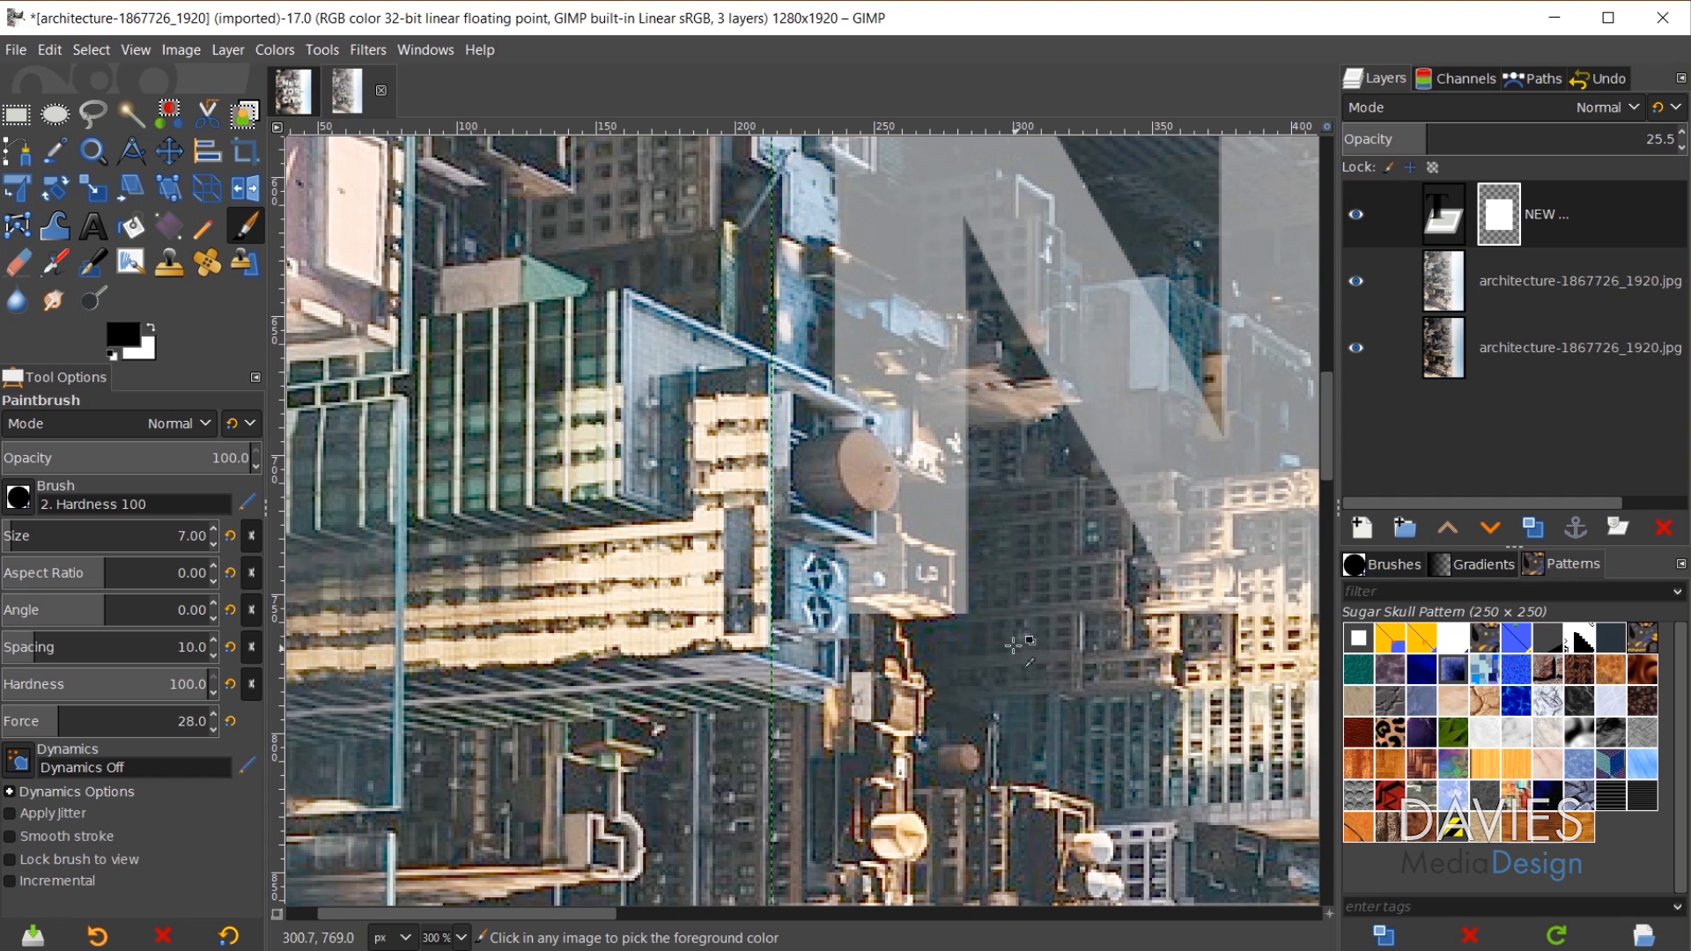
pyautogui.scroll(-1, 1013, 645)
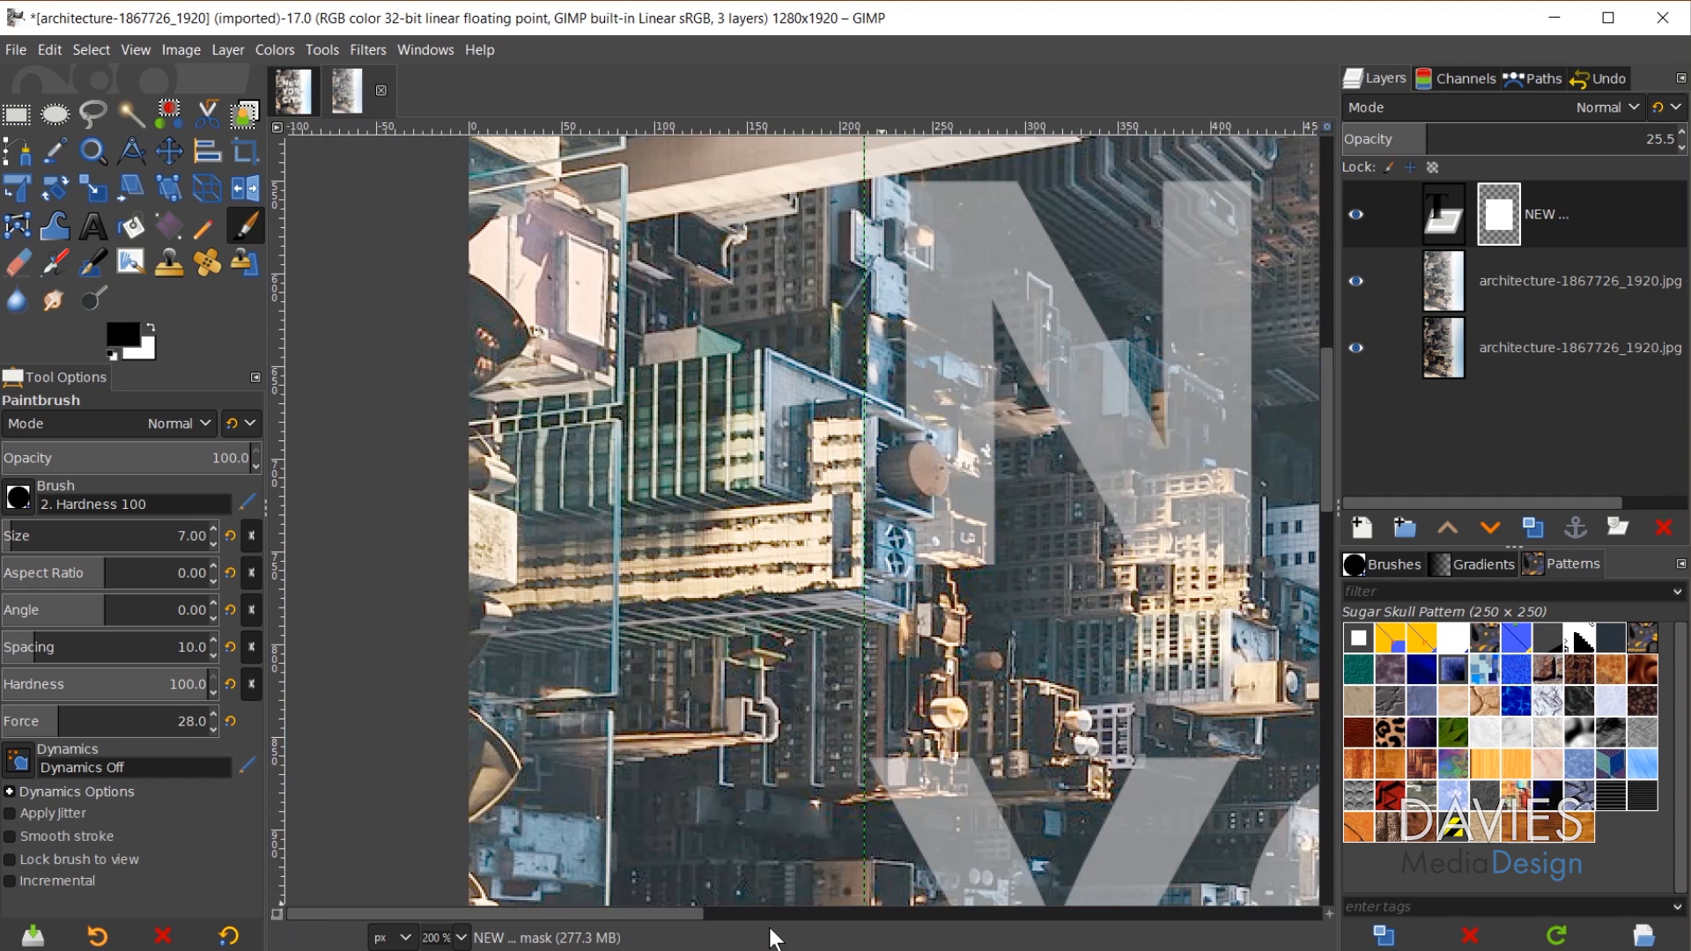
pyautogui.moveTo(672, 913); pyautogui.dragTo(766, 913)
pyautogui.scroll(1, 852, 701)
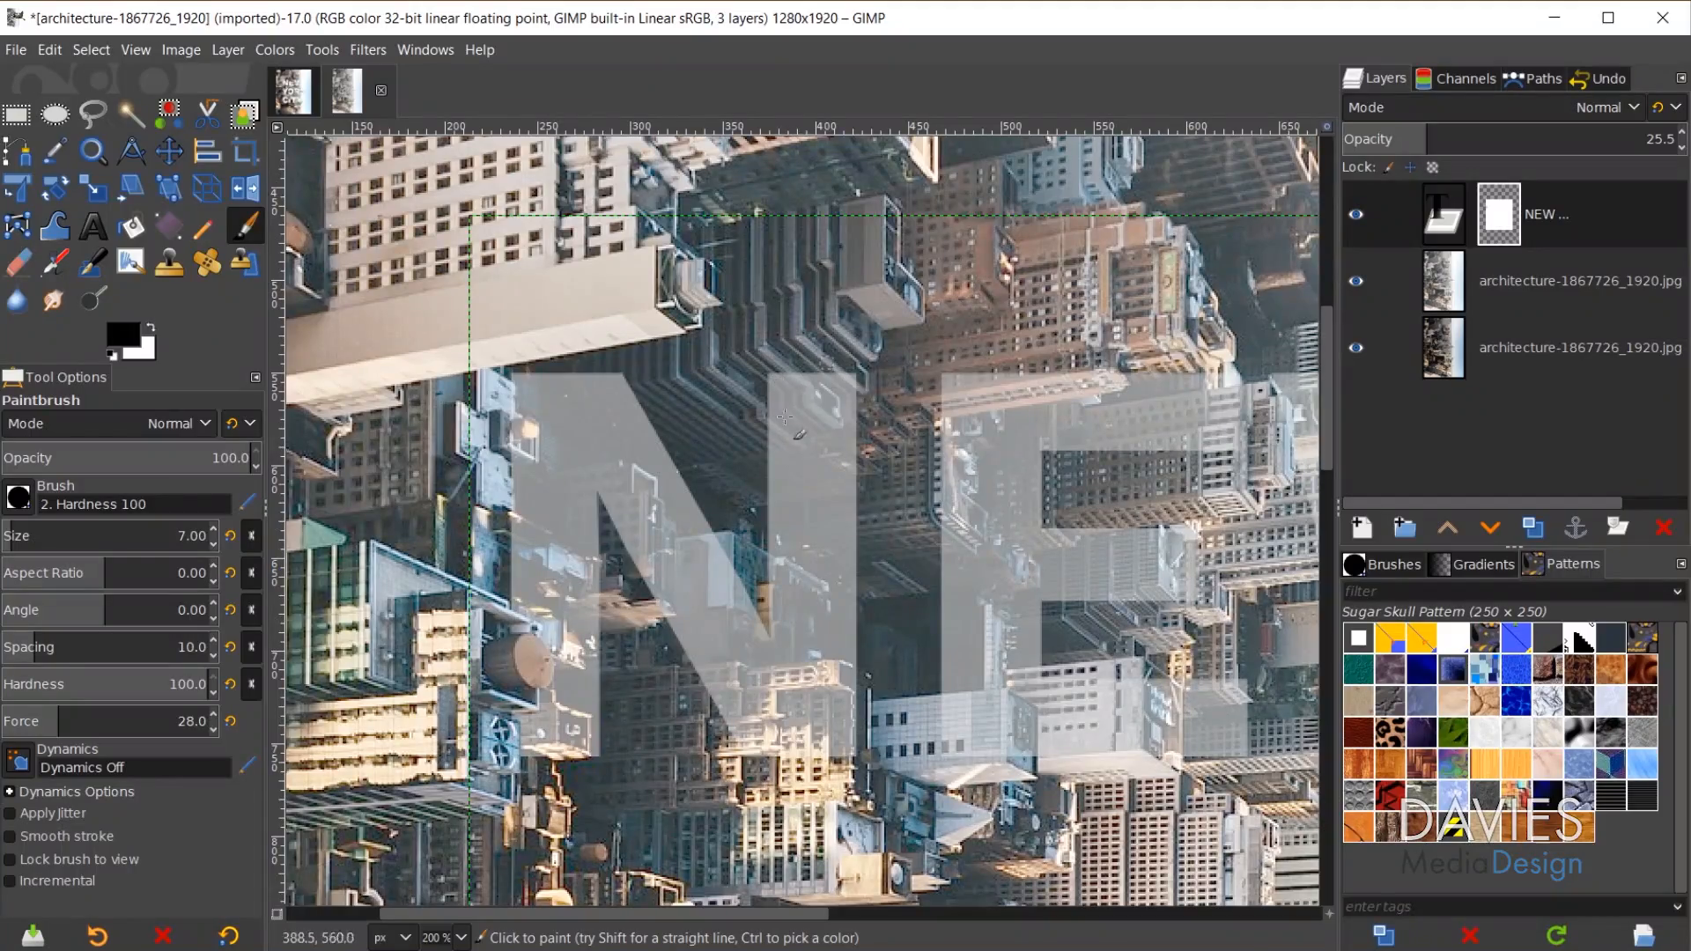
pyautogui.scroll(4, 757, 766)
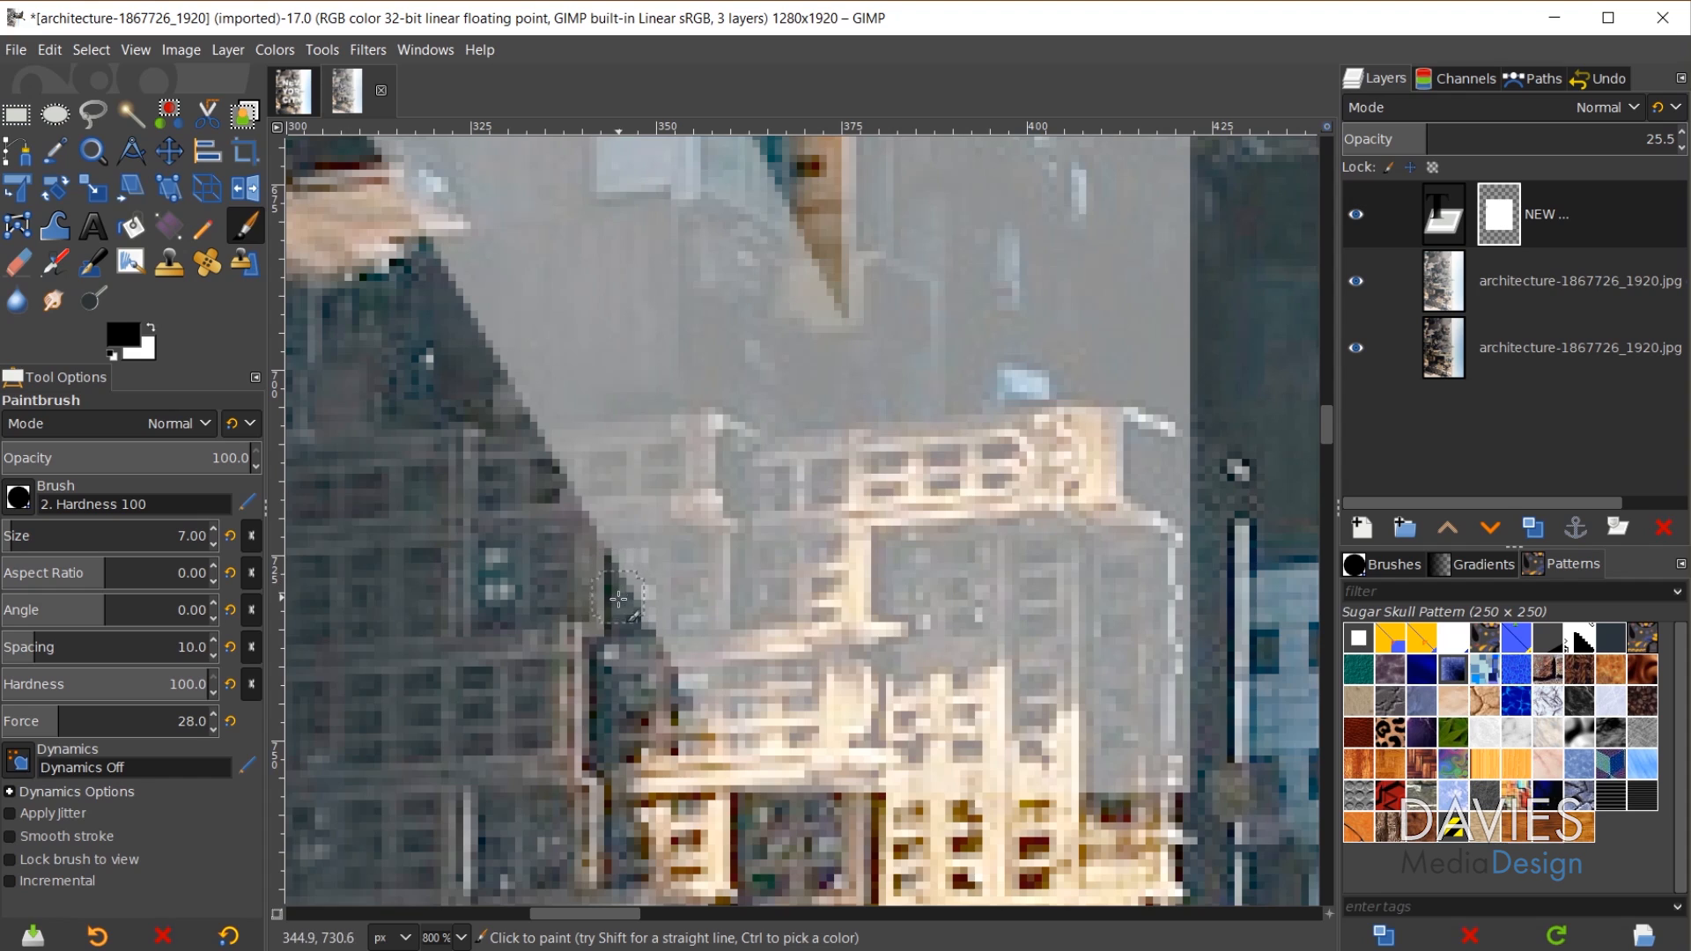
pyautogui.press(']')
pyautogui.press(']')
pyautogui.press(']')
pyautogui.moveTo(544, 475)
pyautogui.mouseDown()
pyautogui.moveTo(515, 467)
pyautogui.moveTo(739, 454)
pyautogui.moveTo(785, 479)
pyautogui.moveTo(1079, 432)
pyautogui.moveTo(1079, 458)
pyautogui.moveTo(1100, 443)
pyautogui.moveTo(1074, 450)
pyautogui.mouseUp()
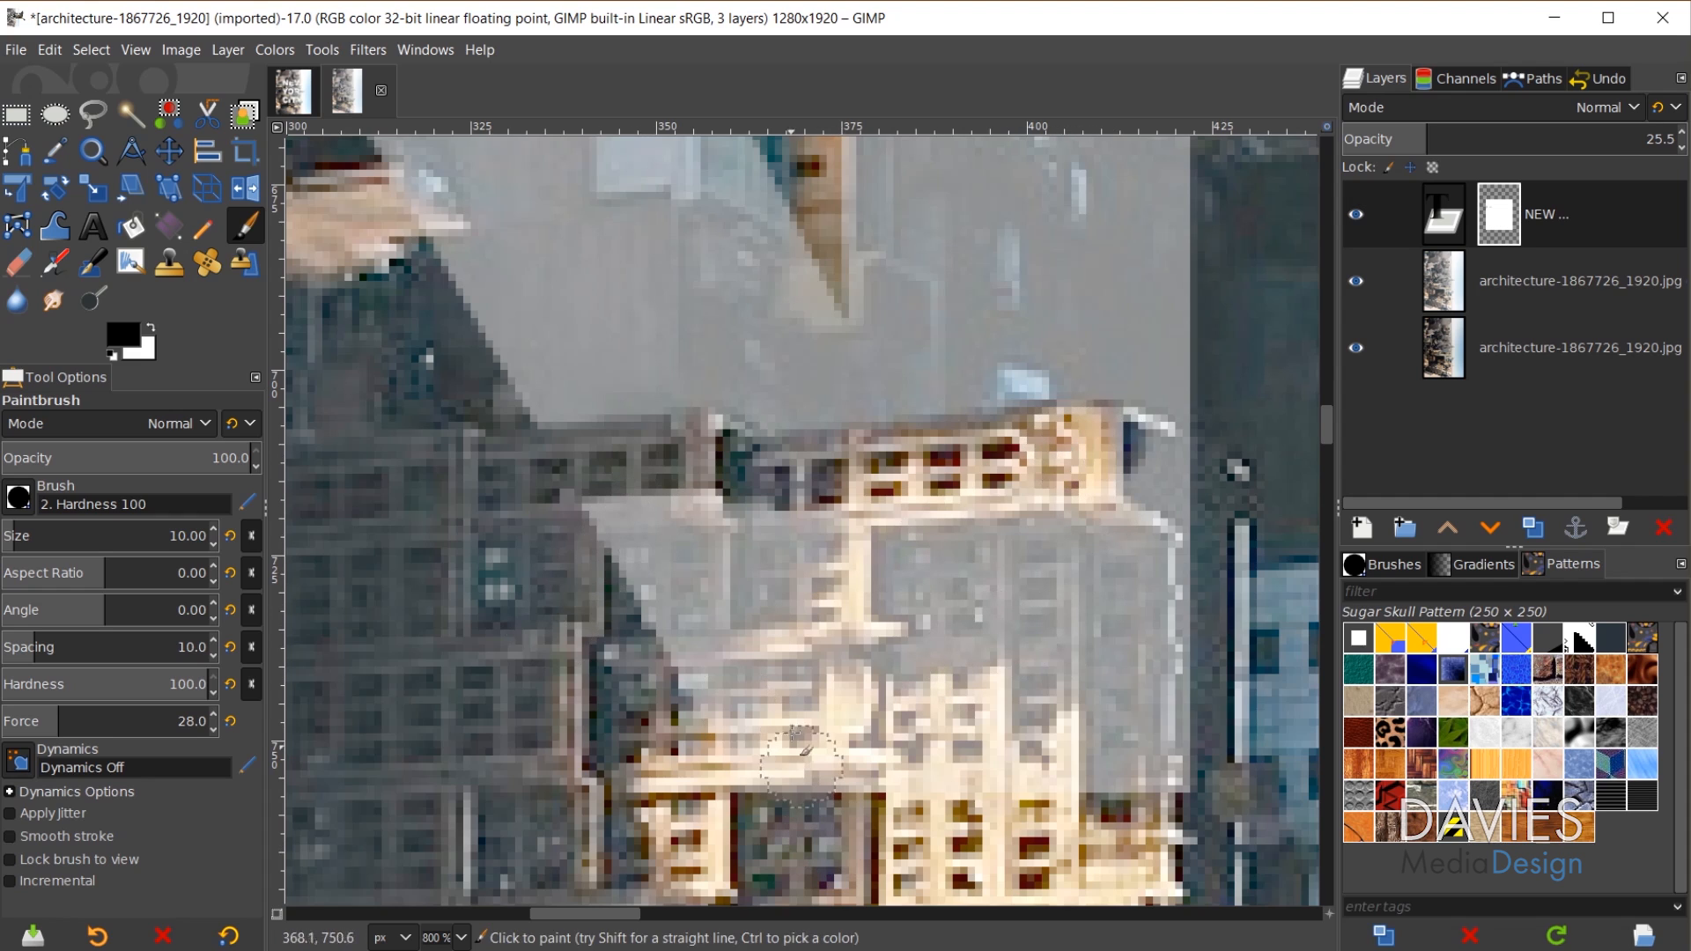
# - Paint the mask black over the rest of the beige building's facade, finishing its right edge with brush size 9
pyautogui.moveTo(796, 736)
pyautogui.mouseDown()
pyautogui.moveTo(846, 670)
pyautogui.moveTo(634, 581)
pyautogui.moveTo(766, 537)
pyautogui.moveTo(874, 550)
pyautogui.moveTo(912, 656)
pyautogui.mouseUp()
pyautogui.moveTo(629, 913); pyautogui.dragTo(669, 913)
pyautogui.moveTo(599, 740)
pyautogui.mouseDown()
pyautogui.moveTo(519, 775)
pyautogui.moveTo(651, 519)
pyautogui.moveTo(742, 484)
pyautogui.moveTo(763, 550)
pyautogui.mouseUp()
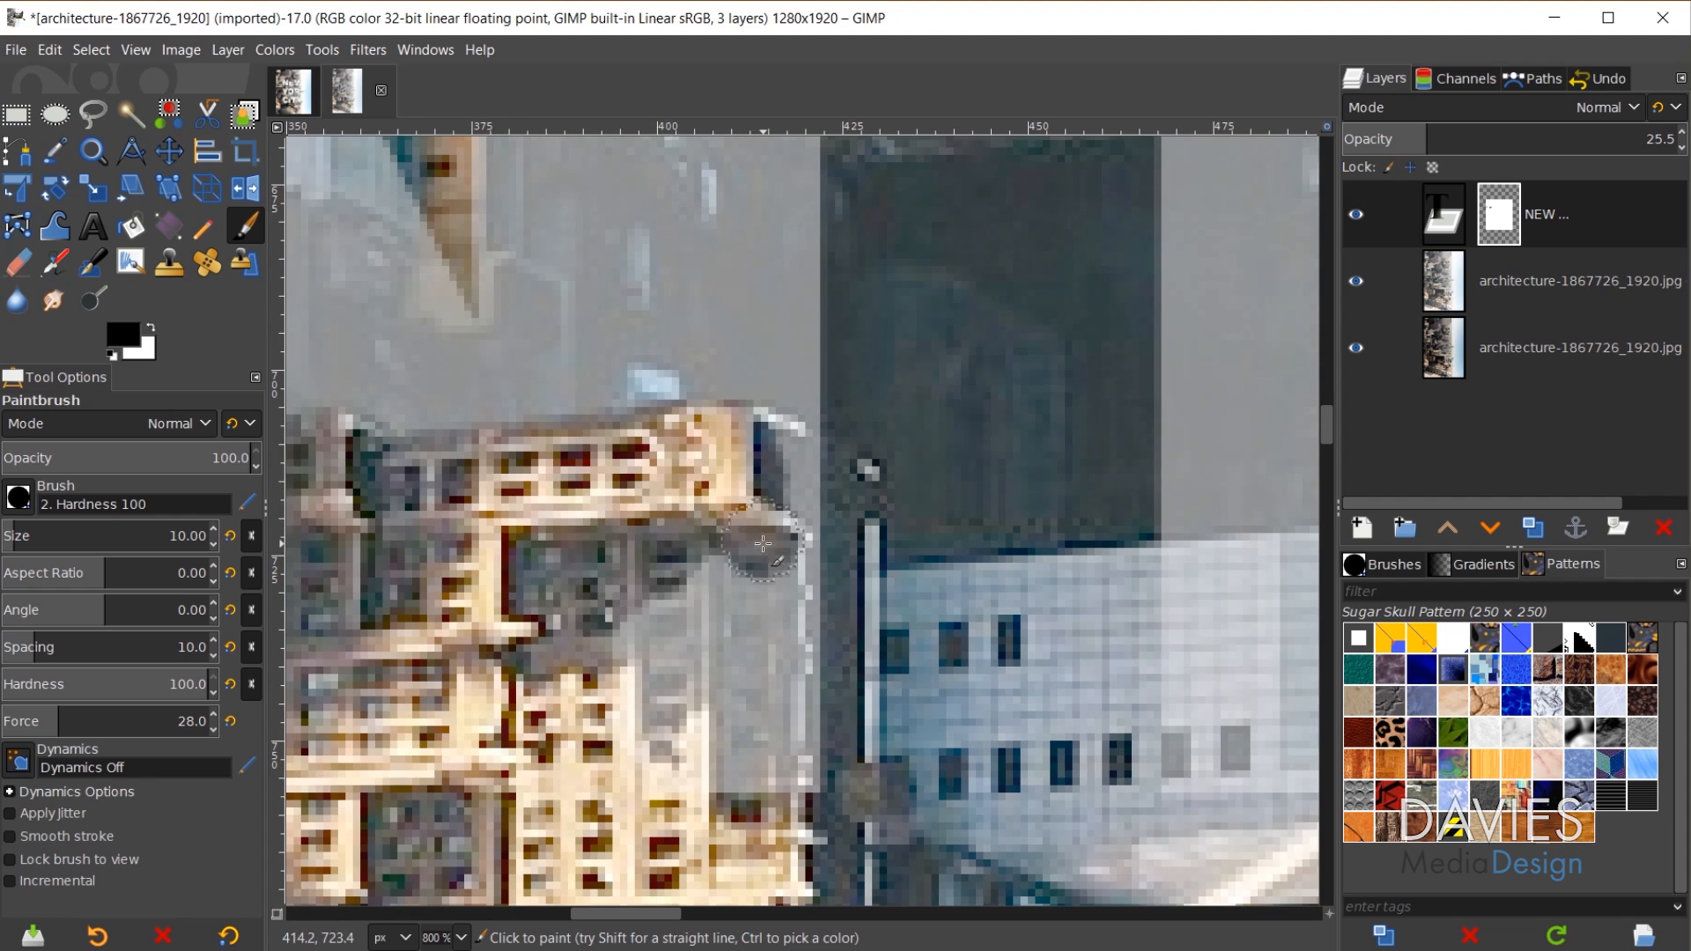
pyautogui.keyDown('shift'); pyautogui.click(762, 777); pyautogui.keyUp('shift')
pyautogui.moveTo(762, 777)
pyautogui.mouseDown()
pyautogui.moveTo(719, 671)
pyautogui.moveTo(608, 631)
pyautogui.mouseUp()
pyautogui.press('[')
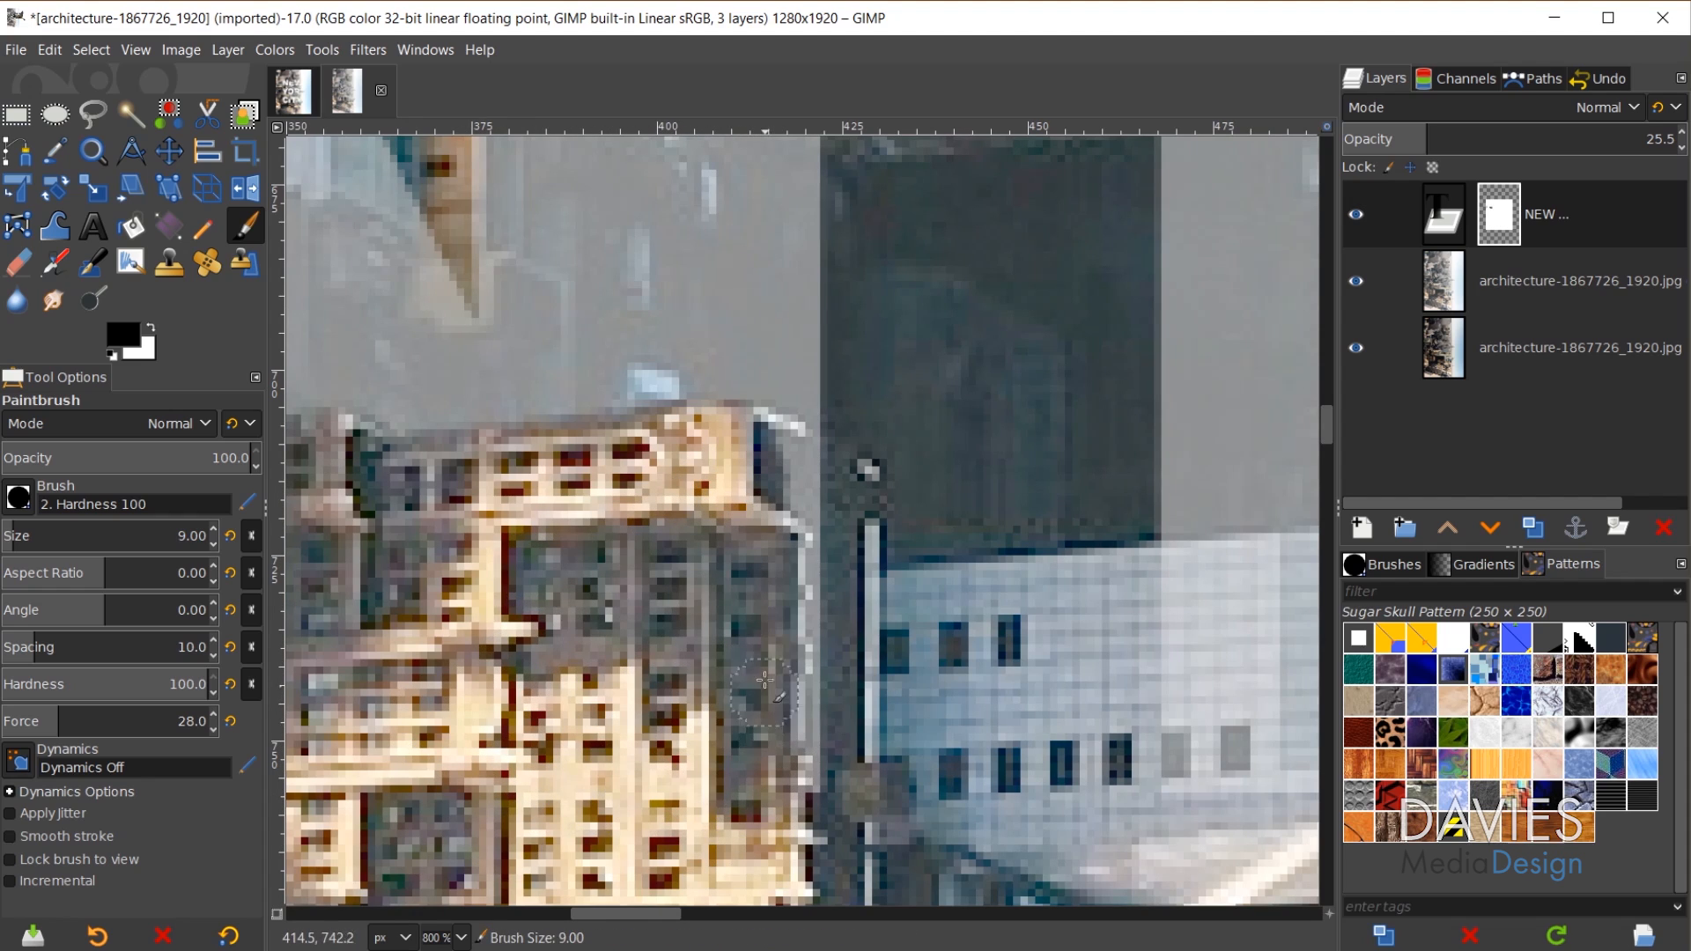
pyautogui.moveTo(802, 490)
pyautogui.mouseDown()
pyautogui.moveTo(794, 453)
pyautogui.moveTo(810, 759)
pyautogui.mouseUp()
# - Review the masked N at full text layer opacity, and set the layer's opacity to 49.3
pyautogui.scroll(-3, 641, 759)
pyautogui.scroll(-1, 460, 755)
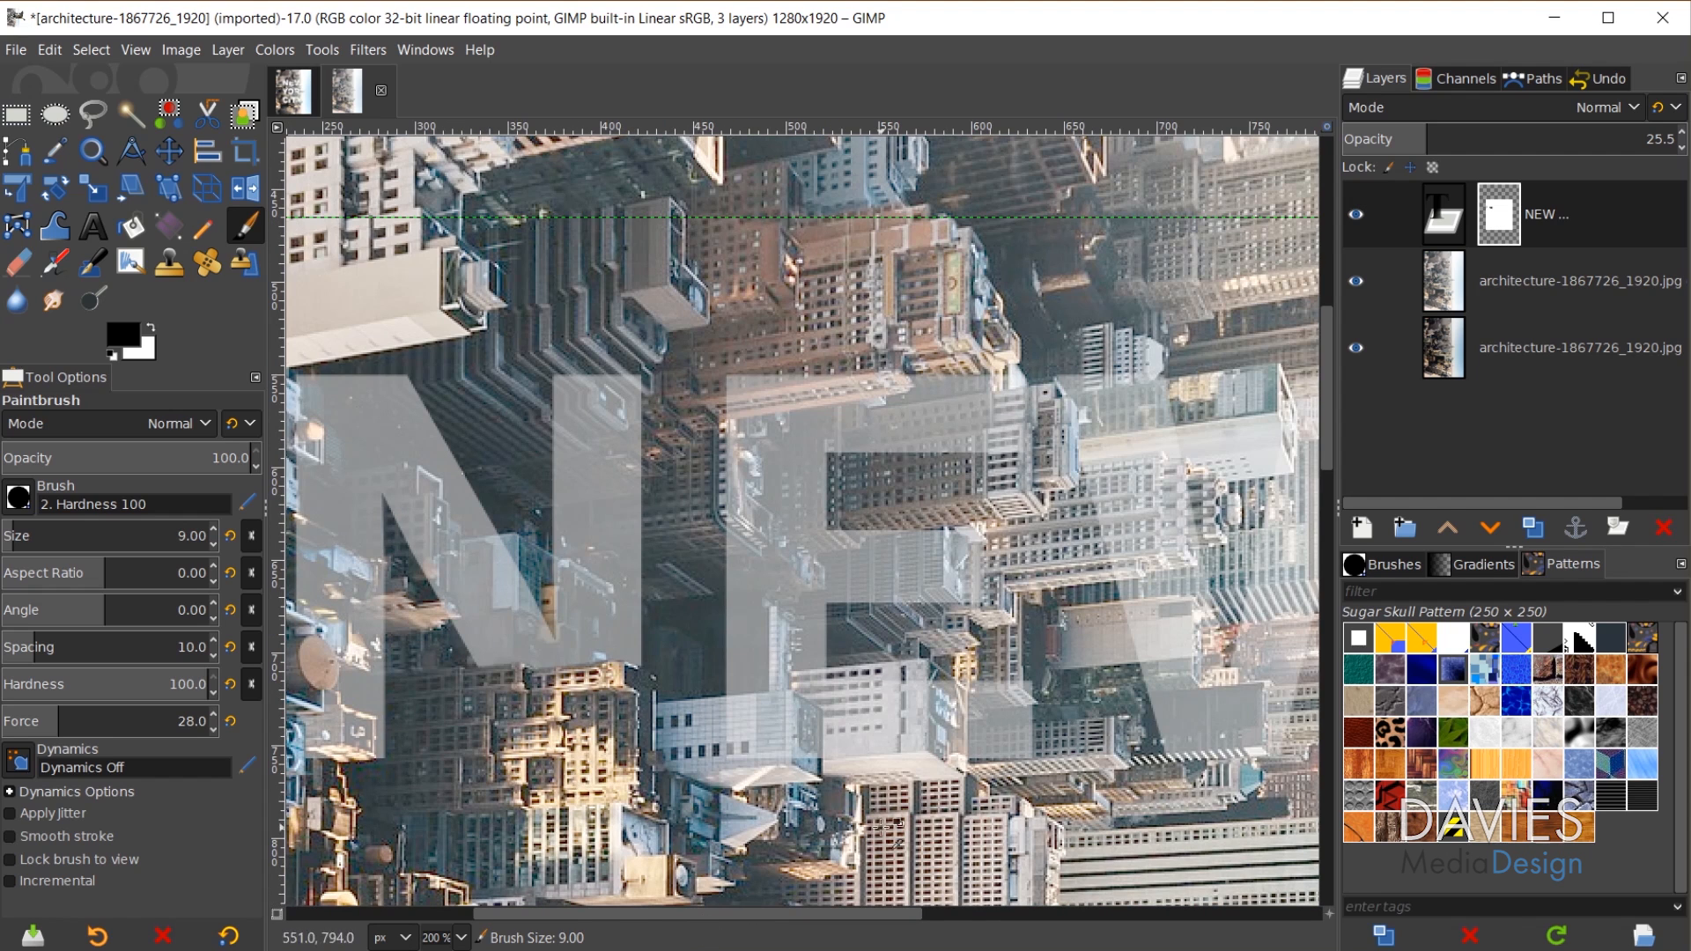
pyautogui.scroll(-1, 879, 828)
pyautogui.moveTo(1462, 139); pyautogui.dragTo(1678, 138)
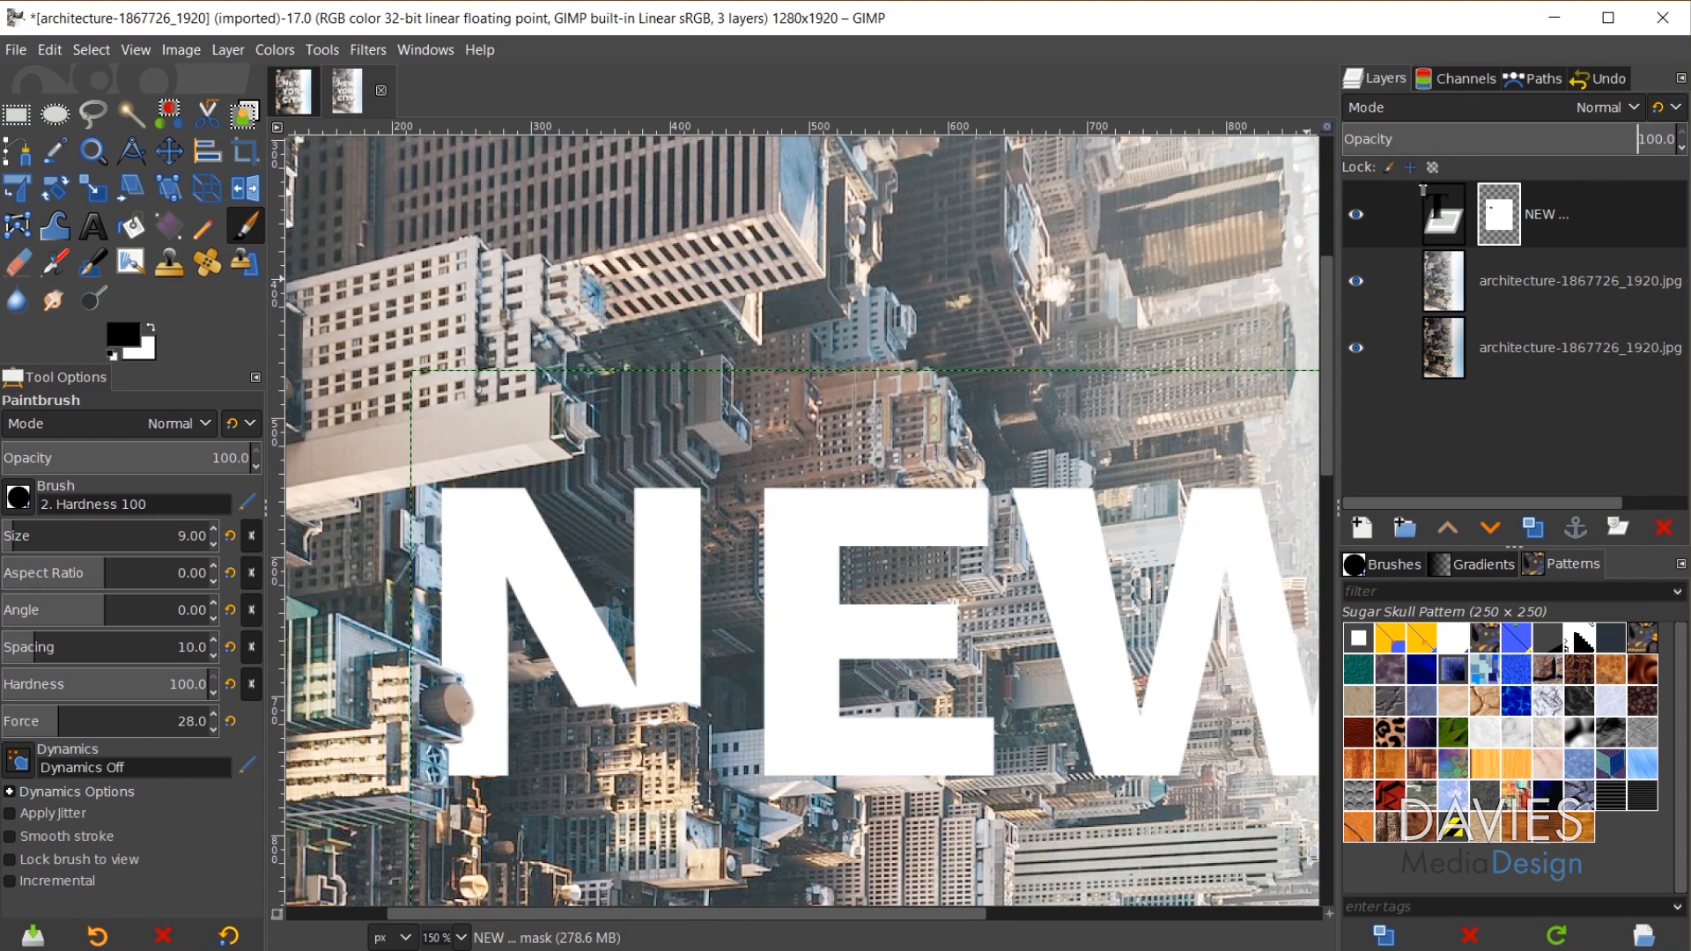
pyautogui.moveTo(1423, 191); pyautogui.dragTo(1506, 127)
pyautogui.scroll(2, 894, 388)
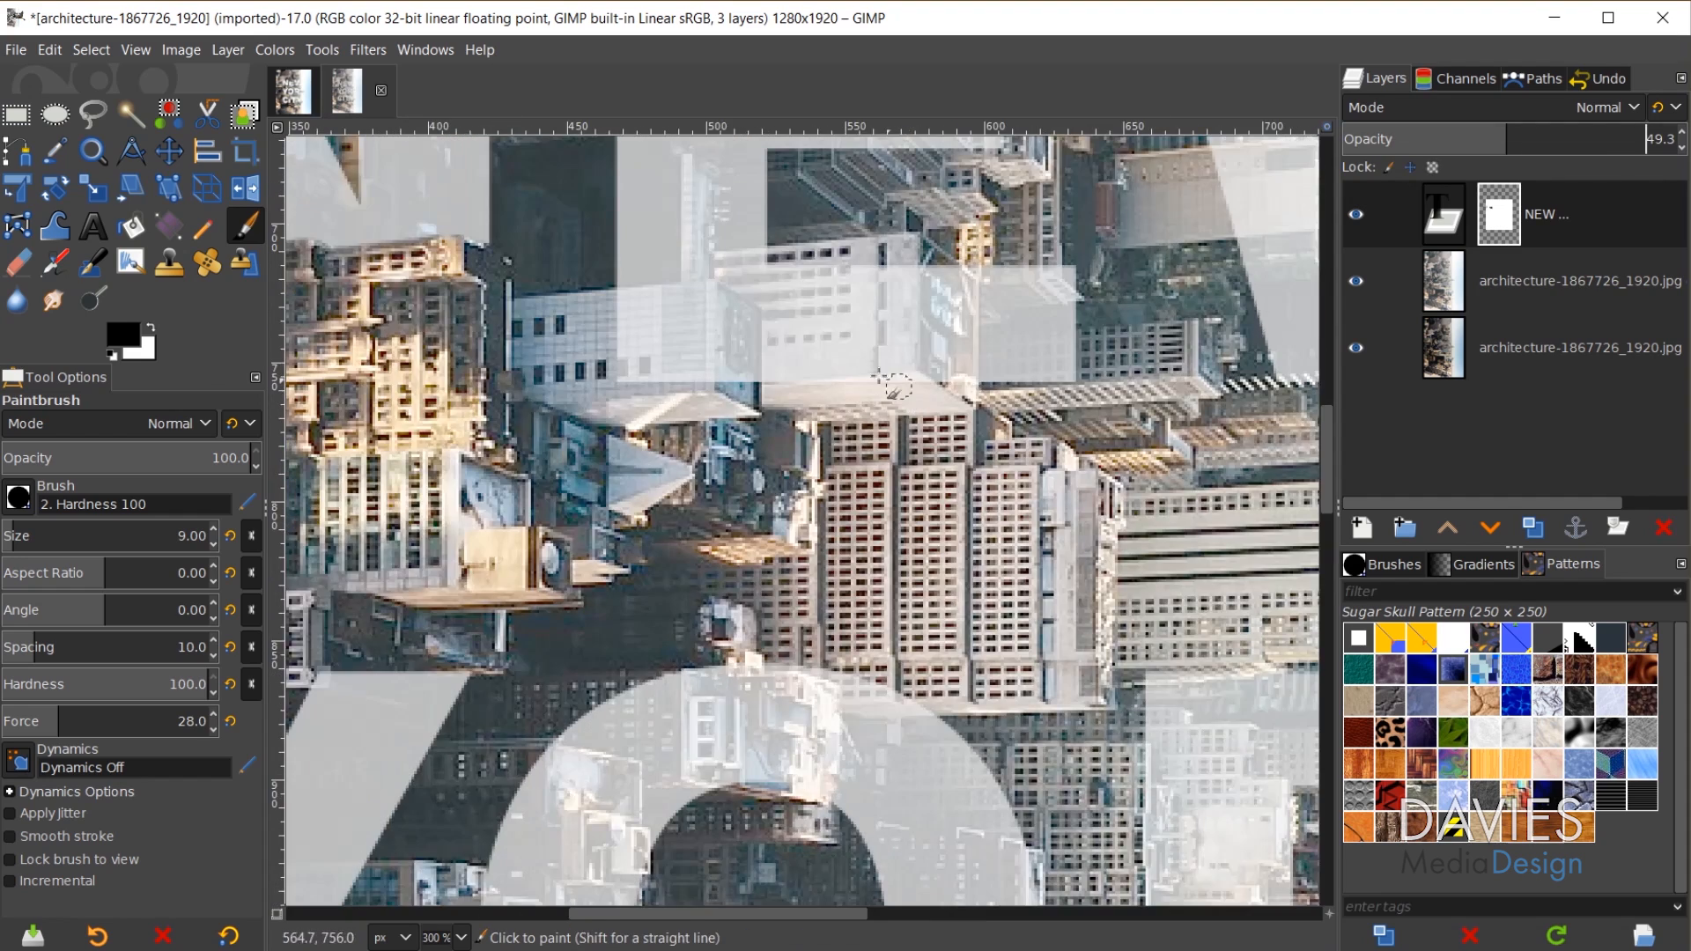
pyautogui.scroll(1, 894, 388)
pyautogui.scroll(-3, 894, 408)
pyautogui.scroll(1, 923, 471)
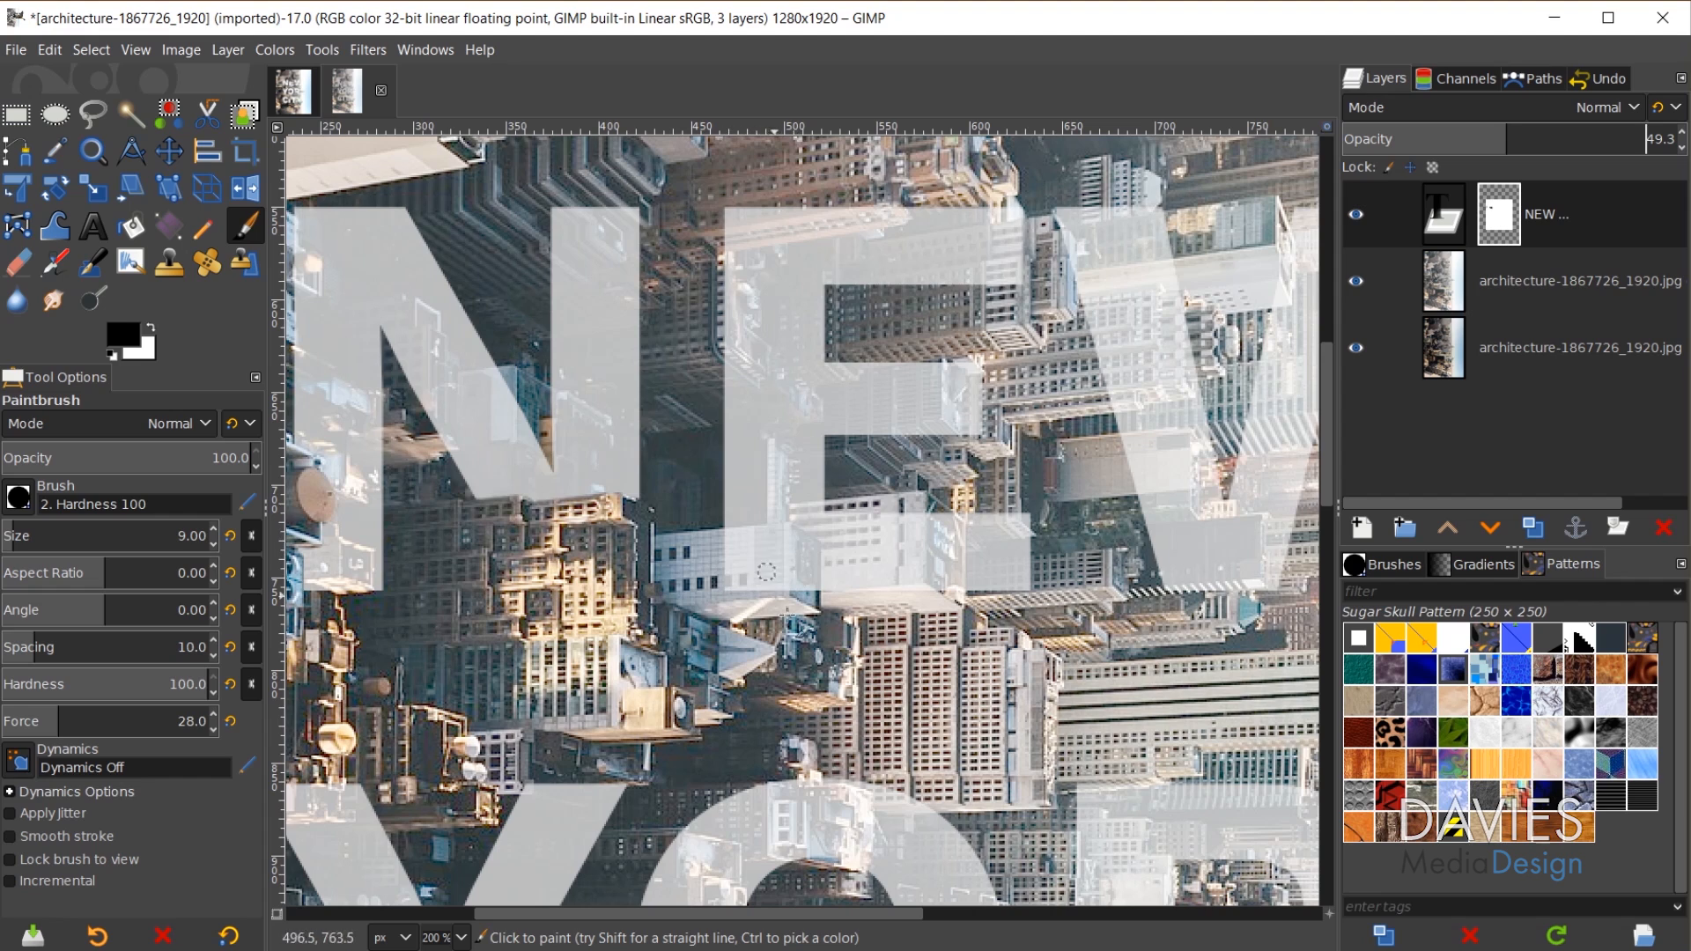
# - Paint a straight black mask line along the top edge of the small white gridded building at the E's lower-left corner
pyautogui.scroll(3, 951, 599)
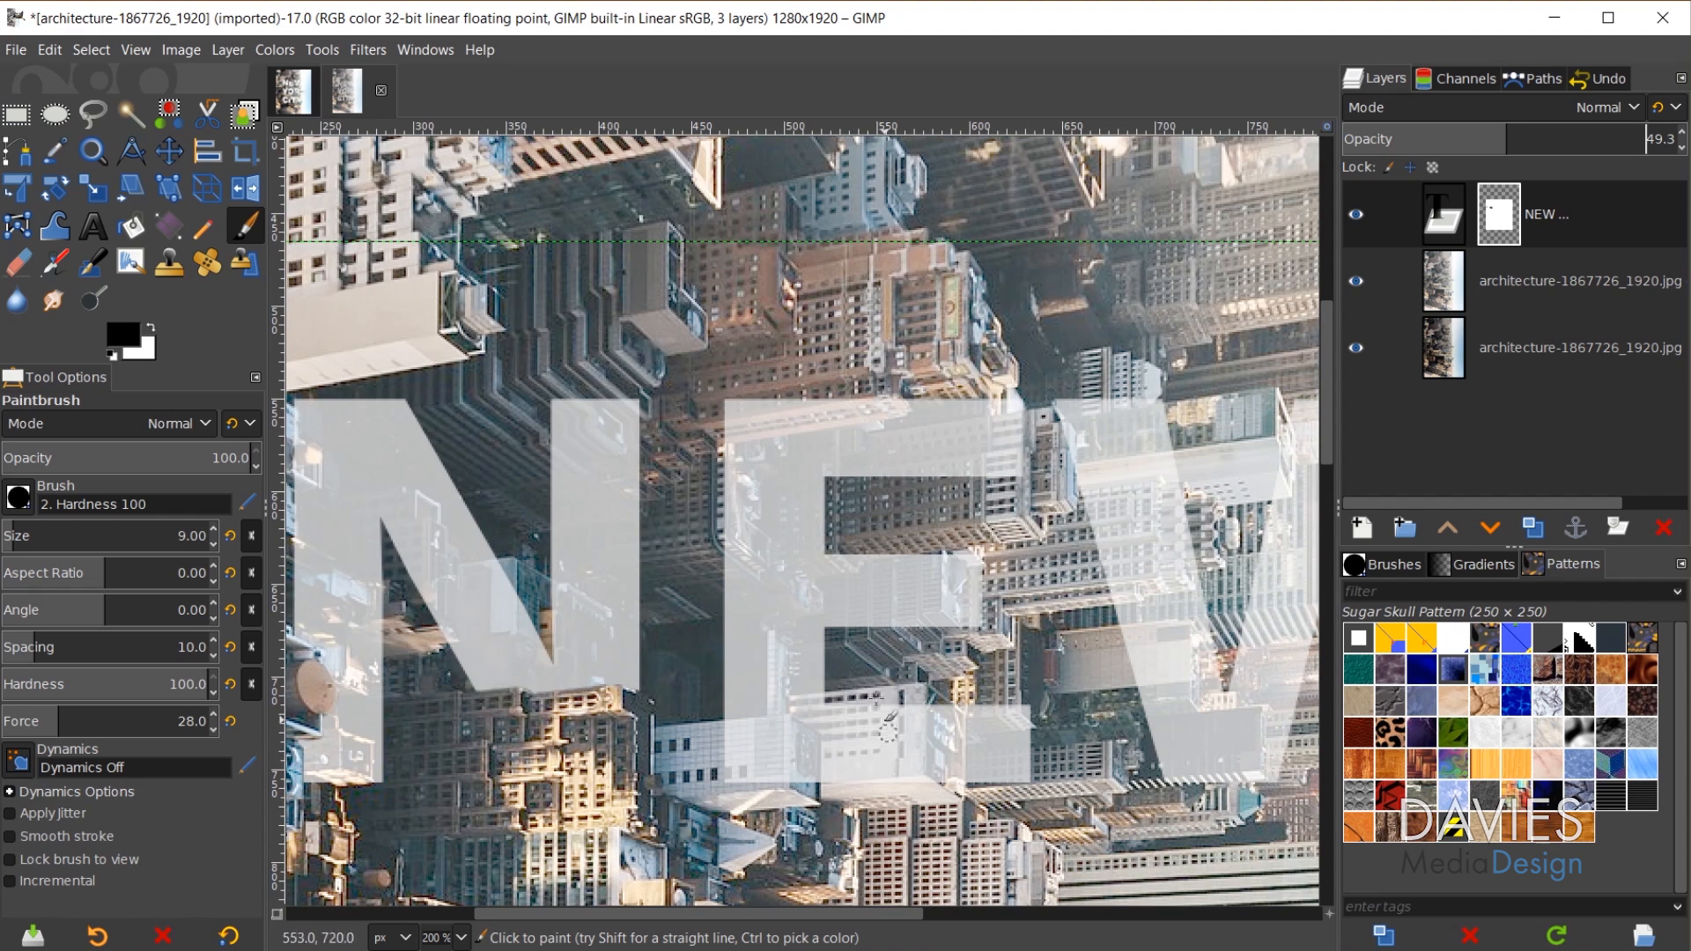
pyautogui.scroll(-2, 887, 728)
pyautogui.scroll(5, 787, 526)
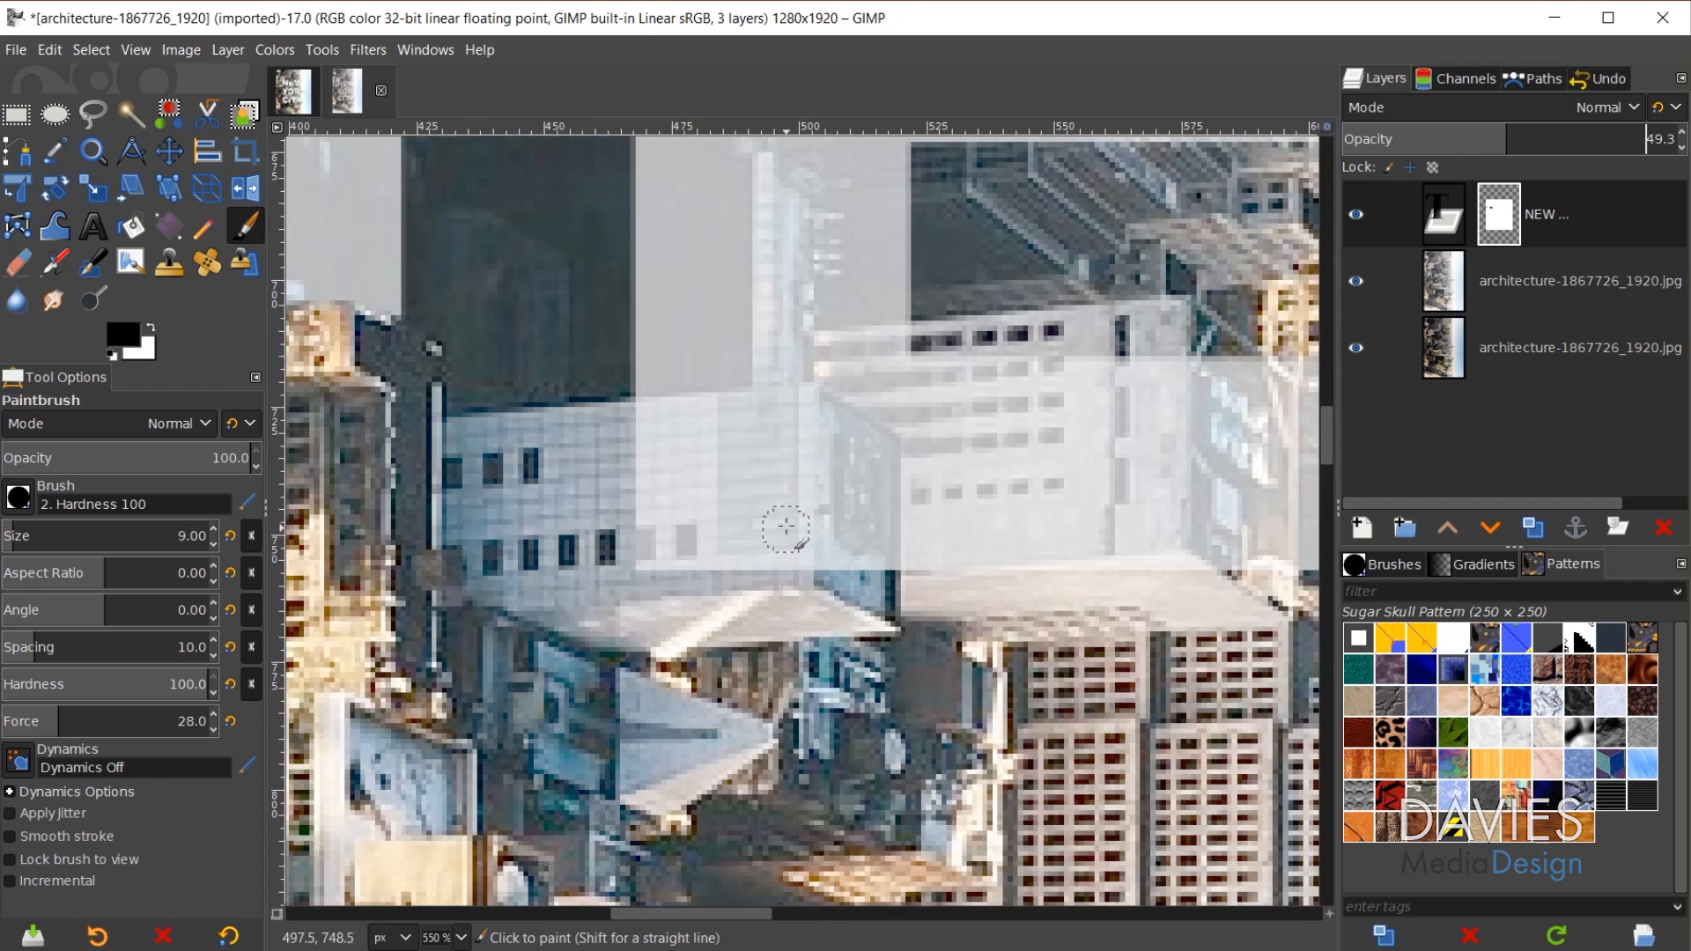
pyautogui.moveTo(679, 564)
pyautogui.mouseDown()
pyautogui.moveTo(728, 524)
pyautogui.moveTo(662, 580)
pyautogui.moveTo(677, 487)
pyautogui.moveTo(638, 491)
pyautogui.moveTo(651, 451)
pyautogui.mouseUp()
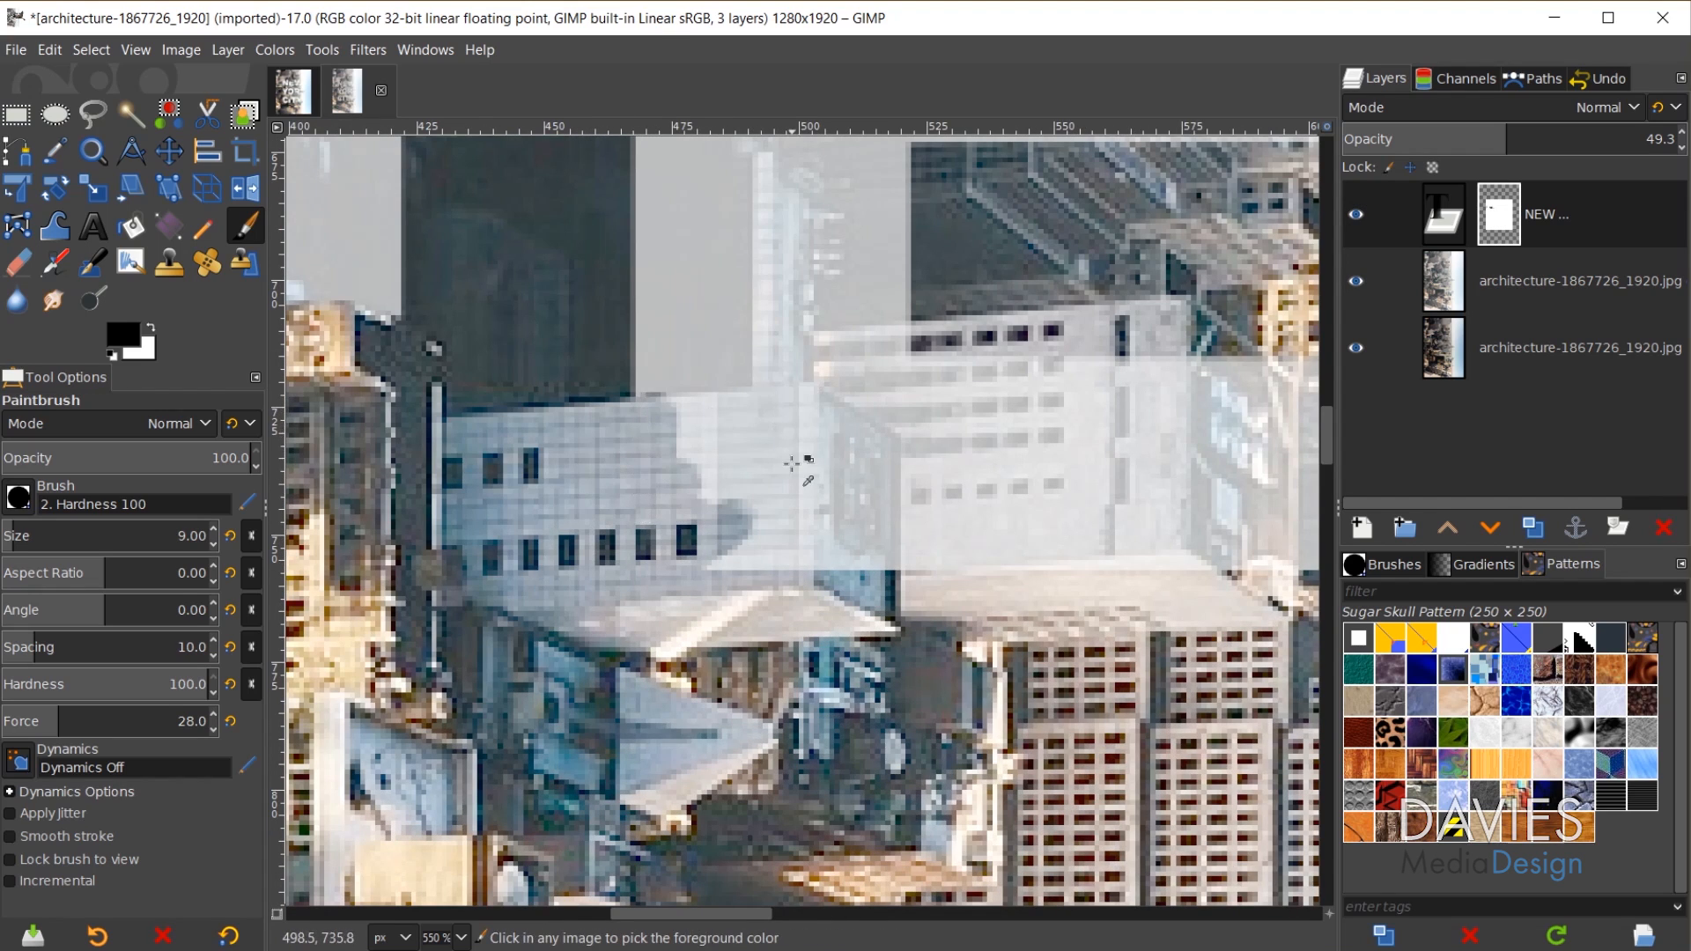
pyautogui.hotkey('ctrl', 'z')
pyautogui.click(635, 419)
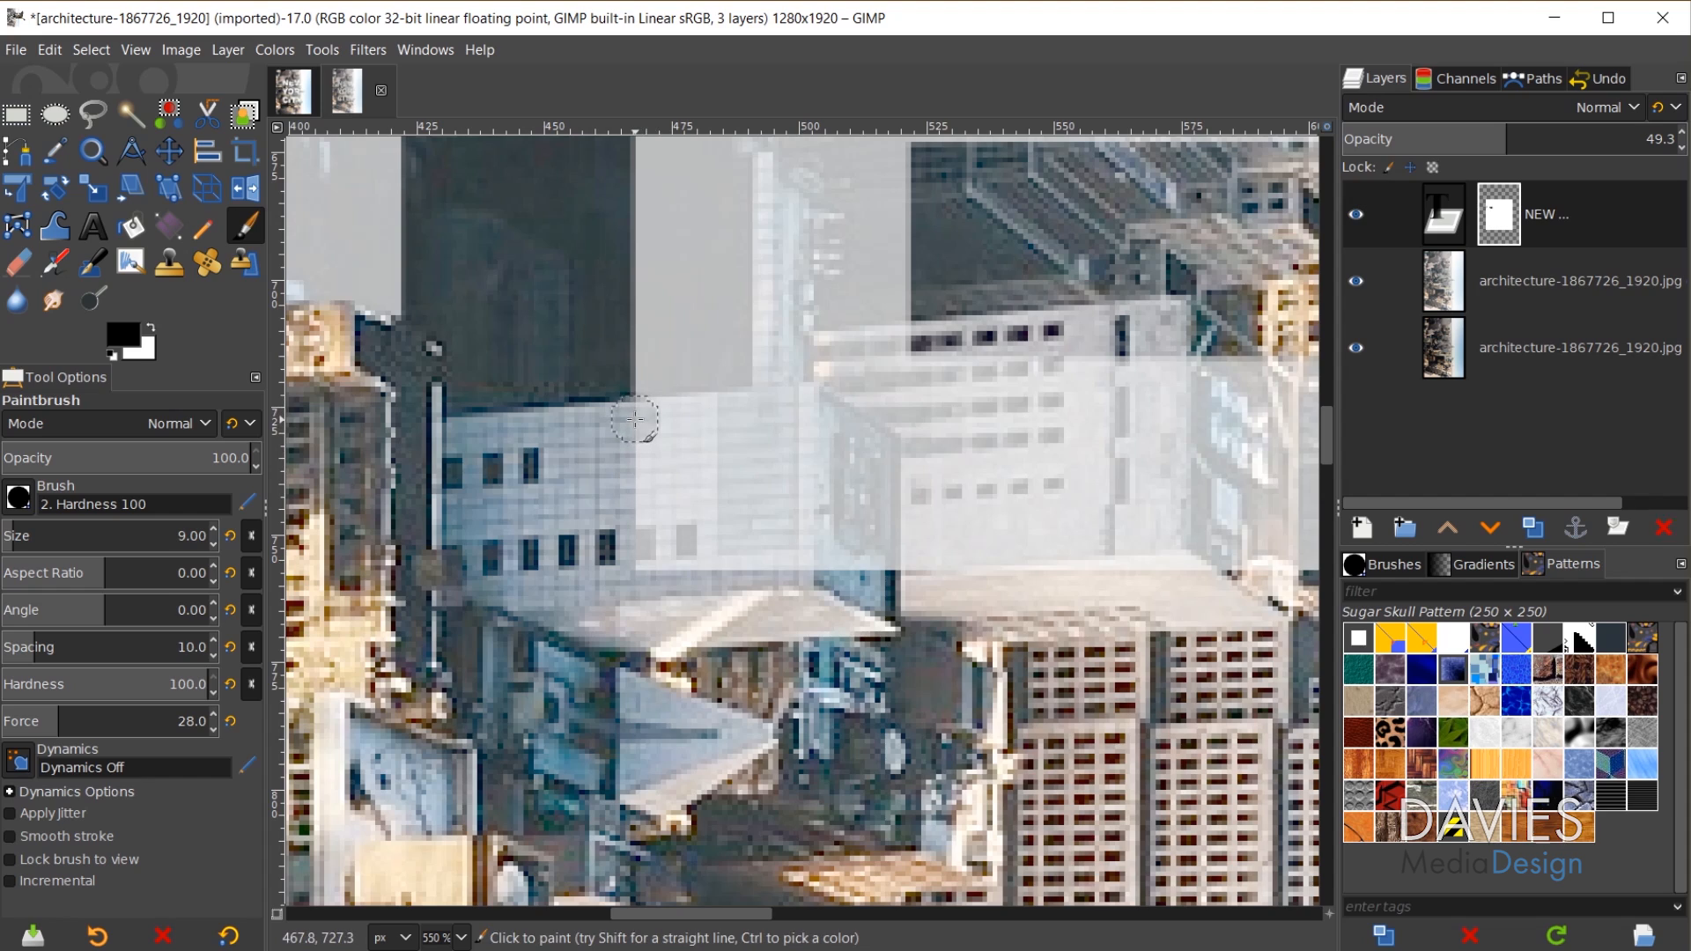
pyautogui.keyDown('shift'); pyautogui.click(805, 403); pyautogui.keyUp('shift')
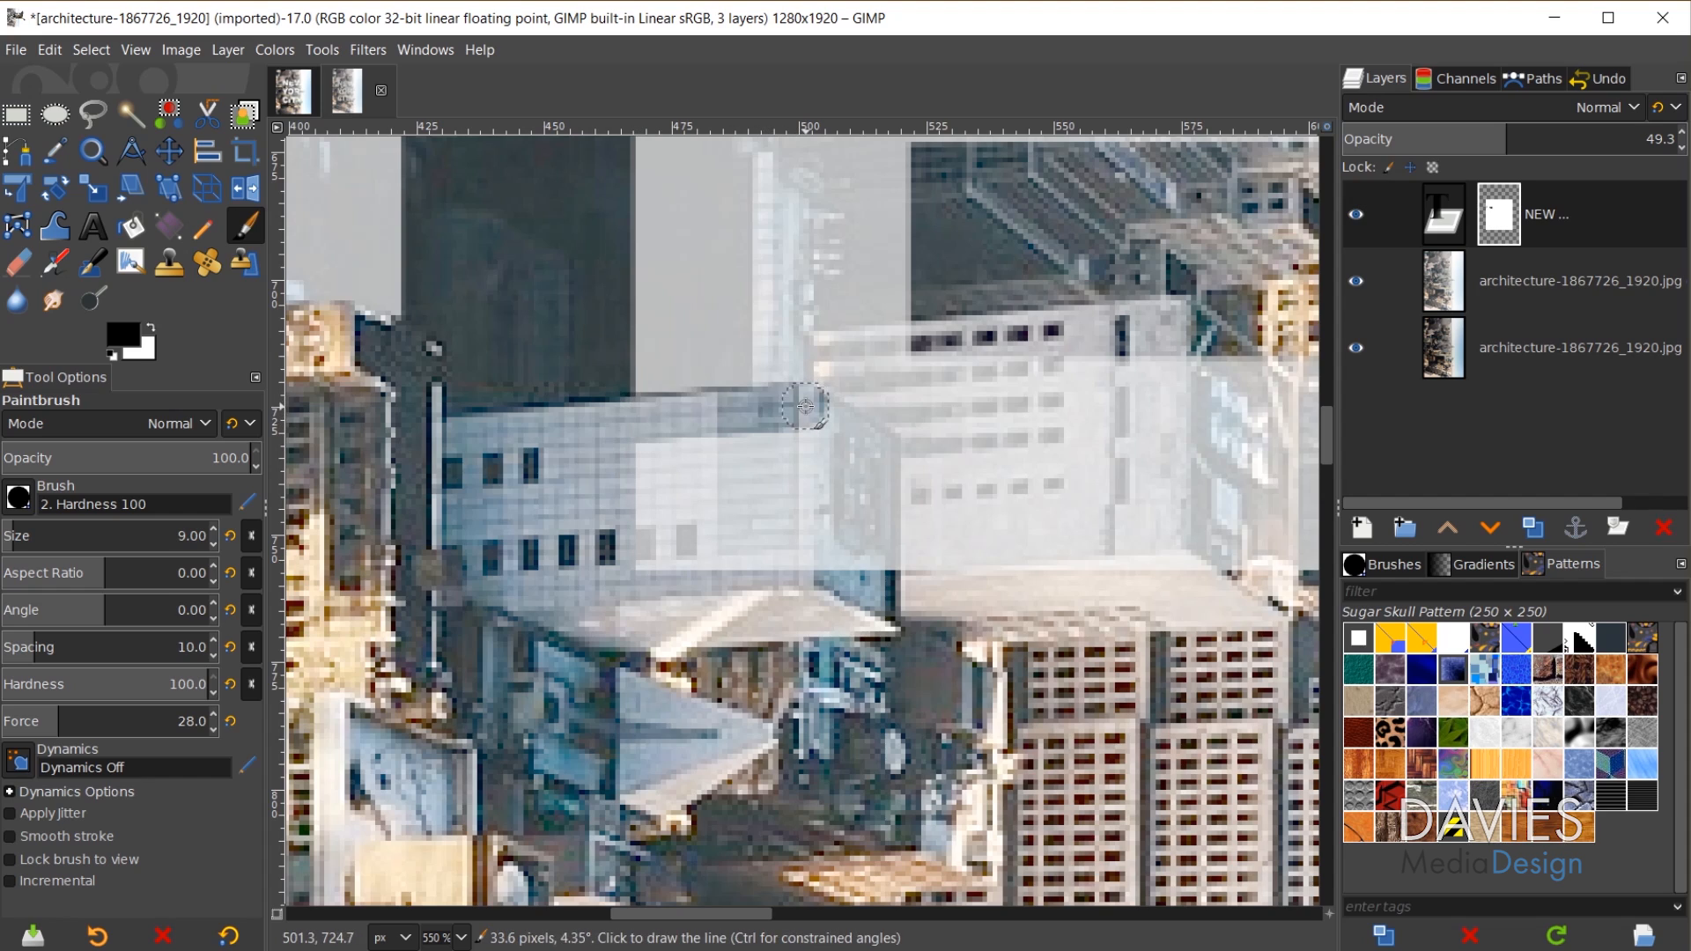
# - Mask the E off the rest of the white gridded building's facade and its dark bluish end face
pyautogui.moveTo(716, 491)
pyautogui.mouseDown()
pyautogui.moveTo(610, 484)
pyautogui.moveTo(549, 614)
pyautogui.moveTo(701, 517)
pyautogui.moveTo(713, 577)
pyautogui.moveTo(721, 471)
pyautogui.moveTo(742, 445)
pyautogui.moveTo(776, 539)
pyautogui.moveTo(757, 557)
pyautogui.moveTo(878, 566)
pyautogui.mouseUp()
pyautogui.keyDown('shift'); pyautogui.click(881, 449); pyautogui.keyUp('shift')
pyautogui.moveTo(882, 449)
pyautogui.mouseDown()
pyautogui.moveTo(800, 405)
pyautogui.moveTo(785, 483)
pyautogui.moveTo(854, 507)
pyautogui.mouseUp()
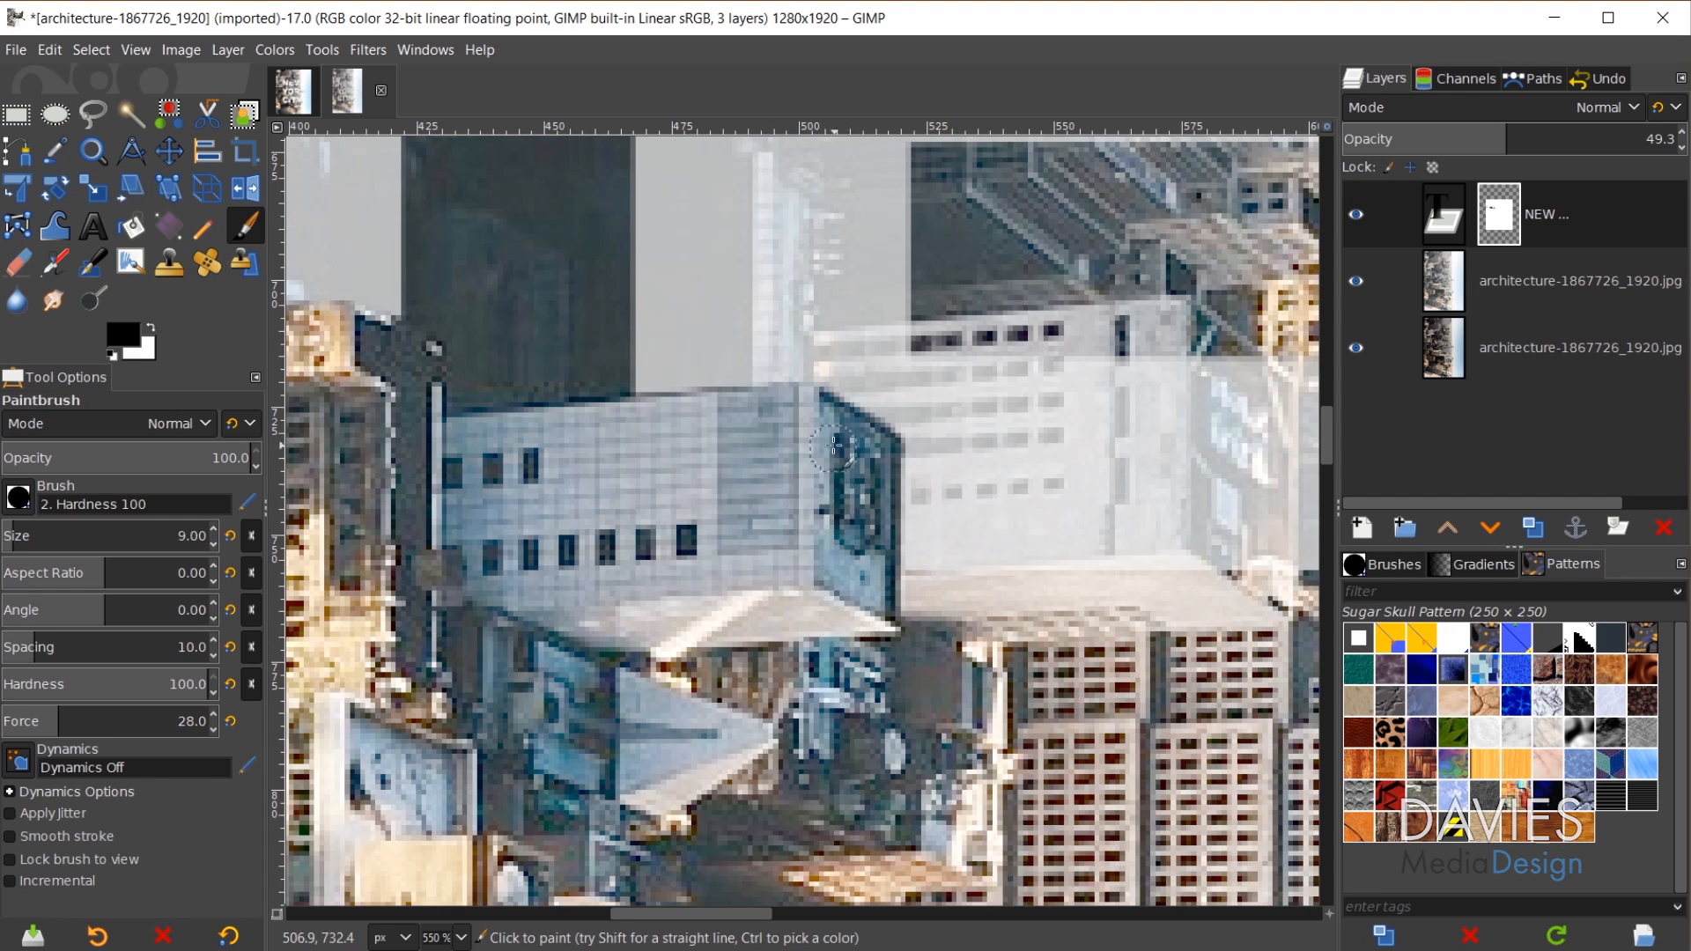
# - Mask the W's left stroke off the upper and lower edges of the long gray windowed tower crossing it
pyautogui.press('1')
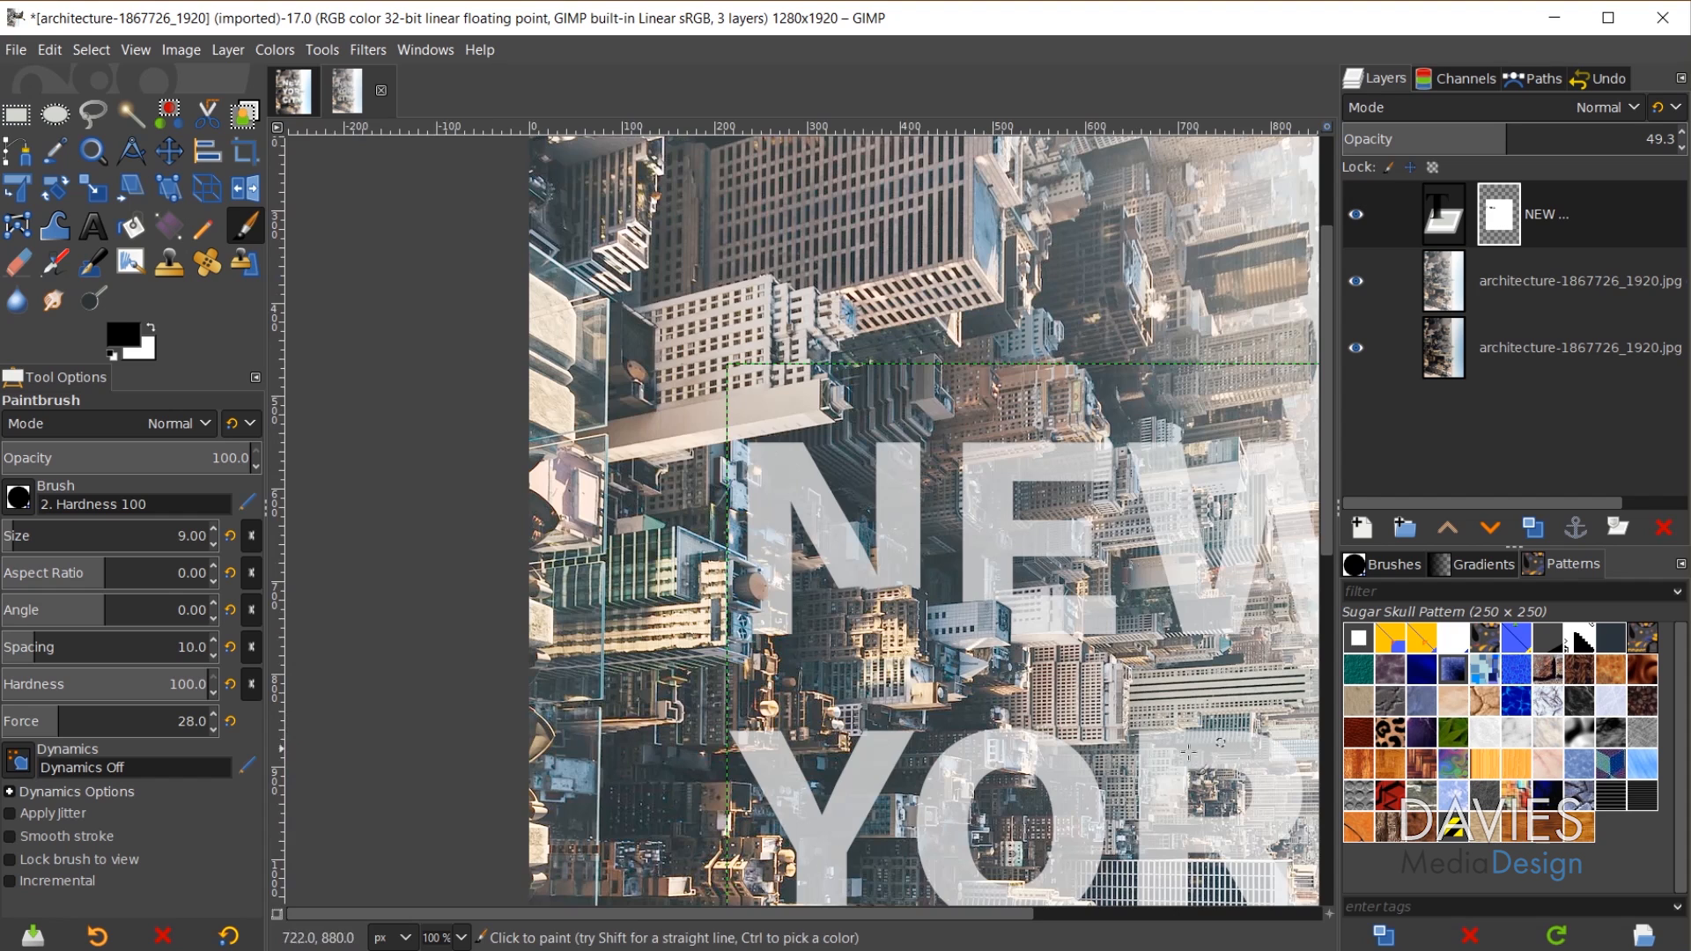
pyautogui.moveTo(891, 913); pyautogui.dragTo(1004, 913)
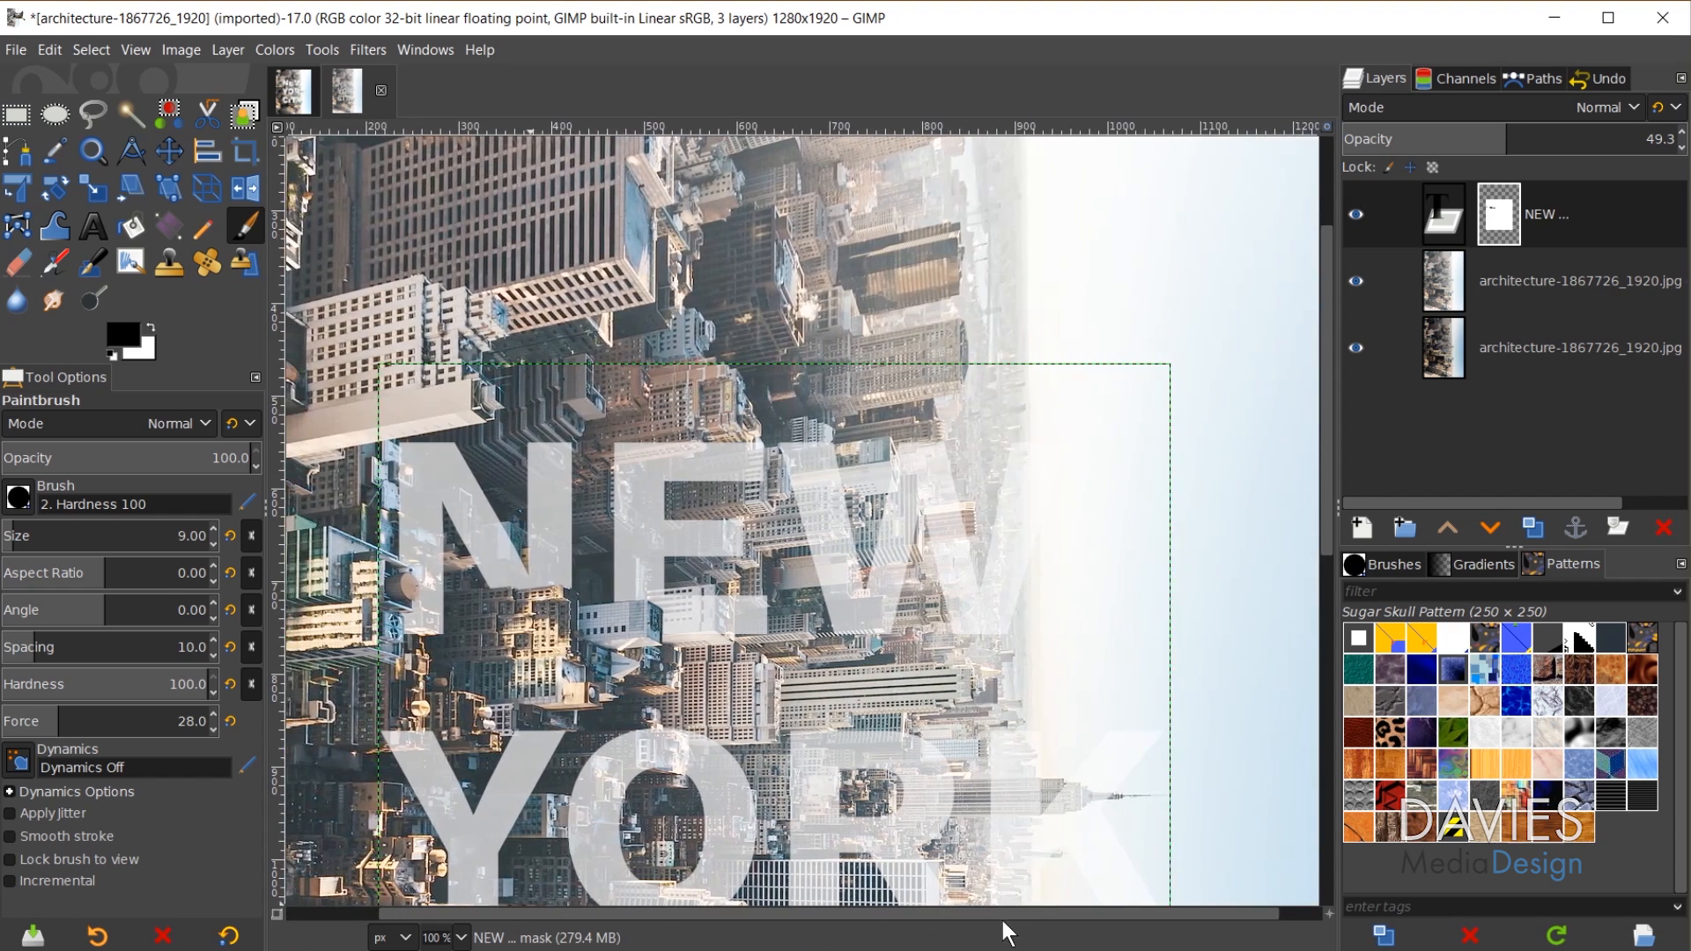
pyautogui.scroll(3, 857, 554)
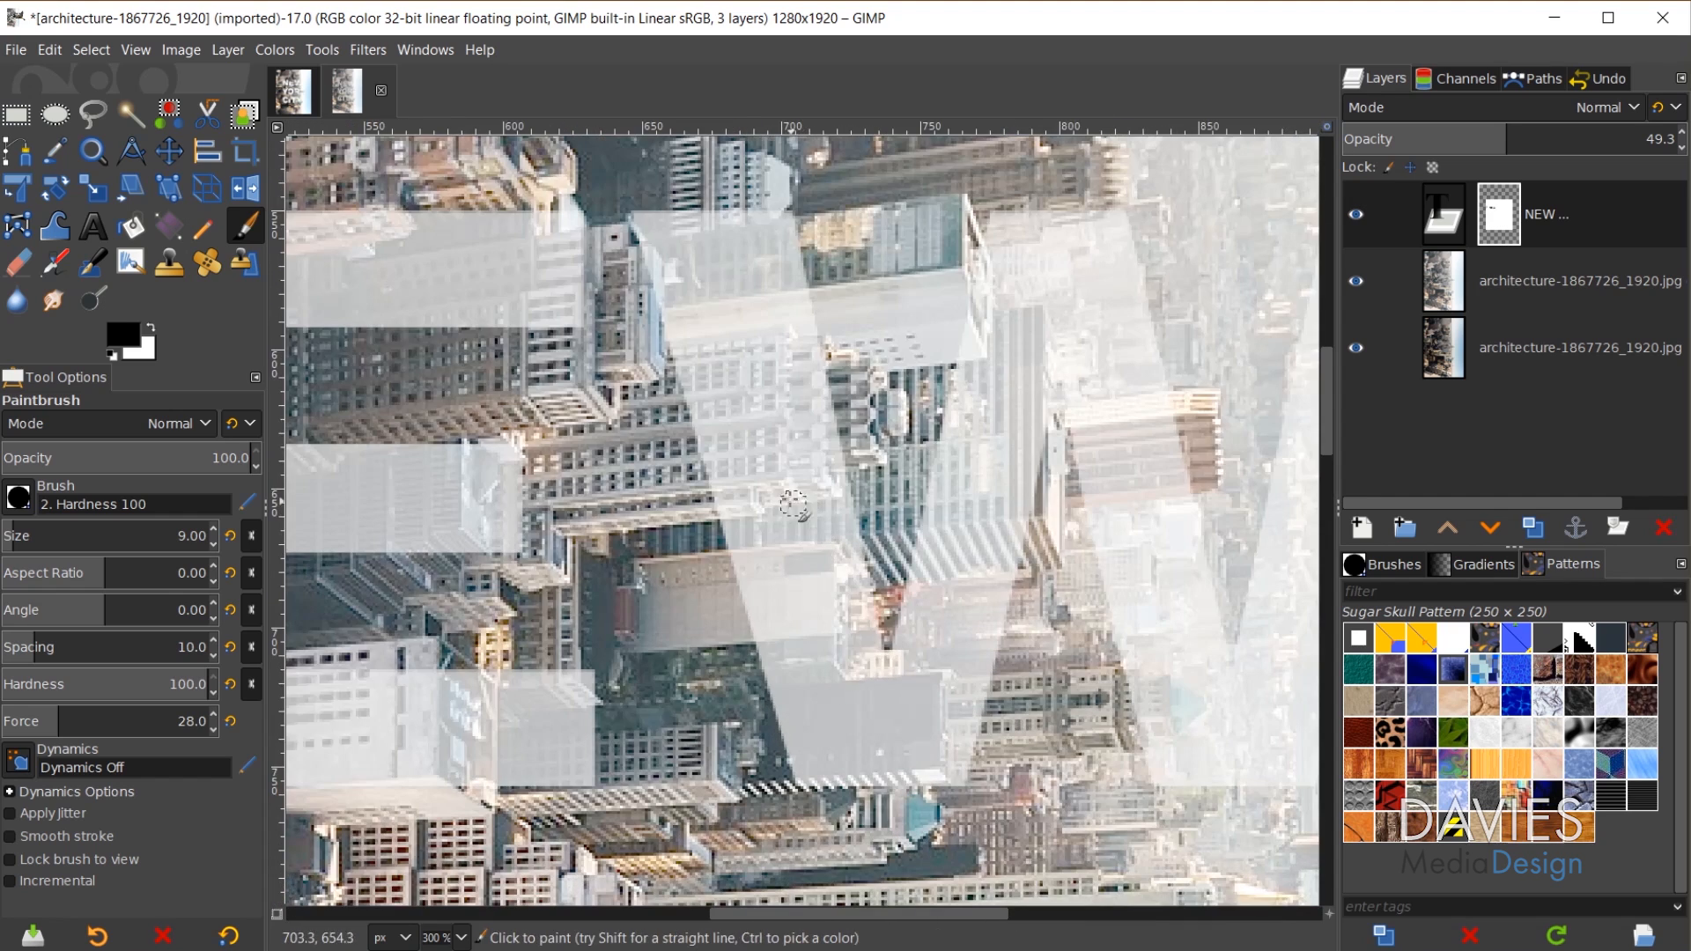
pyautogui.scroll(3, 642, 455)
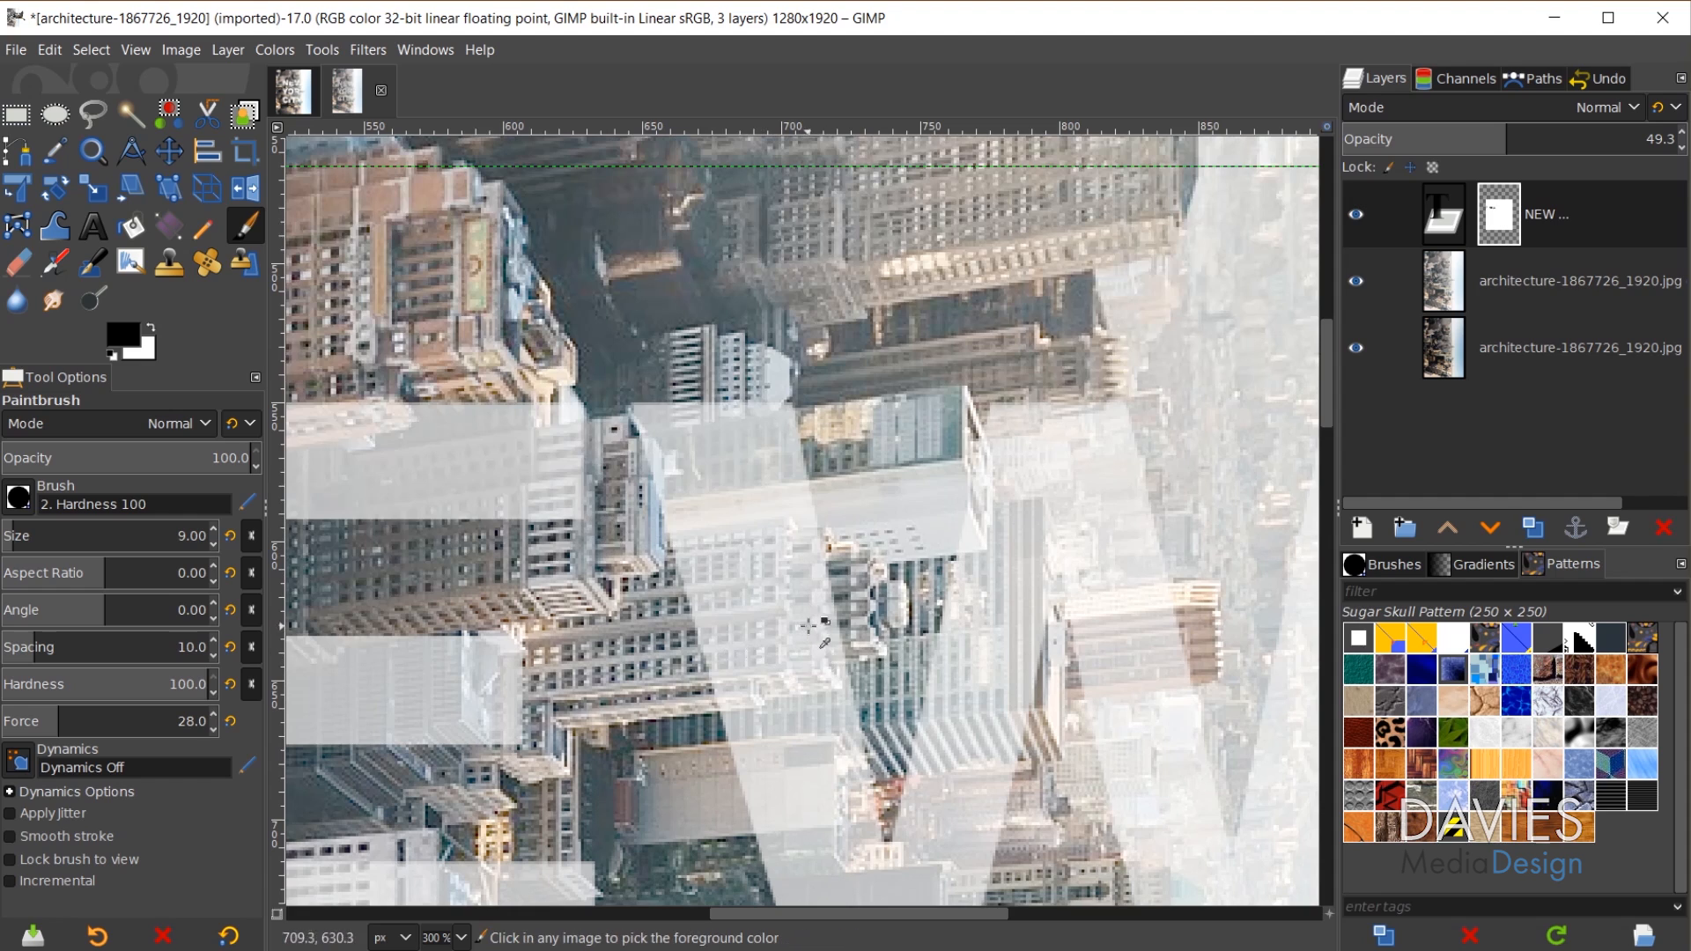
pyautogui.scroll(1, 627, 568)
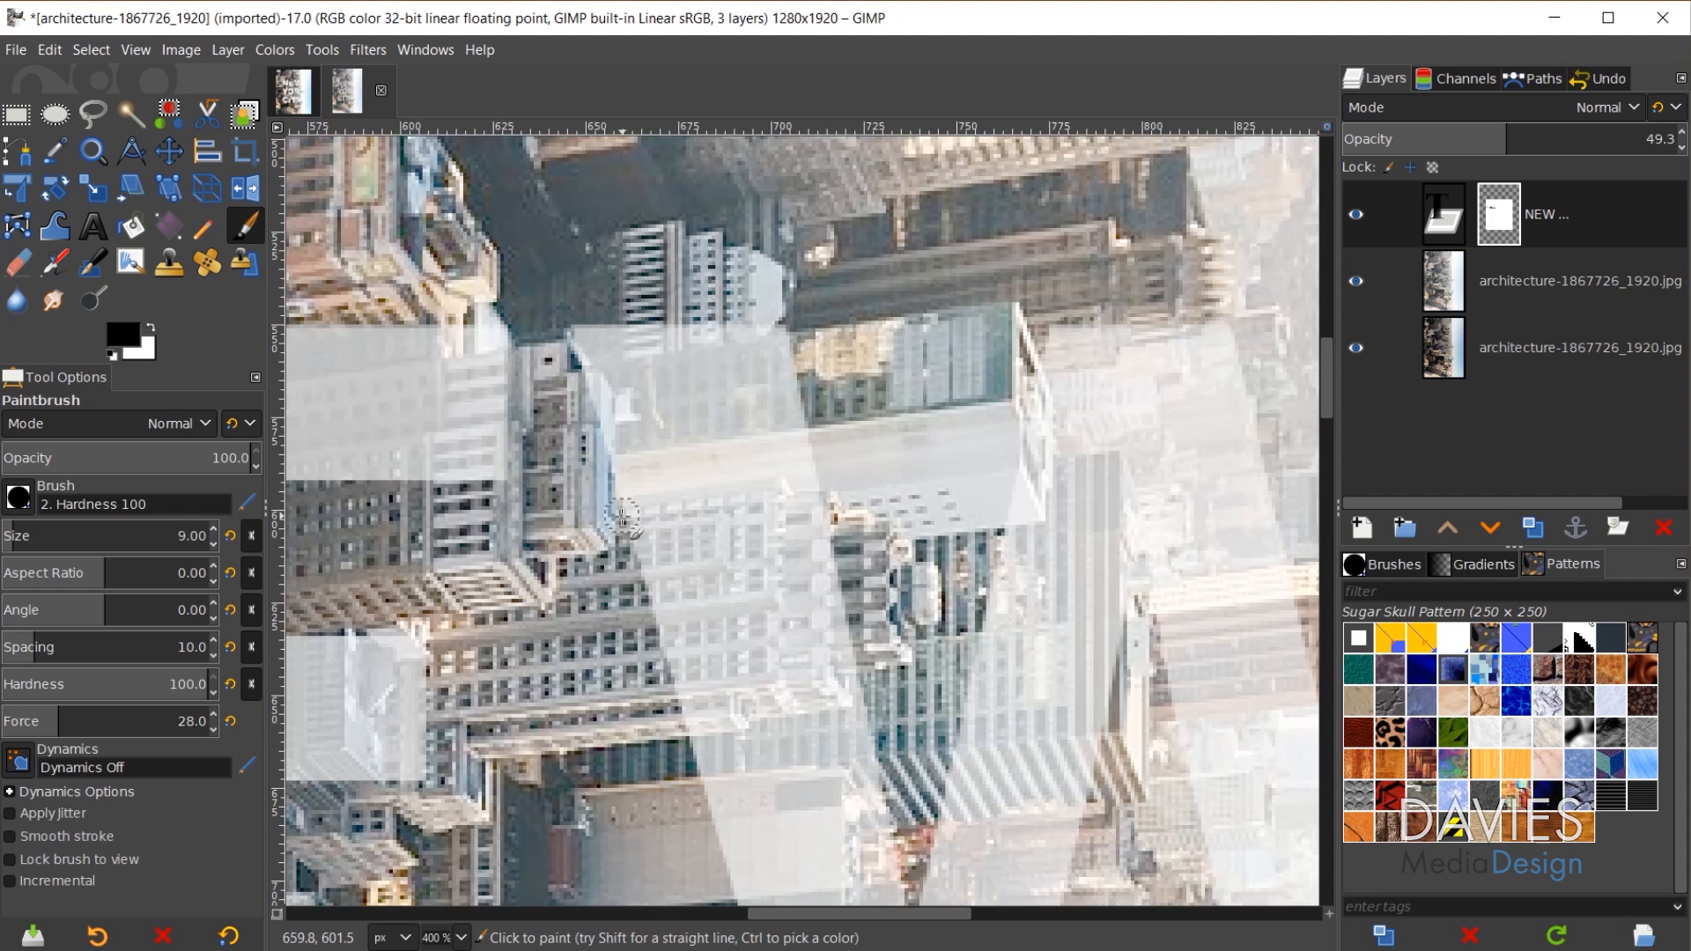
pyautogui.moveTo(623, 517)
pyautogui.mouseDown()
pyautogui.moveTo(779, 482)
pyautogui.moveTo(772, 500)
pyautogui.moveTo(818, 507)
pyautogui.mouseUp()
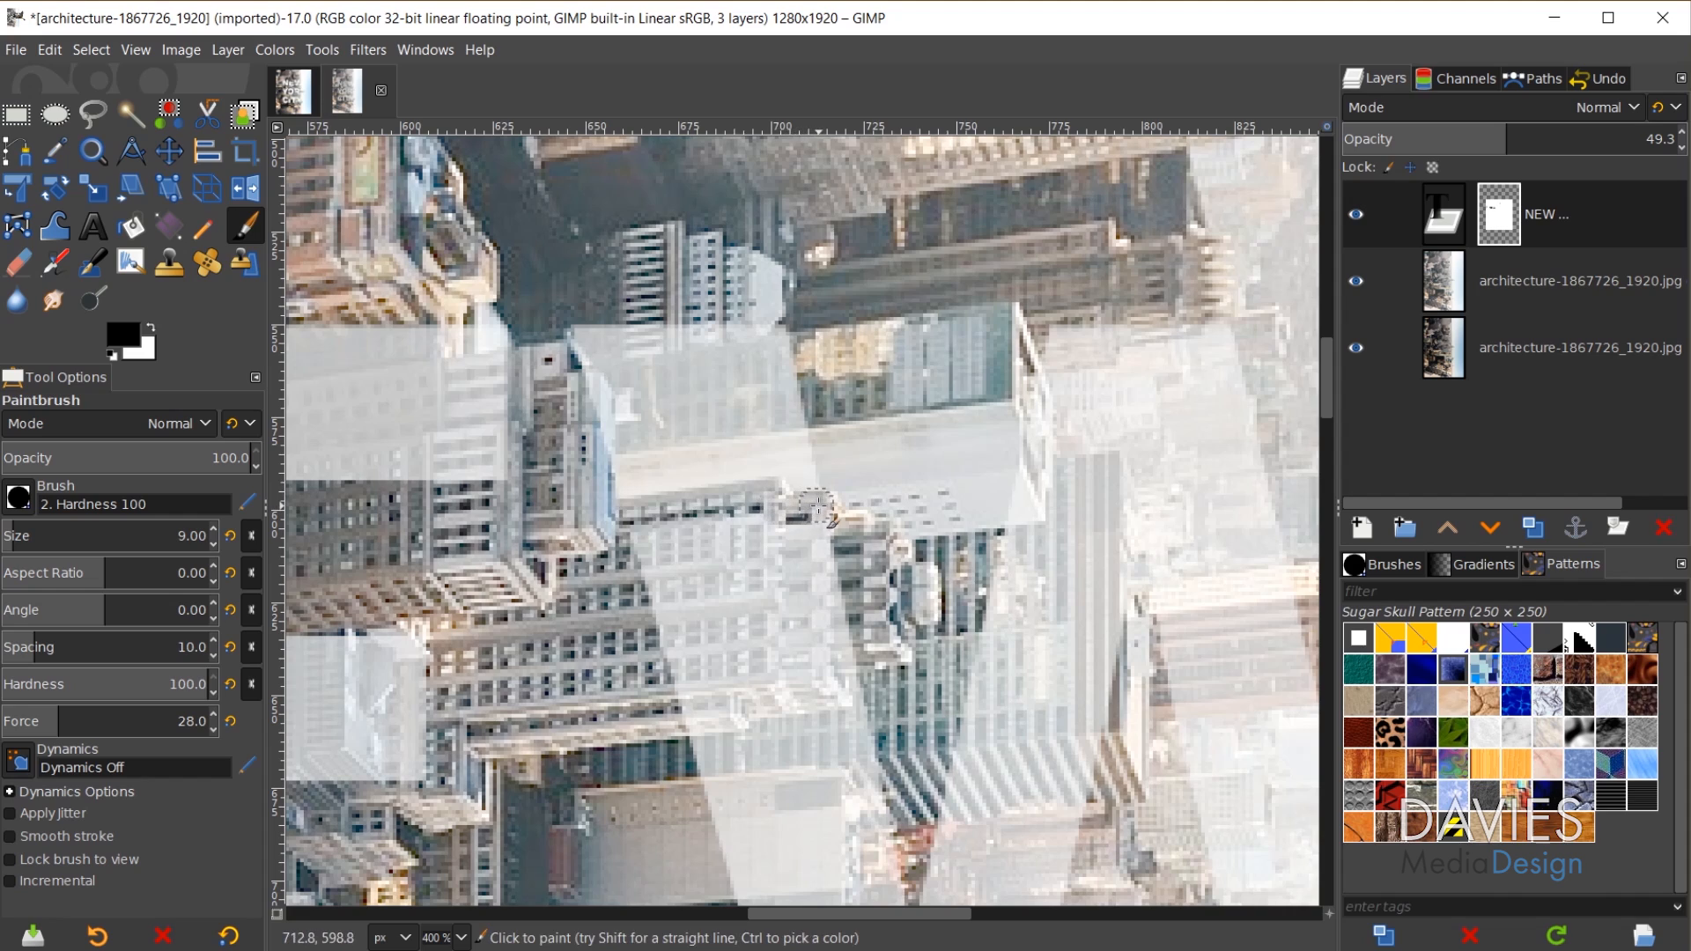
pyautogui.click(676, 721)
pyautogui.keyDown('shift'); pyautogui.click(740, 709); pyautogui.keyUp('shift')
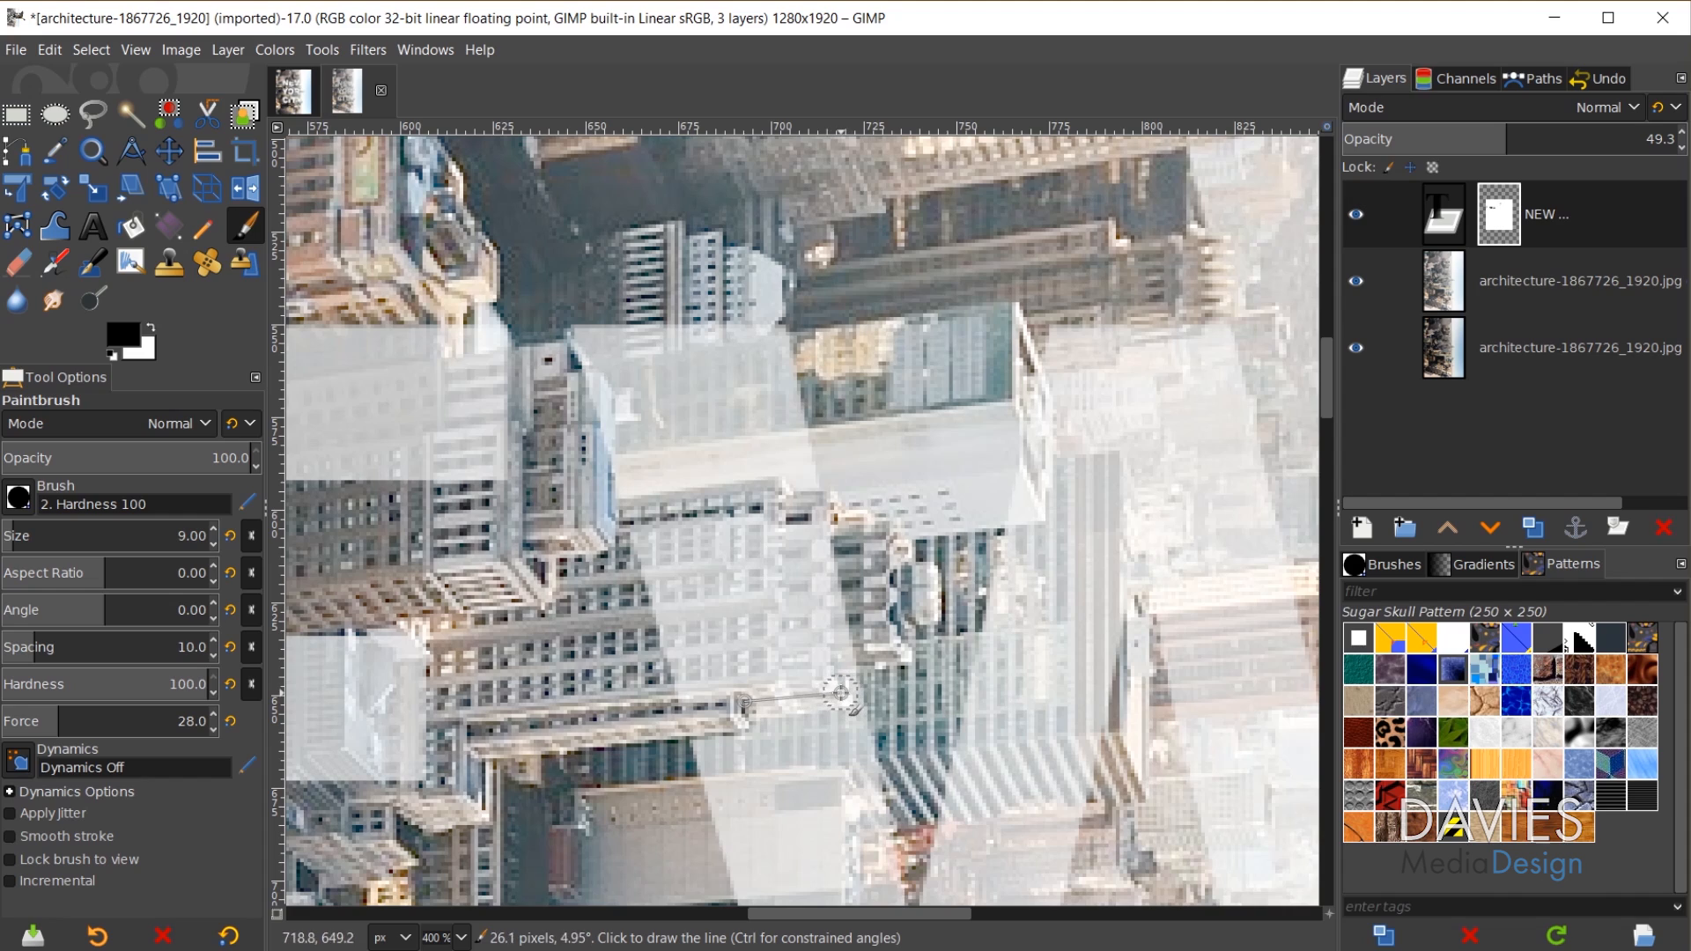
pyautogui.keyDown('shift'); pyautogui.click(841, 693); pyautogui.keyUp('shift')
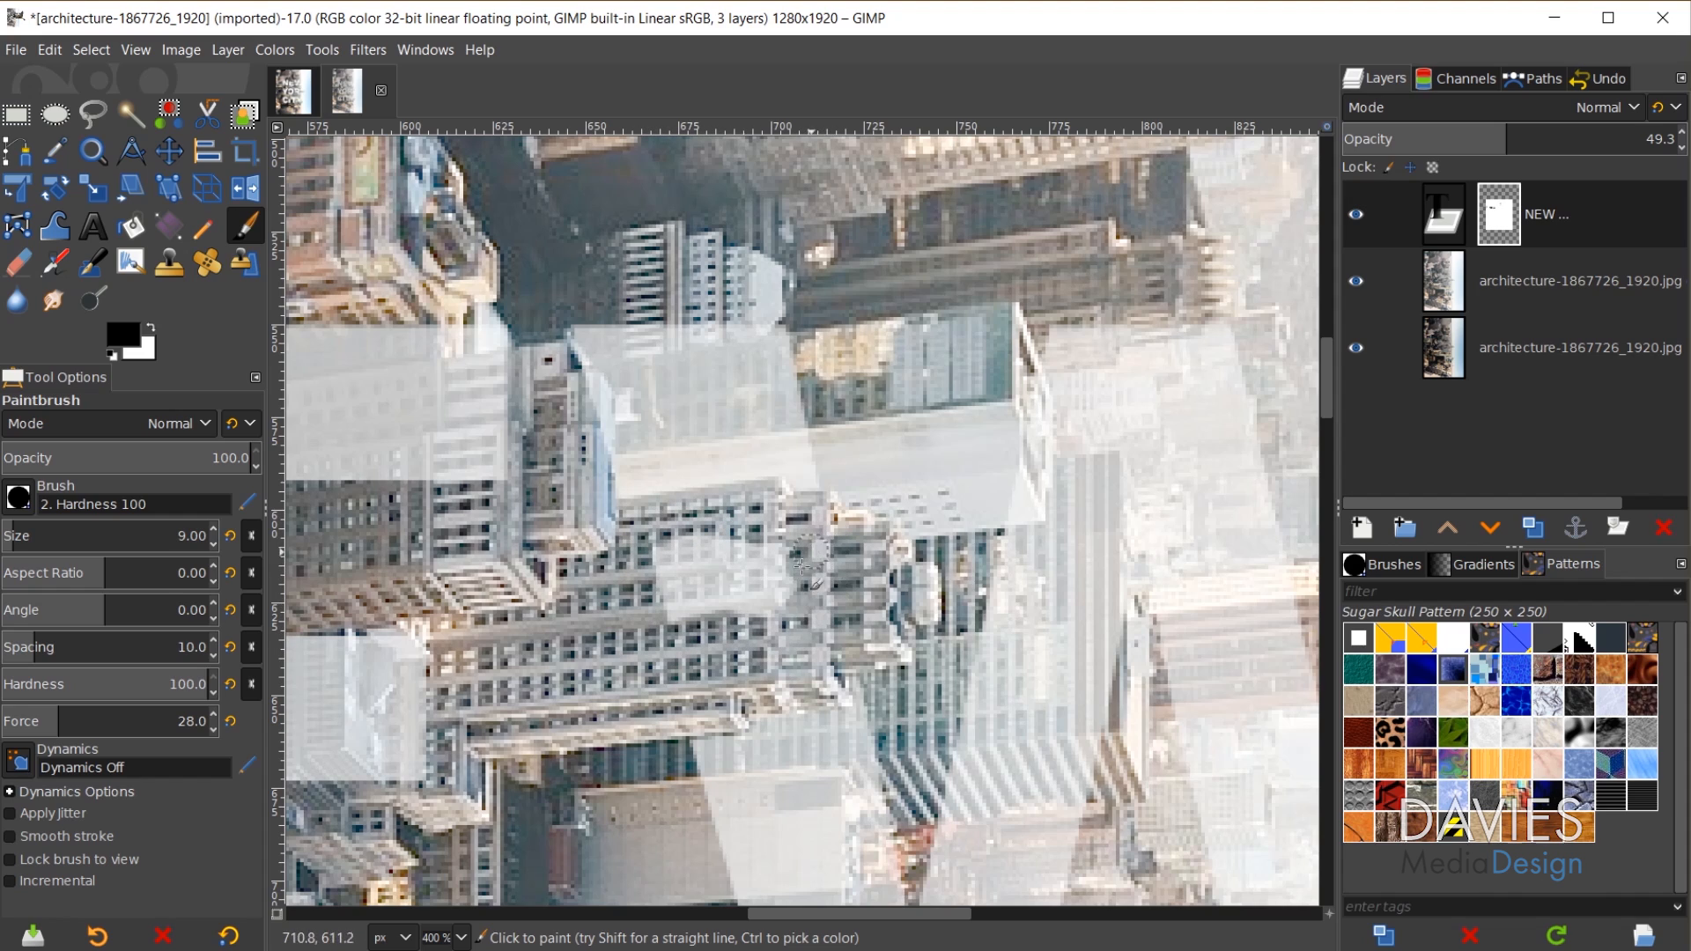
# - Enlarge the Paintbrush to 15 and paint the mask black over the remaining facade of the gray windowed tower
pyautogui.press(']')
pyautogui.press(']')
pyautogui.press(']')
pyautogui.press(']')
pyautogui.press(']')
pyautogui.press(']')
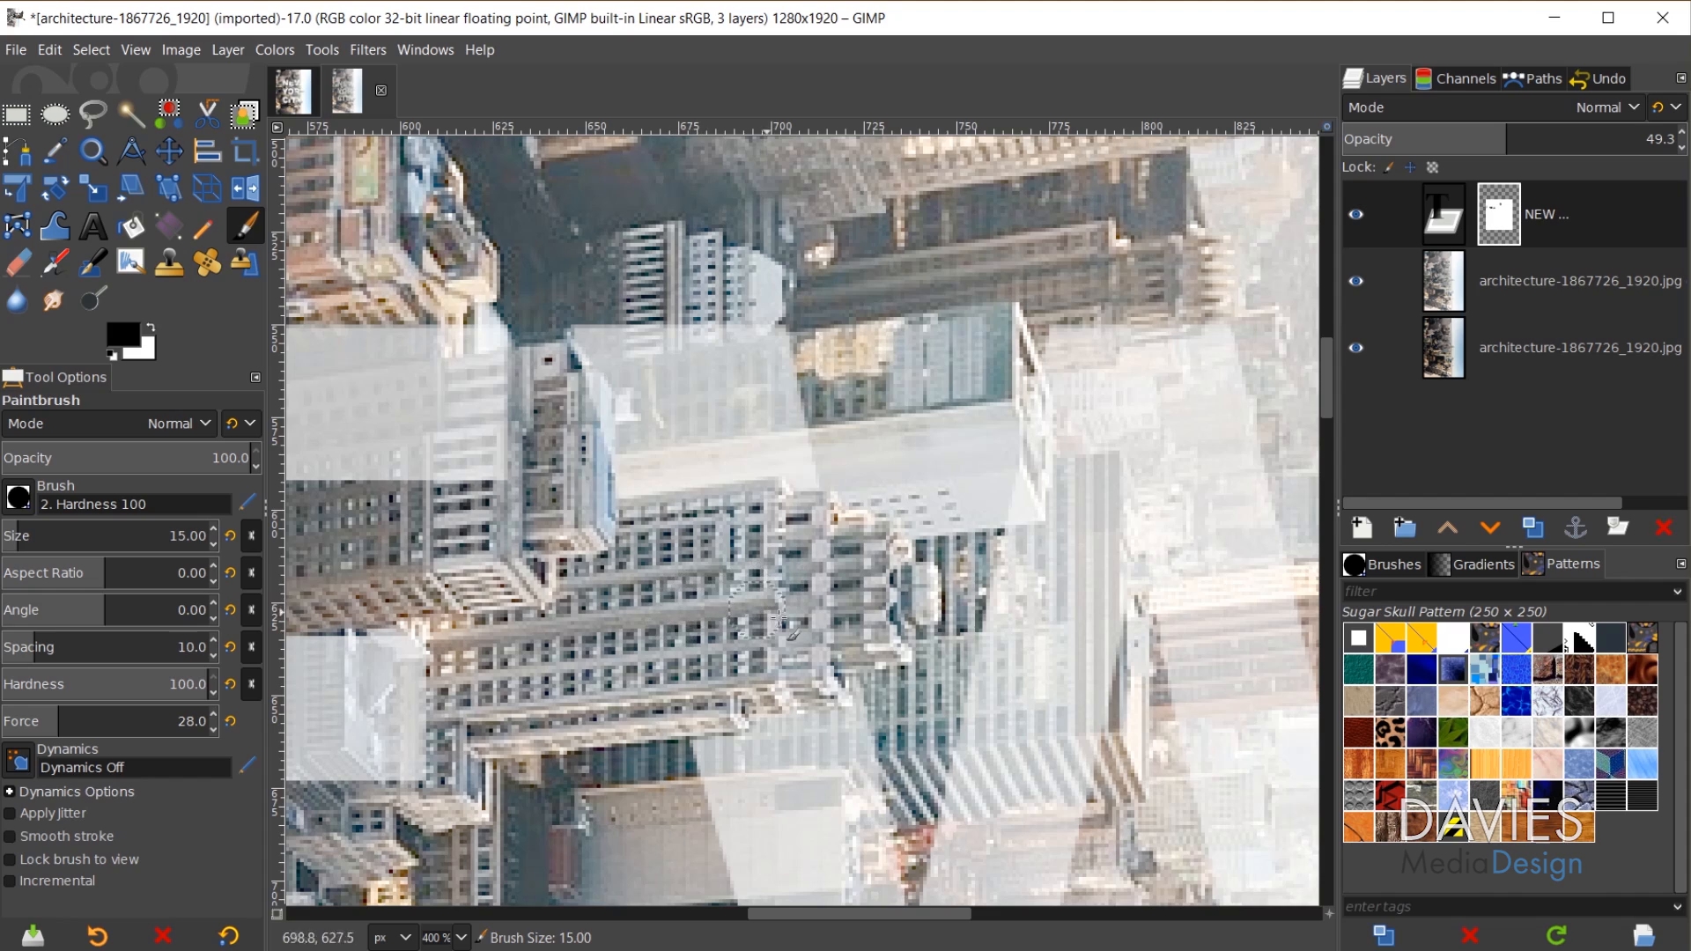
# - Reduce the Paintbrush to 9 and mask the W off the narrow end face of the white building near the letter's top
pyautogui.scroll(-4, 1064, 607)
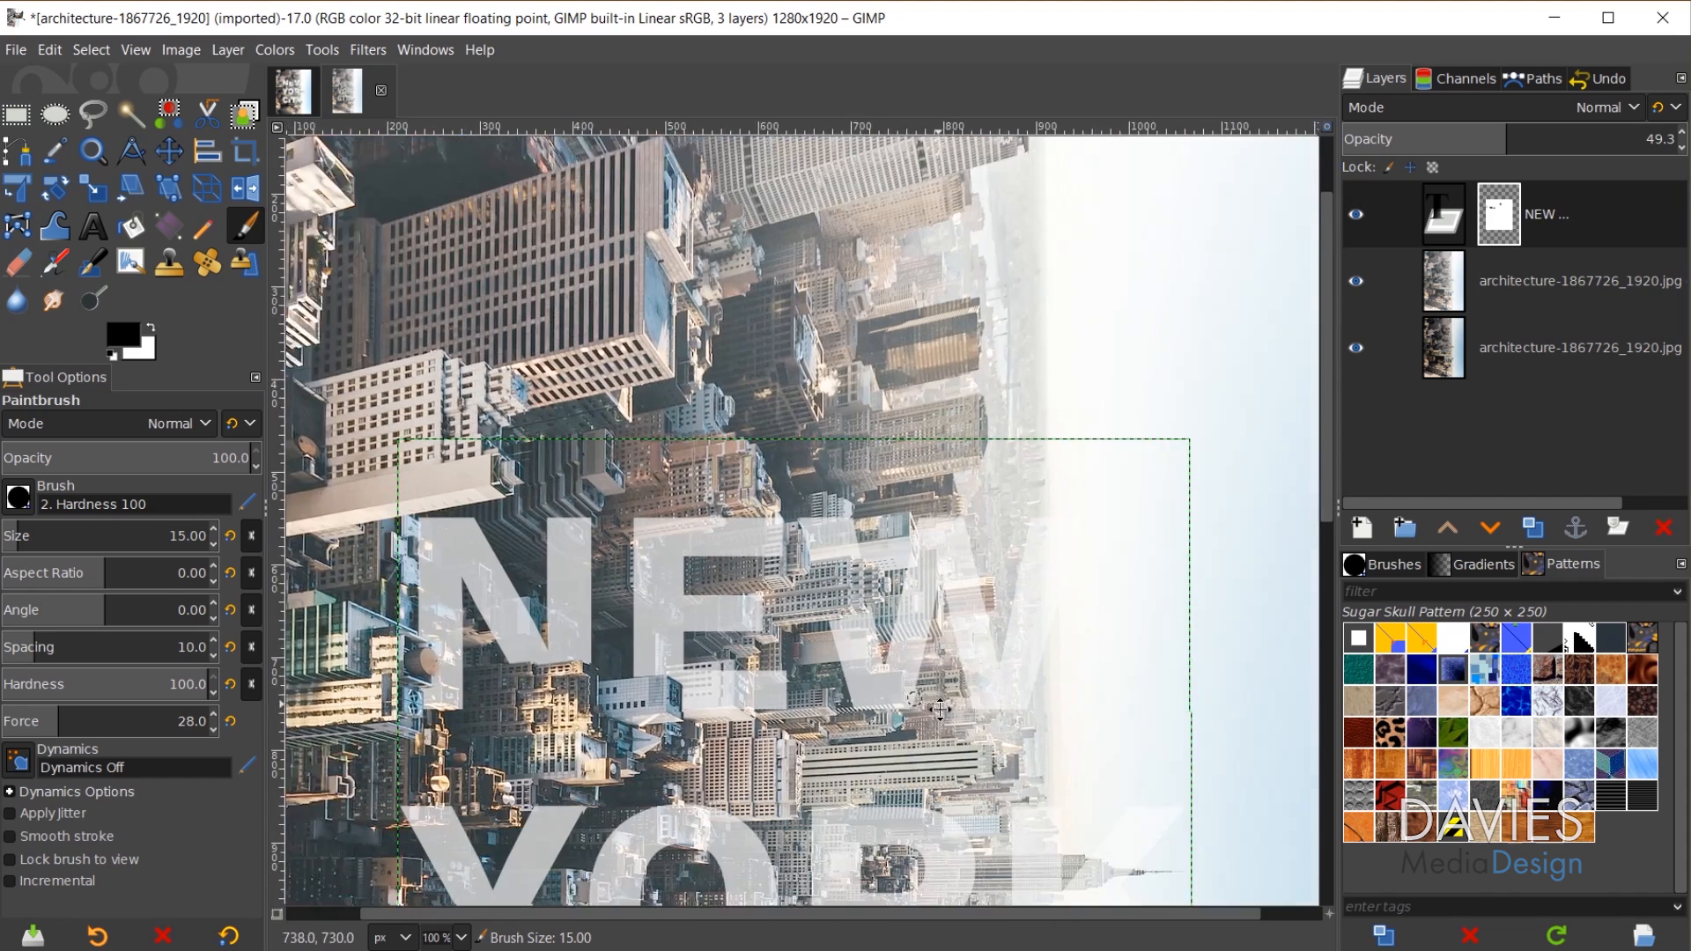
pyautogui.scroll(1, 866, 615)
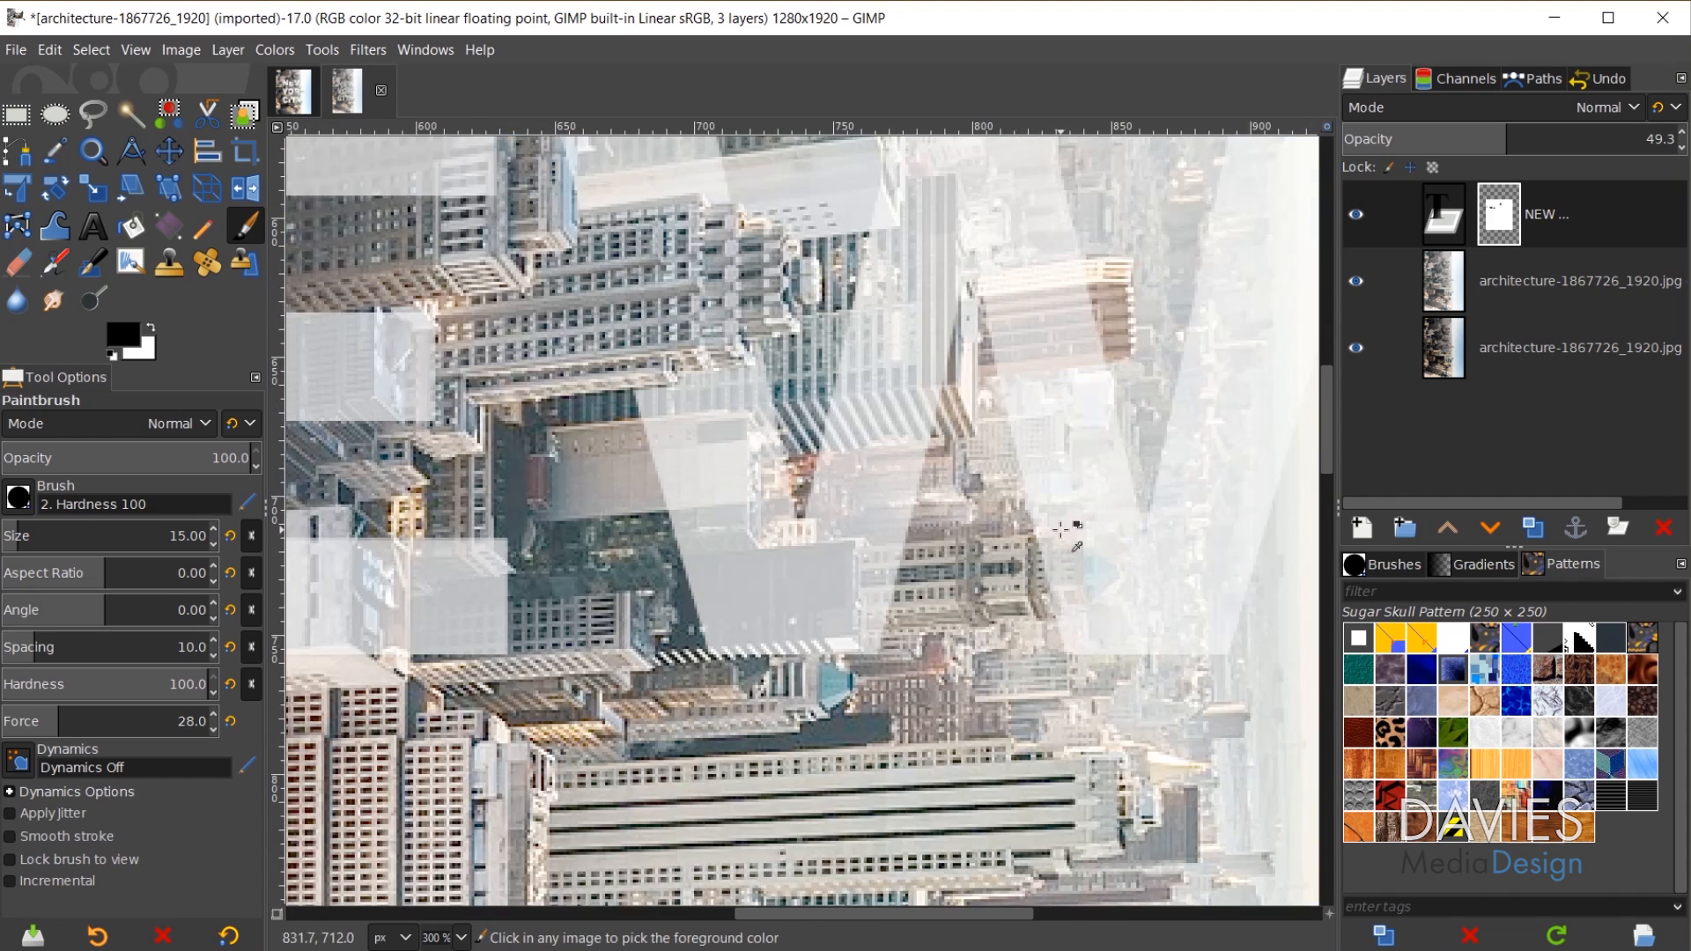
pyautogui.scroll(1, 1048, 528)
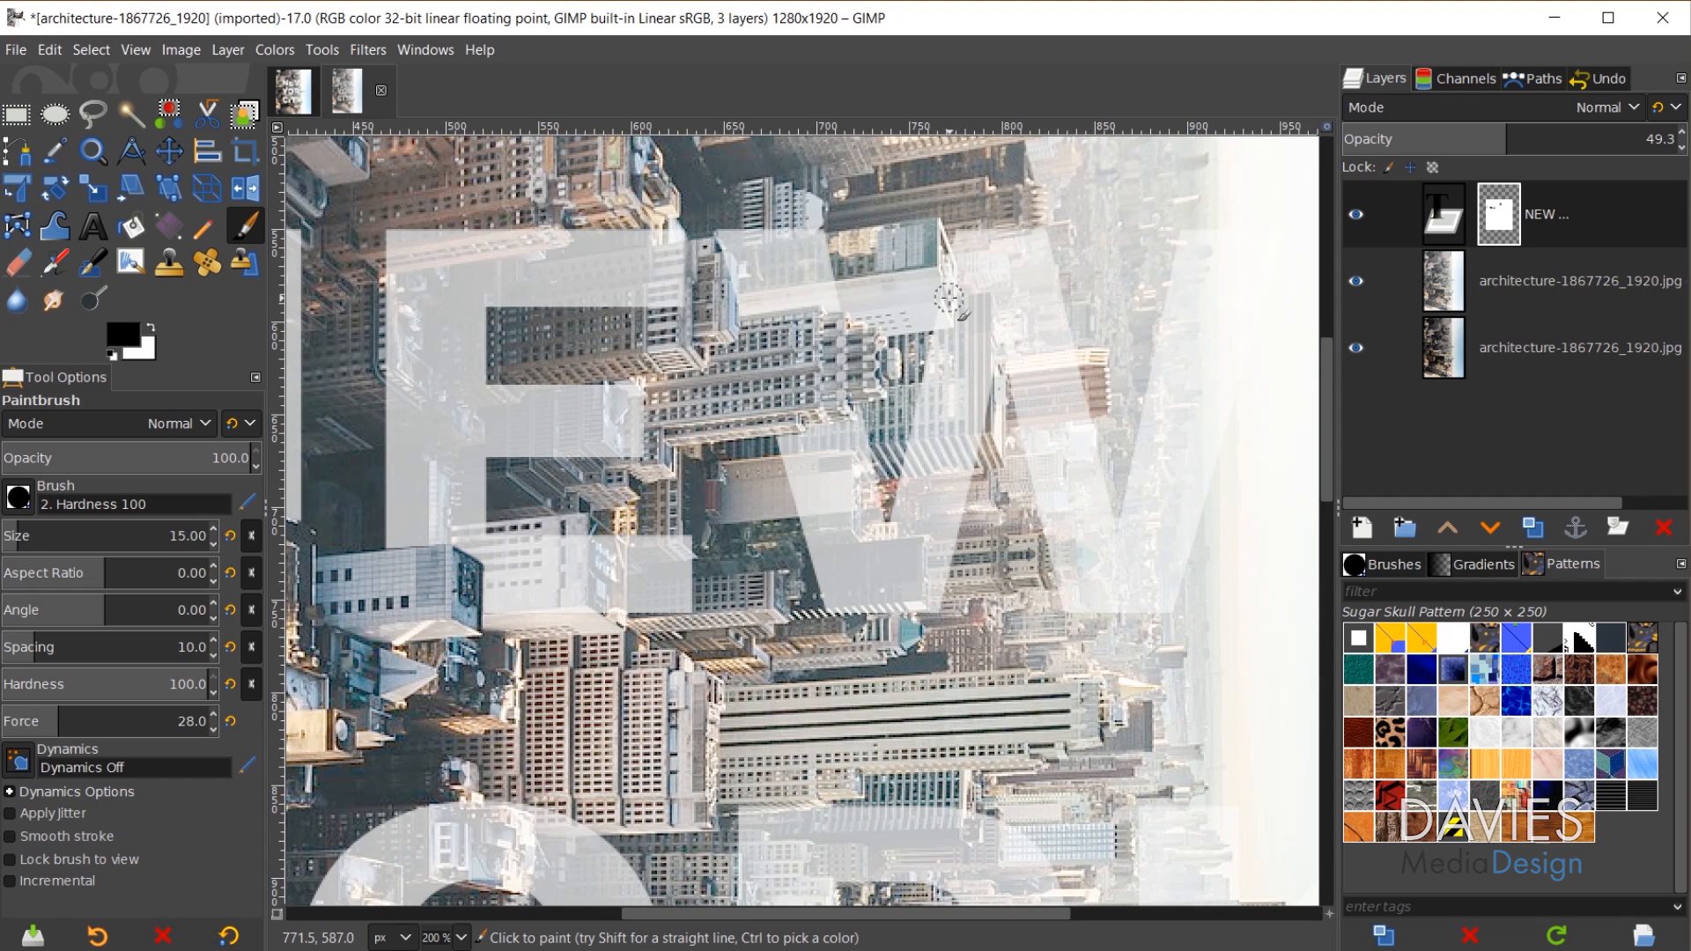
pyautogui.scroll(3, 885, 580)
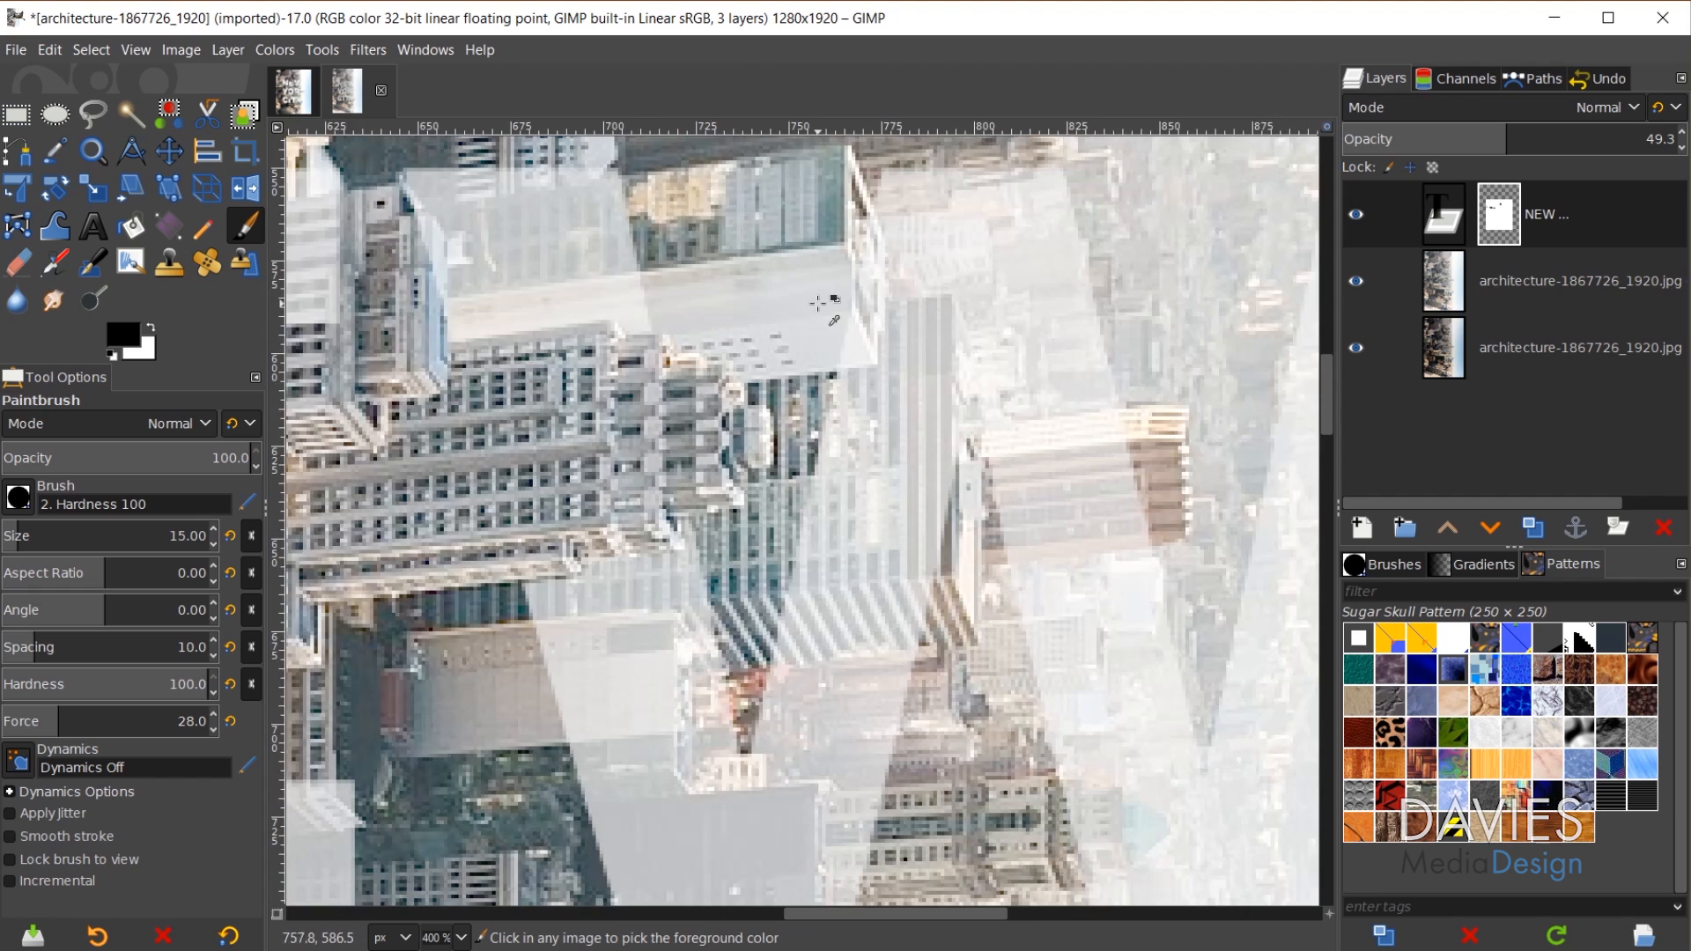
pyautogui.press('[')
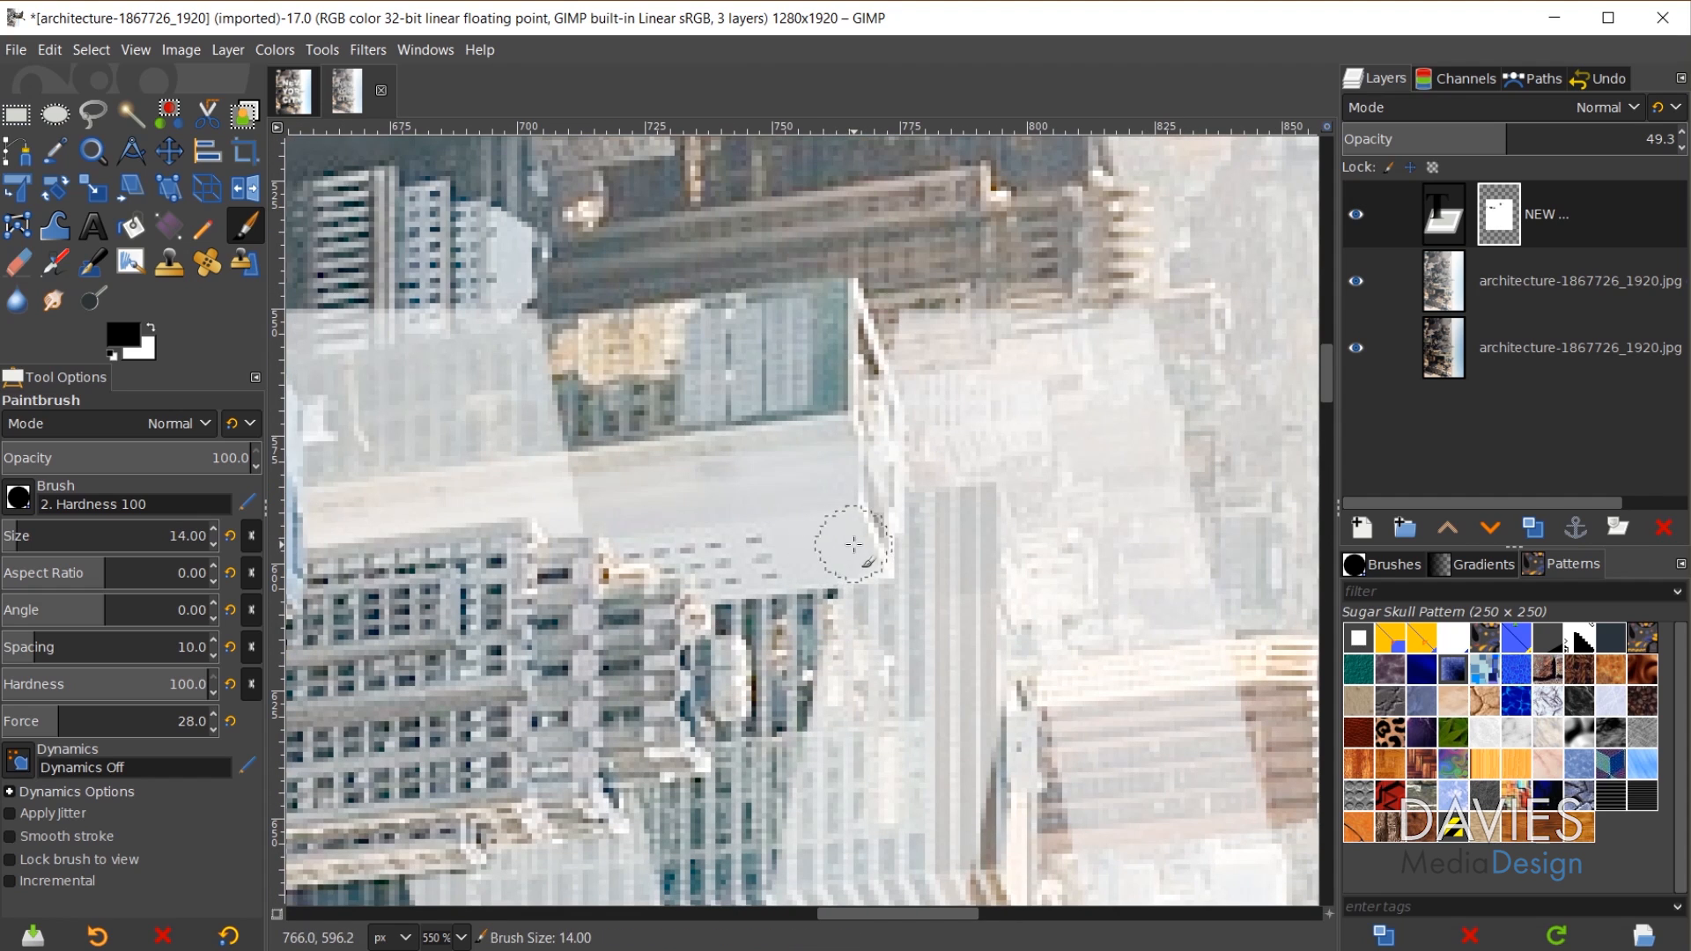
pyautogui.keyDown('shift'); pyautogui.click(891, 459); pyautogui.keyUp('shift')
pyautogui.moveTo(890, 458); pyautogui.dragTo(874, 395)
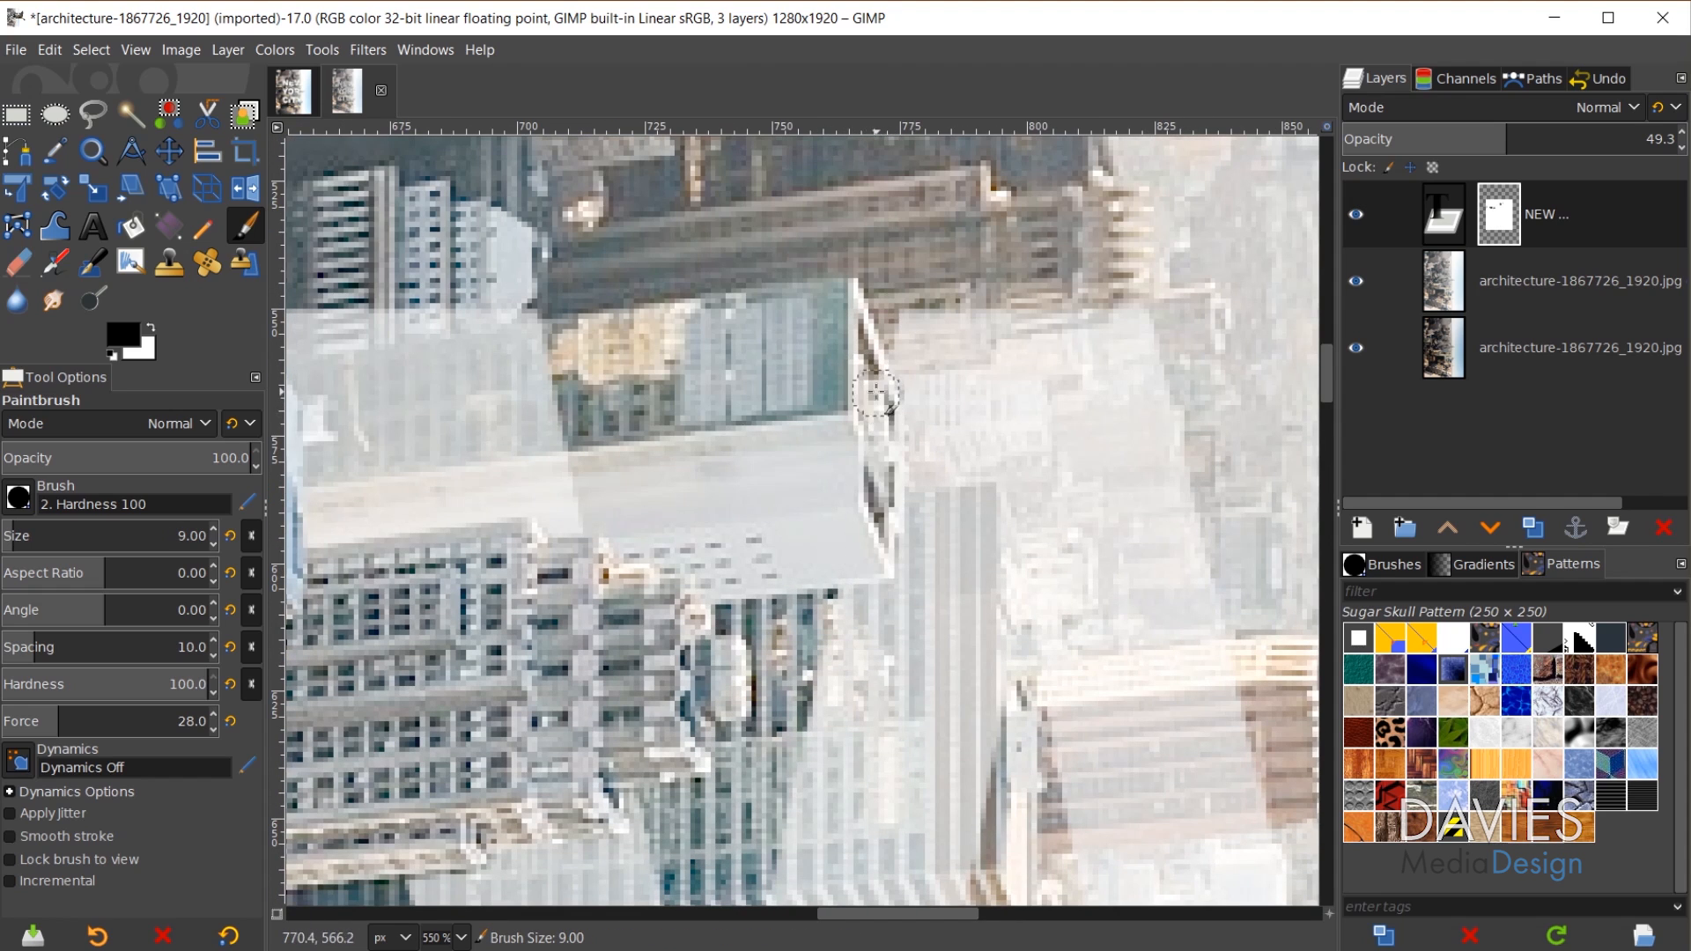
# - Paint the mask black over the dark slate-gray building at the foot of the W's left stroke, outlining it with straight lines
pyautogui.scroll(-2, 880, 511)
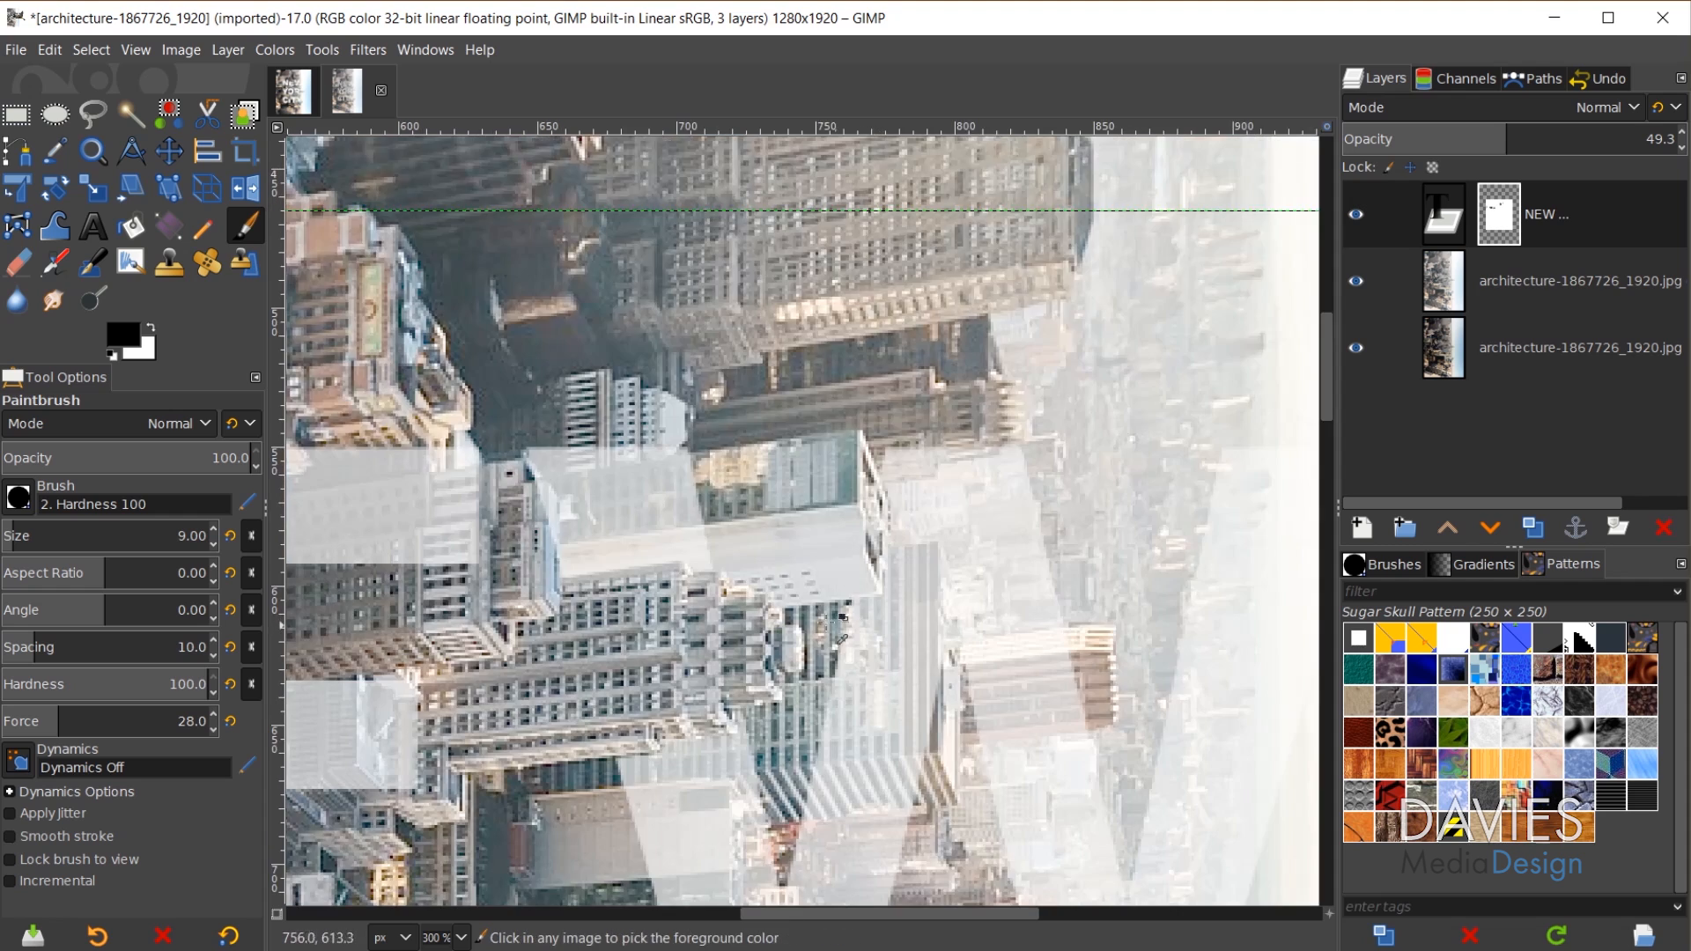
pyautogui.scroll(-4, 758, 603)
pyautogui.scroll(2, 759, 612)
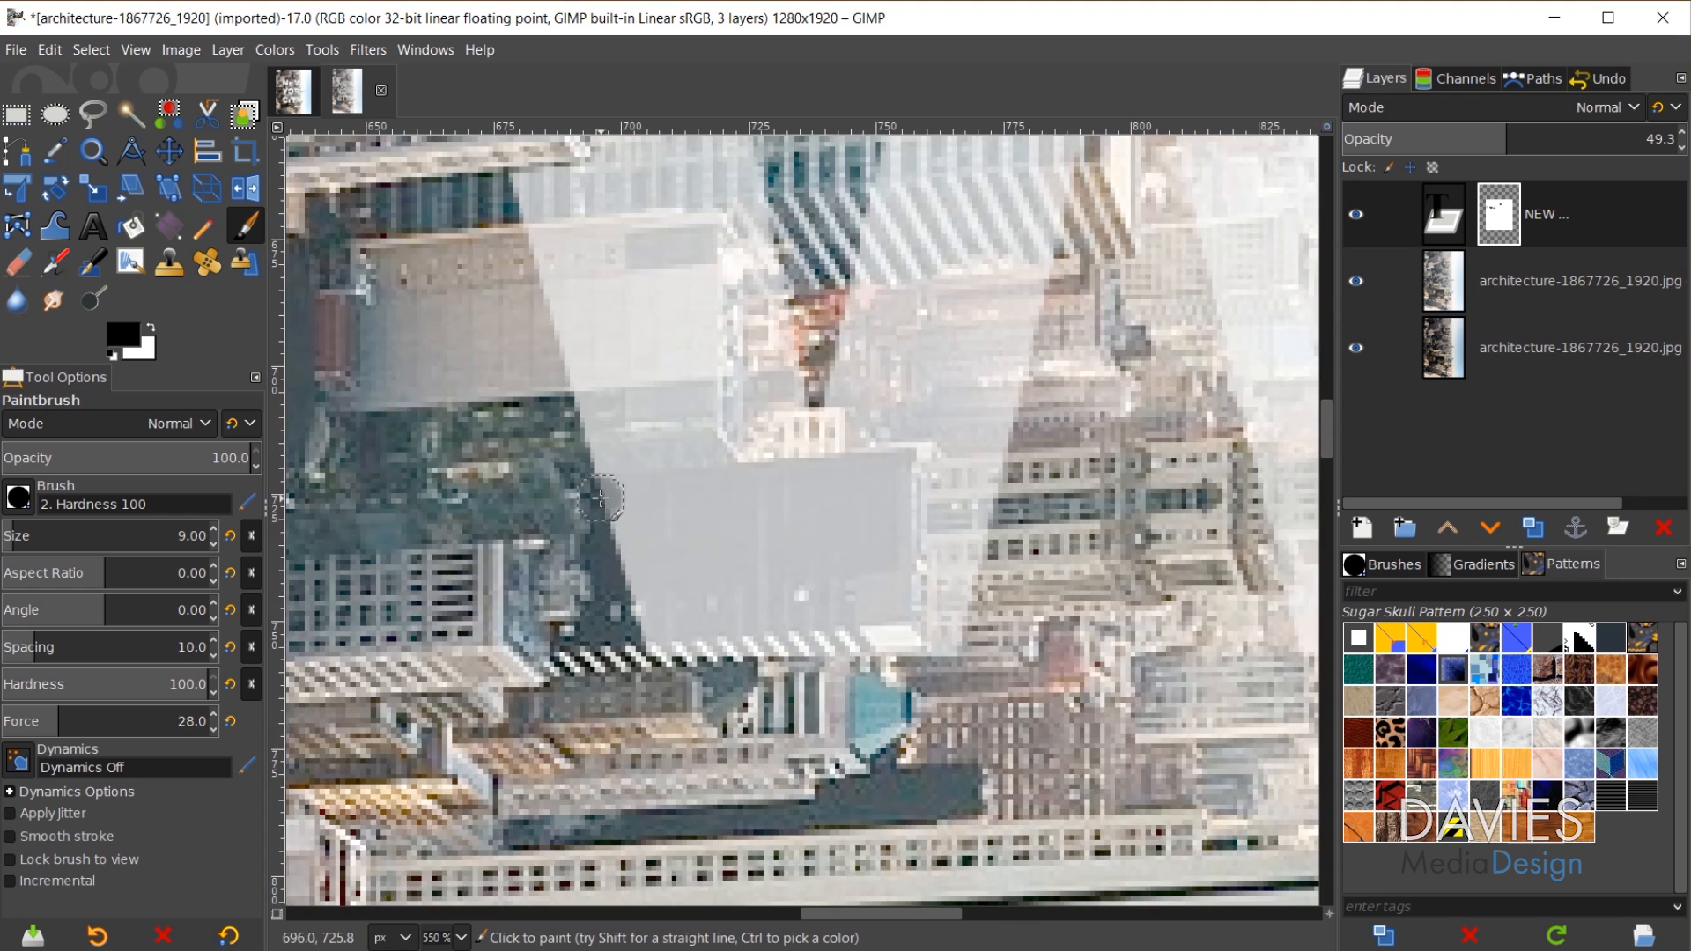
pyautogui.keyDown('shift'); pyautogui.click(887, 474); pyautogui.keyUp('shift')
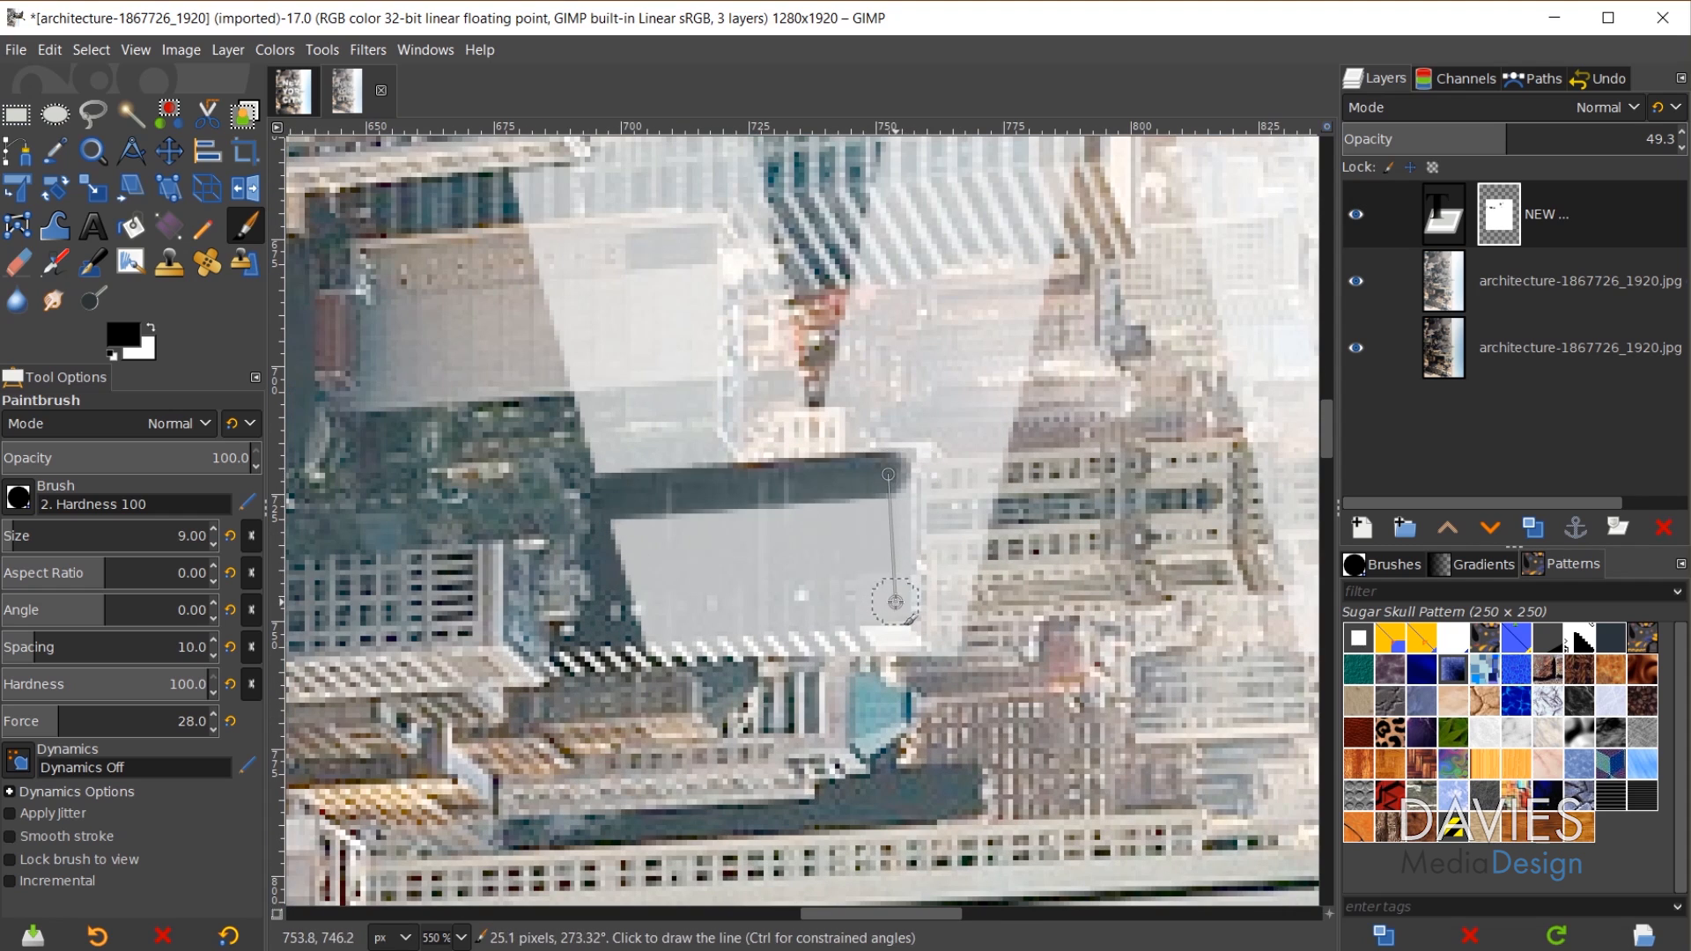
pyautogui.keyDown('shift'); pyautogui.click(896, 627); pyautogui.keyUp('shift')
pyautogui.keyDown('shift'); pyautogui.click(654, 644); pyautogui.keyUp('shift')
pyautogui.moveTo(792, 597)
pyautogui.mouseDown()
pyautogui.moveTo(815, 583)
pyautogui.moveTo(734, 515)
pyautogui.moveTo(546, 600)
pyautogui.moveTo(628, 640)
pyautogui.mouseUp()
pyautogui.scroll(2, 960, 568)
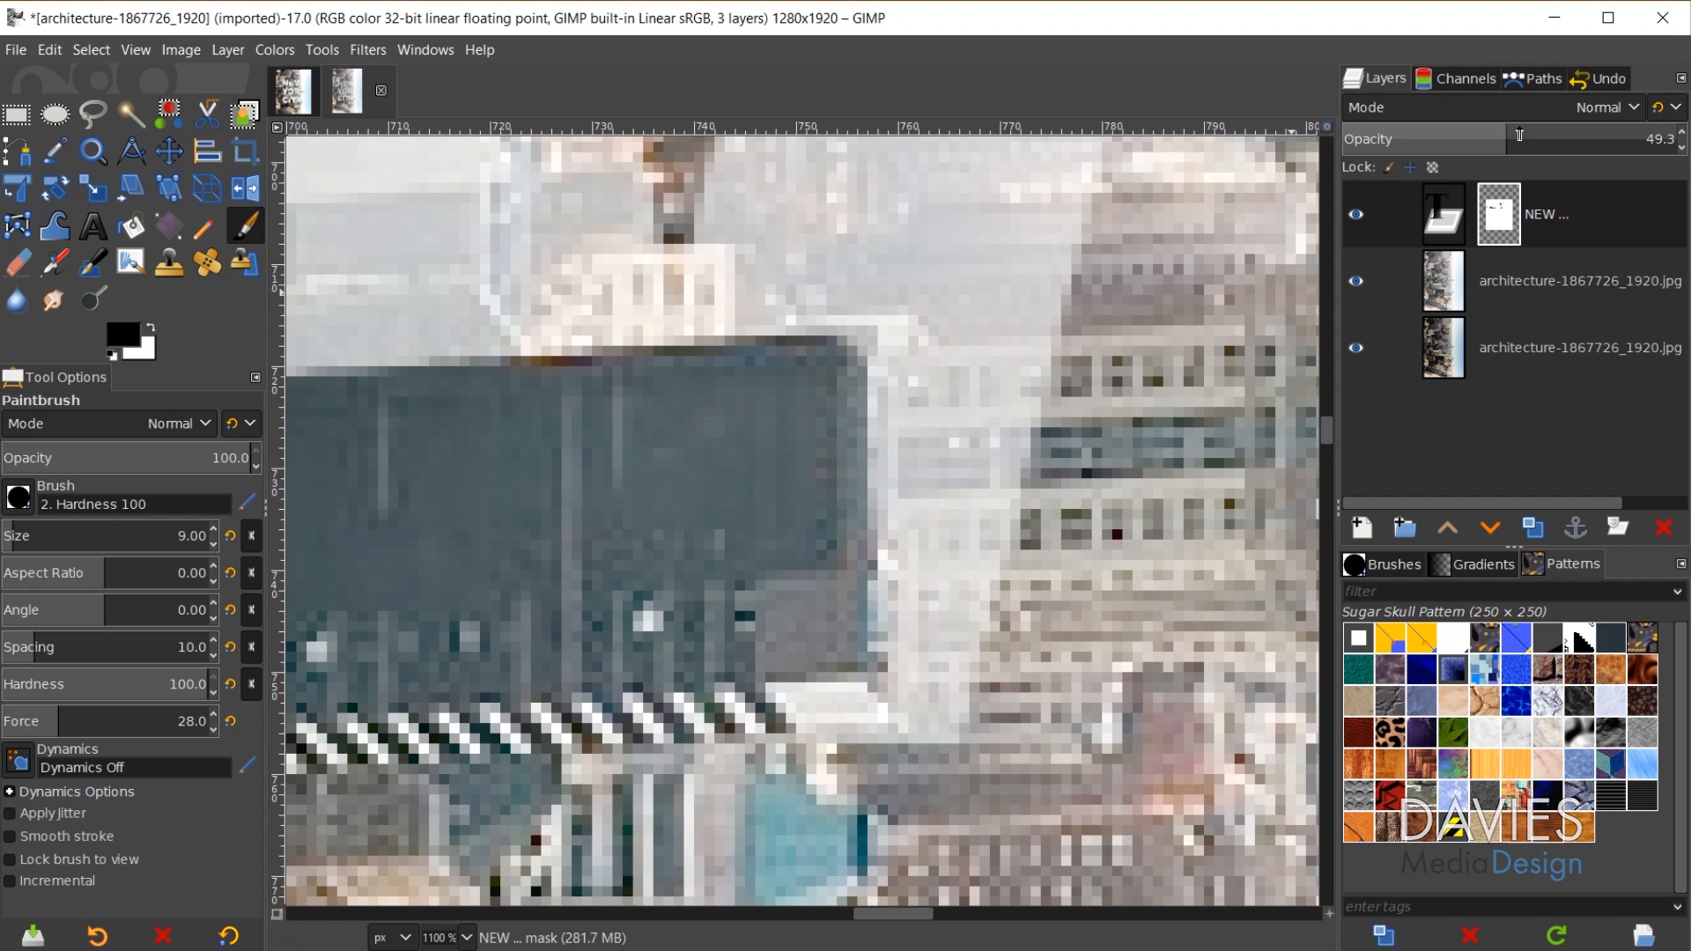
# - Lower the text layer's opacity to 15 and mask the dark slate building's right edge with brush size 4
pyautogui.moveTo(1432, 141); pyautogui.dragTo(1401, 151)
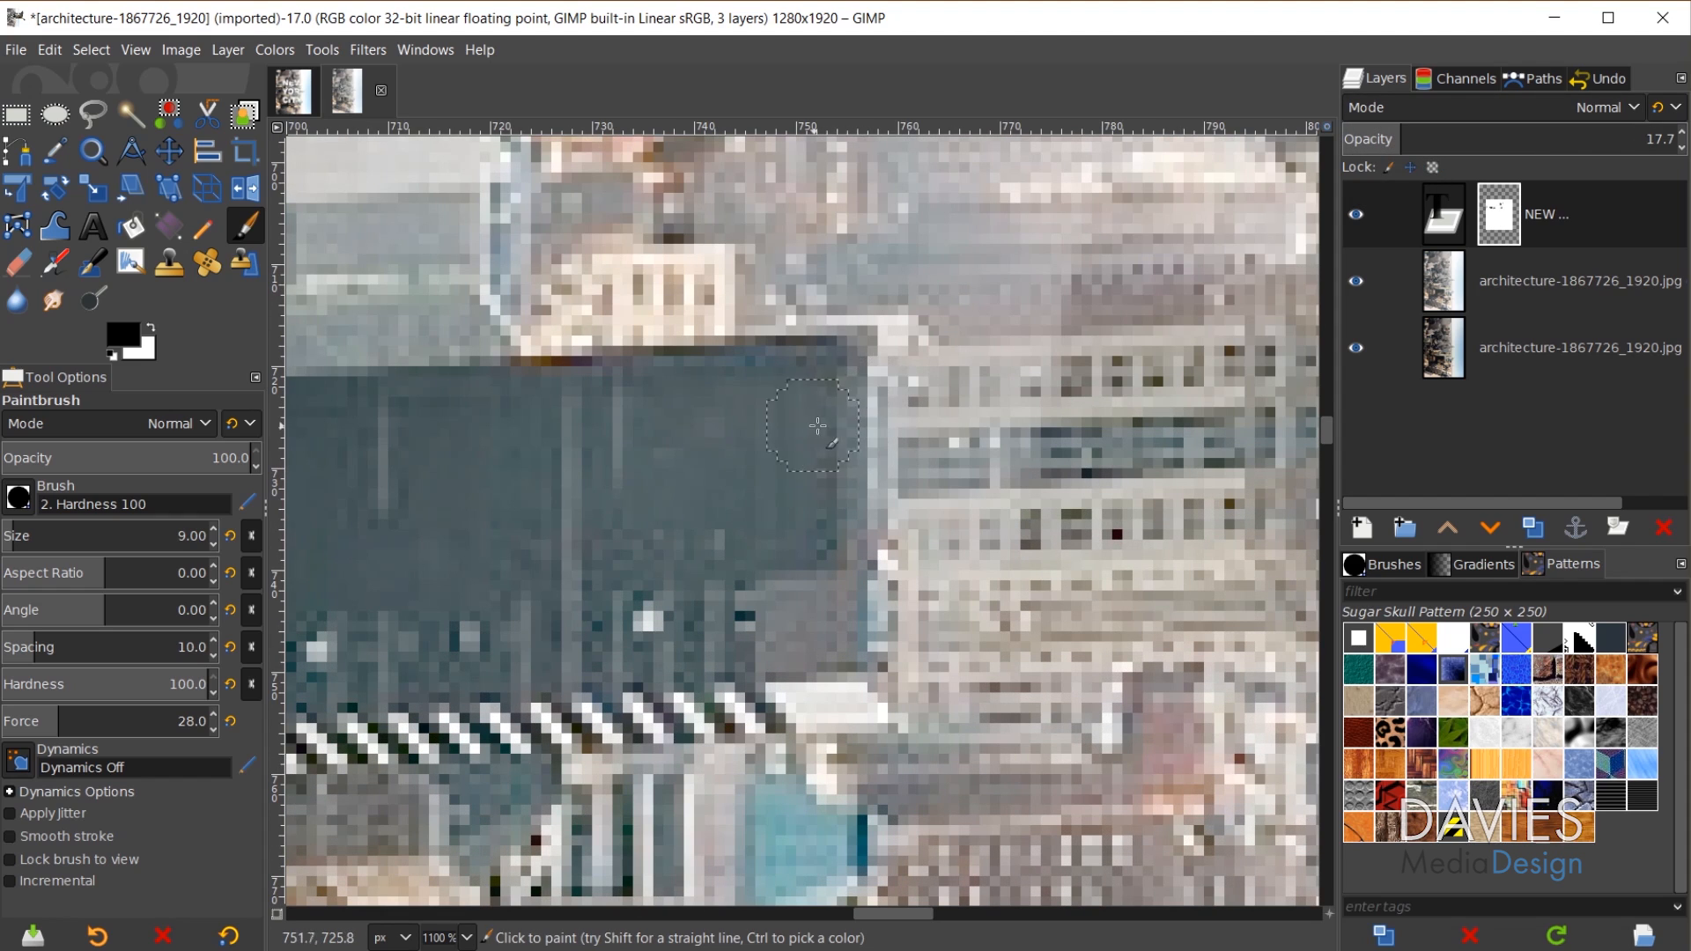
pyautogui.press('[')
pyautogui.press('[')
pyautogui.press('[')
pyautogui.press('[')
pyautogui.press('[')
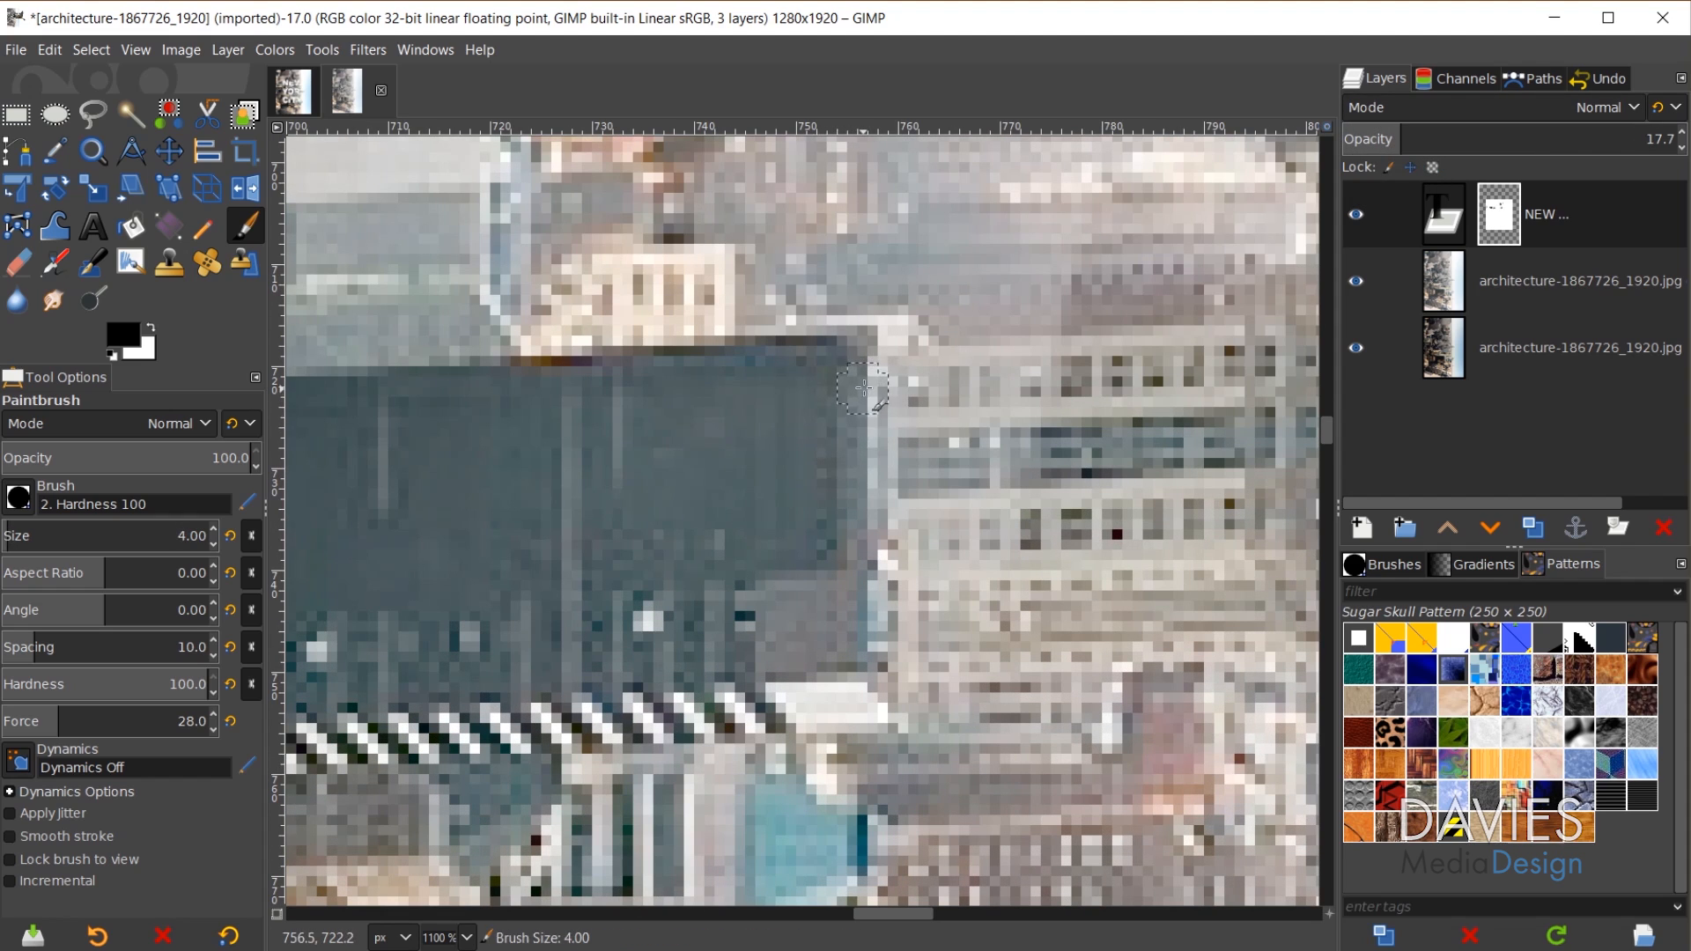
pyautogui.keyDown('shift'); pyautogui.click(859, 619); pyautogui.keyUp('shift')
pyautogui.moveTo(1409, 146)
pyautogui.mouseDown()
pyautogui.moveTo(1586, 145)
pyautogui.moveTo(1422, 148)
pyautogui.moveTo(1392, 167)
pyautogui.mouseUp()
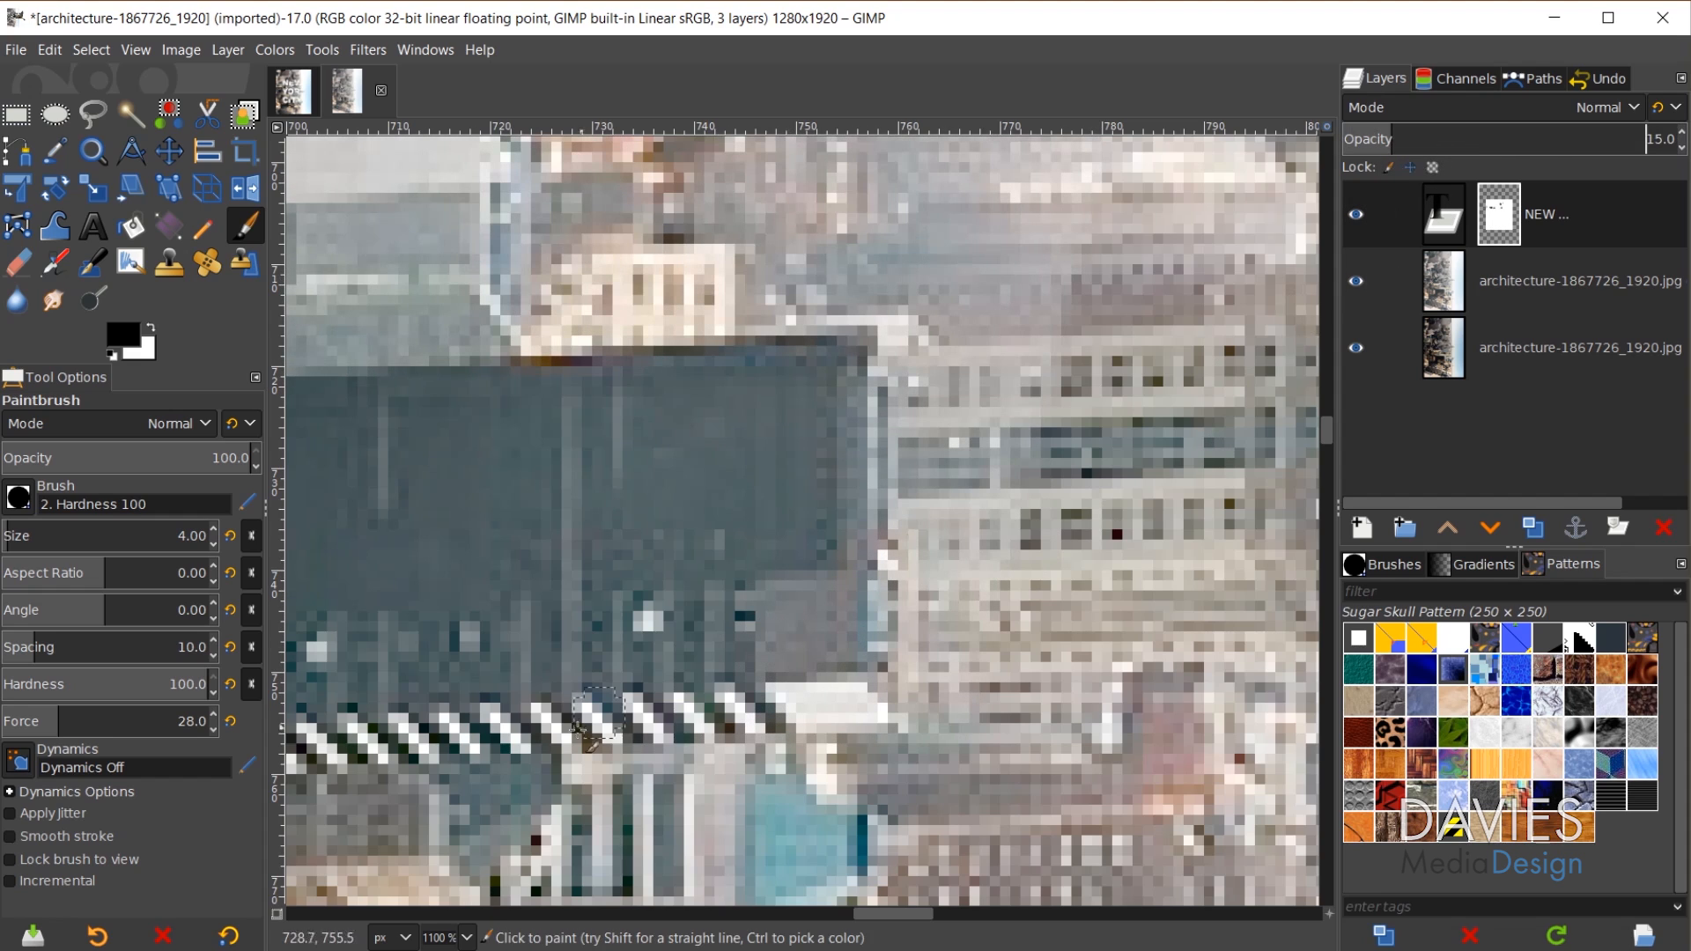
# - Review the masked NEW and the unmasked YORK letters with the text layer at 100 opacity
pyautogui.scroll(-7, 744, 718)
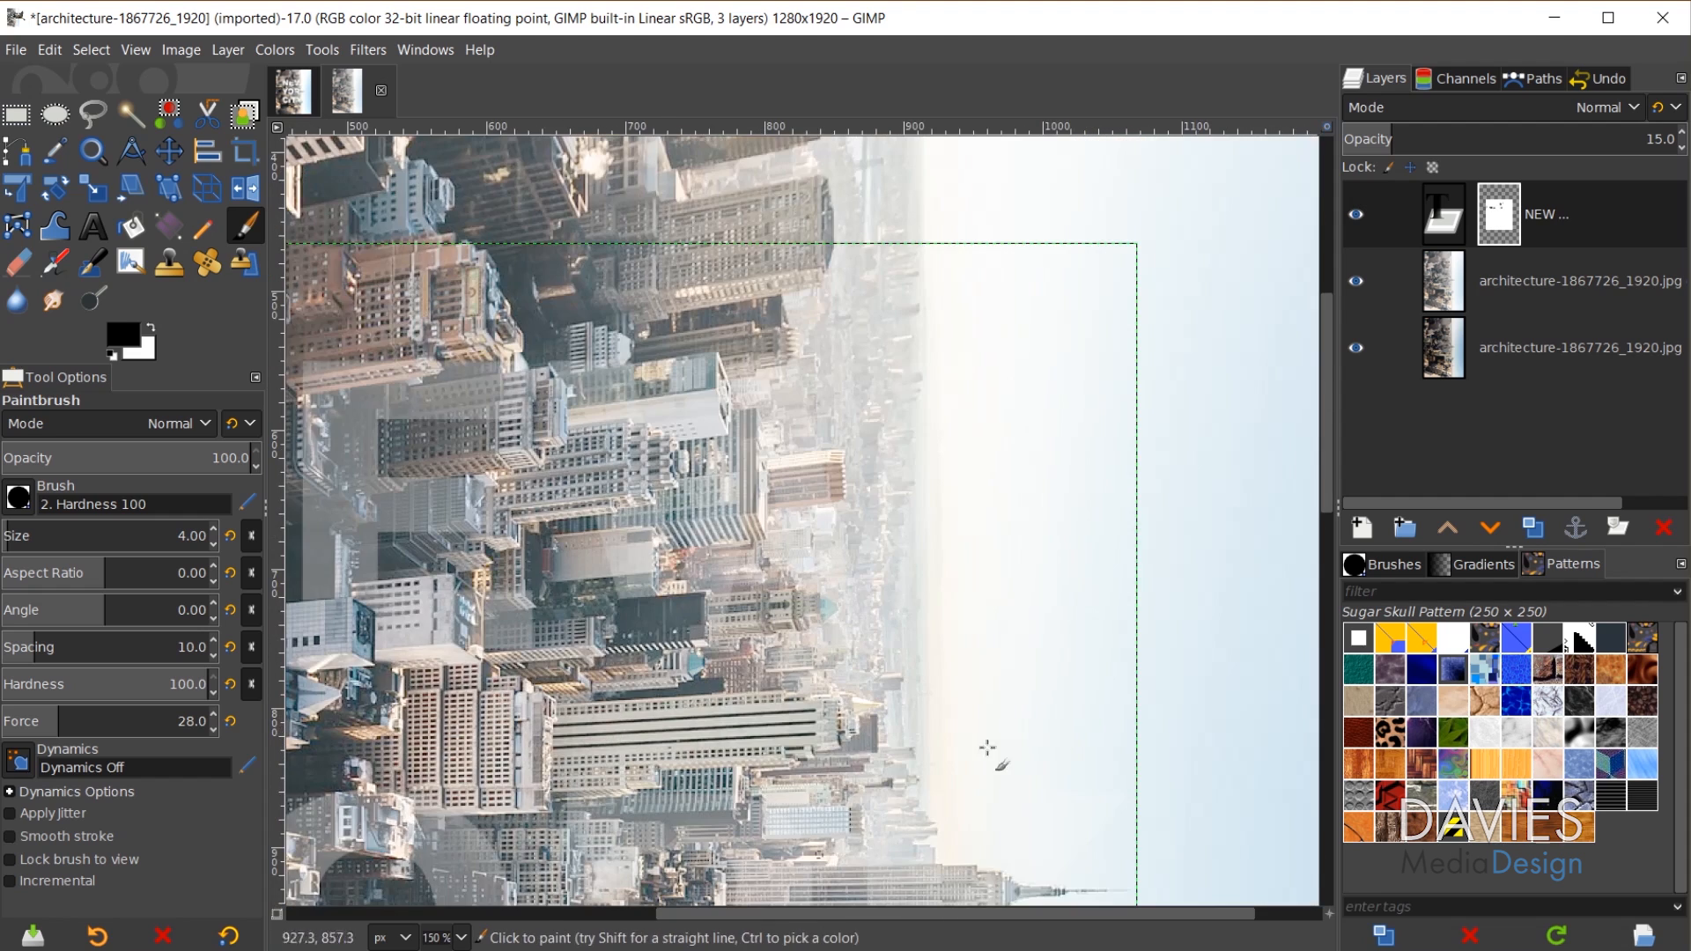
pyautogui.moveTo(1409, 144); pyautogui.dragTo(1673, 145)
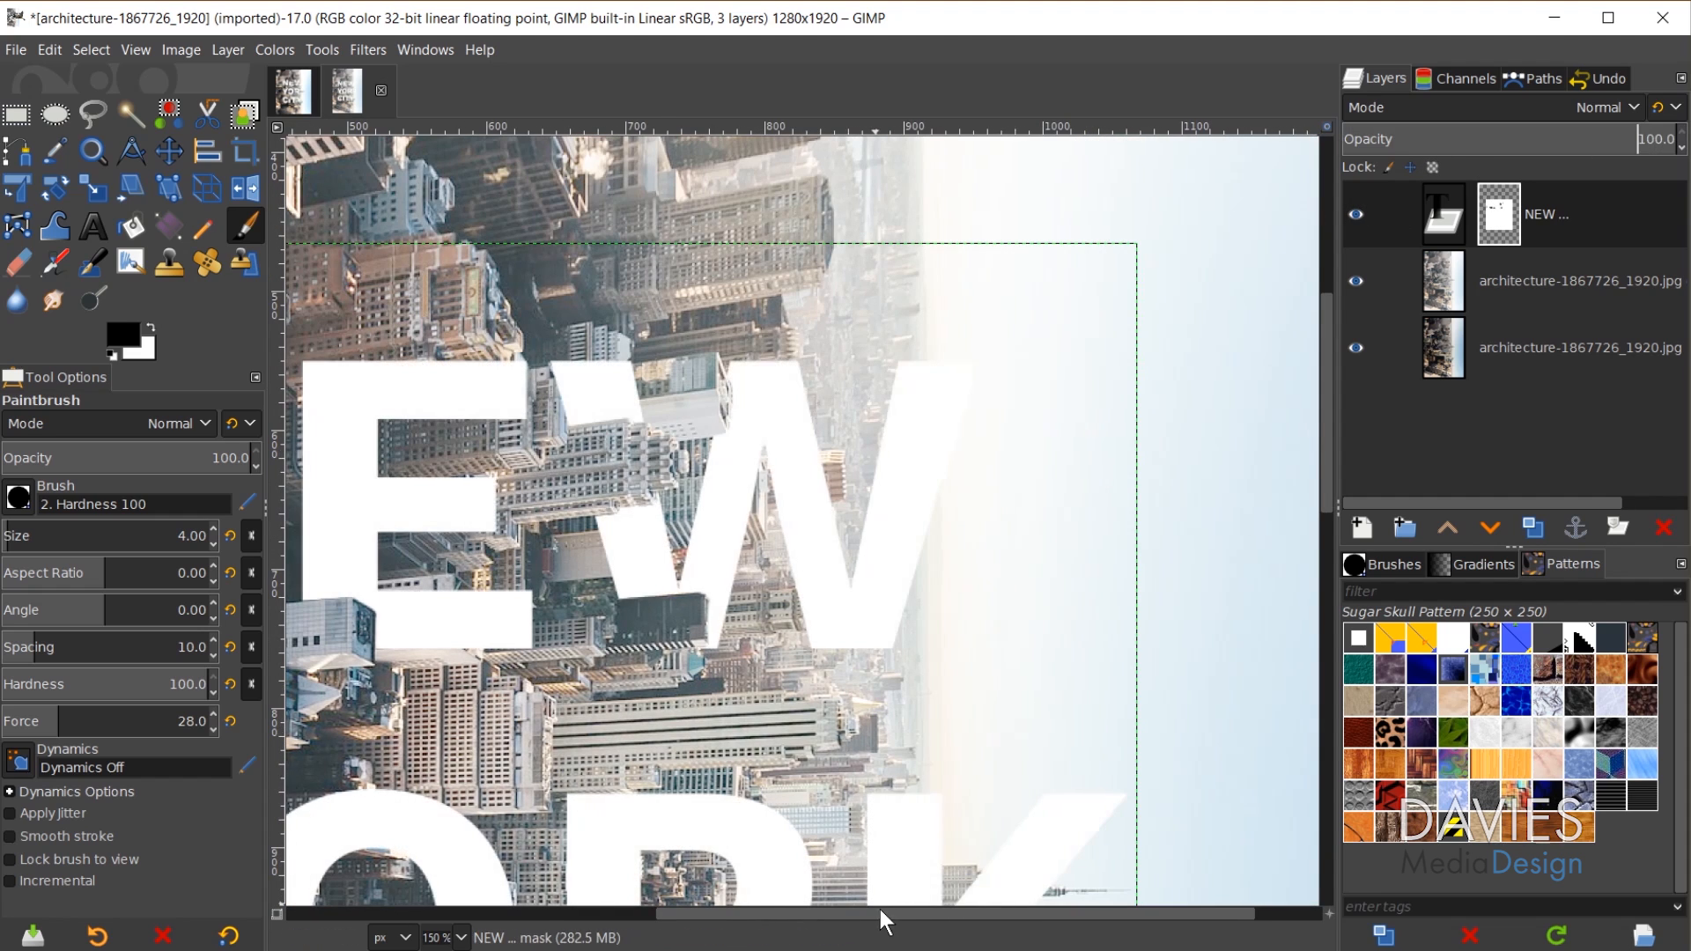
pyautogui.scroll(-2, 1191, 715)
pyautogui.scroll(-3, 1191, 715)
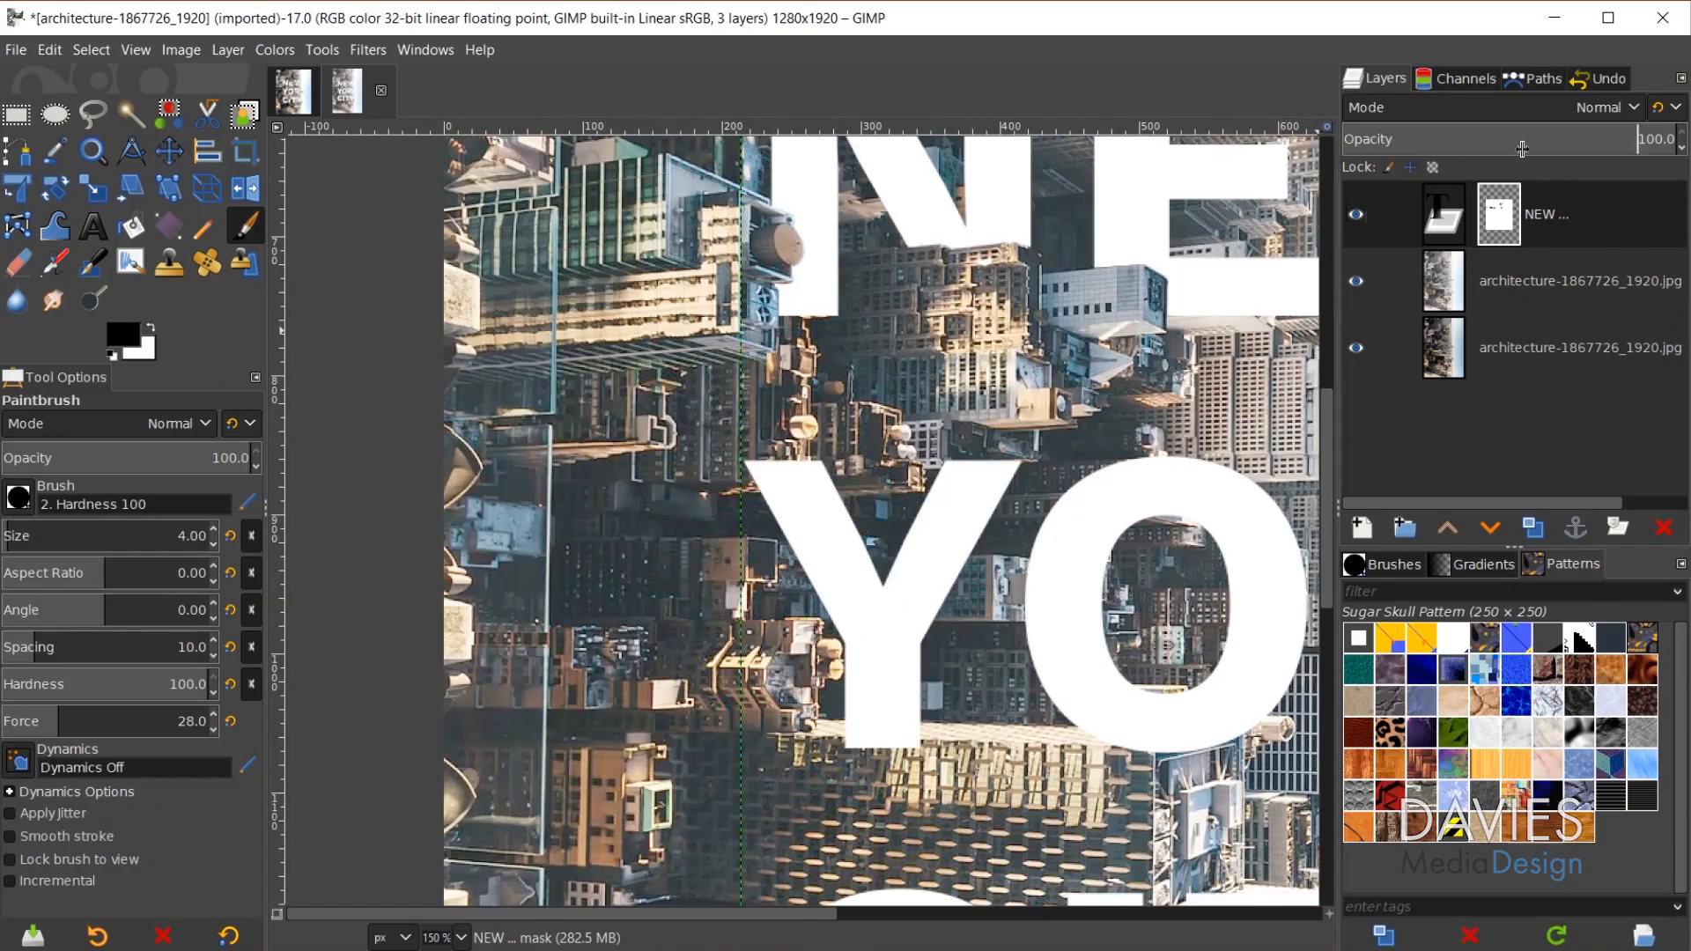
# - Lower the text layer's opacity to 26 and mask the Y's upper-left corner off the rooftop structures with a small brush
pyautogui.moveTo(1655, 138); pyautogui.dragTo(1431, 138)
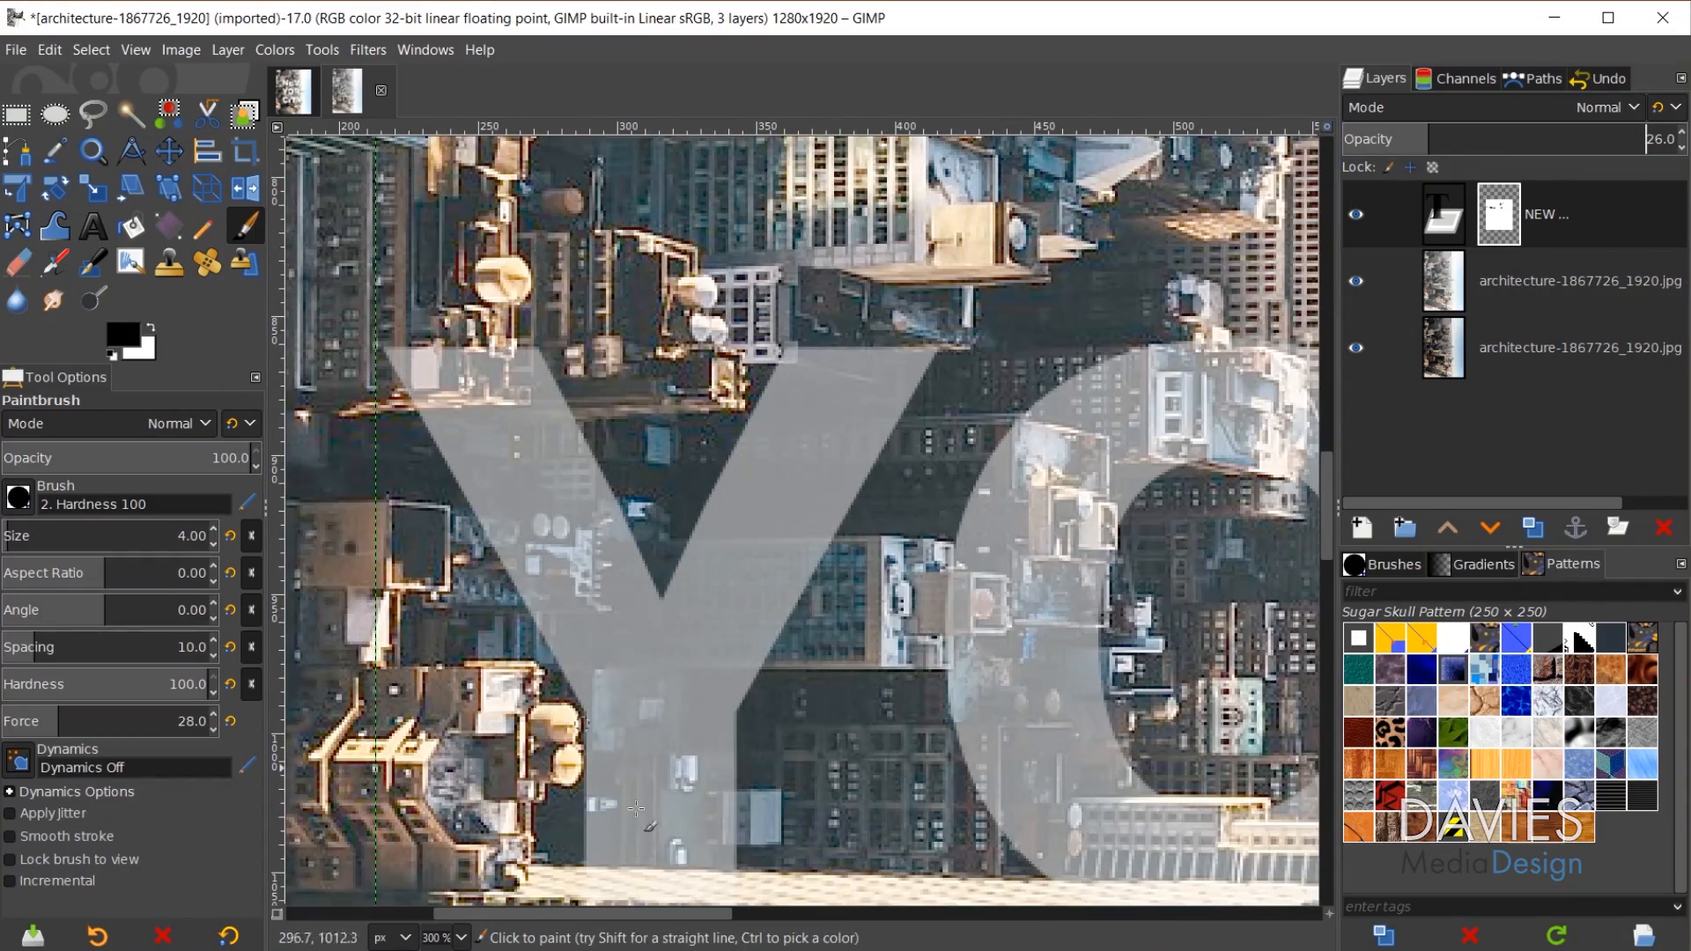
pyautogui.hscroll(-1, 636, 808)
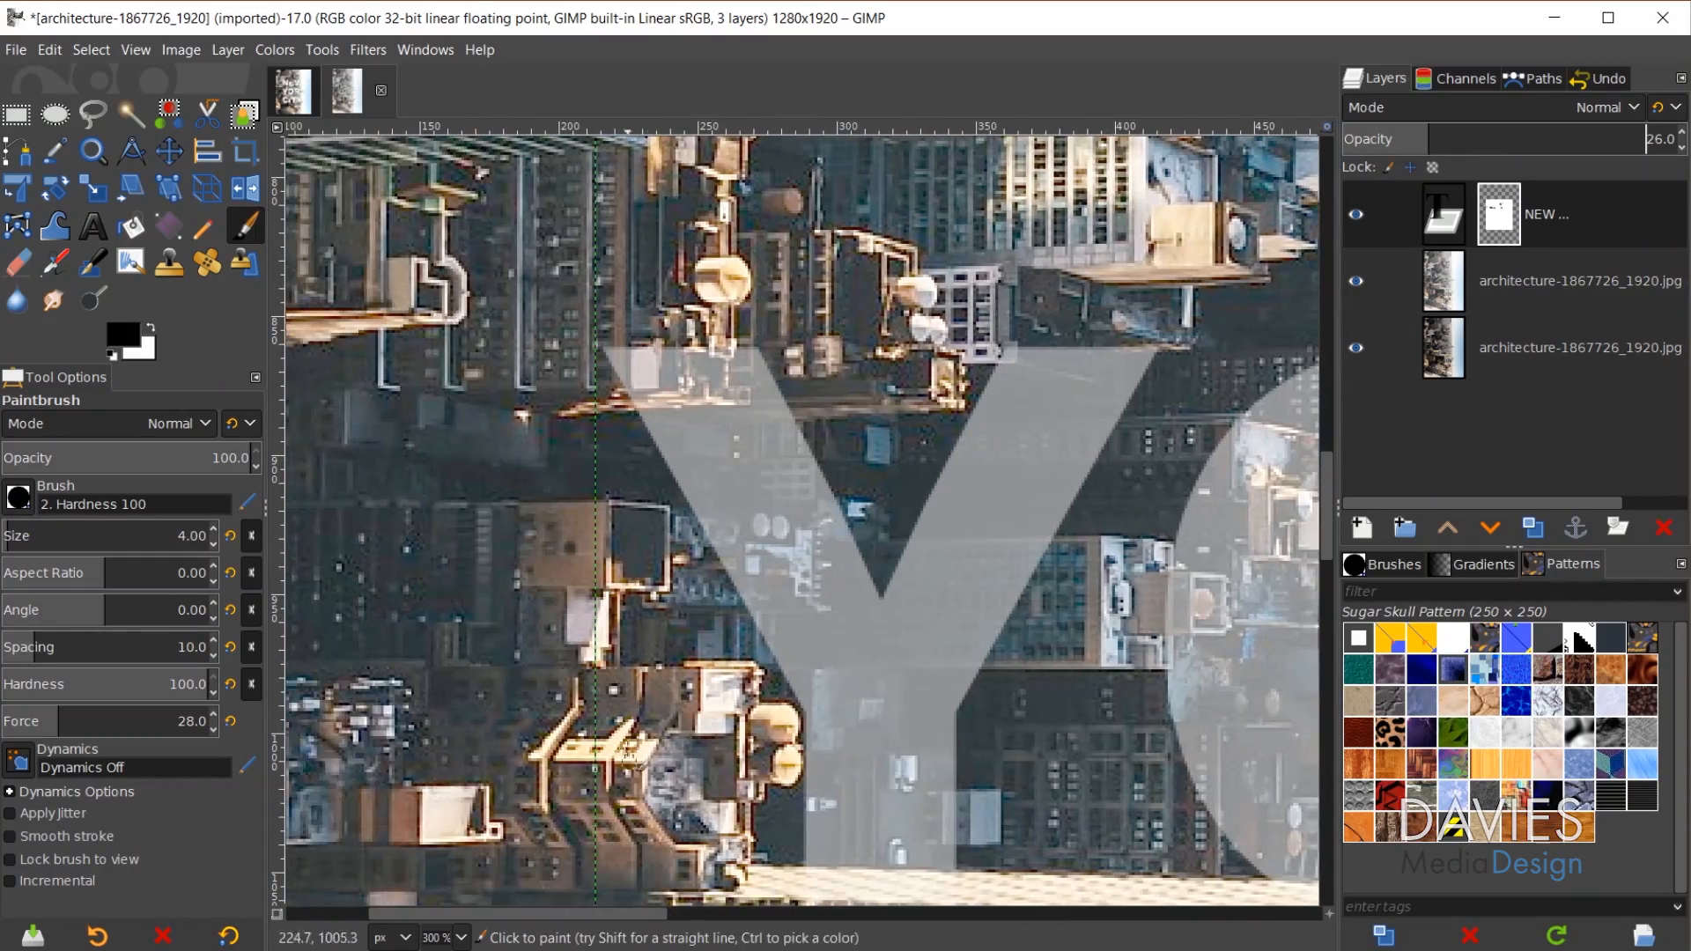
pyautogui.scroll(2, 784, 472)
pyautogui.scroll(1, 582, 454)
pyautogui.press(']')
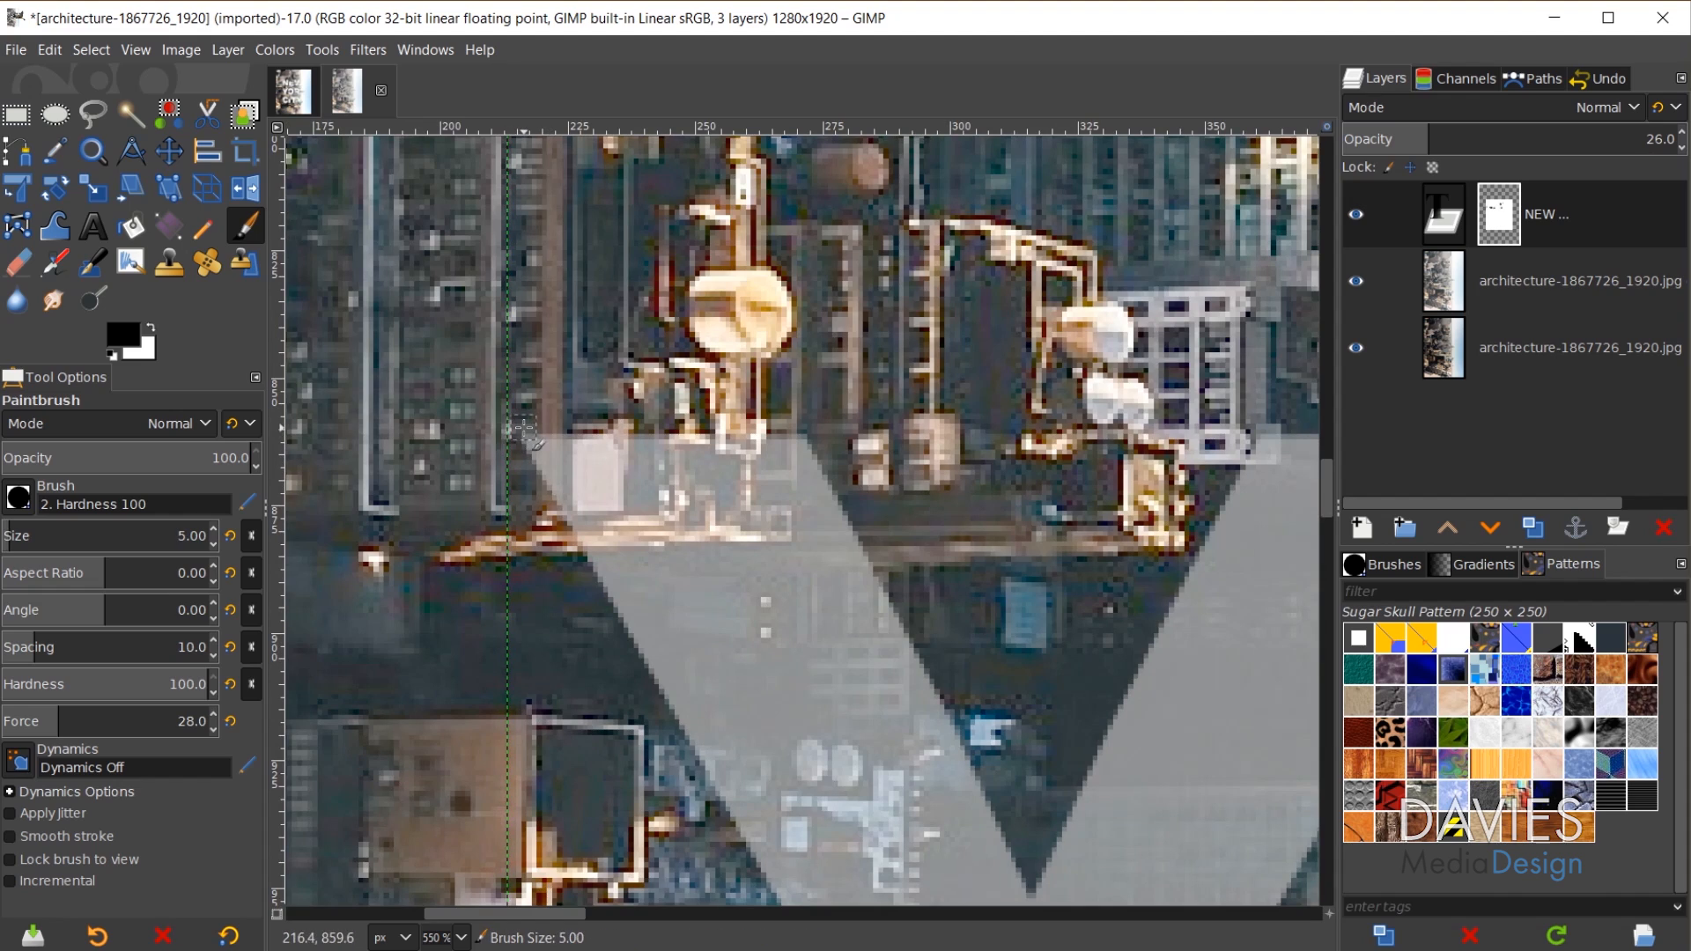
pyautogui.moveTo(591, 466)
pyautogui.mouseDown()
pyautogui.moveTo(661, 442)
pyautogui.moveTo(556, 481)
pyautogui.moveTo(568, 510)
pyautogui.moveTo(643, 511)
pyautogui.moveTo(732, 456)
pyautogui.mouseUp()
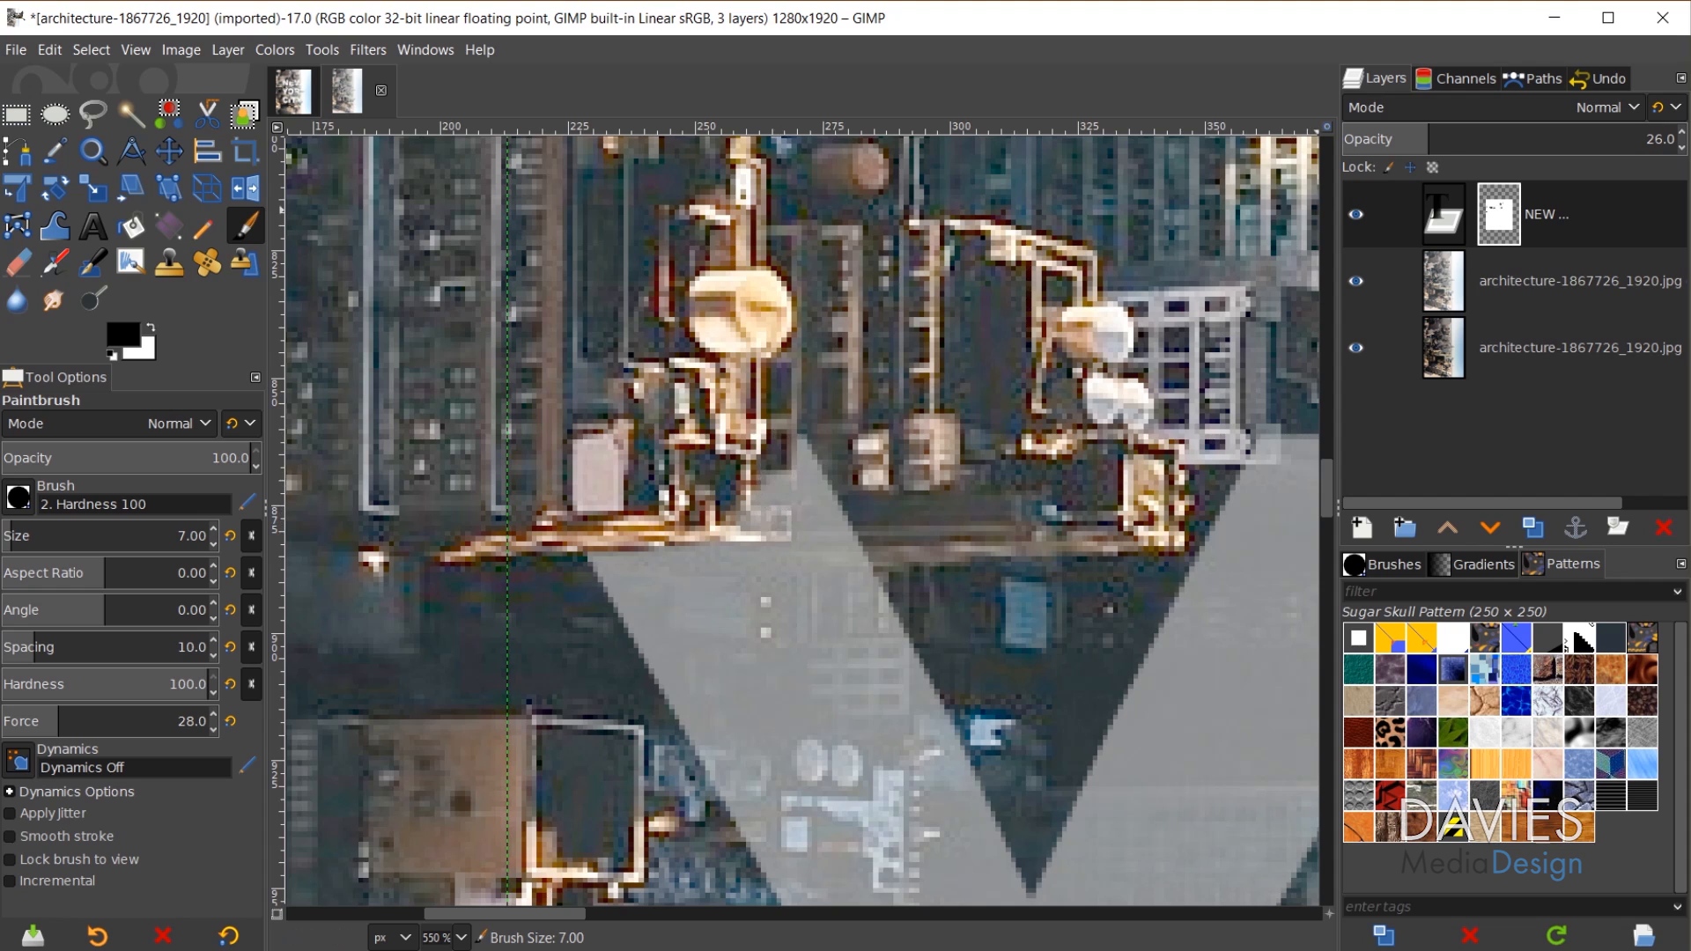
# - Lower the text layer's opacity to 11.4 and mask the rest of the Y's upper-left corner along the sunlit ledge with brush size 7
pyautogui.moveTo(1421, 138); pyautogui.dragTo(1379, 138)
pyautogui.click(618, 528)
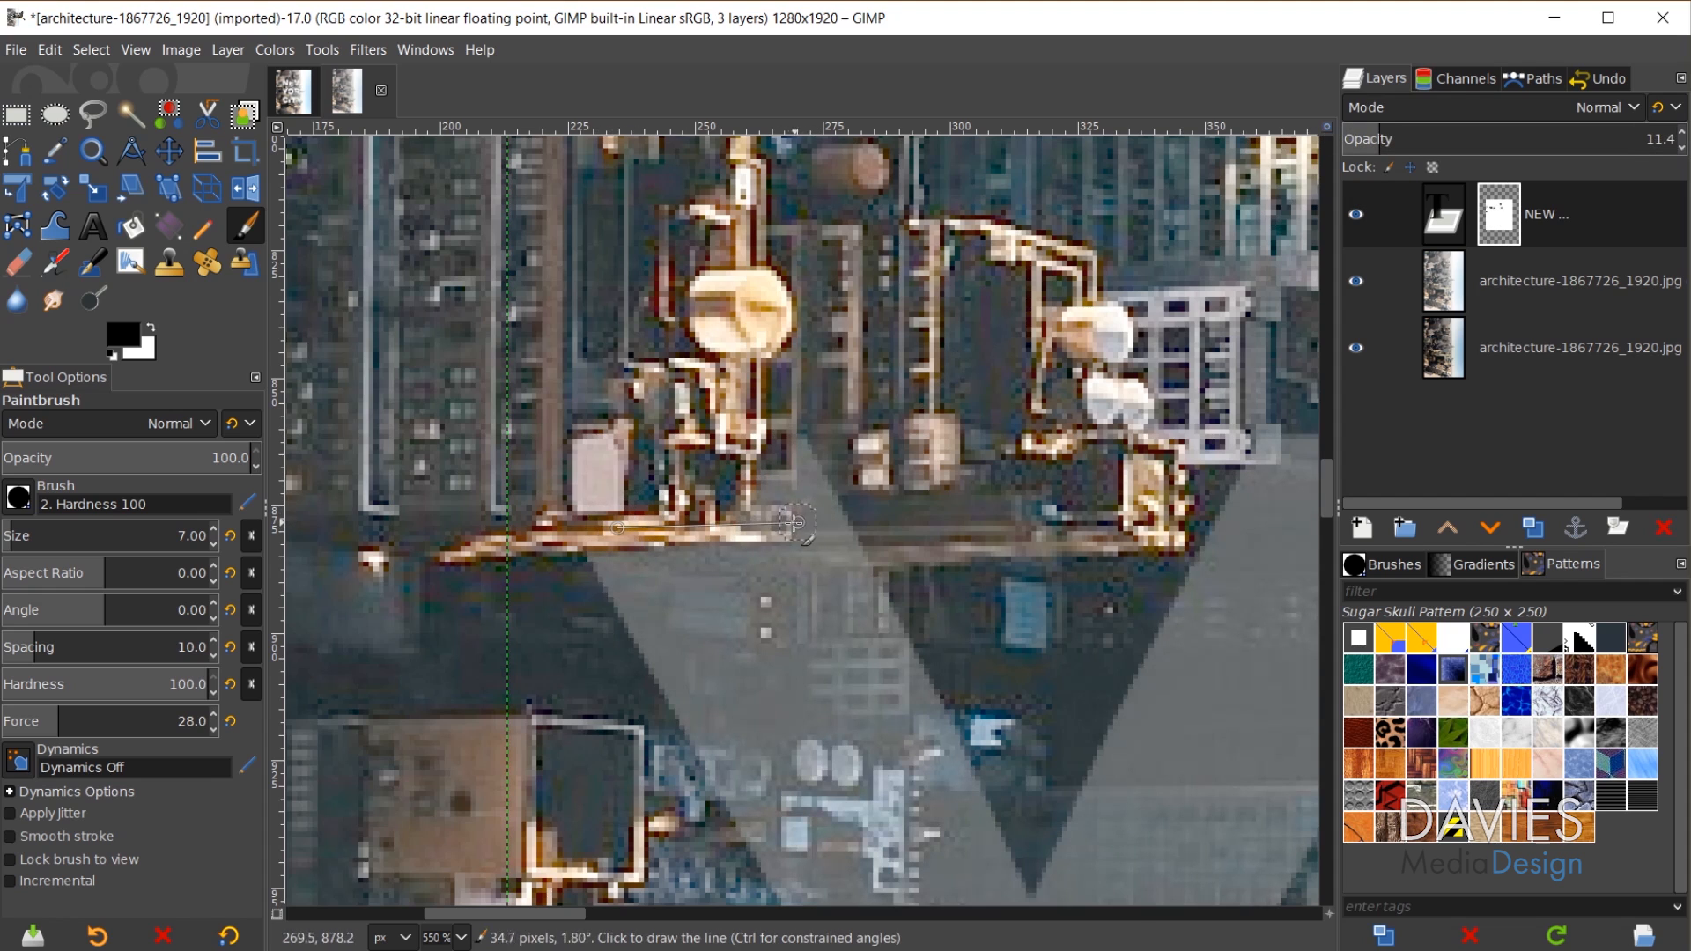
pyautogui.keyDown('shift'); pyautogui.click(778, 521); pyautogui.keyUp('shift')
pyautogui.keyDown('shift'); pyautogui.click(769, 439); pyautogui.keyUp('shift')
# - Raise the text layer's opacity to 35.7 and mask the foot of the Y along the cream-edged building with a straight line
pyautogui.scroll(-3, 1092, 762)
pyautogui.scroll(-5, 1119, 763)
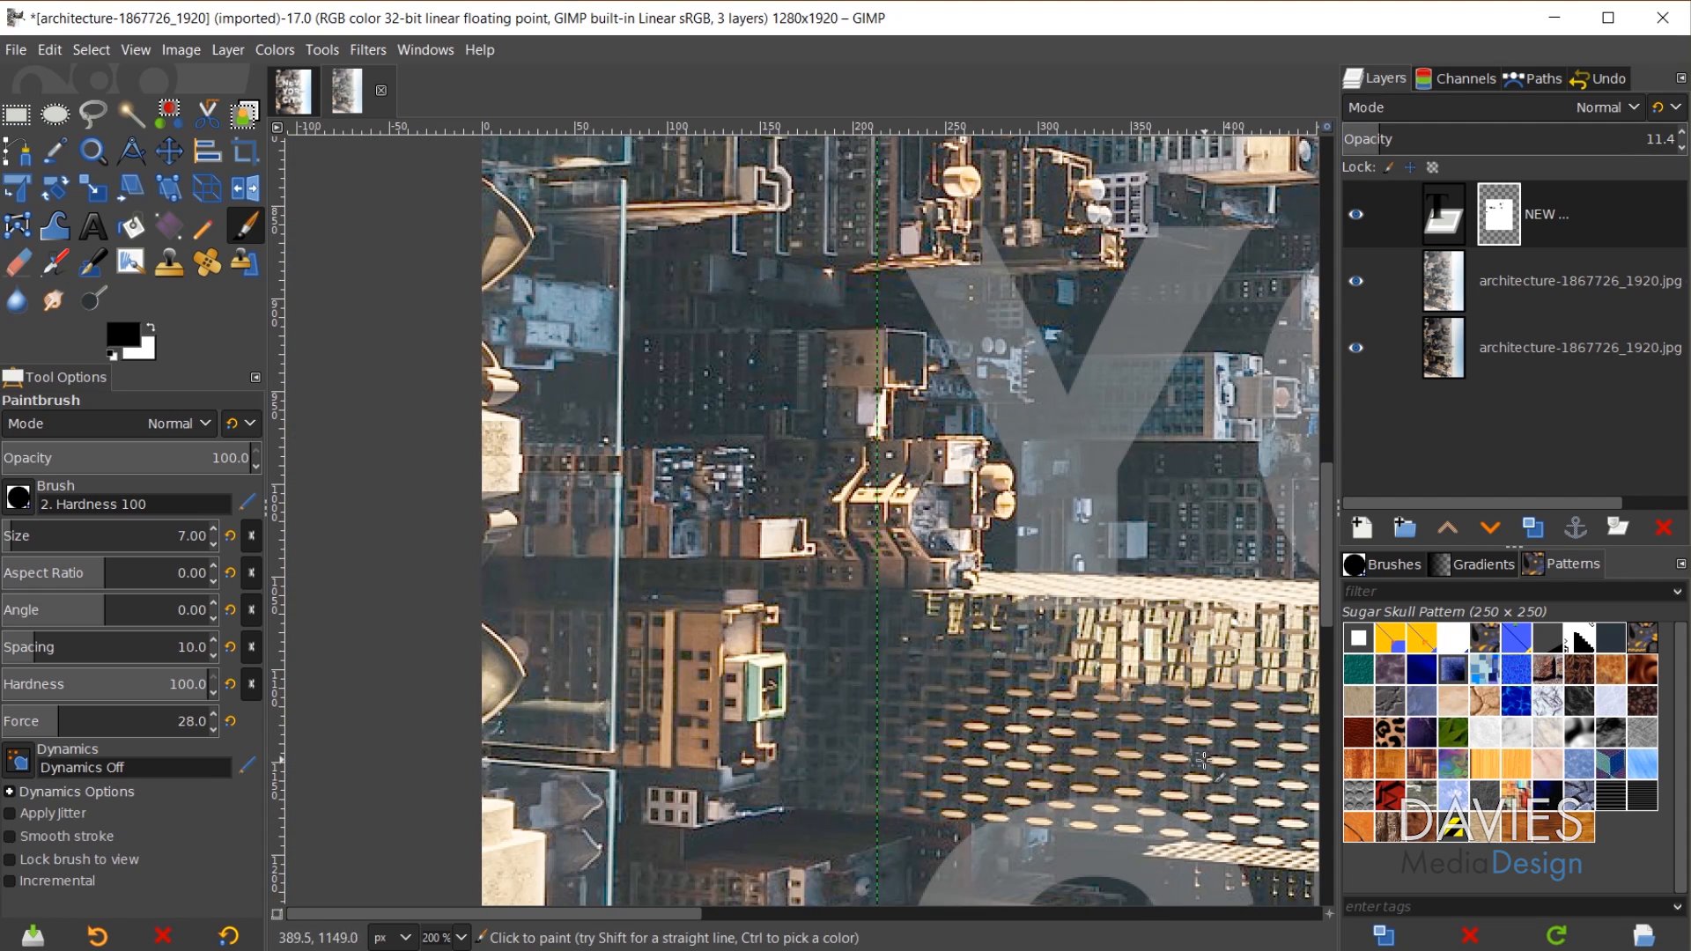
pyautogui.hscroll(5, 1203, 759)
pyautogui.click(1460, 138)
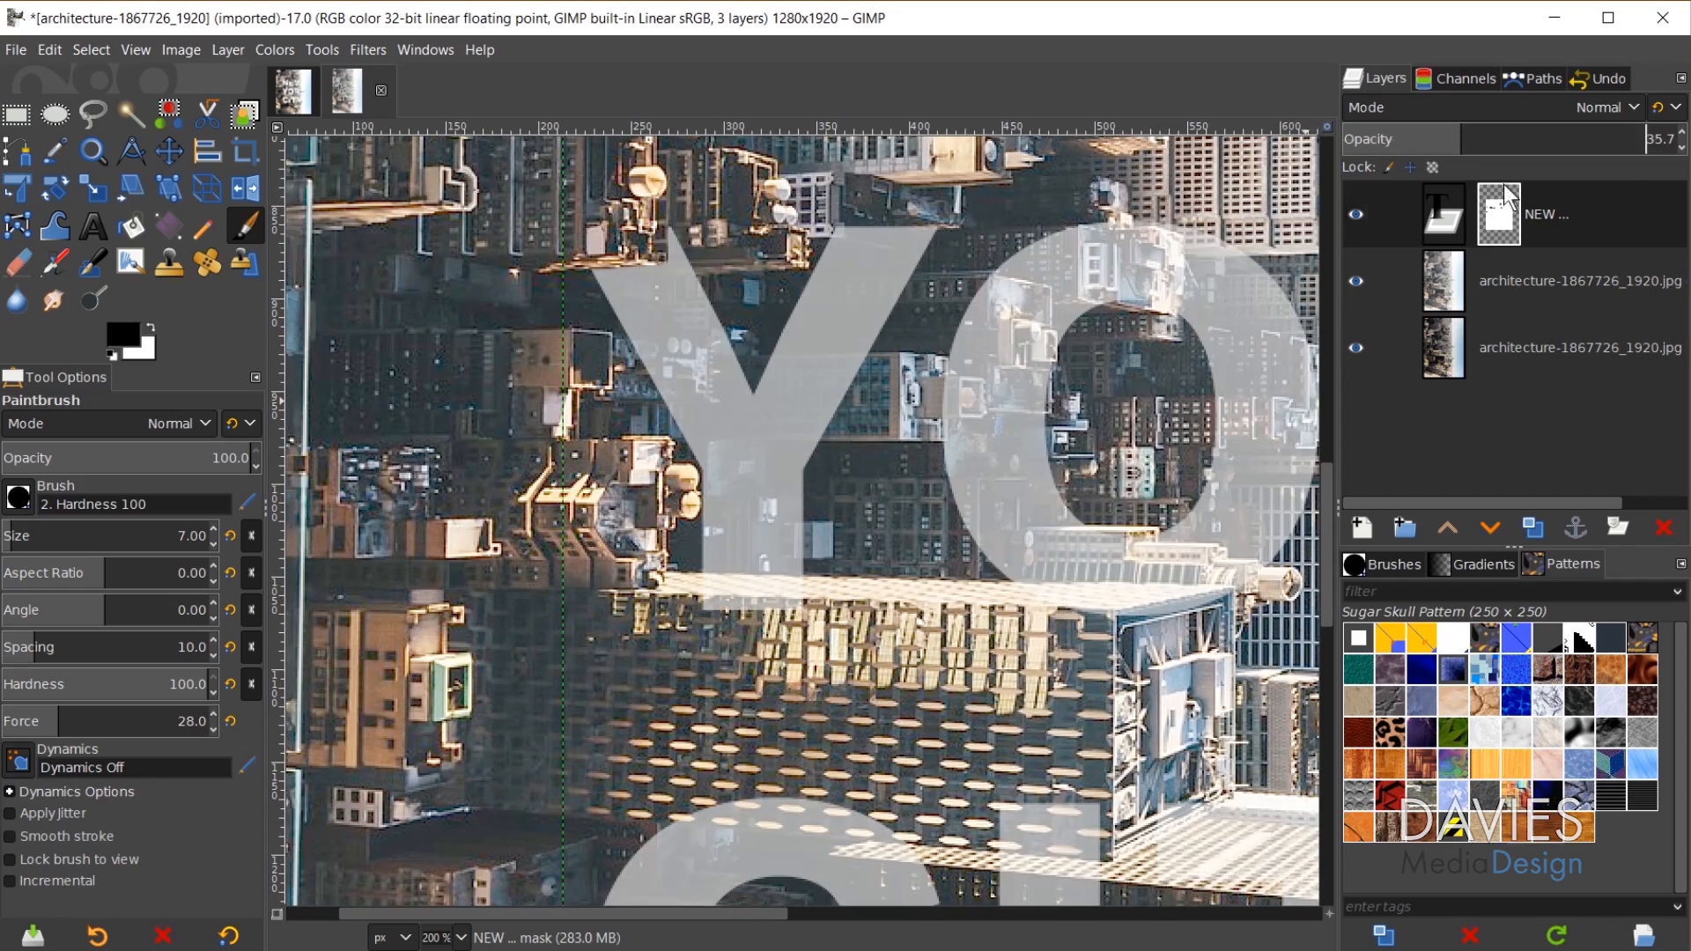
pyautogui.keyDown('ctrl'); pyautogui.scroll(2, 708, 659); pyautogui.keyUp('ctrl')
pyautogui.click(694, 527)
pyautogui.keyDown('shift'); pyautogui.click(935, 534); pyautogui.keyUp('shift')
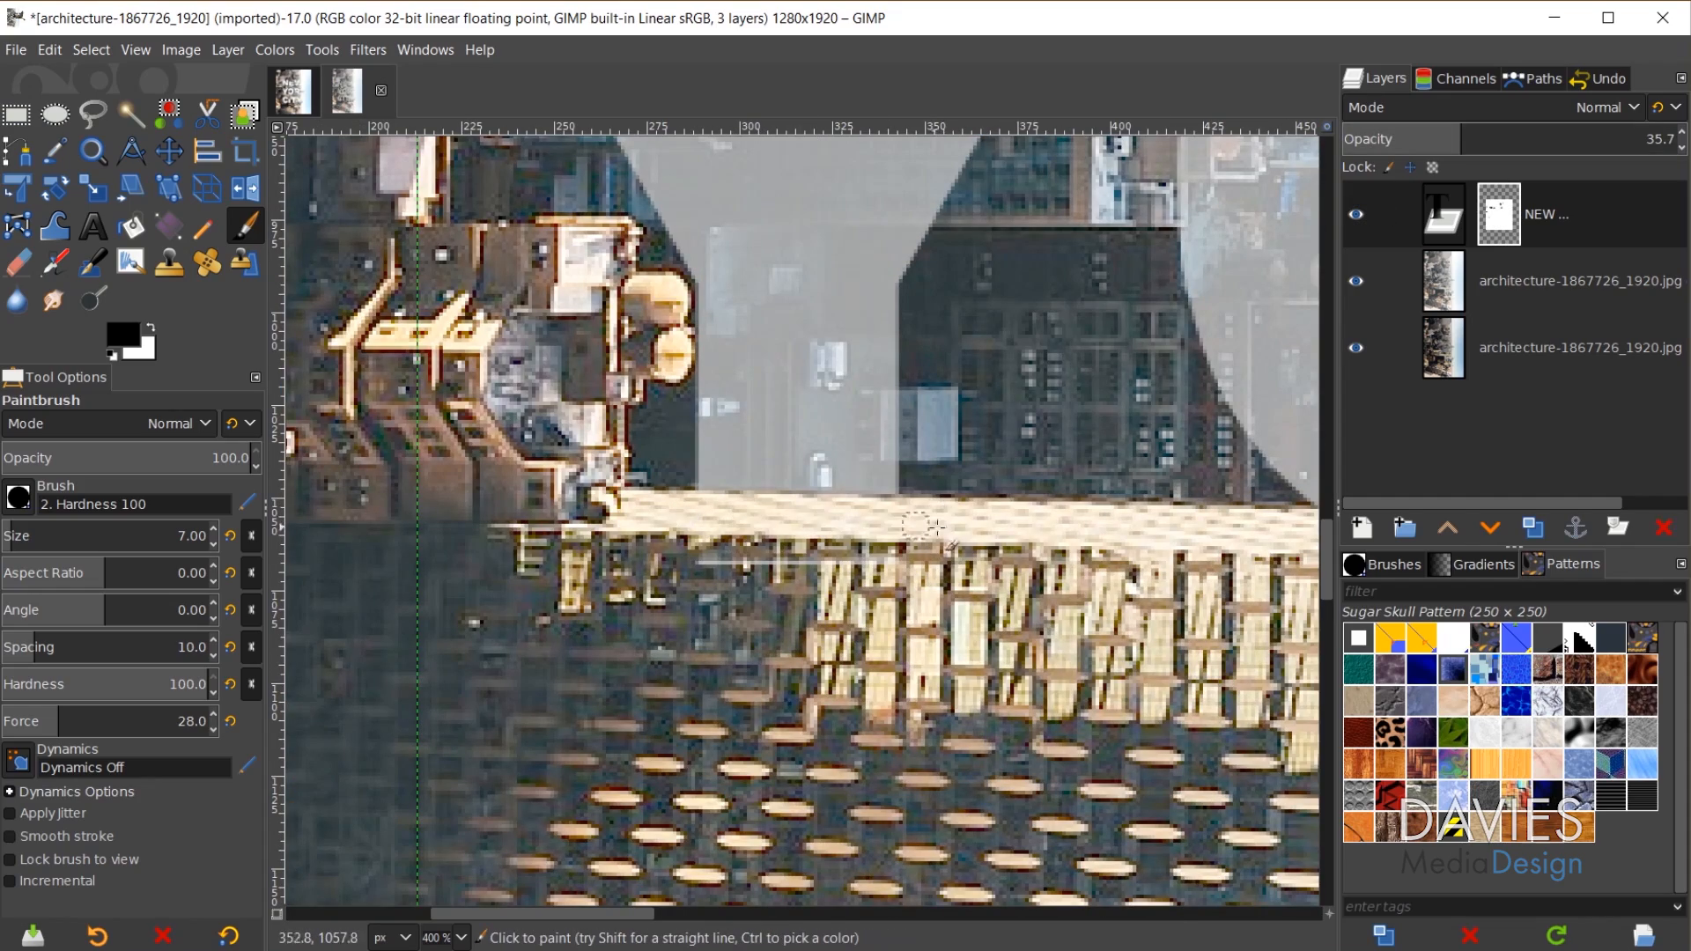
# - Mask the bottom of the O along the upper edge of the same cream-edged building with a straight line
pyautogui.keyDown('ctrl'); pyautogui.scroll(-3, 860, 561); pyautogui.keyUp('ctrl')
pyautogui.hscroll(4, 1057, 598)
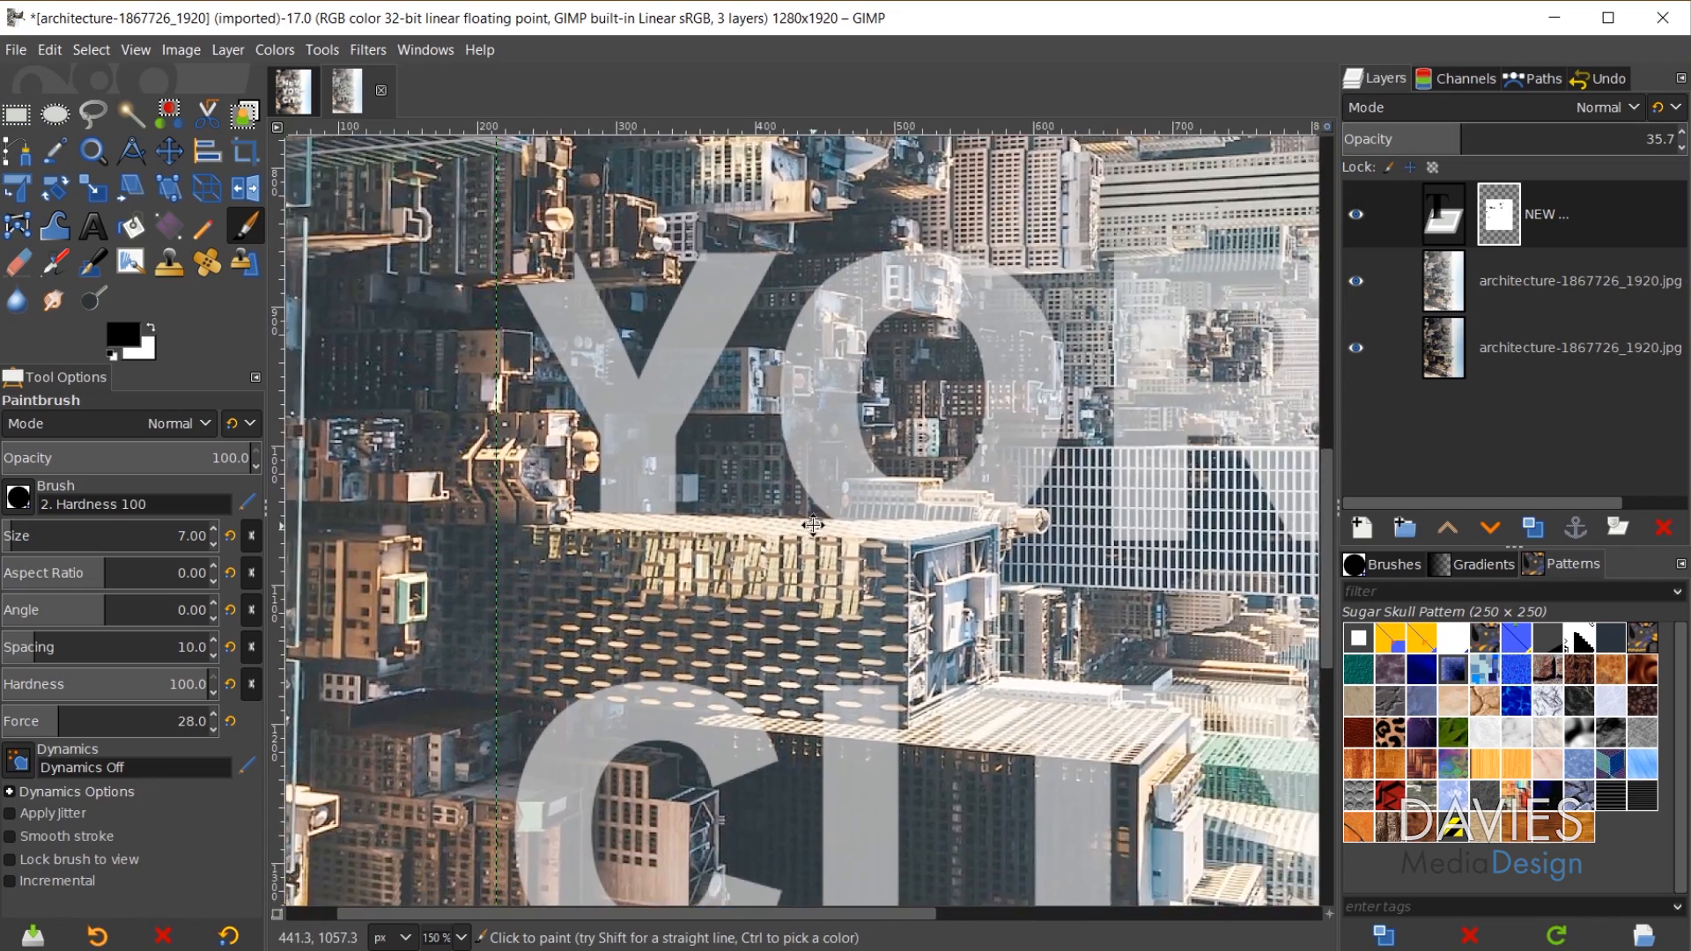
pyautogui.keyDown('ctrl'); pyautogui.scroll(2, 1057, 563); pyautogui.keyUp('ctrl')
pyautogui.keyDown('ctrl'); pyautogui.scroll(-2, 1177, 343); pyautogui.keyUp('ctrl')
pyautogui.scroll(3, 1179, 352)
pyautogui.keyDown('ctrl'); pyautogui.scroll(3, 995, 642); pyautogui.keyUp('ctrl')
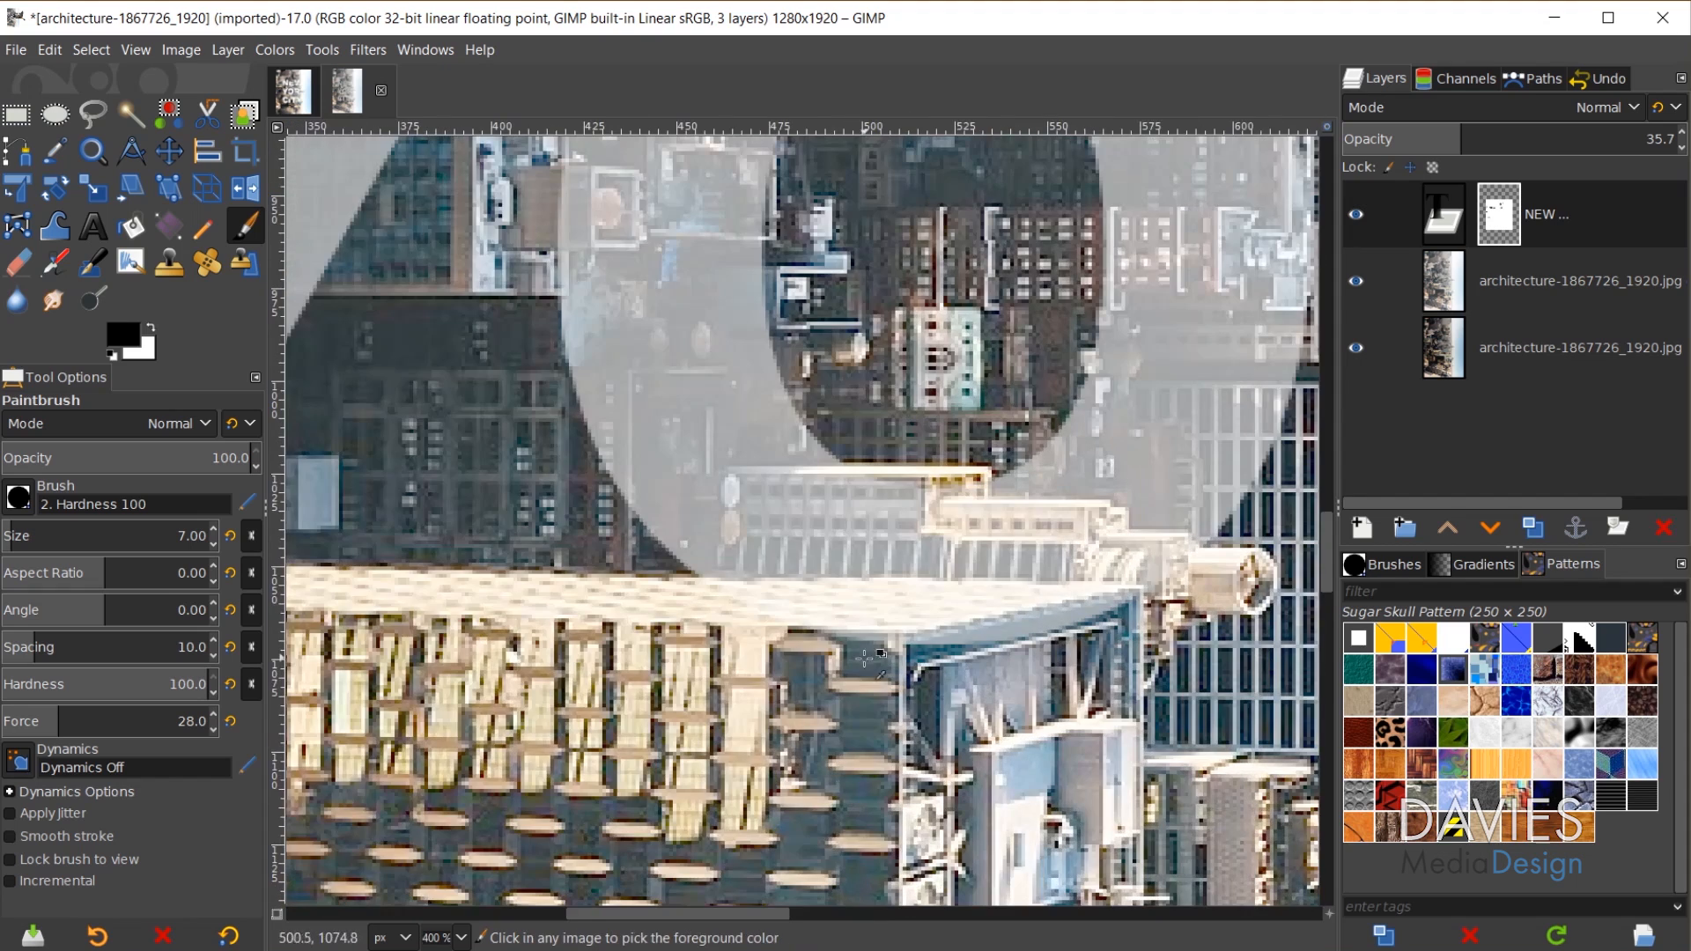
pyautogui.click(675, 591)
pyautogui.keyDown('shift'); pyautogui.click(1130, 588); pyautogui.keyUp('shift')
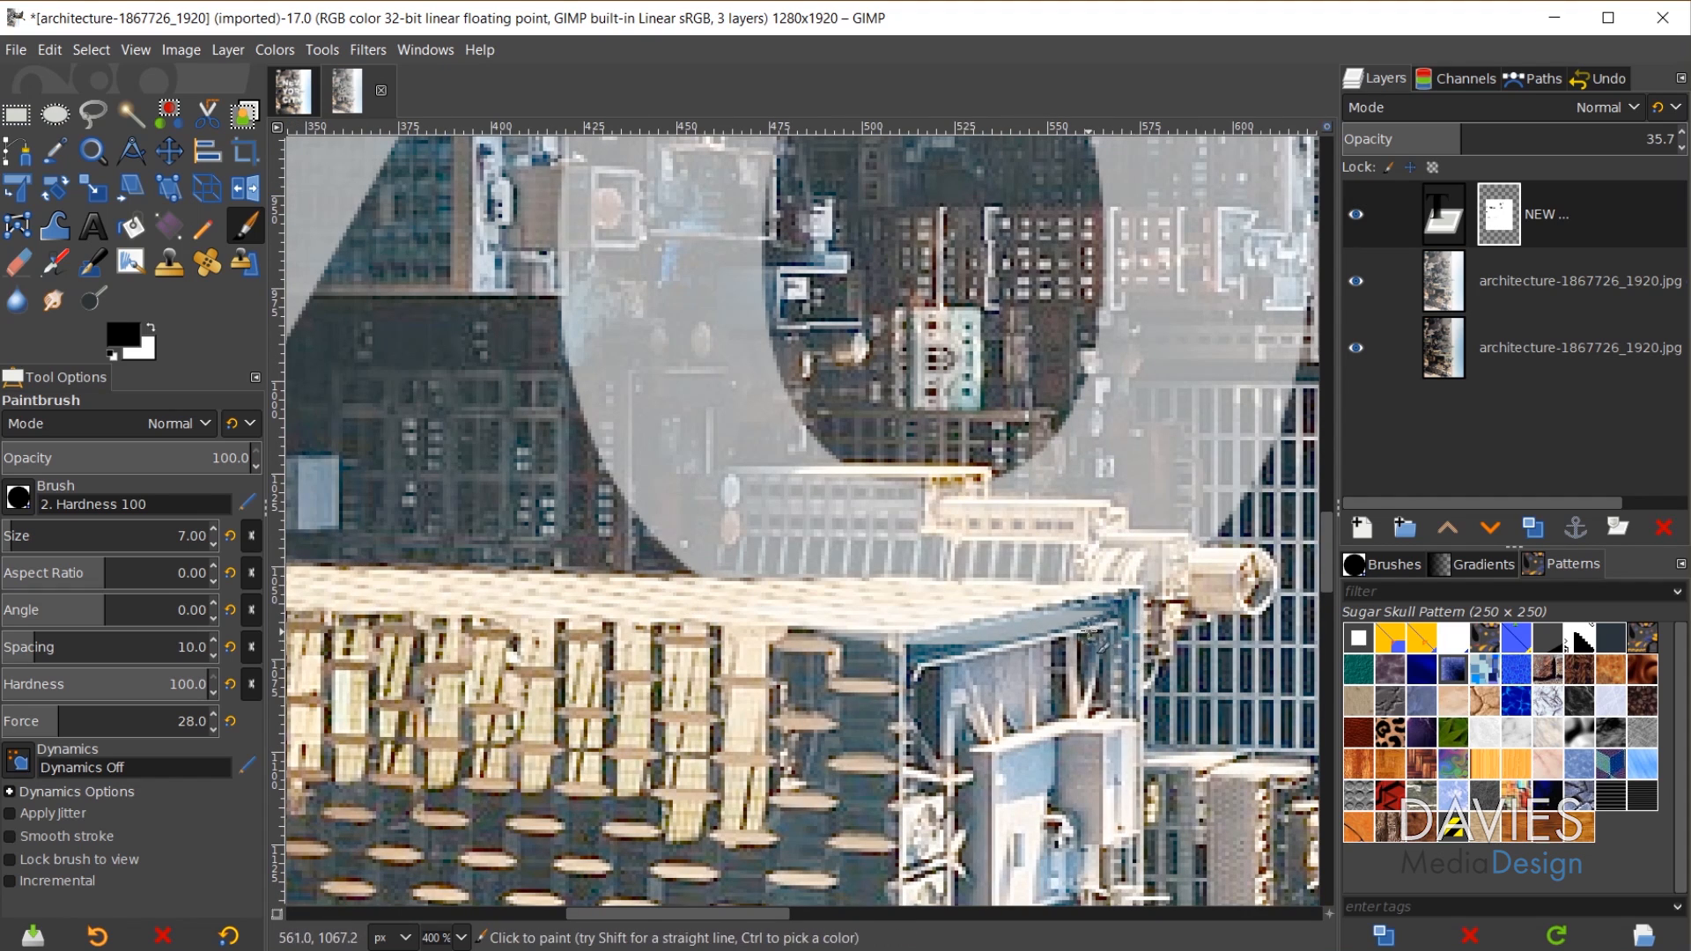
# - Enlarge the Paintbrush to 18 and mask the remaining bottom of the O over the building's facade
pyautogui.press(']')
pyautogui.press(']')
pyautogui.press(']')
pyautogui.press(']')
pyautogui.press(']')
pyautogui.press(']')
pyautogui.press(']')
pyautogui.press(']')
pyautogui.press(']')
pyautogui.press(']')
pyautogui.press(']')
pyautogui.moveTo(1076, 623); pyautogui.dragTo(722, 618)
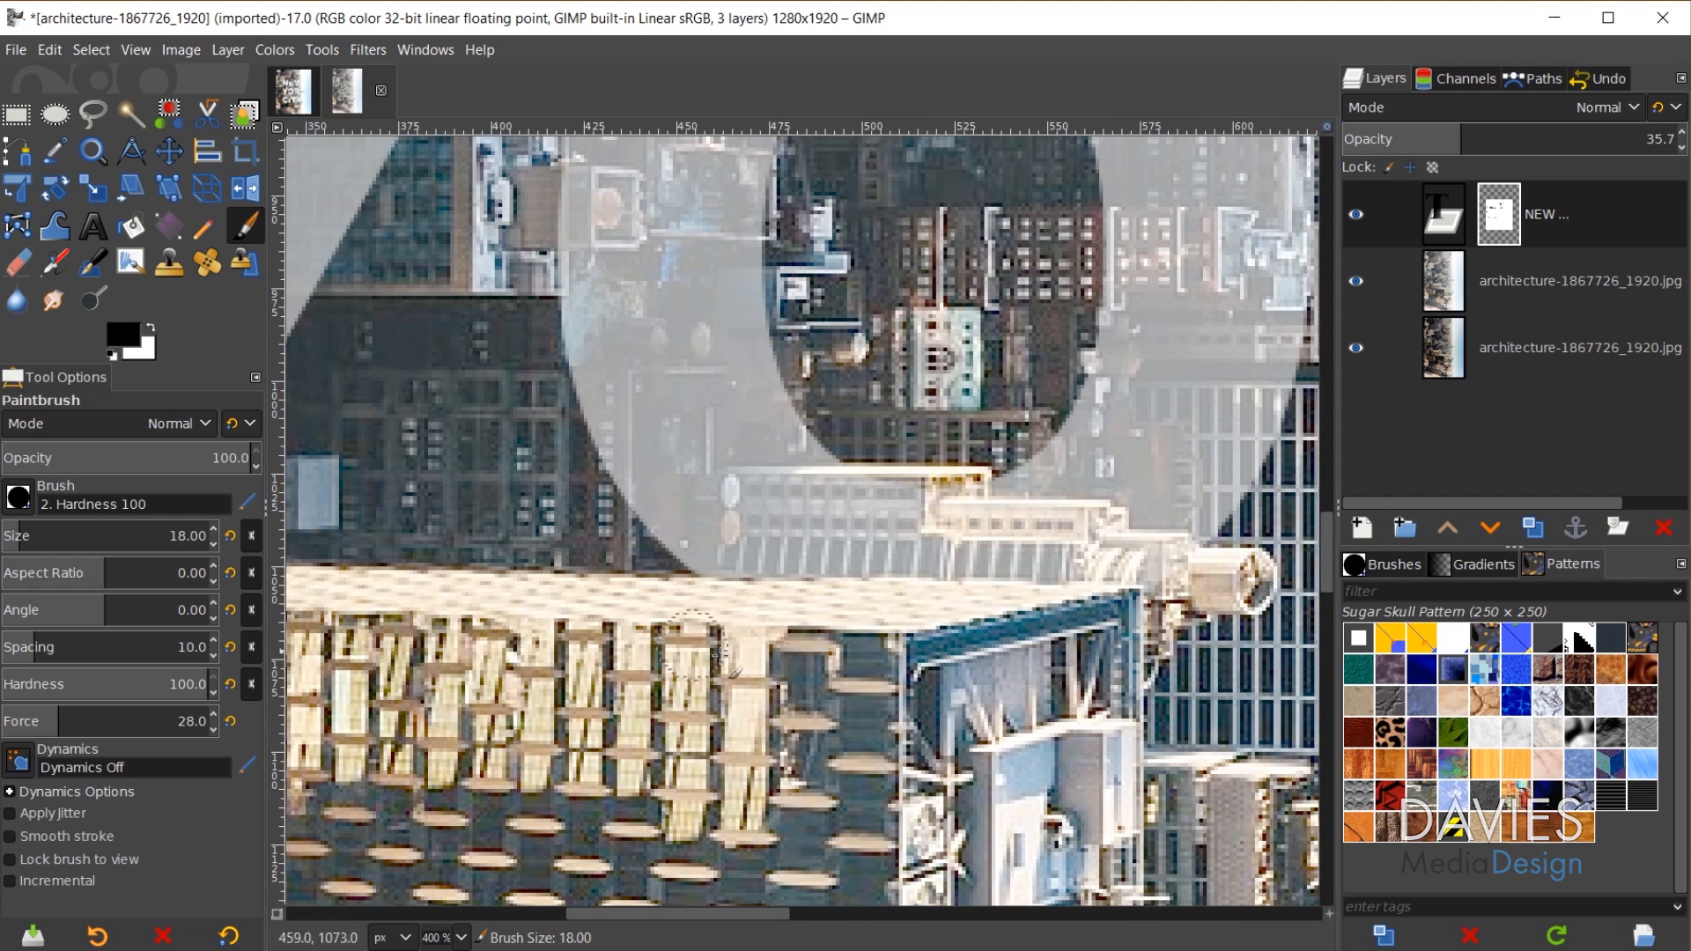
# - Lower the text layer's opacity to 15 and mask the O's left curve off the protruding rooftop block with brush size 9
pyautogui.keyDown('ctrl'); pyautogui.scroll(-2, 720, 652); pyautogui.keyUp('ctrl')
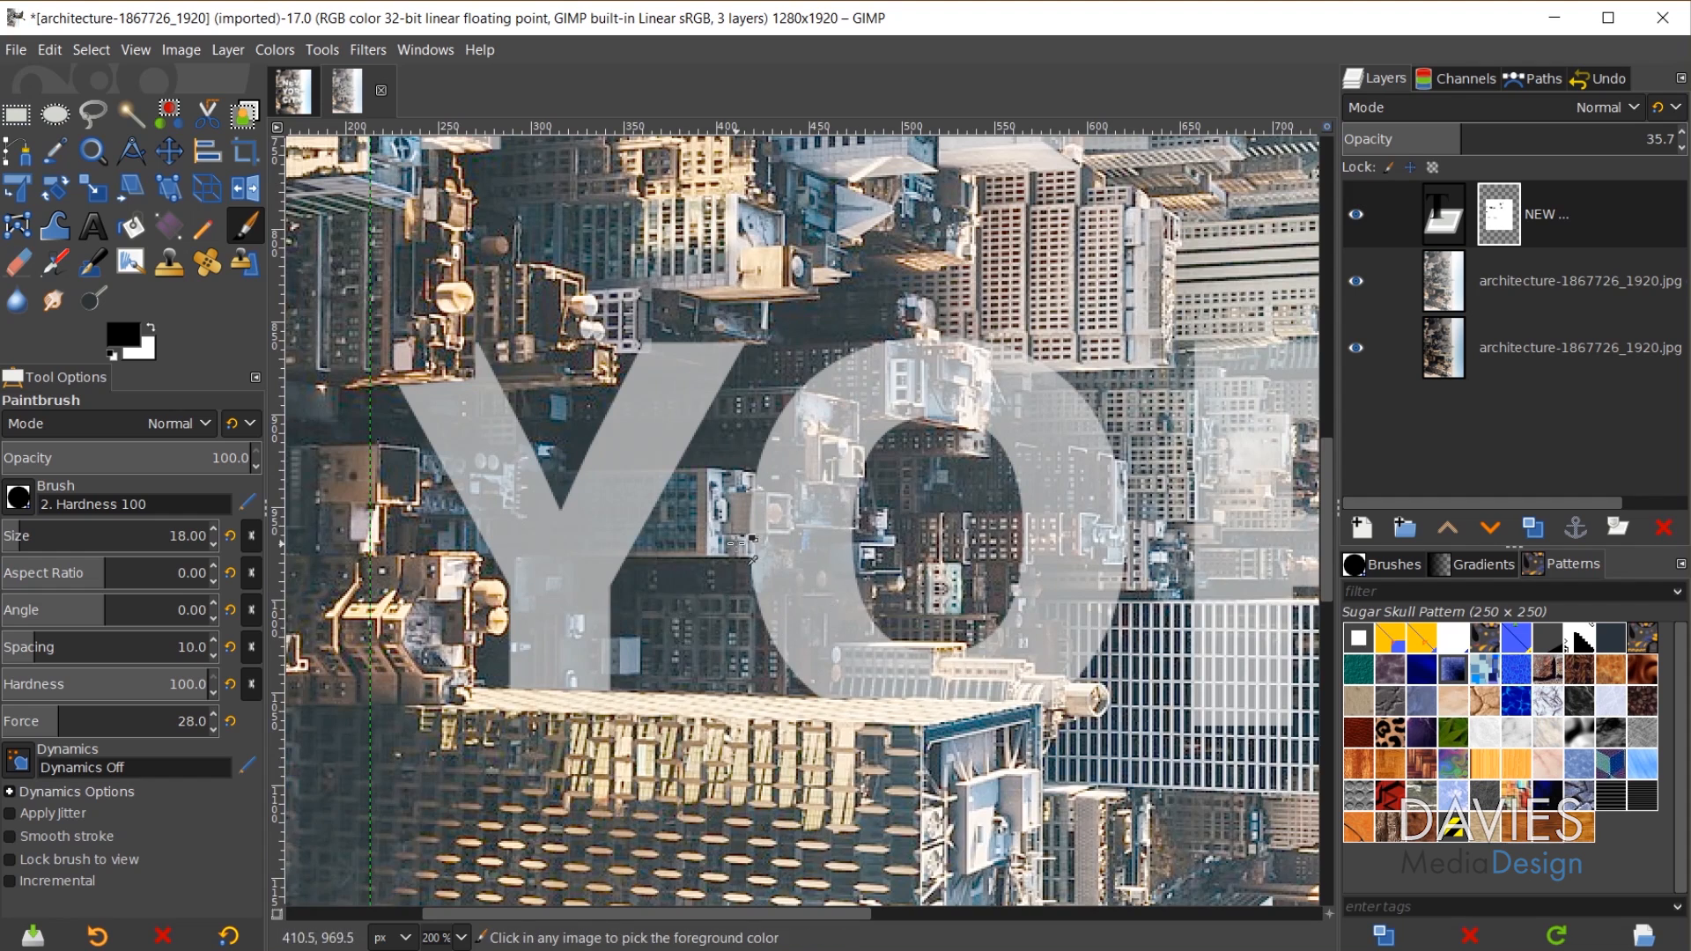
pyautogui.keyDown('ctrl'); pyautogui.scroll(4, 863, 509); pyautogui.keyUp('ctrl')
pyautogui.click(1432, 139)
pyautogui.moveTo(1432, 139); pyautogui.dragTo(1388, 139)
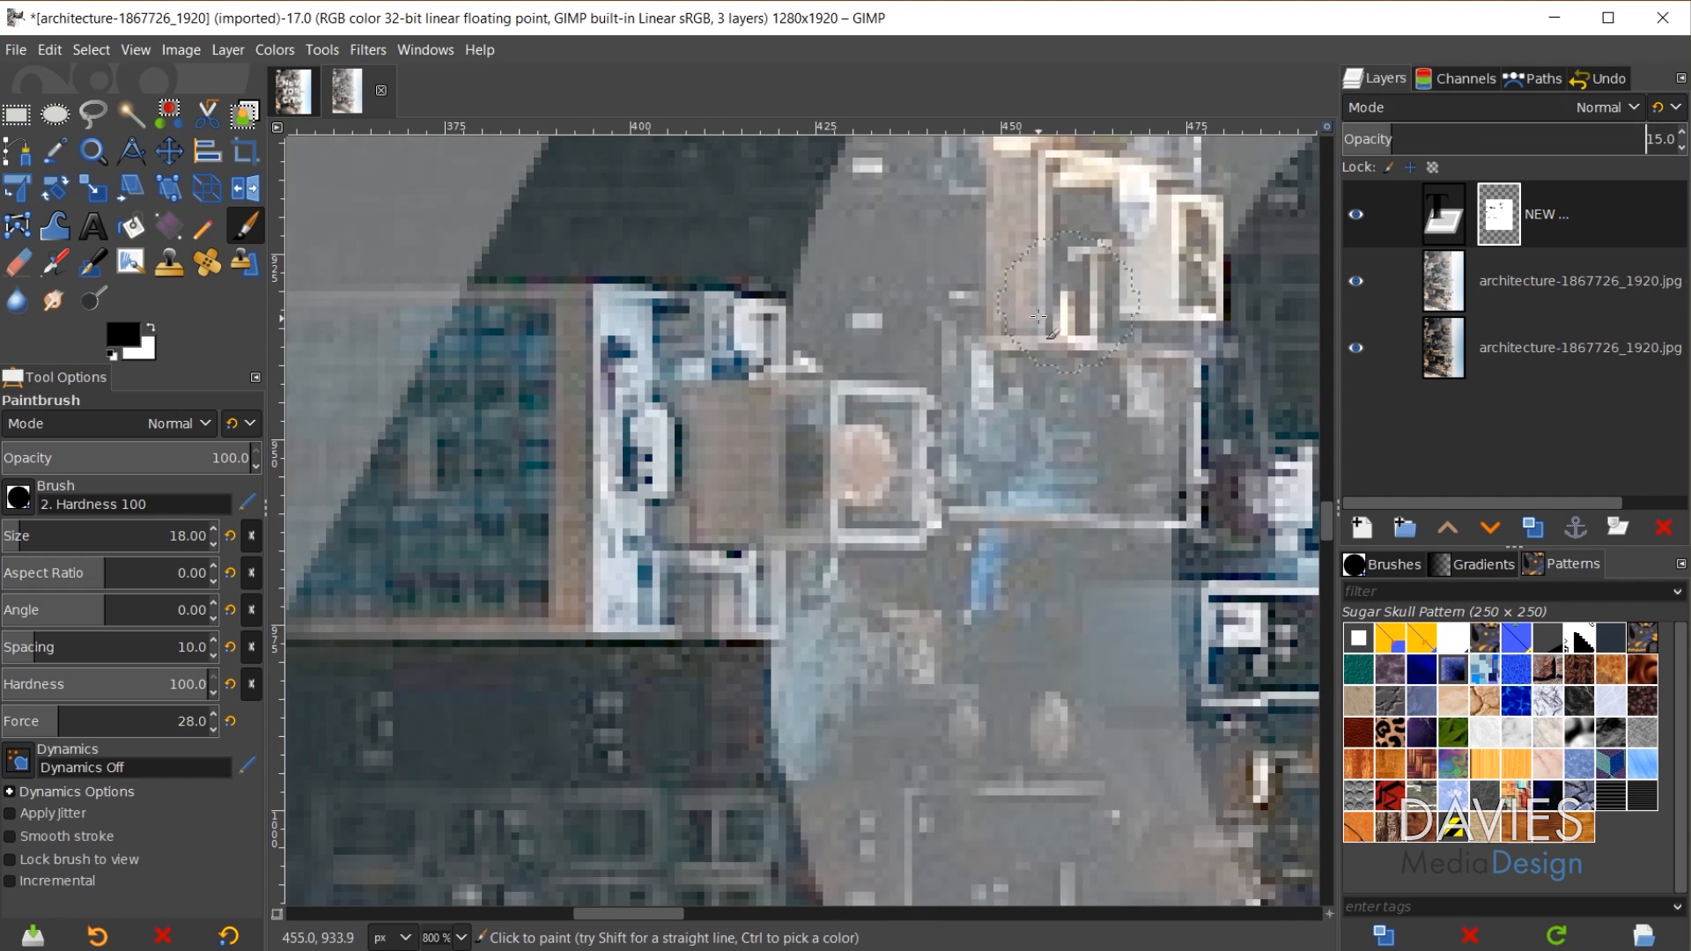
pyautogui.press('[')
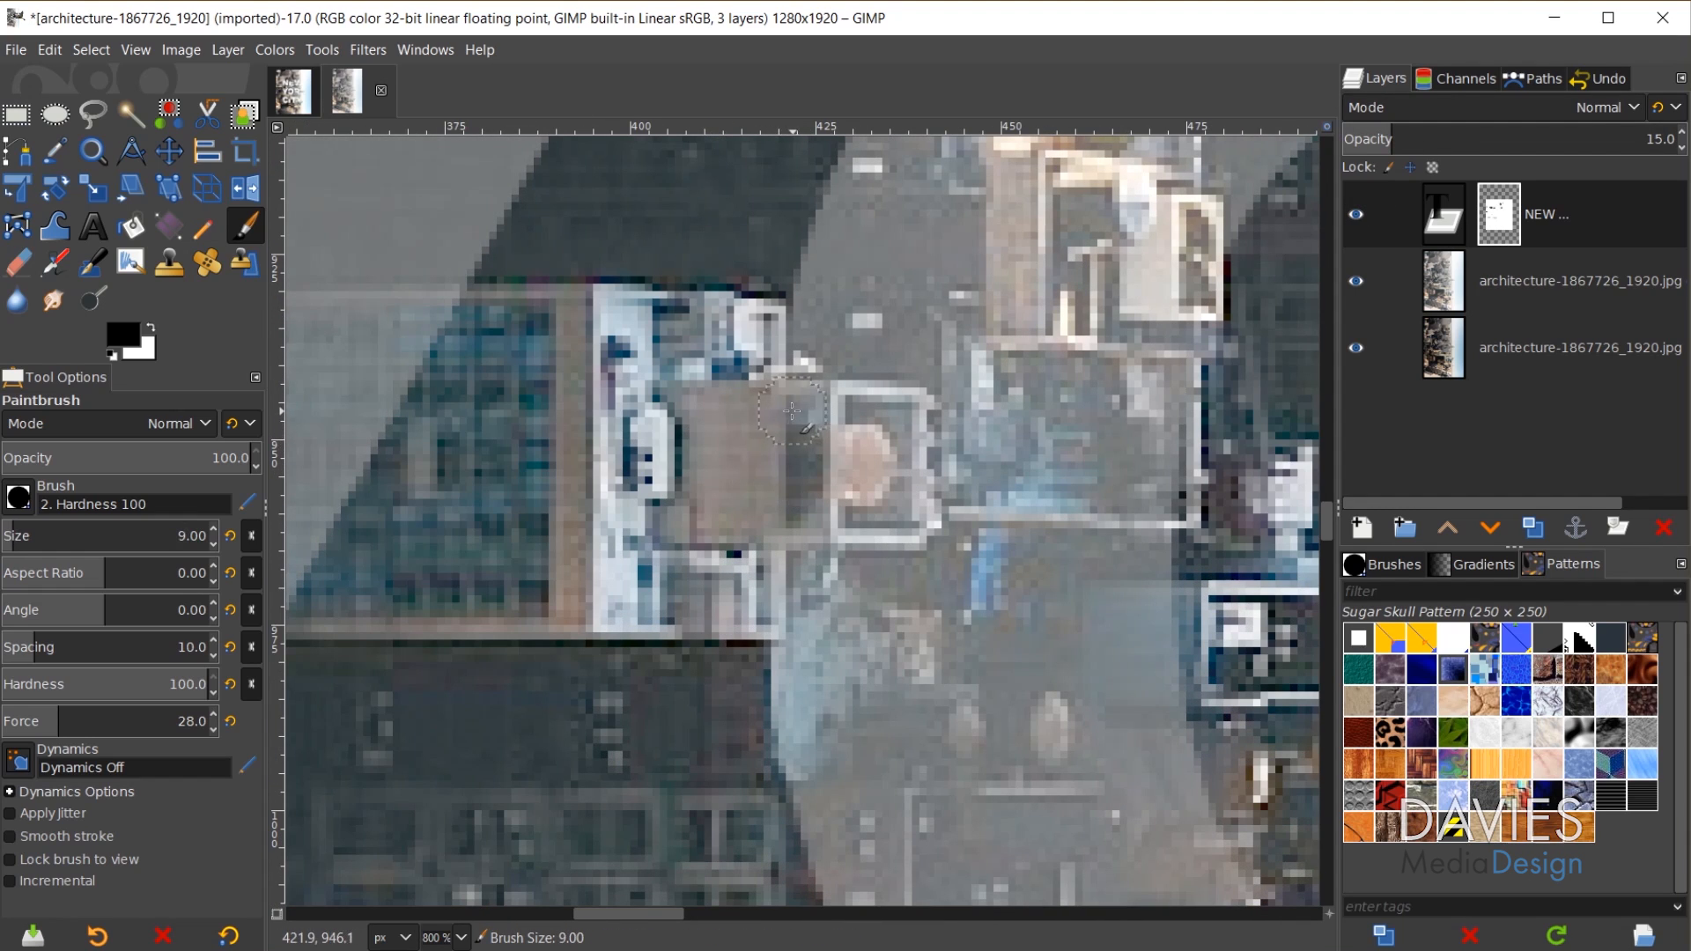
pyautogui.moveTo(793, 410)
pyautogui.mouseDown()
pyautogui.moveTo(893, 418)
pyautogui.moveTo(903, 514)
pyautogui.mouseUp()
pyautogui.keyDown('shift'); pyautogui.click(726, 526); pyautogui.keyUp('shift')
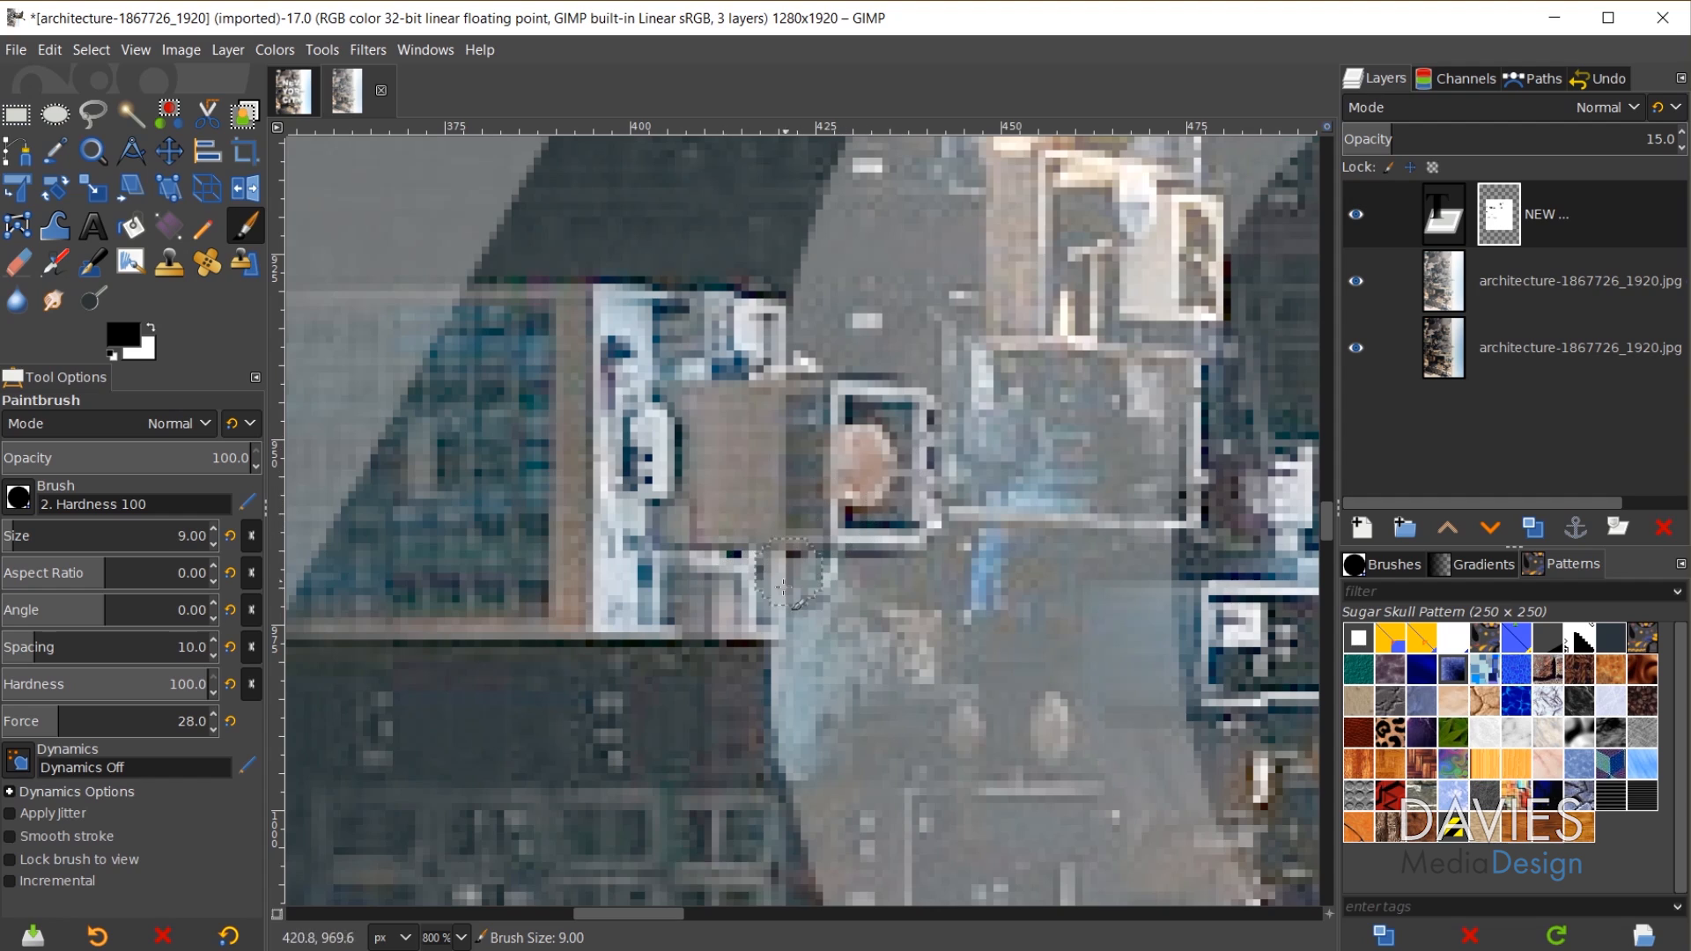
# - Review the masked Y and O with the text layer at 100 opacity, from close up and at 100% zoom
pyautogui.keyDown('ctrl'); pyautogui.scroll(-2, 1065, 607); pyautogui.keyUp('ctrl')
pyautogui.keyDown('ctrl'); pyautogui.scroll(-2, 1117, 553); pyautogui.keyUp('ctrl')
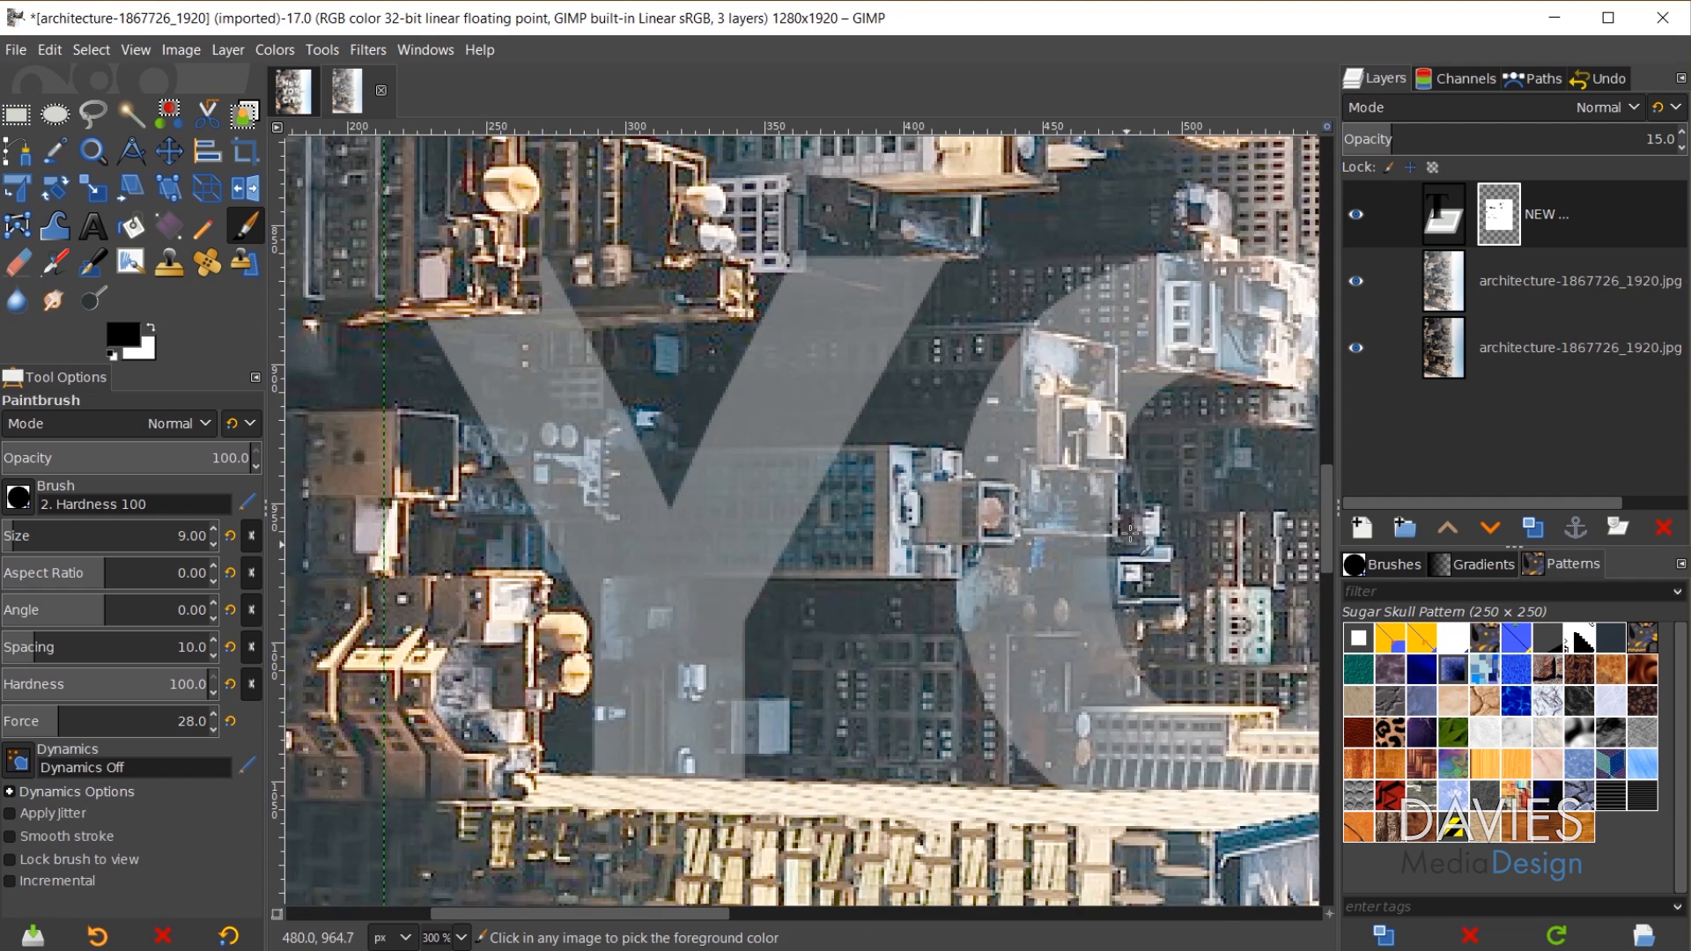
pyautogui.moveTo(1118, 554); pyautogui.dragTo(776, 504)
pyautogui.click(1631, 132)
pyautogui.moveTo(1631, 132); pyautogui.dragTo(1677, 132)
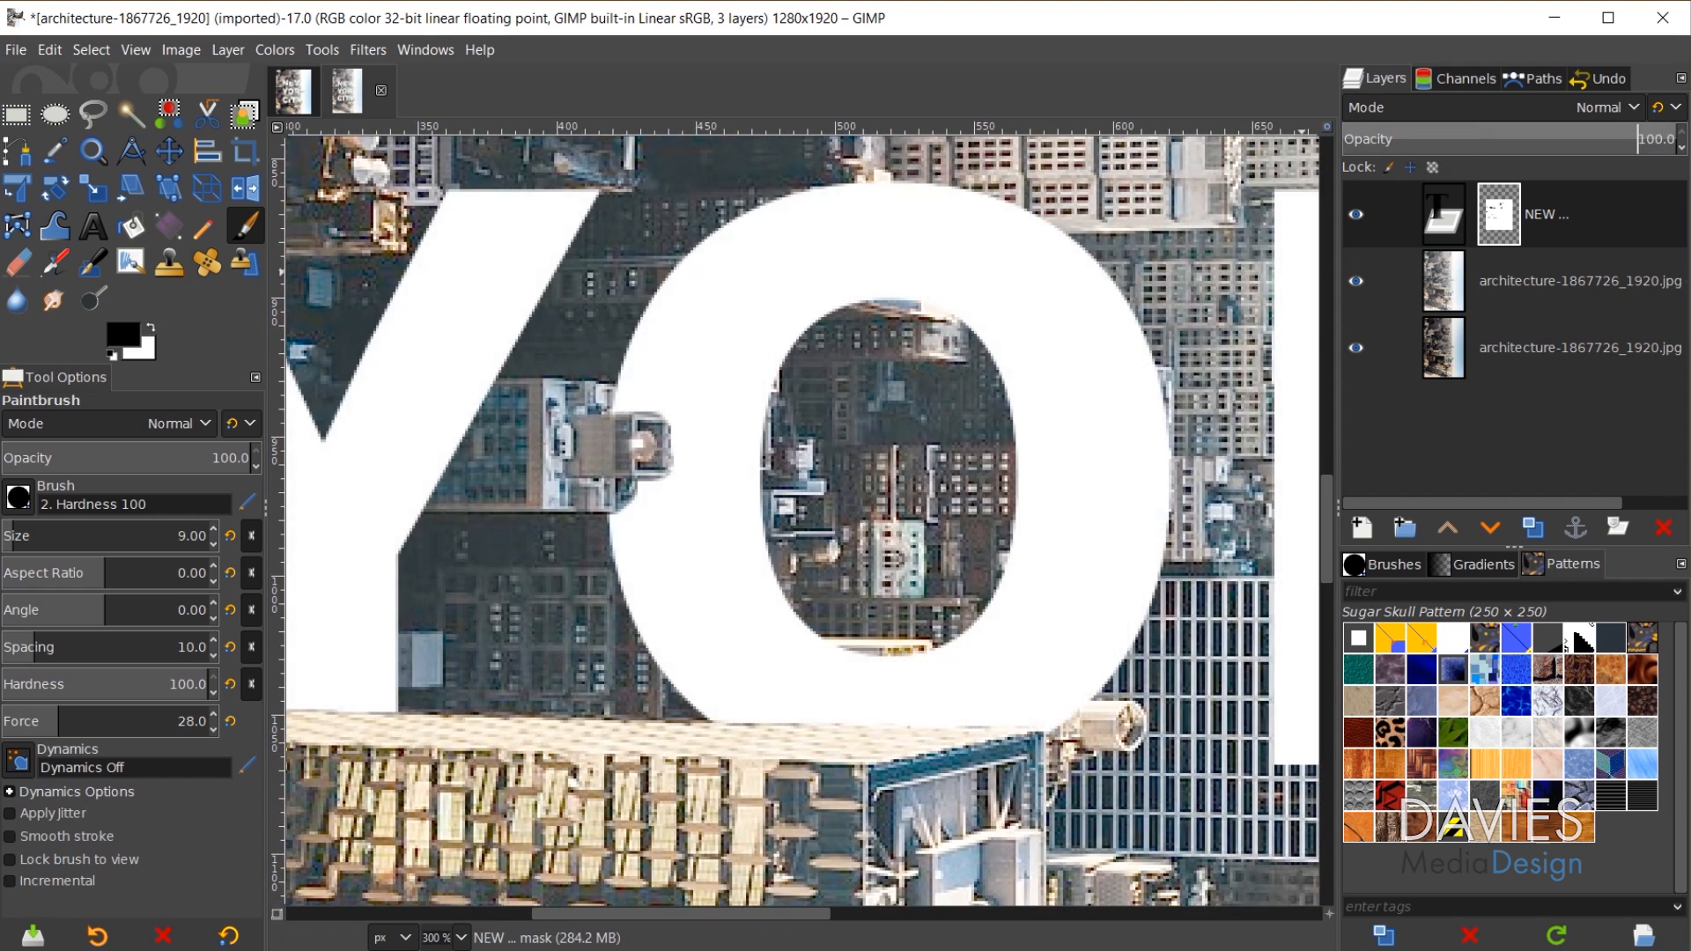
pyautogui.press('1')
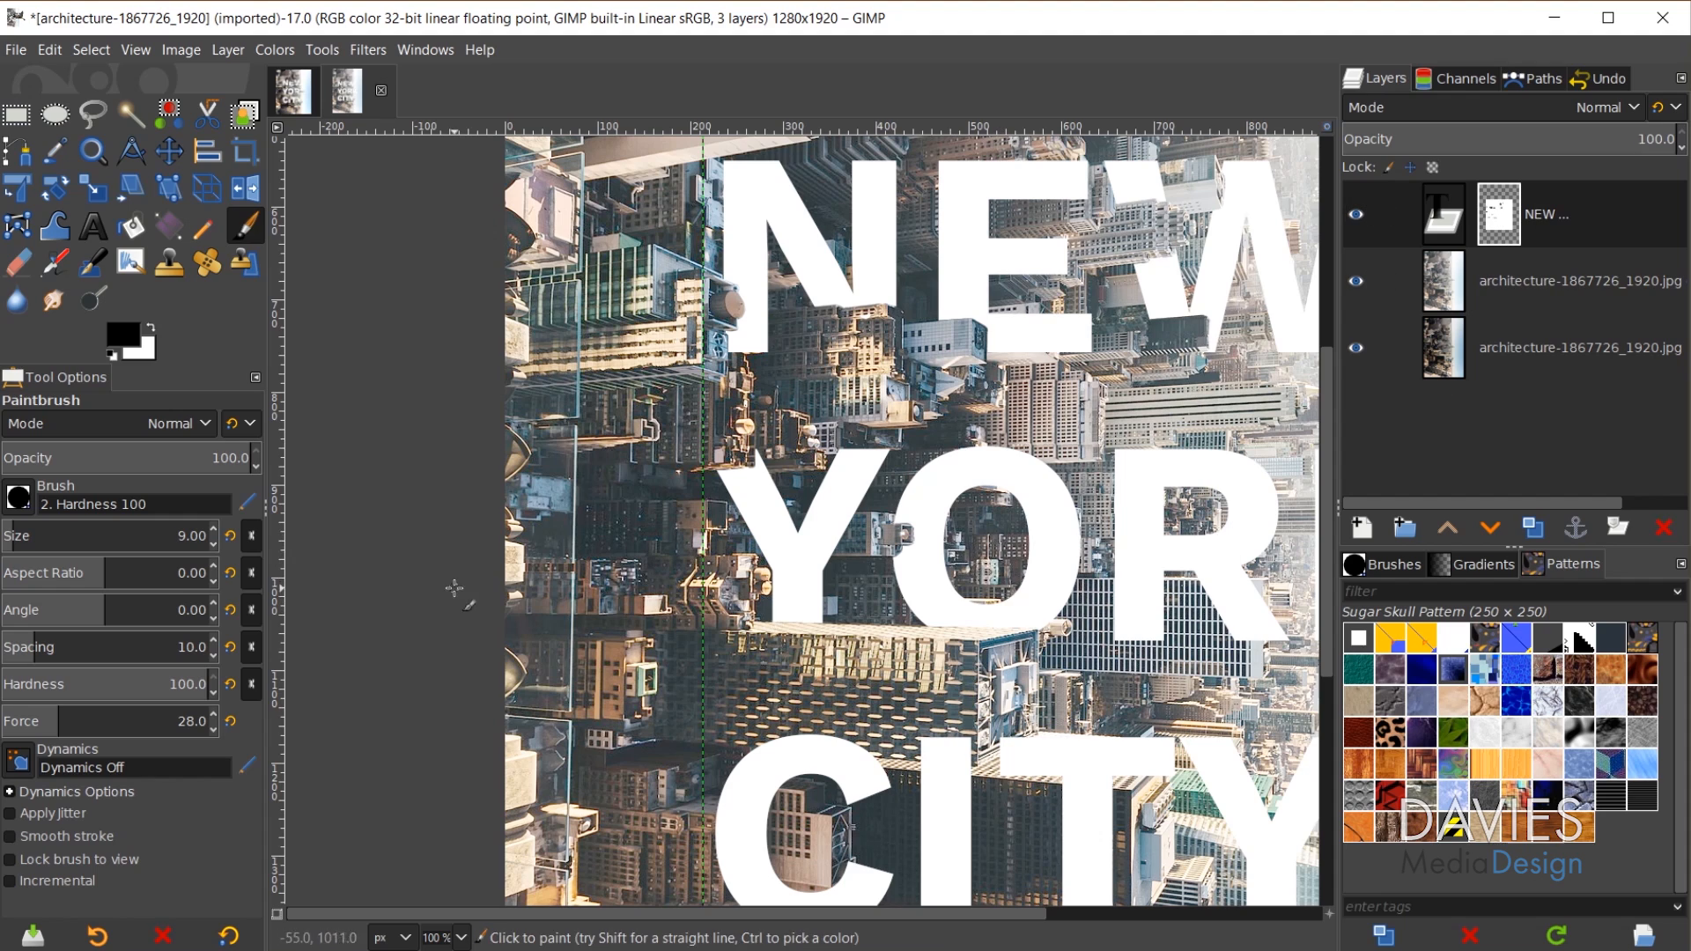
# - Set the text layer's opacity to 22.2 and mask the lower part of the R over the grid-windowed building with brush size 26
pyautogui.hscroll(5, 453, 585)
pyautogui.click(1416, 139)
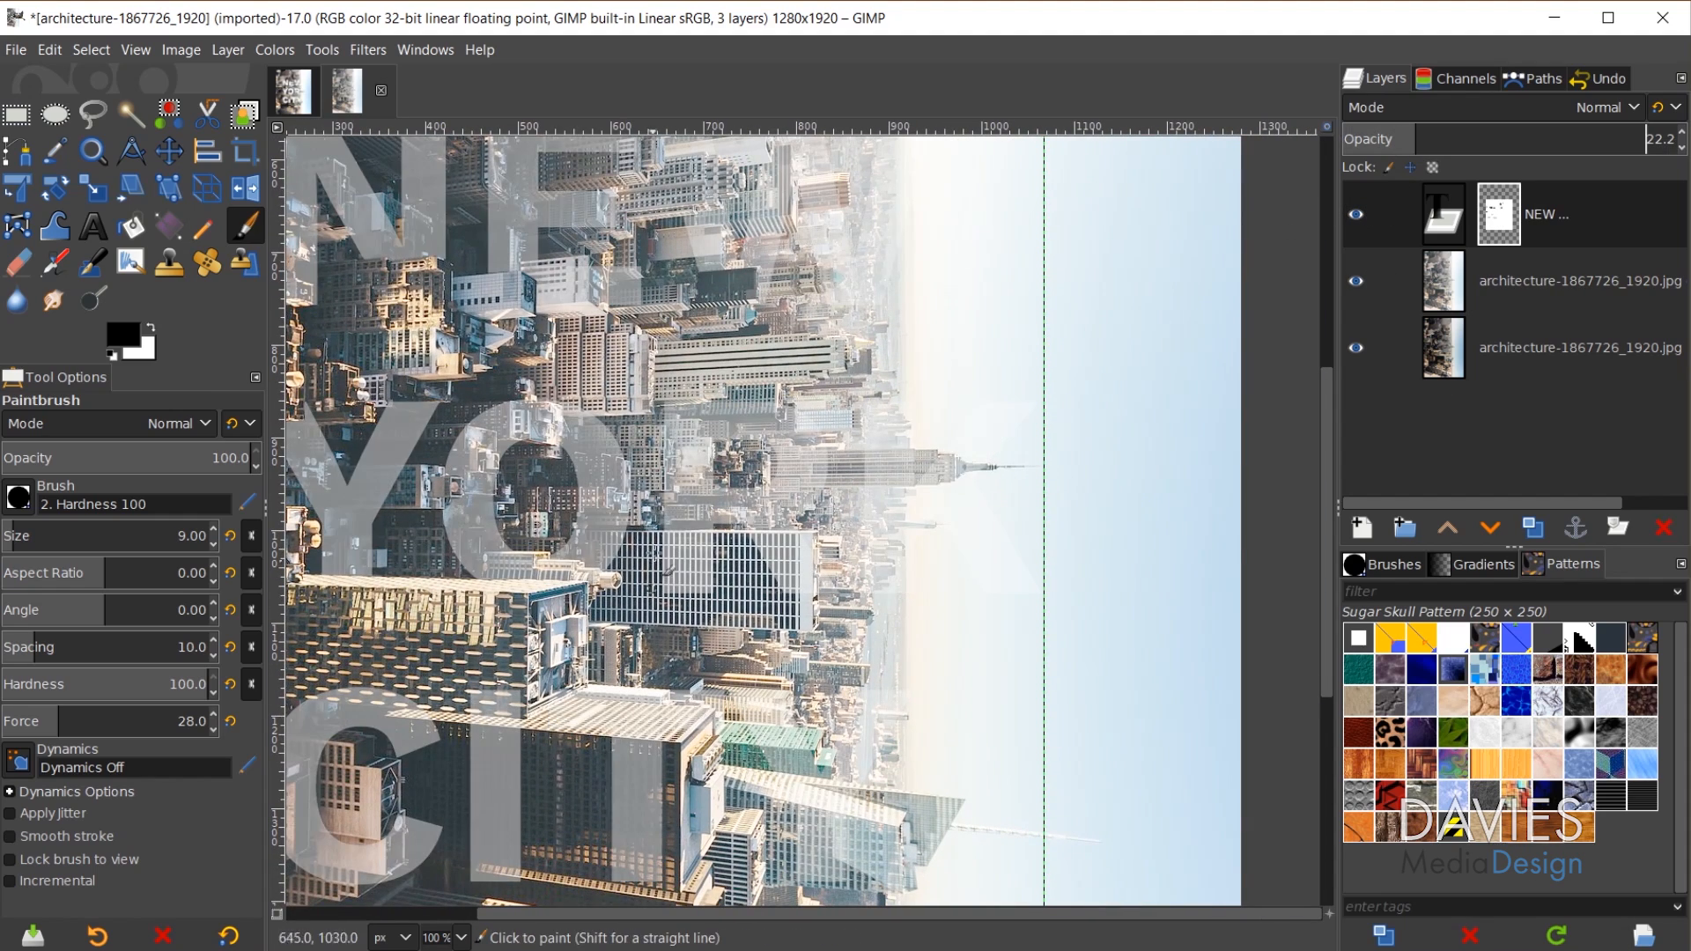
pyautogui.press('2')
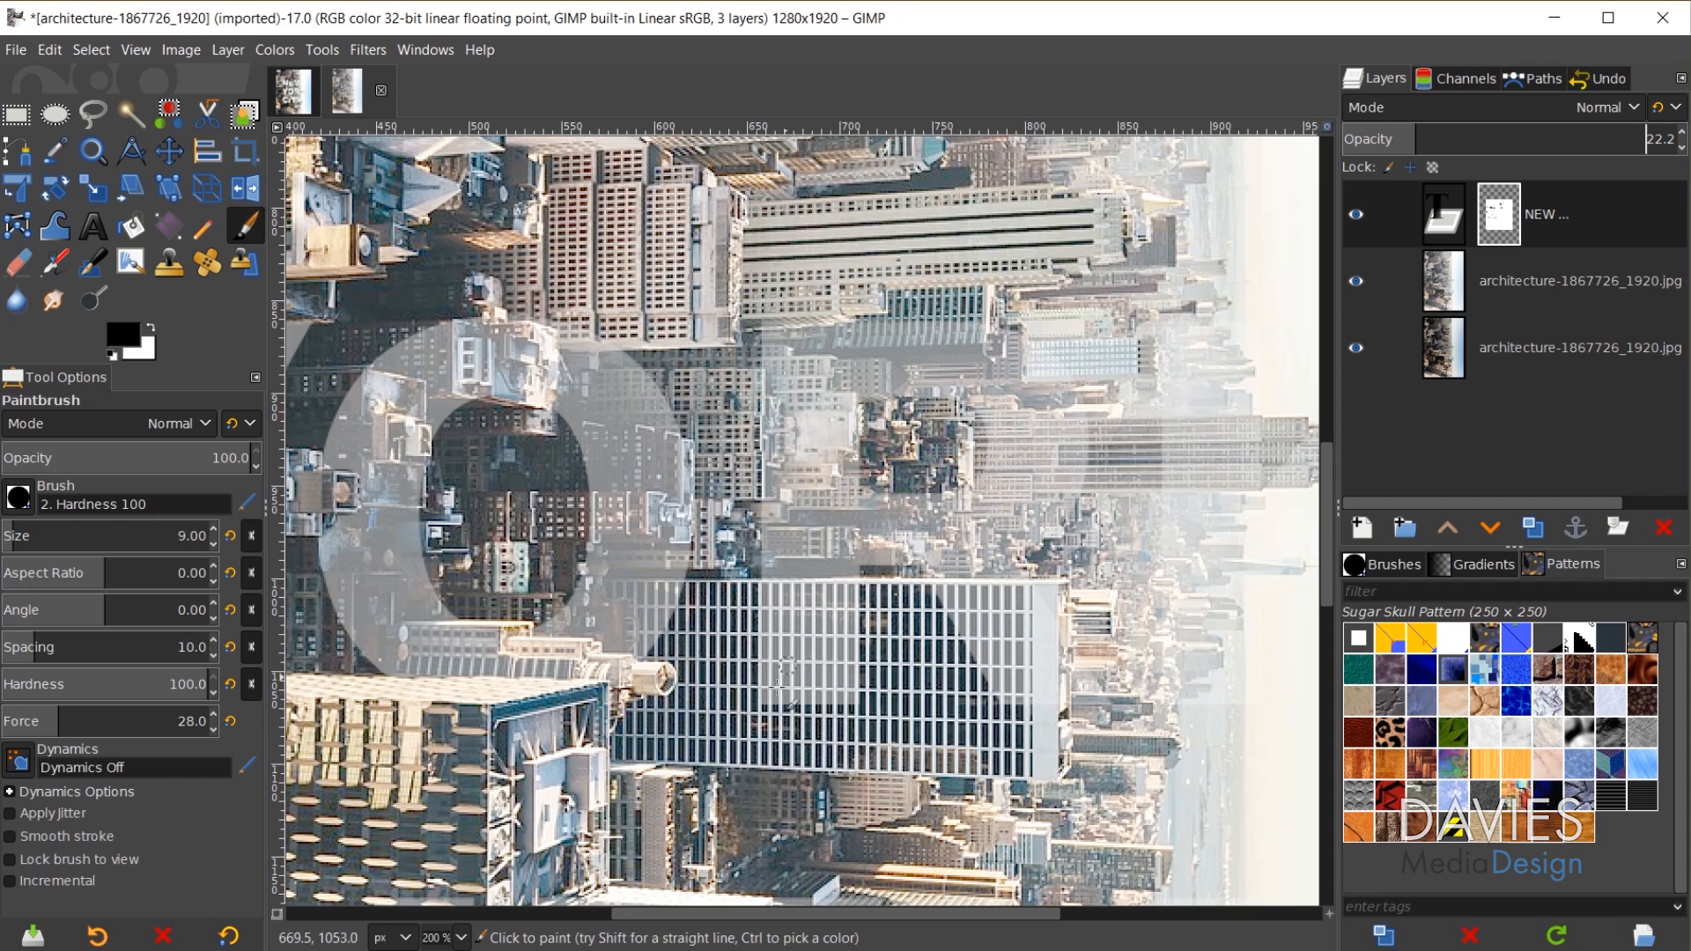
pyautogui.press(']')
pyautogui.press(']')
pyautogui.press(']')
pyautogui.press(']')
pyautogui.press(']')
pyautogui.press(']')
pyautogui.press(']')
pyautogui.press(']')
pyautogui.press(']')
pyautogui.press(']')
pyautogui.press(']')
pyautogui.press(']')
pyautogui.press(']')
pyautogui.press(']')
pyautogui.press(']')
pyautogui.press(']')
pyautogui.press(']')
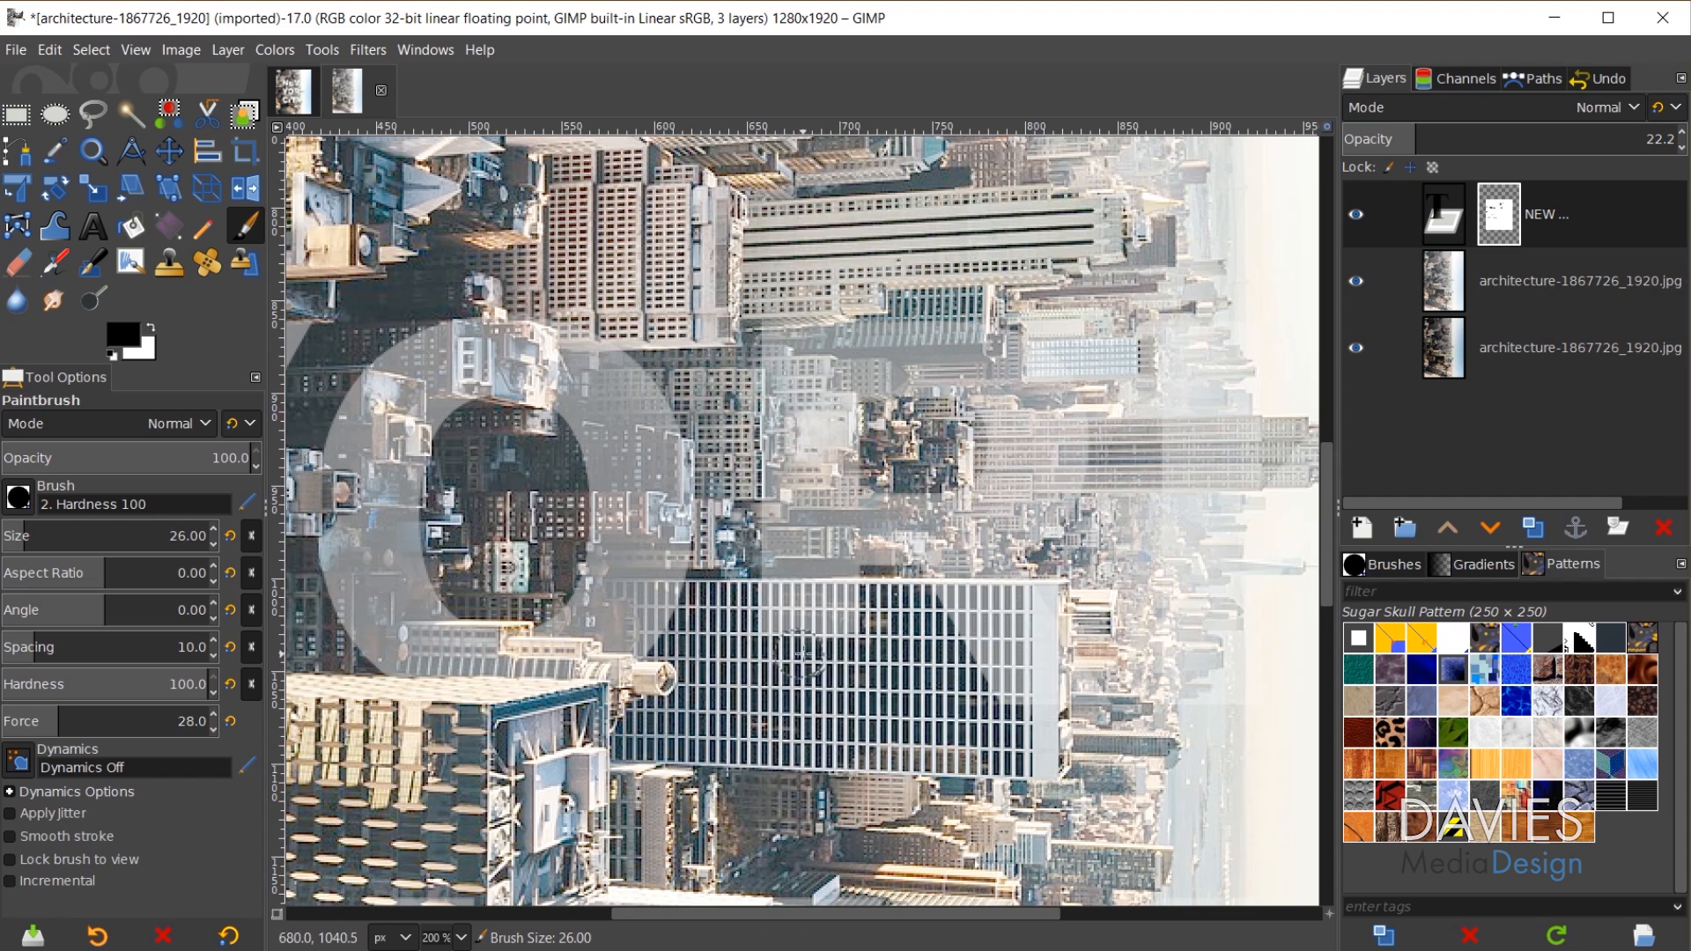
pyautogui.keyDown('shift'); pyautogui.click(1040, 604); pyautogui.keyUp('shift')
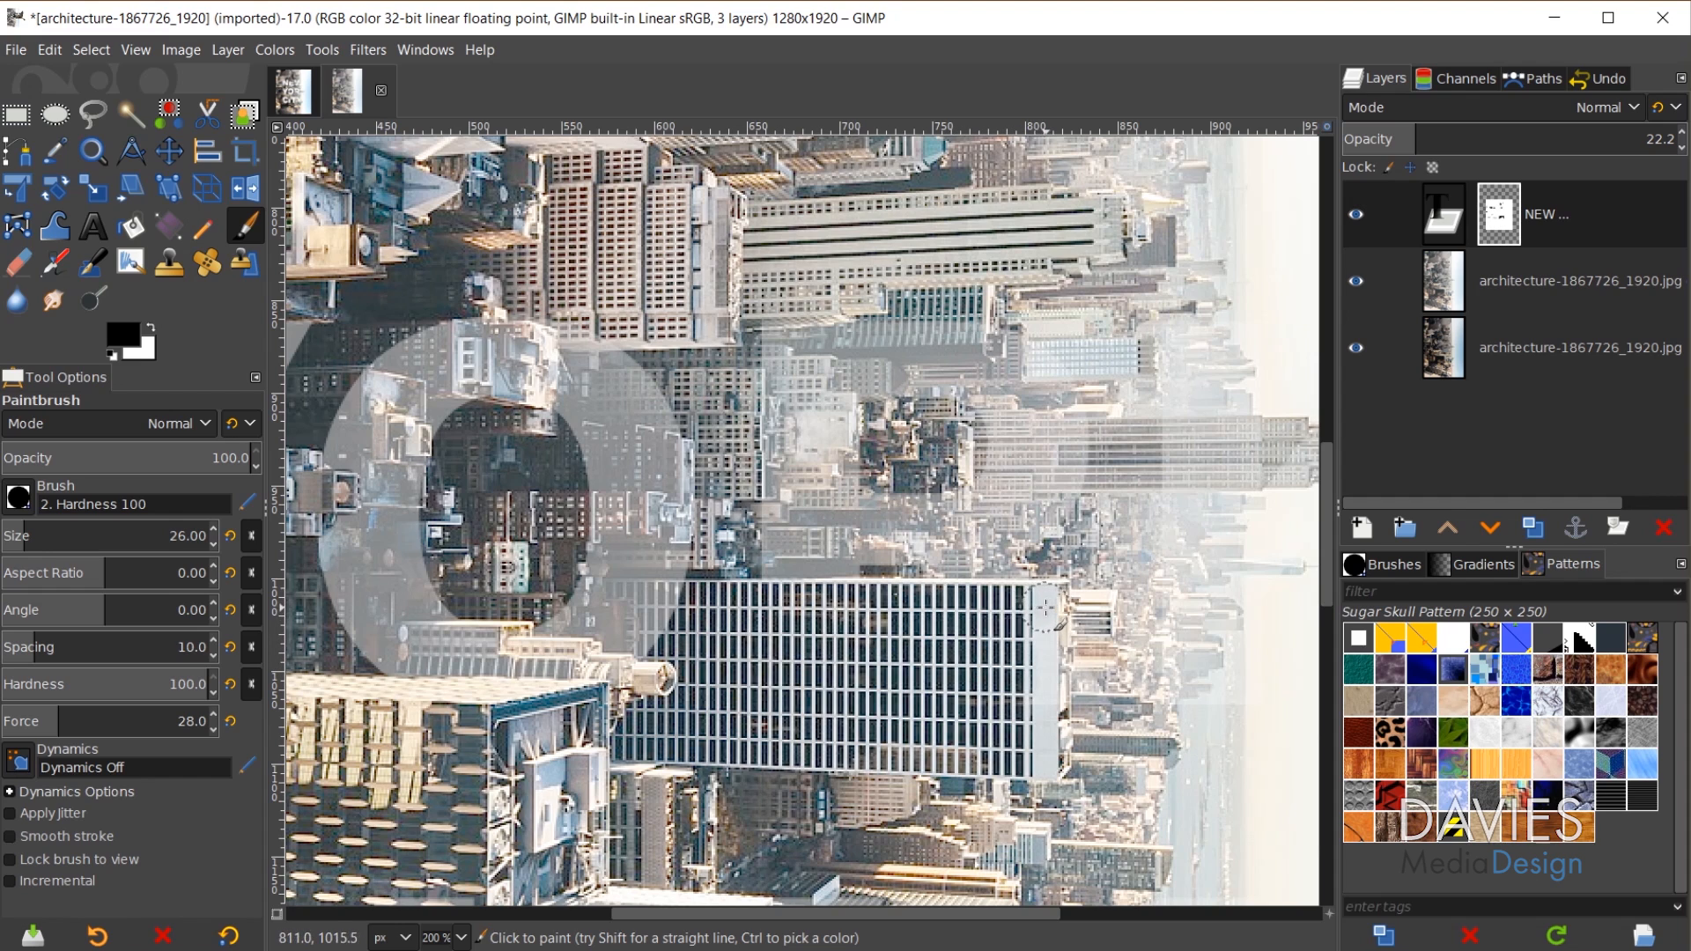
# - Reduce the Paintbrush to 3 and review the masked YORK letters with the text layer at 100 opacity
pyautogui.scroll(4, 1044, 608)
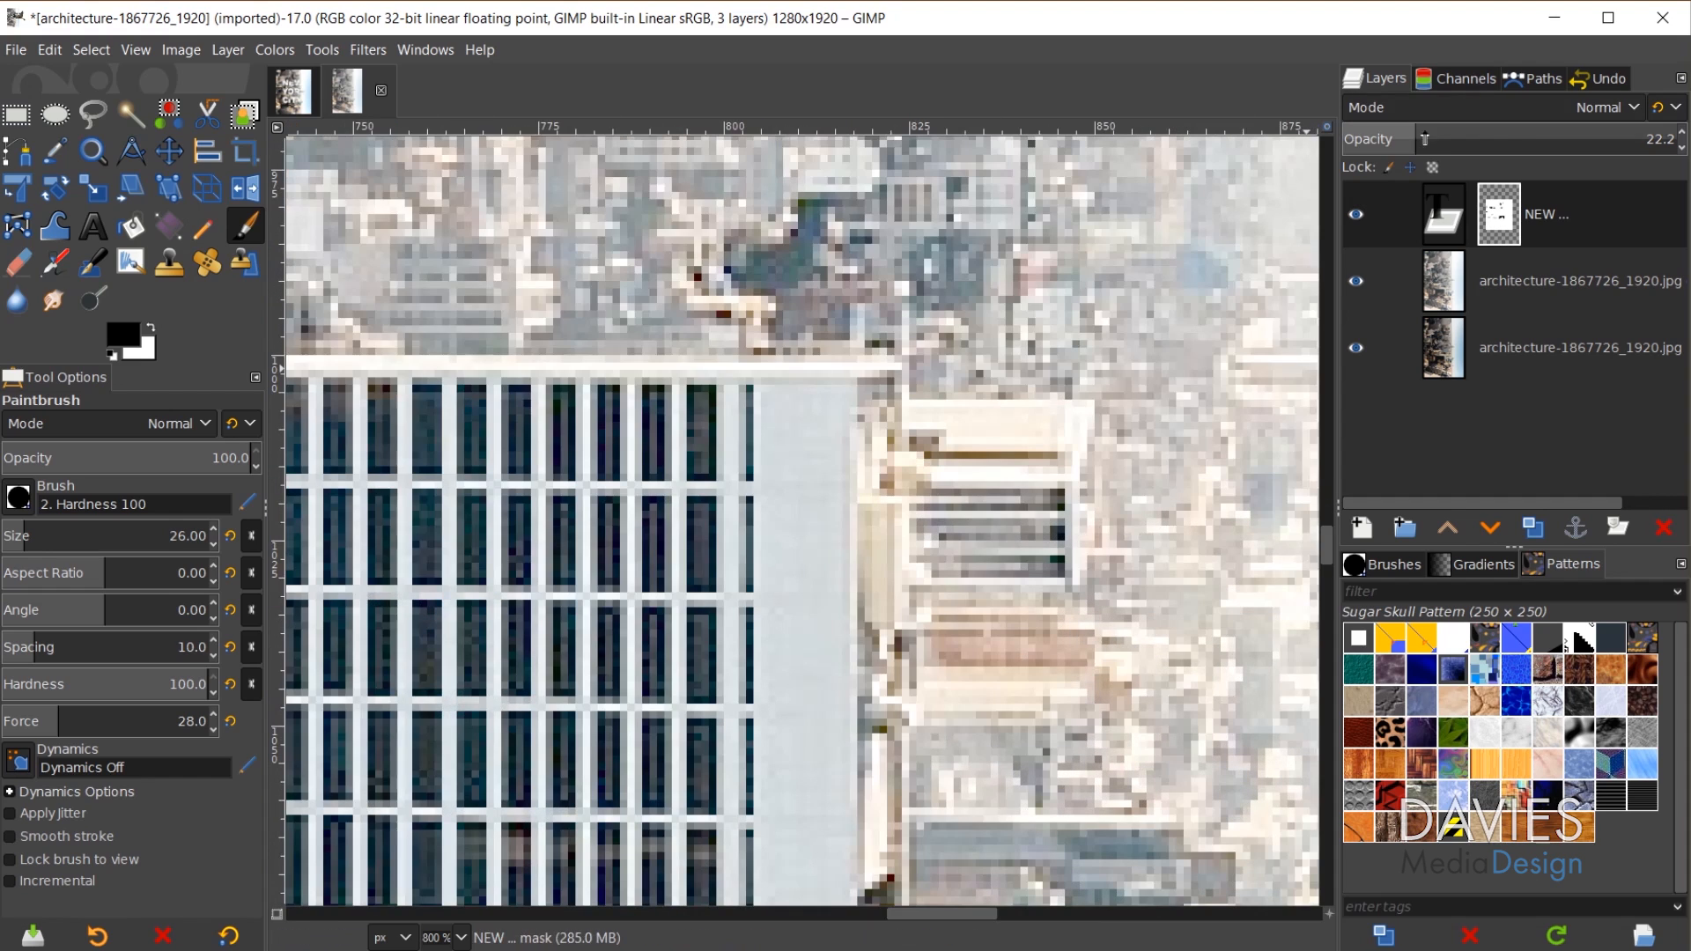
pyautogui.moveTo(1423, 138); pyautogui.dragTo(1504, 139)
pyautogui.press('[')
pyautogui.press('[')
pyautogui.press('[')
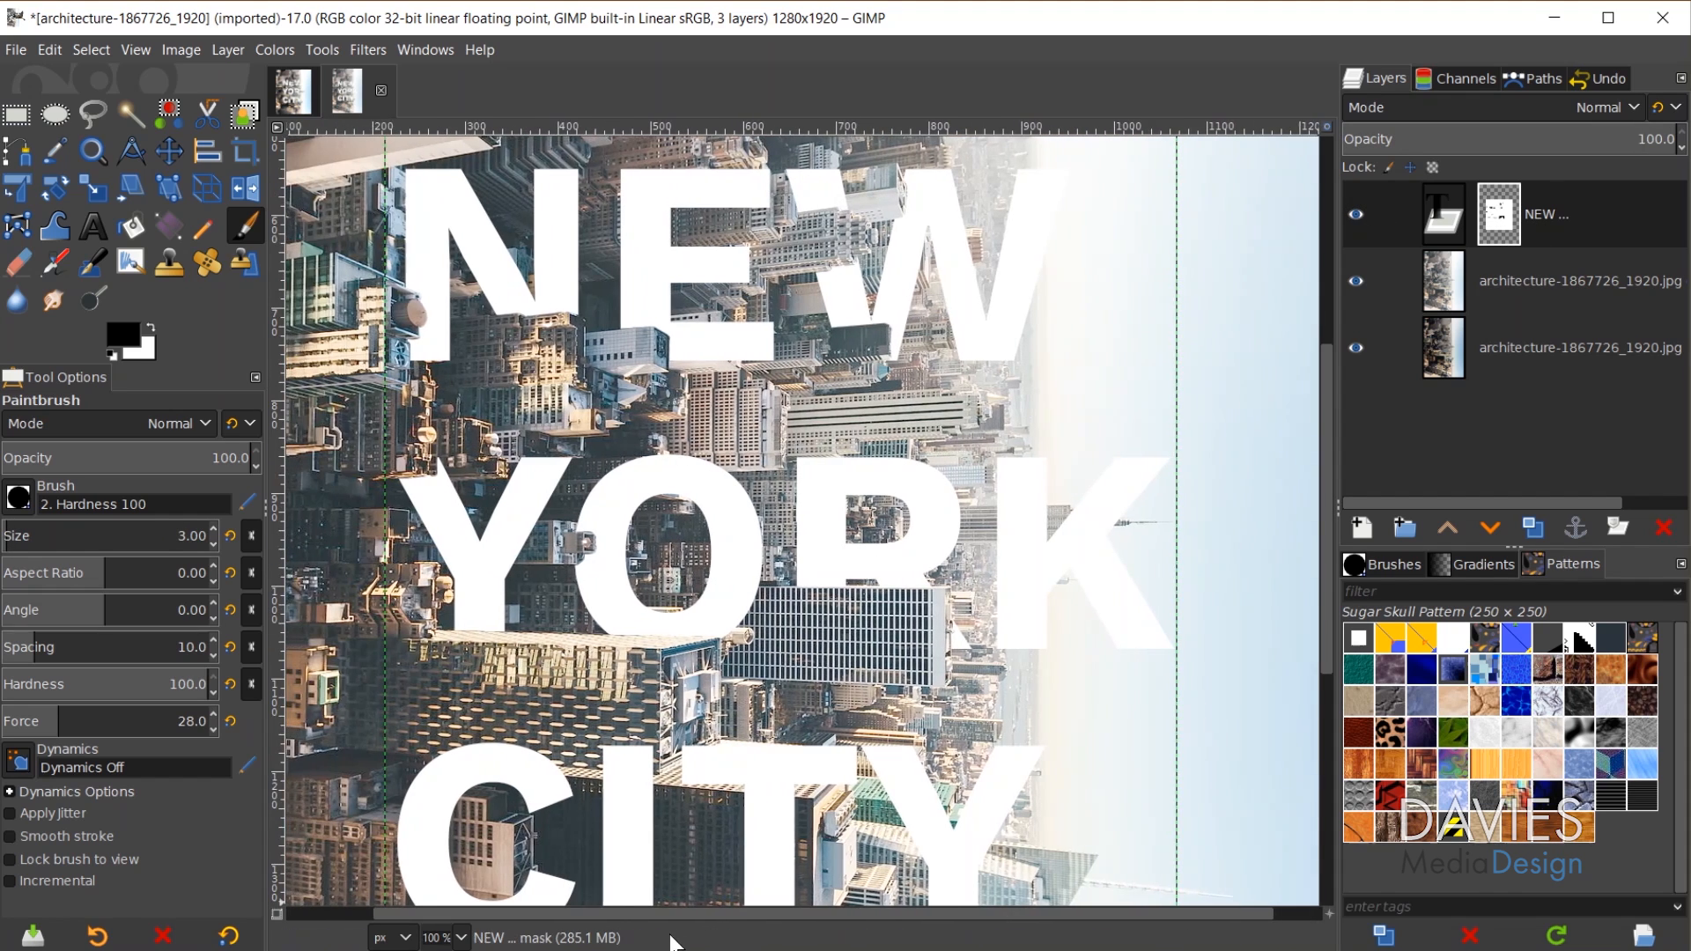
pyautogui.moveTo(692, 913); pyautogui.dragTo(783, 914)
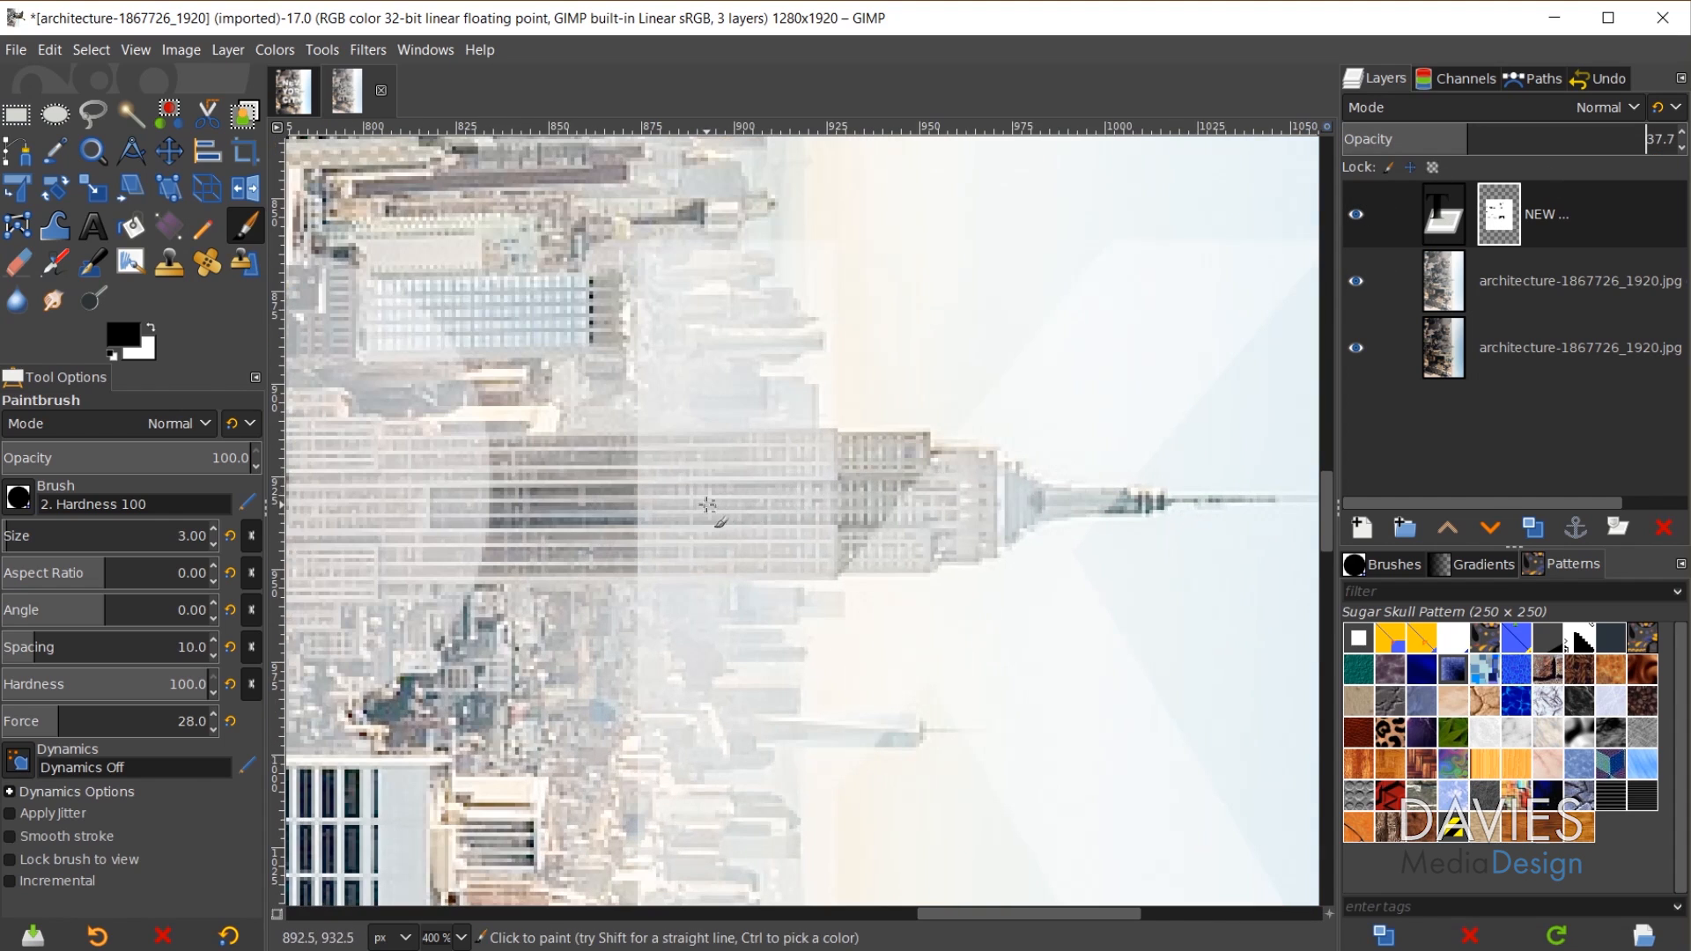
# - Lower the text layer's opacity to 37.7 and mask the K off the Empire State Building's shaft, using brush size 6 near the spire's base
pyautogui.press('}')
pyautogui.moveTo(625, 469)
pyautogui.mouseDown()
pyautogui.moveTo(859, 489)
pyautogui.moveTo(841, 454)
pyautogui.moveTo(643, 507)
pyautogui.moveTo(620, 542)
pyautogui.moveTo(907, 550)
pyautogui.moveTo(634, 555)
pyautogui.moveTo(972, 539)
pyautogui.mouseUp()
pyautogui.press('[')
pyautogui.press('[')
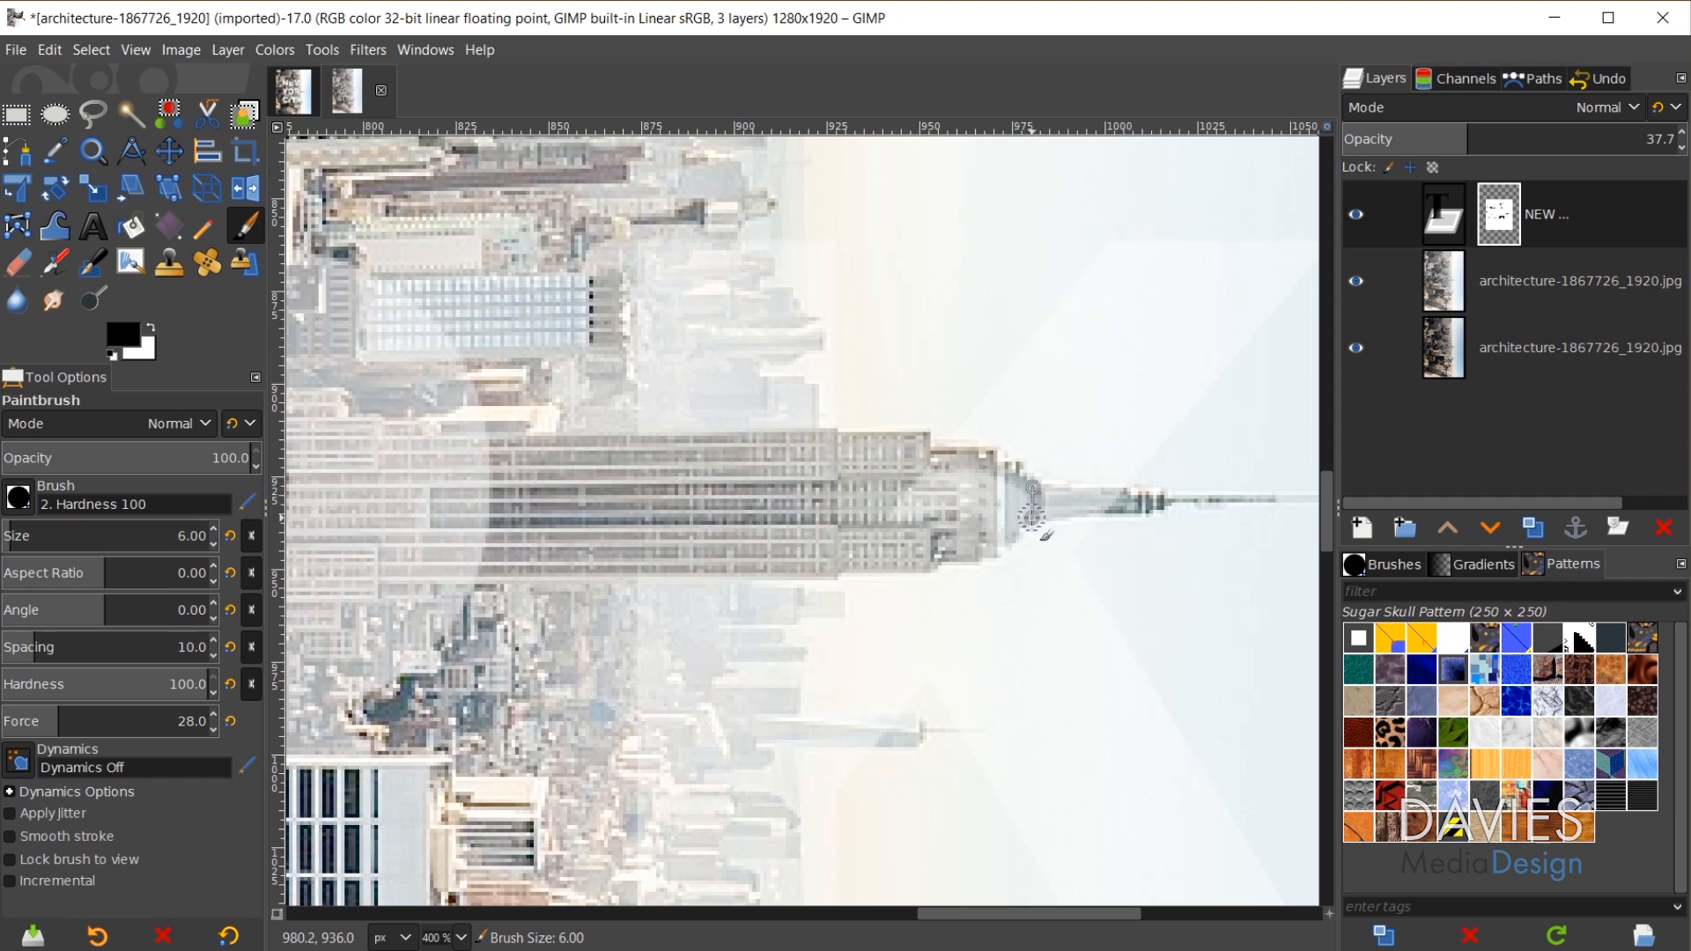
pyautogui.moveTo(1032, 517); pyautogui.dragTo(1010, 531)
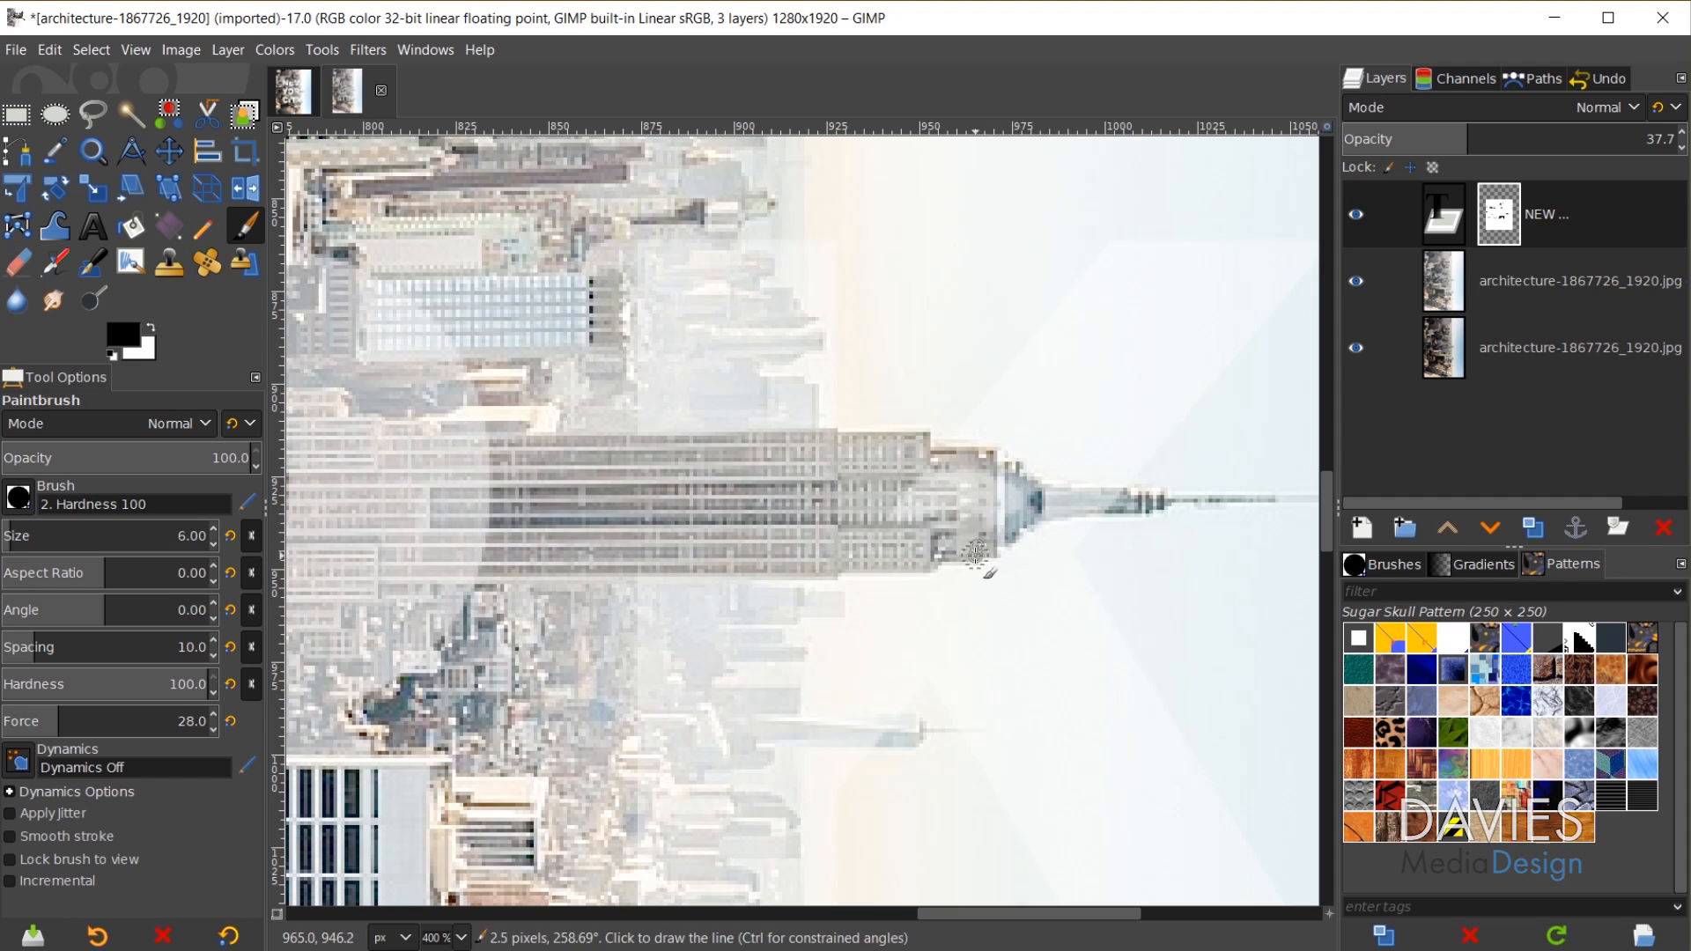
# - Mask the K off the Empire State Building's crown with brush size 17 and off its spire with size 6
pyautogui.press(']')
pyautogui.press(']')
pyautogui.press(']')
pyautogui.press(']')
pyautogui.press(']')
pyautogui.press(']')
pyautogui.press(']')
pyautogui.press(']')
pyautogui.press(']')
pyautogui.press(']')
pyautogui.press(']')
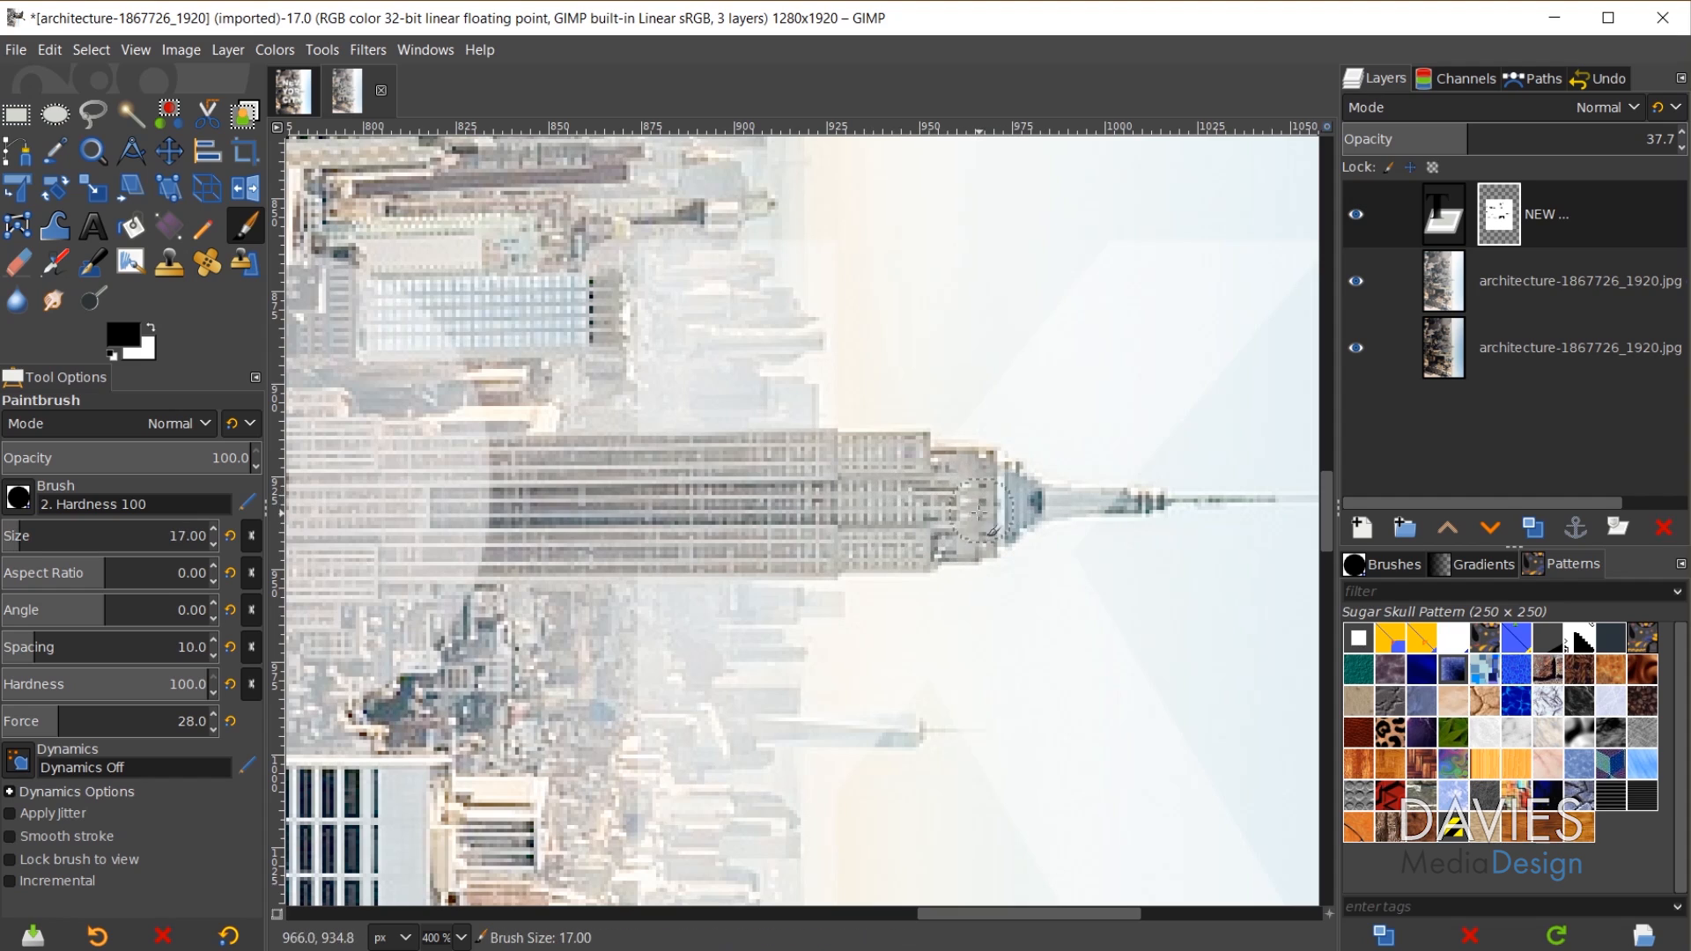
pyautogui.press('[')
pyautogui.moveTo(1056, 509); pyautogui.dragTo(1116, 504)
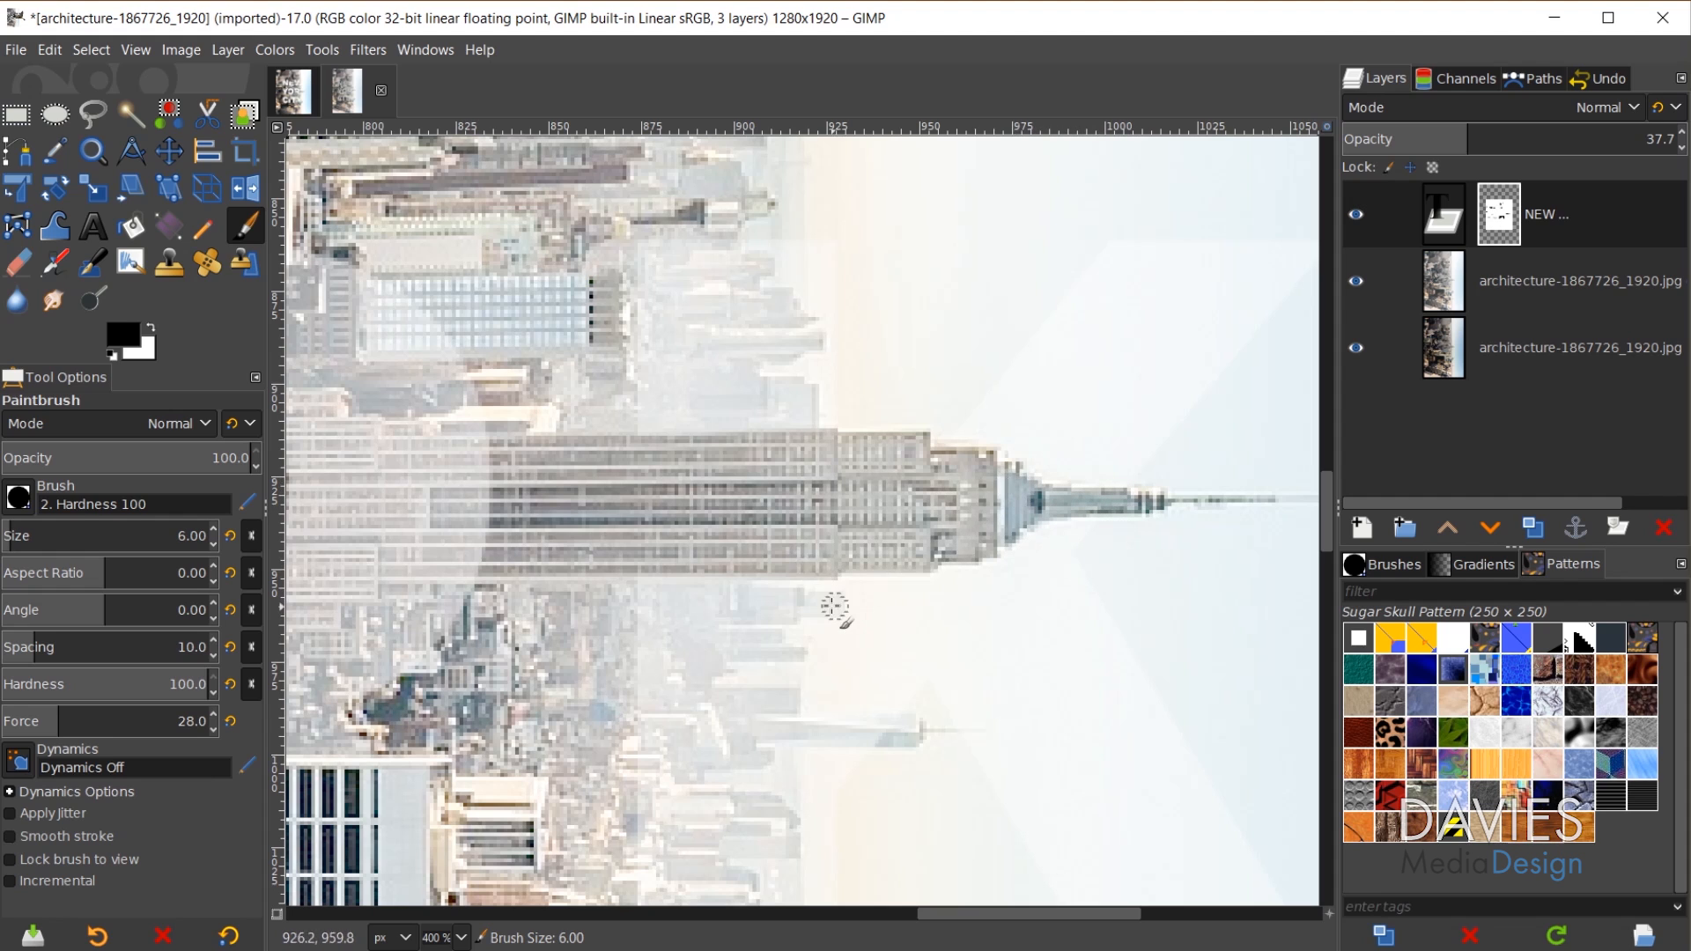
# - Lower the text layer's opacity to 20.2 so the buildings behind the C of CITY show through
pyautogui.scroll(-2, 710, 654)
pyautogui.moveTo(1501, 139)
pyautogui.mouseDown()
pyautogui.moveTo(1677, 140)
pyautogui.moveTo(1476, 141)
pyautogui.mouseUp()
pyautogui.moveTo(590, 537); pyautogui.dragTo(1002, 306)
pyautogui.scroll(-3, 1002, 307)
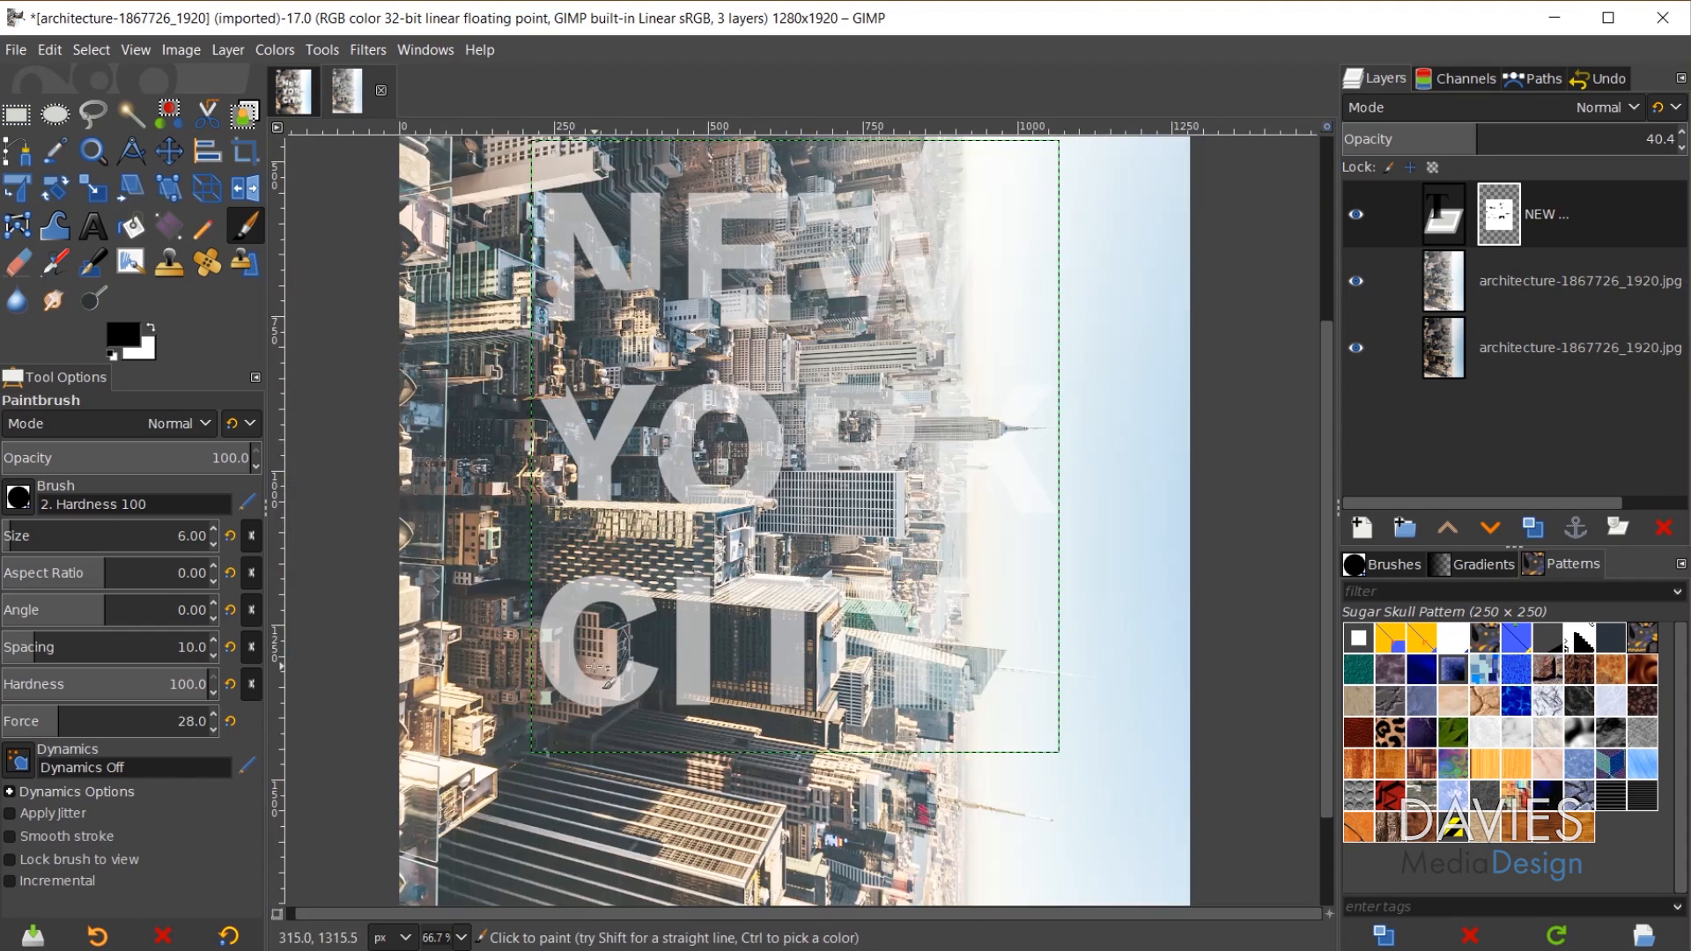
pyautogui.scroll(2, 610, 634)
pyautogui.moveTo(449, 672); pyautogui.dragTo(574, 599)
pyautogui.scroll(1, 574, 599)
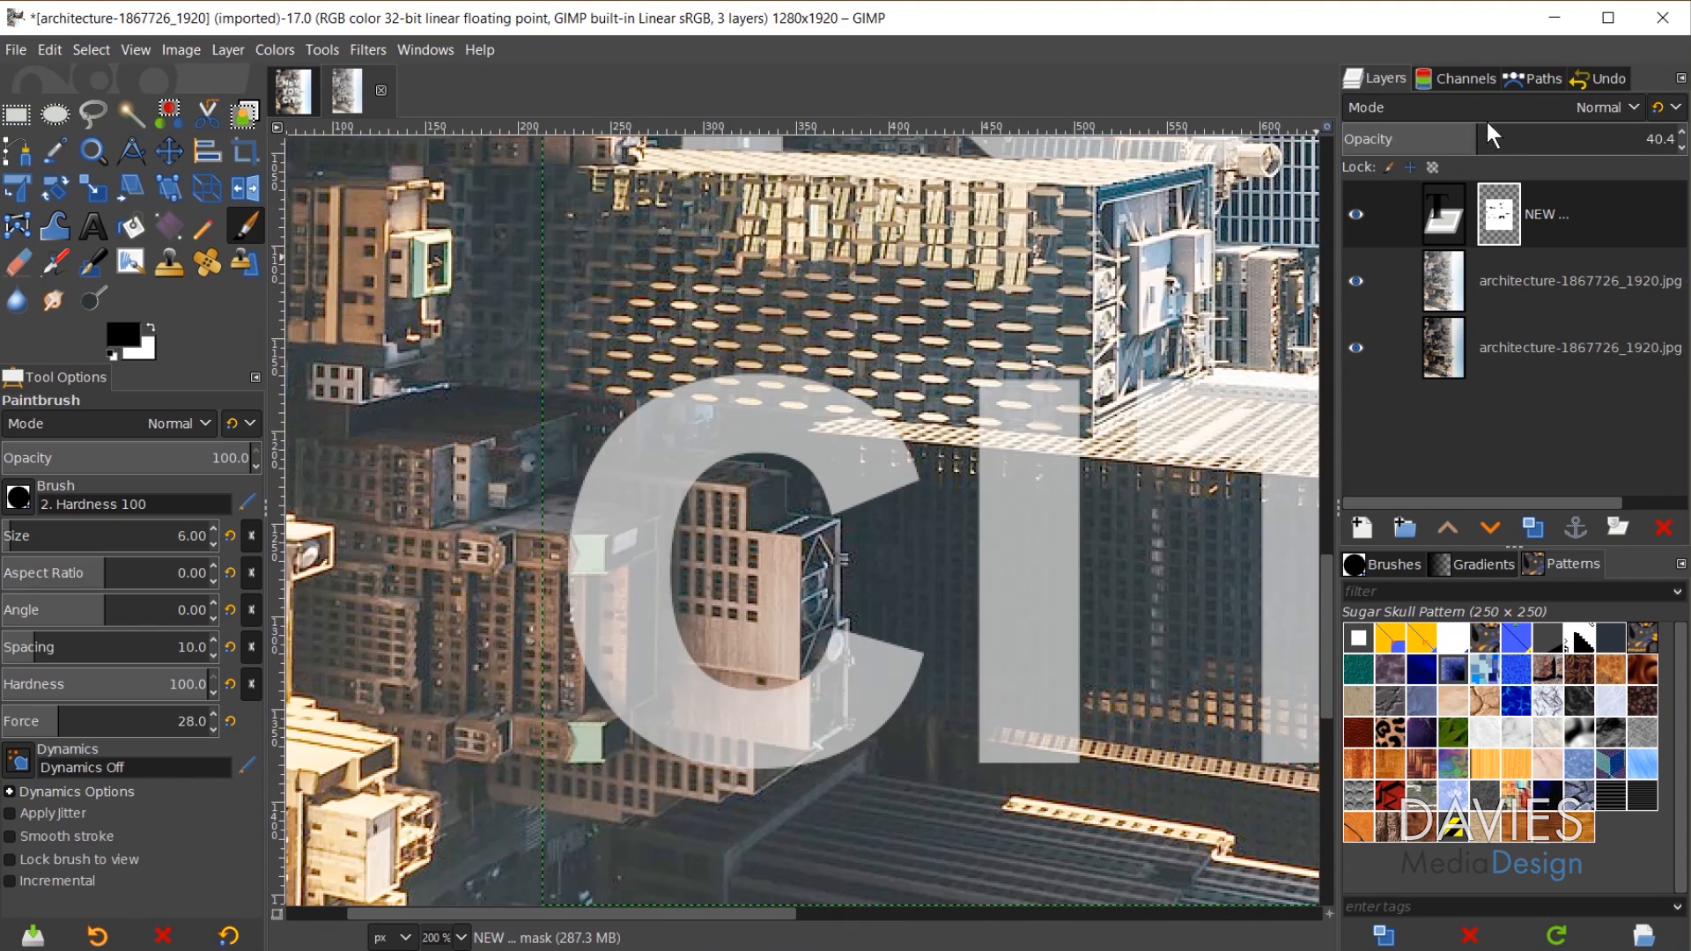
pyautogui.moveTo(1476, 141); pyautogui.dragTo(1410, 144)
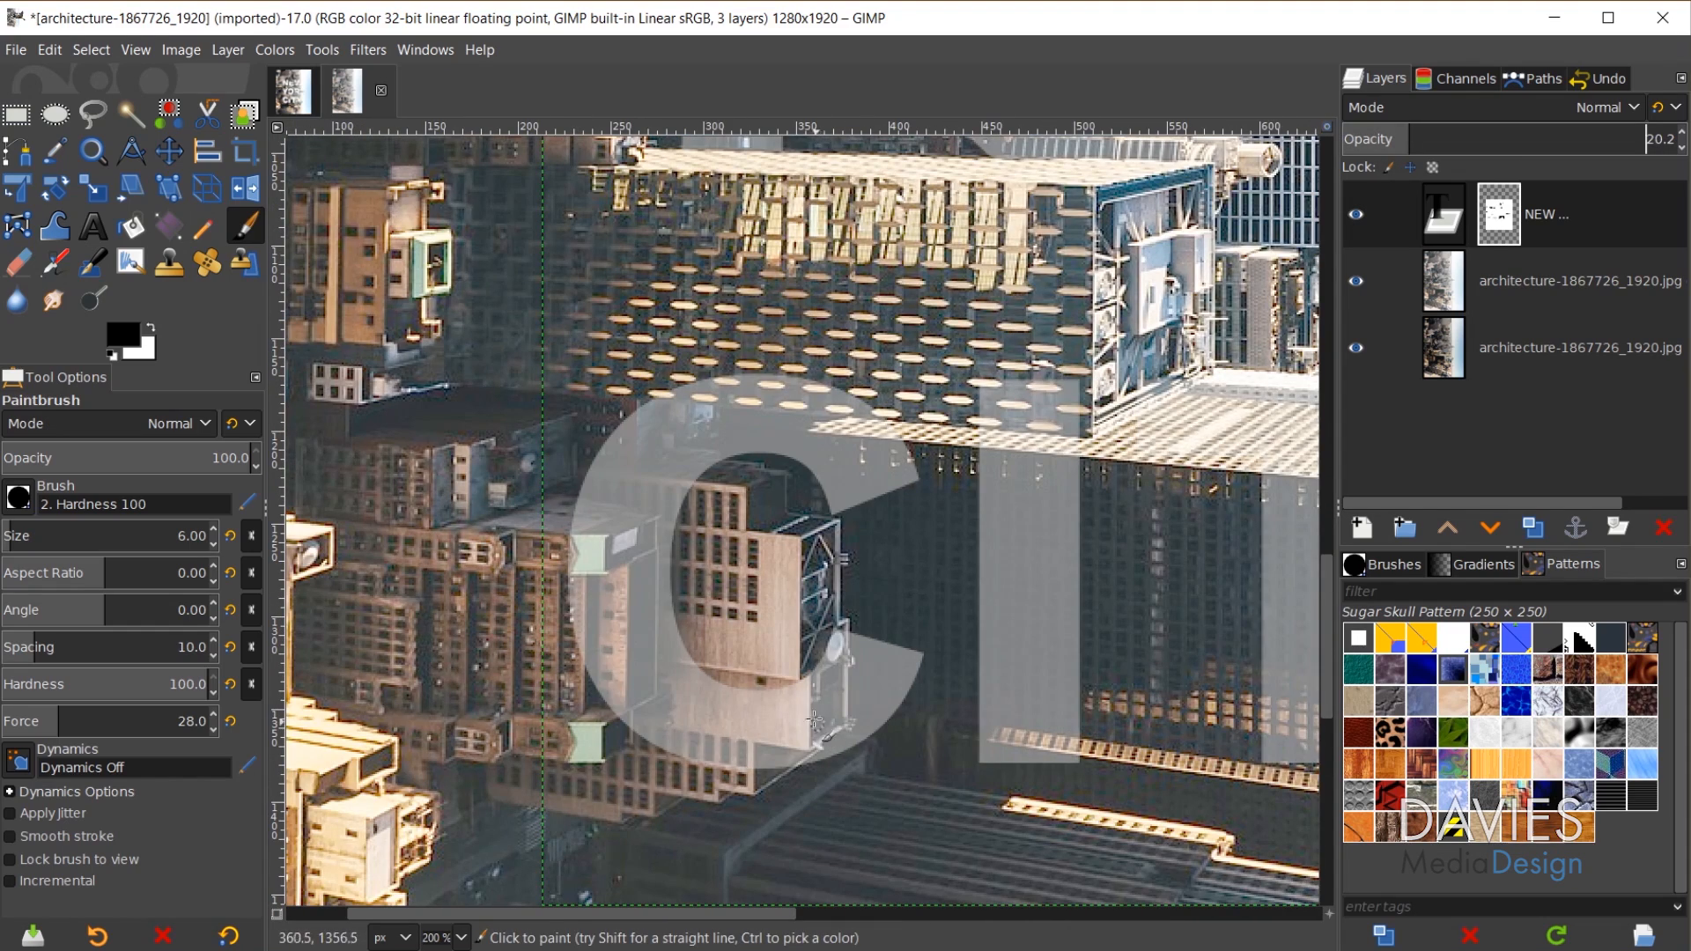
# - Mask the C's outer curve off the brick building with the green roof piece, using Paintbrush size 24
pyautogui.scroll(3, 649, 544)
pyautogui.press(']')
pyautogui.press(']')
pyautogui.press(']')
pyautogui.press(']')
pyautogui.press(']')
pyautogui.press(']')
pyautogui.press(']')
pyautogui.press(']')
pyautogui.press(']')
pyautogui.press(']')
pyautogui.press(']')
pyautogui.press(']')
pyautogui.press(']')
pyautogui.press(']')
pyautogui.press(']')
pyautogui.press(']')
pyautogui.press(']')
pyautogui.press(']')
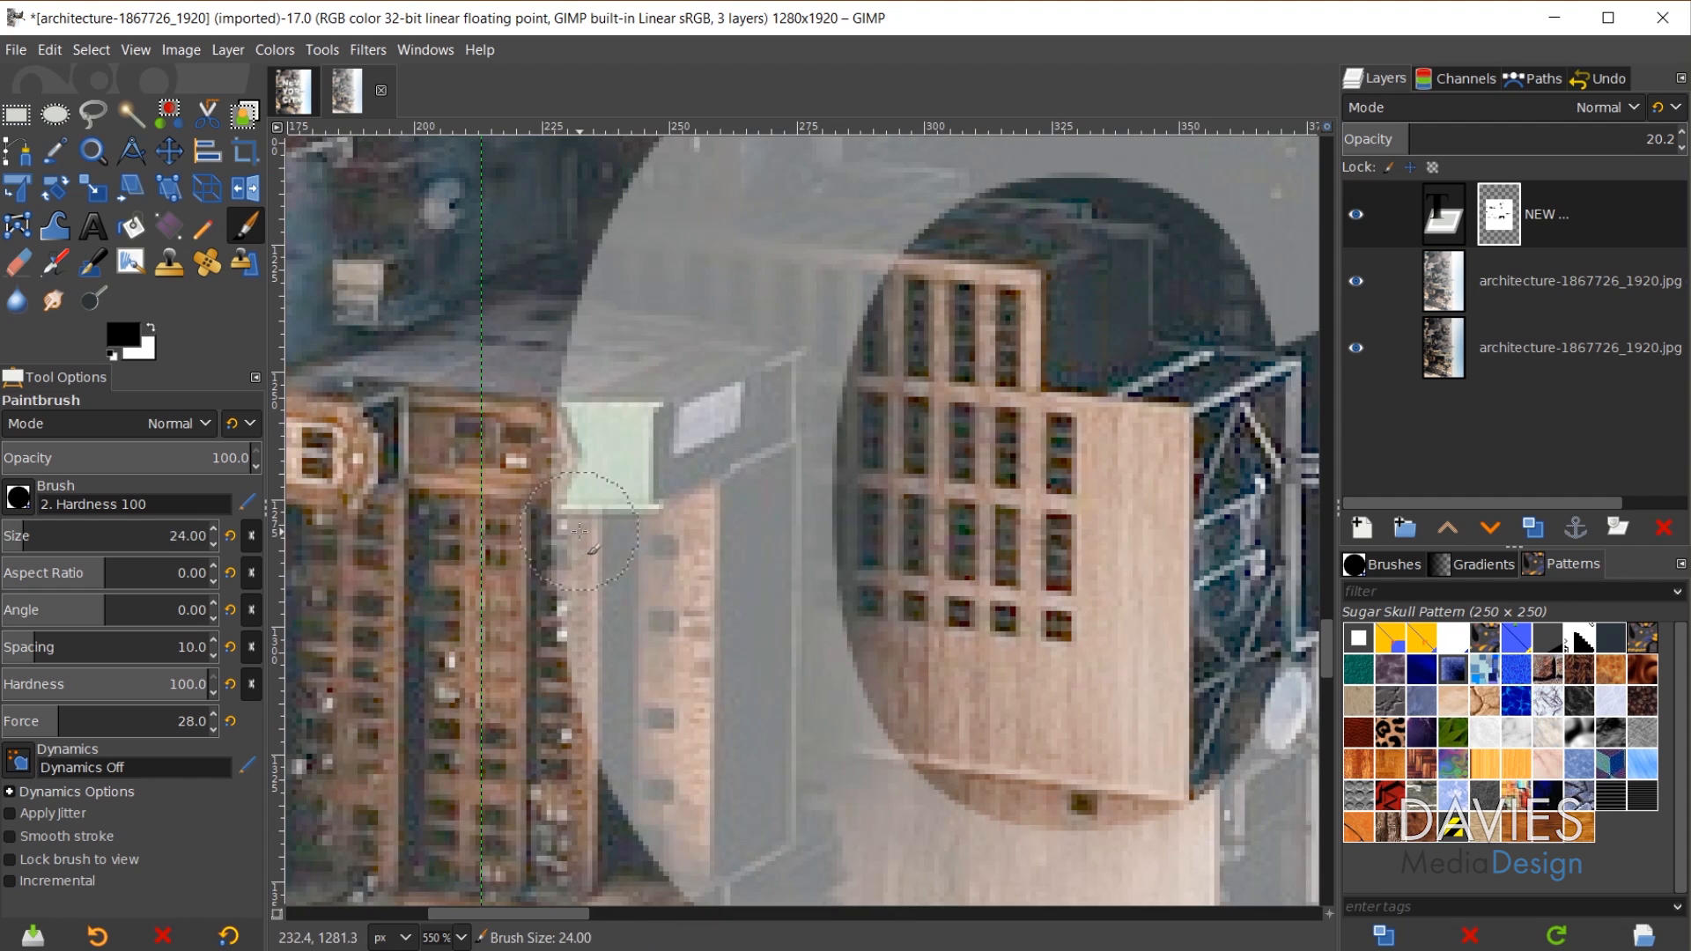
pyautogui.moveTo(568, 528)
pyautogui.mouseDown()
pyautogui.moveTo(570, 719)
pyautogui.moveTo(639, 810)
pyautogui.moveTo(613, 447)
pyautogui.moveTo(566, 357)
pyautogui.moveTo(691, 438)
pyautogui.moveTo(714, 644)
pyautogui.mouseUp()
pyautogui.click(737, 464)
pyautogui.keyDown('shift'); pyautogui.click(736, 777); pyautogui.keyUp('shift')
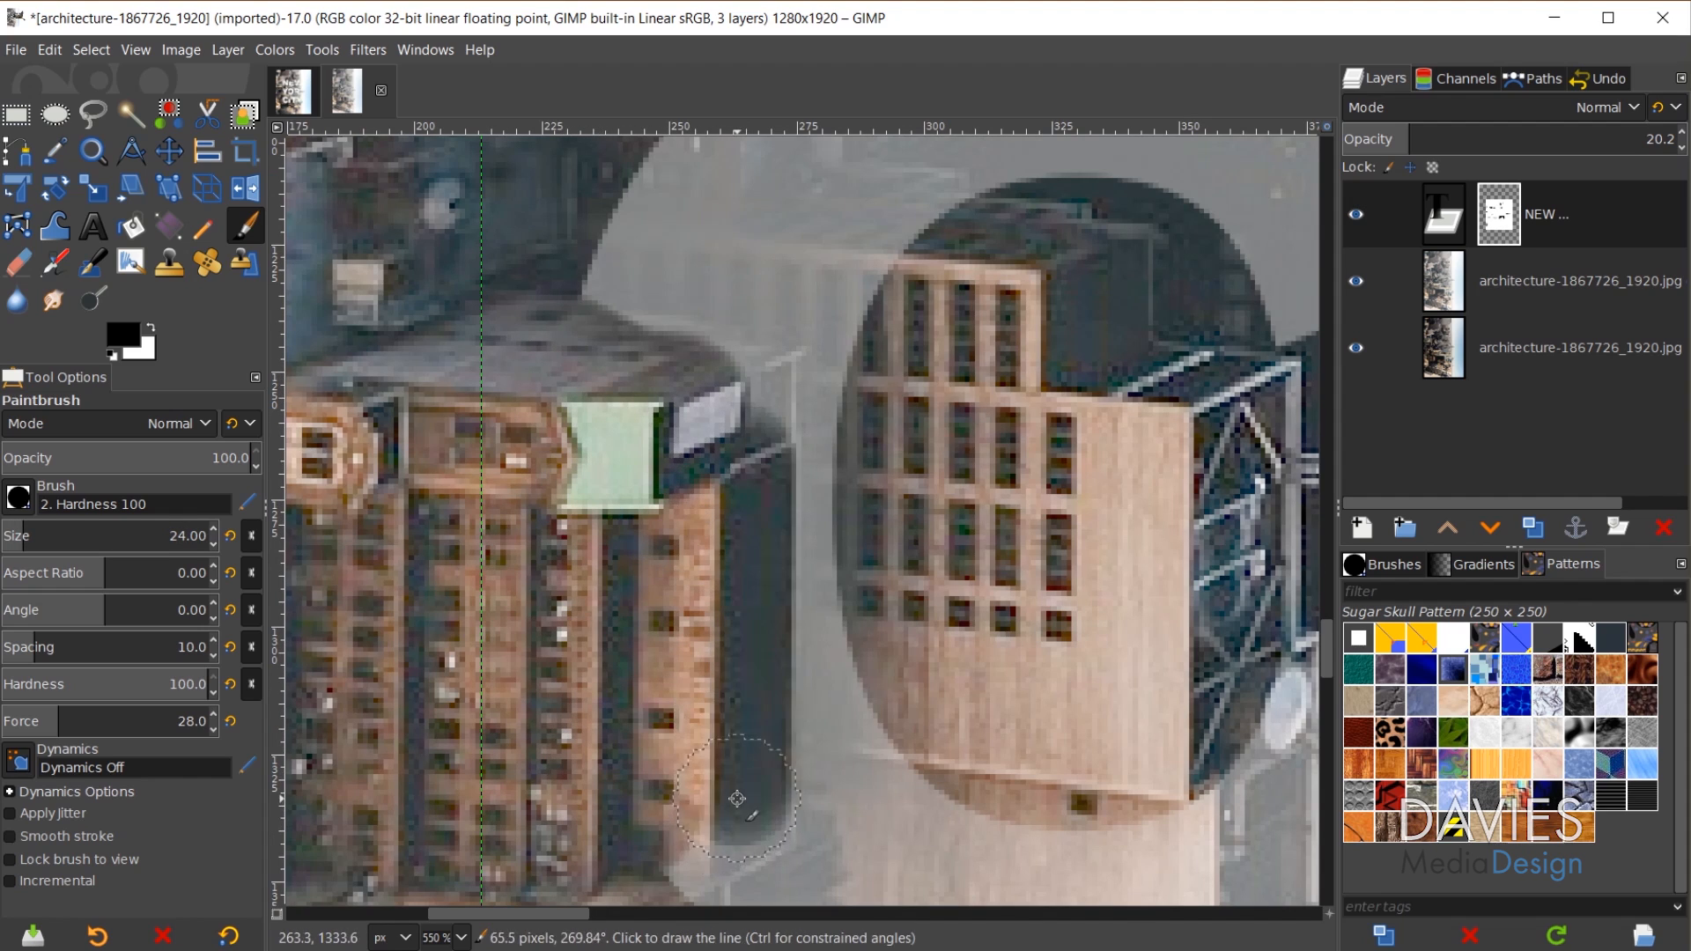
# - Mask the C off the brick building's dark side wall and lower corner with straight strokes at brush size 11
pyautogui.scroll(-1, 736, 775)
pyautogui.press('[')
pyautogui.press('[')
pyautogui.press('[')
pyautogui.press('[')
pyautogui.press('[')
pyautogui.press('[')
pyautogui.press('[')
pyautogui.press('[')
pyautogui.press('[')
pyautogui.press('[')
pyautogui.press('[')
pyautogui.press('[')
pyautogui.press('[')
pyautogui.moveTo(689, 702); pyautogui.dragTo(715, 666)
pyautogui.hotkey('ctrl', 'z')
pyautogui.keyDown('shift'); pyautogui.click(764, 639); pyautogui.keyUp('shift')
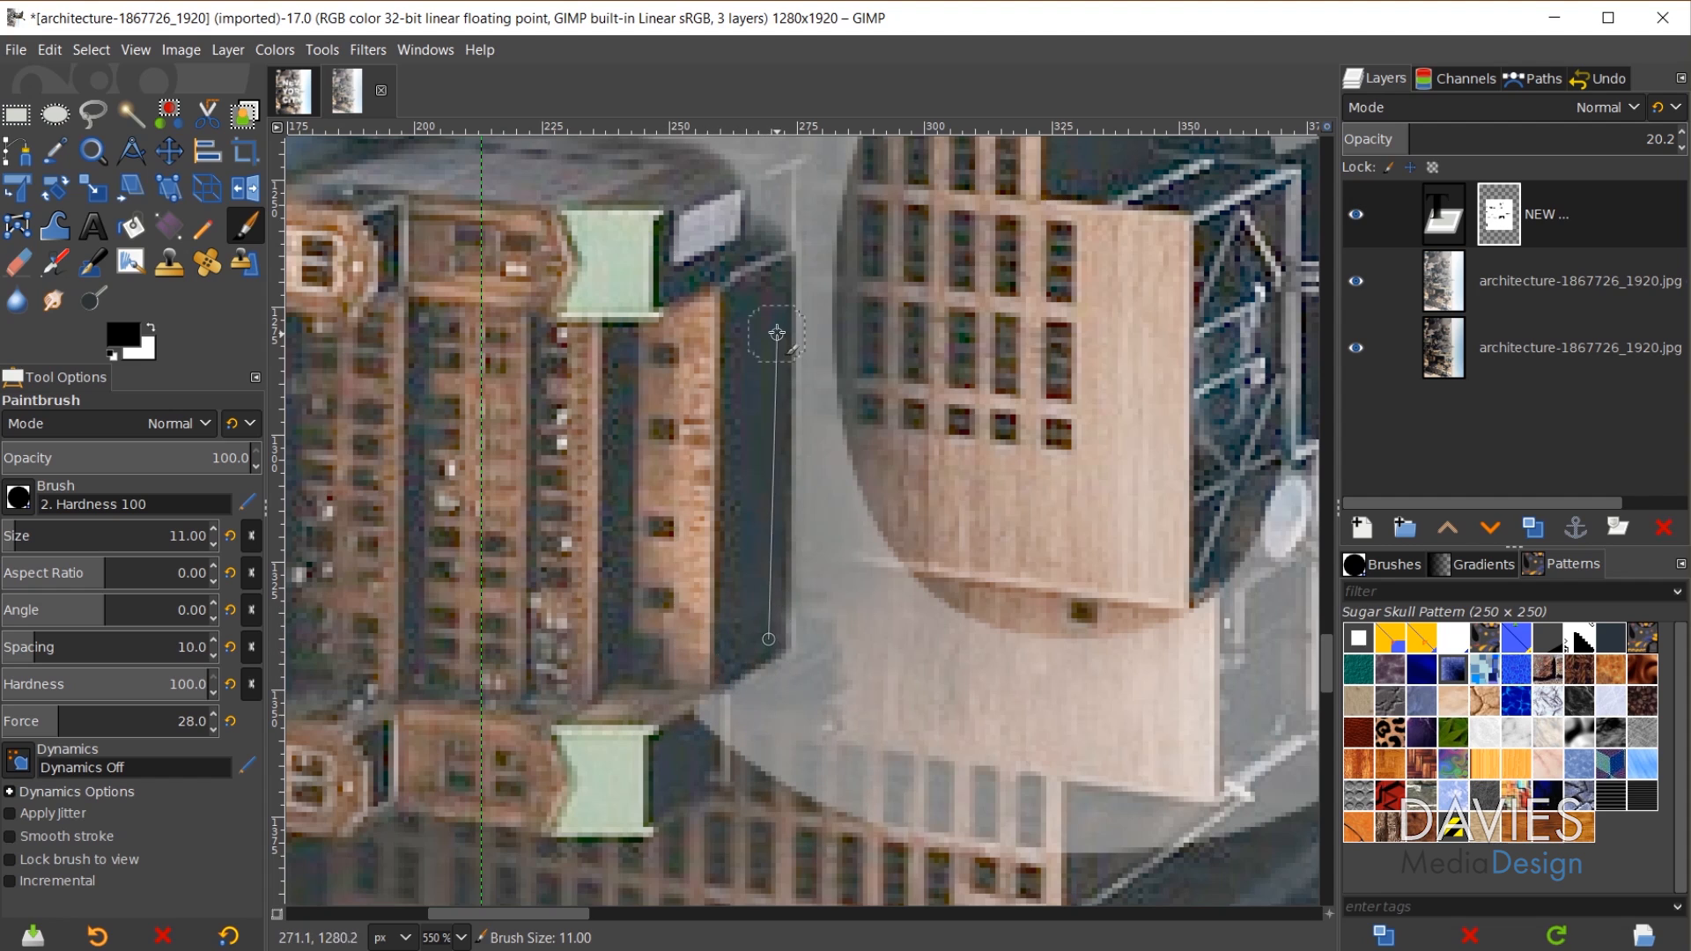
pyautogui.keyDown('shift'); pyautogui.click(771, 271); pyautogui.keyUp('shift')
# - Mask the C off the brick building's grey roof edge and the dark wall beside the second green roof piece
pyautogui.scroll(1, 756, 389)
pyautogui.moveTo(573, 323)
pyautogui.mouseDown()
pyautogui.moveTo(690, 350)
pyautogui.moveTo(712, 381)
pyautogui.moveTo(746, 376)
pyautogui.moveTo(764, 406)
pyautogui.mouseUp()
pyautogui.scroll(1, 746, 545)
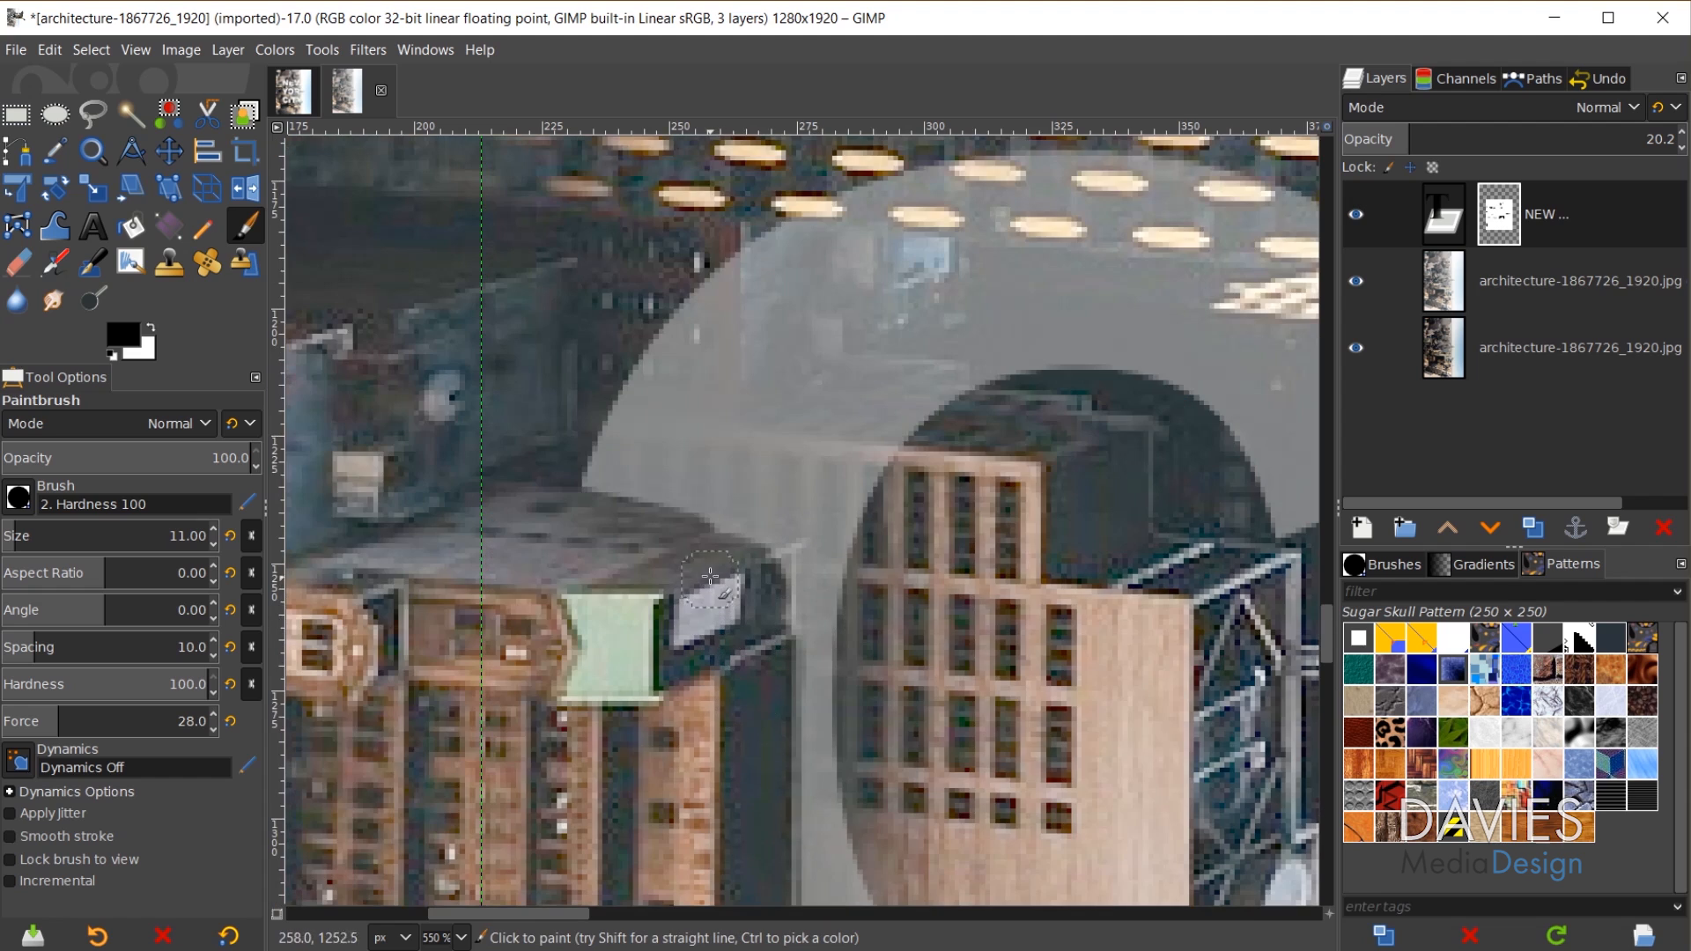
pyautogui.scroll(-3, 775, 652)
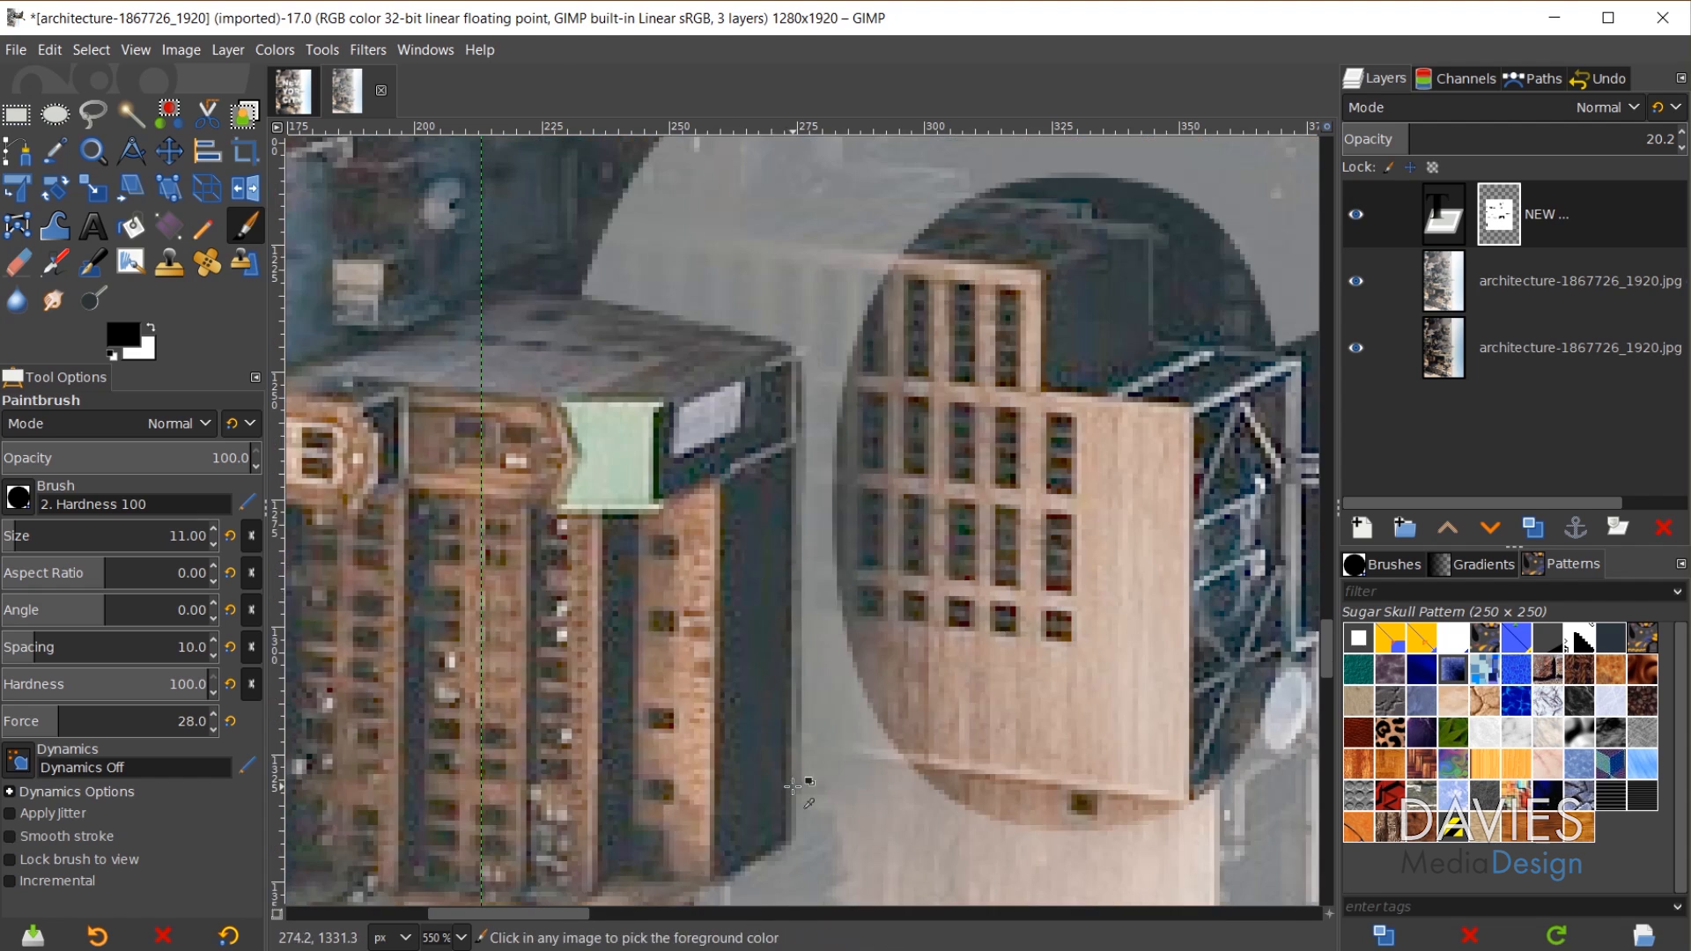
pyautogui.scroll(4, 781, 810)
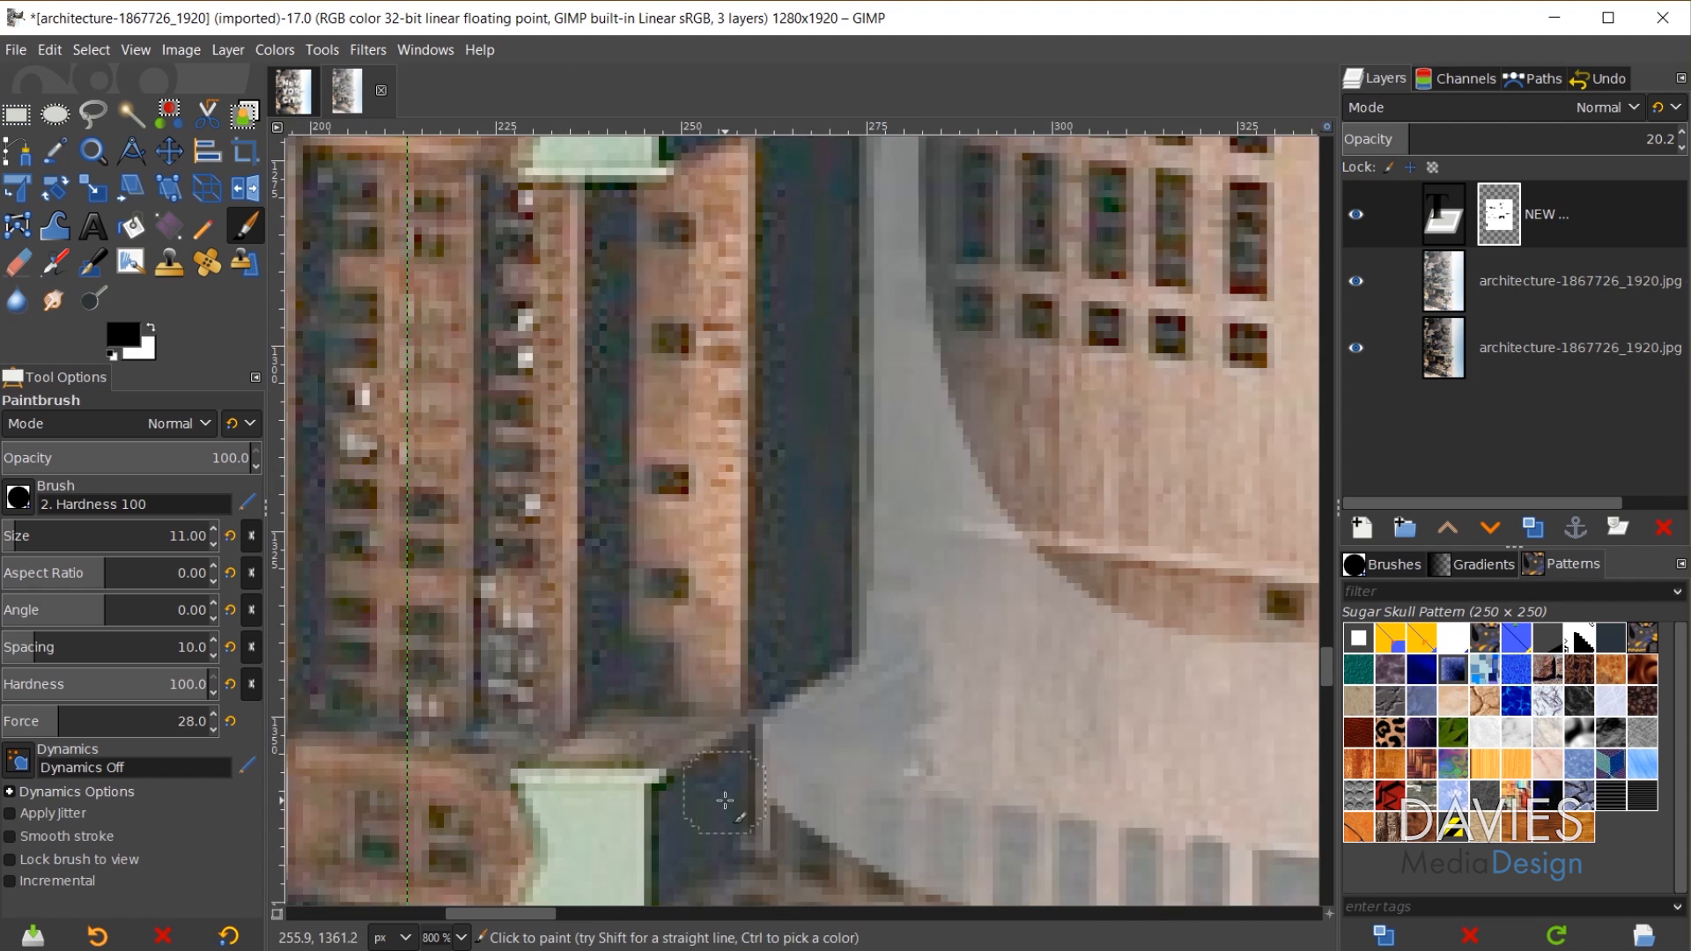
pyautogui.scroll(-5, 811, 660)
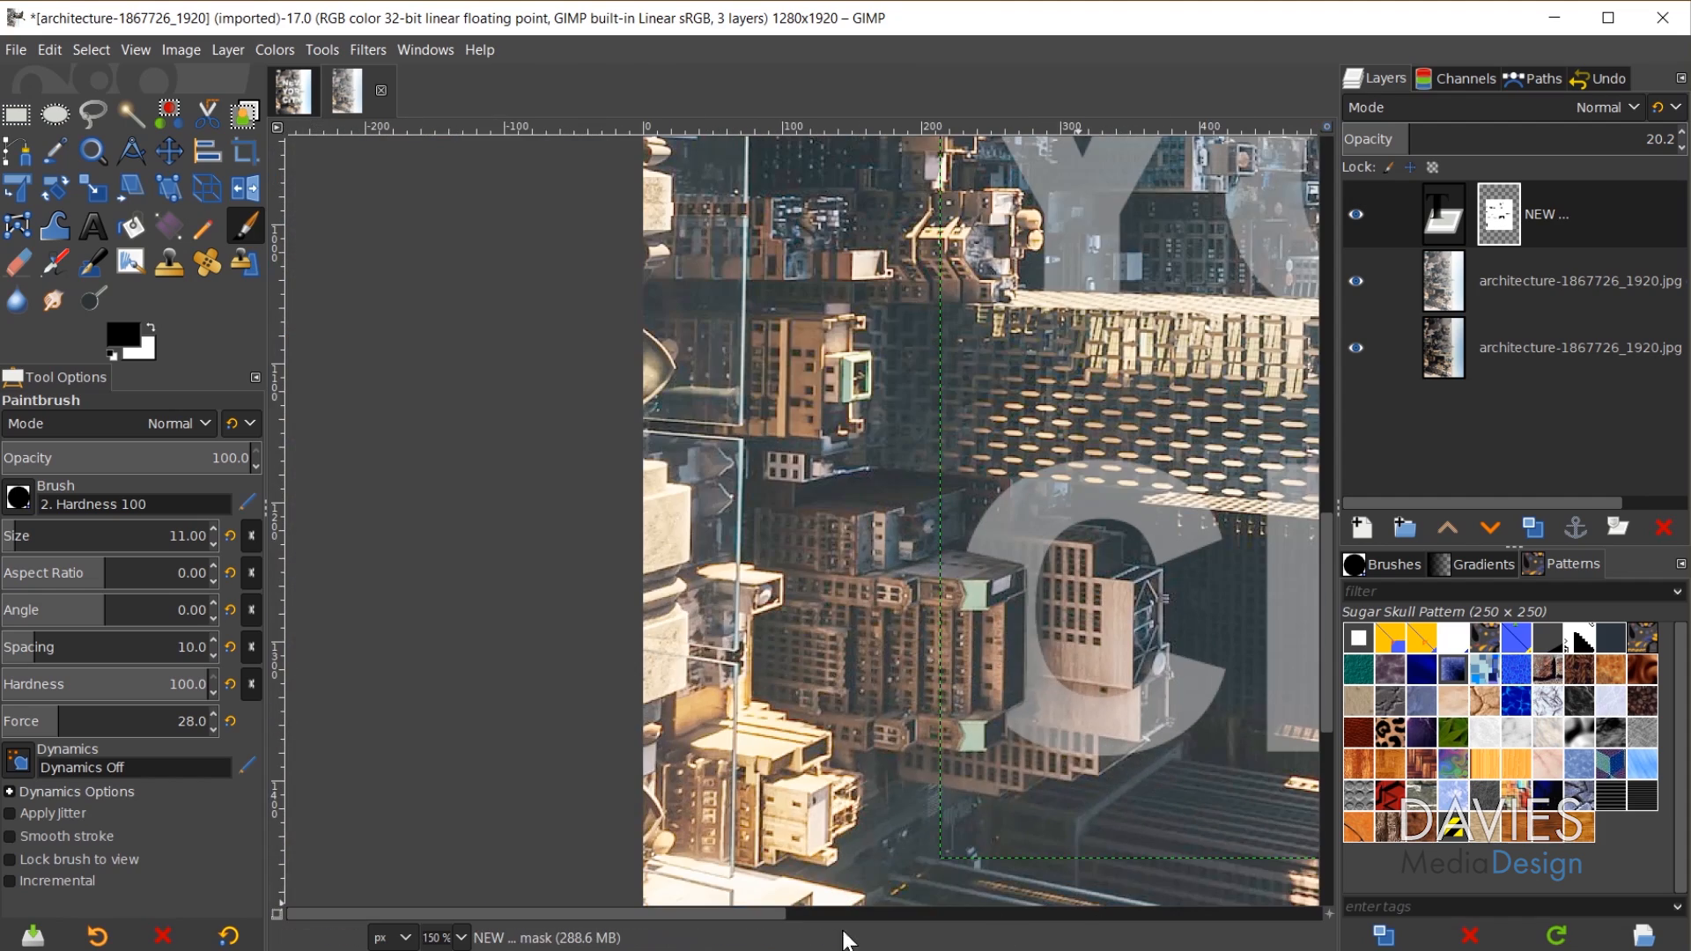
# - Mask the top of the I off the oval-patterned building and raise the text layer's opacity to 66.8
pyautogui.scroll(3, 824, 511)
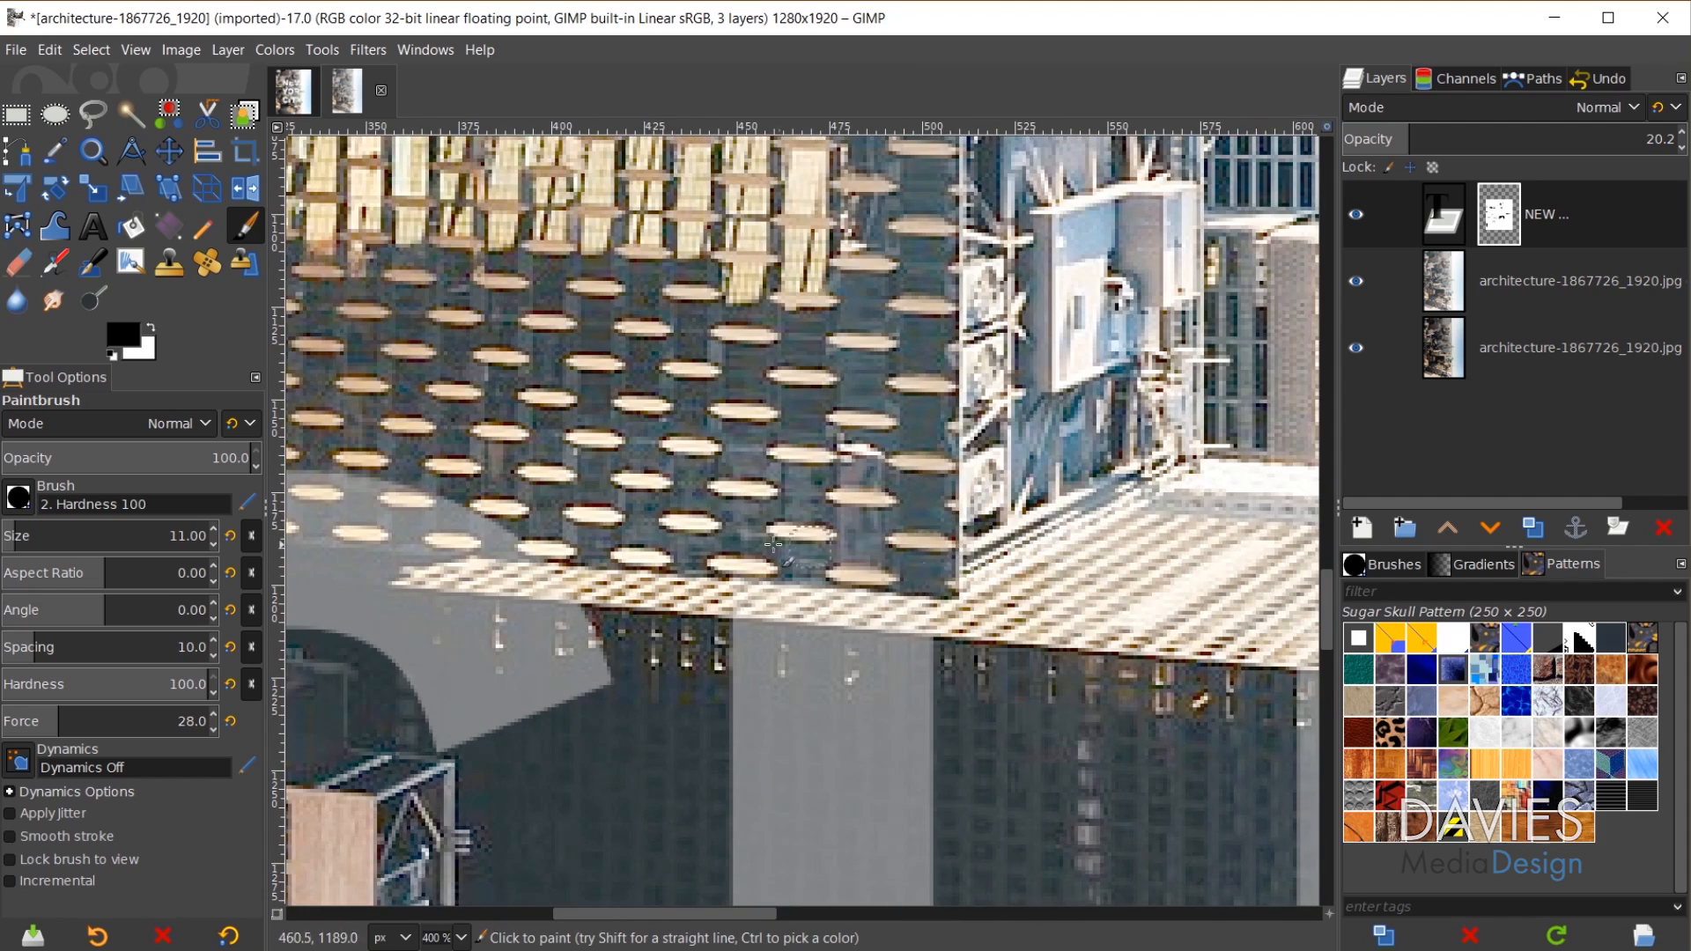
pyautogui.scroll(-4, 877, 526)
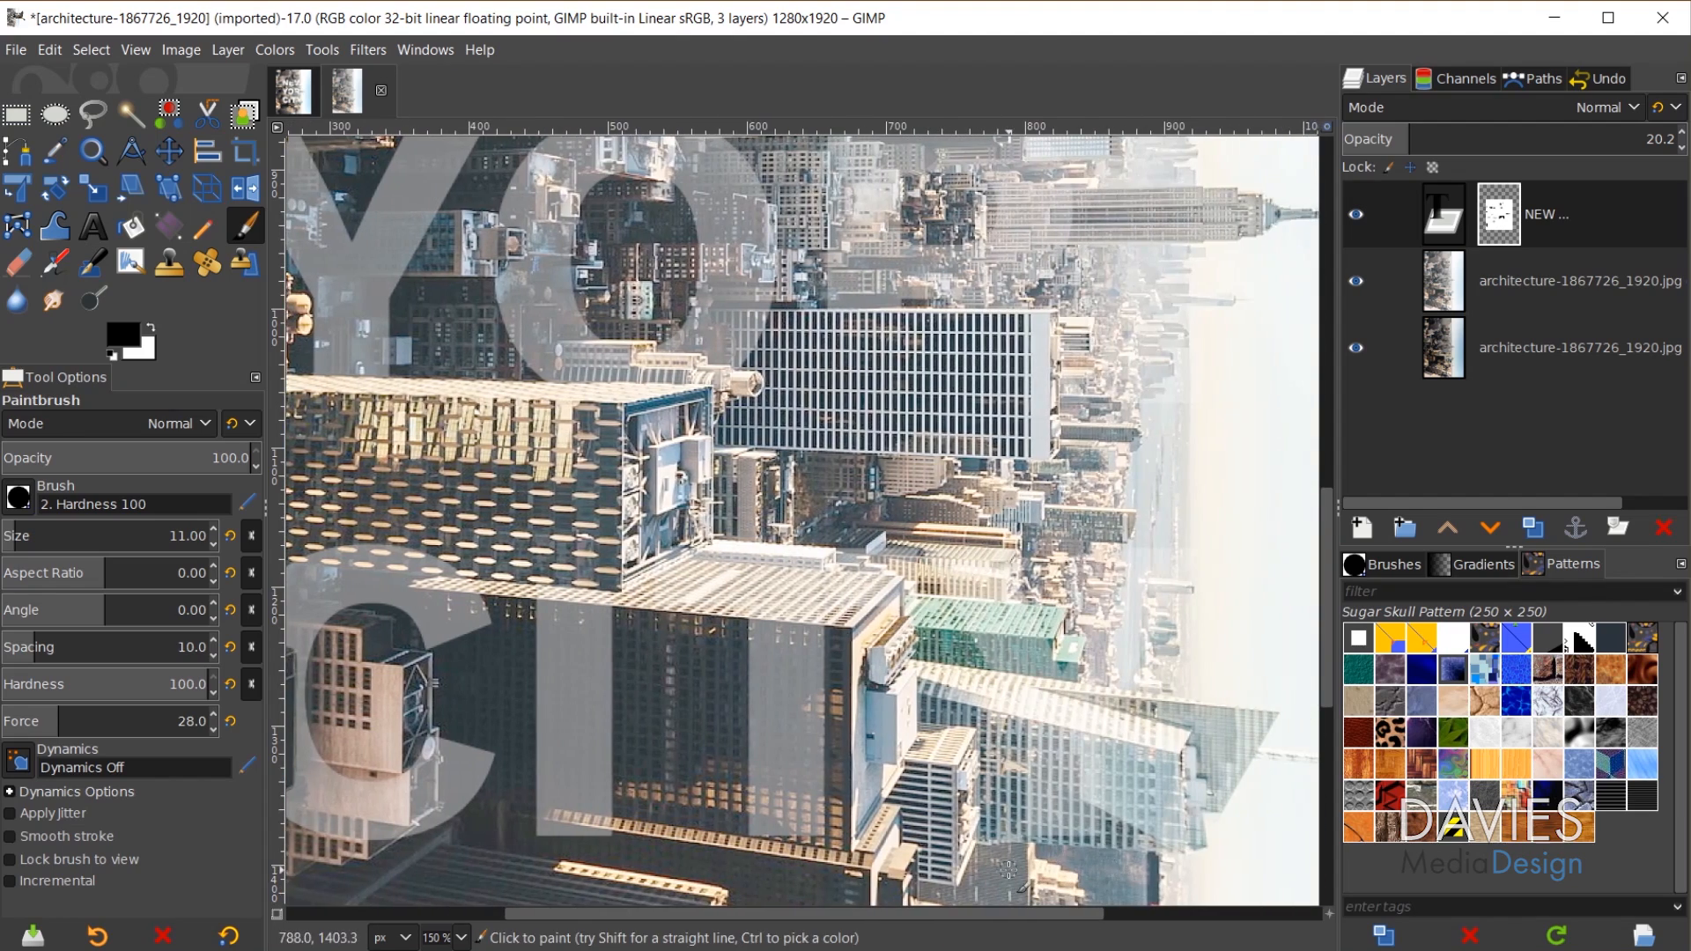
pyautogui.moveTo(1524, 146); pyautogui.dragTo(1550, 145)
pyautogui.scroll(4, 504, 666)
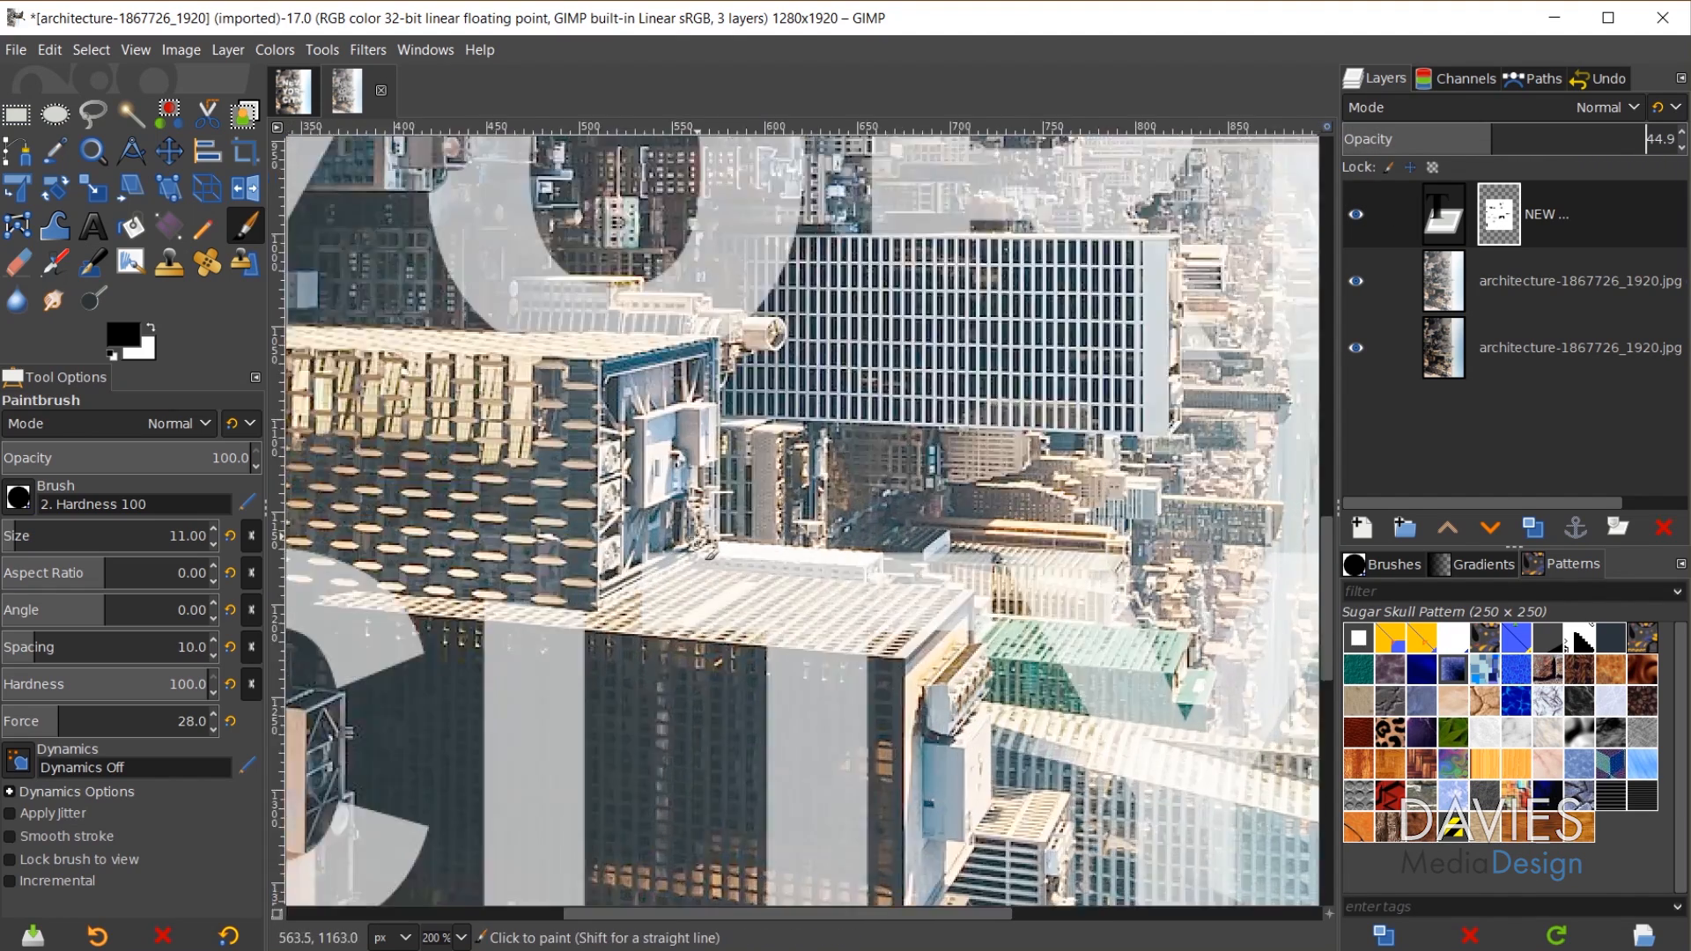
pyautogui.scroll(-3, 504, 667)
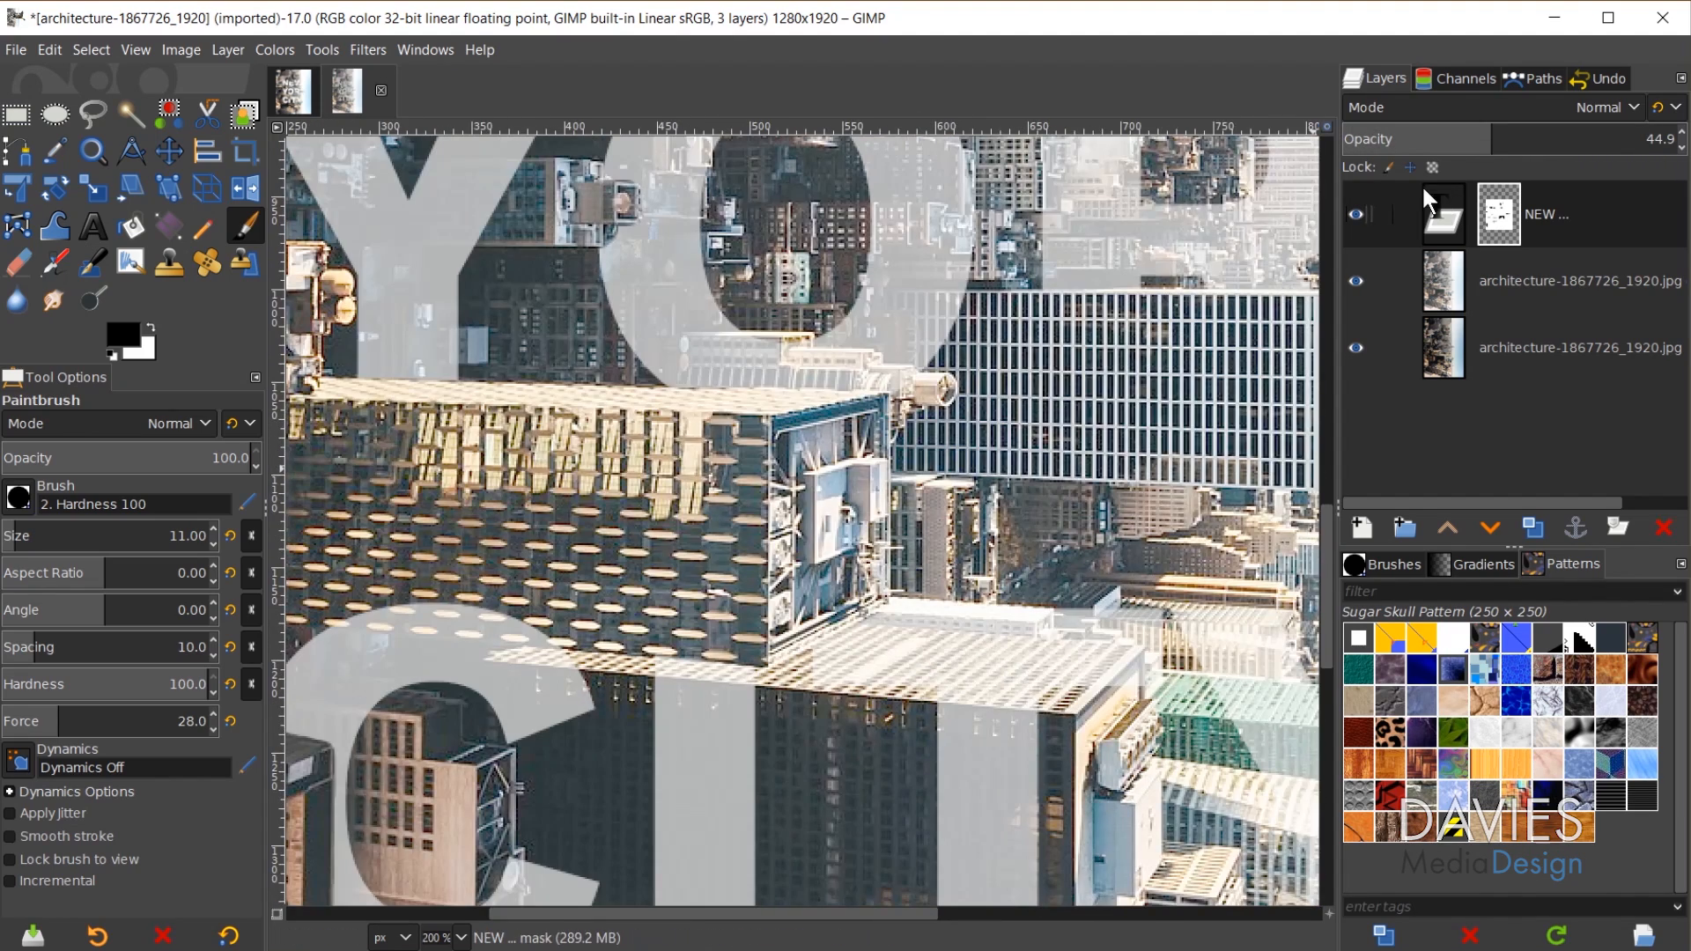
pyautogui.moveTo(1550, 141)
pyautogui.mouseDown()
pyautogui.moveTo(1673, 139)
pyautogui.moveTo(1564, 137)
pyautogui.mouseUp()
pyautogui.scroll(-2, 1015, 744)
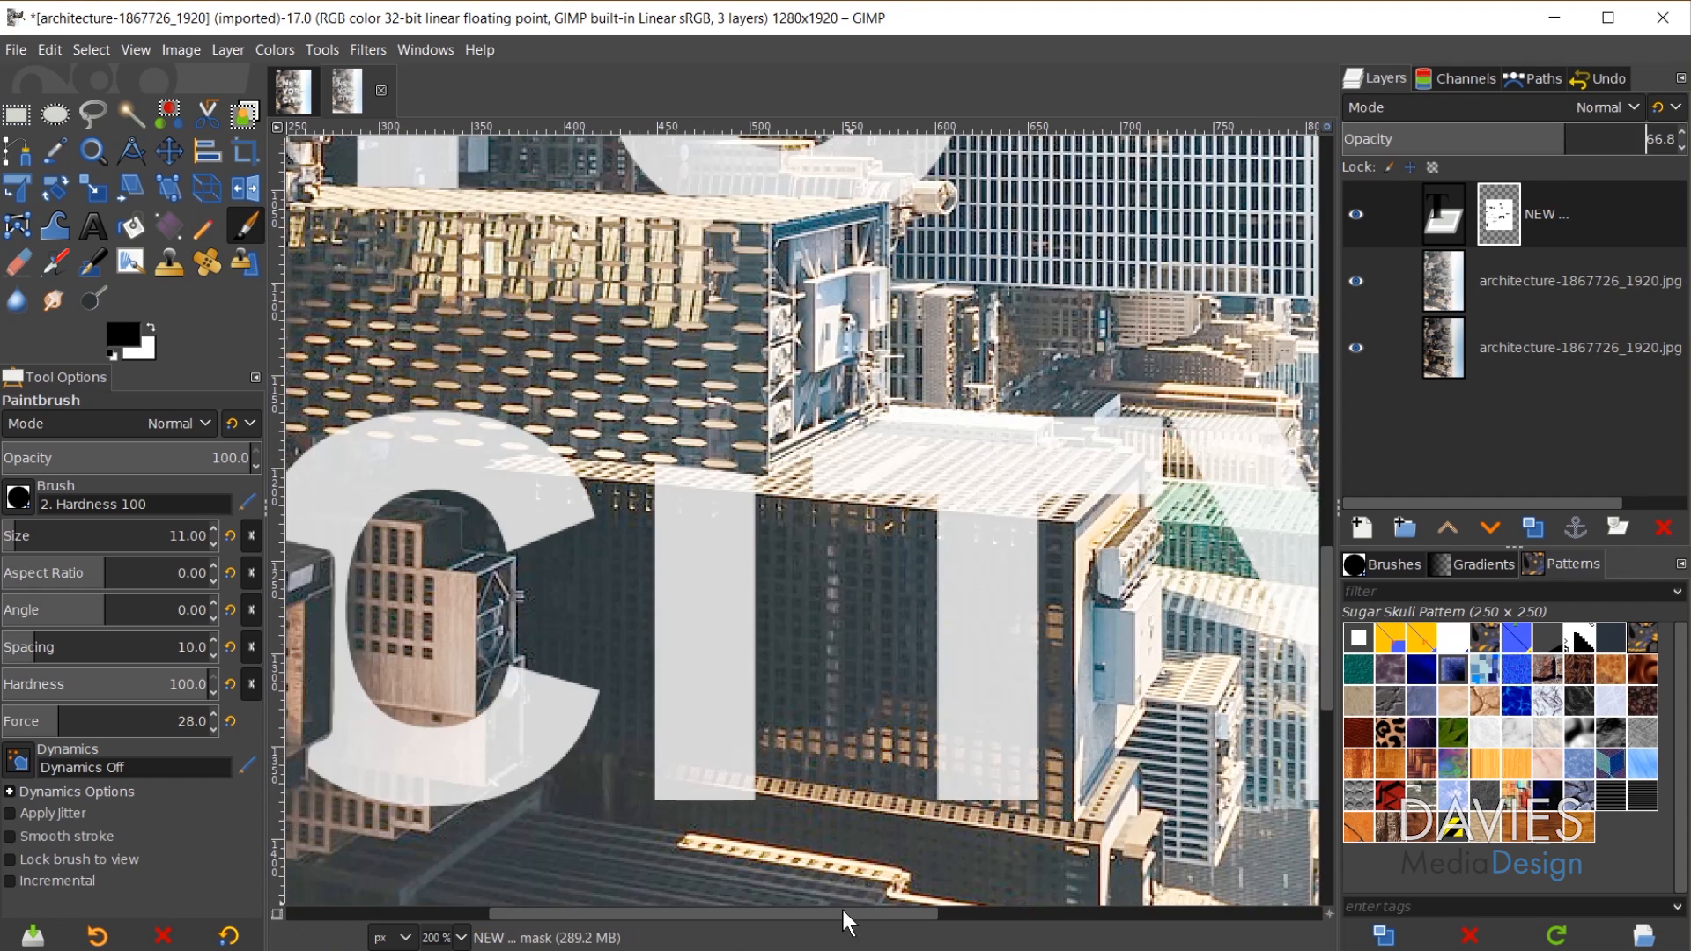
pyautogui.moveTo(851, 914); pyautogui.dragTo(1092, 909)
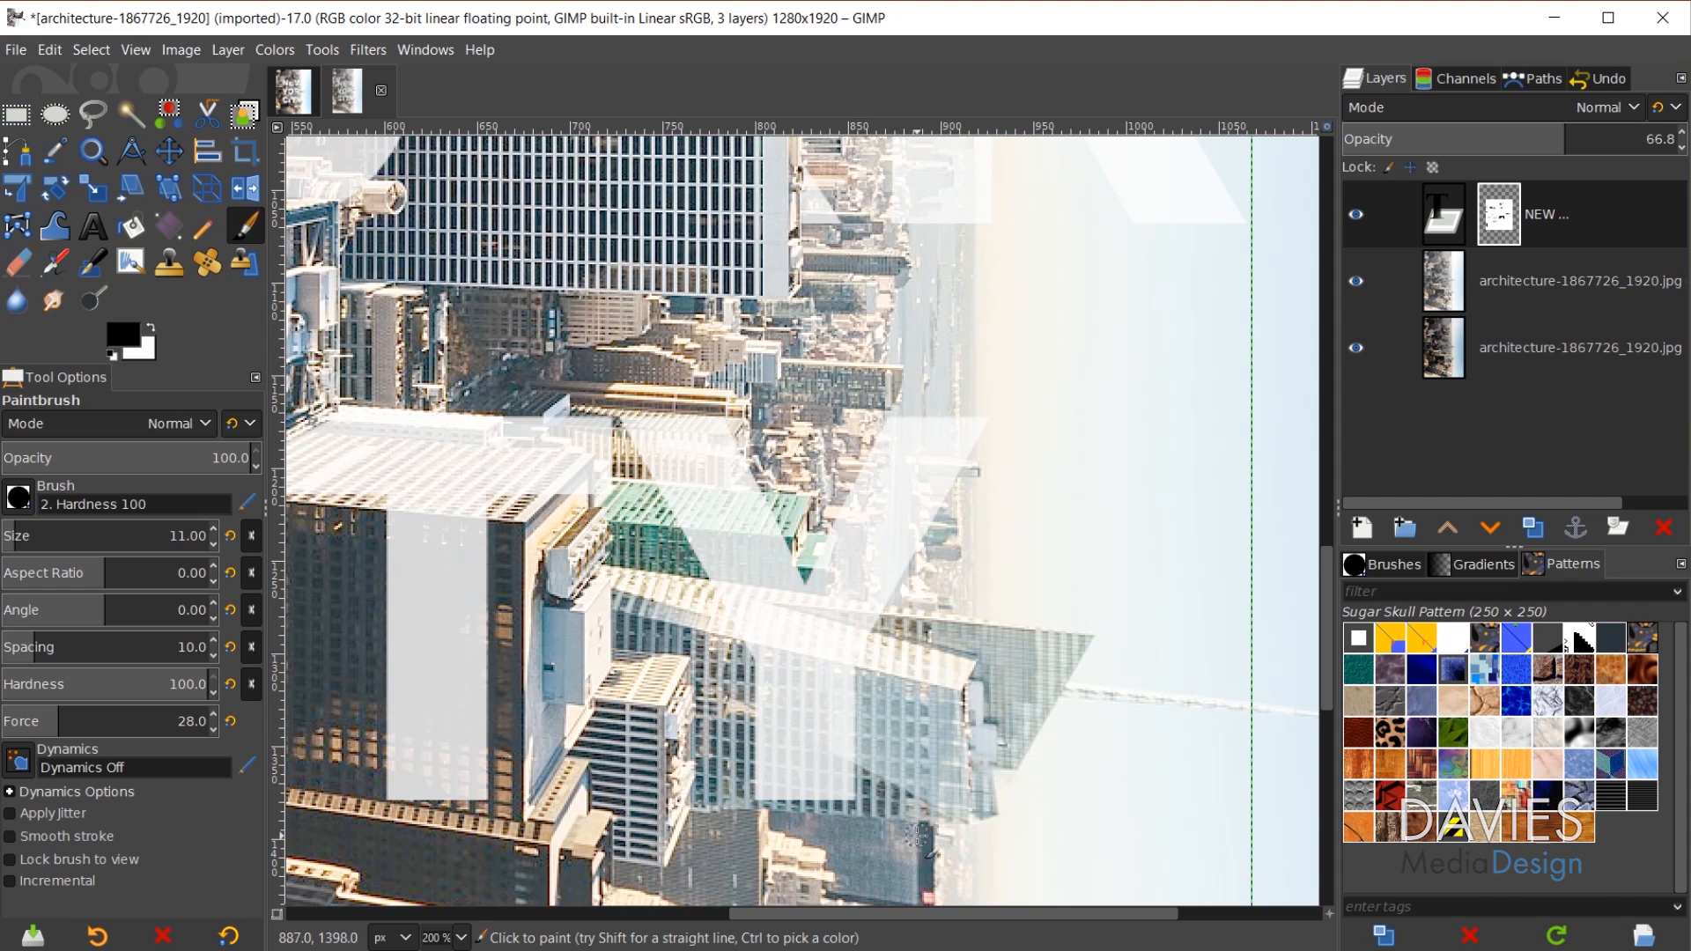
# - Mask the Y's stem off the slanted glass tower with brush size 11 and set the text layer's opacity to 100
pyautogui.scroll(-2, 719, 844)
pyautogui.scroll(2, 712, 764)
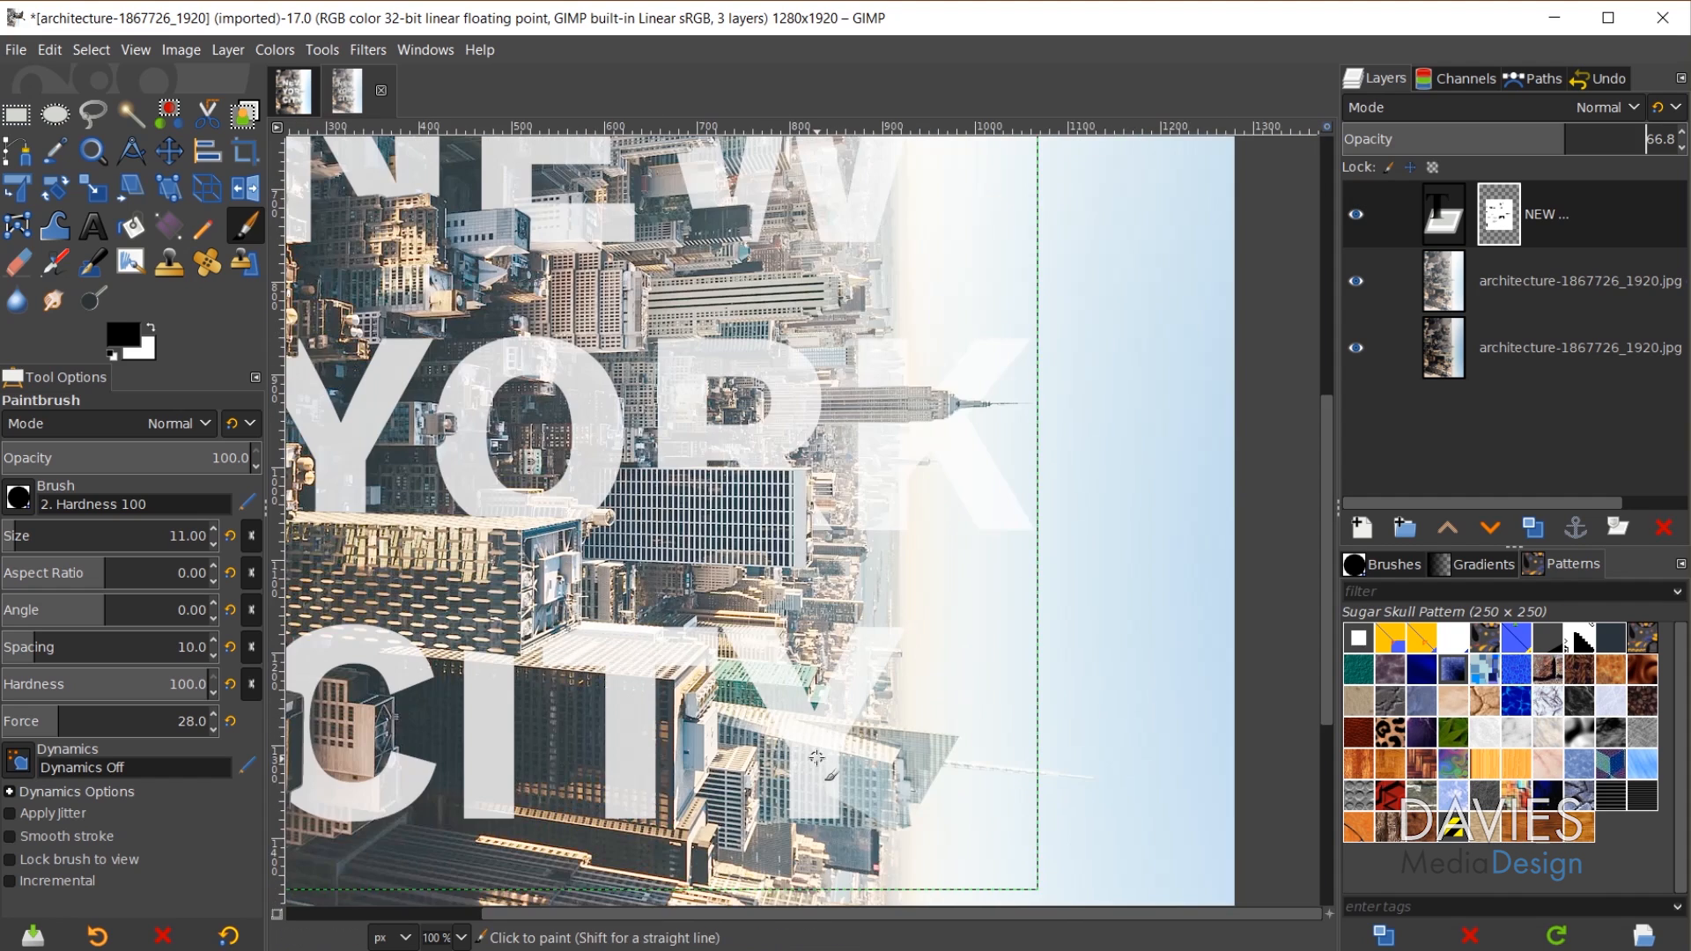
pyautogui.scroll(-2, 792, 753)
pyautogui.scroll(3, 816, 816)
pyautogui.moveTo(815, 816)
pyautogui.mouseDown()
pyautogui.moveTo(777, 811)
pyautogui.moveTo(1004, 813)
pyautogui.moveTo(681, 789)
pyautogui.moveTo(725, 744)
pyautogui.moveTo(693, 719)
pyautogui.moveTo(910, 667)
pyautogui.moveTo(713, 653)
pyautogui.moveTo(772, 599)
pyautogui.mouseUp()
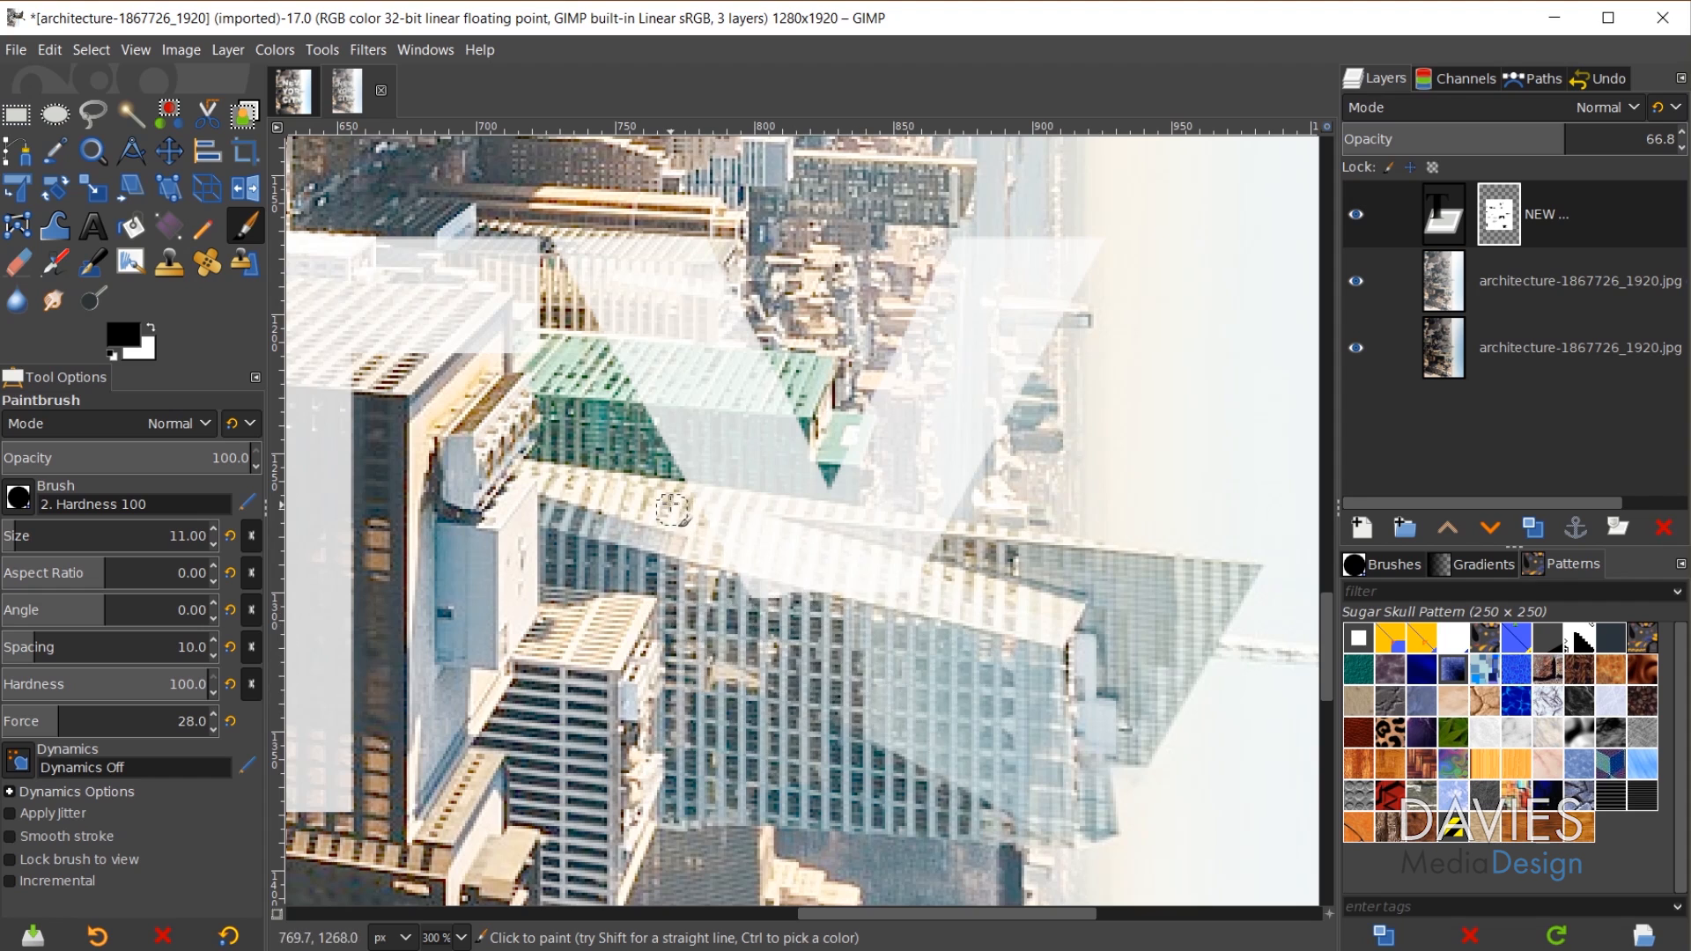
pyautogui.keyDown('shift'); pyautogui.click(995, 540); pyautogui.keyUp('shift')
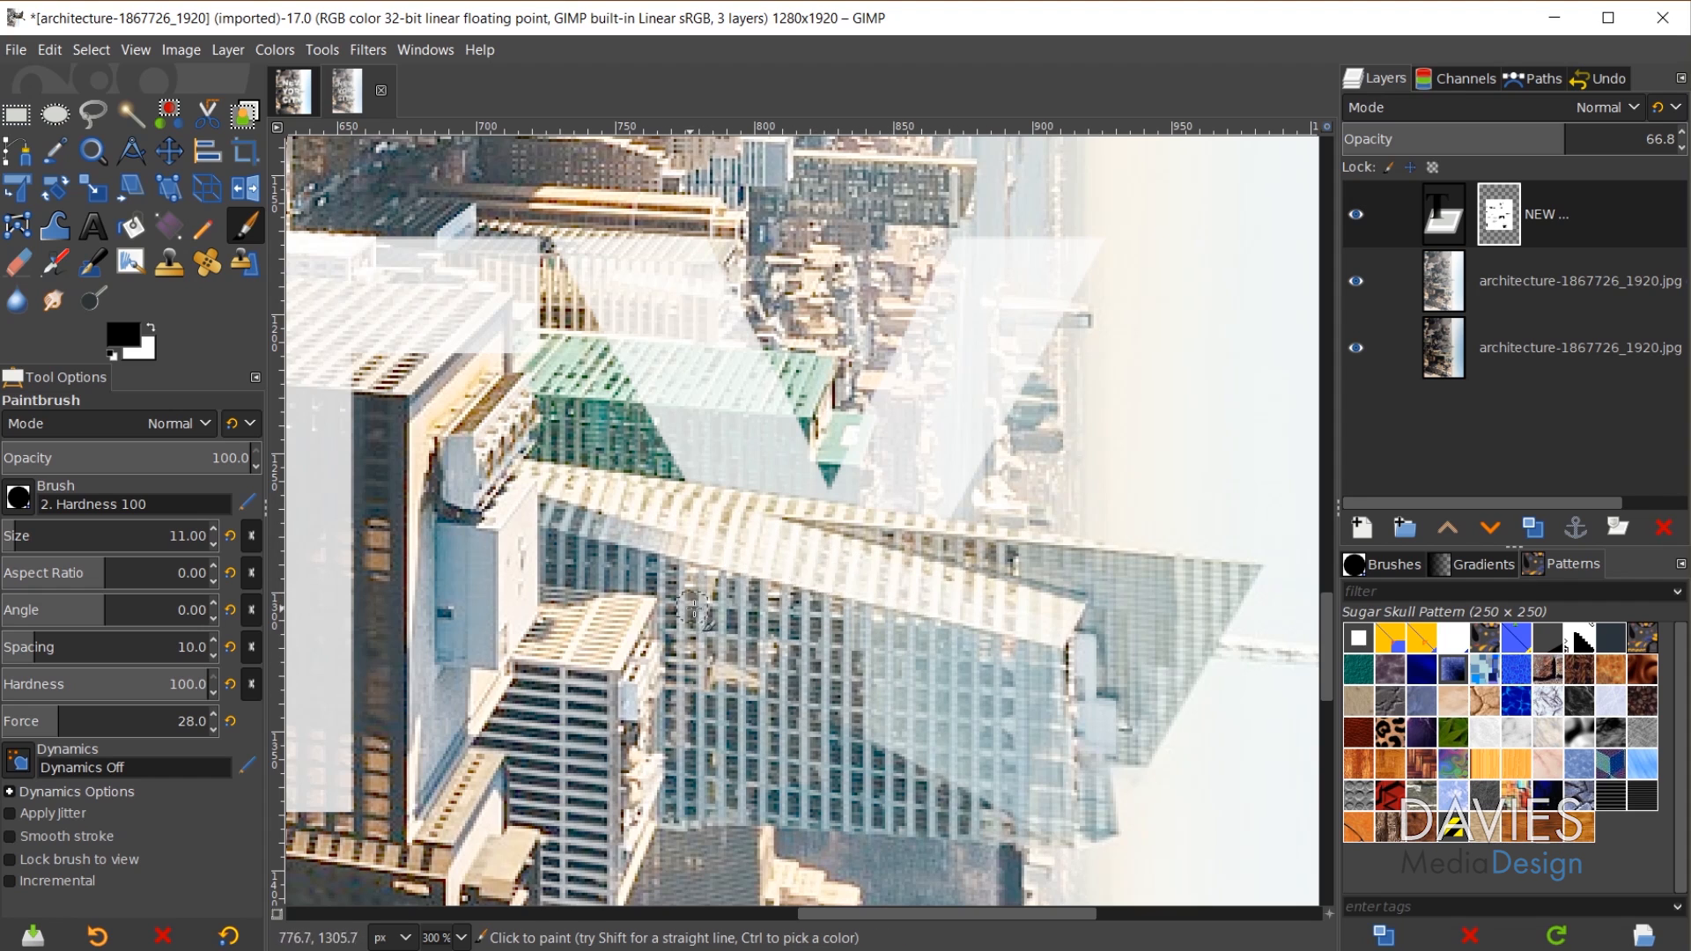
pyautogui.hotkey('ctrl', 'z')
pyautogui.scroll(-5, 674, 550)
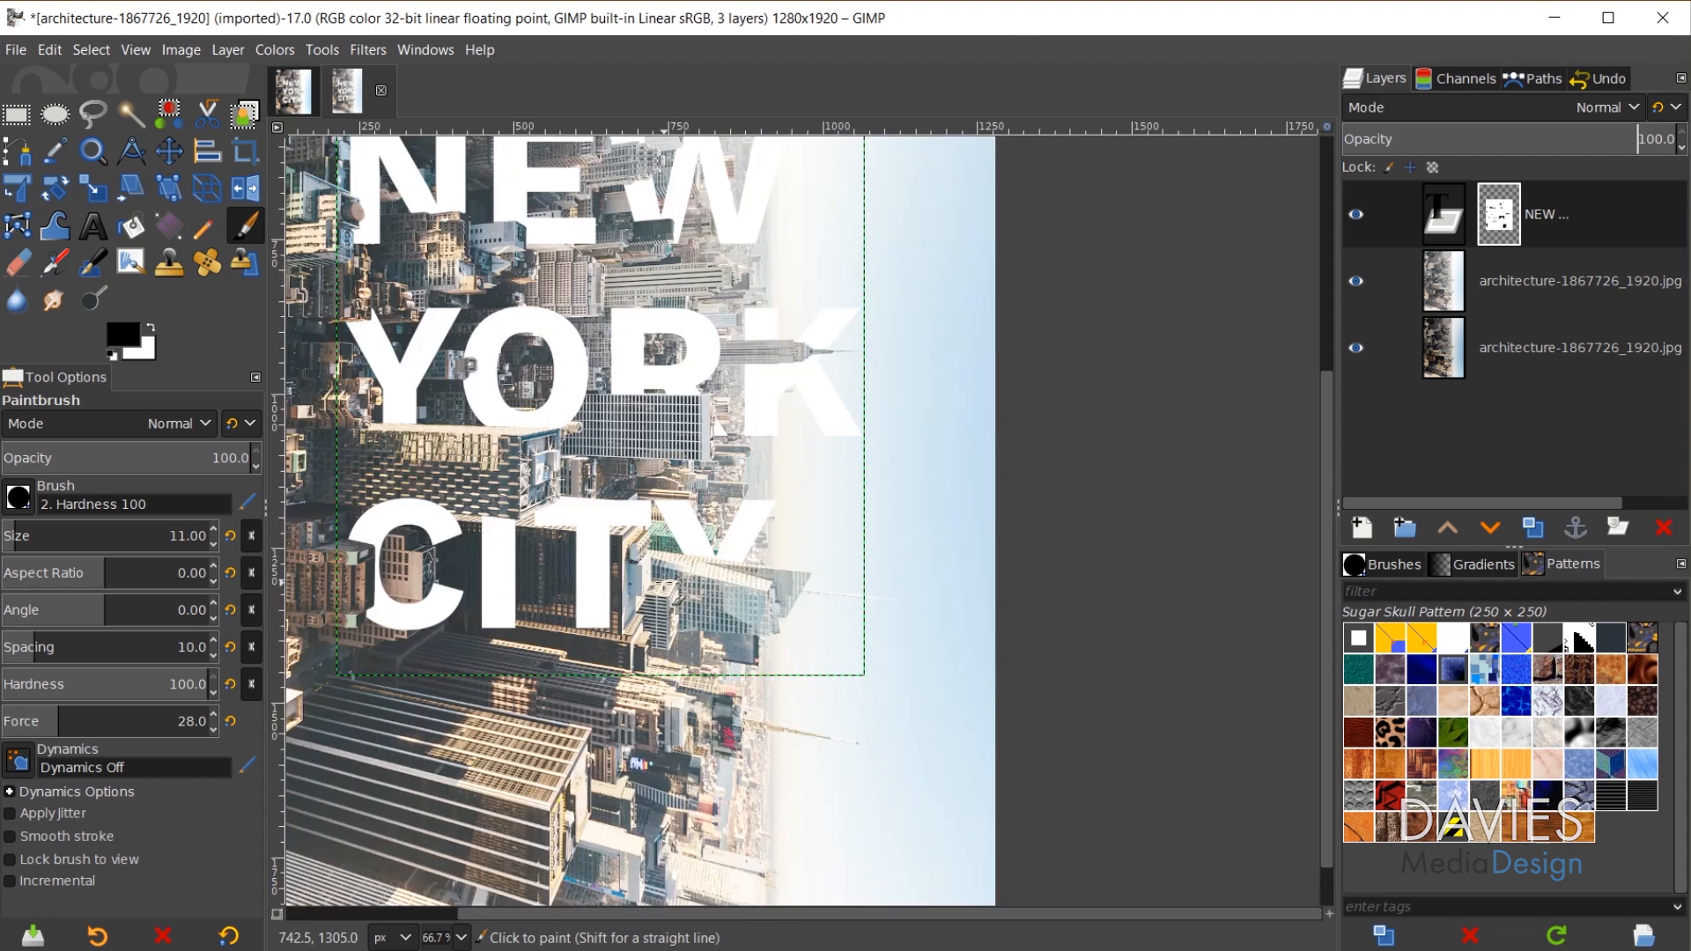
pyautogui.scroll(4, 675, 696)
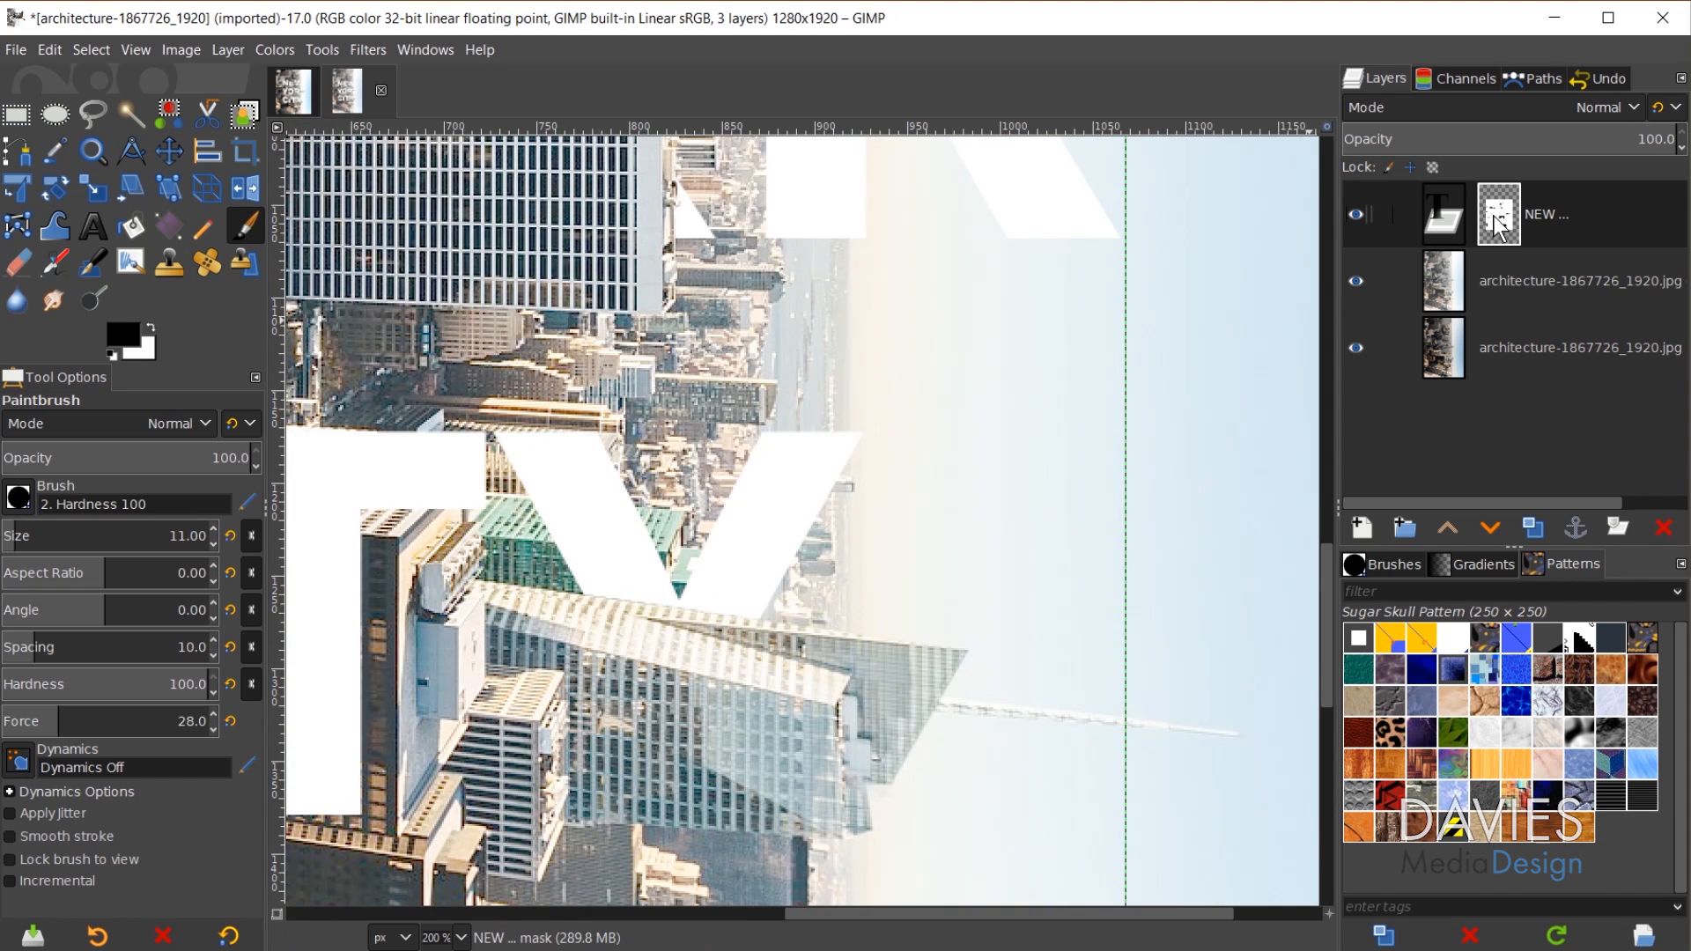
# - Try to restore the Y's lower tip over the glass tower by painting white on the mask
pyautogui.press('x')
pyautogui.moveTo(684, 619); pyautogui.dragTo(727, 620)
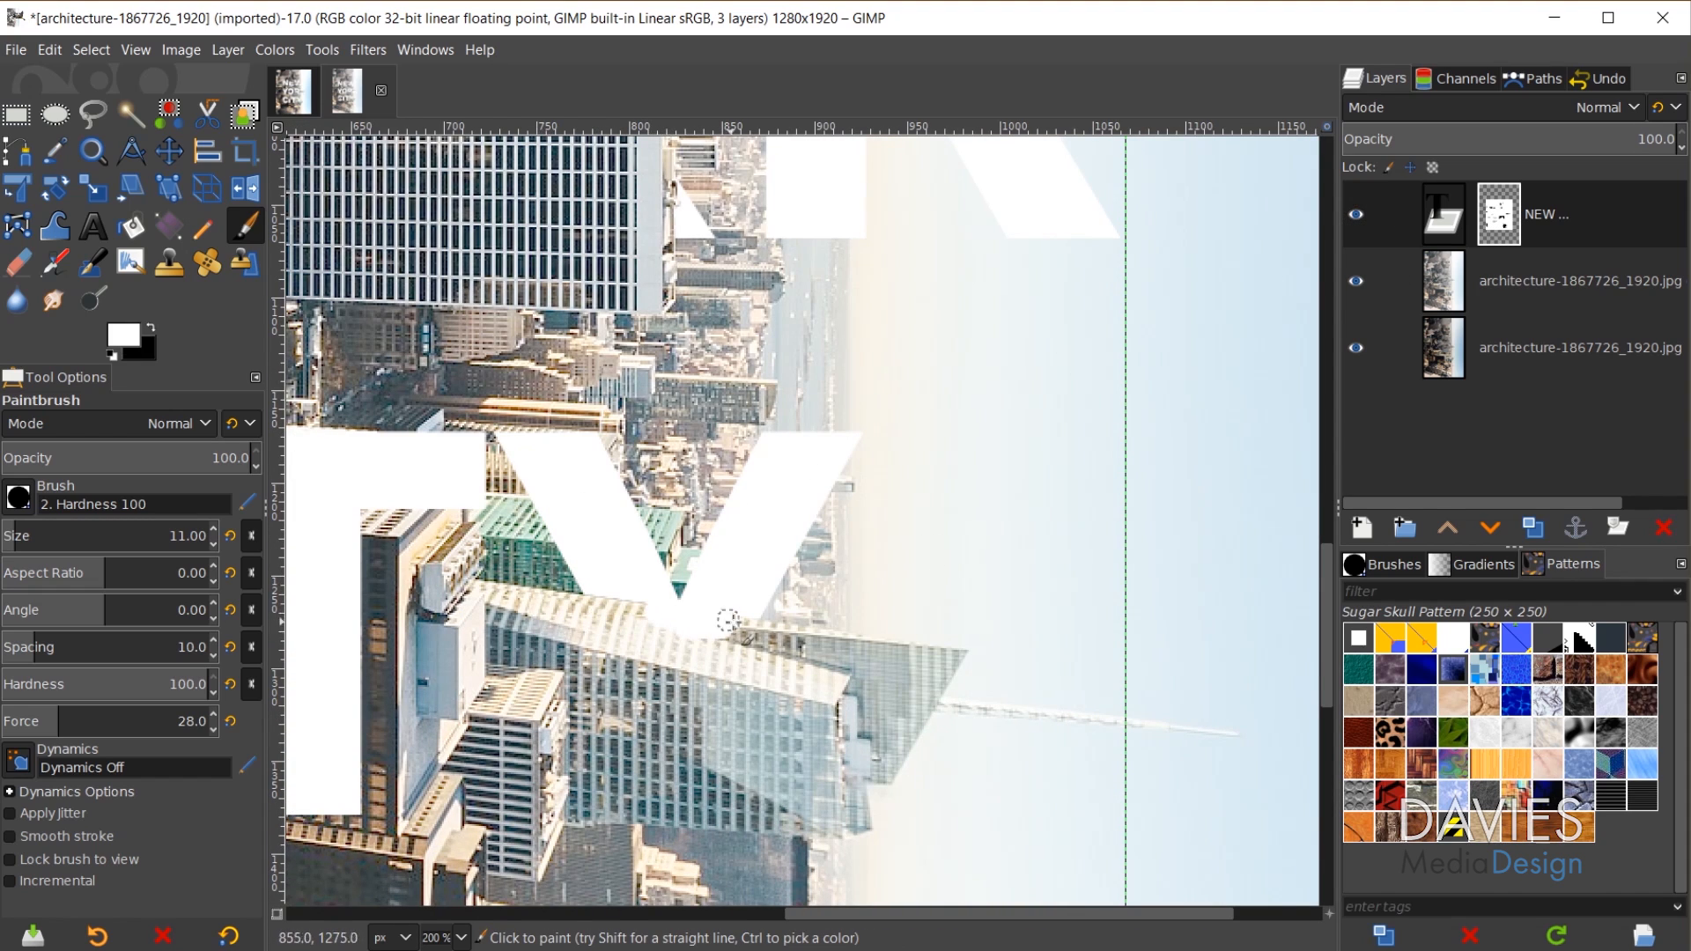
pyautogui.hotkey('ctrl', 'z')
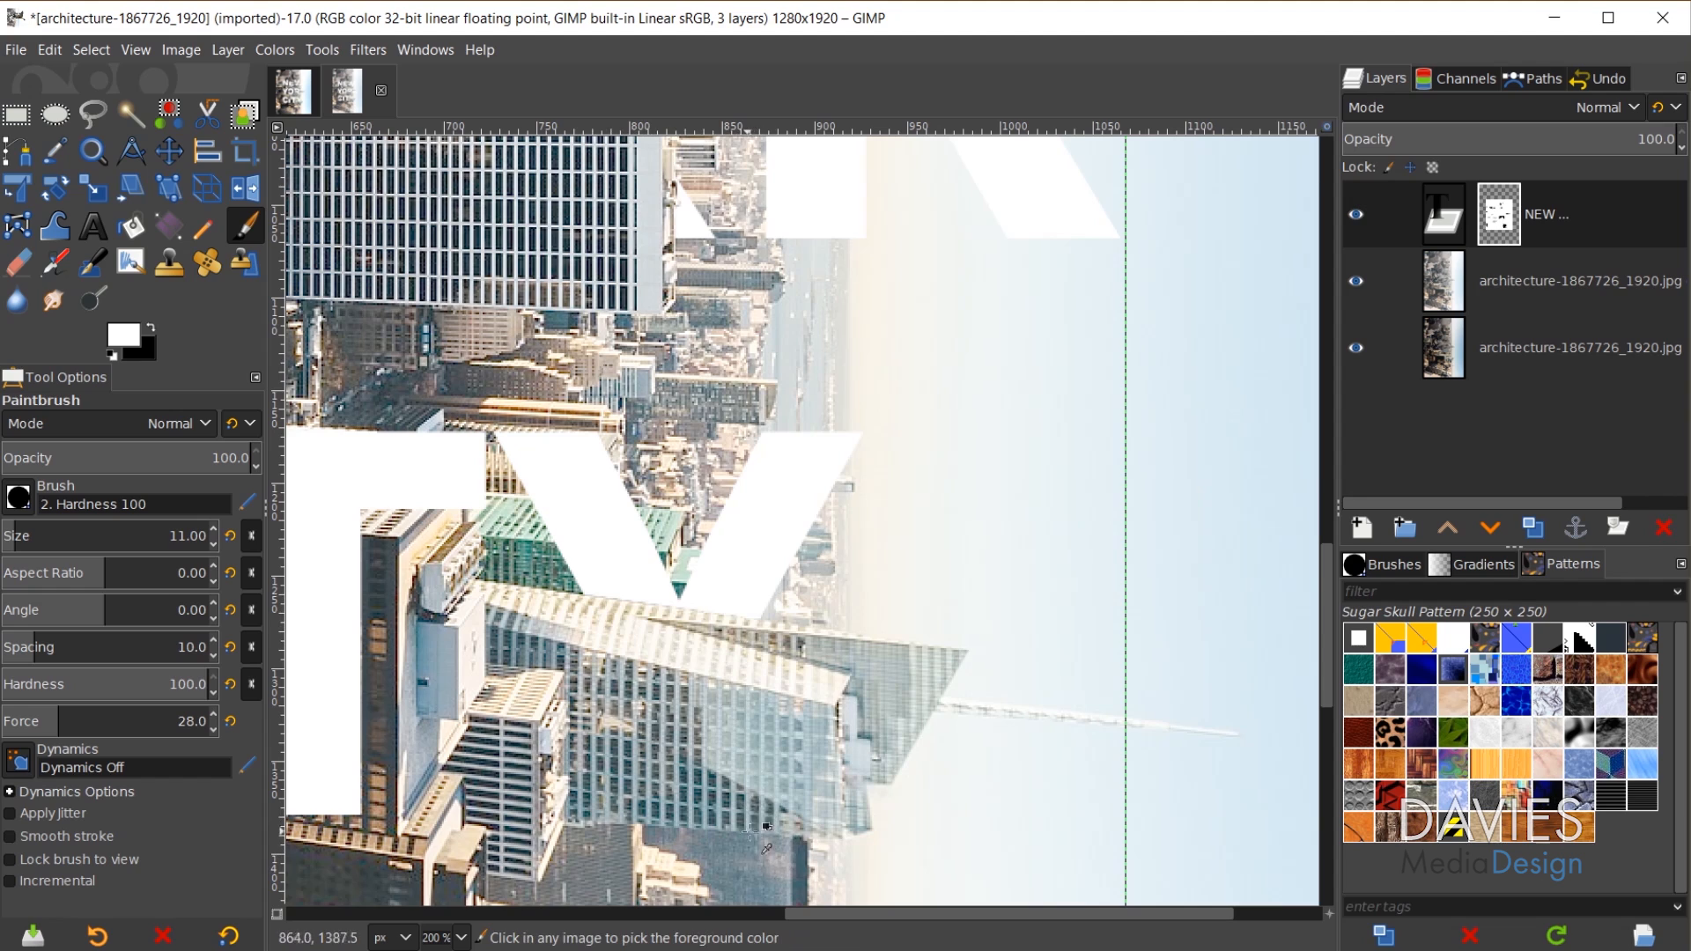
# - Review the masked letters across the whole photo and compare the Y with the finished Letters in New York City PM FINAL.xcf image
pyautogui.scroll(-2, 511, 799)
pyautogui.scroll(-3, 473, 848)
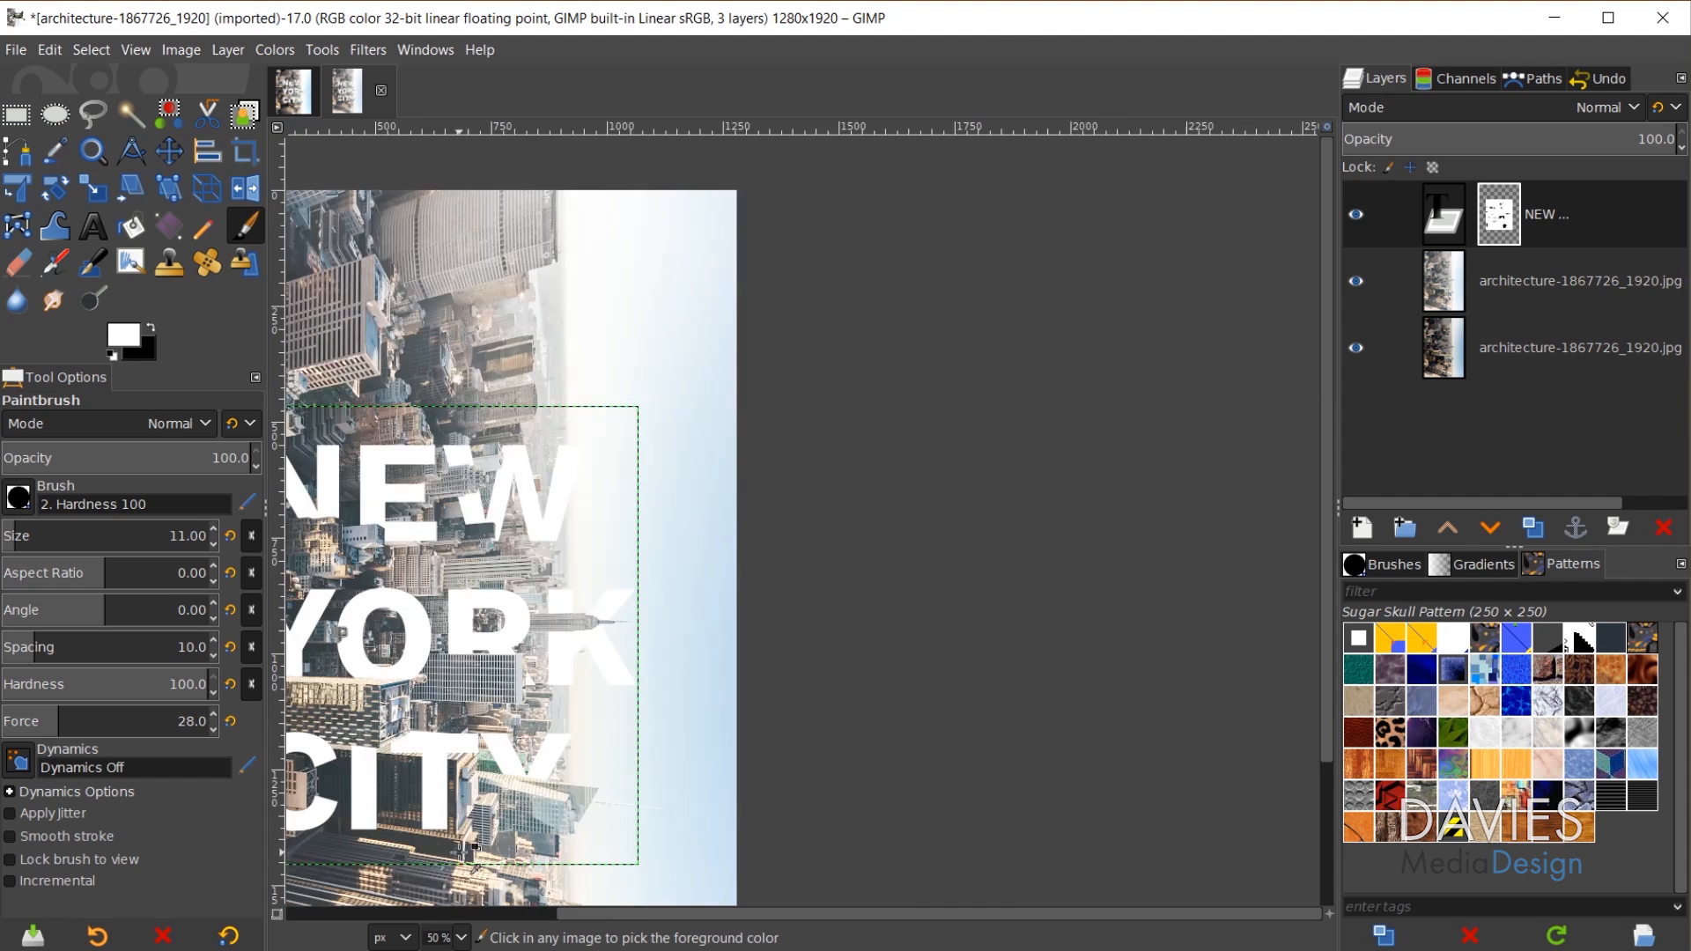
pyautogui.moveTo(881, 912); pyautogui.dragTo(612, 913)
pyautogui.scroll(-3, 777, 757)
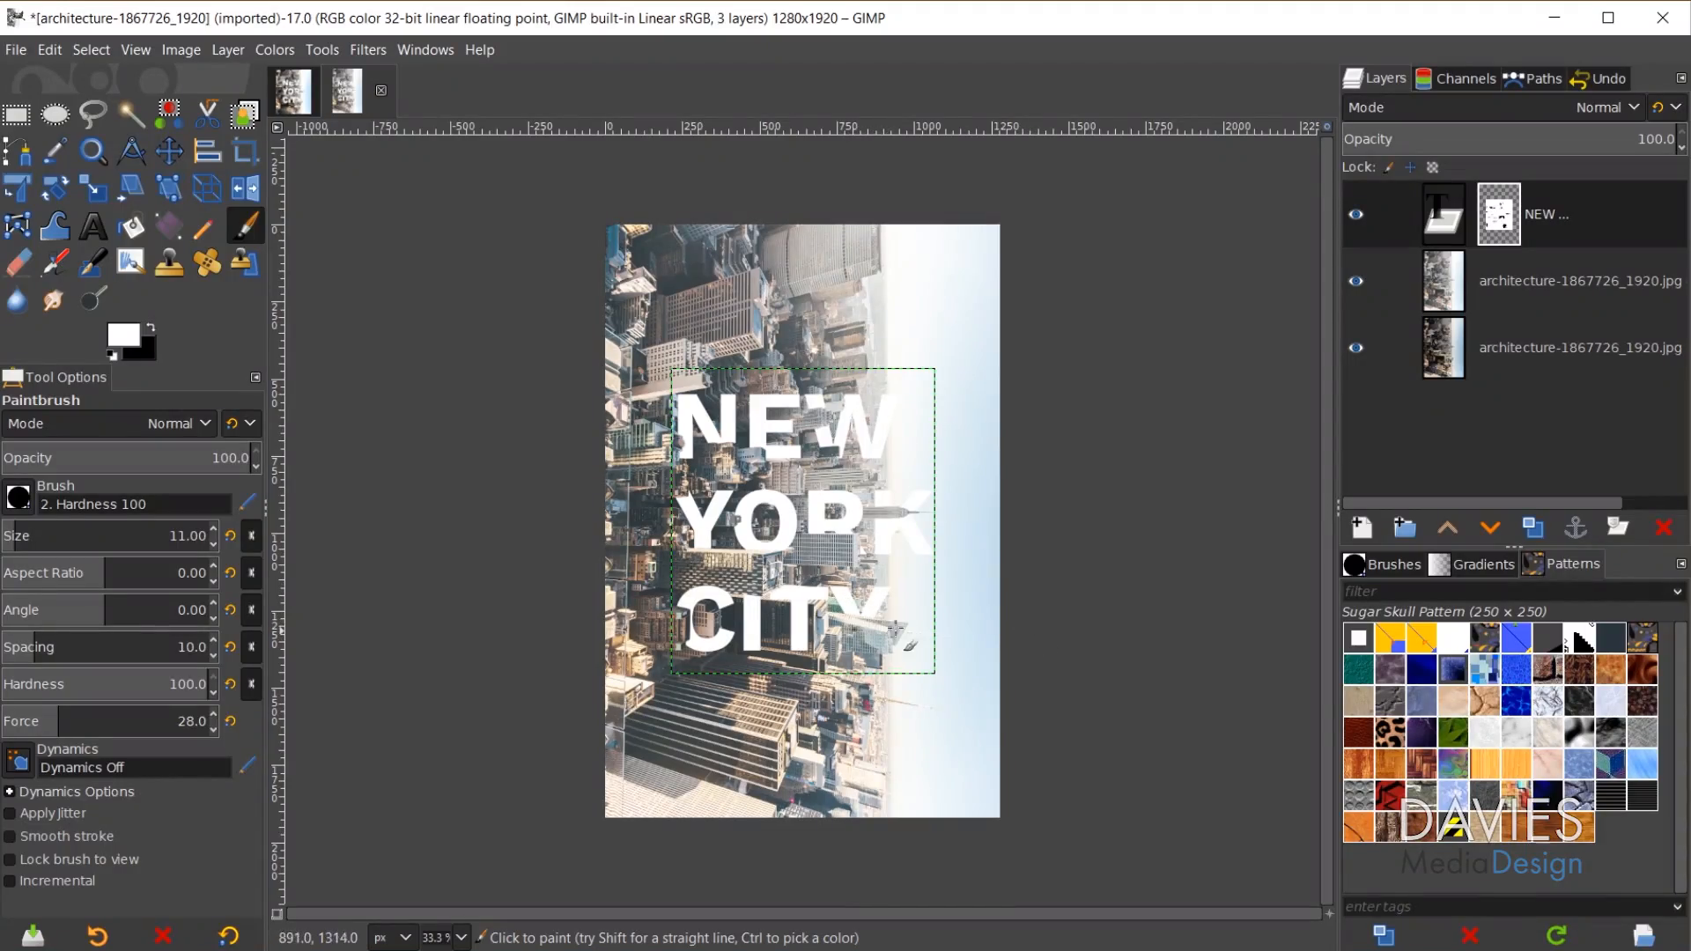
pyautogui.scroll(4, 848, 625)
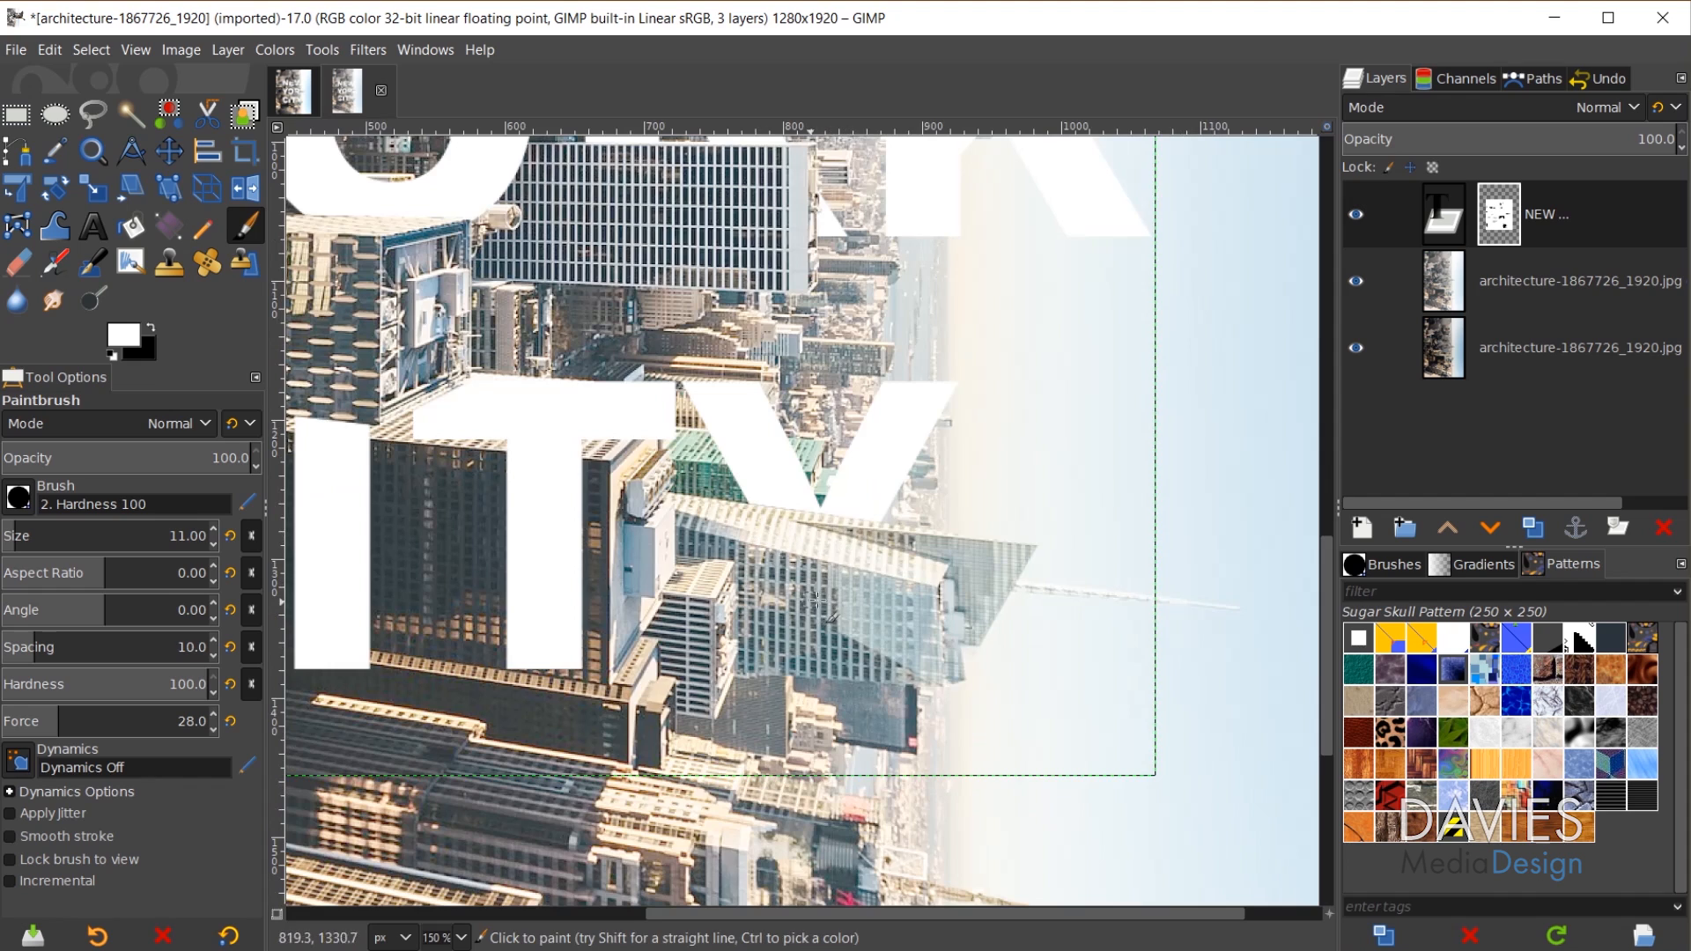
pyautogui.click(293, 90)
pyautogui.scroll(4, 883, 631)
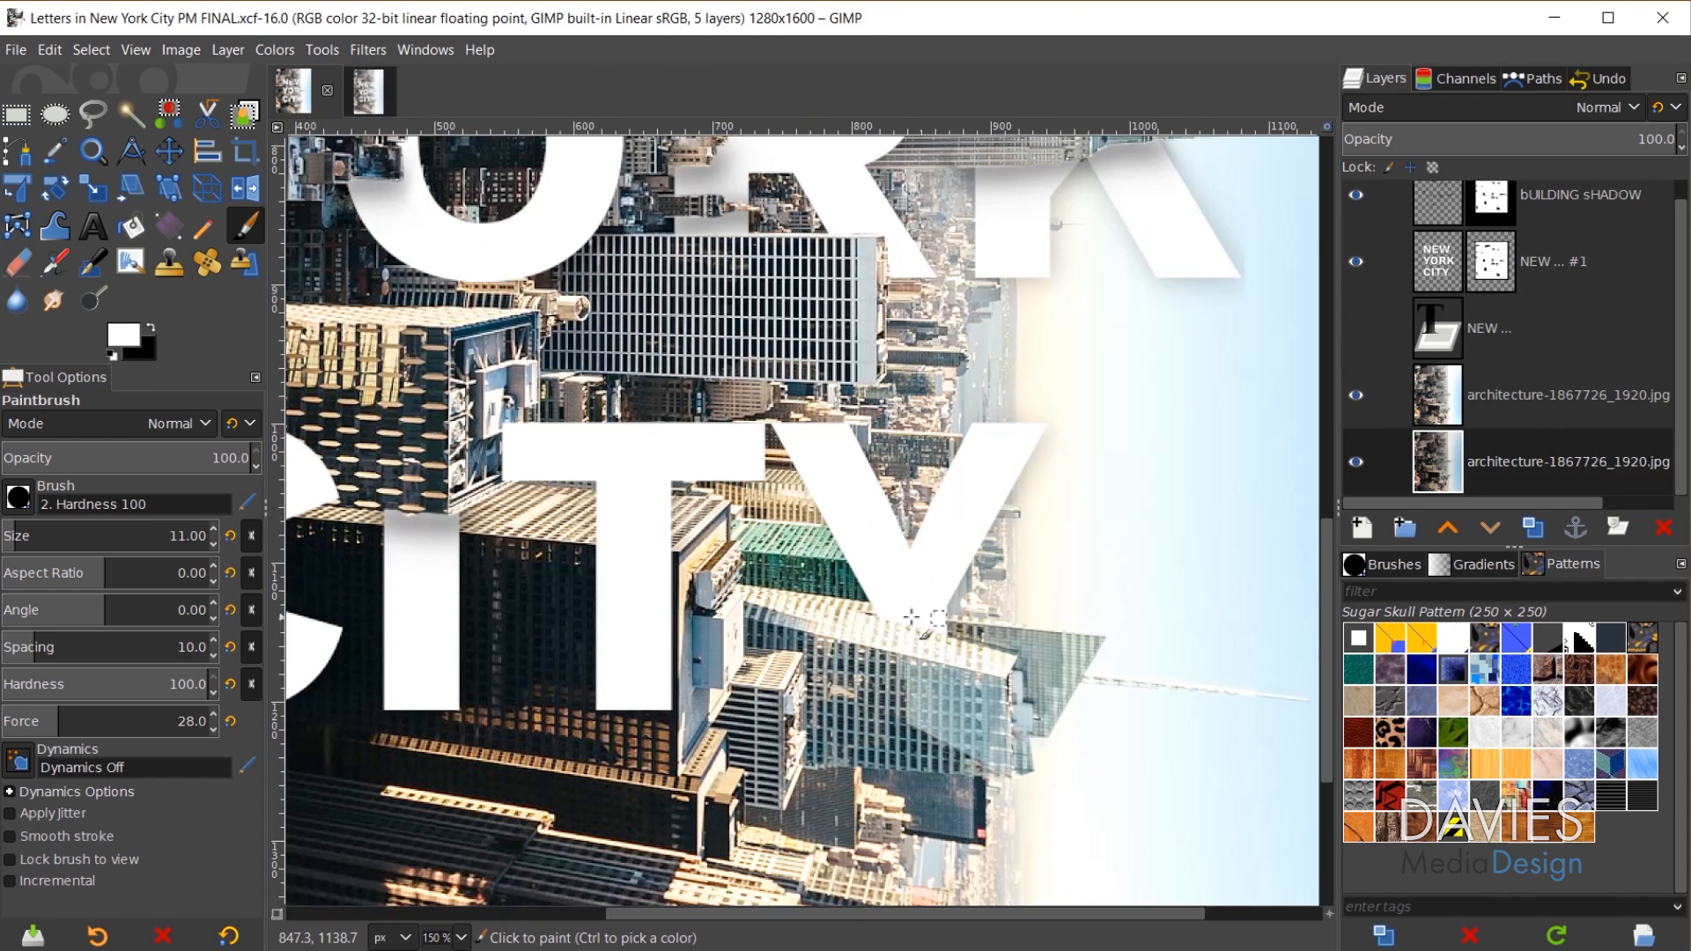
pyautogui.click(368, 90)
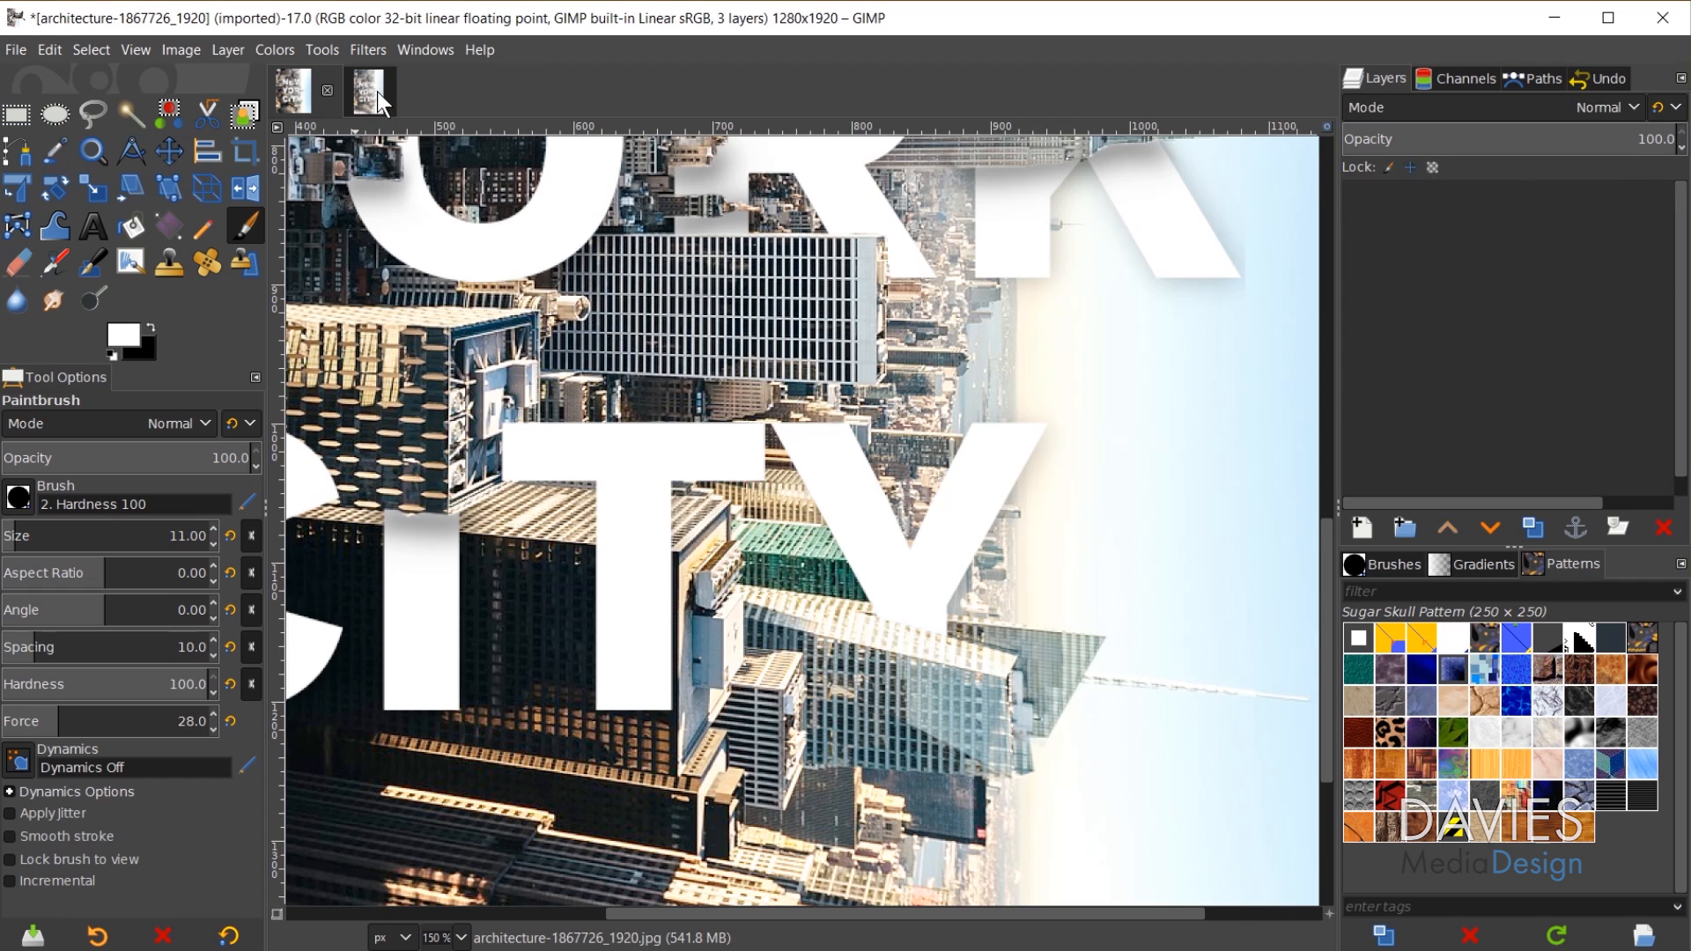
pyautogui.scroll(-1, 825, 557)
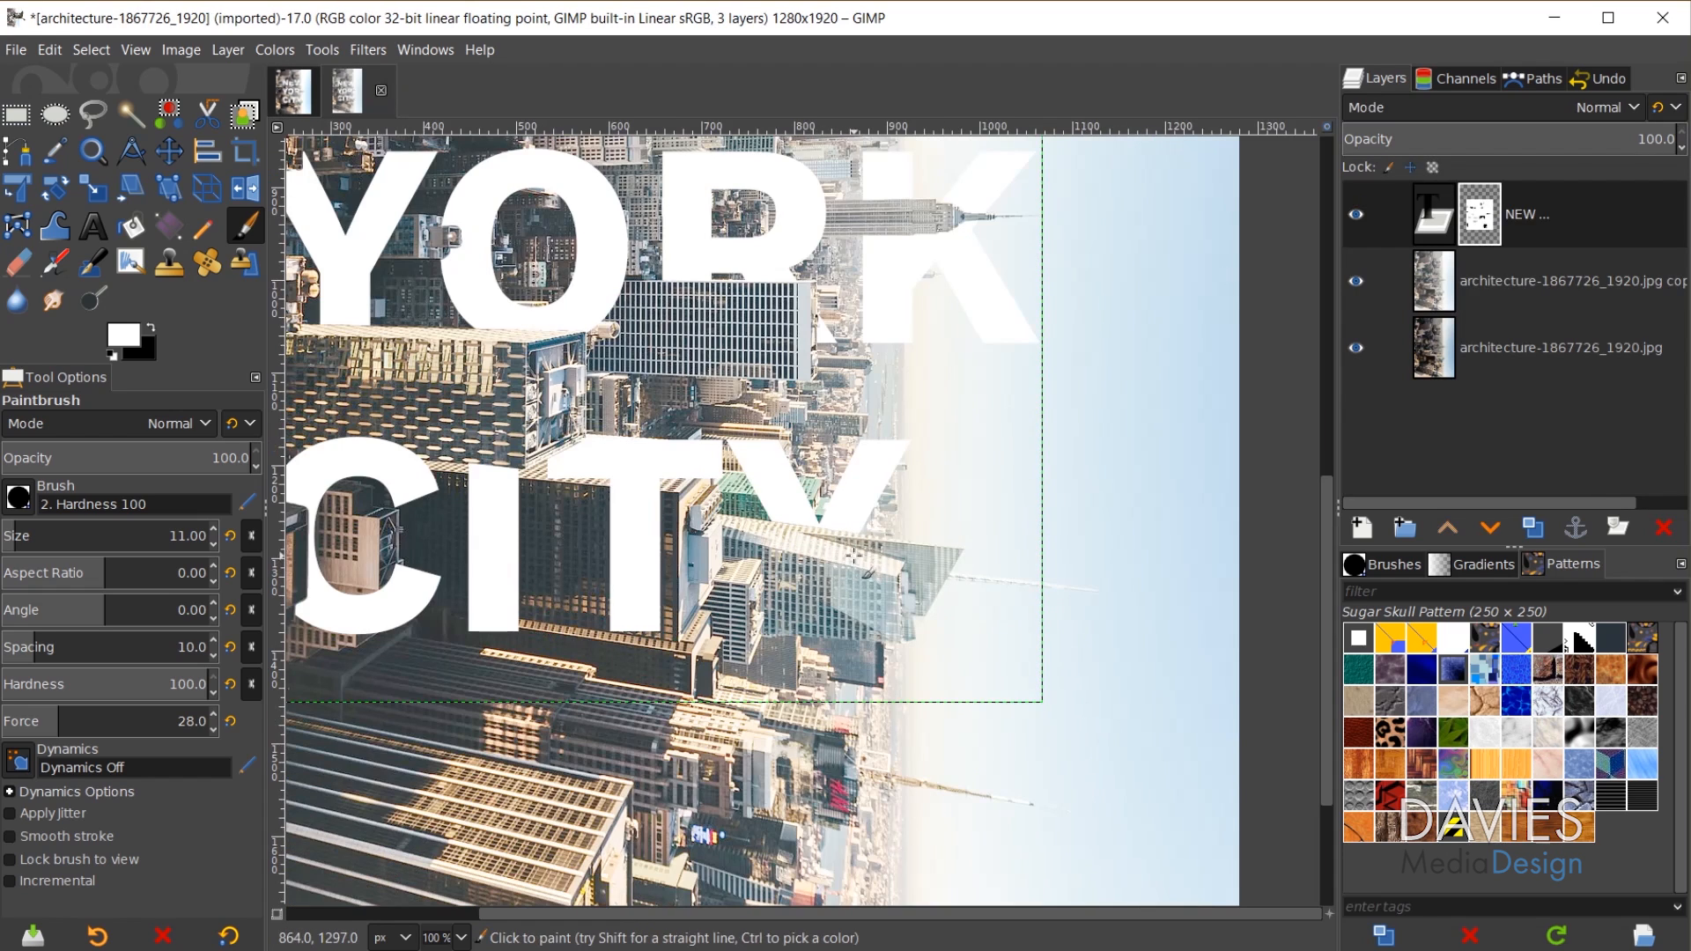
pyautogui.scroll(-1, 851, 704)
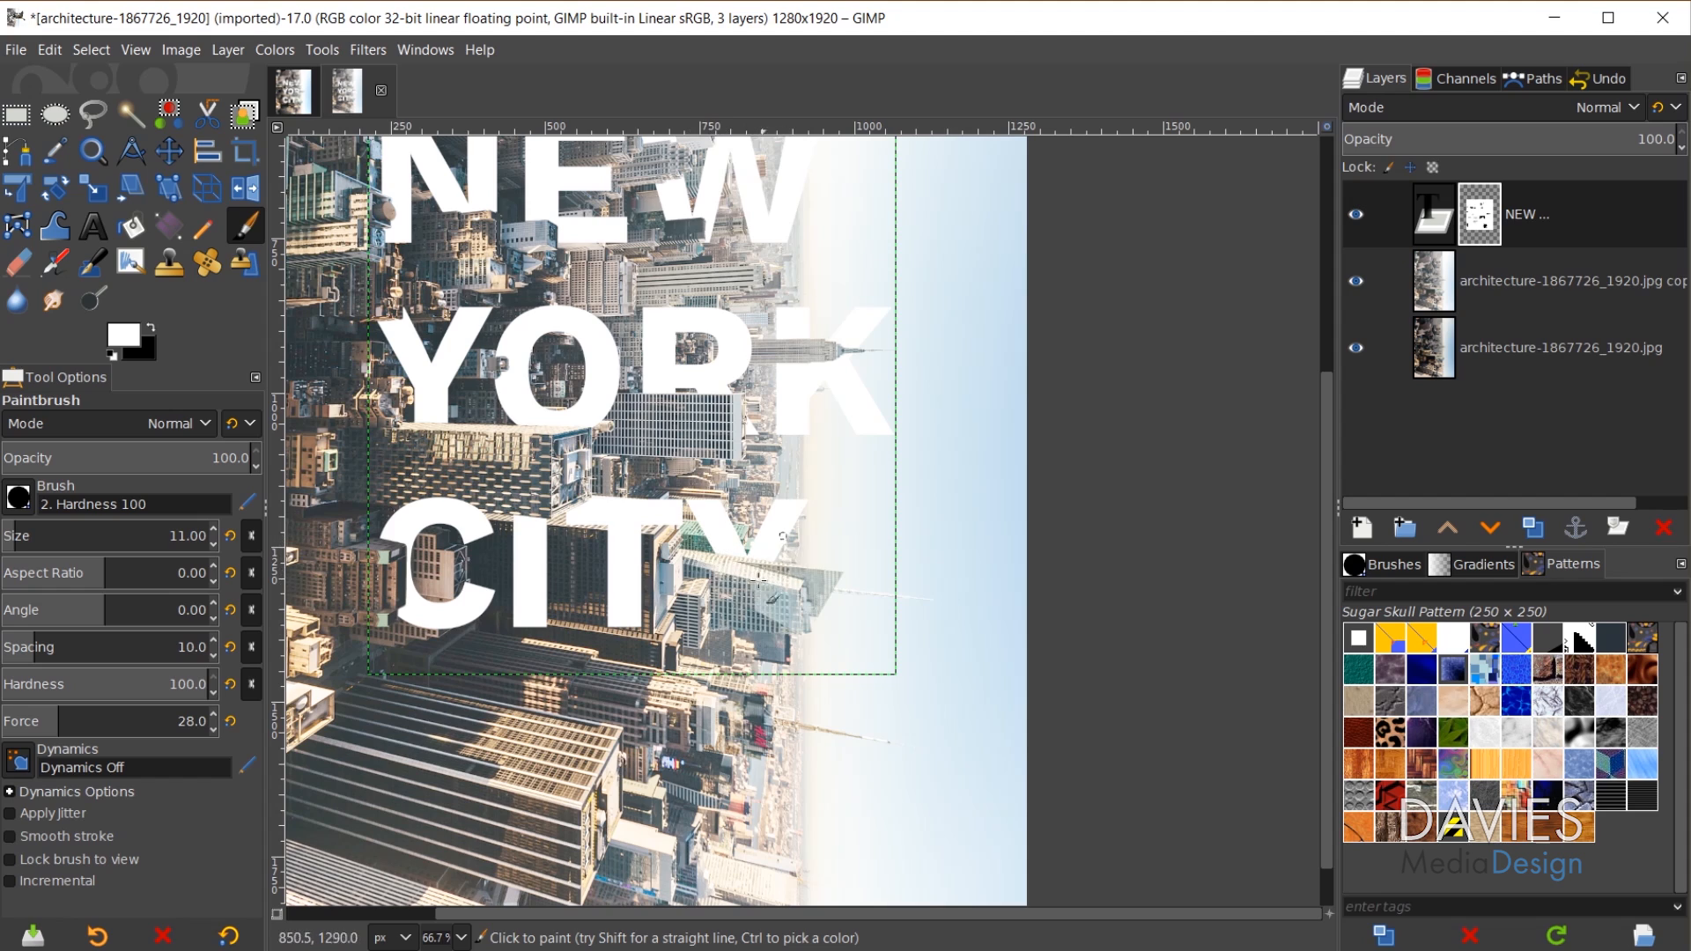
pyautogui.press('ctrl')
pyautogui.scroll(-1, 391, 510)
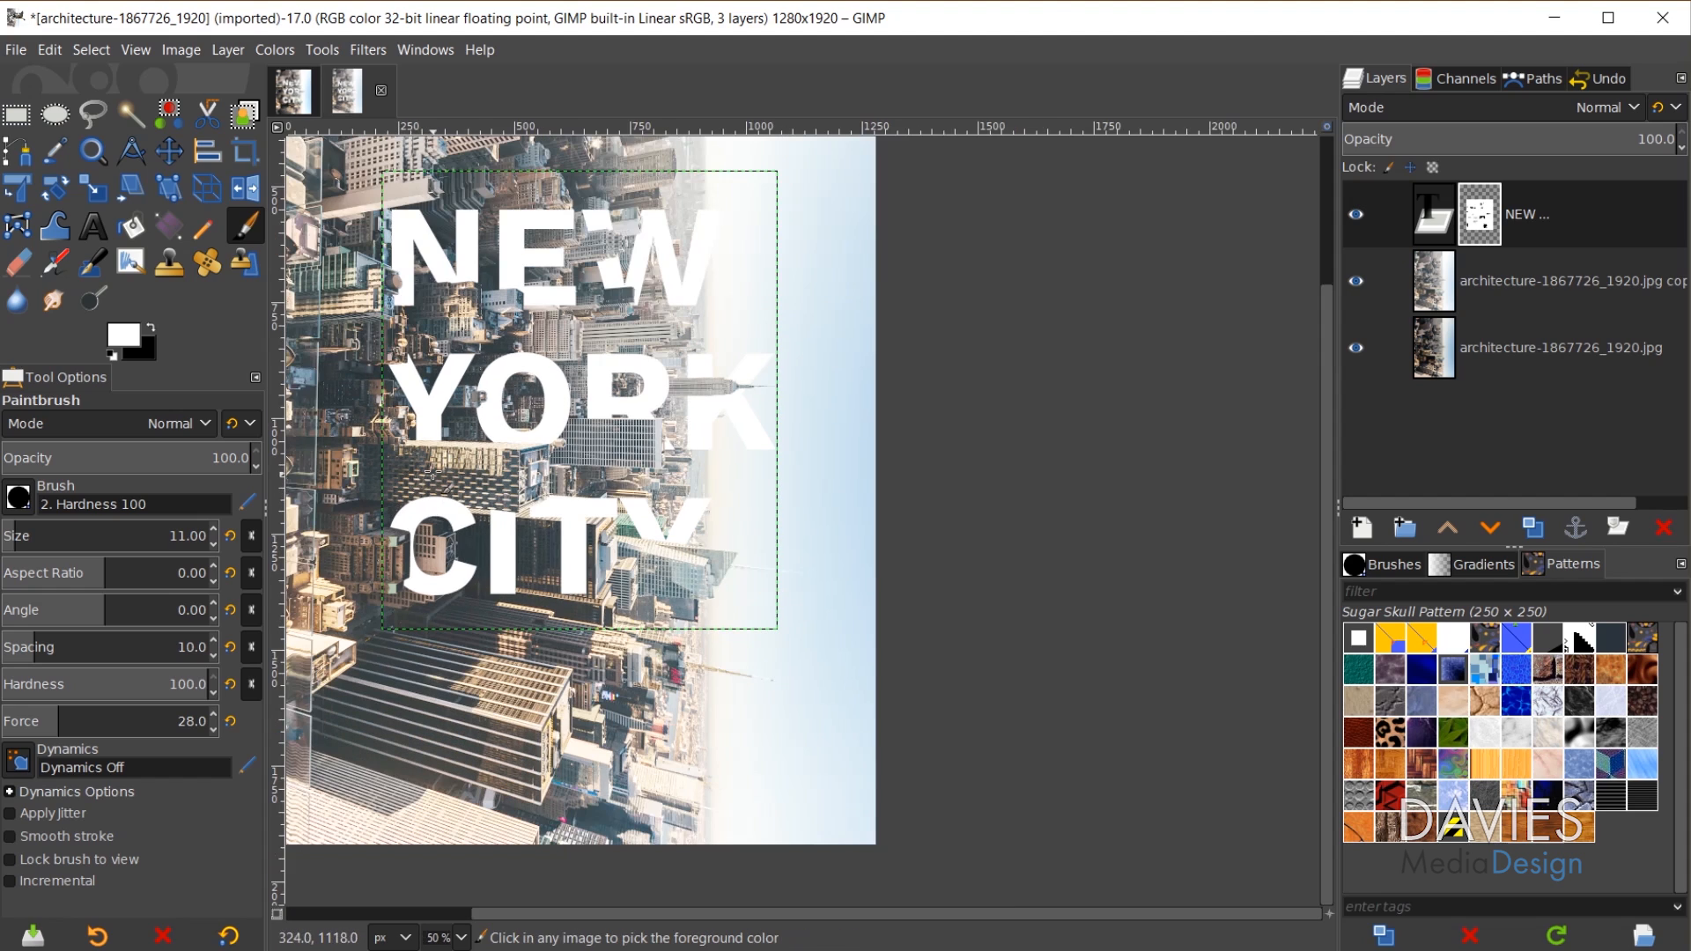
pyautogui.hscroll(-3, 710, 916)
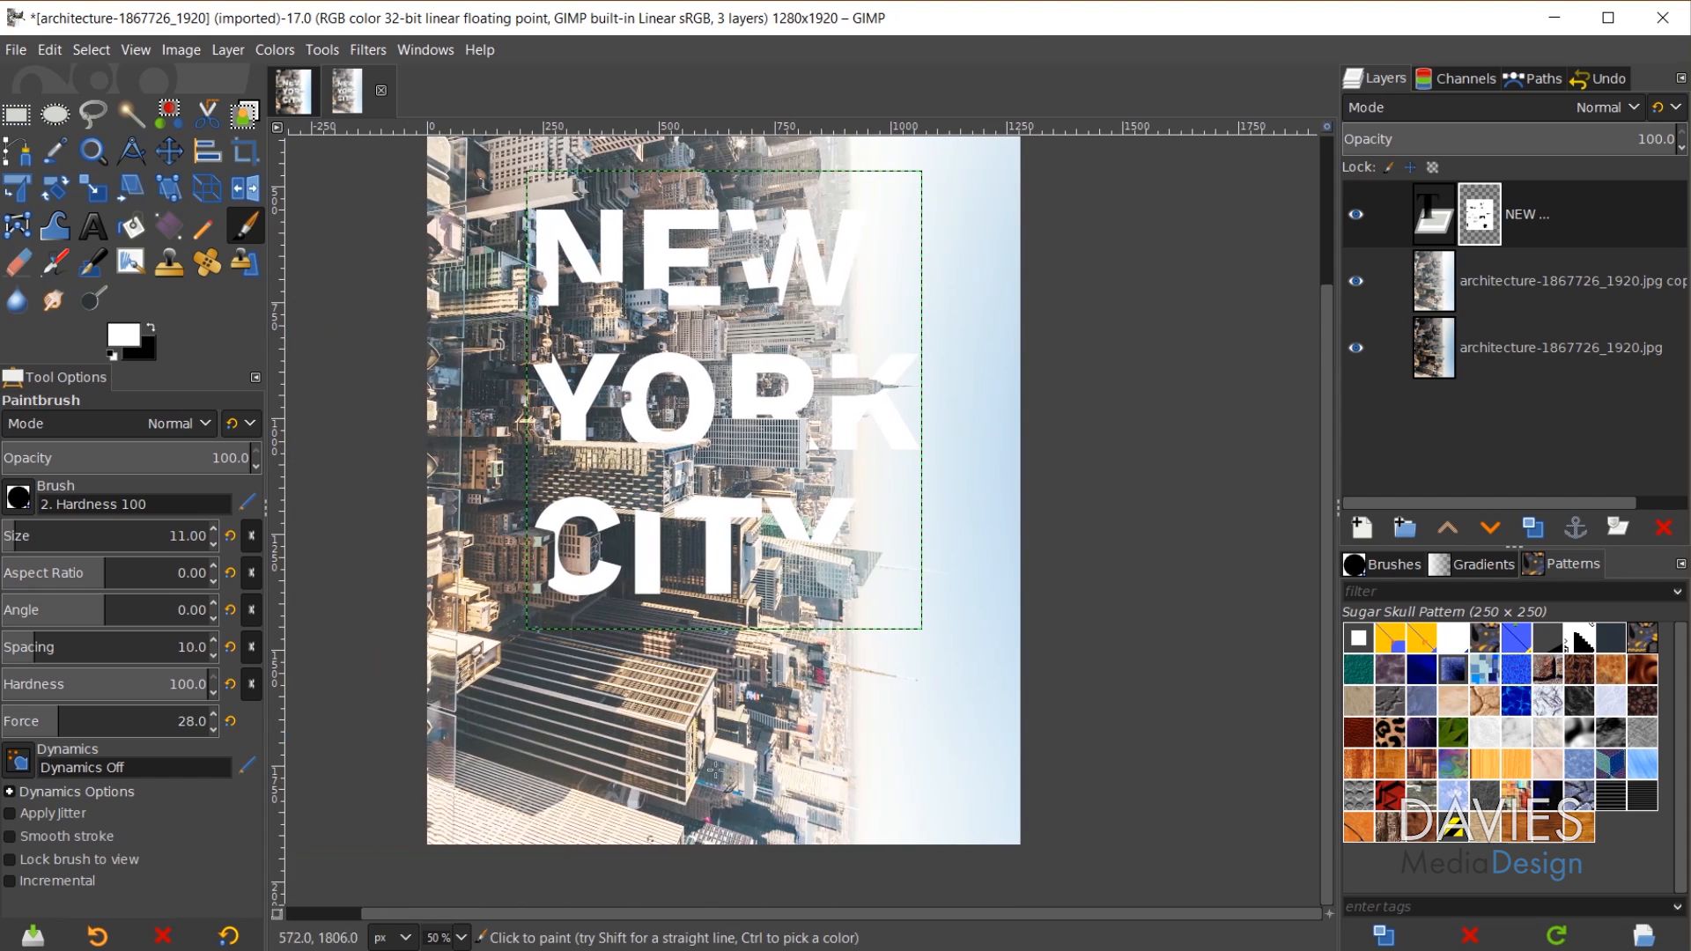
pyautogui.scroll(4, 792, 595)
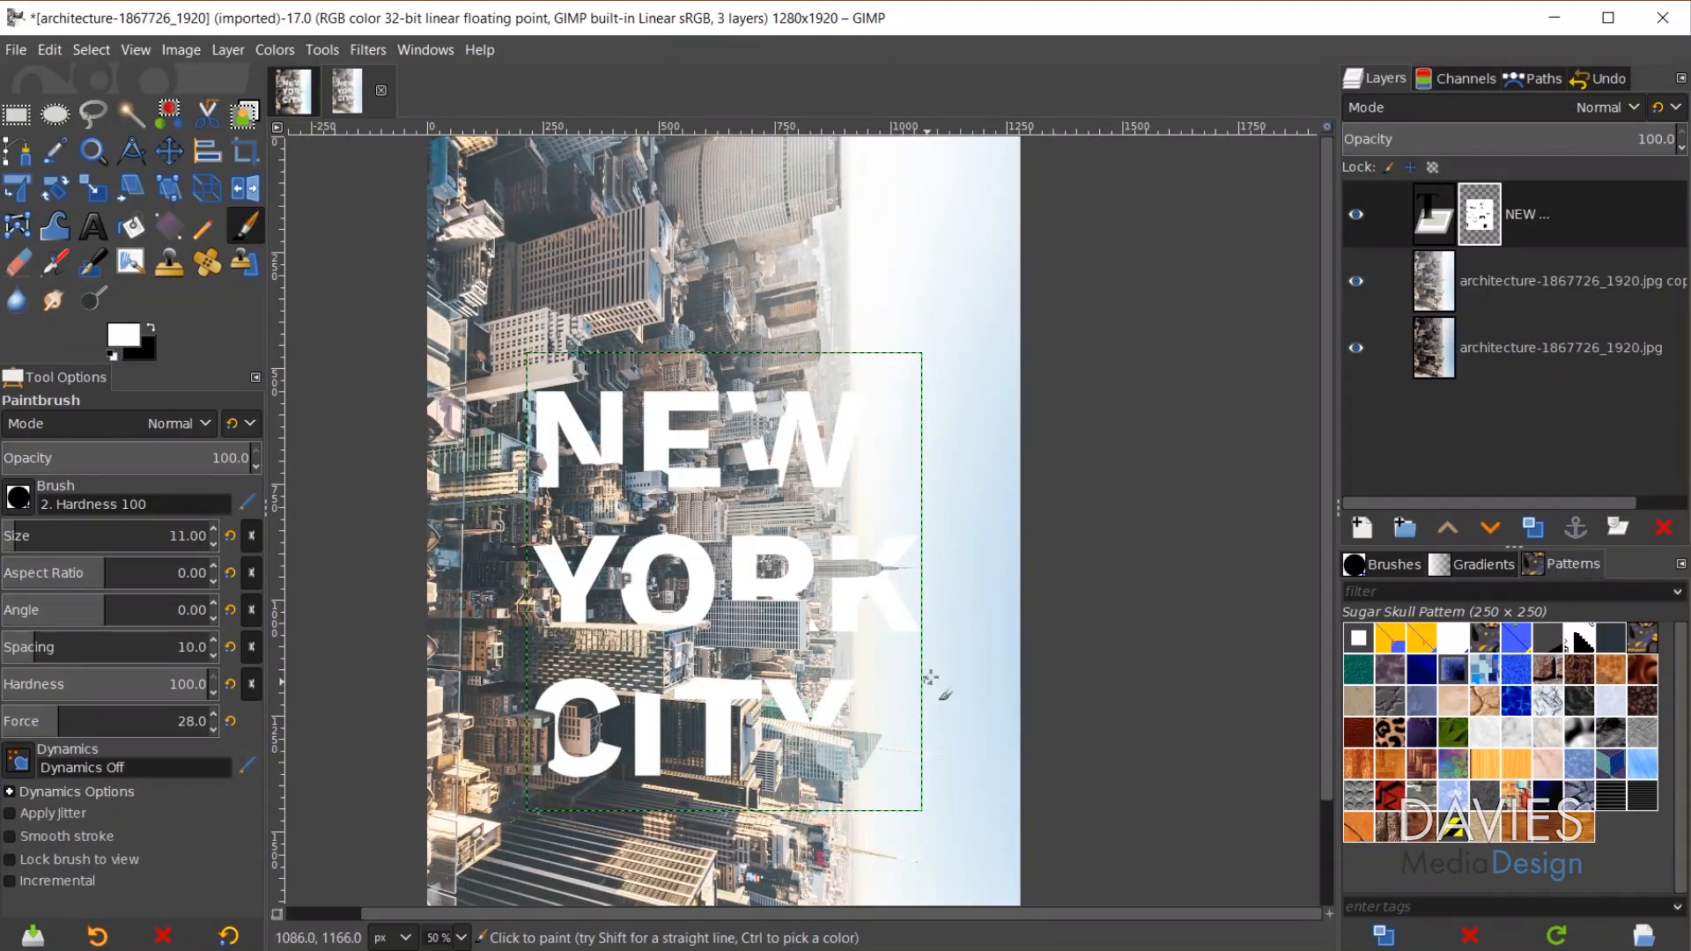
# - Add a new transparent layer named Building Shadows above the text layer
pyautogui.click(1362, 528)
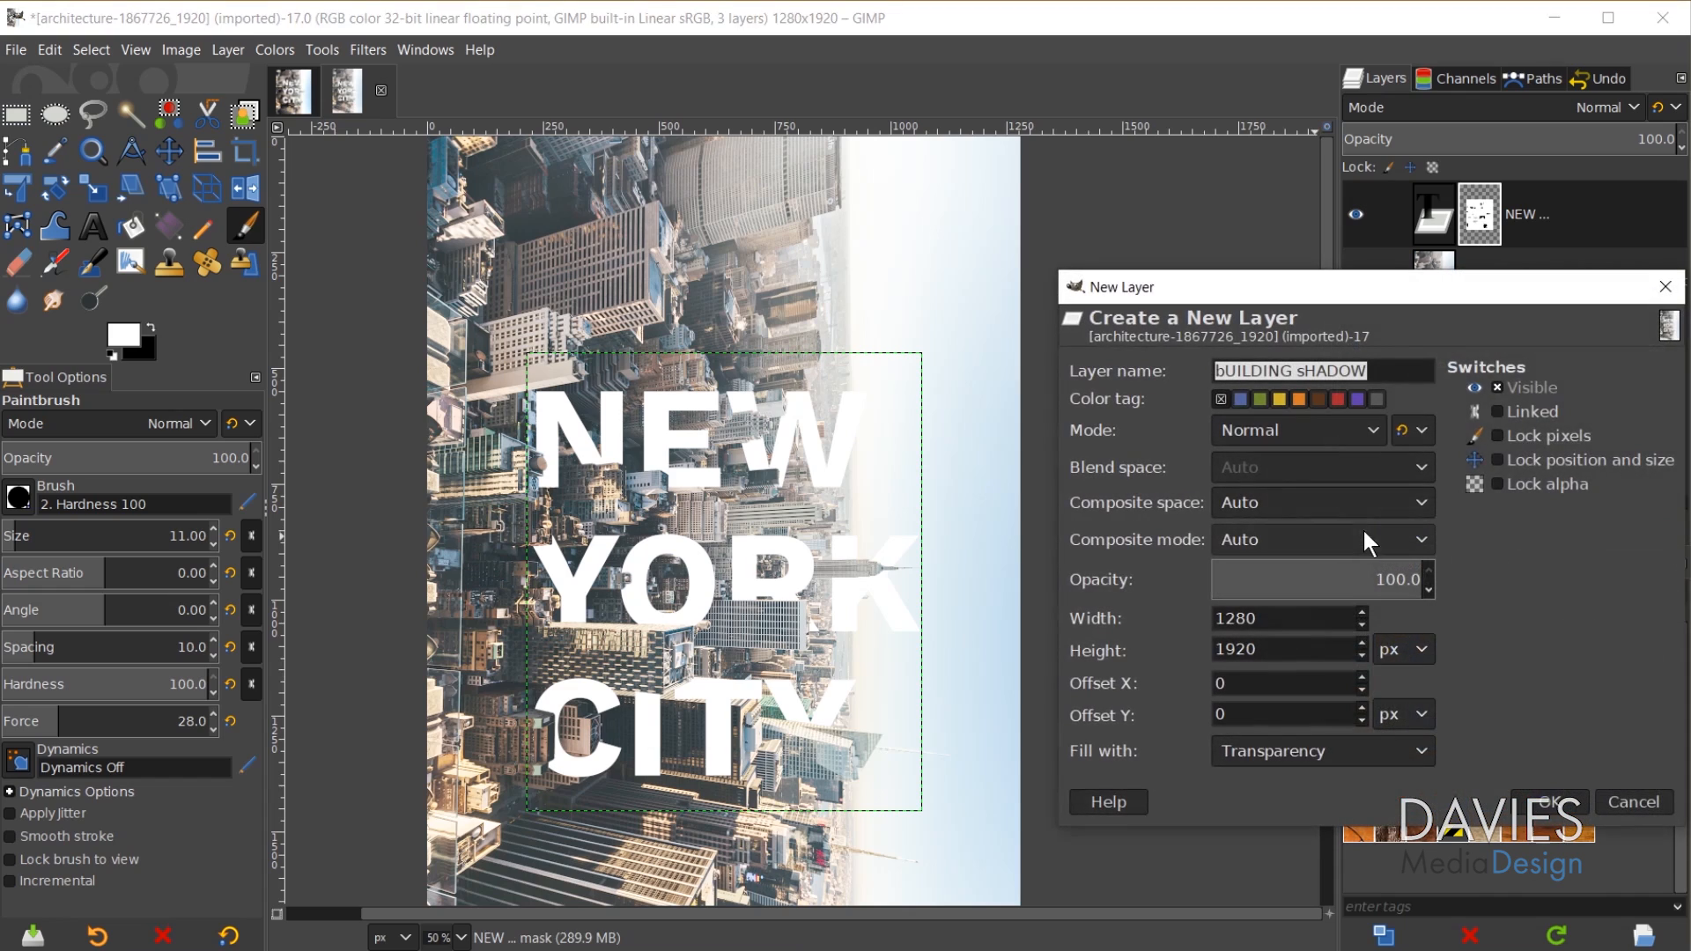
pyautogui.write('bUILDING')
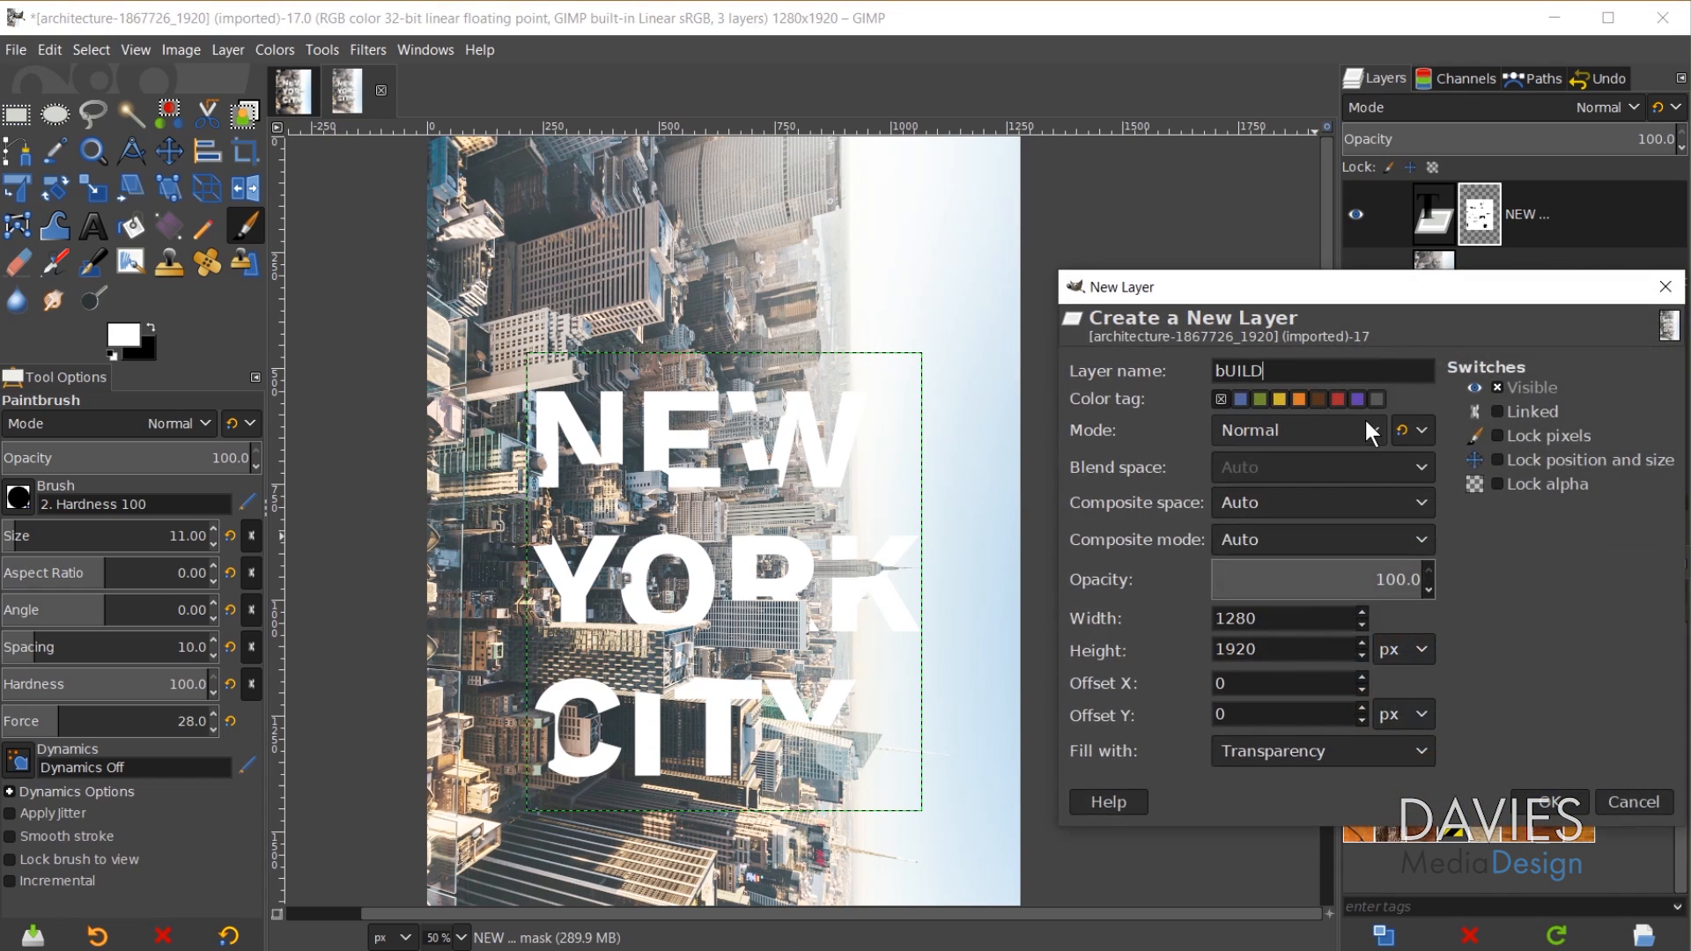
pyautogui.press('BackSpace')
pyautogui.press('BackSpace')
pyautogui.press('BackSpace')
pyautogui.press('BackSpace')
pyautogui.press('BackSpace')
pyautogui.press('BackSpace')
pyautogui.press('BackSpace')
pyautogui.press('BackSpace')
pyautogui.press('BackSpace')
pyautogui.write('Building Shadow')
pyautogui.click(1535, 801)
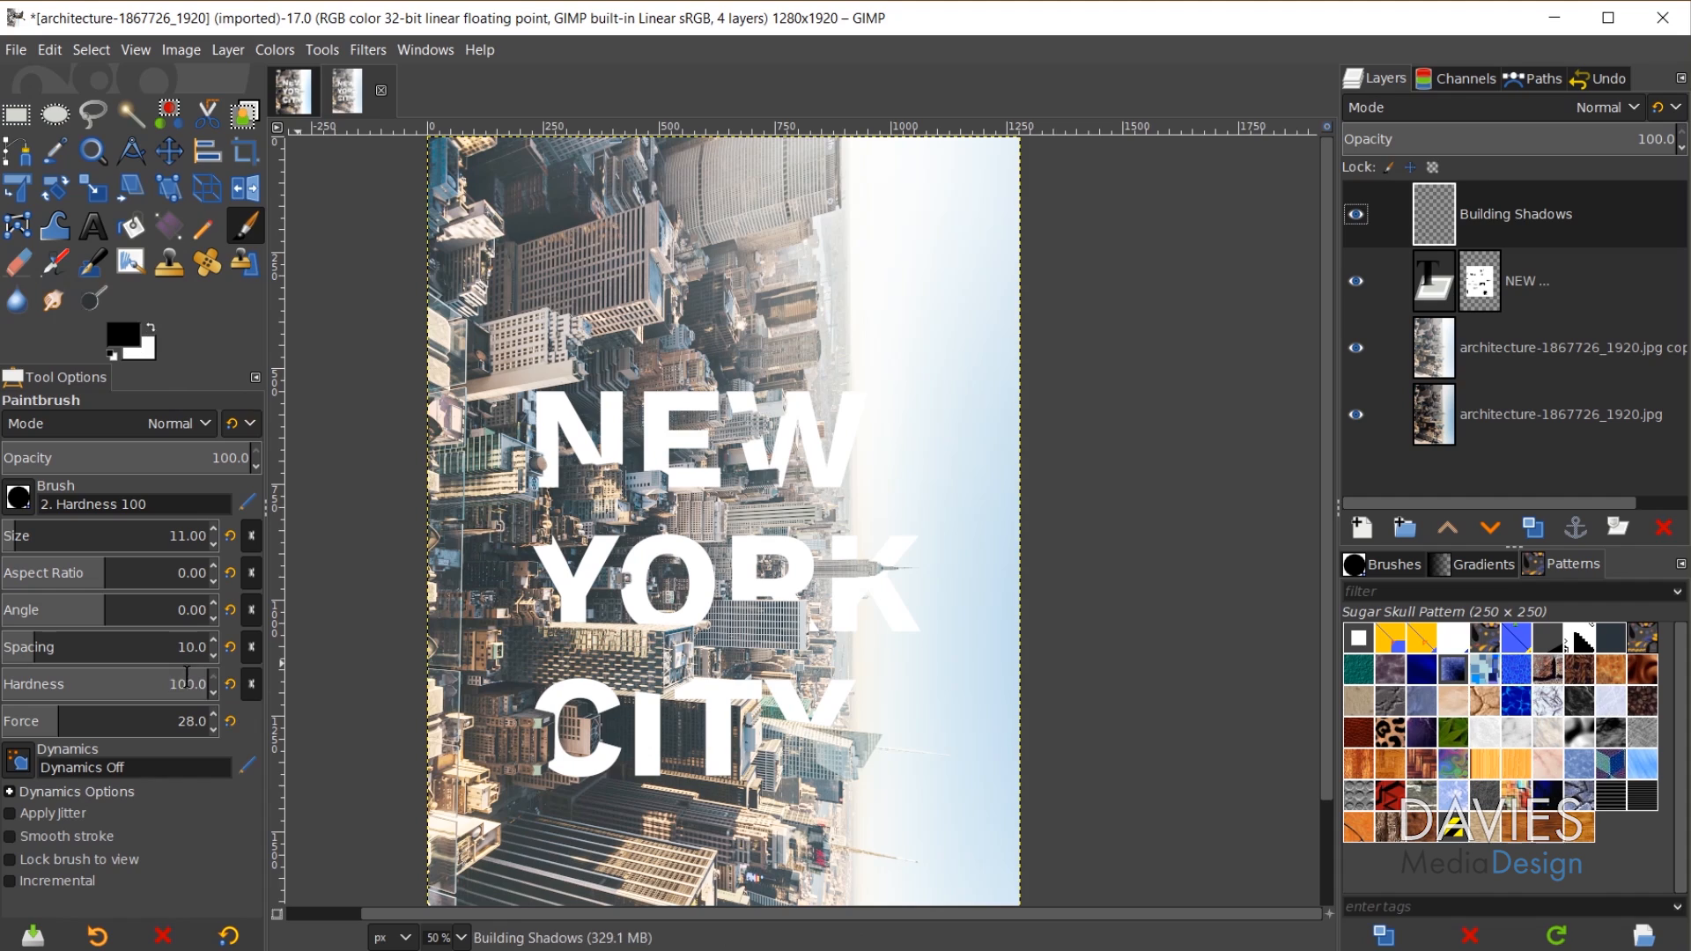
# - With a black brush at hardness 49 and size 27, paint building shadows on the N's lower-left stem and the E's base
pyautogui.moveTo(186, 674); pyautogui.dragTo(147, 680)
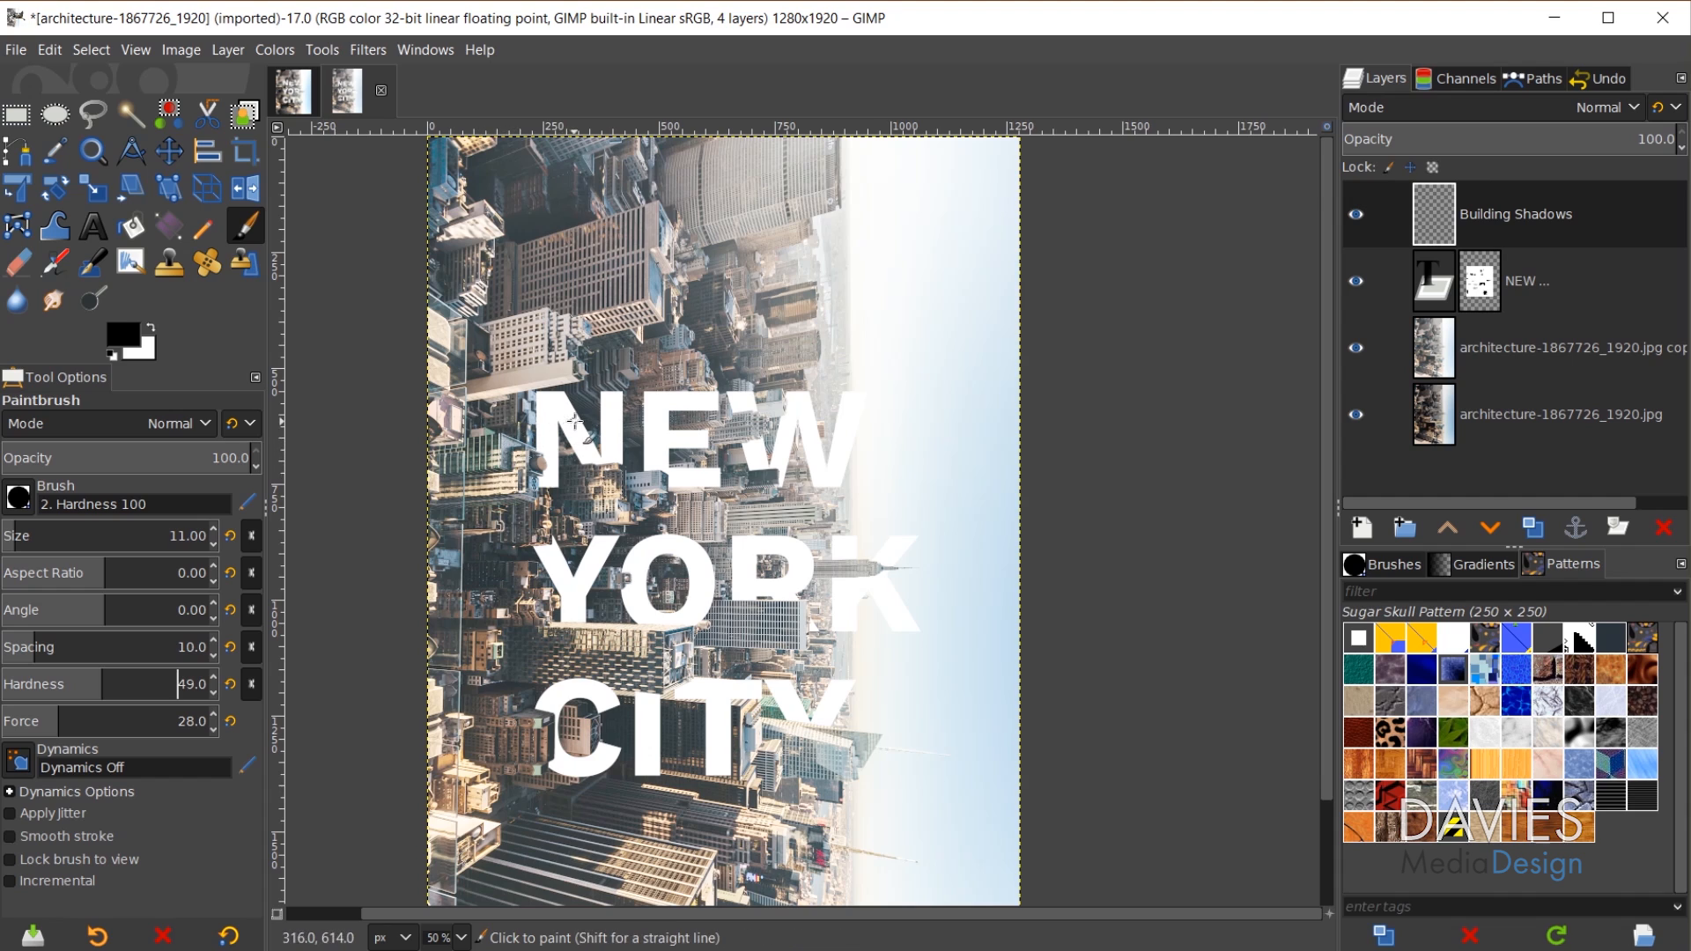
pyautogui.scroll(3, 482, 464)
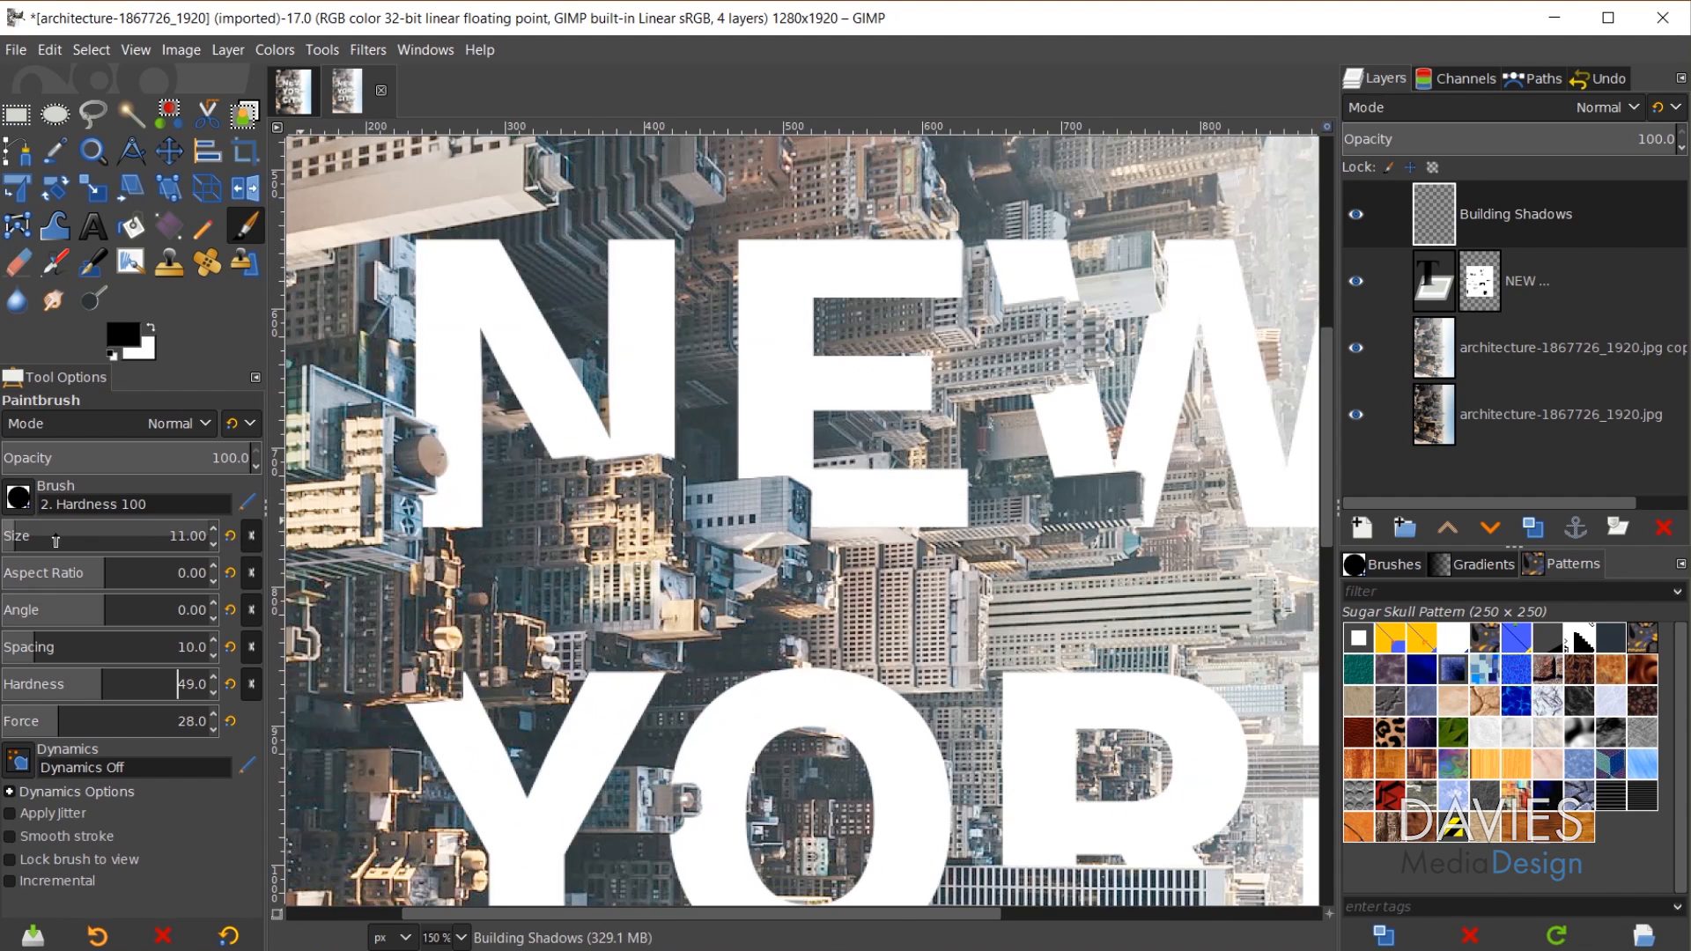
pyautogui.scroll(3, 17, 531)
pyautogui.scroll(7, 22, 530)
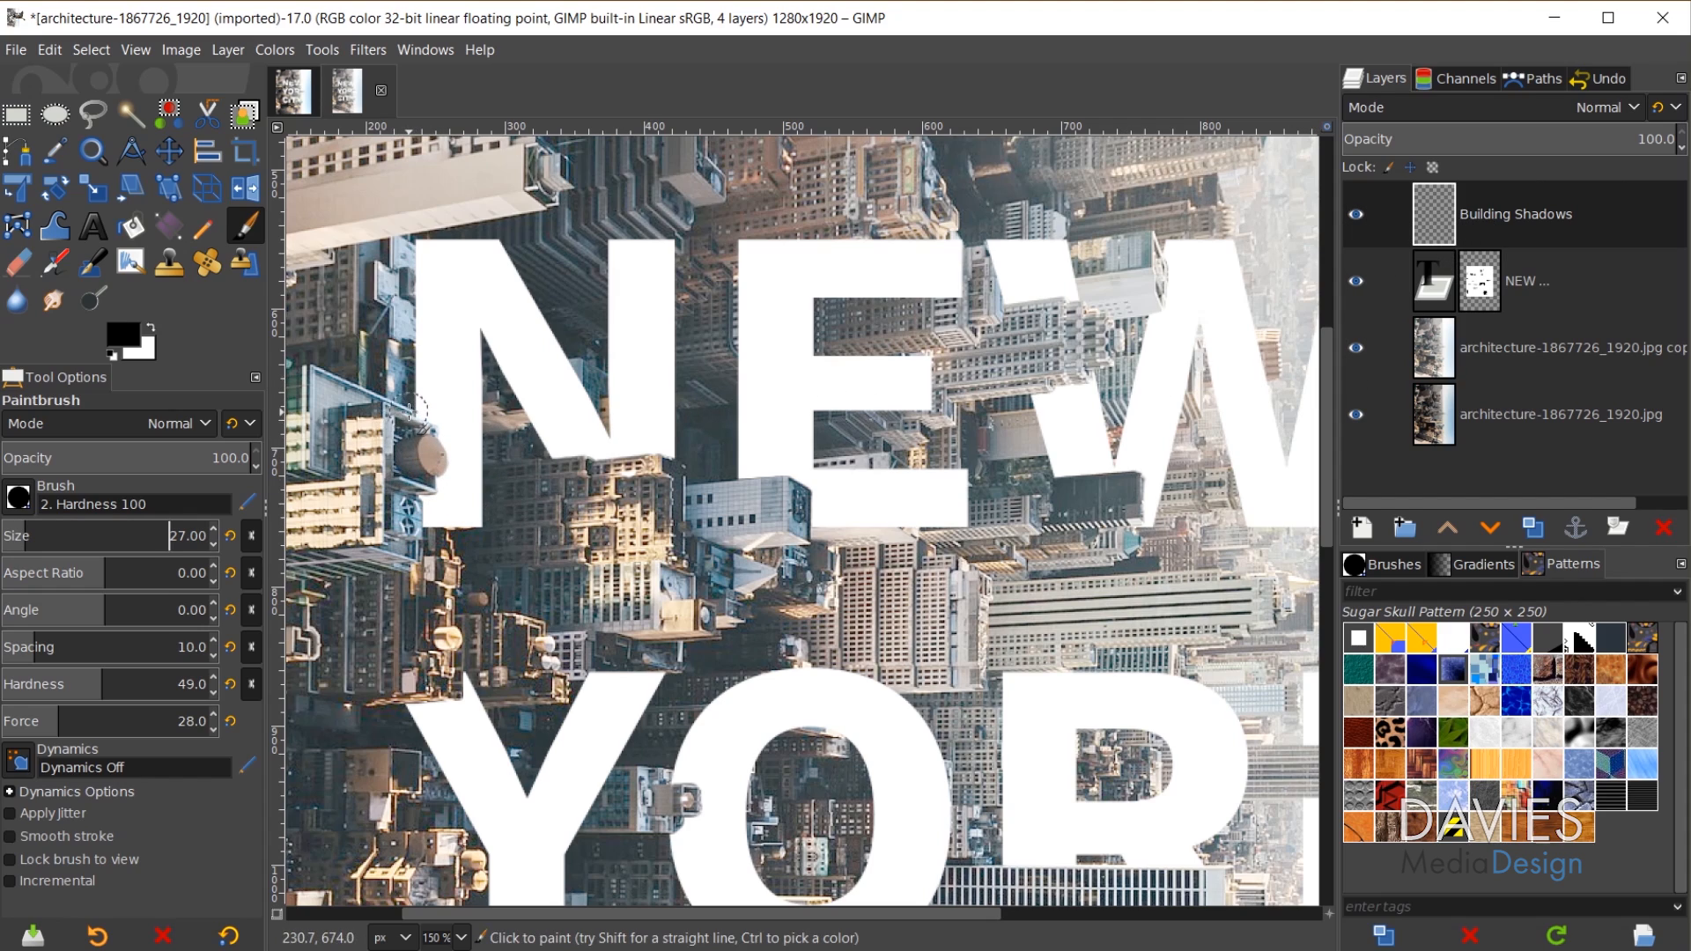
pyautogui.moveTo(412, 408)
pyautogui.mouseDown()
pyautogui.moveTo(446, 473)
pyautogui.moveTo(427, 532)
pyautogui.moveTo(430, 505)
pyautogui.mouseUp()
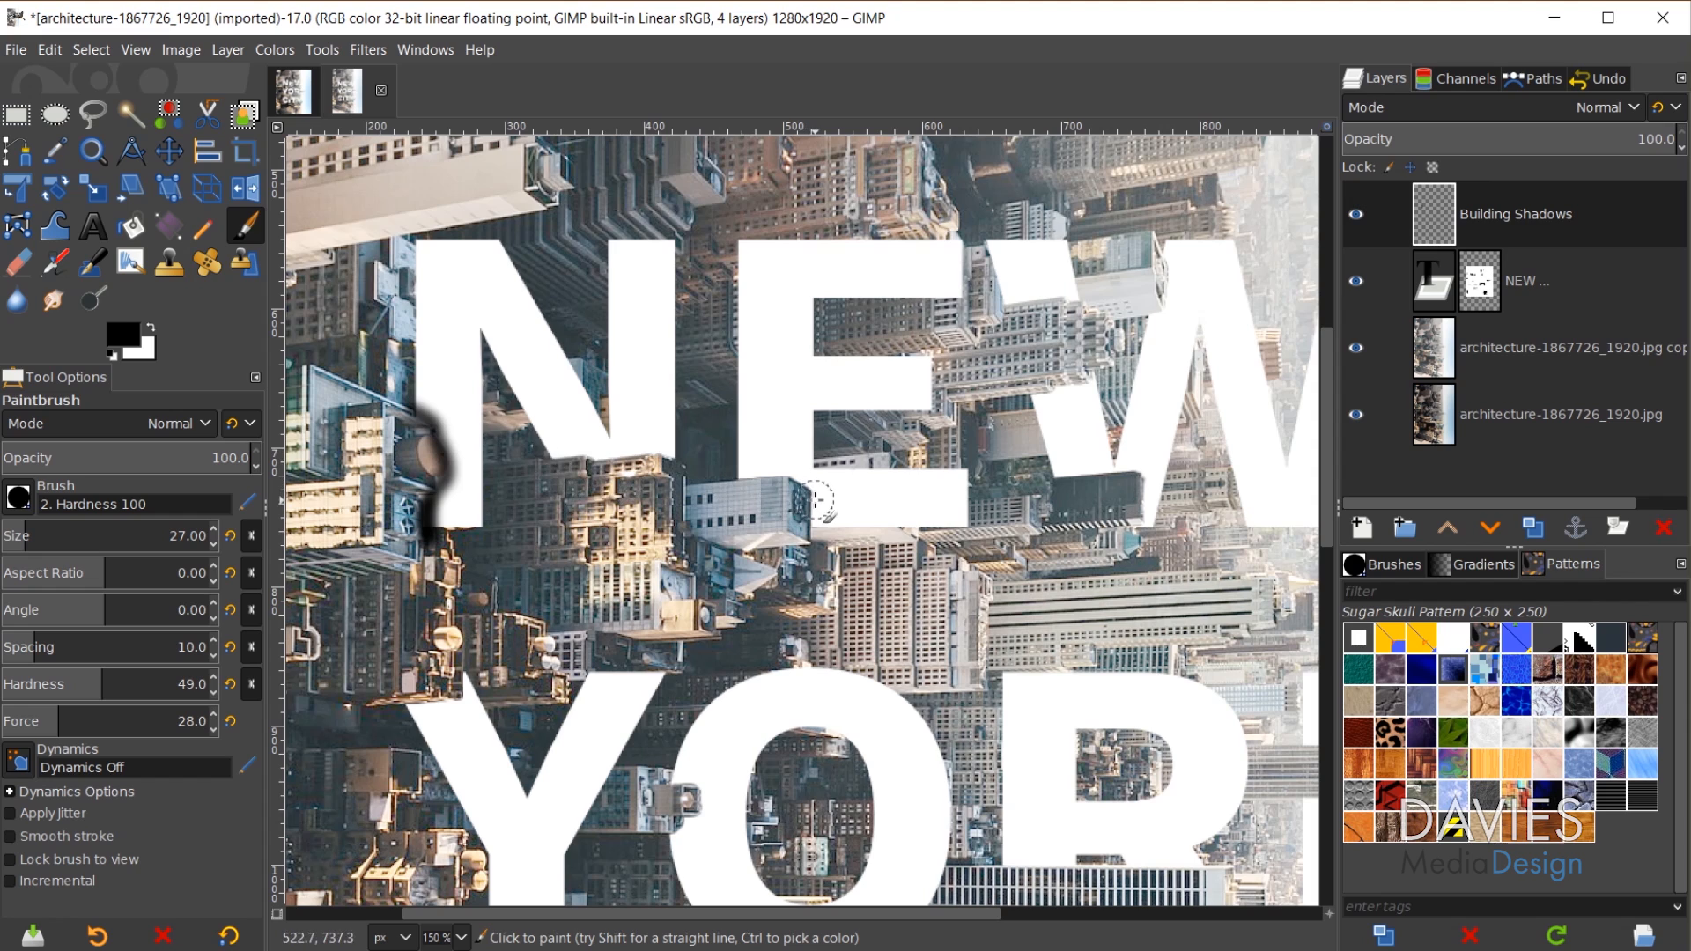
pyautogui.moveTo(818, 500); pyautogui.dragTo(816, 528)
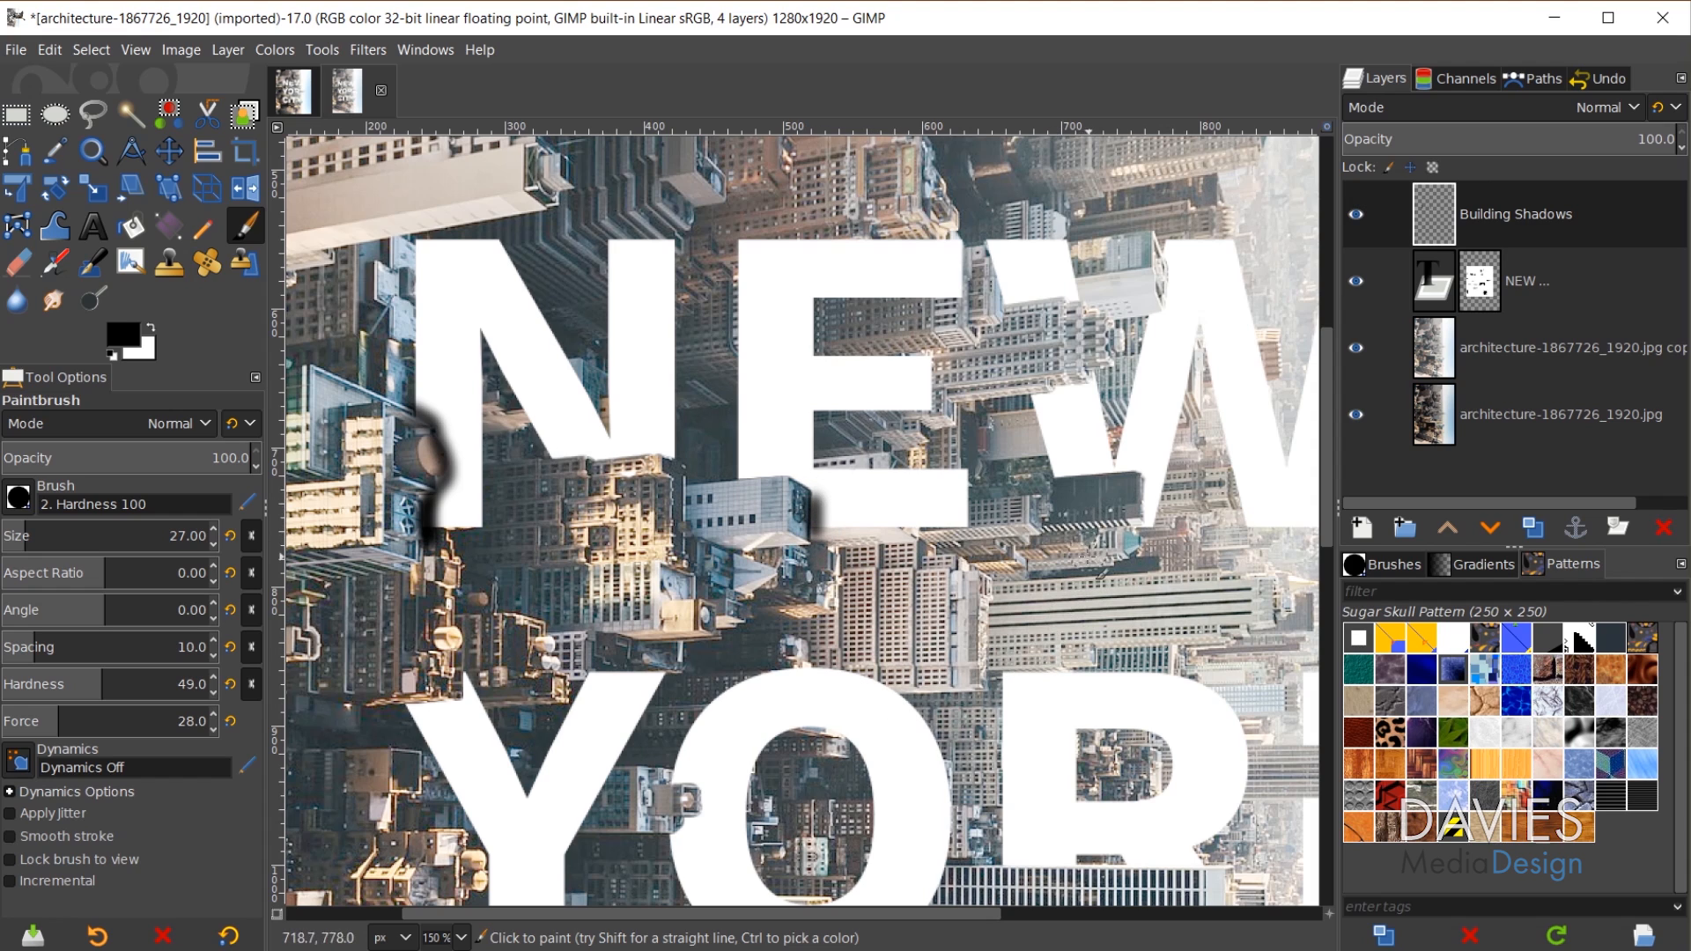
# - Paint black shadows on the W along the edges of the three buildings that overlap it
pyautogui.moveTo(1113, 401)
pyautogui.mouseDown()
pyautogui.moveTo(987, 448)
pyautogui.moveTo(721, 484)
pyautogui.moveTo(777, 451)
pyautogui.mouseUp()
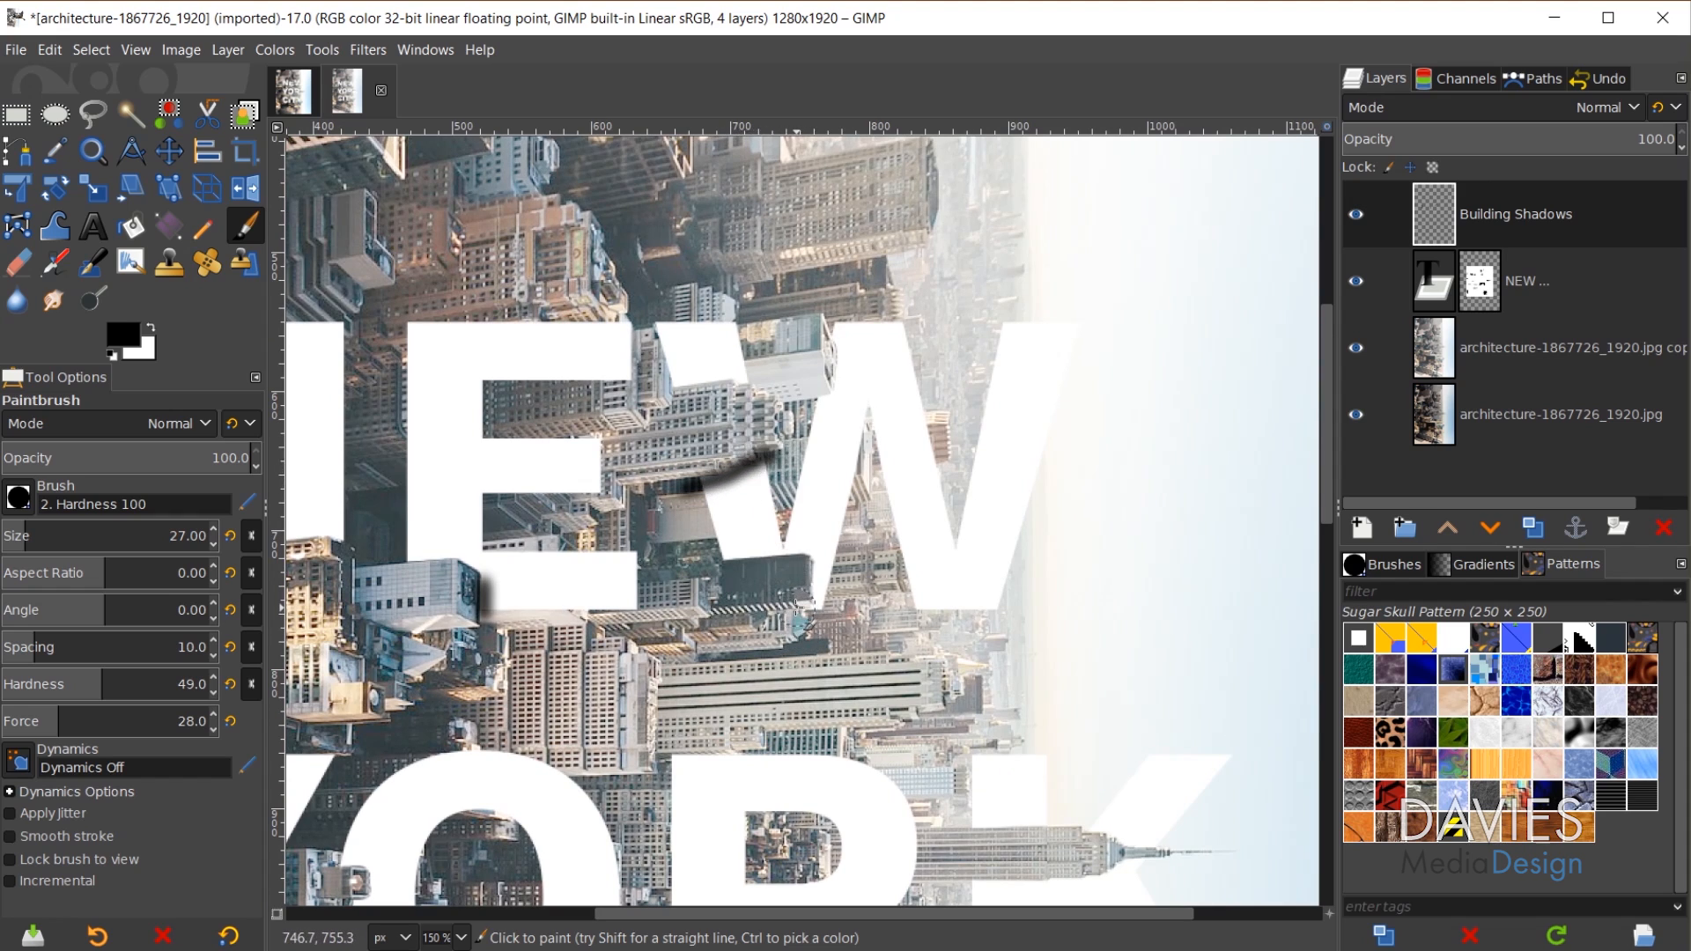
pyautogui.moveTo(797, 606); pyautogui.dragTo(814, 564)
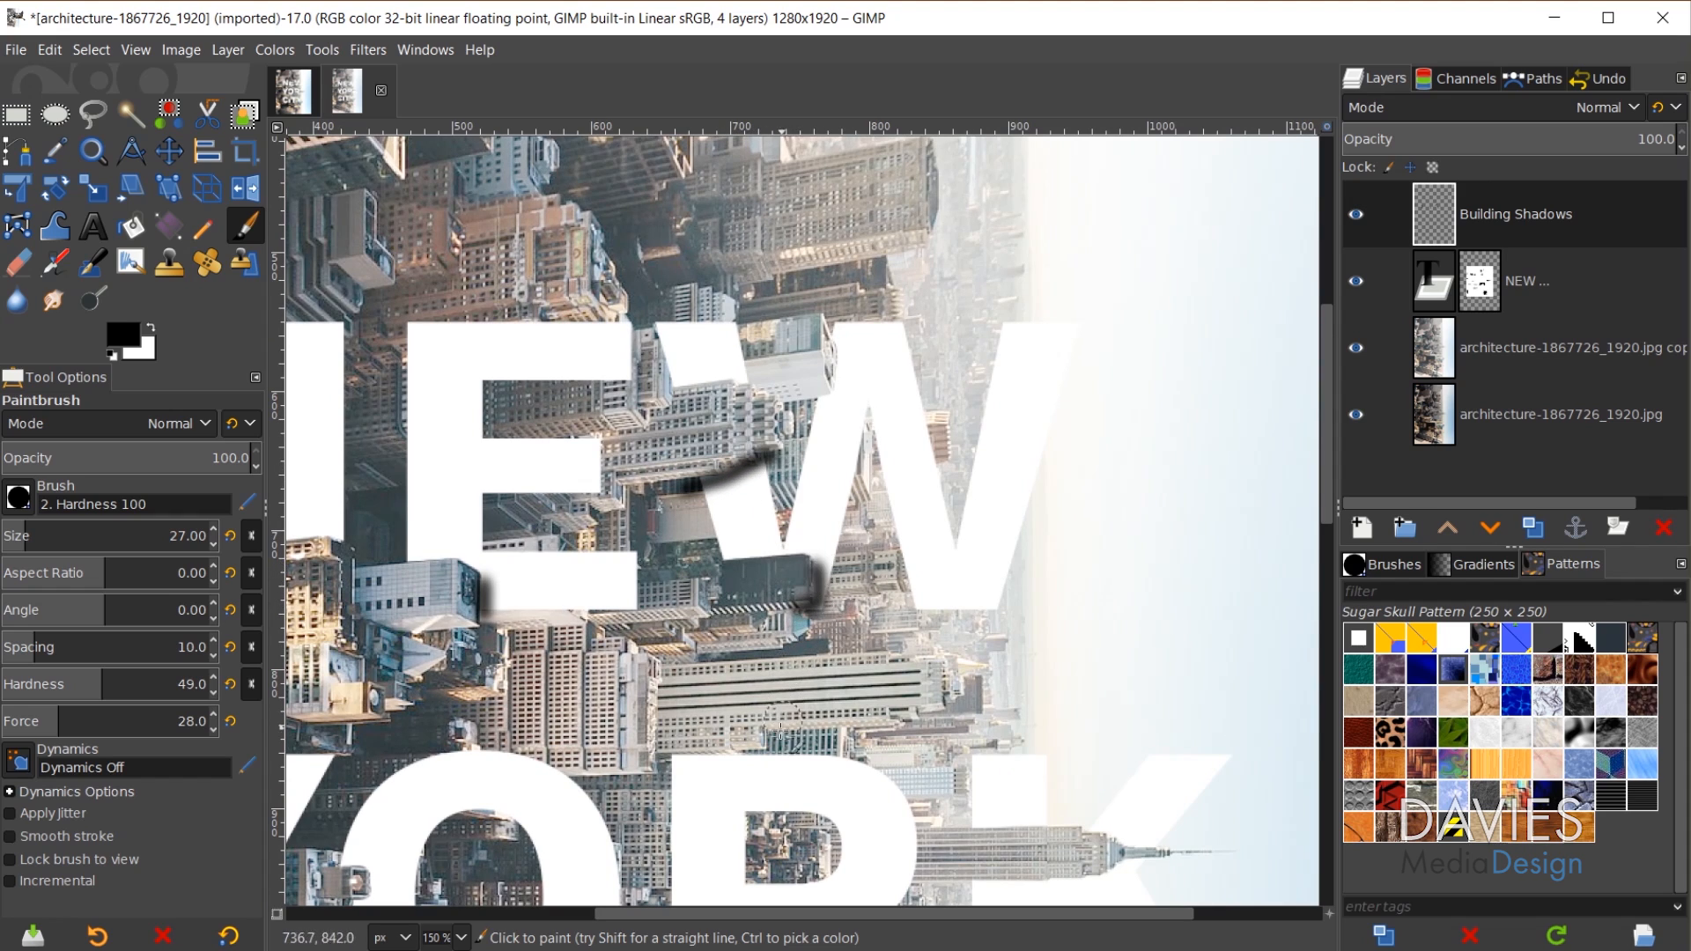
pyautogui.scroll(-1, 618, 783)
pyautogui.scroll(2, 722, 572)
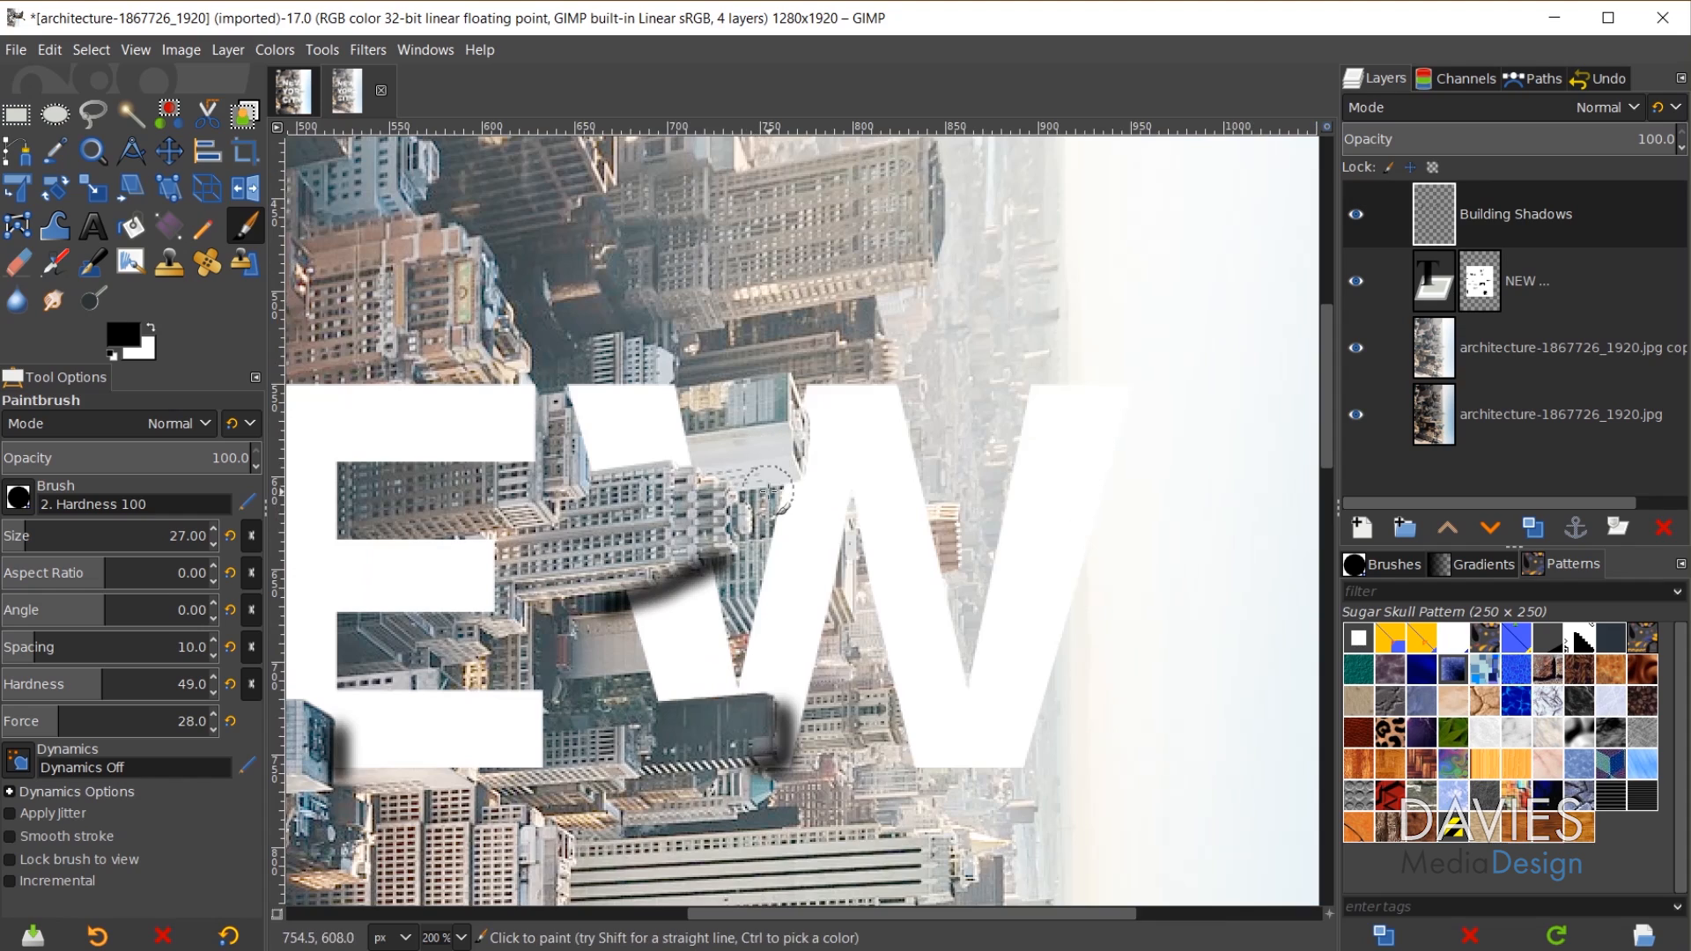
pyautogui.moveTo(768, 493); pyautogui.dragTo(823, 428)
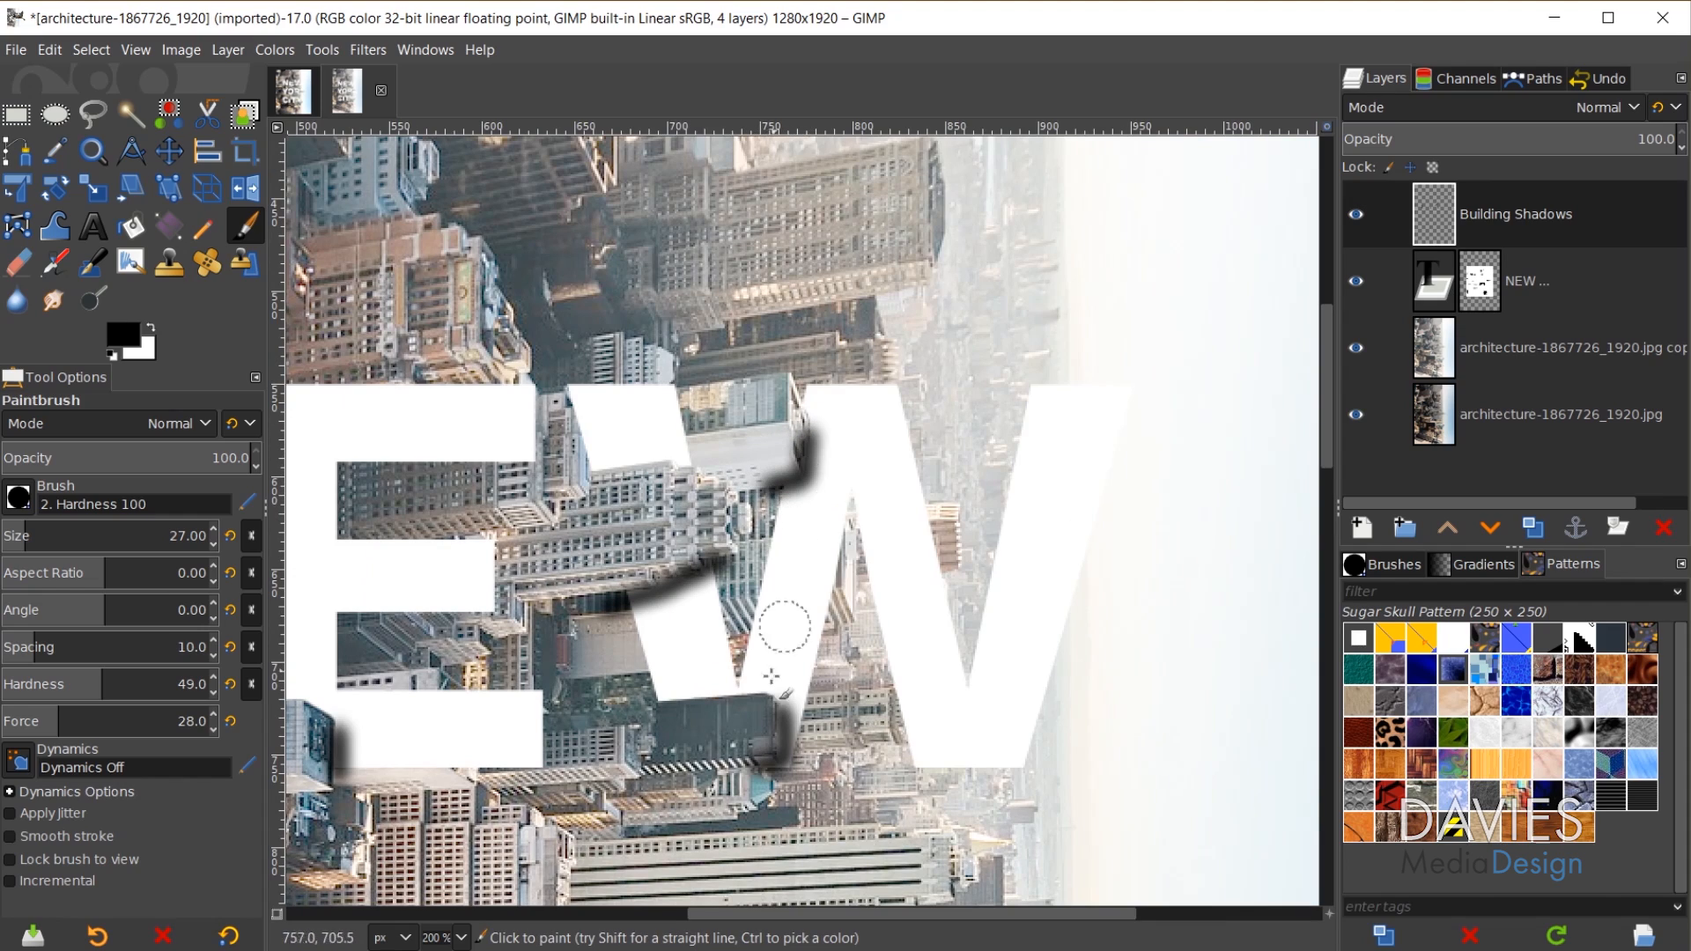
# - Paint black shadows on the Y's upper-left arm and around the rooftop overlapping the O's left side
pyautogui.scroll(-2, 615, 833)
pyautogui.moveTo(591, 842)
pyautogui.mouseDown()
pyautogui.moveTo(723, 471)
pyautogui.moveTo(939, 322)
pyautogui.moveTo(878, 322)
pyautogui.mouseUp()
pyautogui.scroll(2, 493, 365)
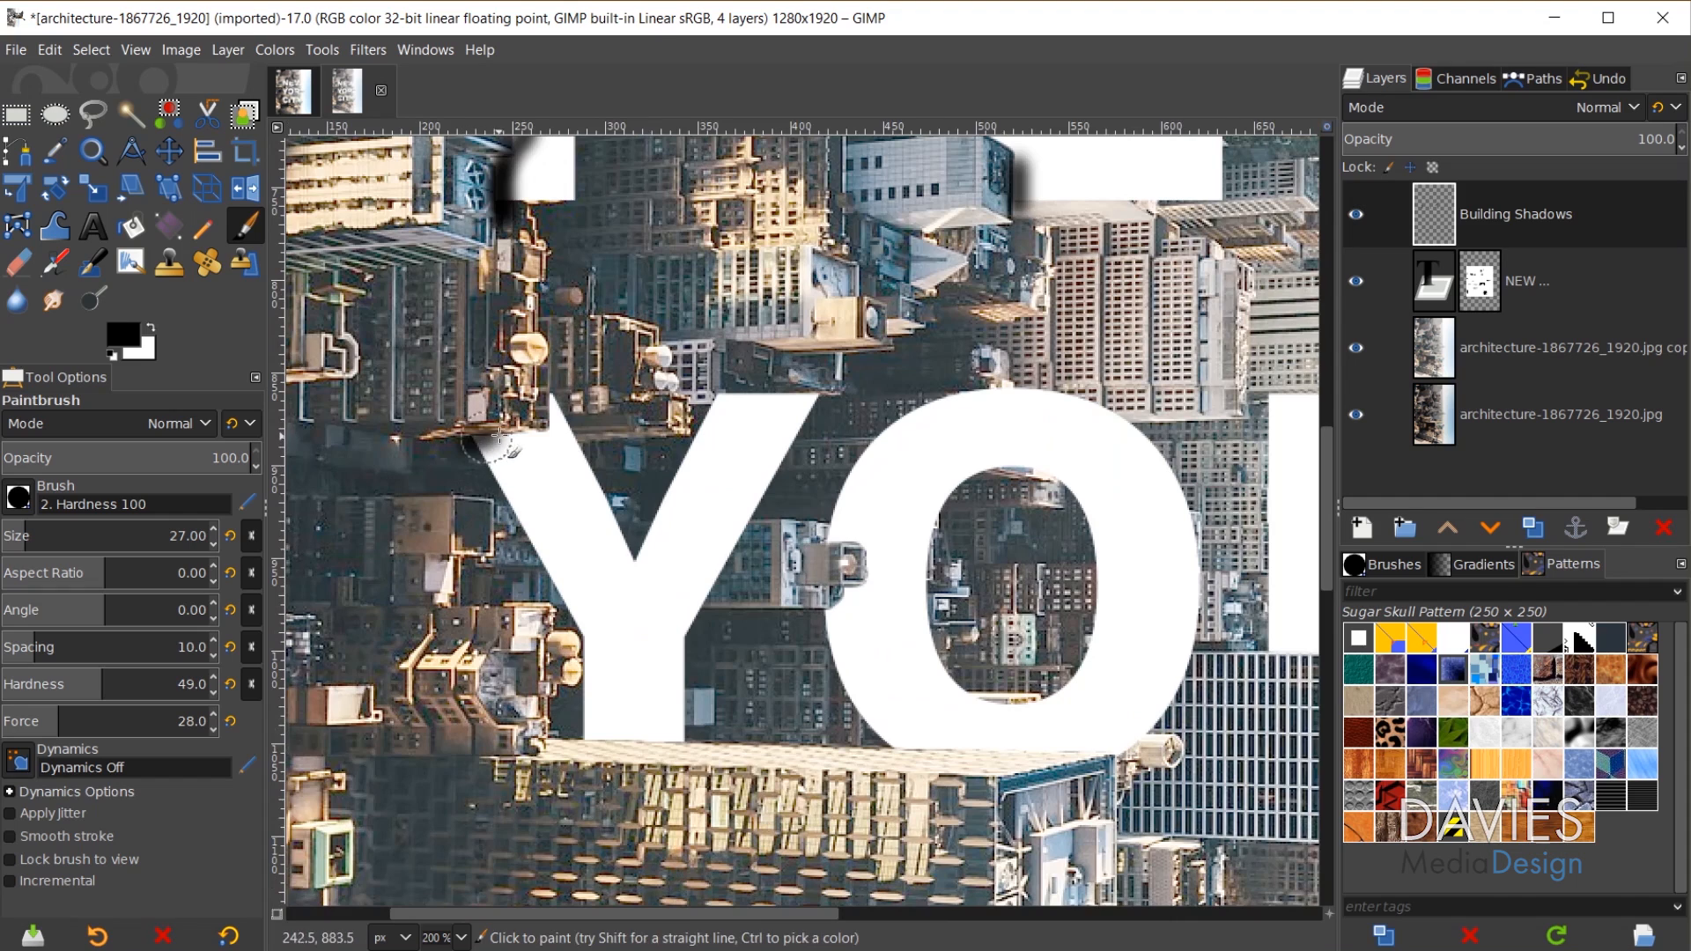
pyautogui.moveTo(499, 438); pyautogui.dragTo(557, 409)
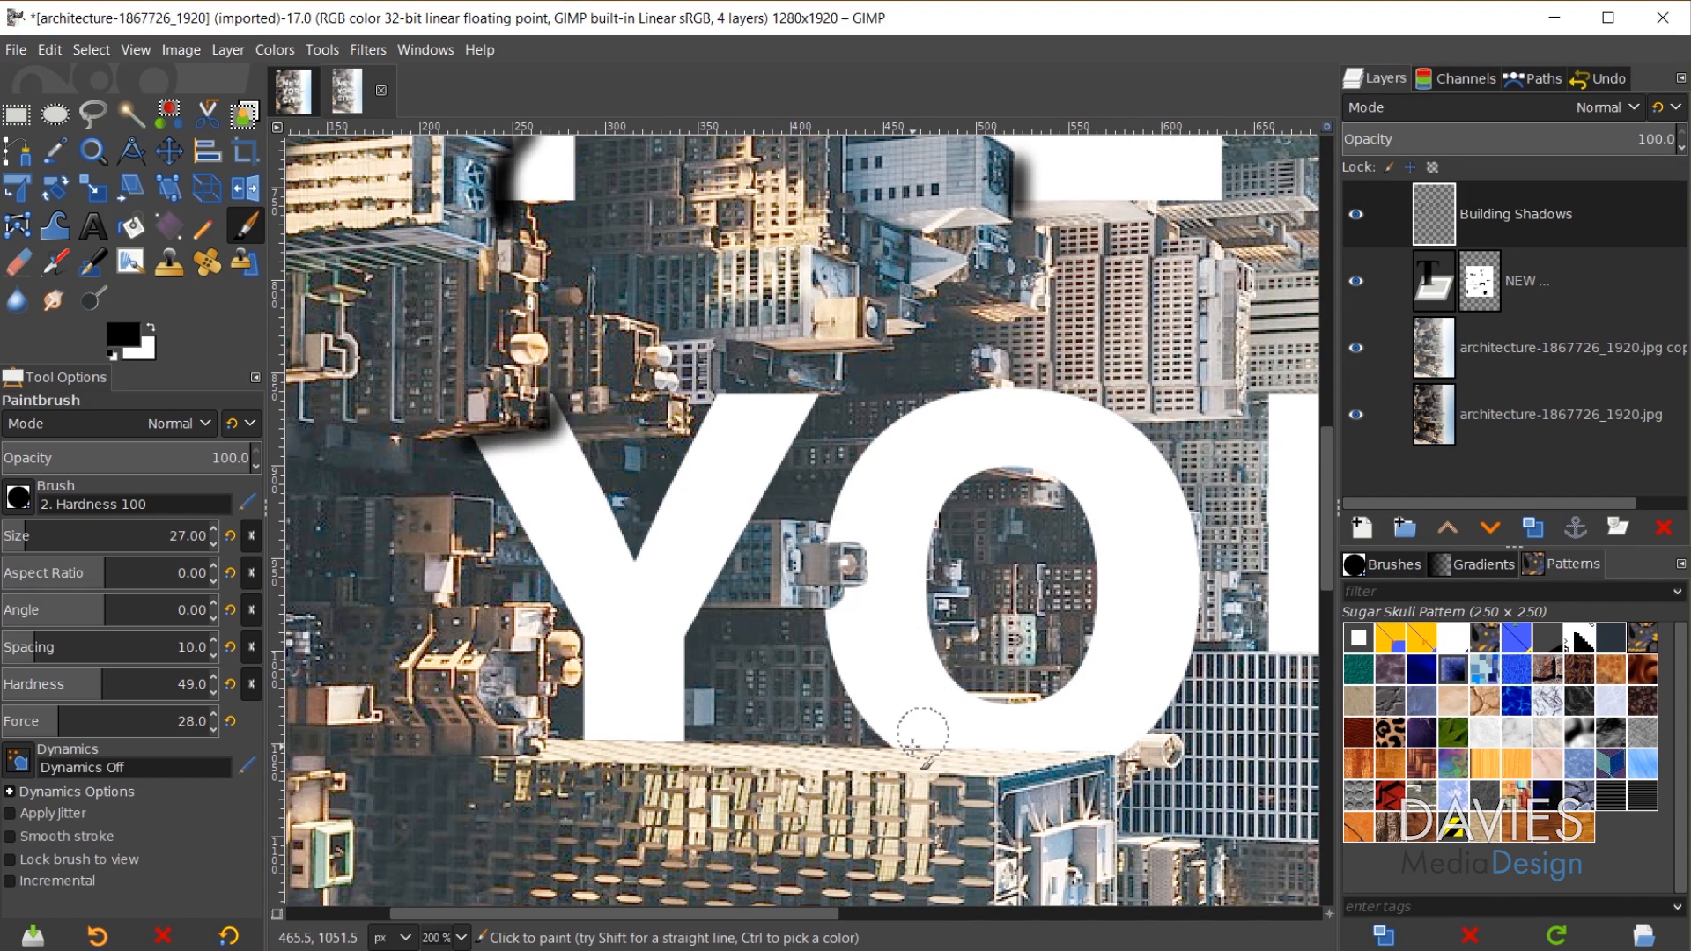
pyautogui.moveTo(877, 726); pyautogui.dragTo(734, 593)
pyautogui.moveTo(653, 485)
pyautogui.mouseDown()
pyautogui.moveTo(691, 479)
pyautogui.moveTo(738, 427)
pyautogui.mouseUp()
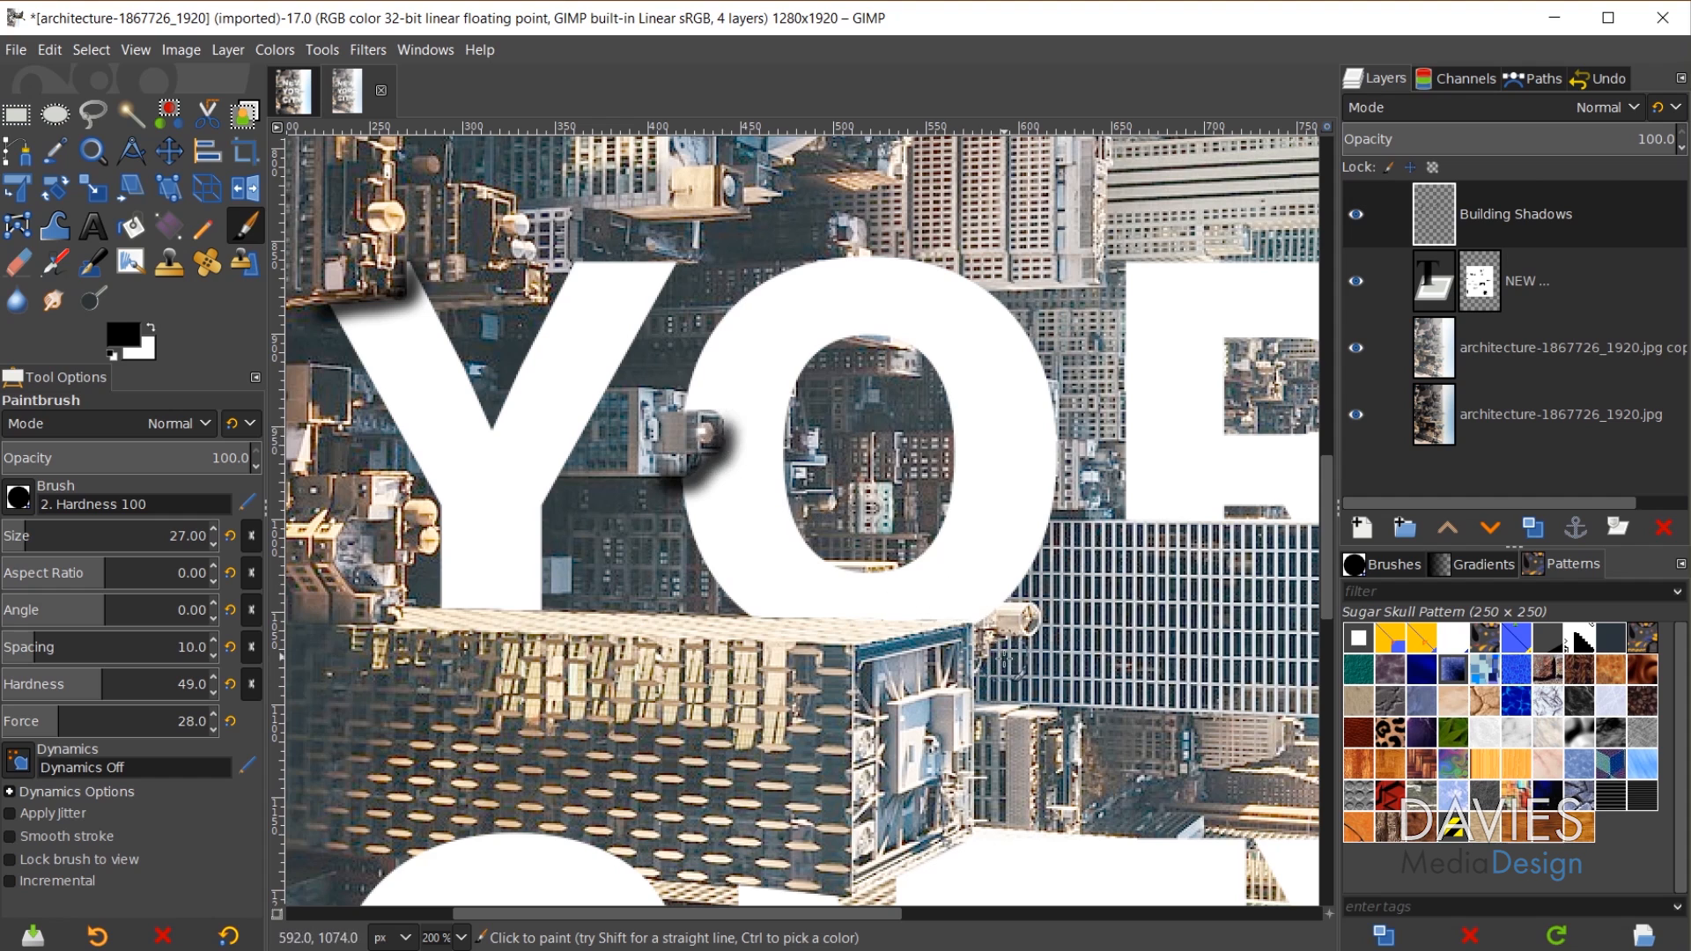
# - Paint black shadows on the R's leg beside the gridded tower and on the K beneath the Empire State Building
pyautogui.moveTo(1005, 659); pyautogui.dragTo(852, 528)
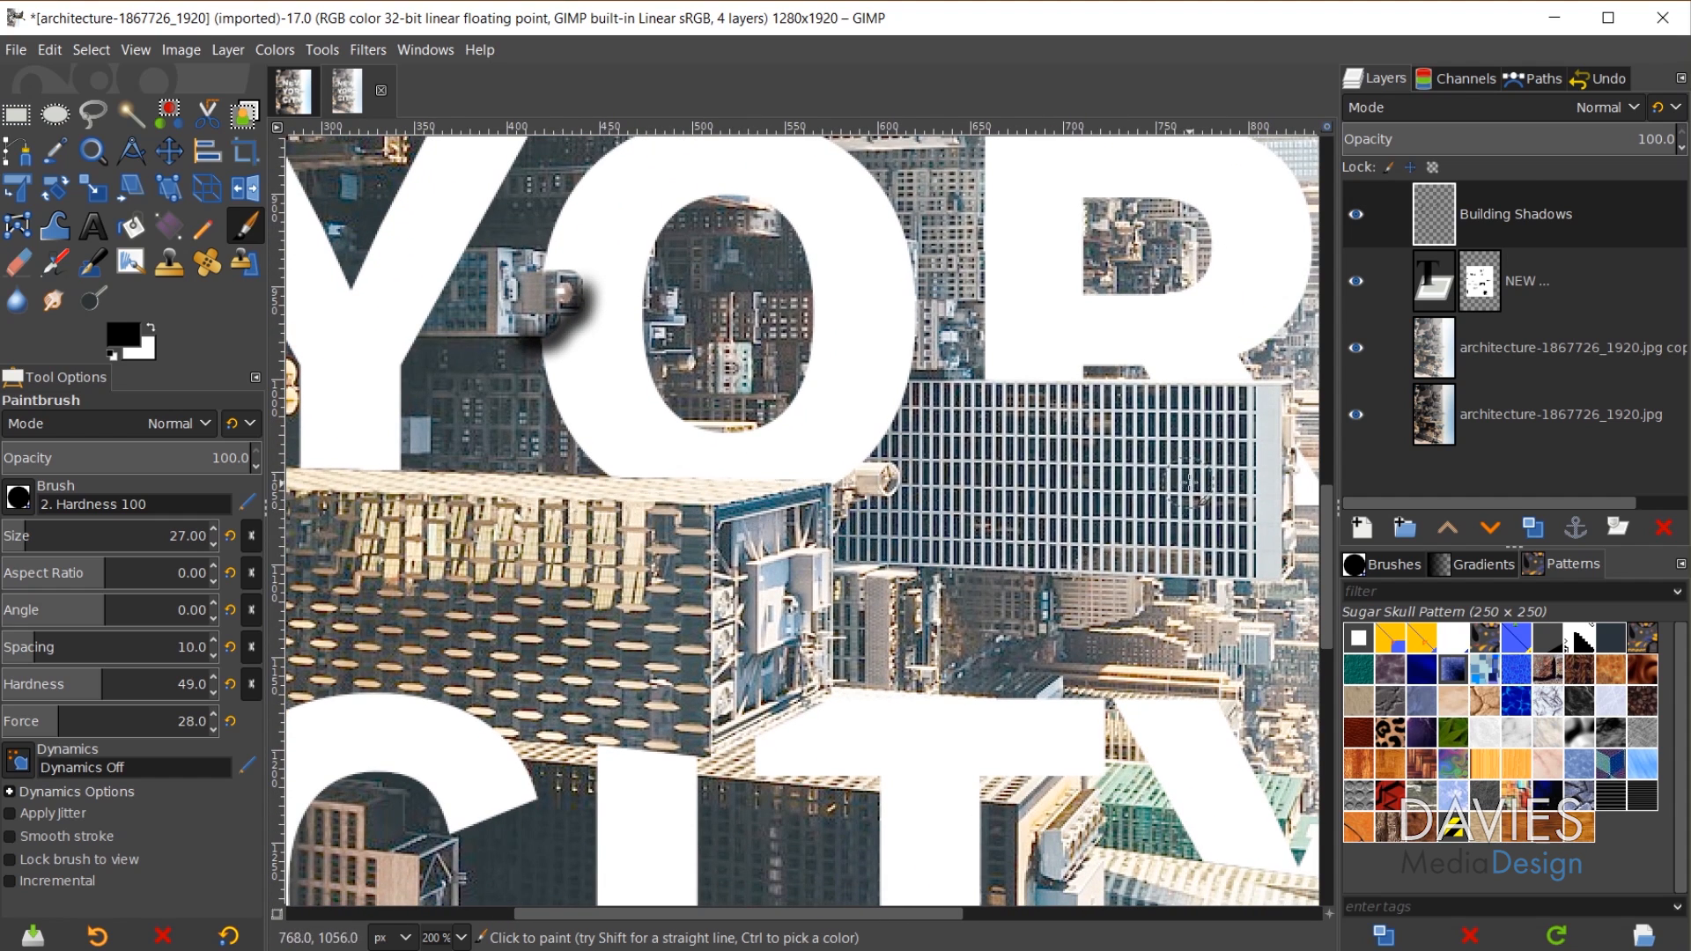
pyautogui.moveTo(1189, 482); pyautogui.dragTo(700, 535)
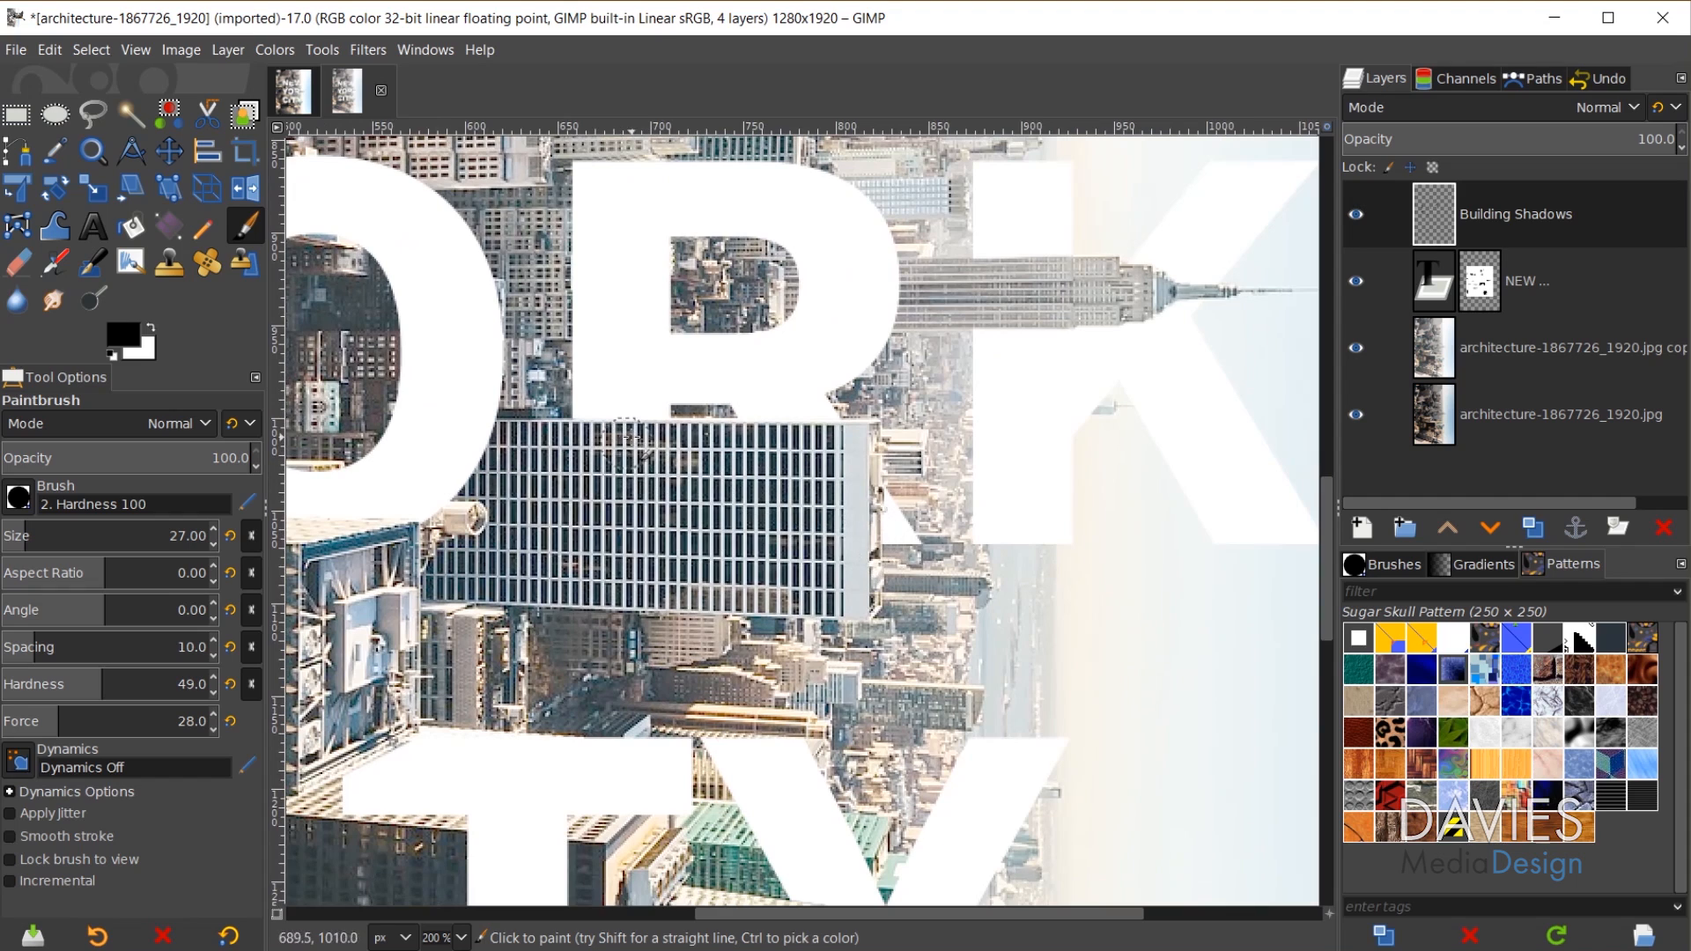
pyautogui.moveTo(870, 445)
pyautogui.mouseDown()
pyautogui.moveTo(885, 573)
pyautogui.moveTo(885, 482)
pyautogui.mouseUp()
pyautogui.hscroll(4, 1000, 434)
pyautogui.scroll(4, 804, 559)
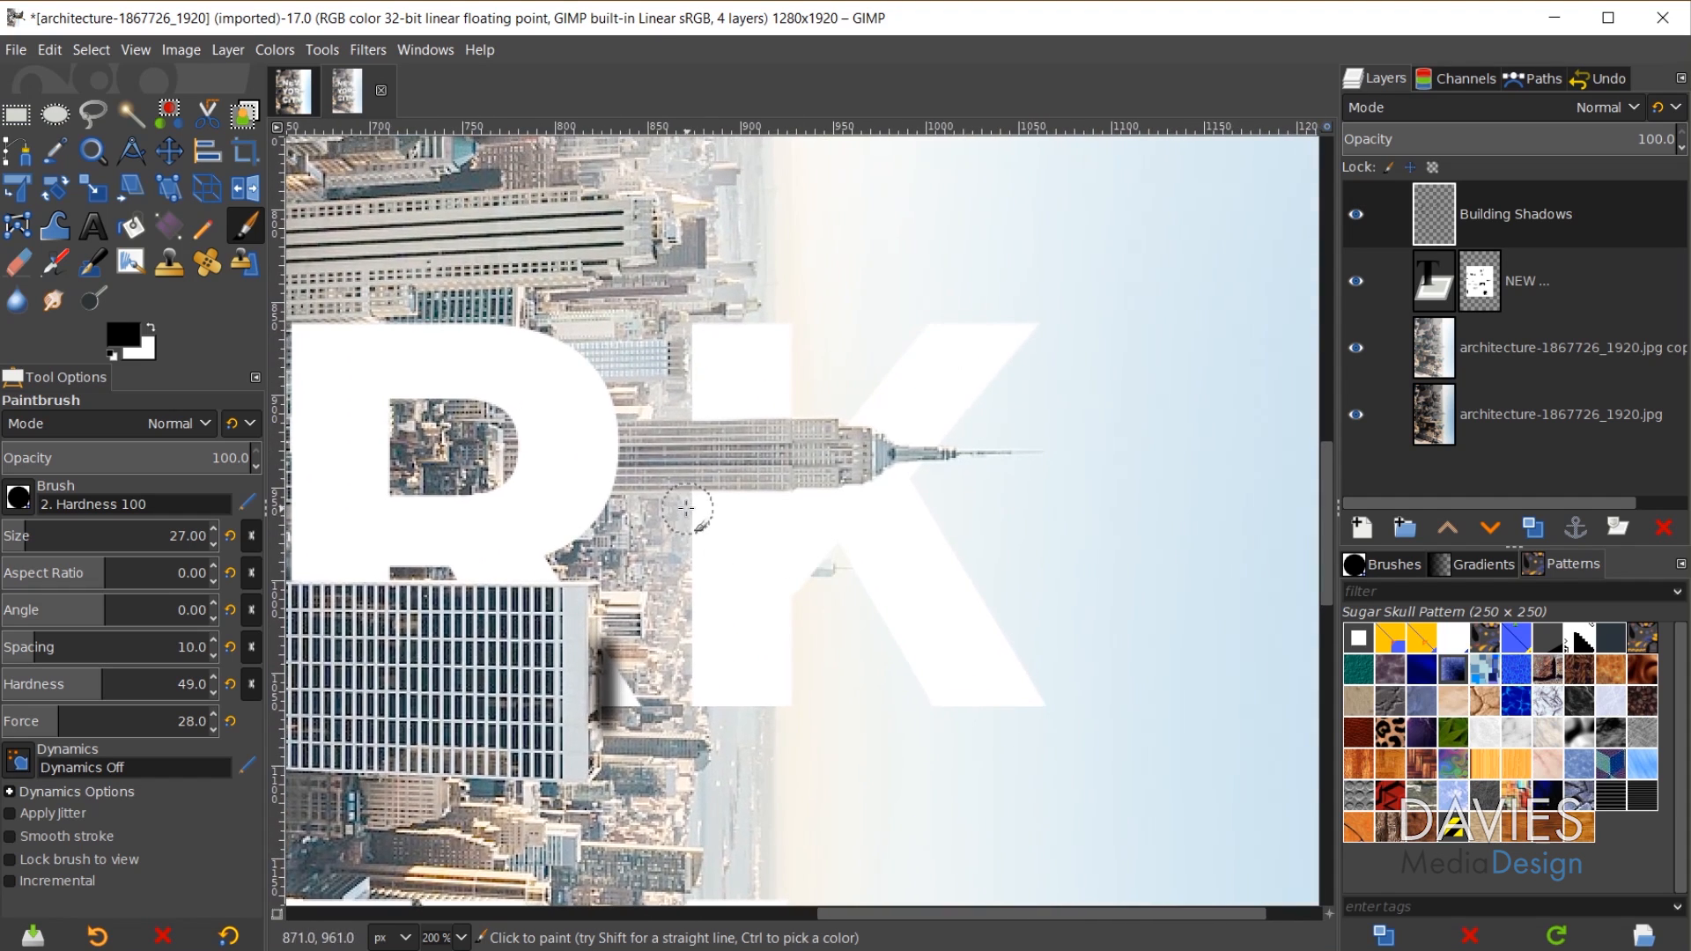
pyautogui.moveTo(682, 501); pyautogui.dragTo(938, 467)
# - Paint a straight black shadow on the C along the edge of the brown building, replacing the first freehand stroke
pyautogui.hscroll(-4, 530, 764)
pyautogui.scroll(-2, 530, 765)
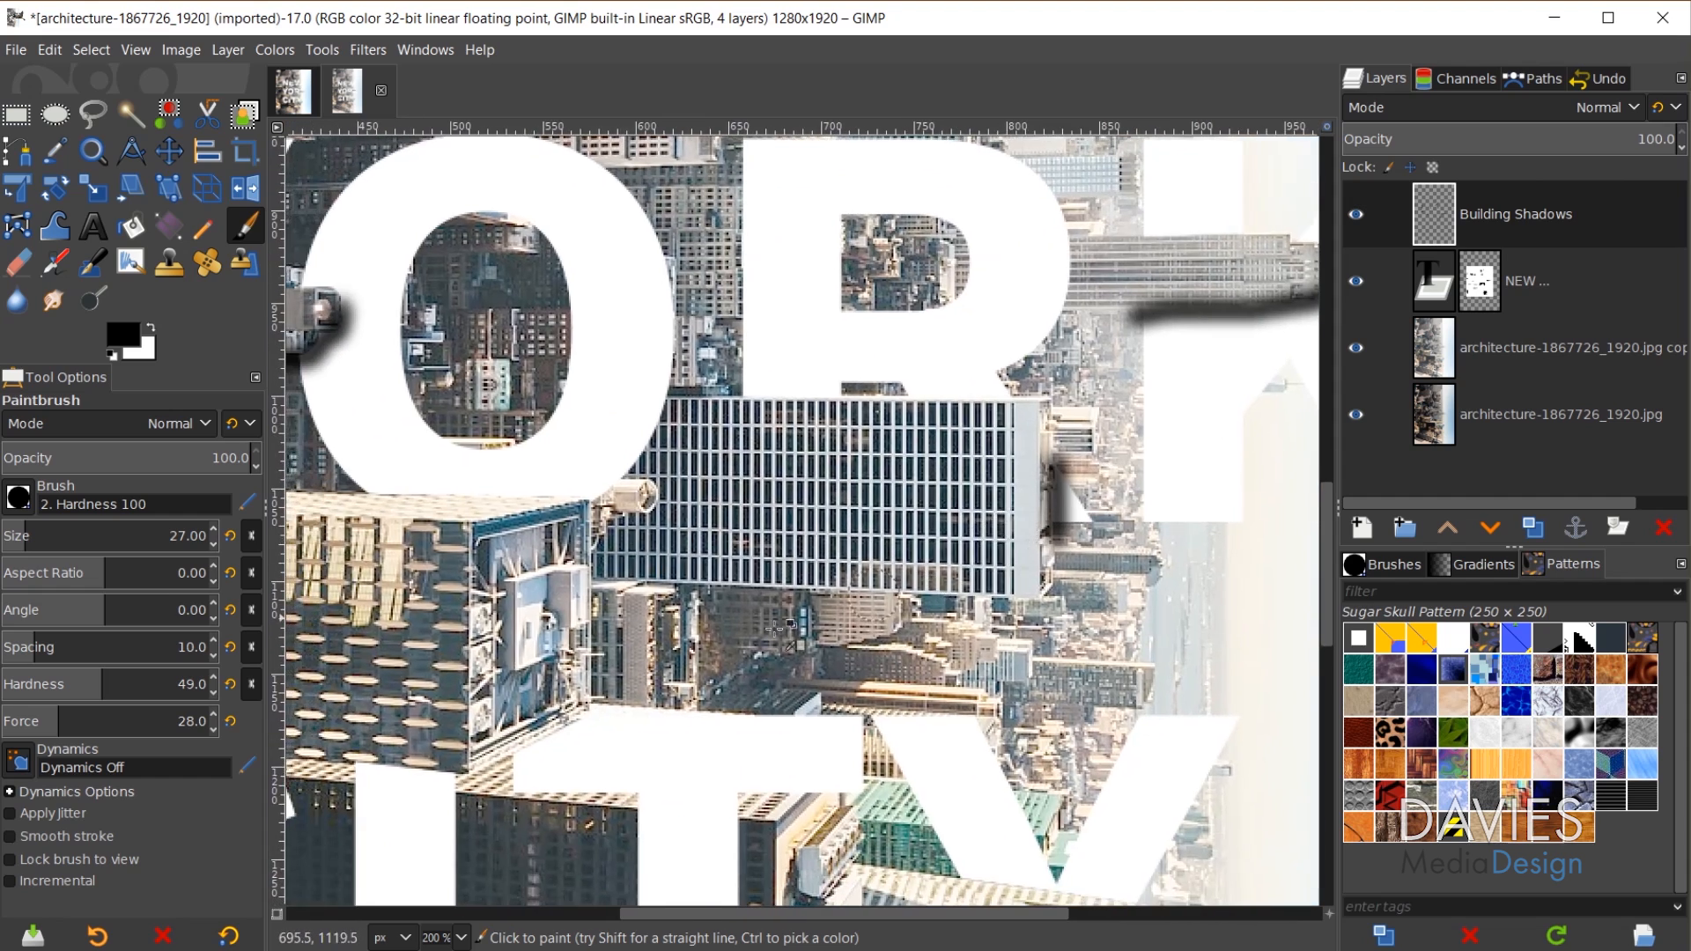
pyautogui.scroll(-2, 522, 743)
pyautogui.scroll(2, 695, 598)
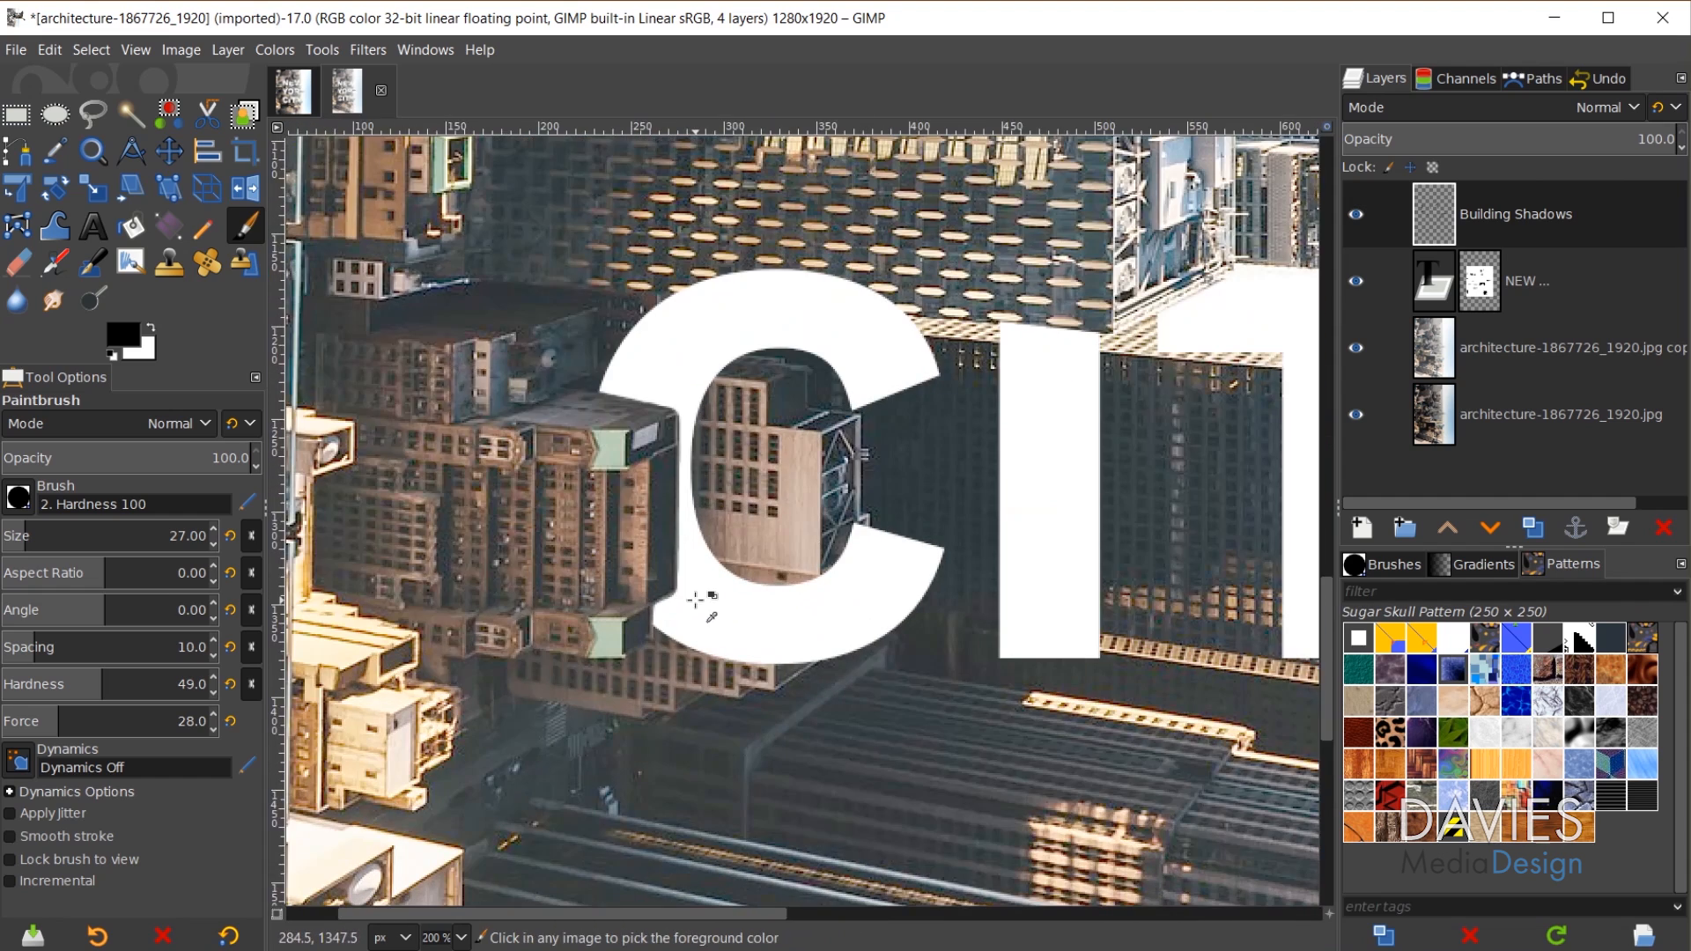
pyautogui.moveTo(679, 656)
pyautogui.mouseDown()
pyautogui.moveTo(659, 627)
pyautogui.moveTo(682, 592)
pyautogui.moveTo(684, 414)
pyautogui.mouseUp()
pyautogui.moveTo(1100, 684); pyautogui.dragTo(907, 699)
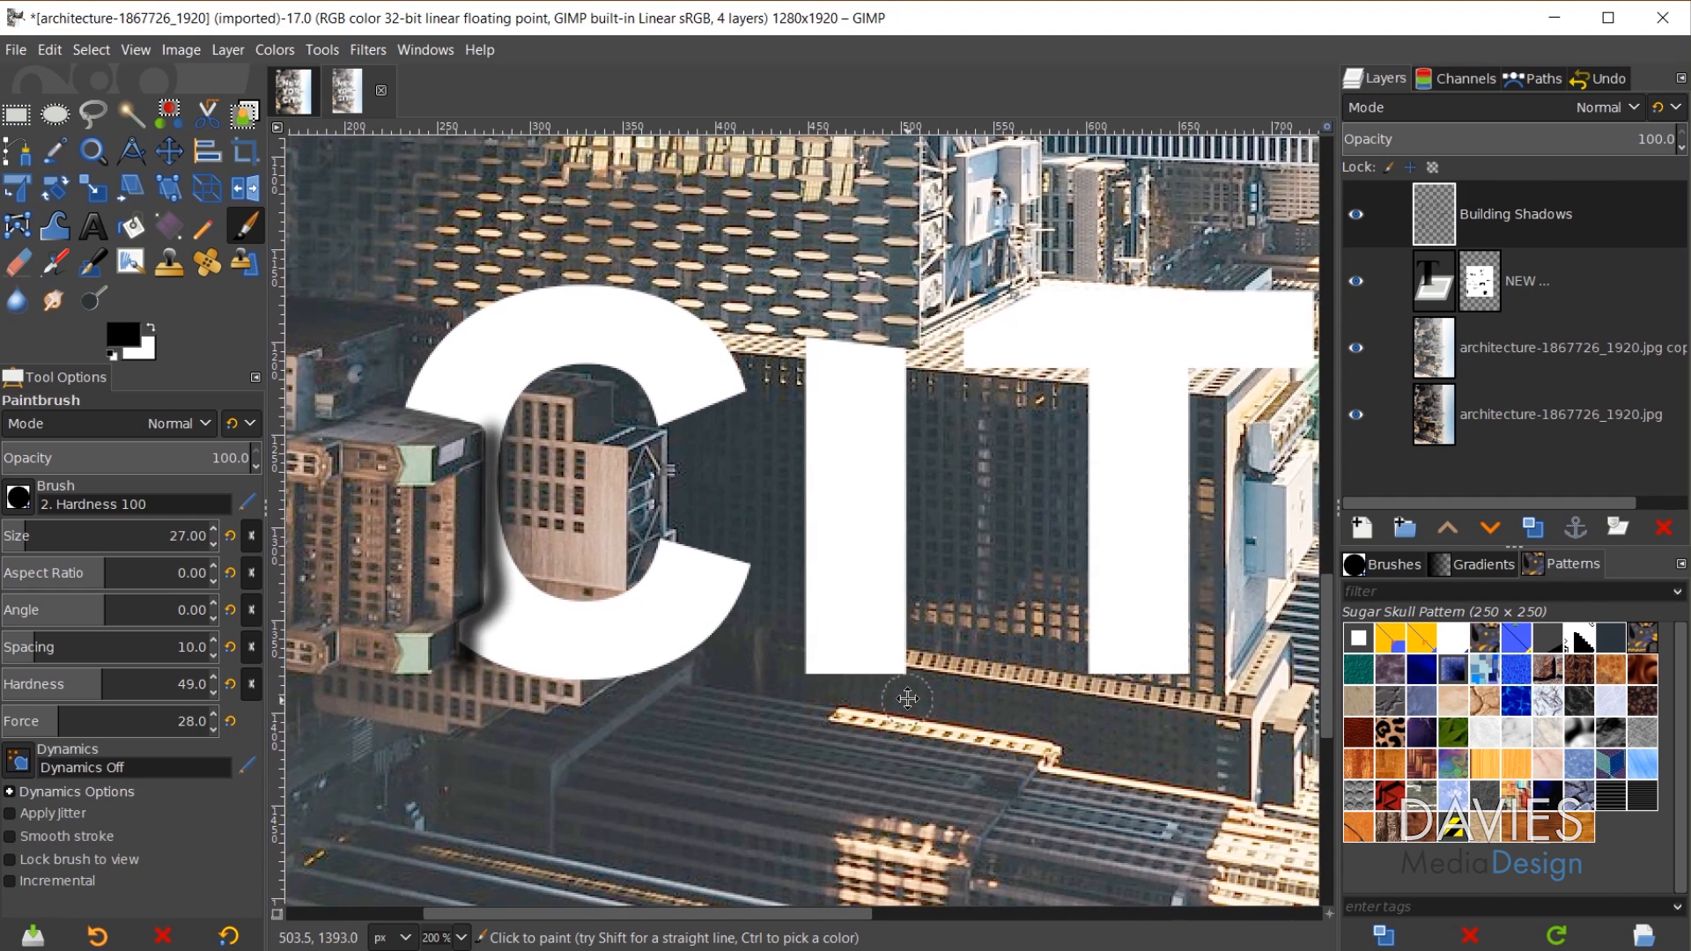
pyautogui.hotkey('ctrl', 'z')
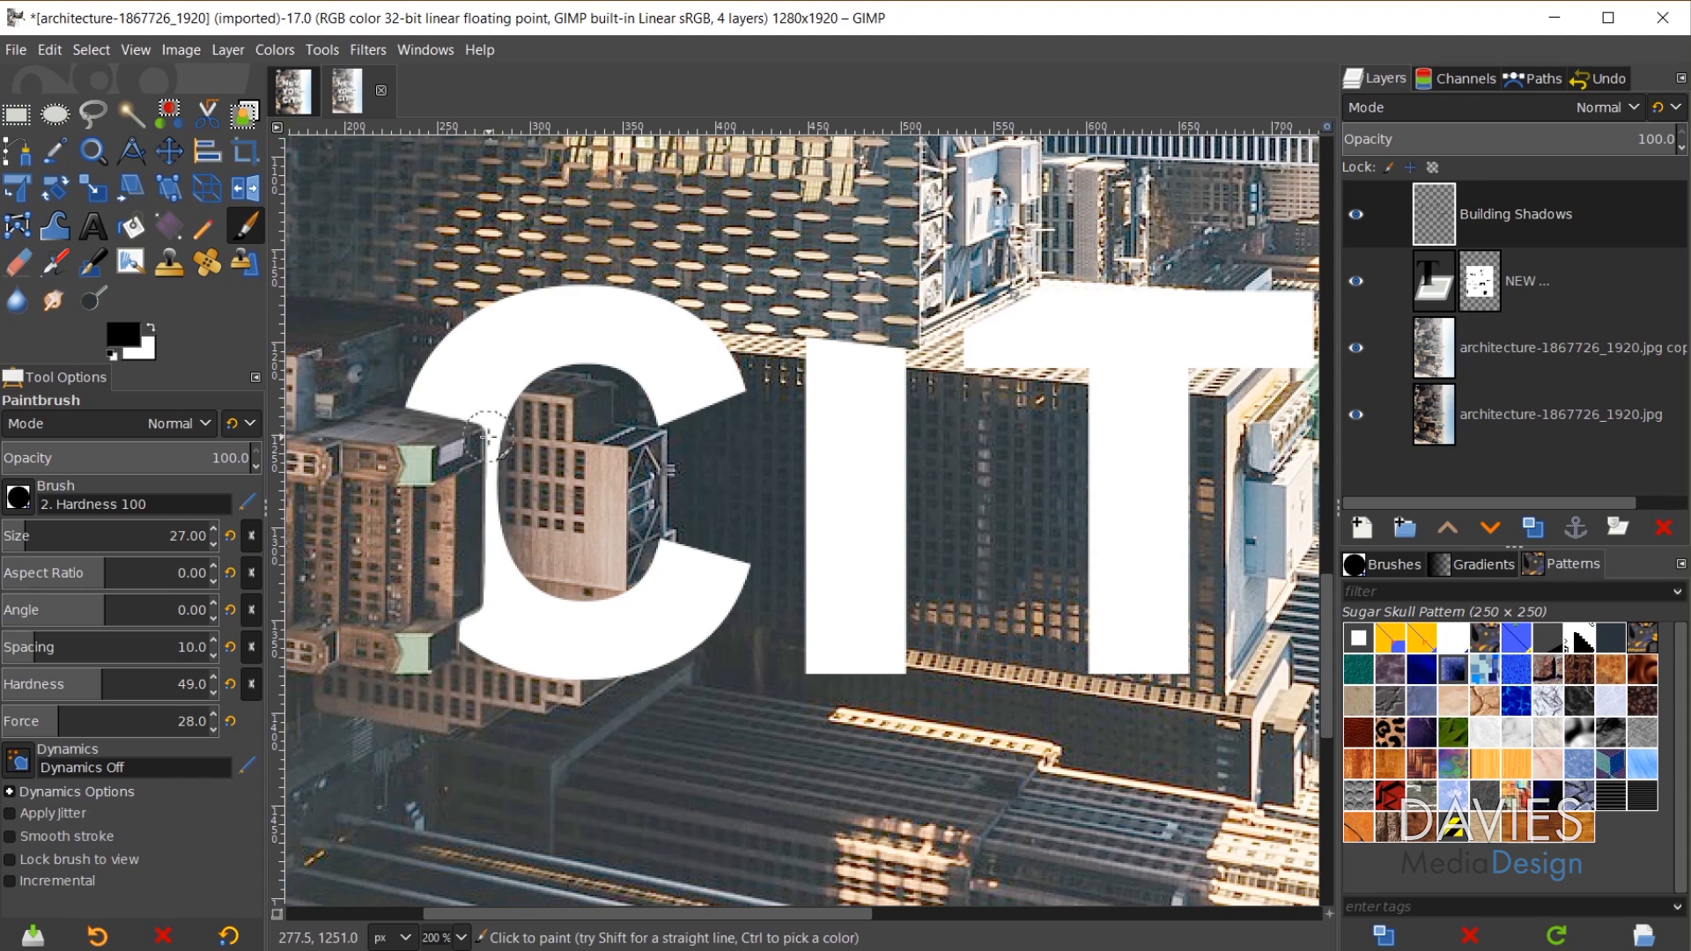
pyautogui.keyDown('shift'); pyautogui.click(486, 617); pyautogui.keyUp('shift')
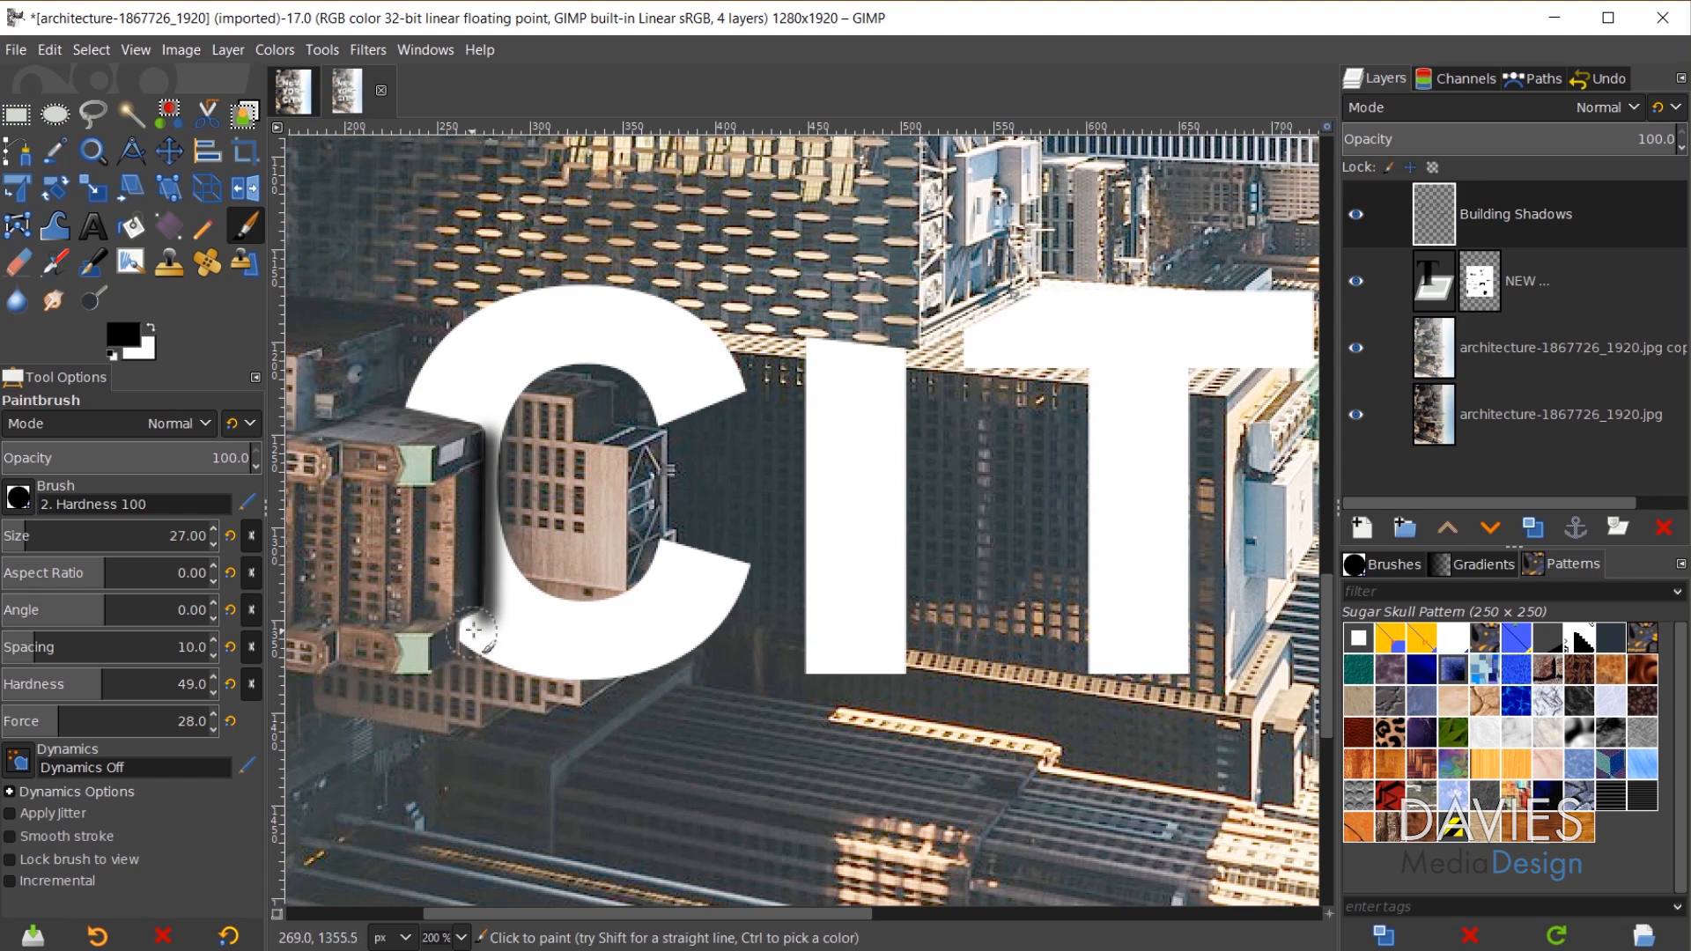
pyautogui.moveTo(481, 620)
pyautogui.mouseDown()
pyautogui.moveTo(462, 670)
pyautogui.moveTo(480, 608)
pyautogui.mouseUp()
# - Paint black shadows across the top of the I and along the T's upper-left corner beside the oval-patterned building
pyautogui.moveTo(819, 690); pyautogui.dragTo(713, 693)
pyautogui.moveTo(693, 346); pyautogui.dragTo(826, 352)
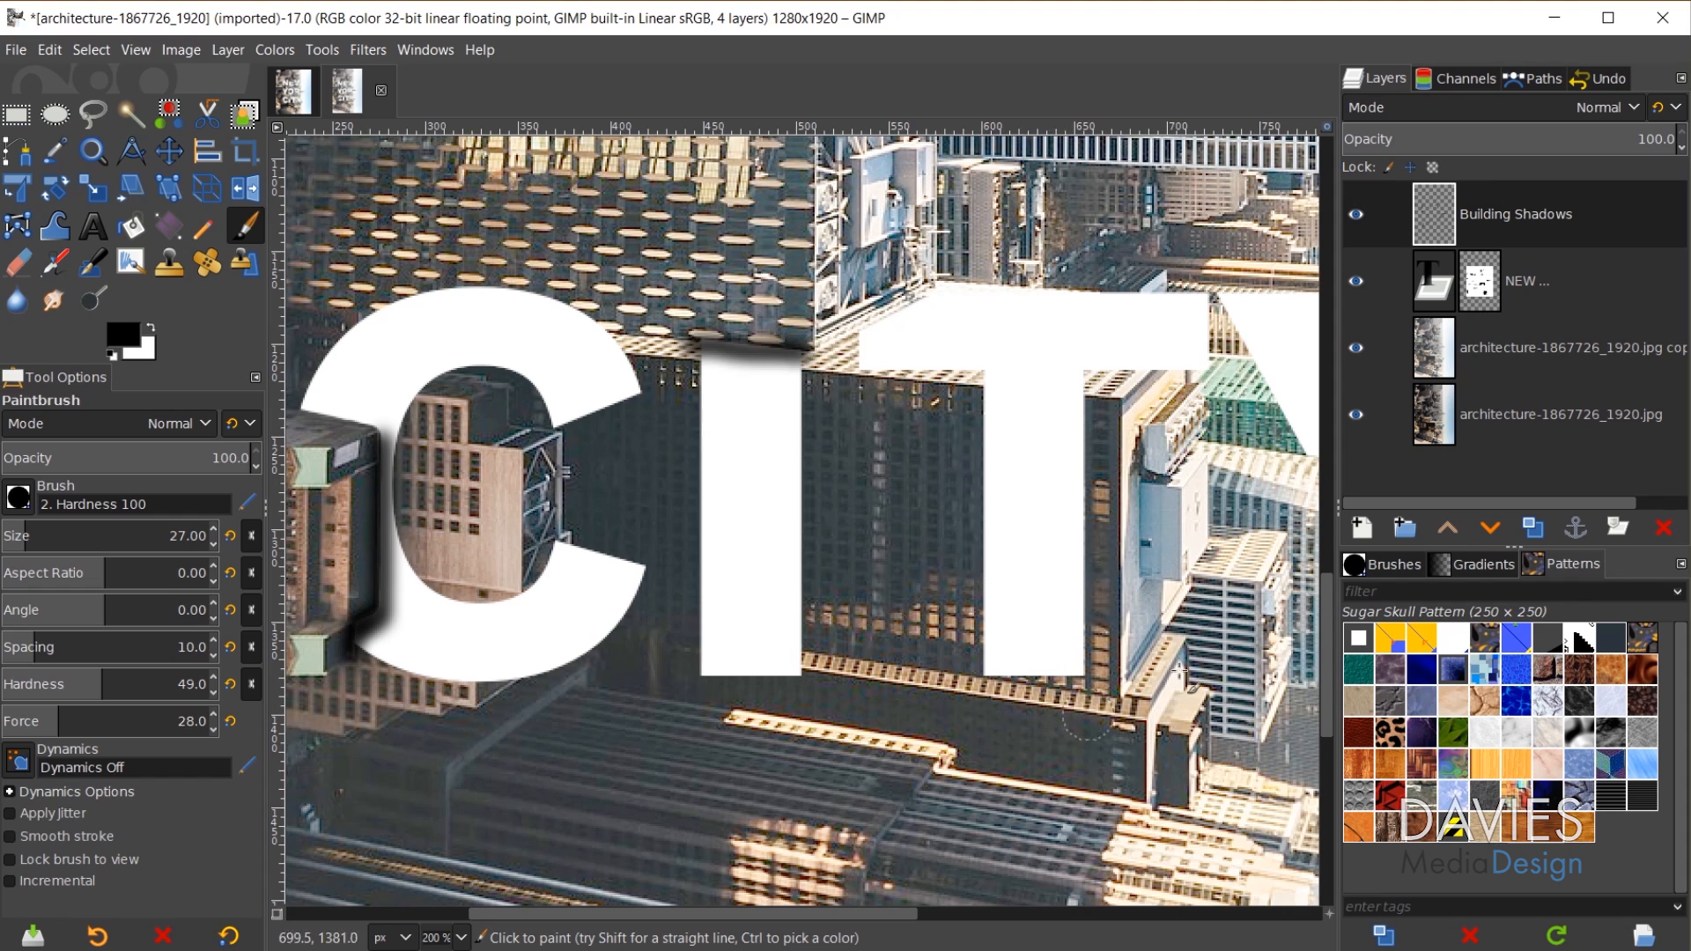
pyautogui.moveTo(1067, 484); pyautogui.dragTo(1003, 469)
pyautogui.moveTo(781, 327); pyautogui.dragTo(883, 266)
pyautogui.moveTo(1115, 650)
pyautogui.mouseDown()
pyautogui.moveTo(750, 642)
pyautogui.moveTo(525, 539)
pyautogui.moveTo(808, 611)
pyautogui.mouseUp()
# - Apply a Gaussian Blur with Size X and Size Y of 10.19 to the Building Shadows layer
pyautogui.keyDown('ctrl'); pyautogui.scroll(-3, 808, 611); pyautogui.keyUp('ctrl')
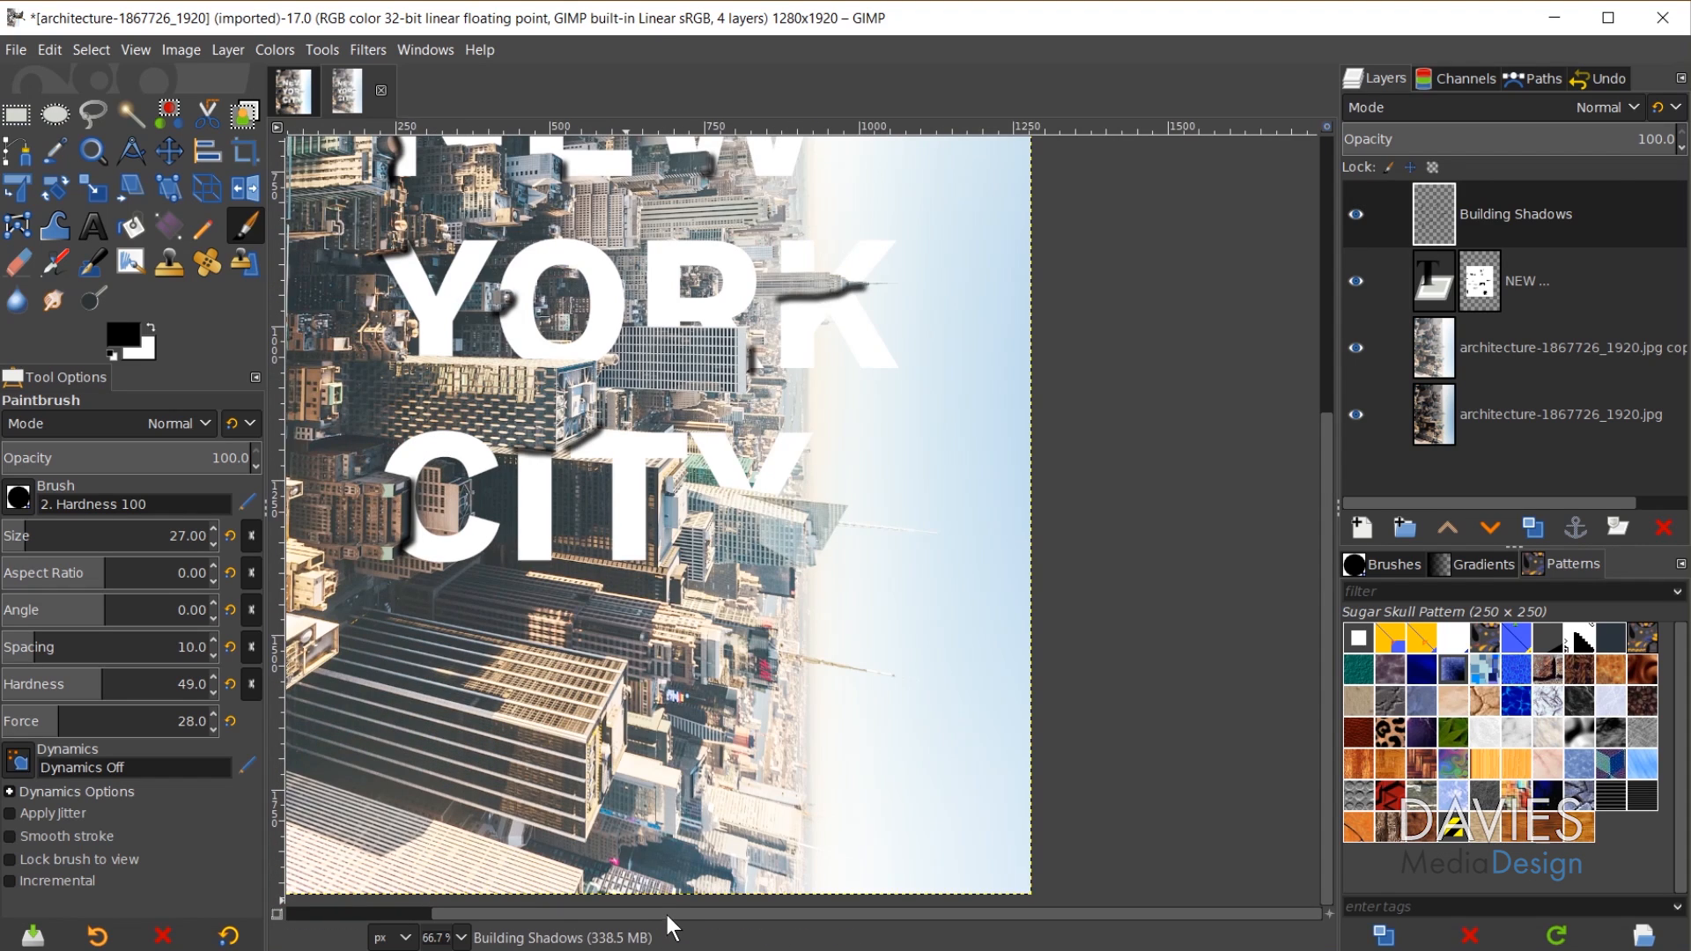
pyautogui.moveTo(666, 914); pyautogui.dragTo(584, 914)
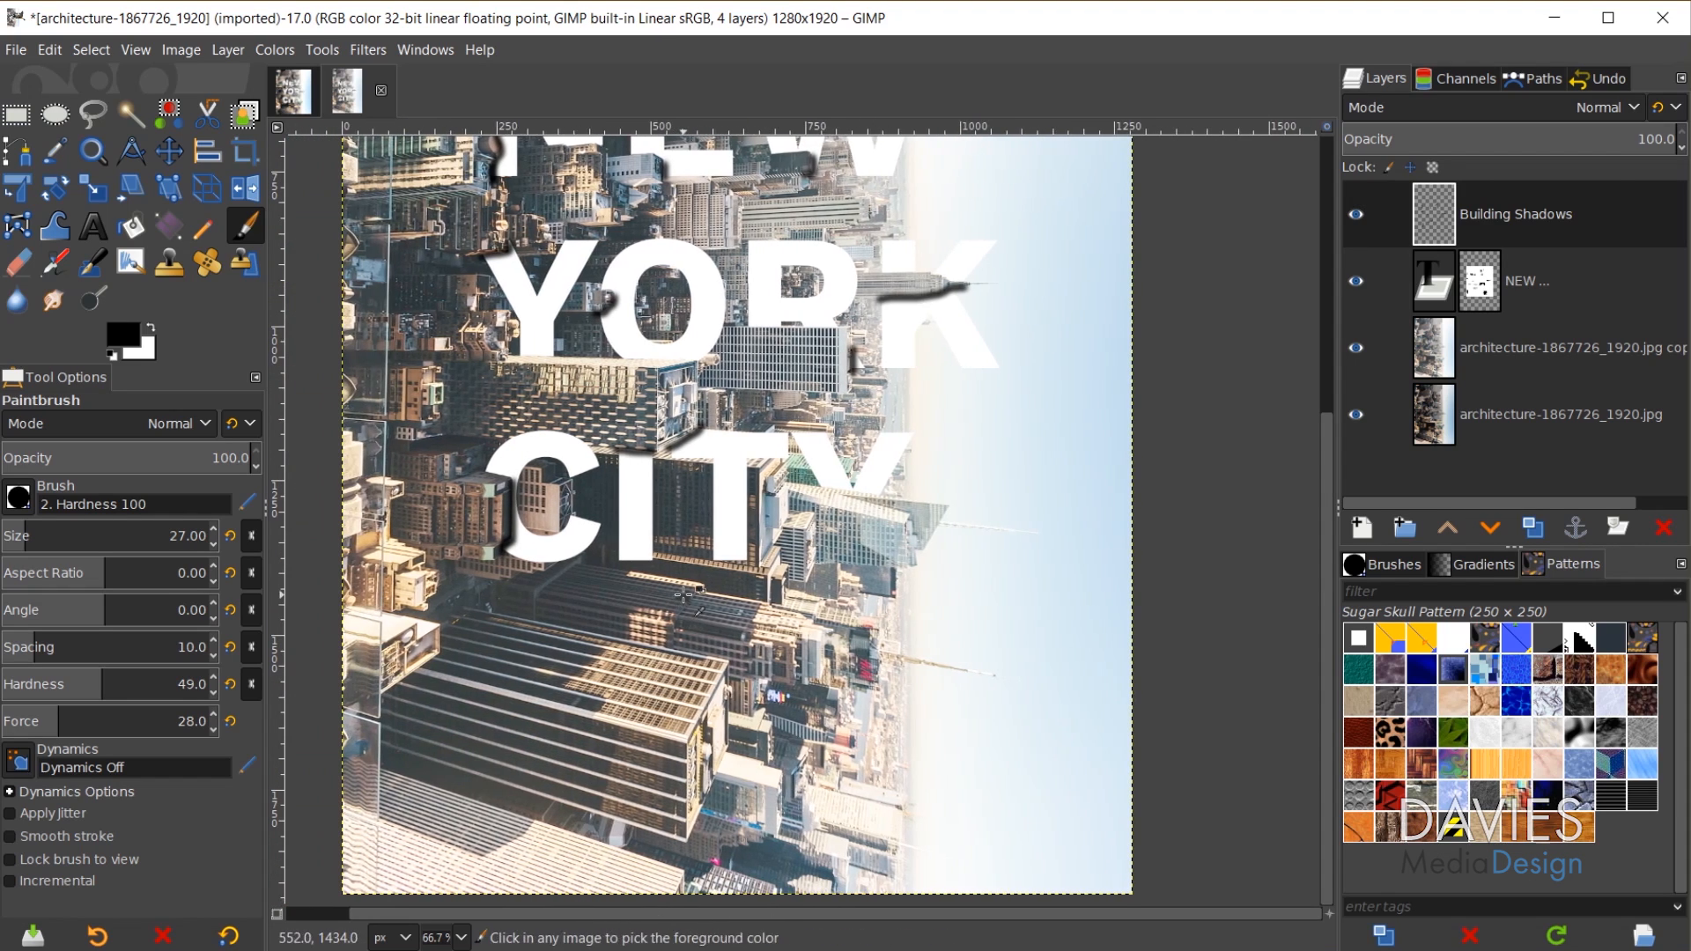
pyautogui.scroll(1, 691, 597)
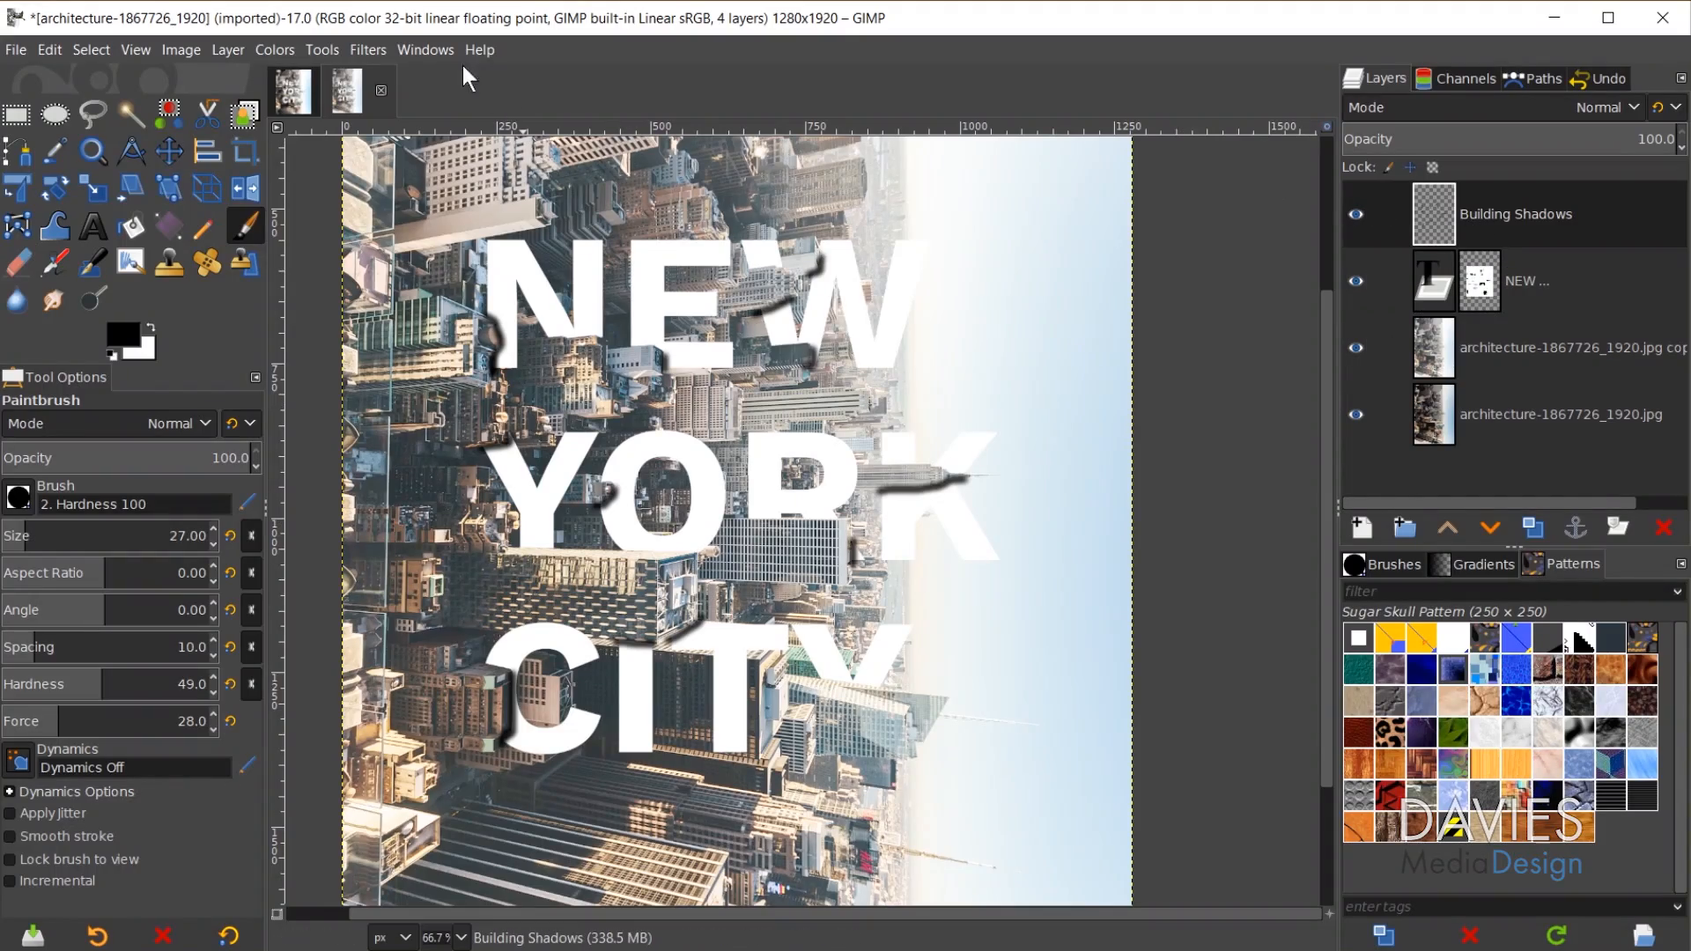
pyautogui.click(367, 50)
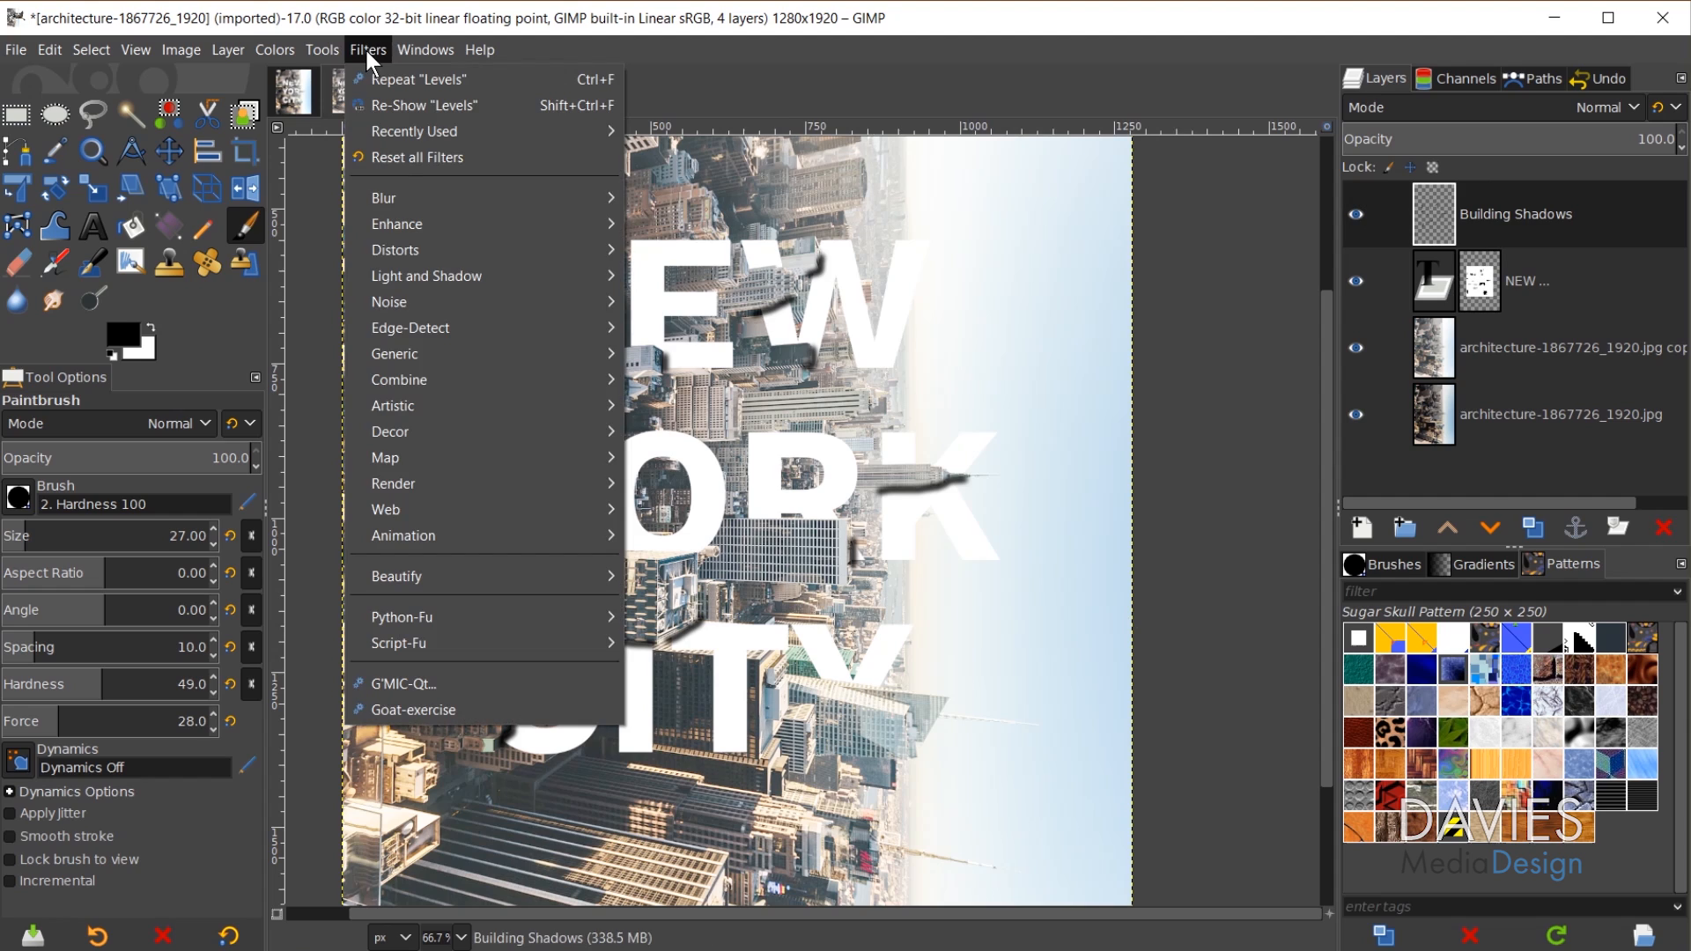
pyautogui.moveTo(535, 192)
pyautogui.click(696, 197)
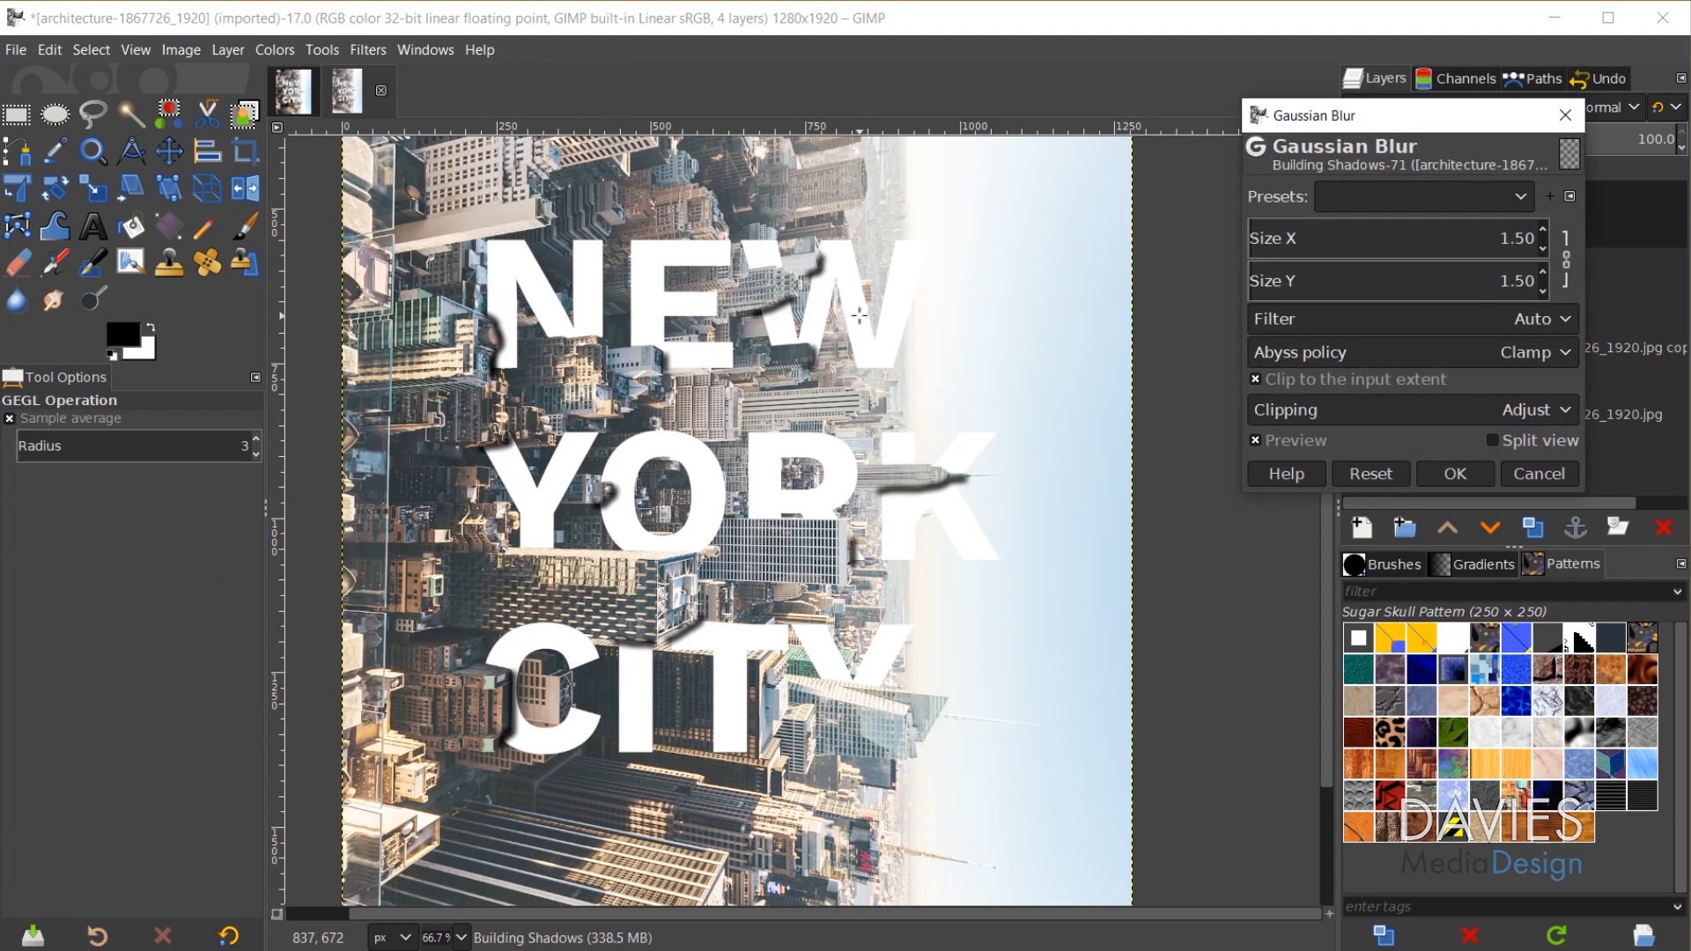
pyautogui.moveTo(1274, 234); pyautogui.dragTo(1274, 232)
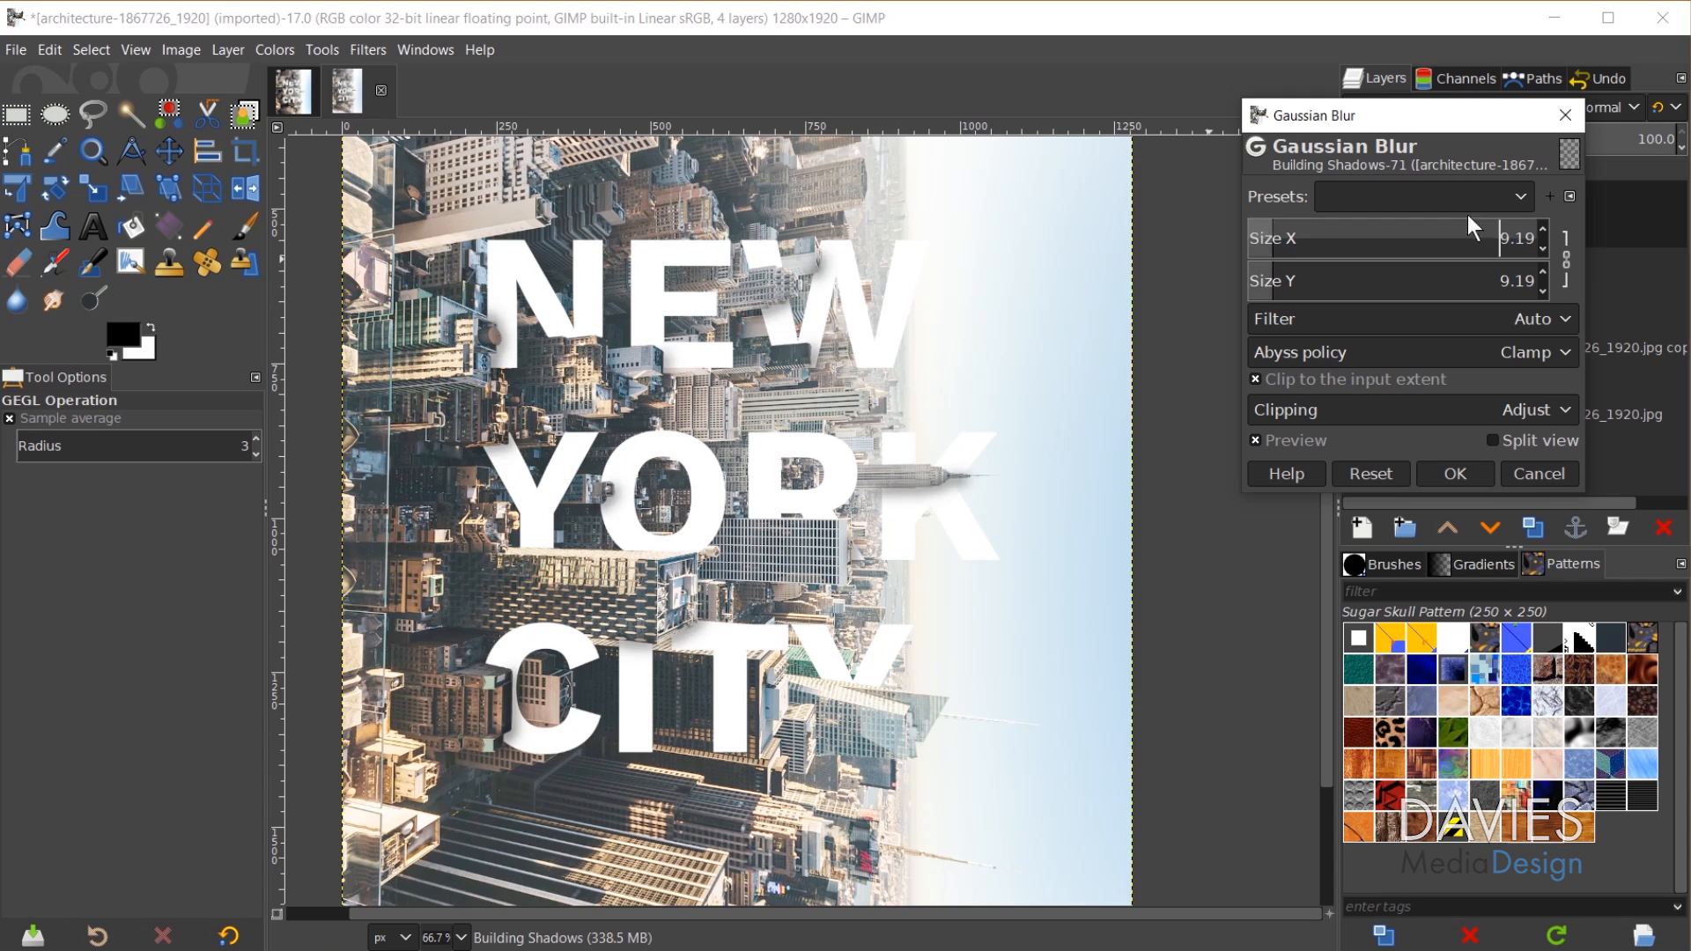
pyautogui.click(1543, 230)
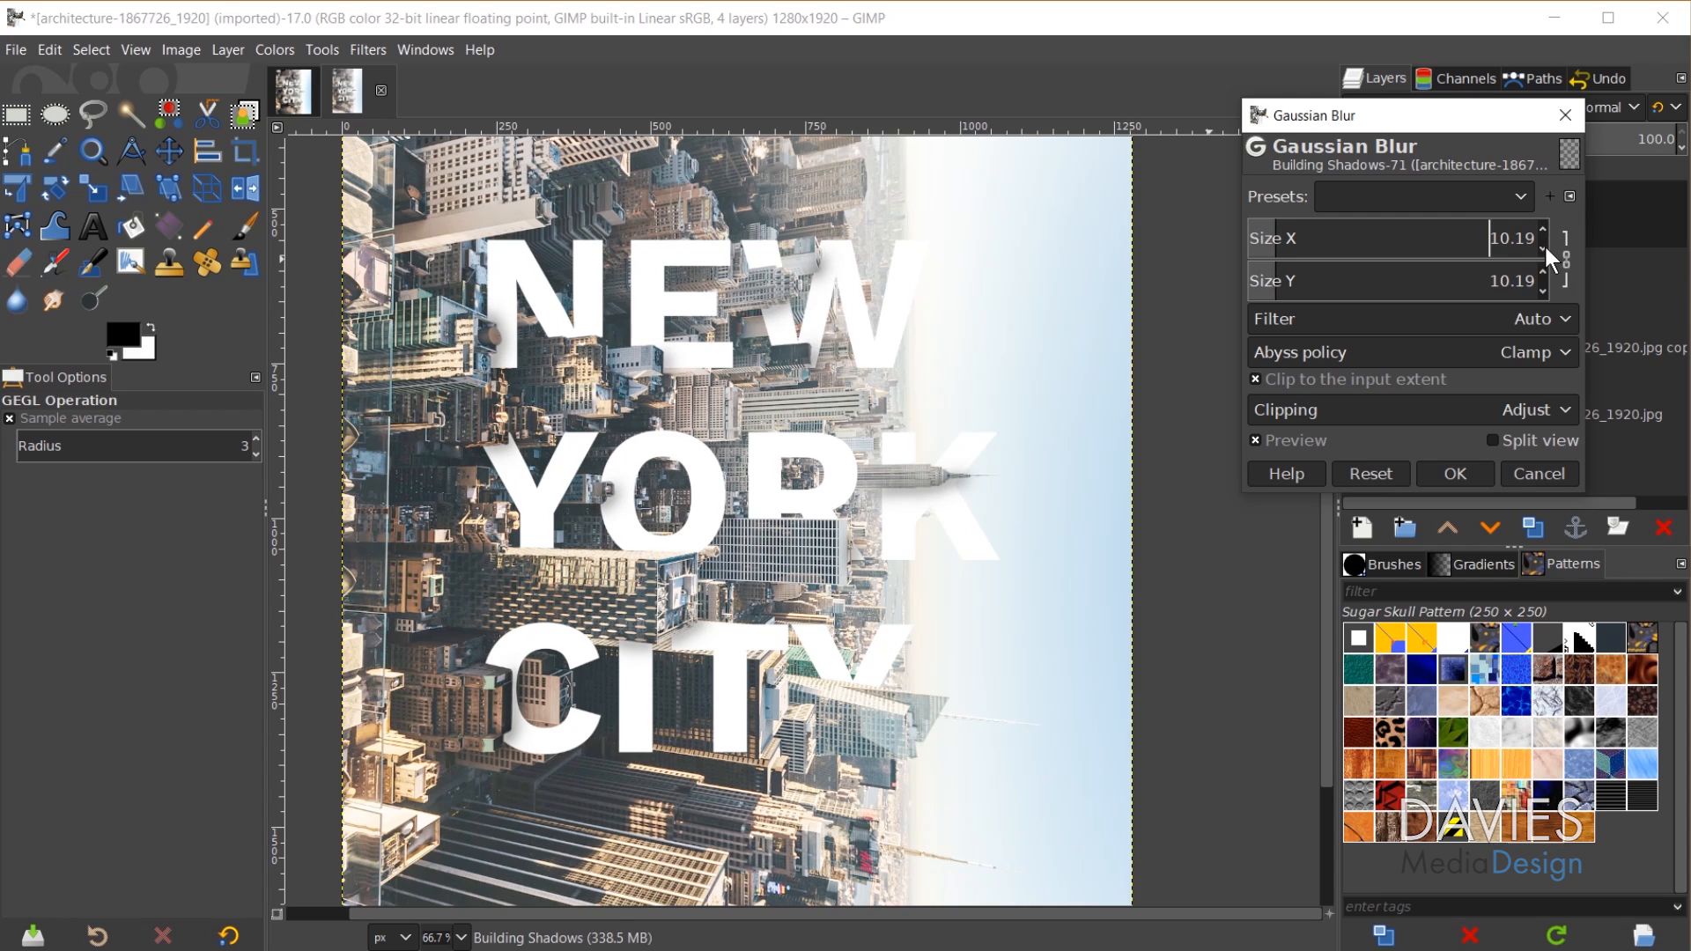
pyautogui.click(1461, 473)
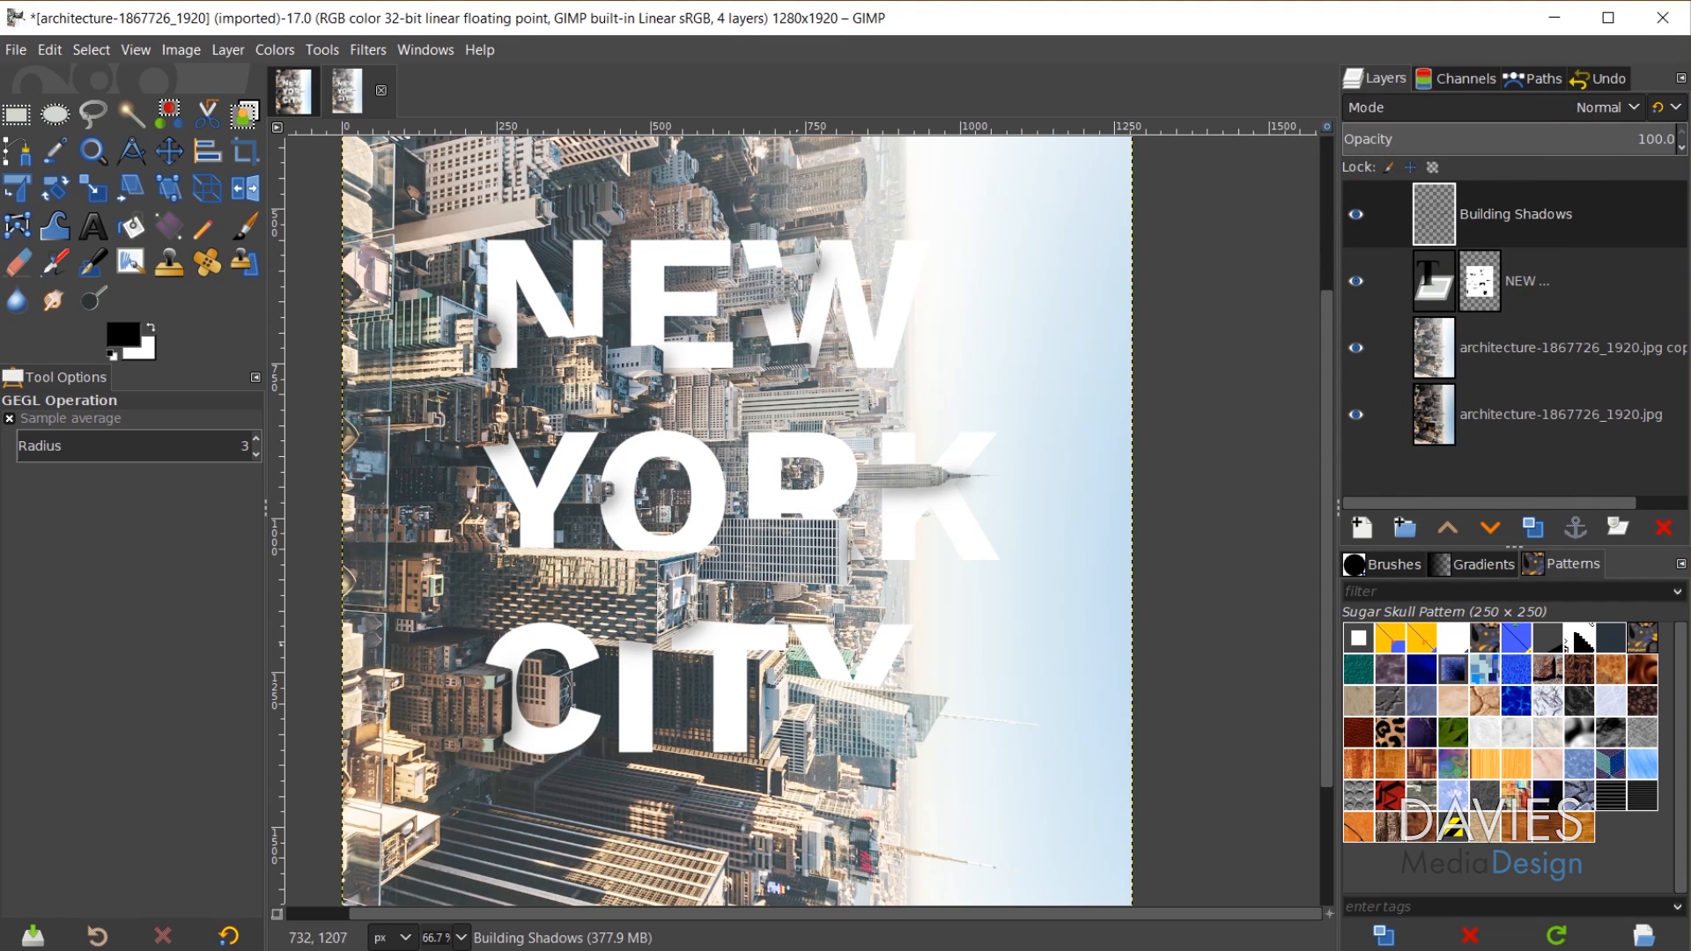
# - Convert the text layer's mask to a selection
pyautogui.click(1488, 288)
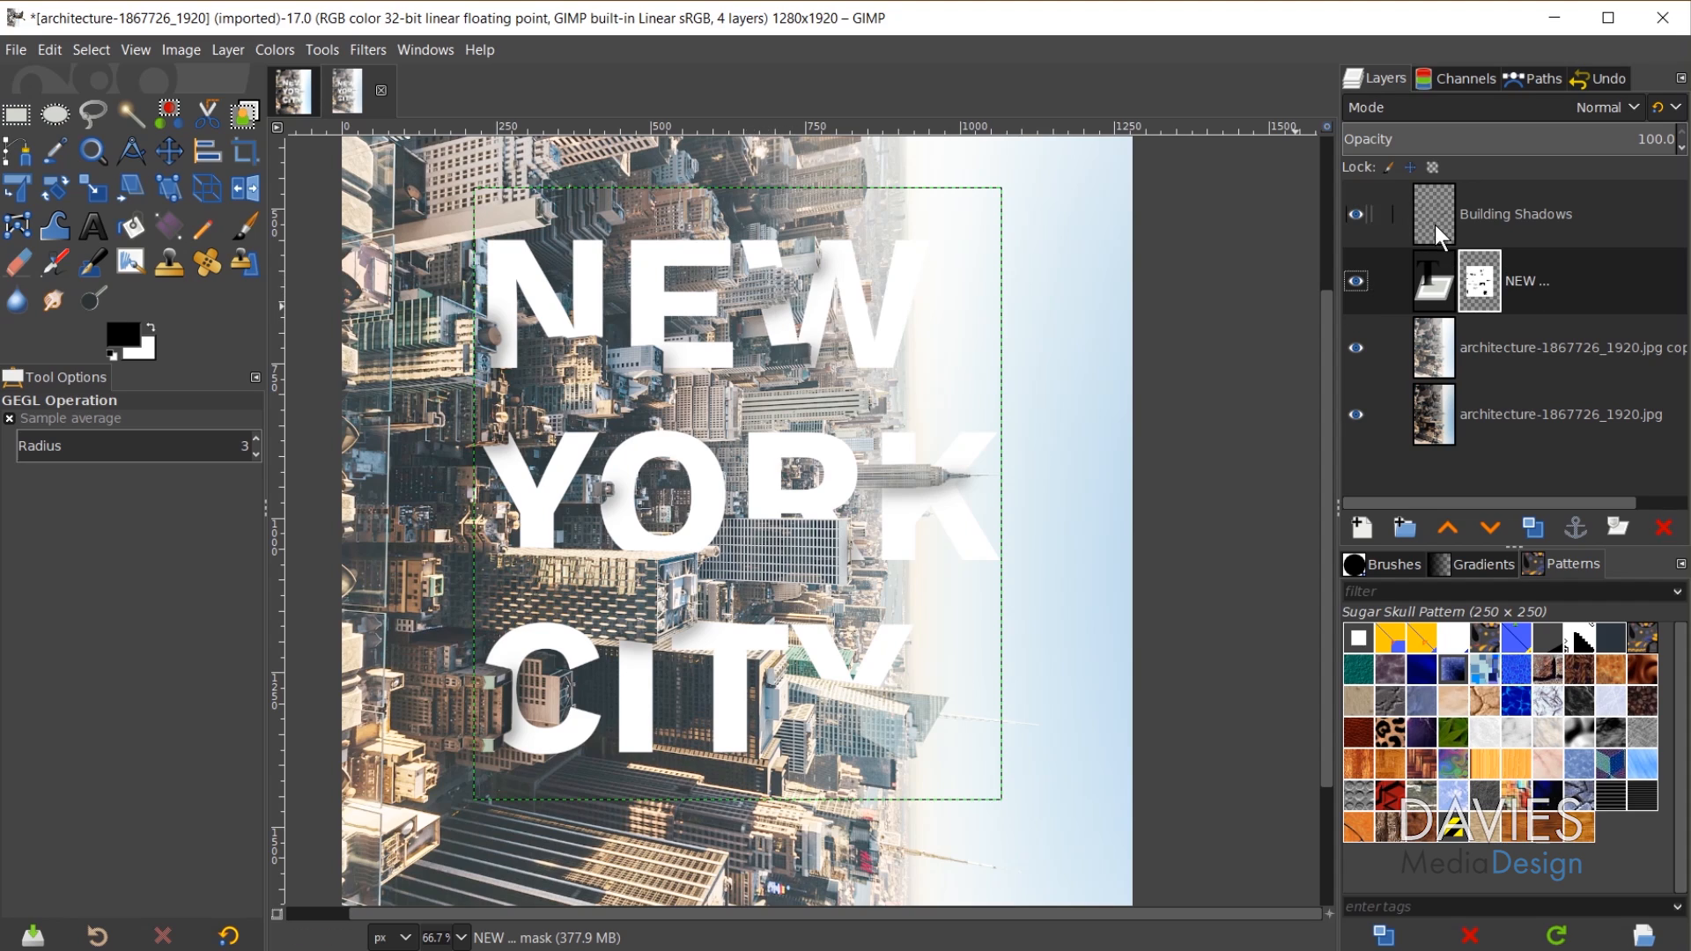
pyautogui.rightClick(1484, 285)
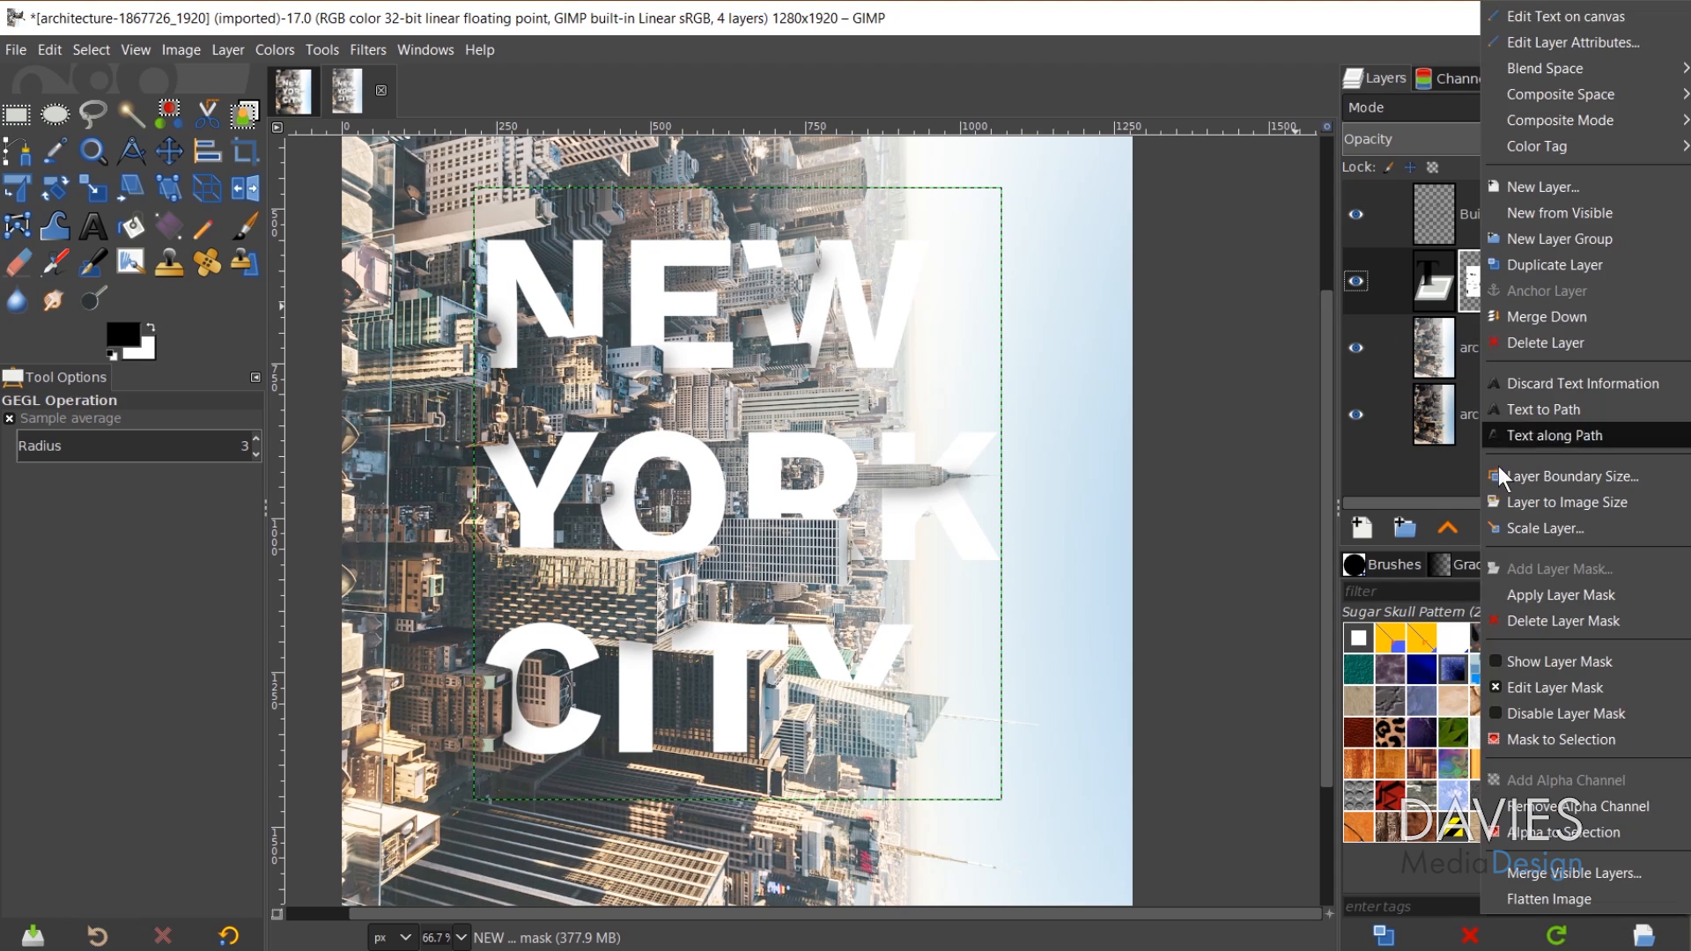
pyautogui.click(1557, 738)
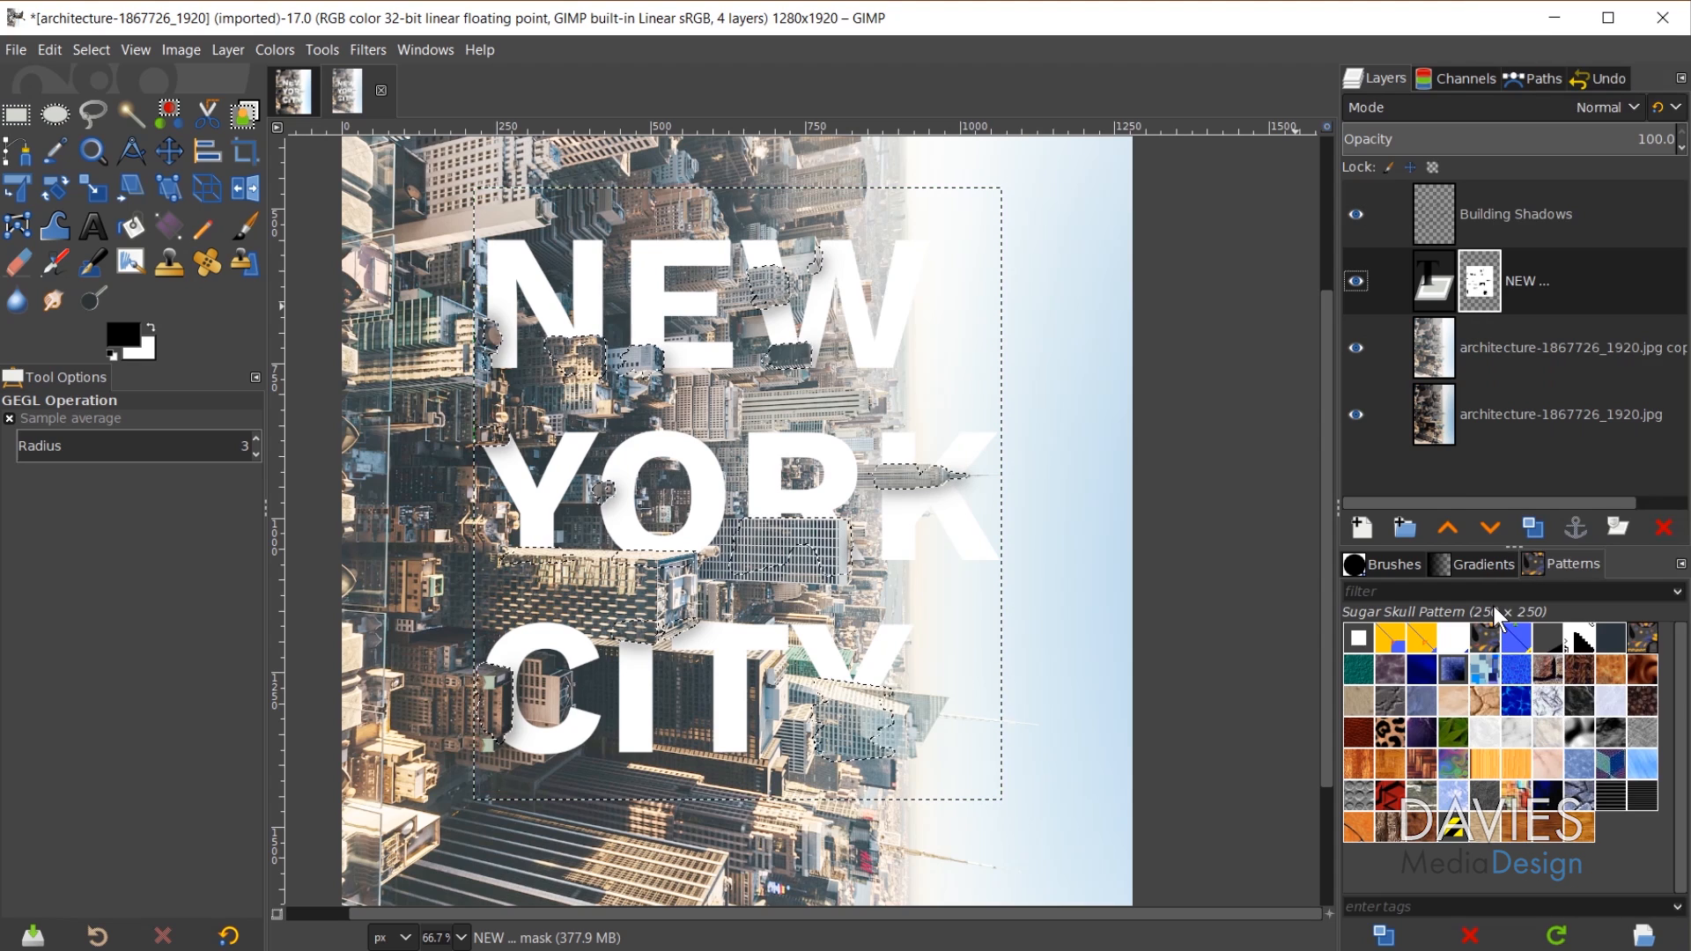
# - Add a layer mask initialized from the current selection to the Building Shadows layer
pyautogui.click(1447, 231)
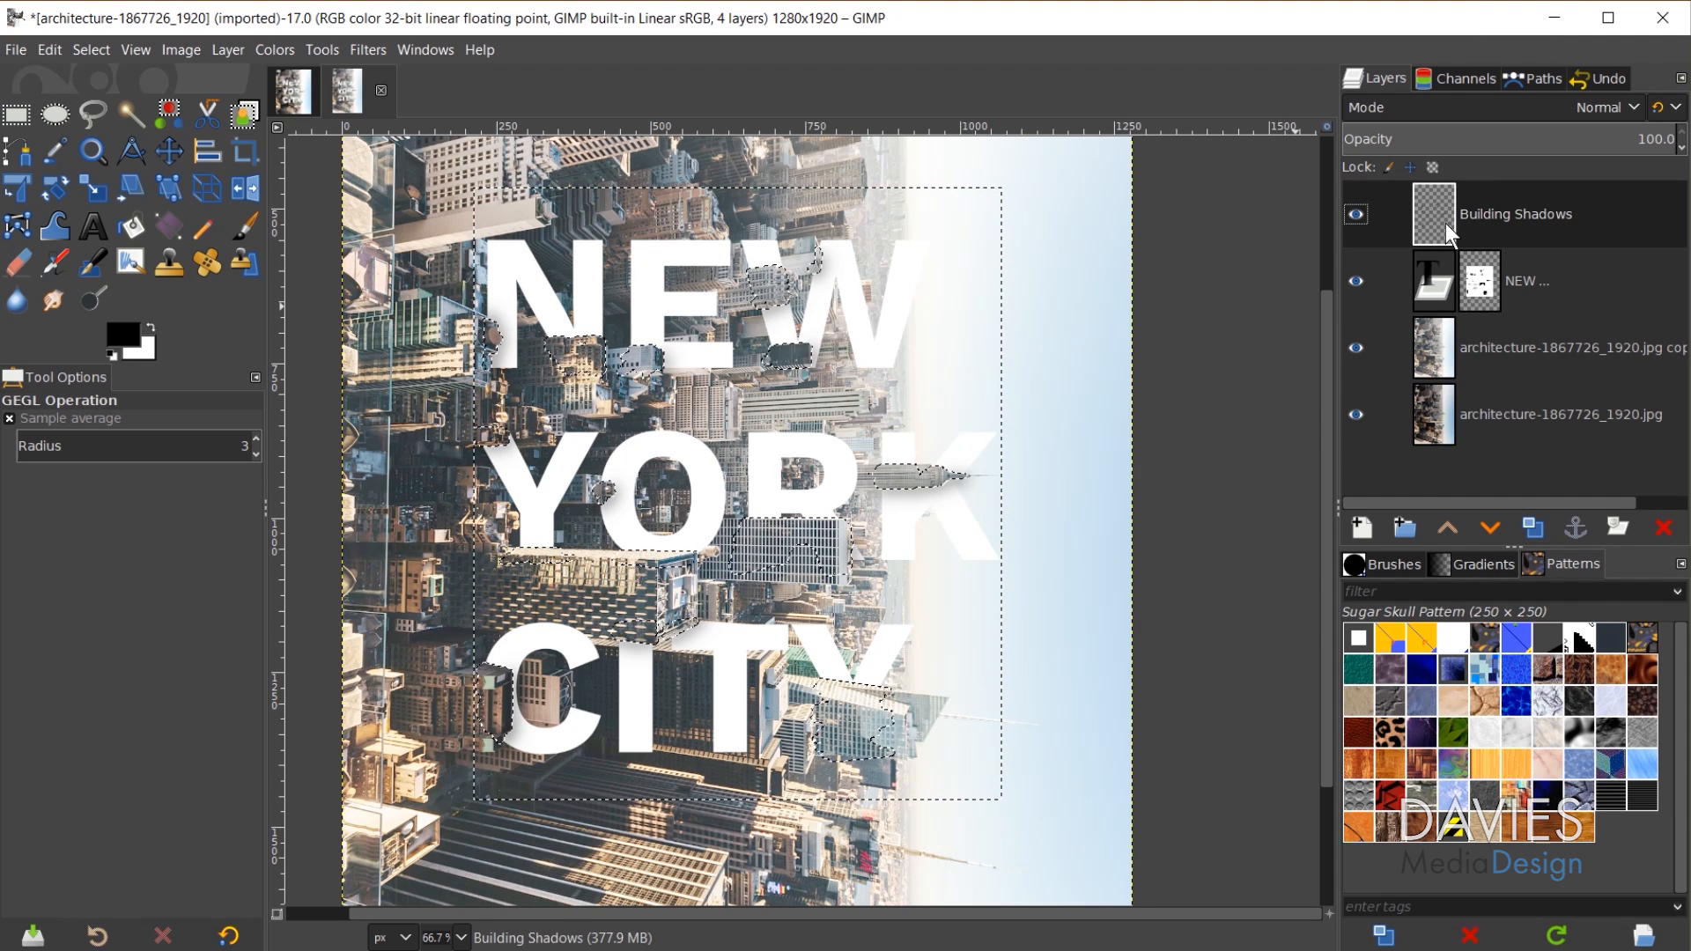
pyautogui.rightClick(1443, 216)
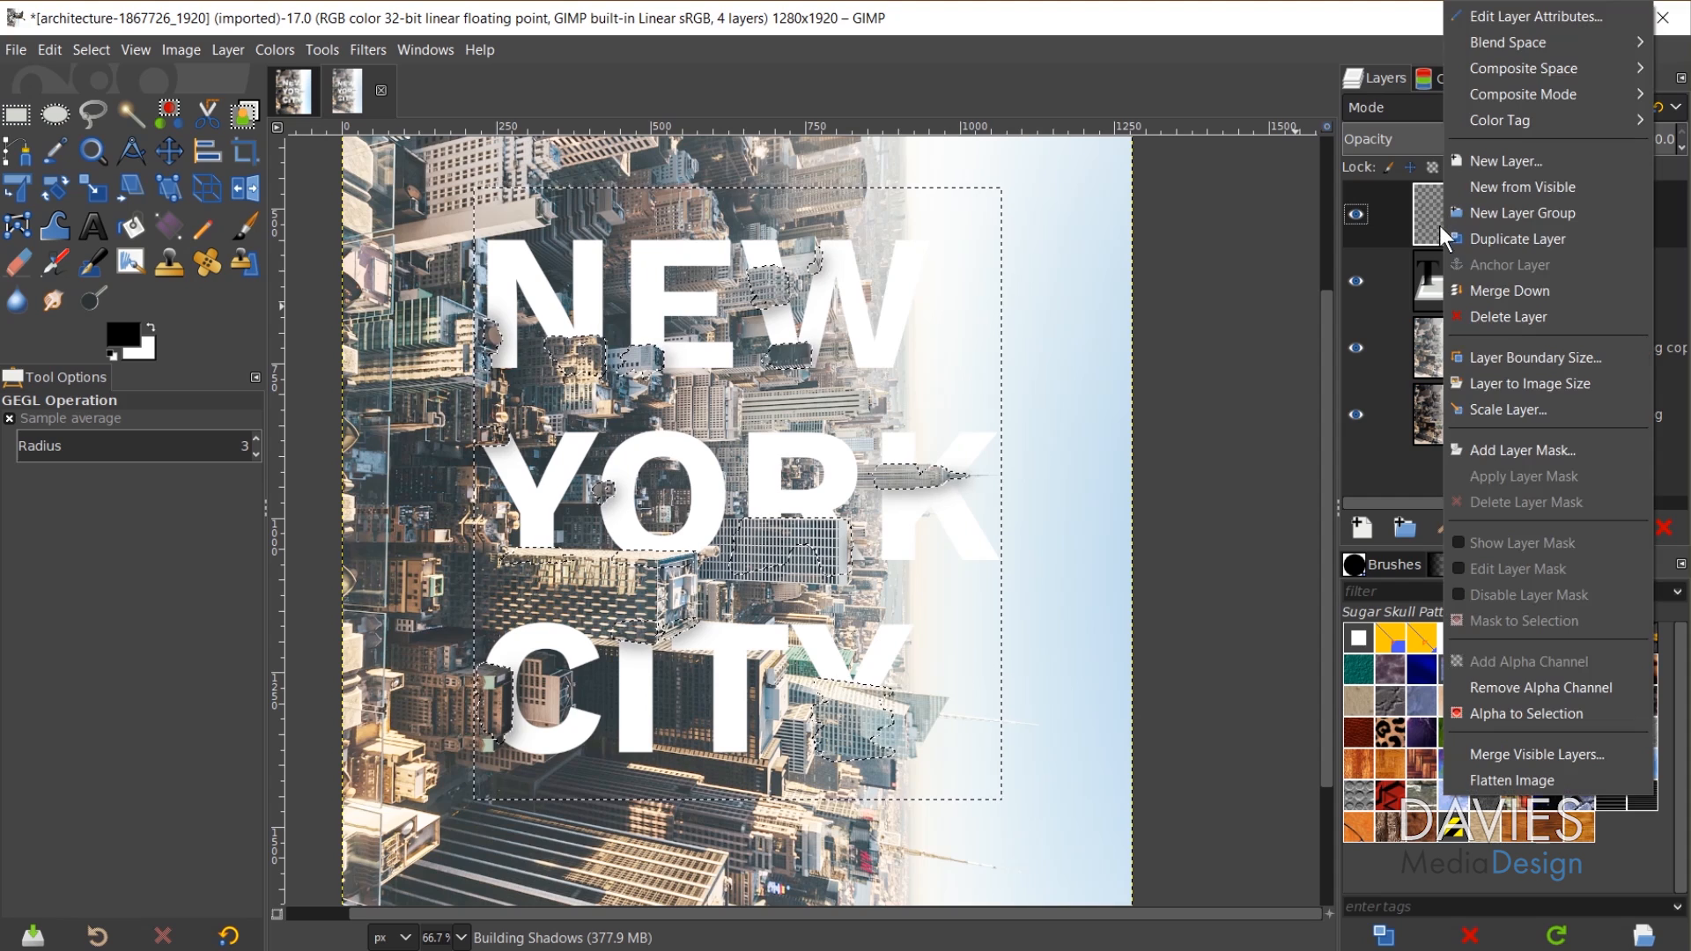
pyautogui.click(1497, 451)
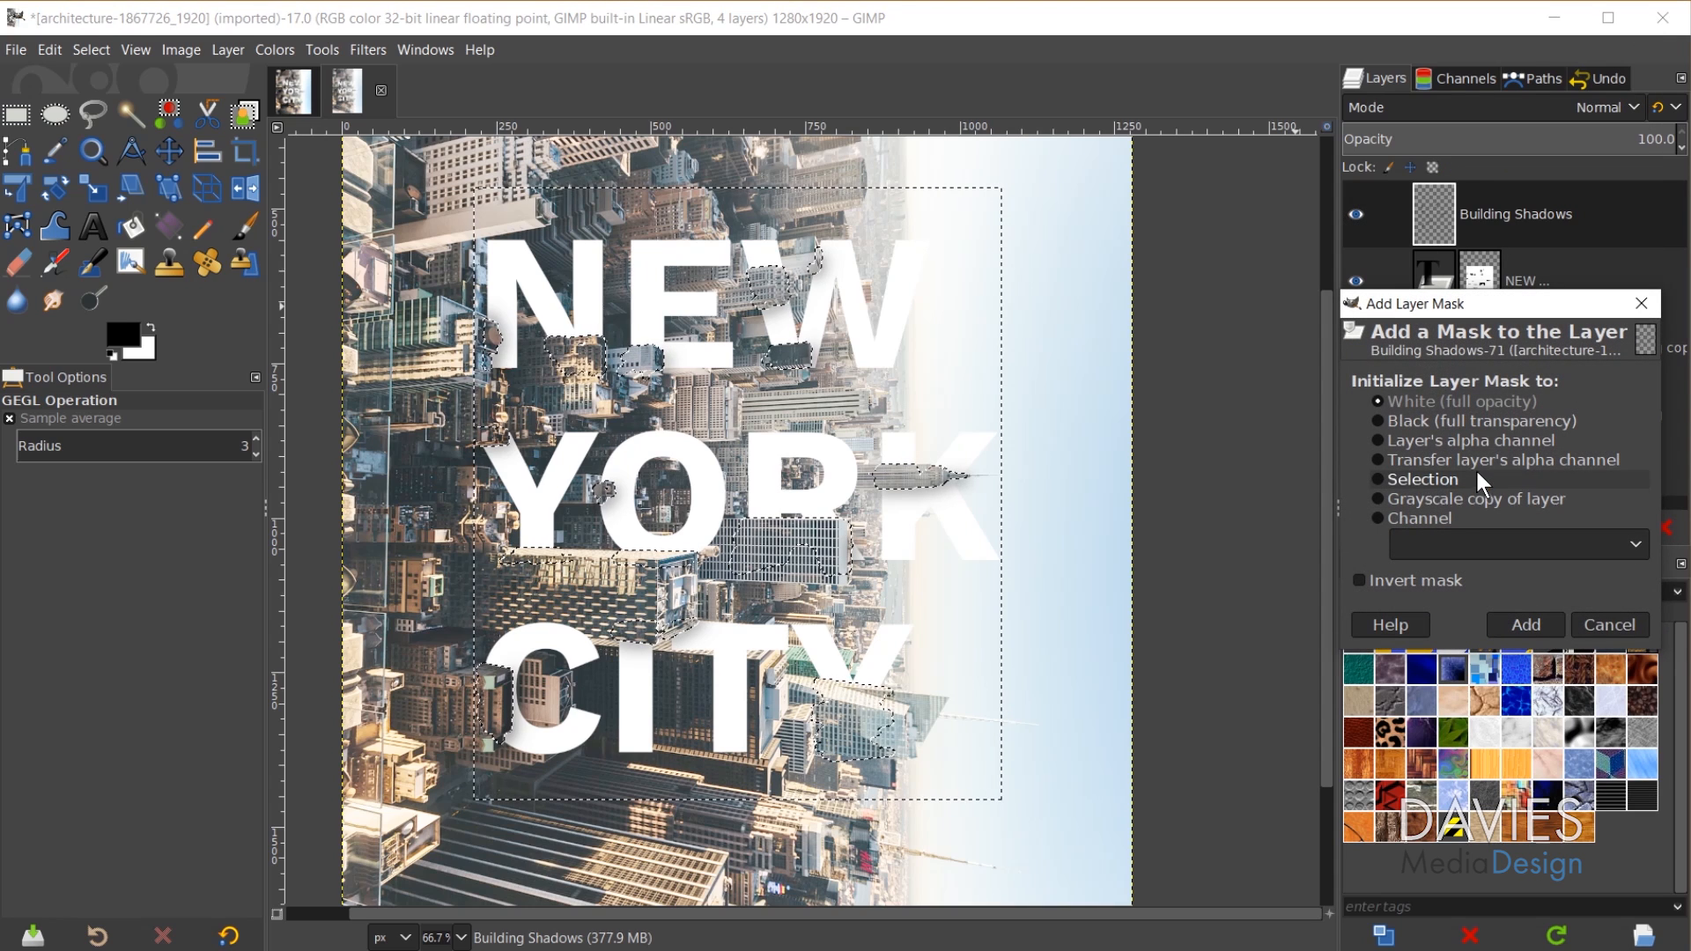
pyautogui.click(1474, 479)
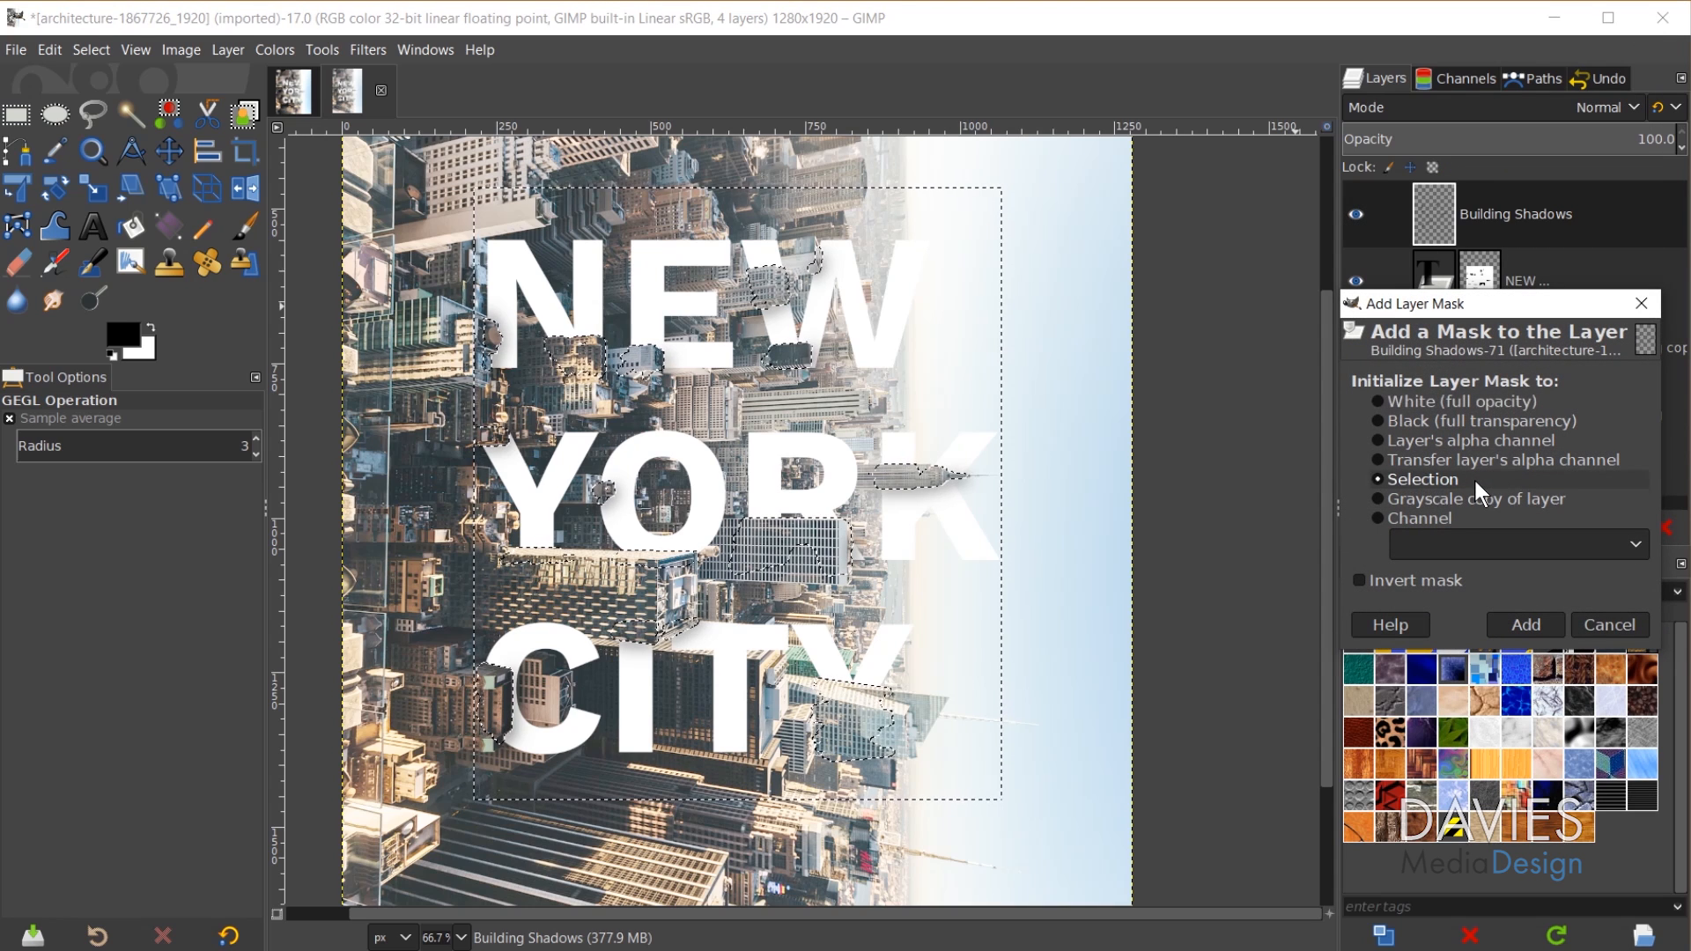
pyautogui.click(1541, 618)
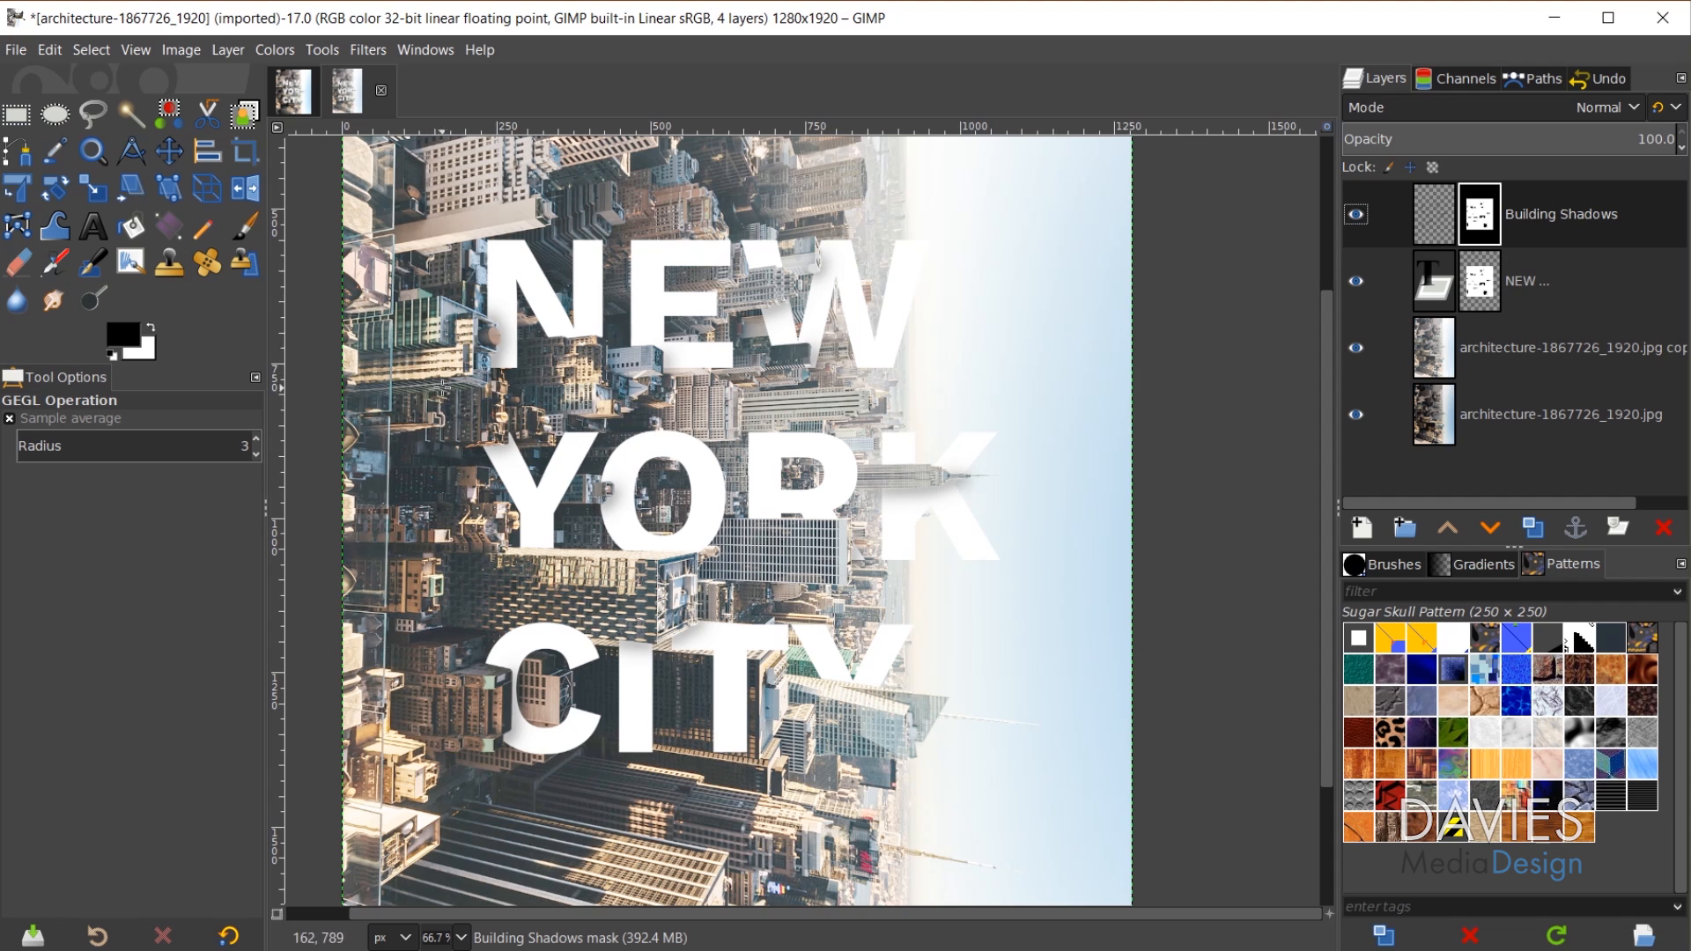
# - Paint black with the Paintbrush on the Building Shadows mask just below the N's left leg
pyautogui.scroll(3, 431, 368)
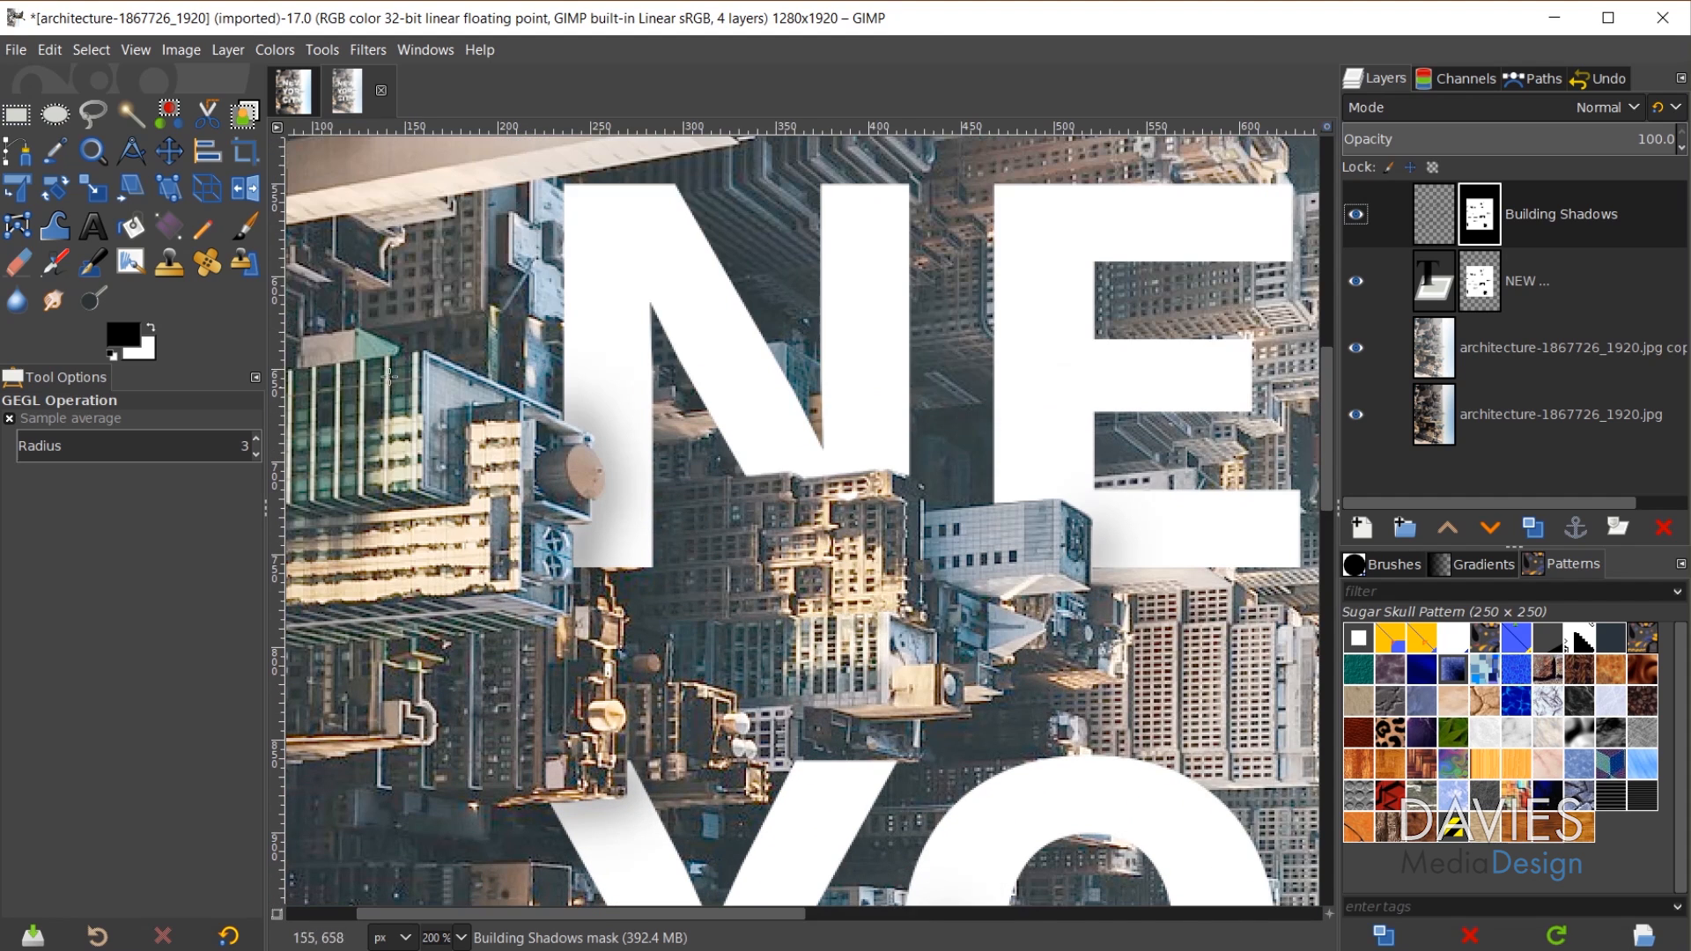
pyautogui.click(250, 233)
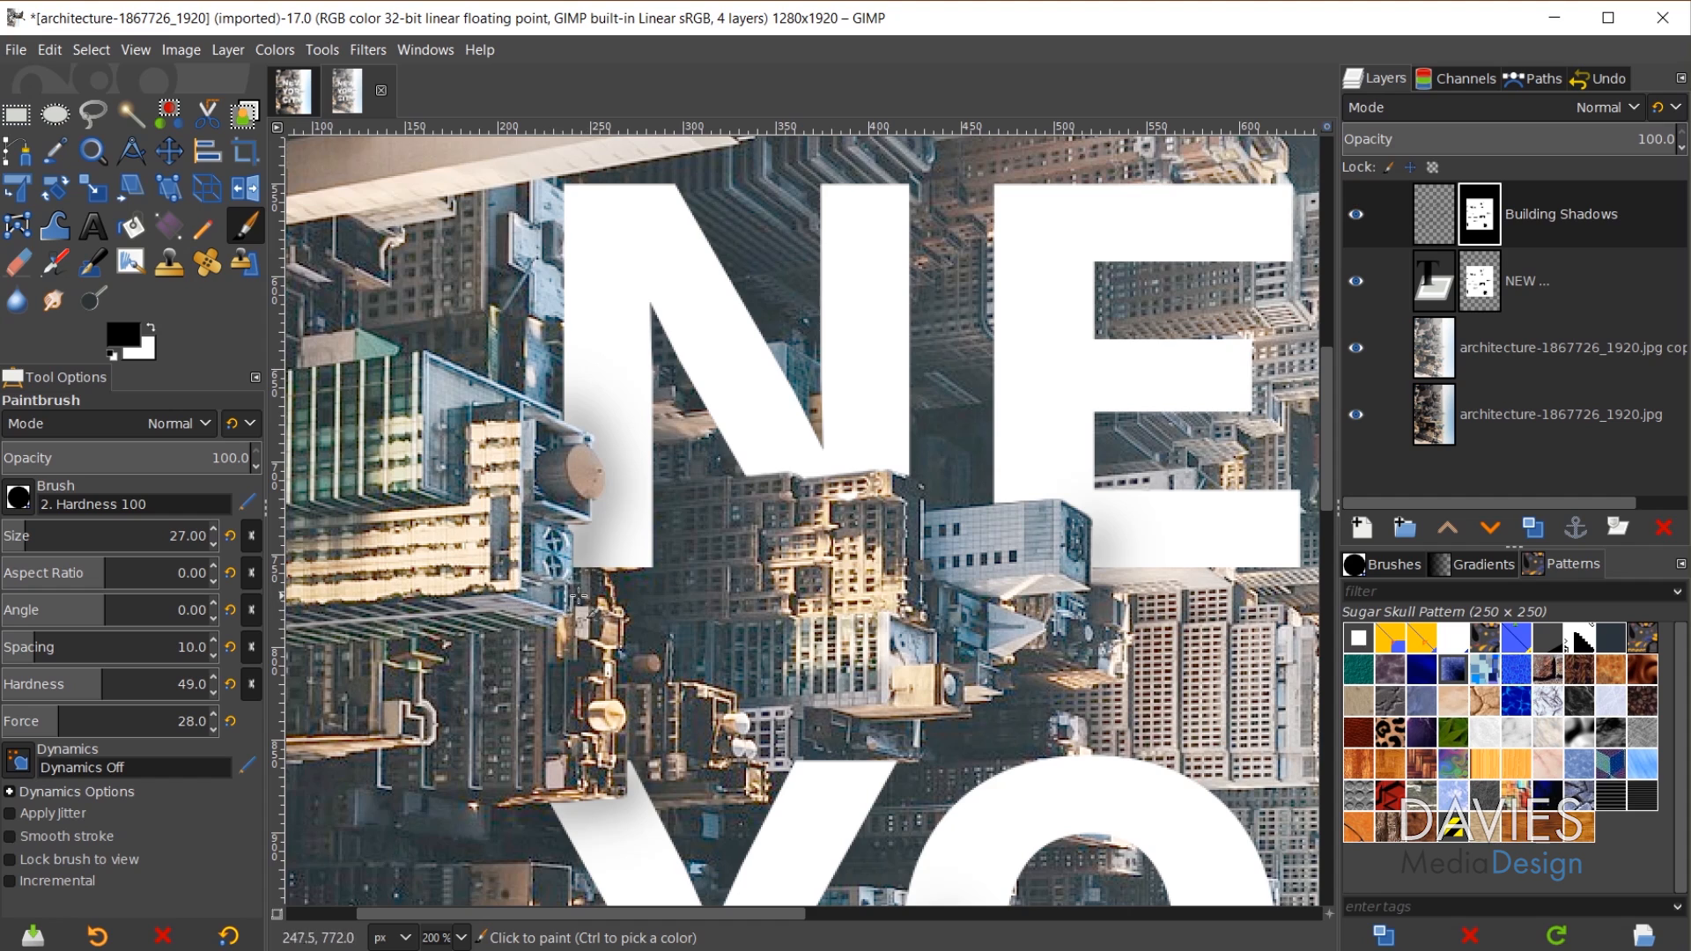
pyautogui.click(552, 623)
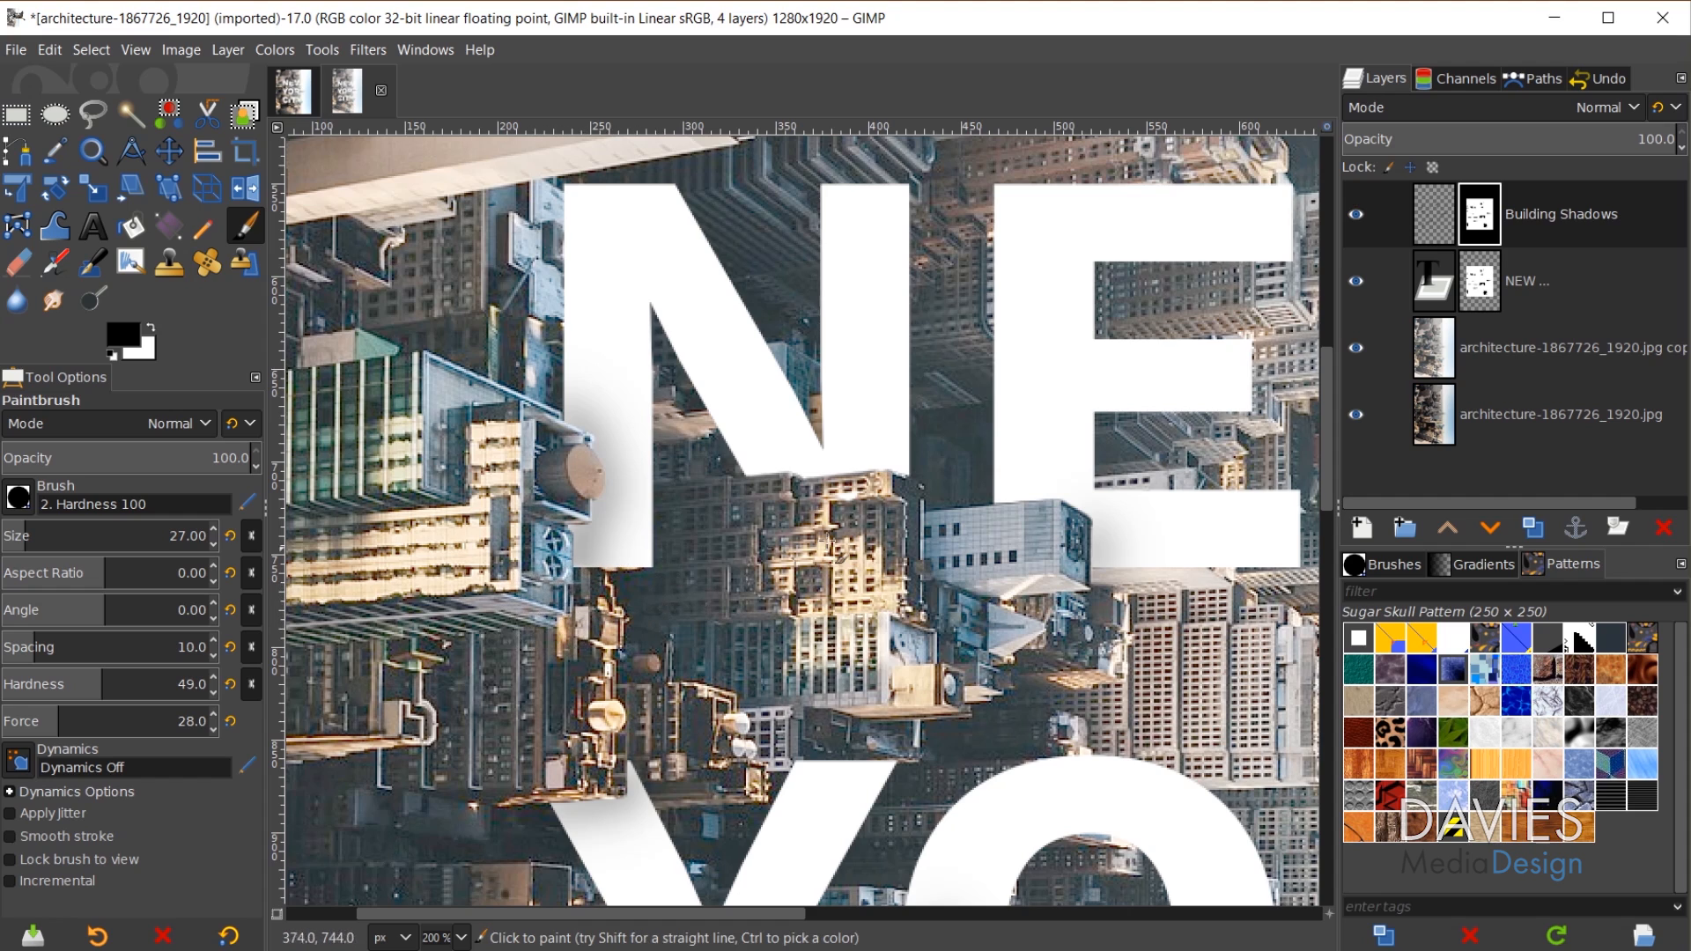
# - Examine the masked shadows around all NEW YORK CITY letters up close and in the overall composition
pyautogui.moveTo(1147, 646); pyautogui.dragTo(937, 546)
pyautogui.moveTo(1142, 587); pyautogui.dragTo(592, 660)
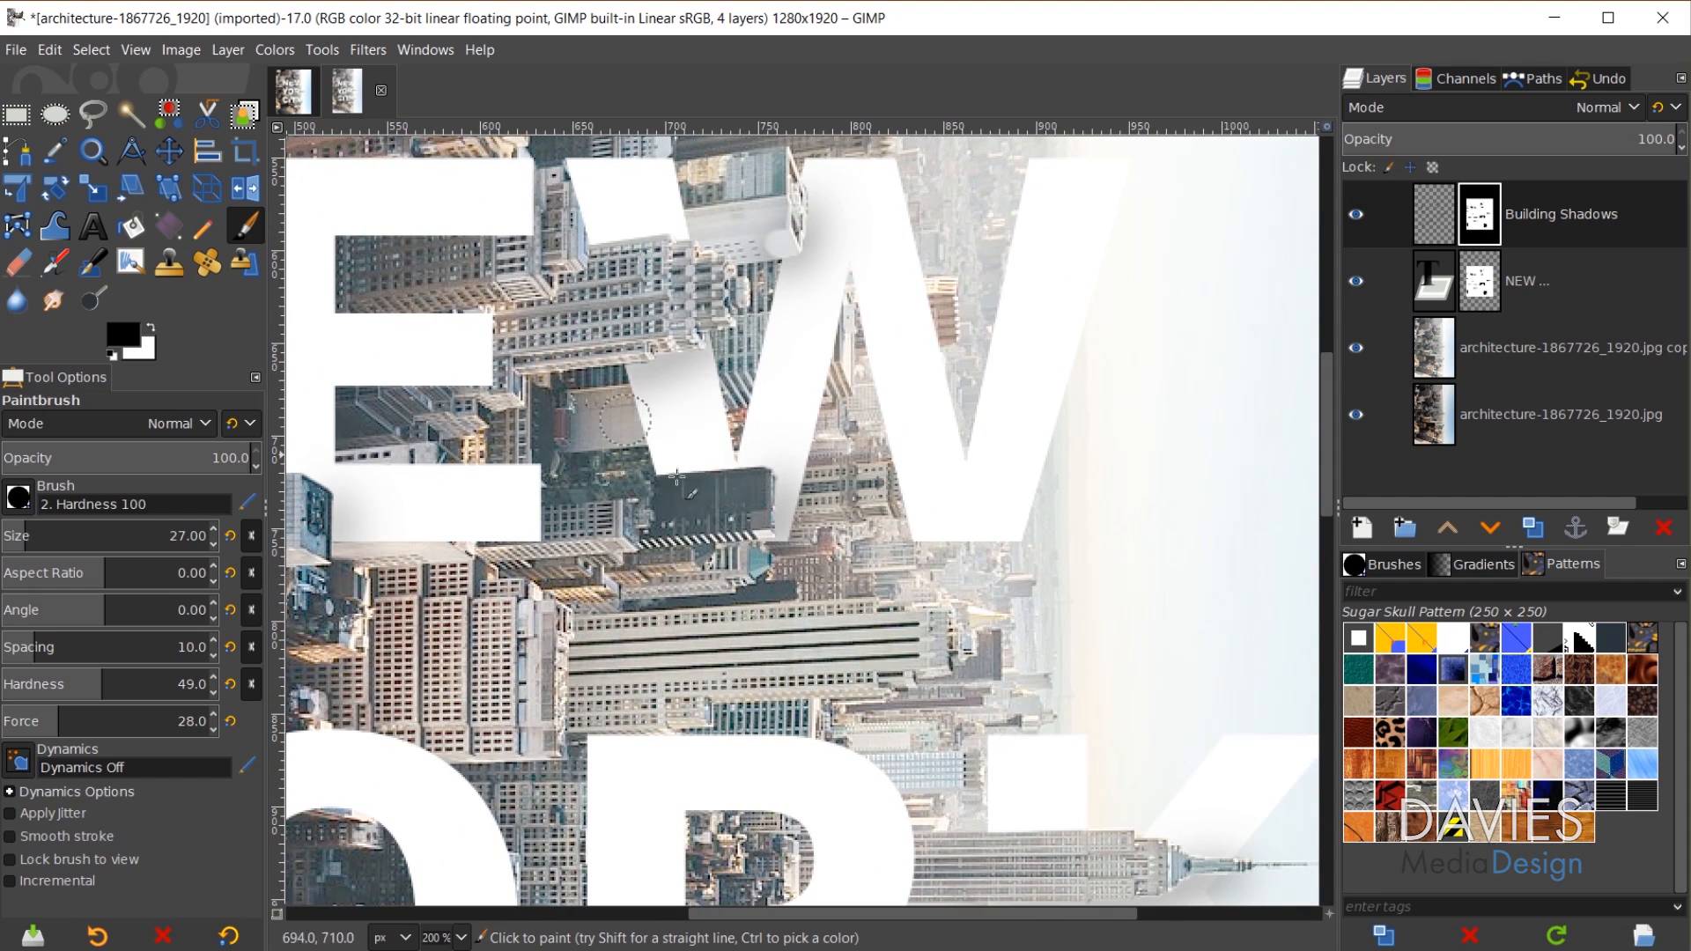
pyautogui.scroll(-3, 982, 726)
pyautogui.scroll(3, 753, 802)
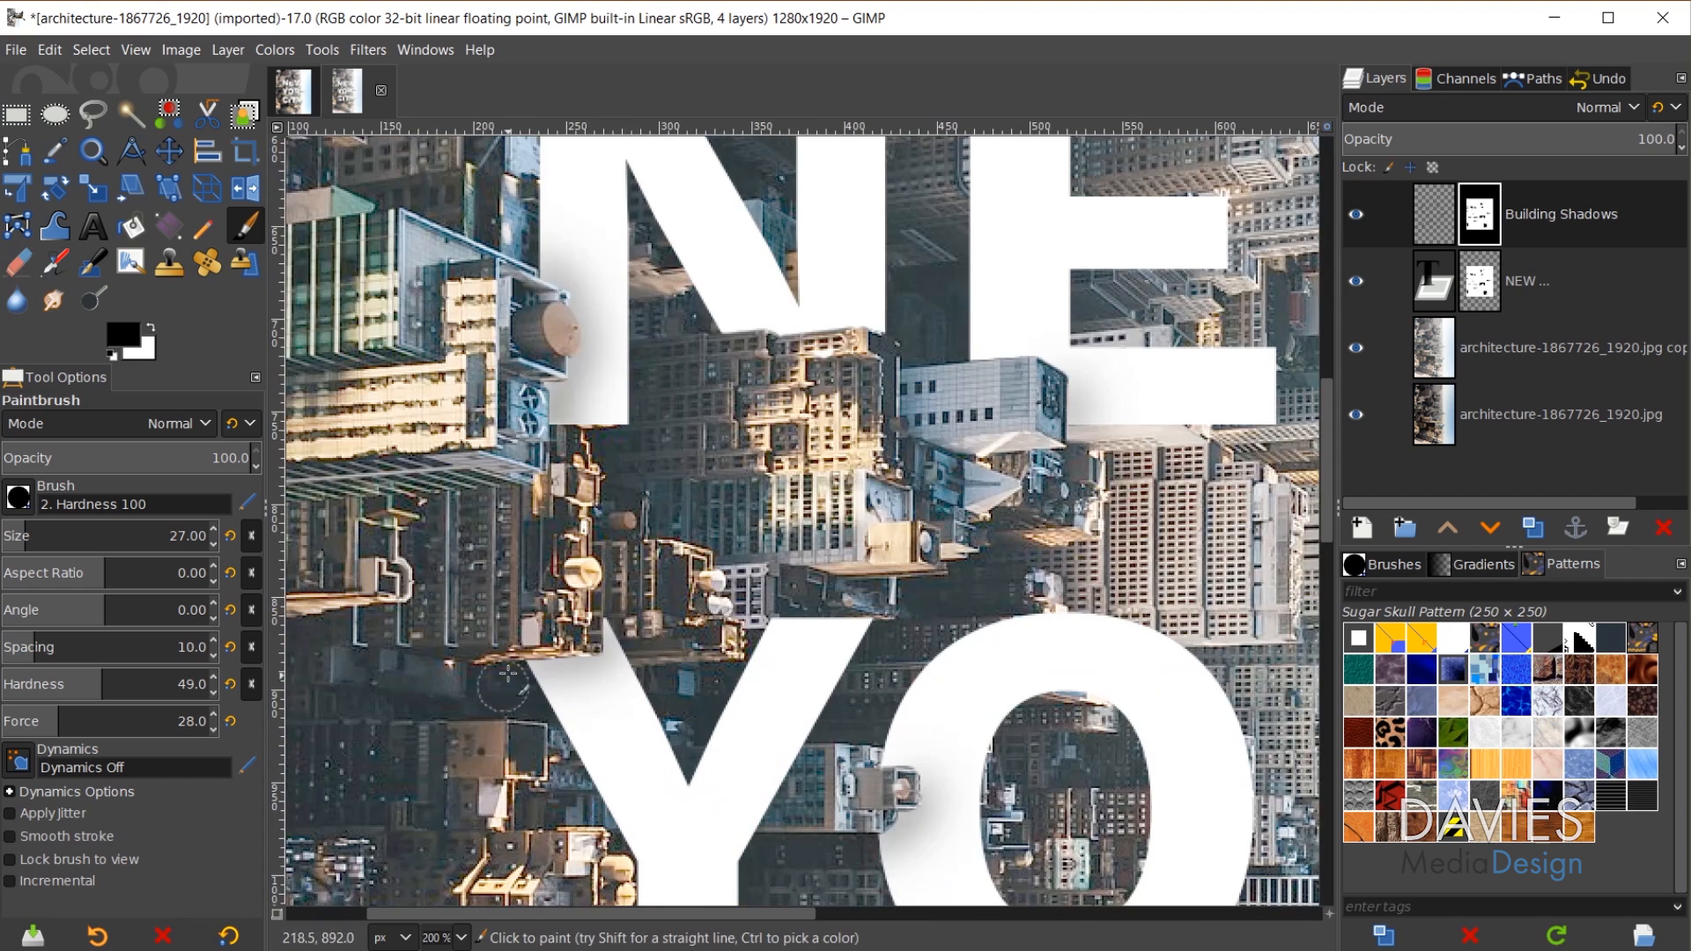
pyautogui.moveTo(641, 592); pyautogui.dragTo(615, 432)
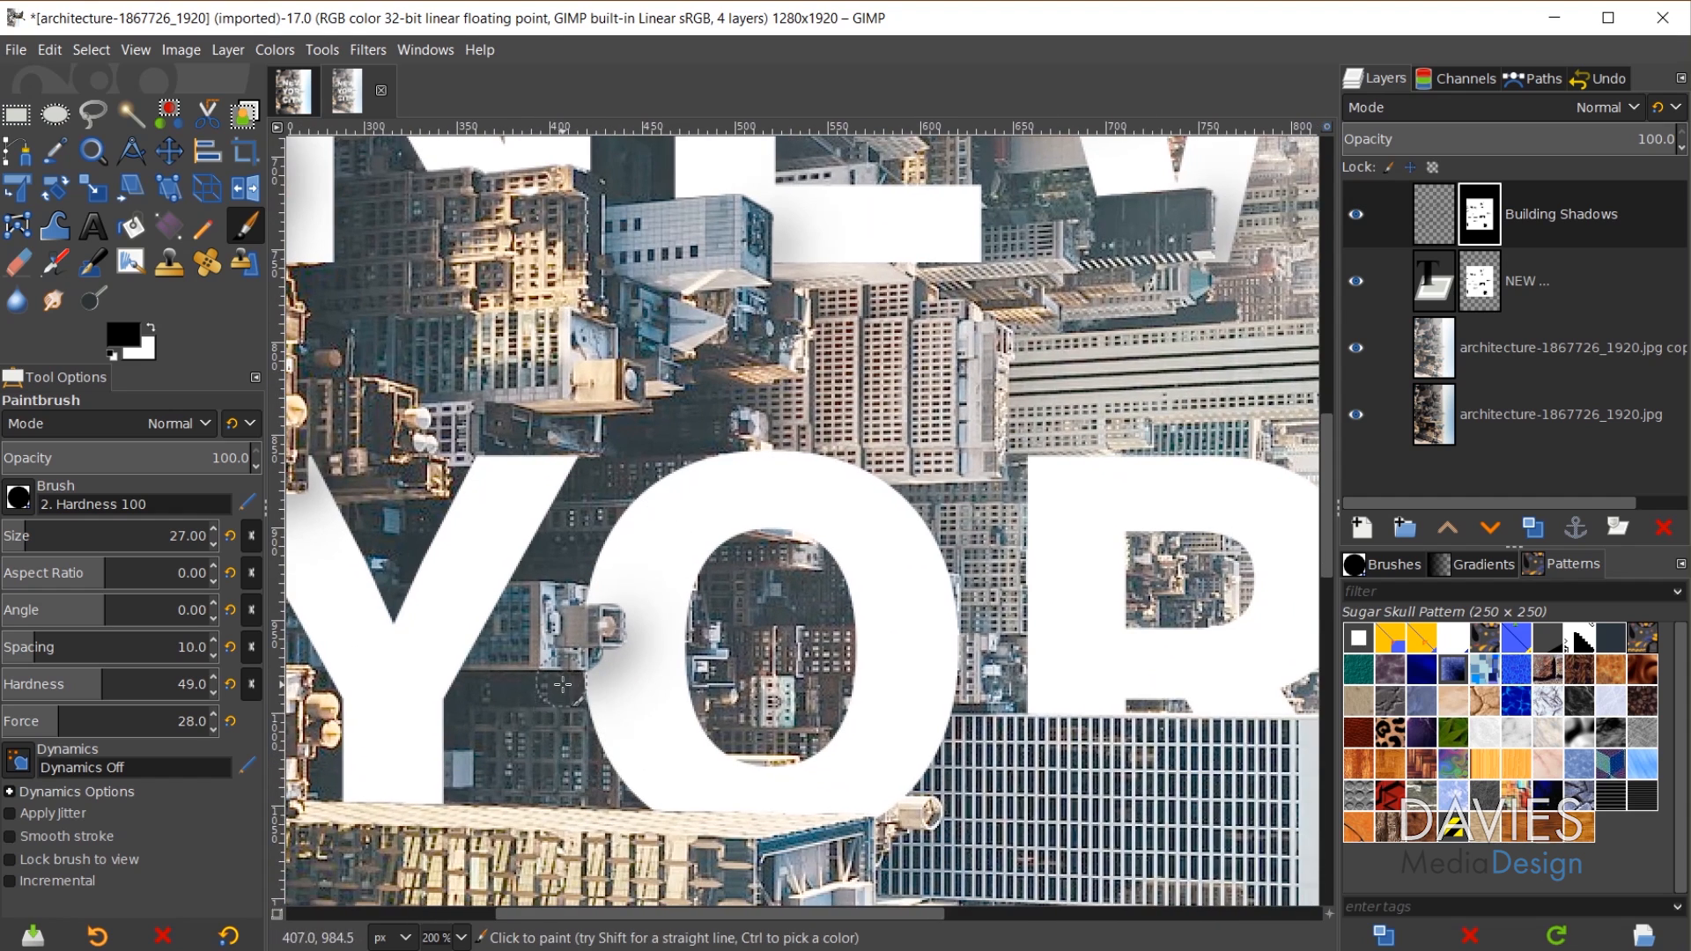
pyautogui.moveTo(1226, 793); pyautogui.dragTo(784, 708)
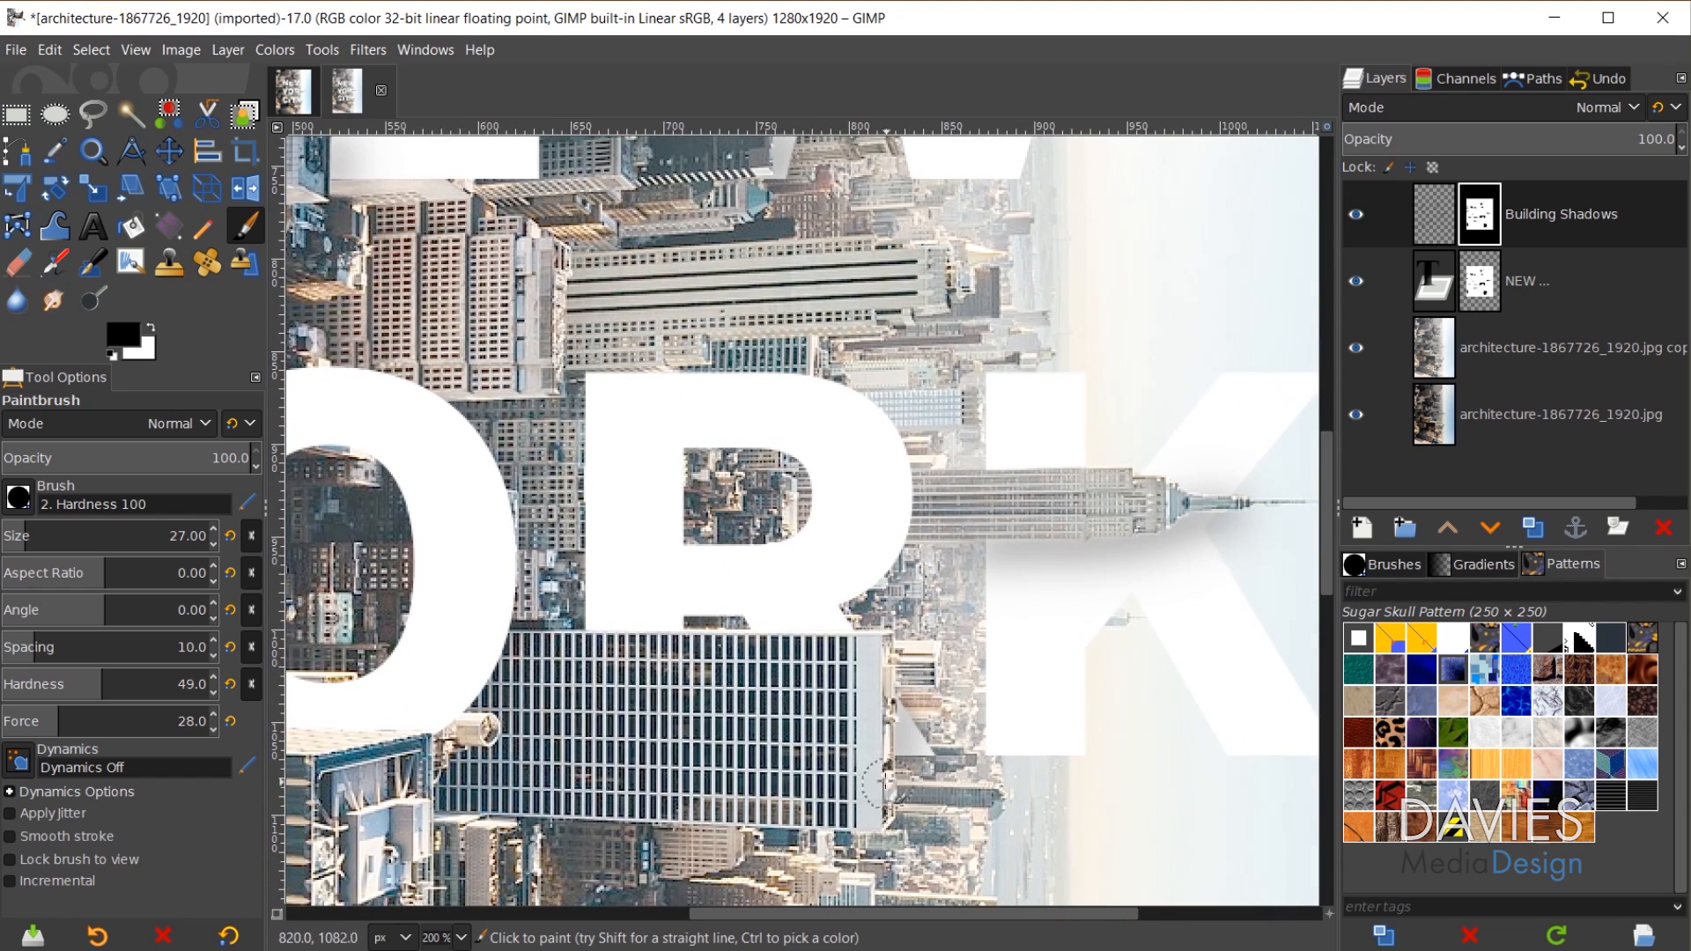
pyautogui.moveTo(969, 738); pyautogui.dragTo(588, 736)
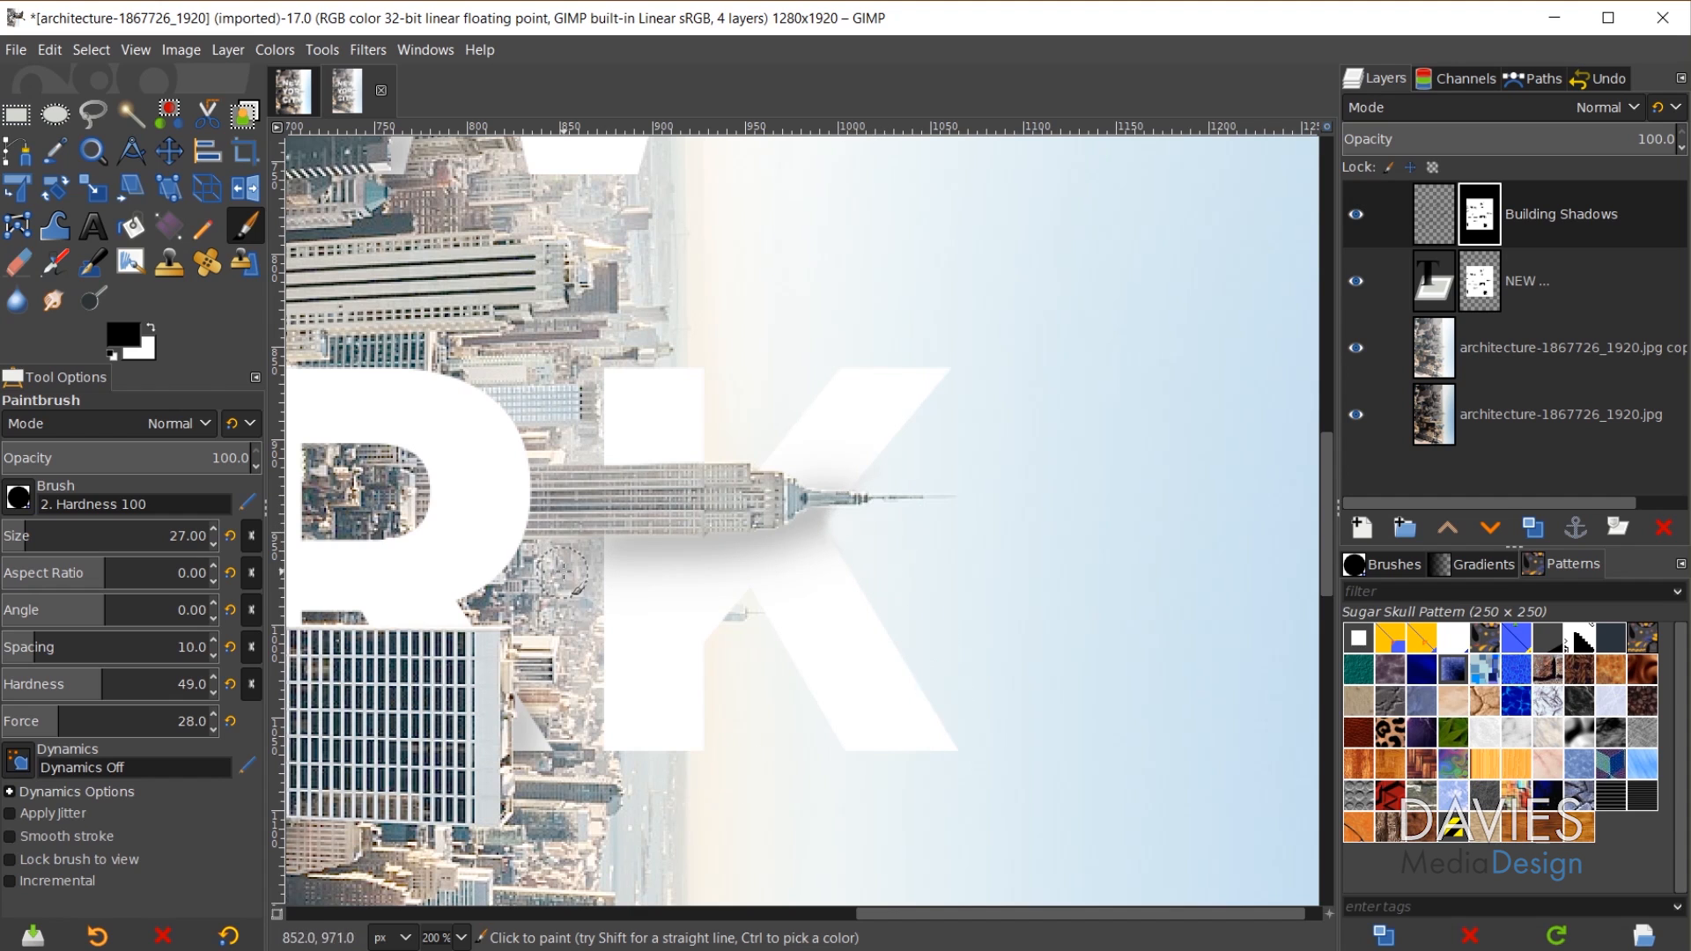
pyautogui.press('1')
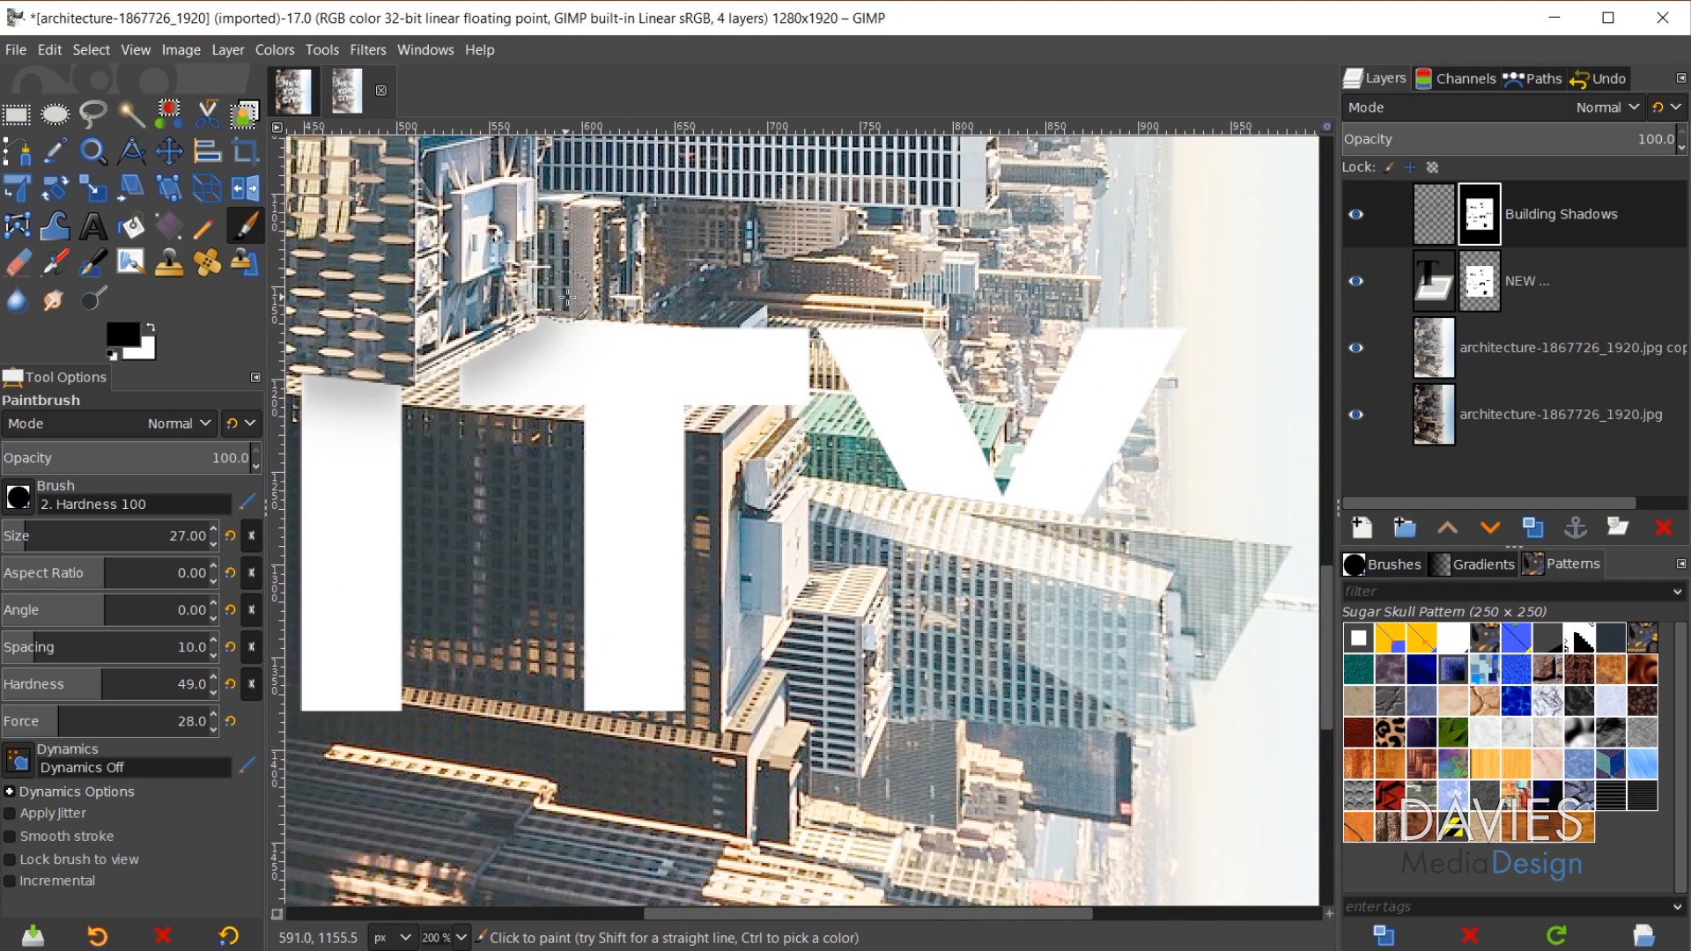
pyautogui.scroll(-2, 488, 555)
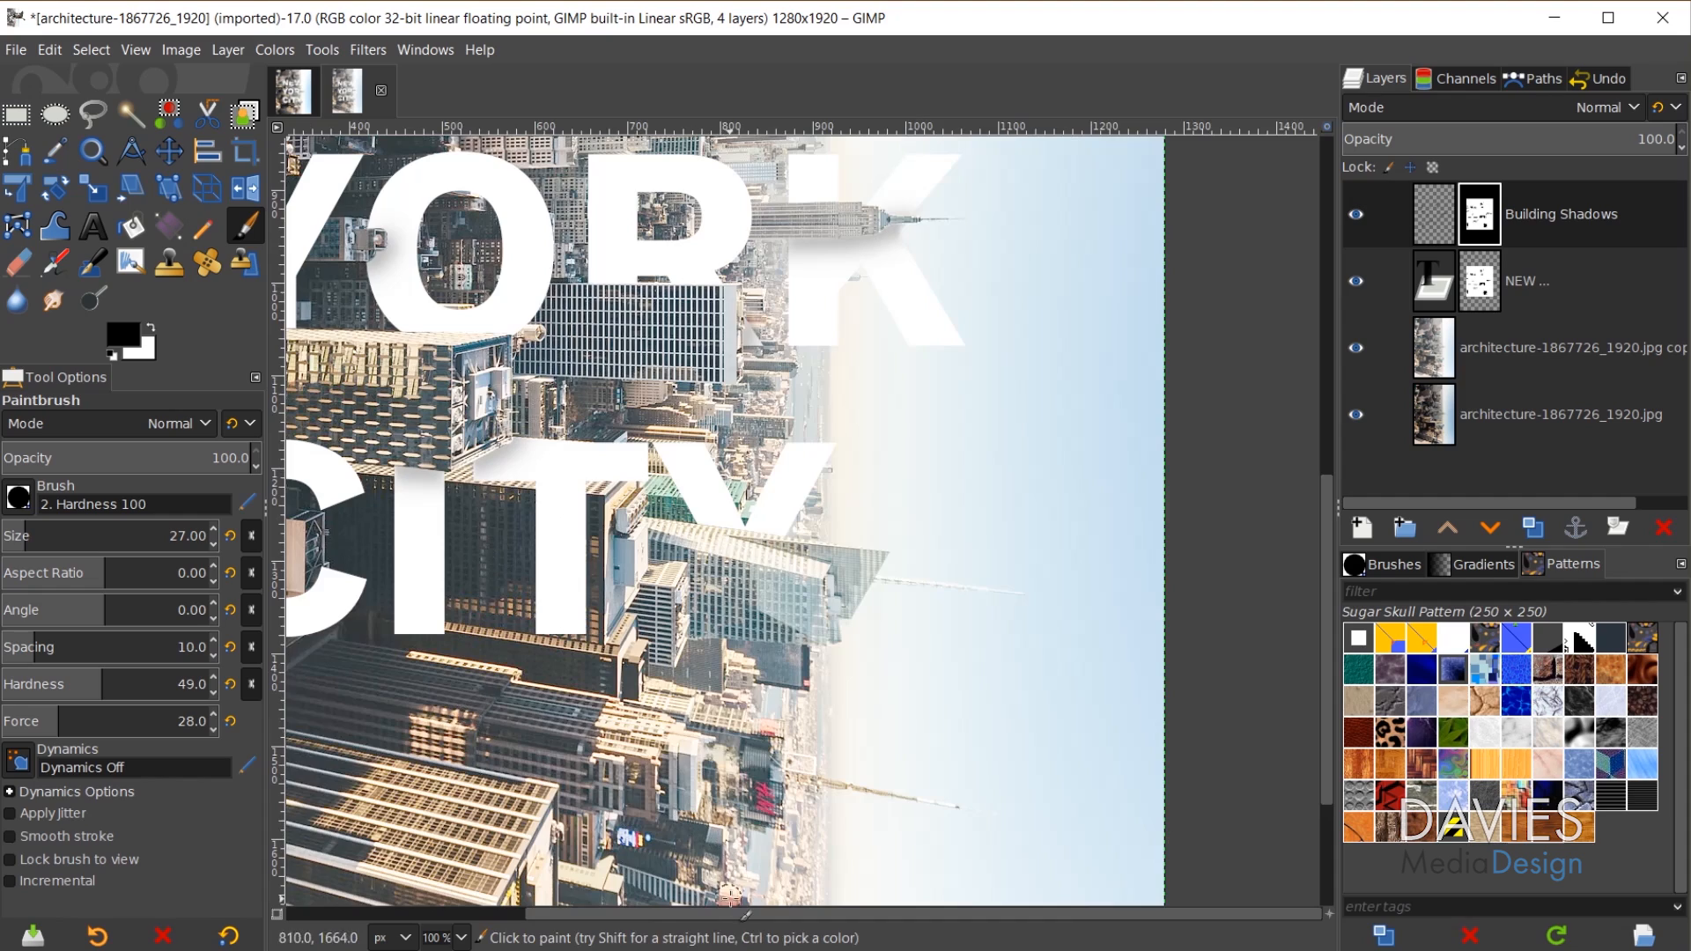
pyautogui.scroll(-2, 881, 793)
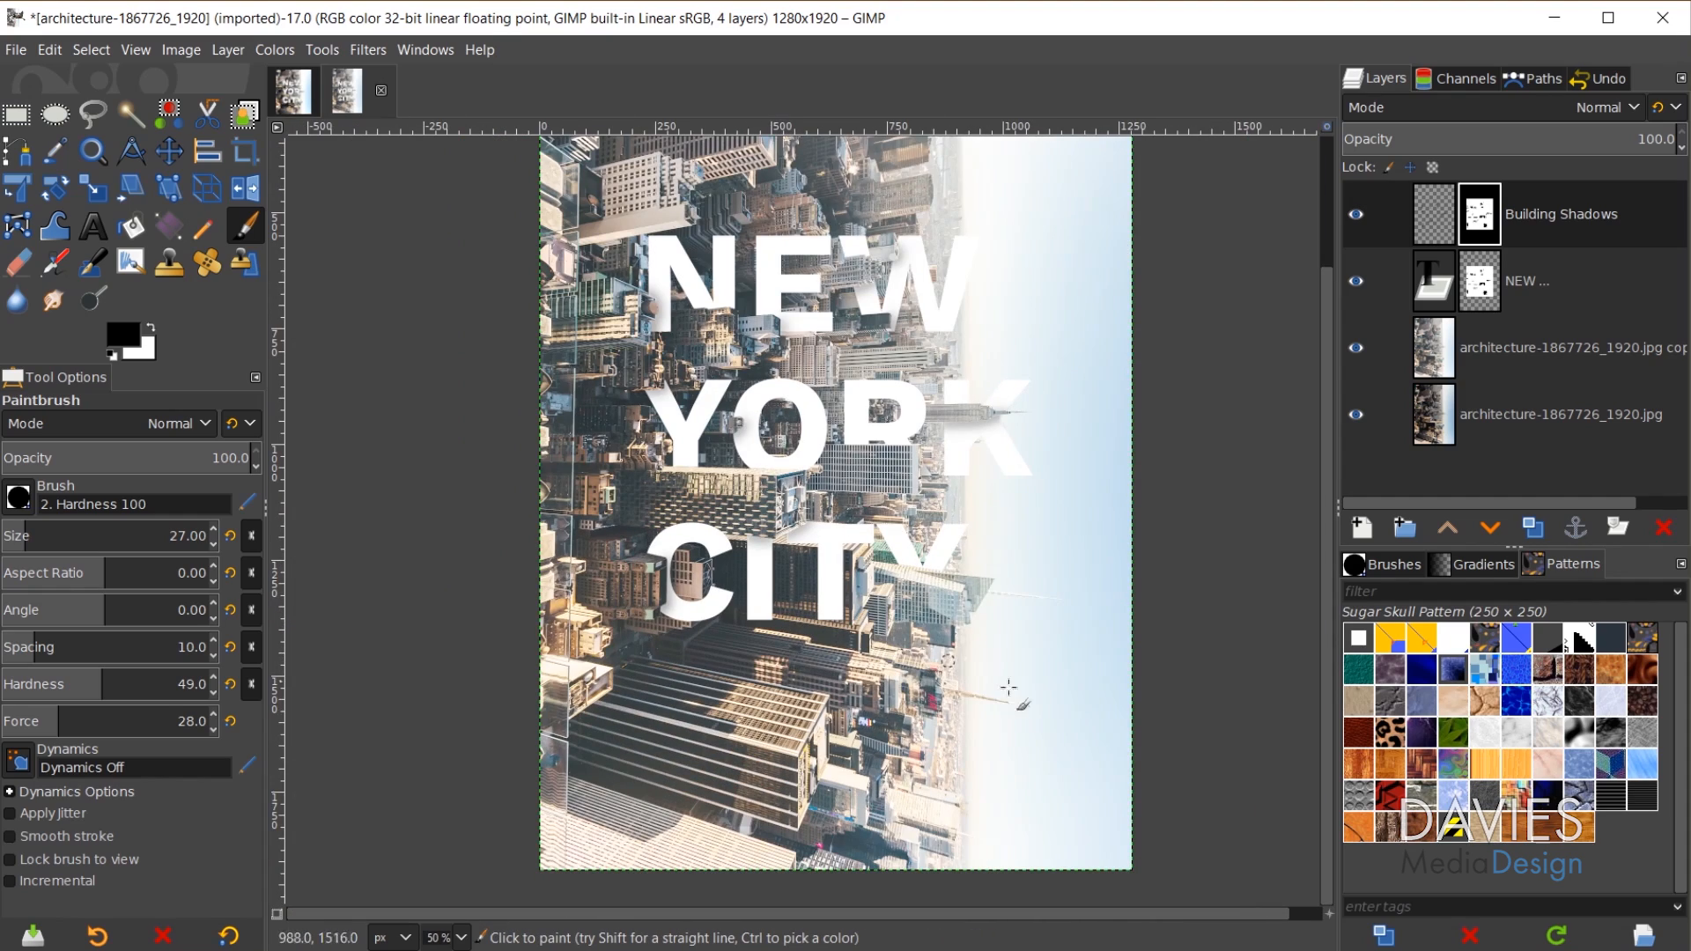
pyautogui.scroll(2, 1011, 736)
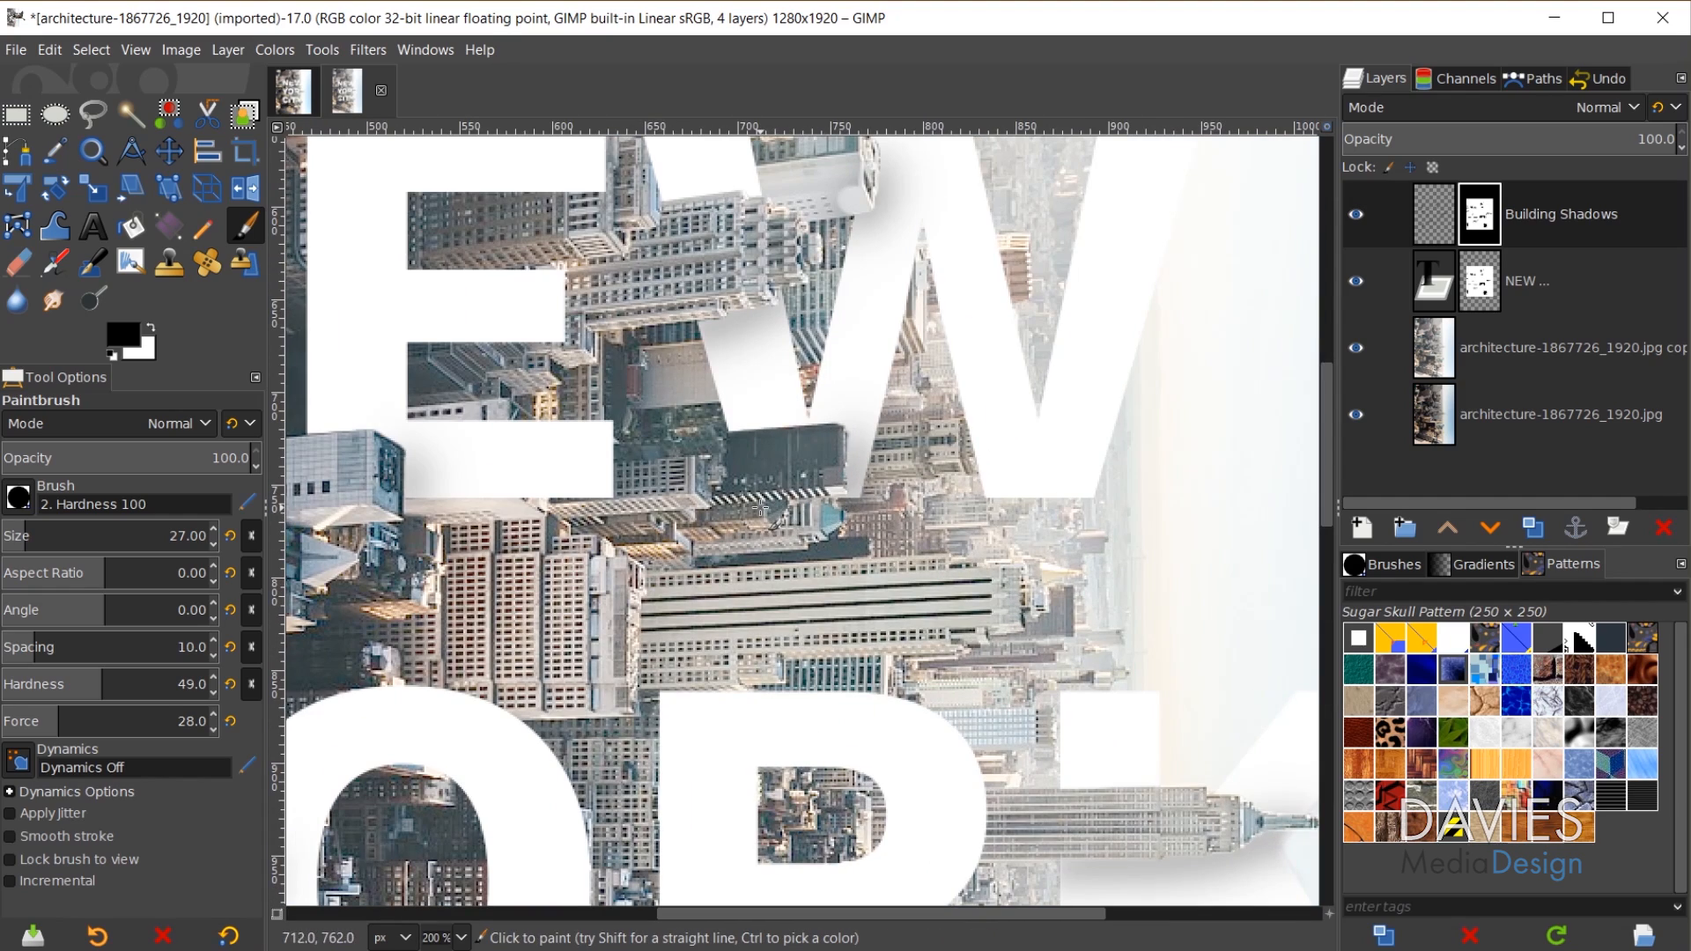
pyautogui.scroll(-4, 884, 511)
pyautogui.scroll(-1, 871, 659)
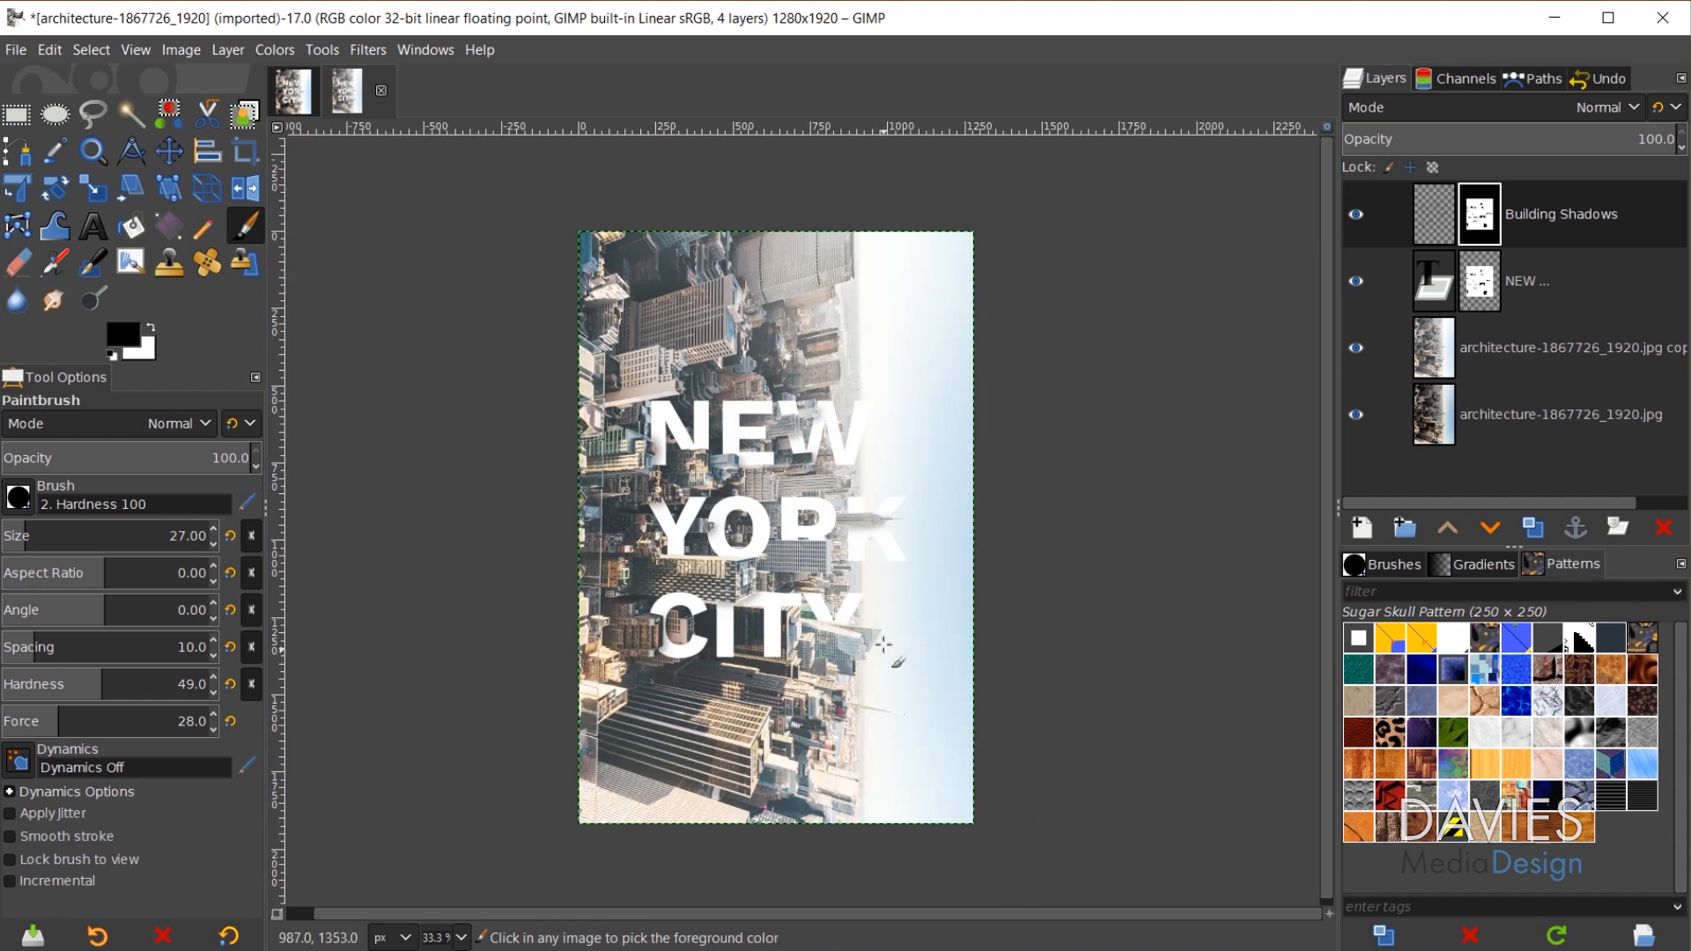
pyautogui.scroll(1, 891, 634)
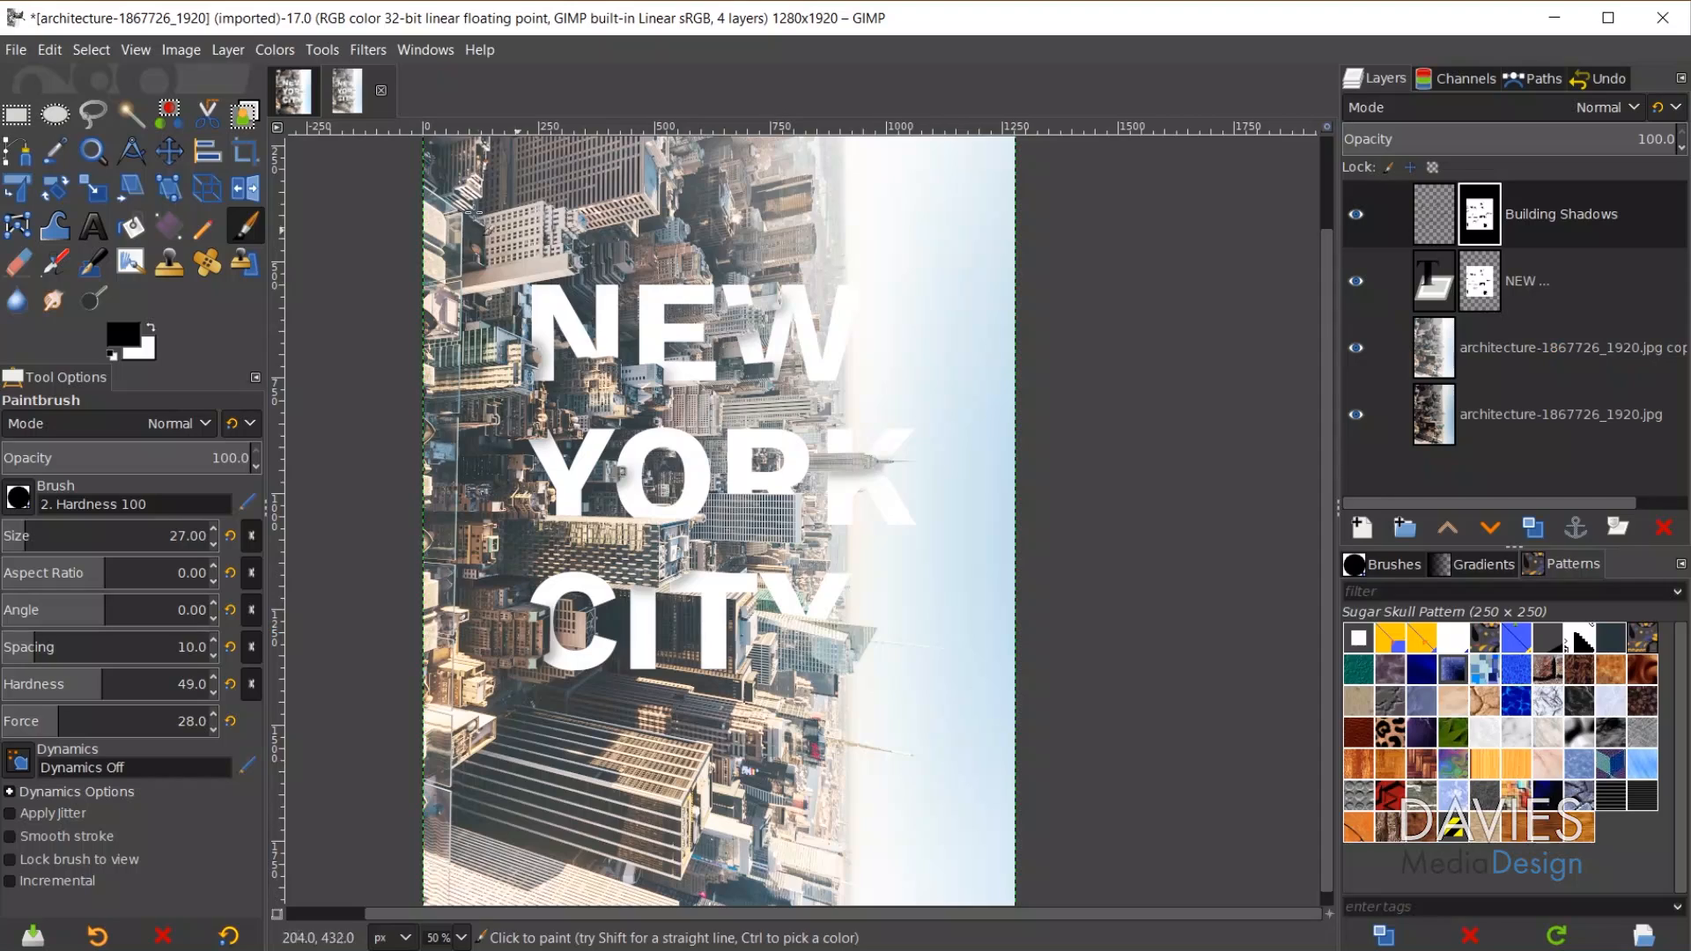
# - Set the Crop tool to a fixed aspect ratio of 4:5
pyautogui.click(245, 153)
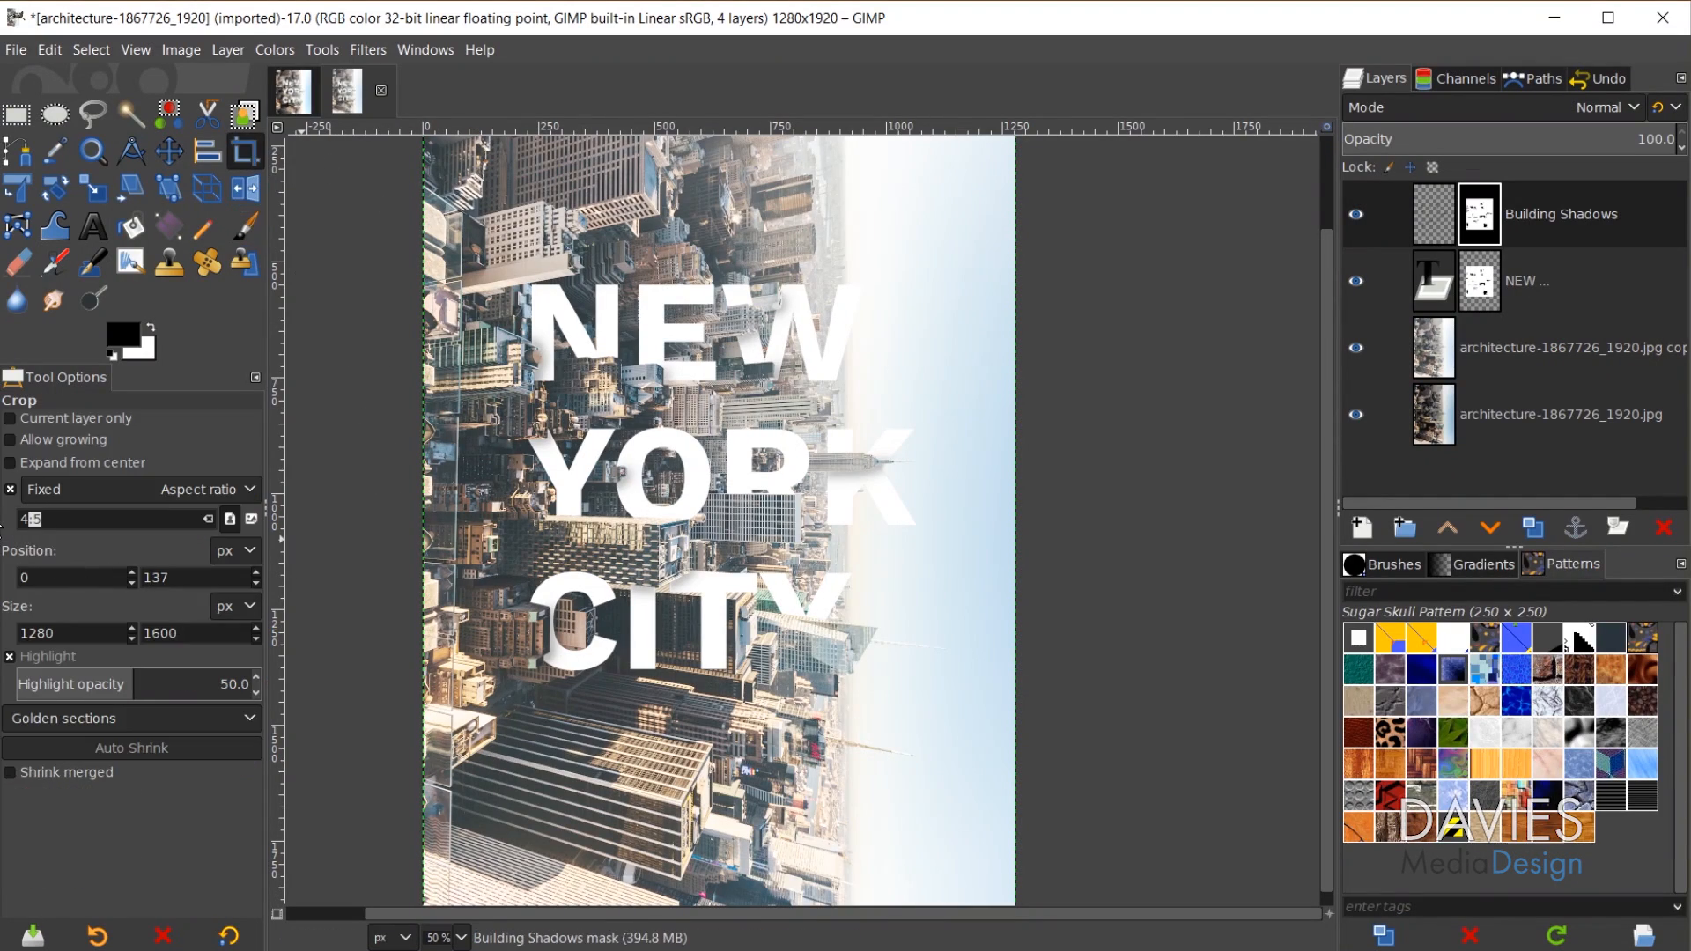
pyautogui.write(':')
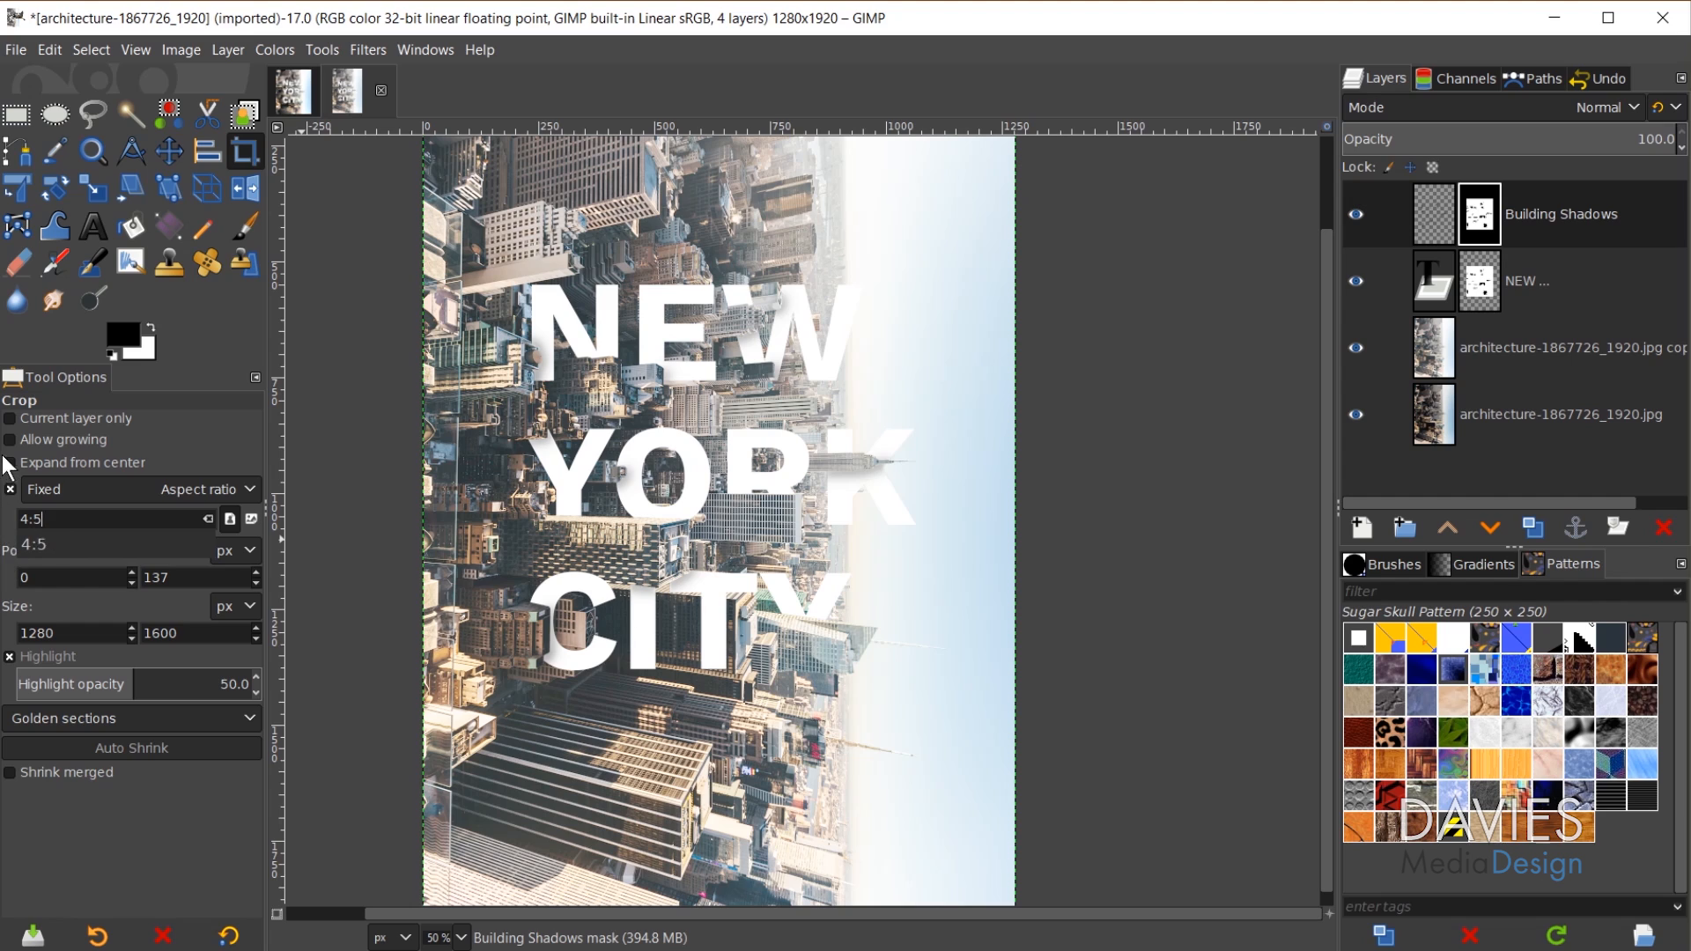
pyautogui.press('Return')
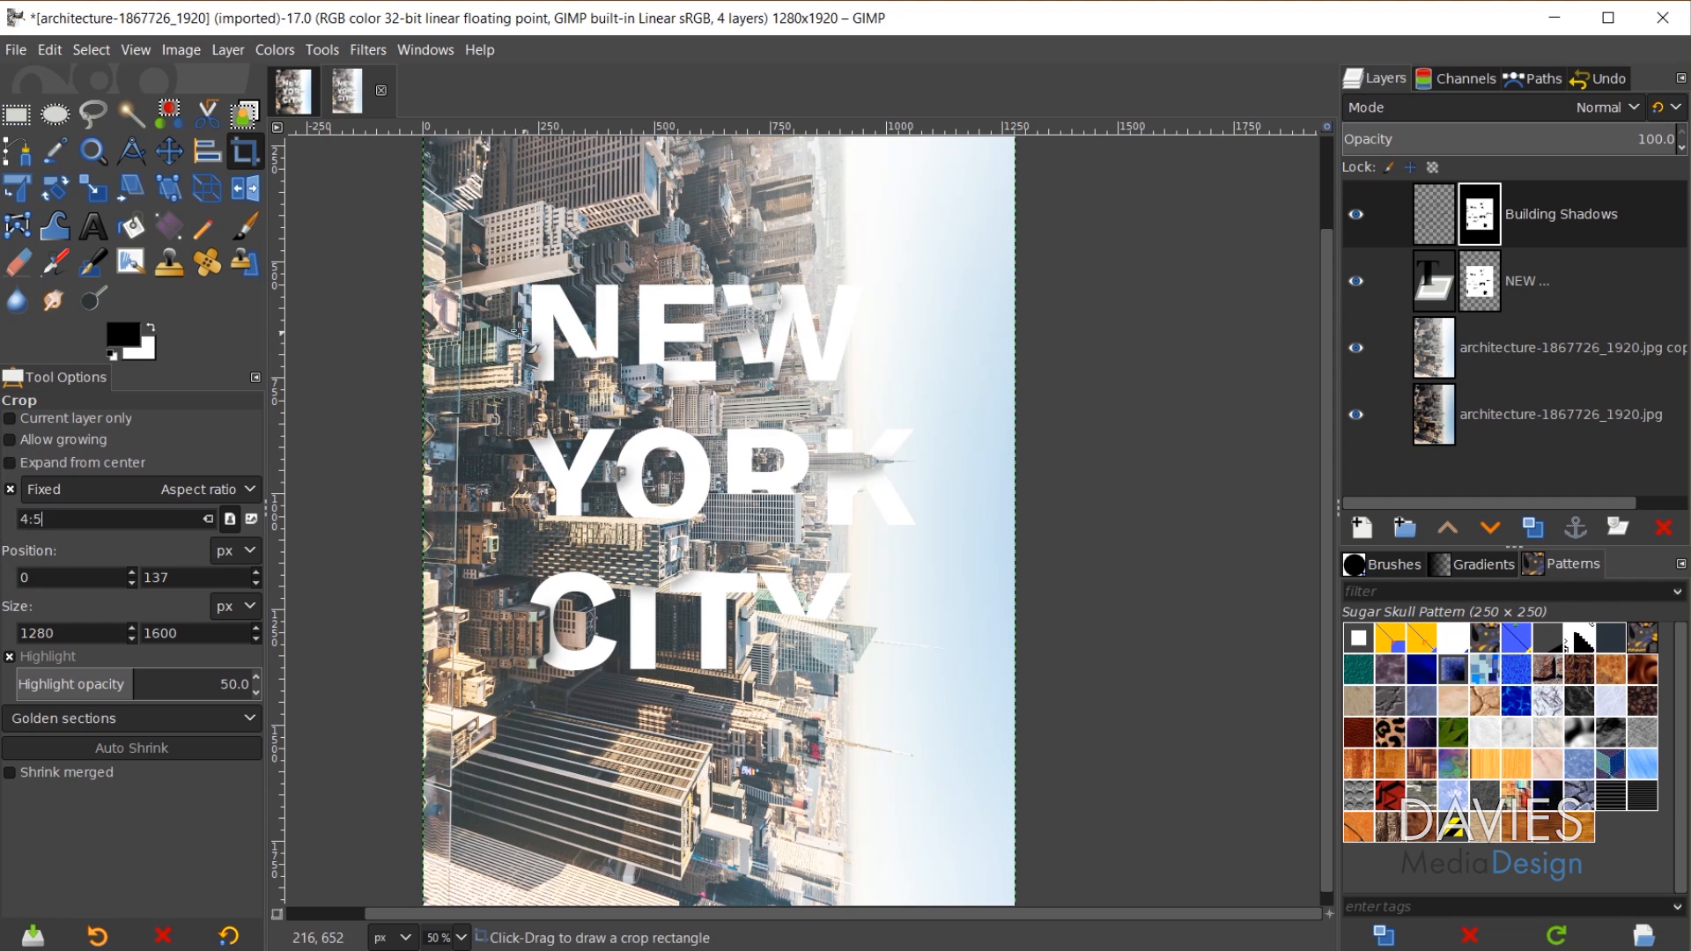
# - Crop the image to 1280 x 1600 px around the lettering, starting at position 0, 159
pyautogui.press('-')
pyautogui.moveTo(513, 236); pyautogui.dragTo(916, 643)
pyautogui.moveTo(551, 254); pyautogui.dragTo(539, 237)
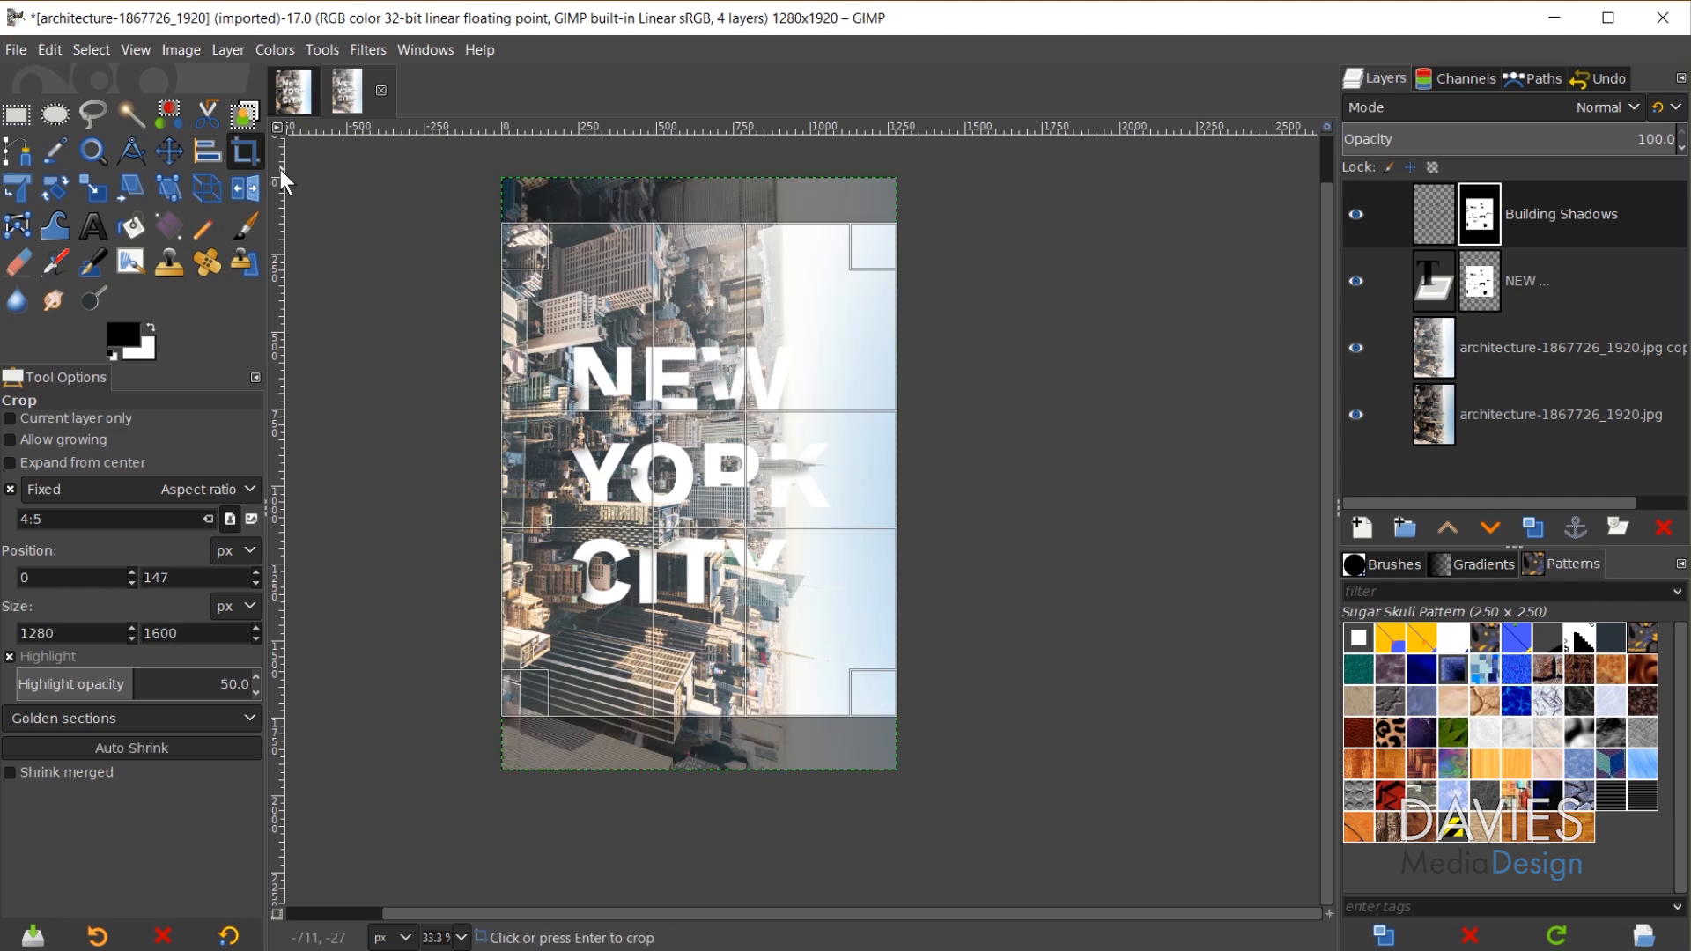
pyautogui.moveTo(705, 351); pyautogui.dragTo(704, 361)
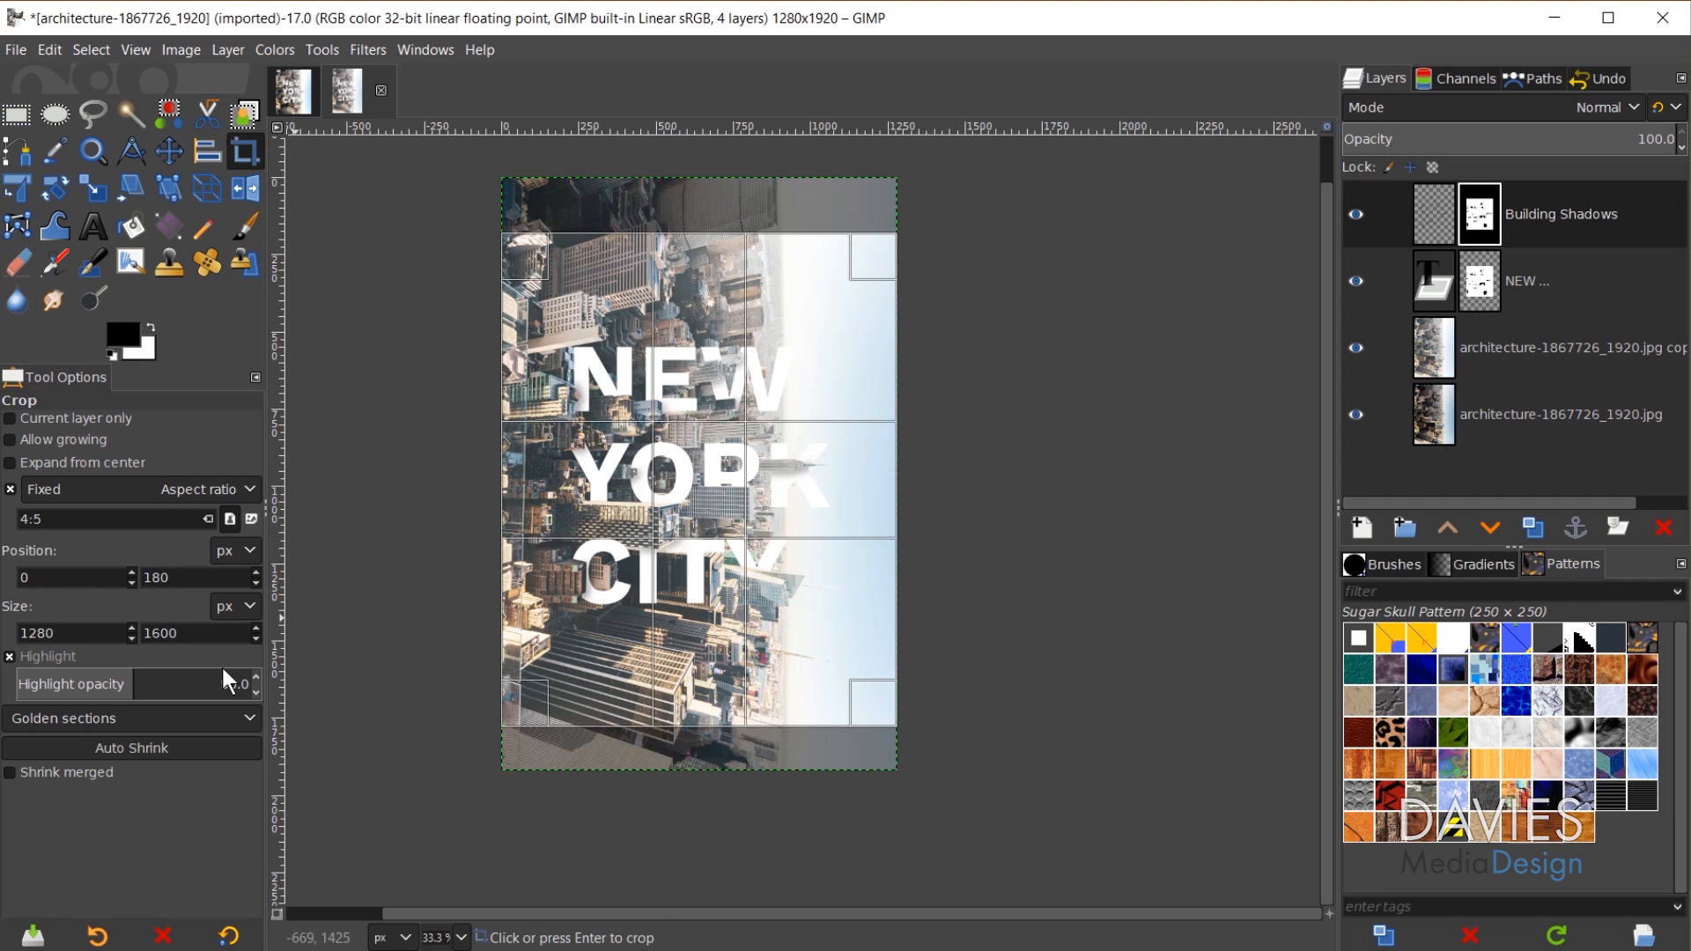
pyautogui.click(136, 717)
pyautogui.click(139, 715)
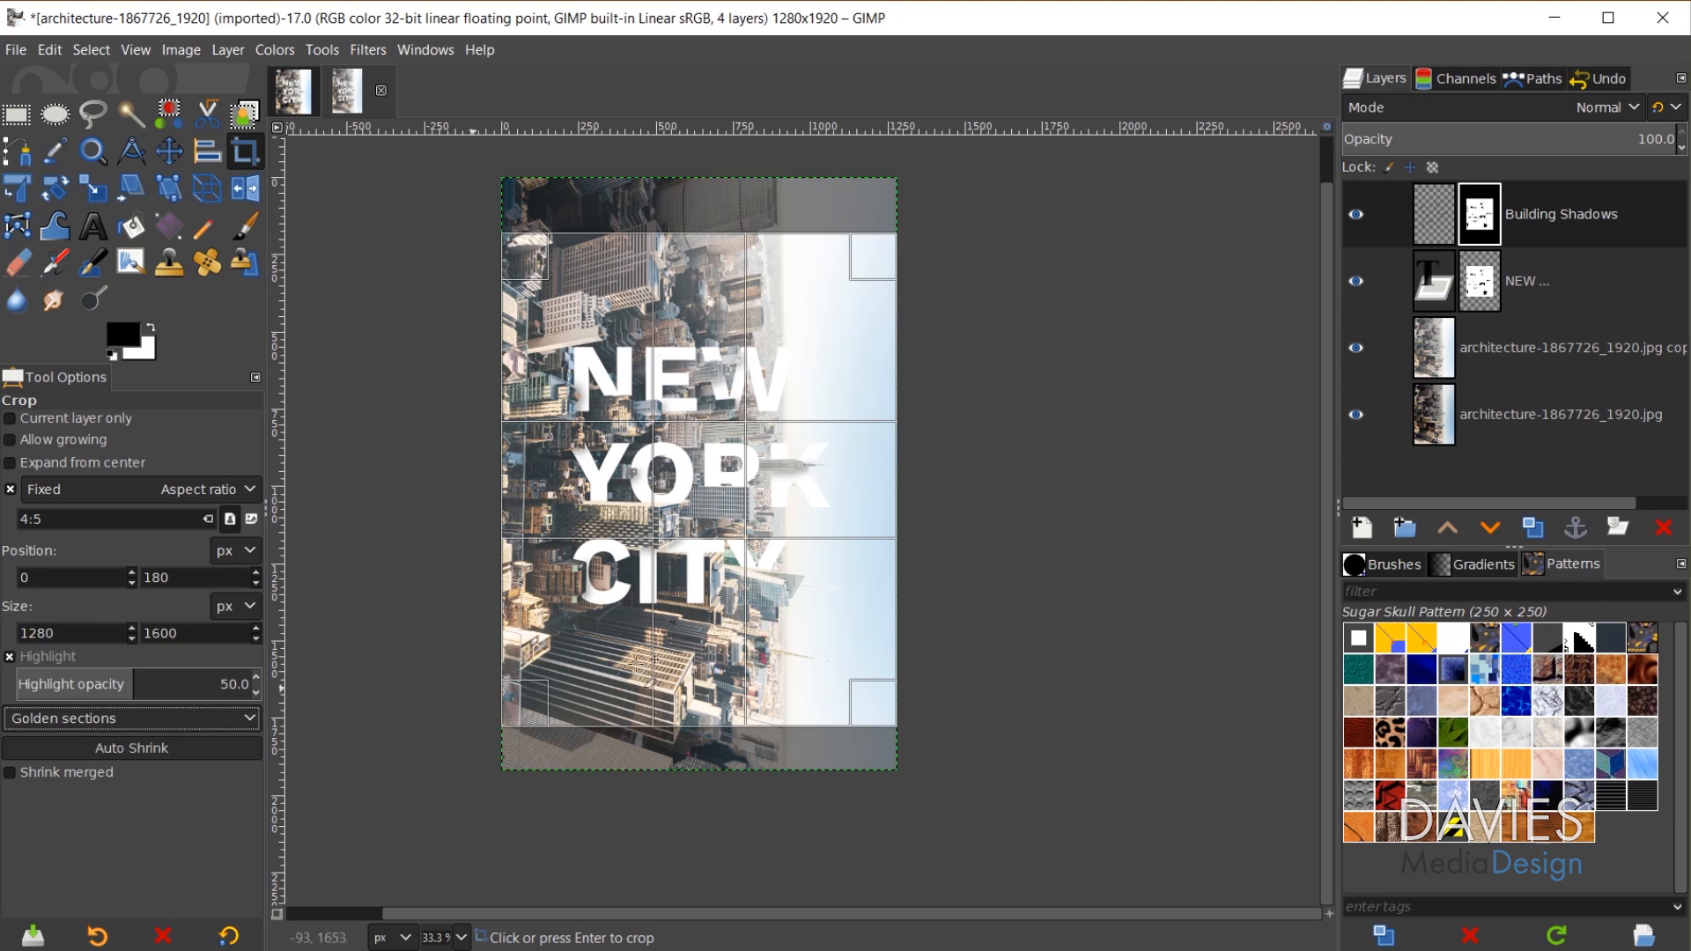
pyautogui.moveTo(709, 381); pyautogui.dragTo(725, 372)
pyautogui.press('Return')
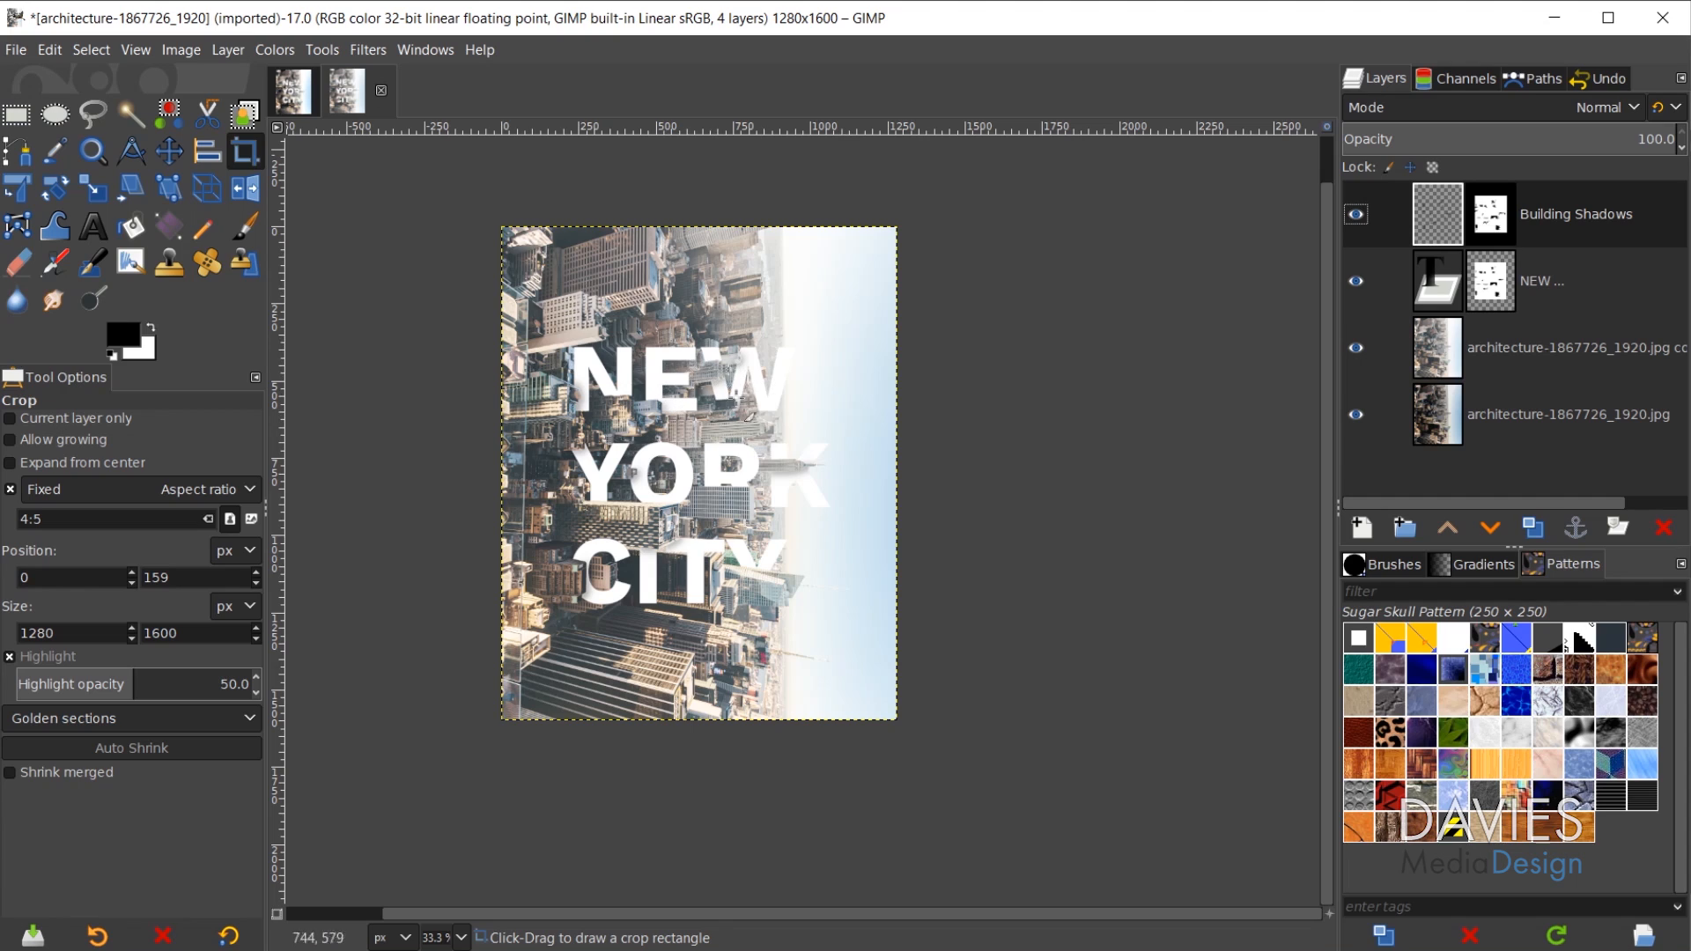
# - Start a Drop Shadow filter on the NEW YORK CITY text layer with linked X and Y offsets of 2.821
pyautogui.scroll(2, 738, 402)
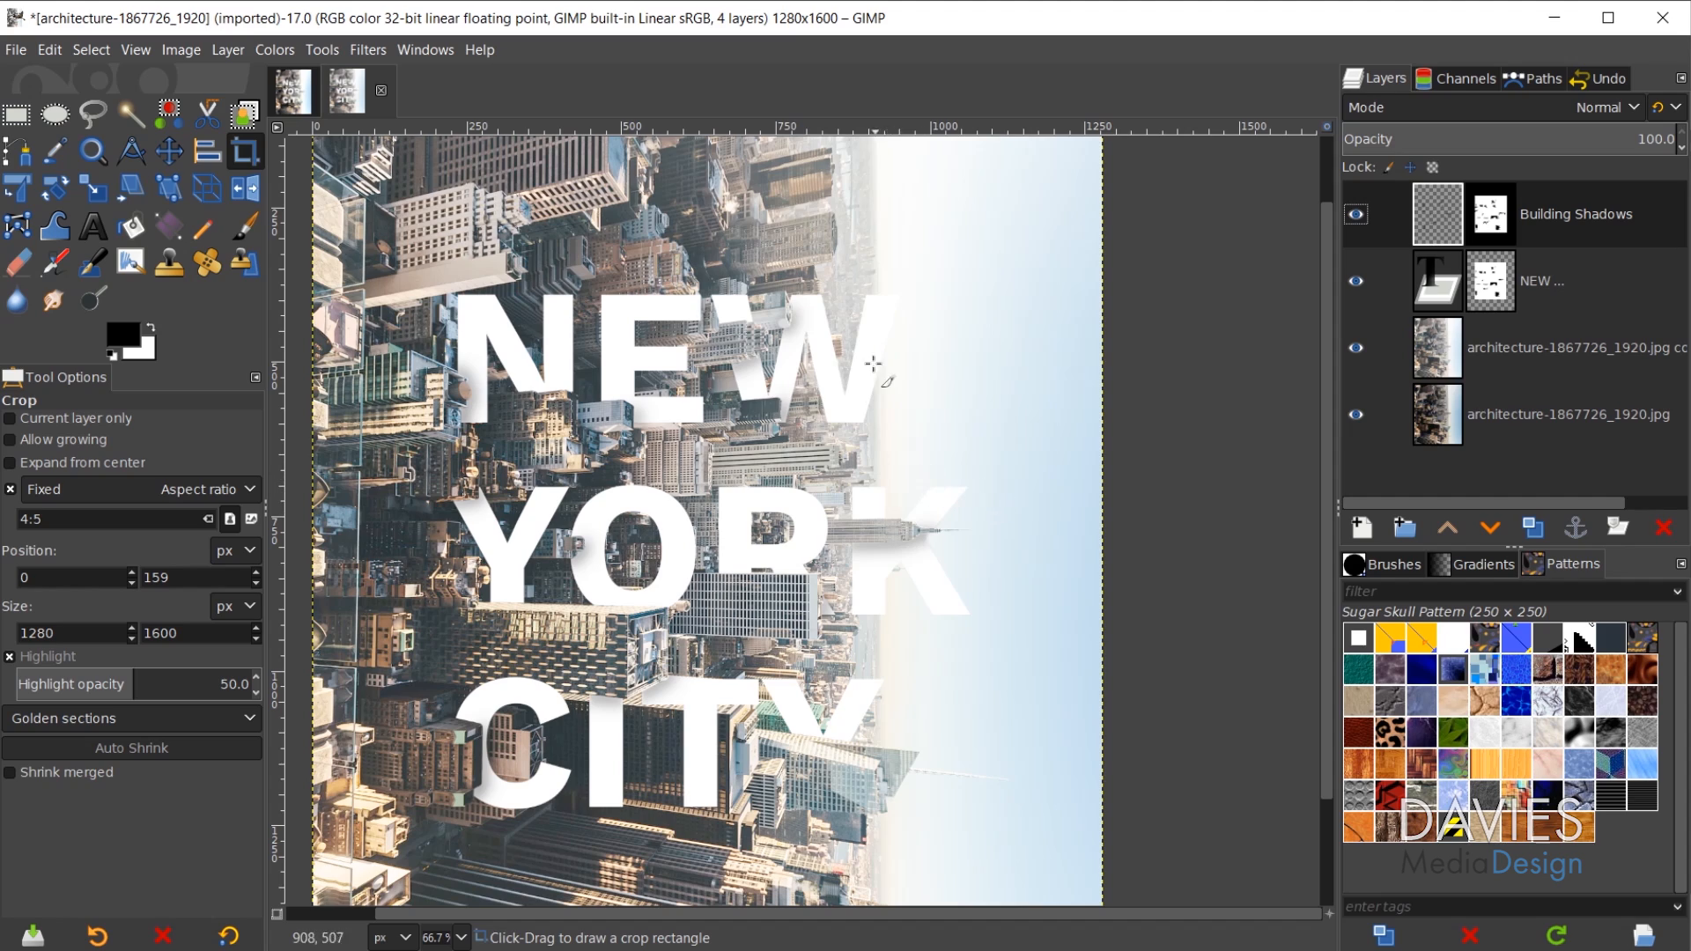
pyautogui.click(1440, 286)
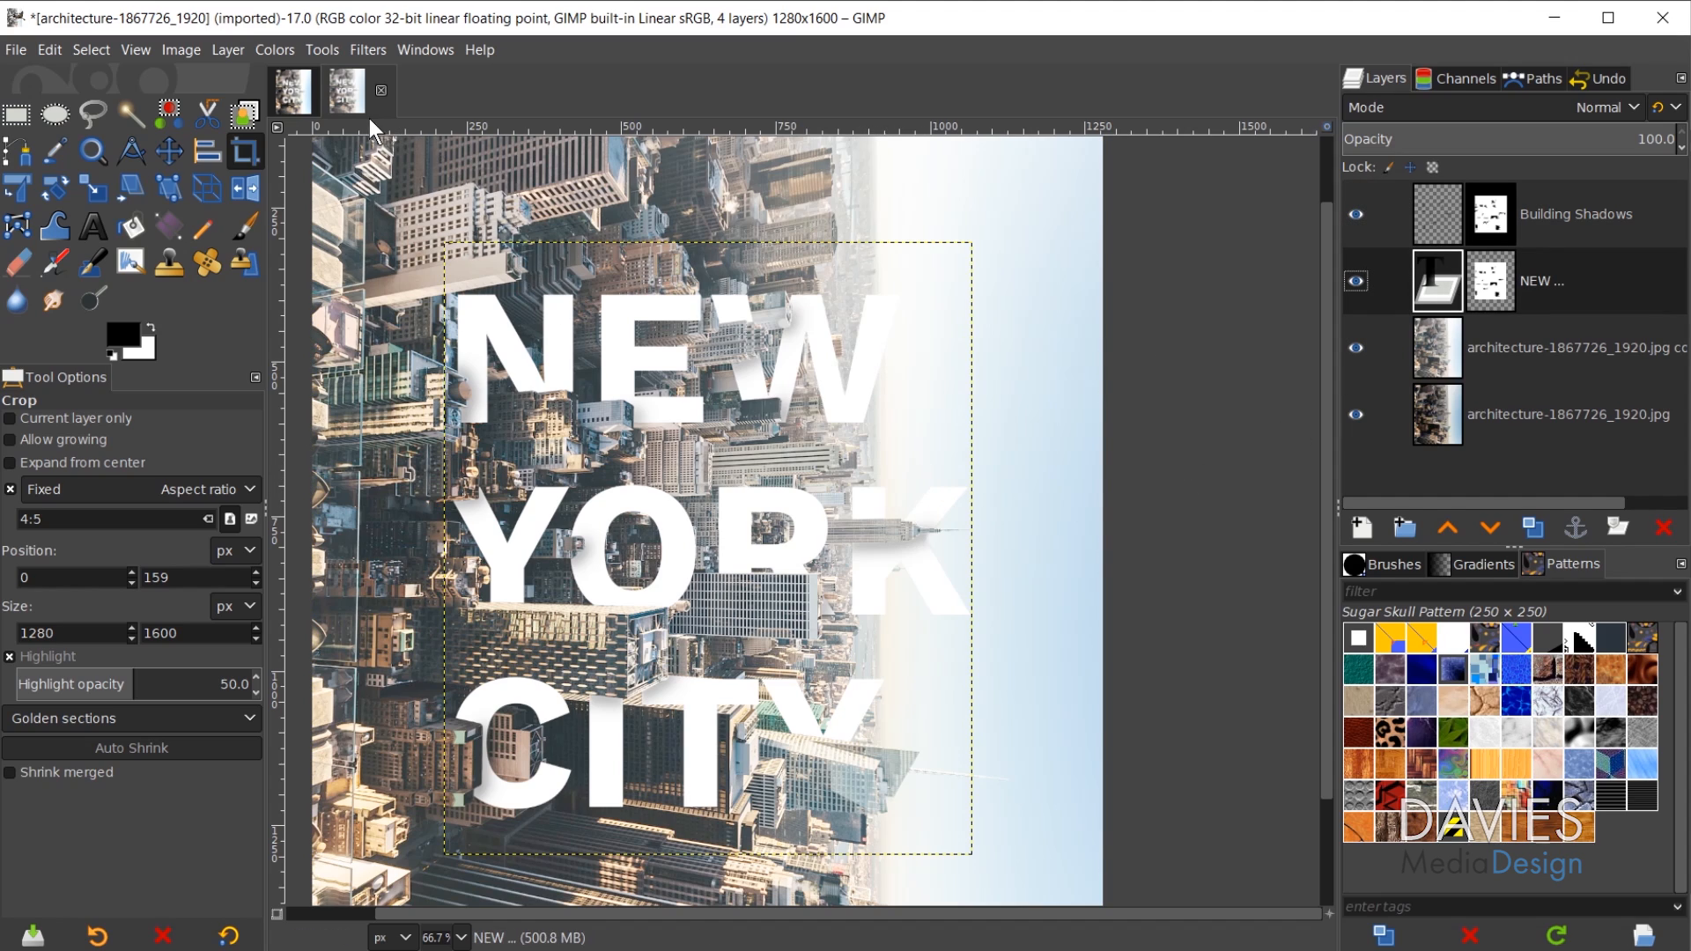
pyautogui.click(370, 50)
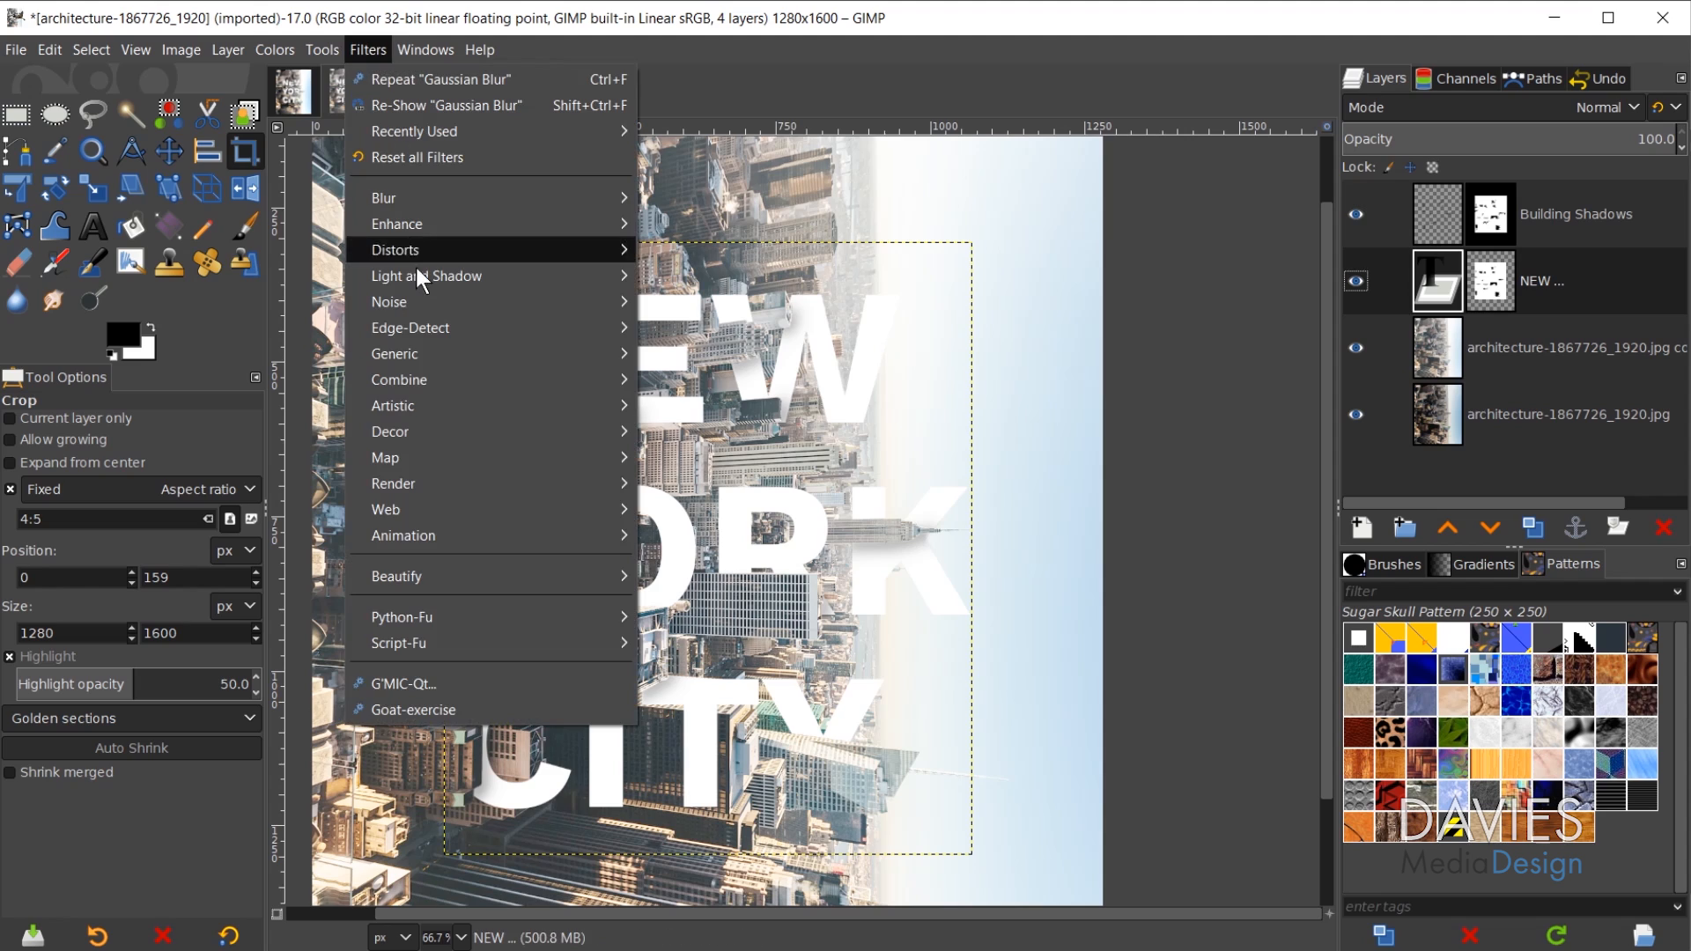
pyautogui.moveTo(421, 273)
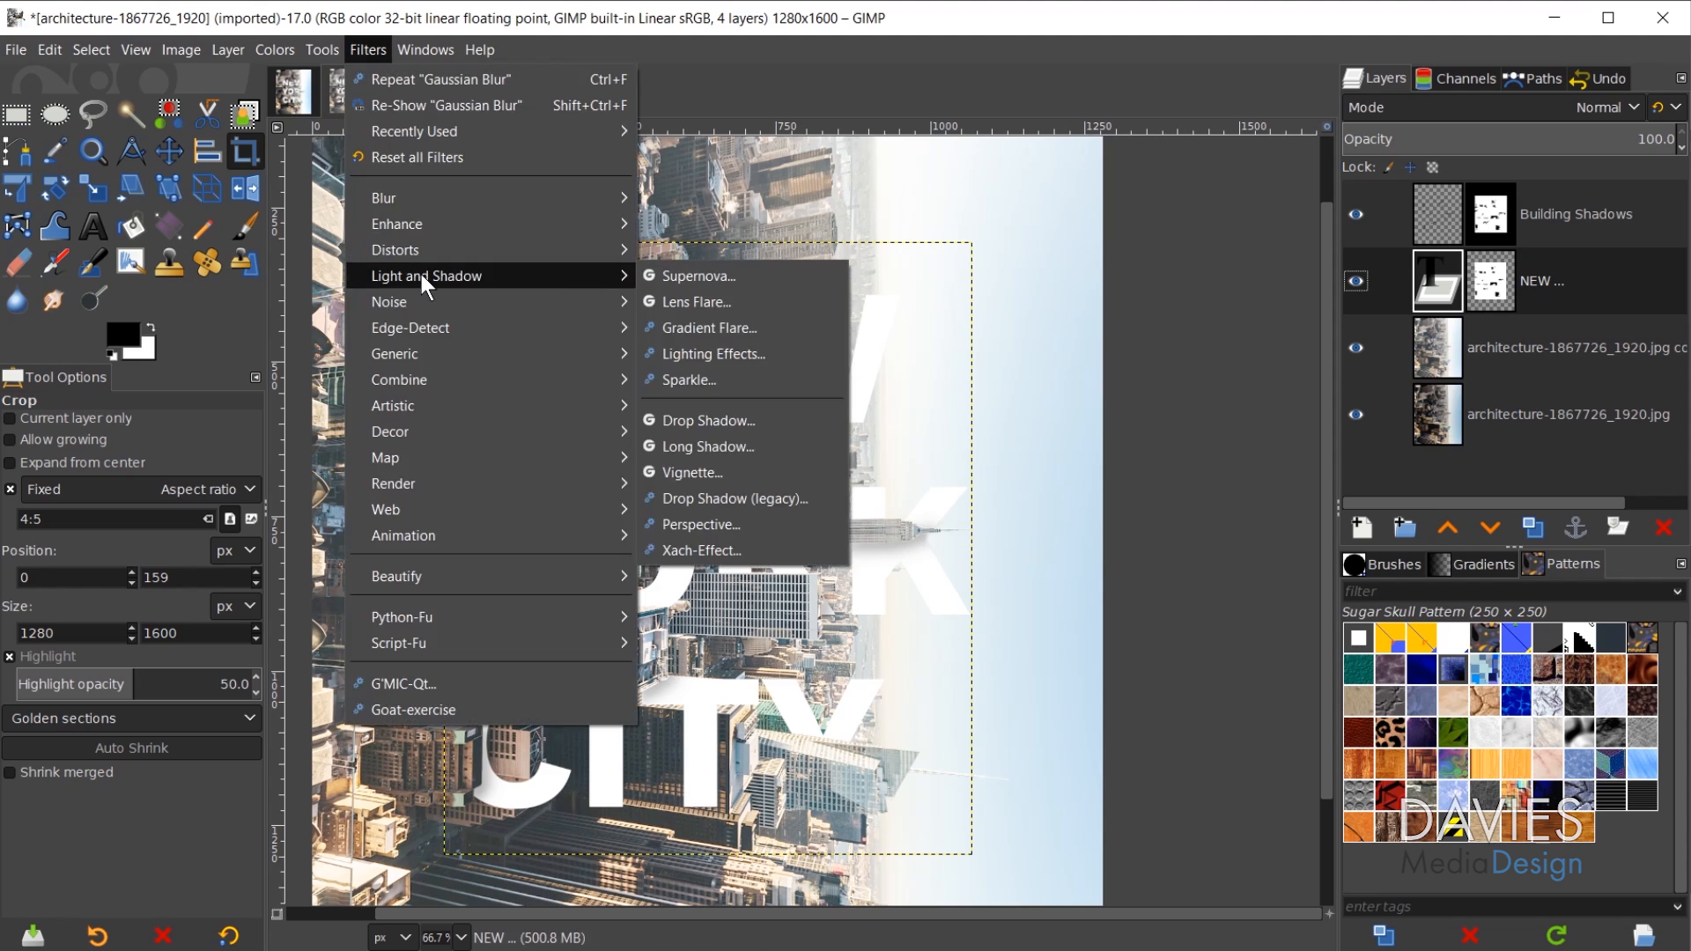
pyautogui.click(786, 420)
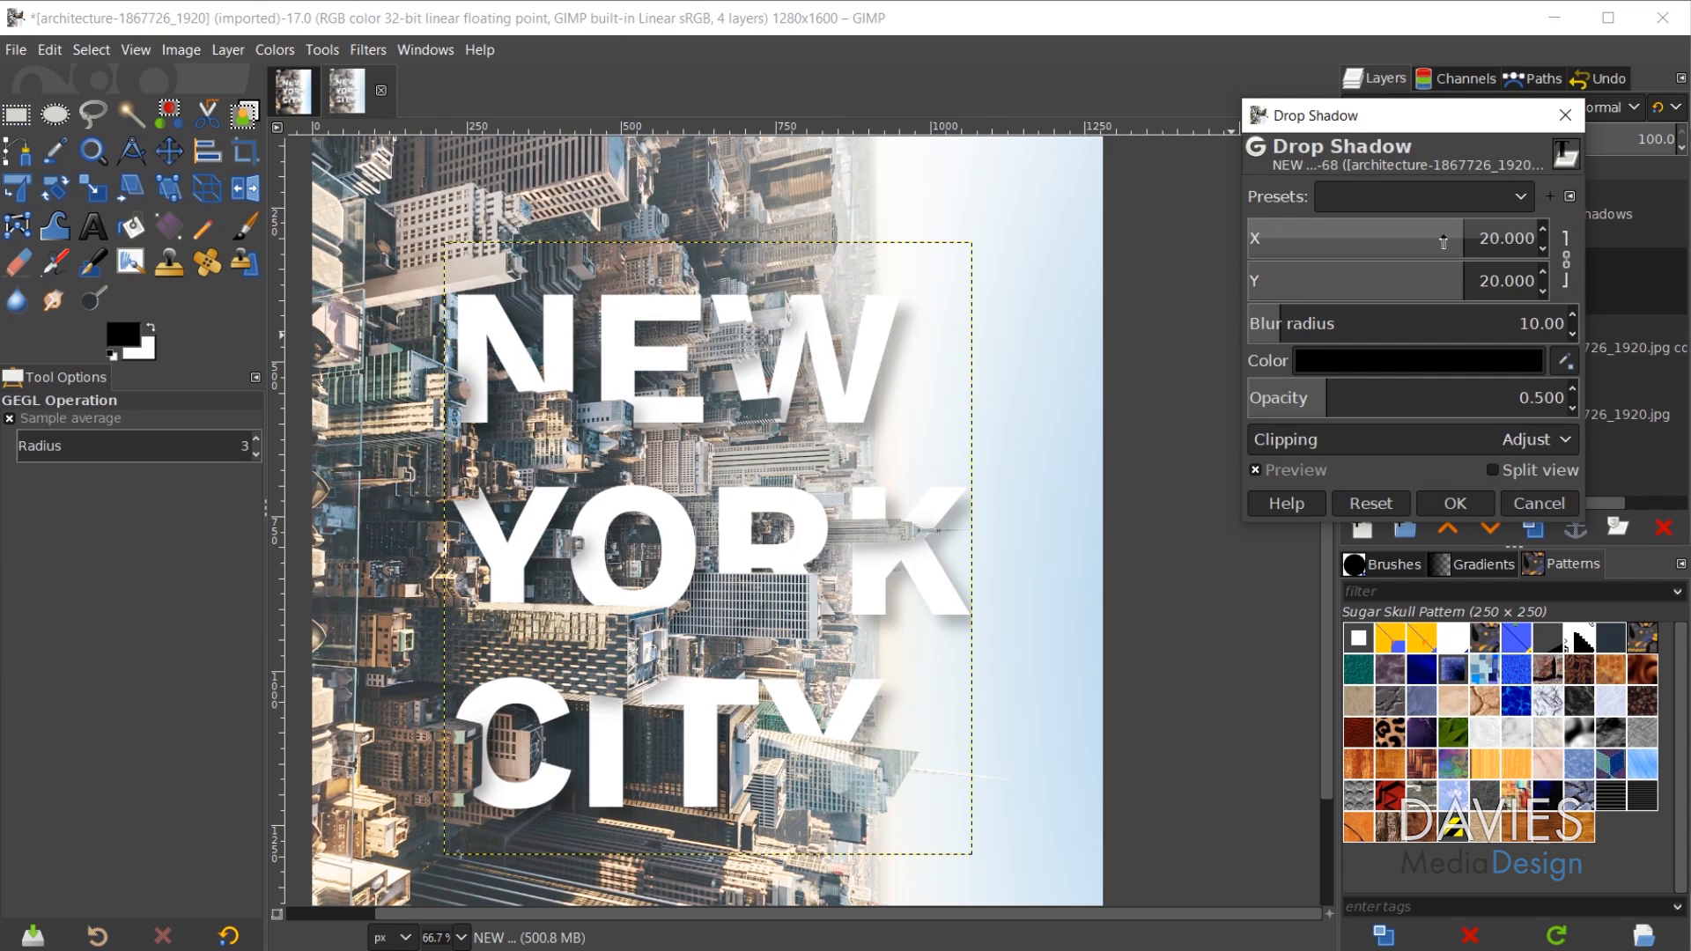
pyautogui.moveTo(1444, 242); pyautogui.dragTo(1403, 241)
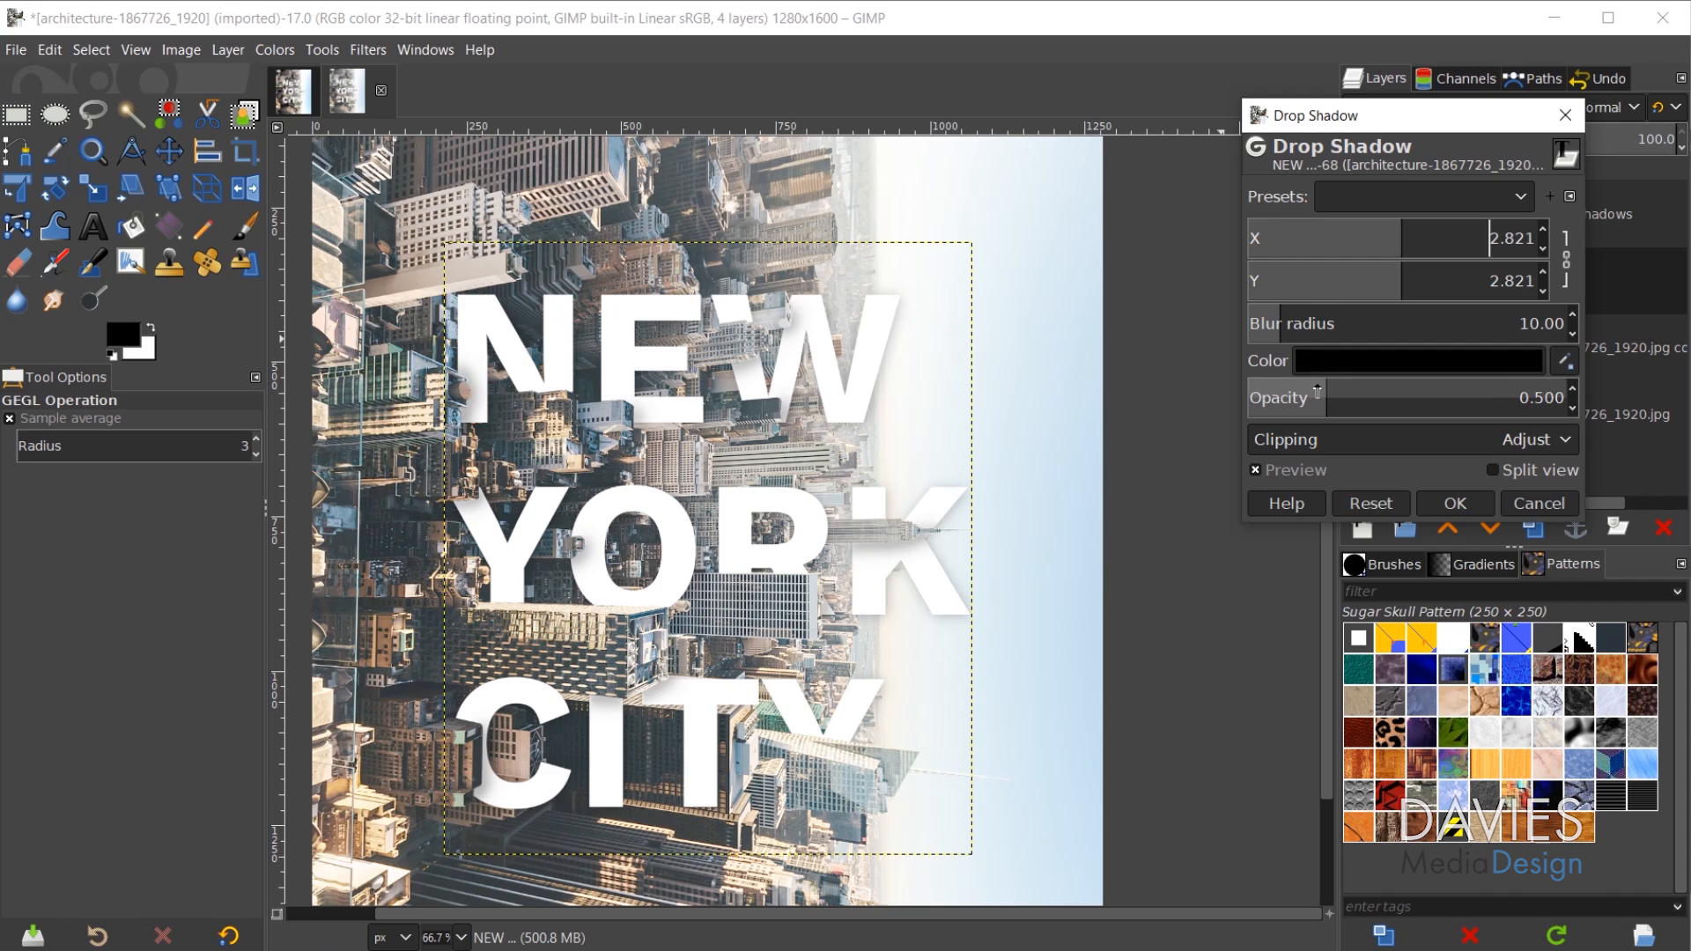
# - Set the drop shadow's opacity to 0.459, inspect the preview around the K's lower leg, and apply the filter
pyautogui.moveTo(1317, 390)
pyautogui.mouseDown()
pyautogui.moveTo(1293, 390)
pyautogui.moveTo(1319, 383)
pyautogui.mouseUp()
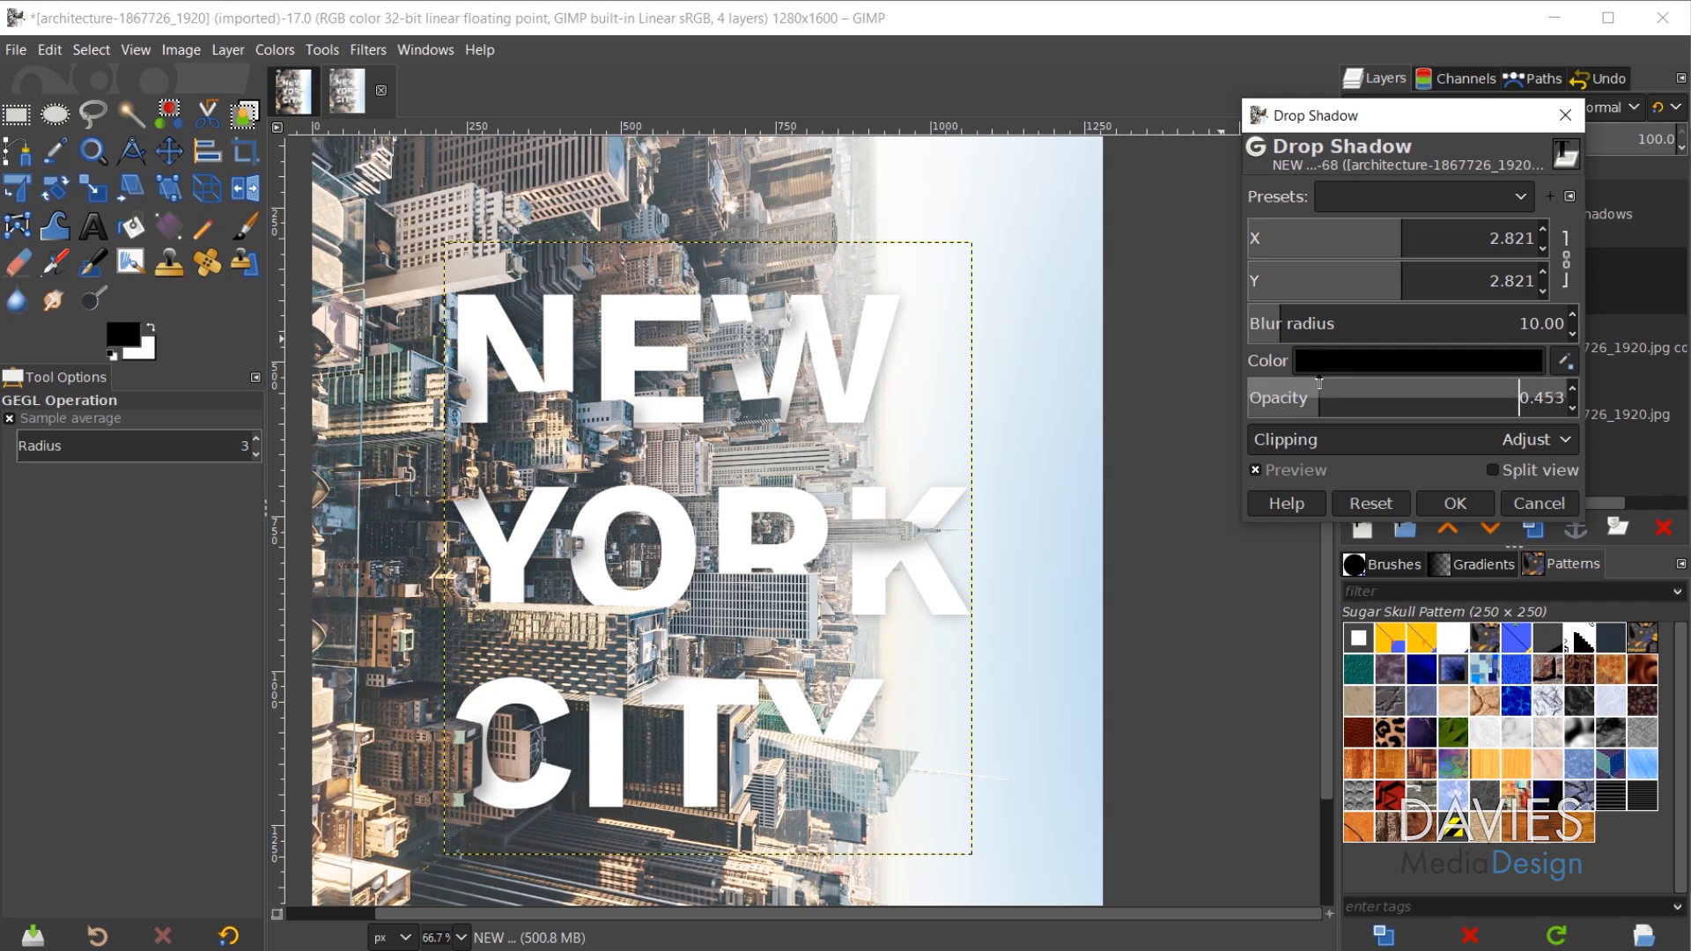
pyautogui.moveTo(1321, 383); pyautogui.dragTo(1327, 389)
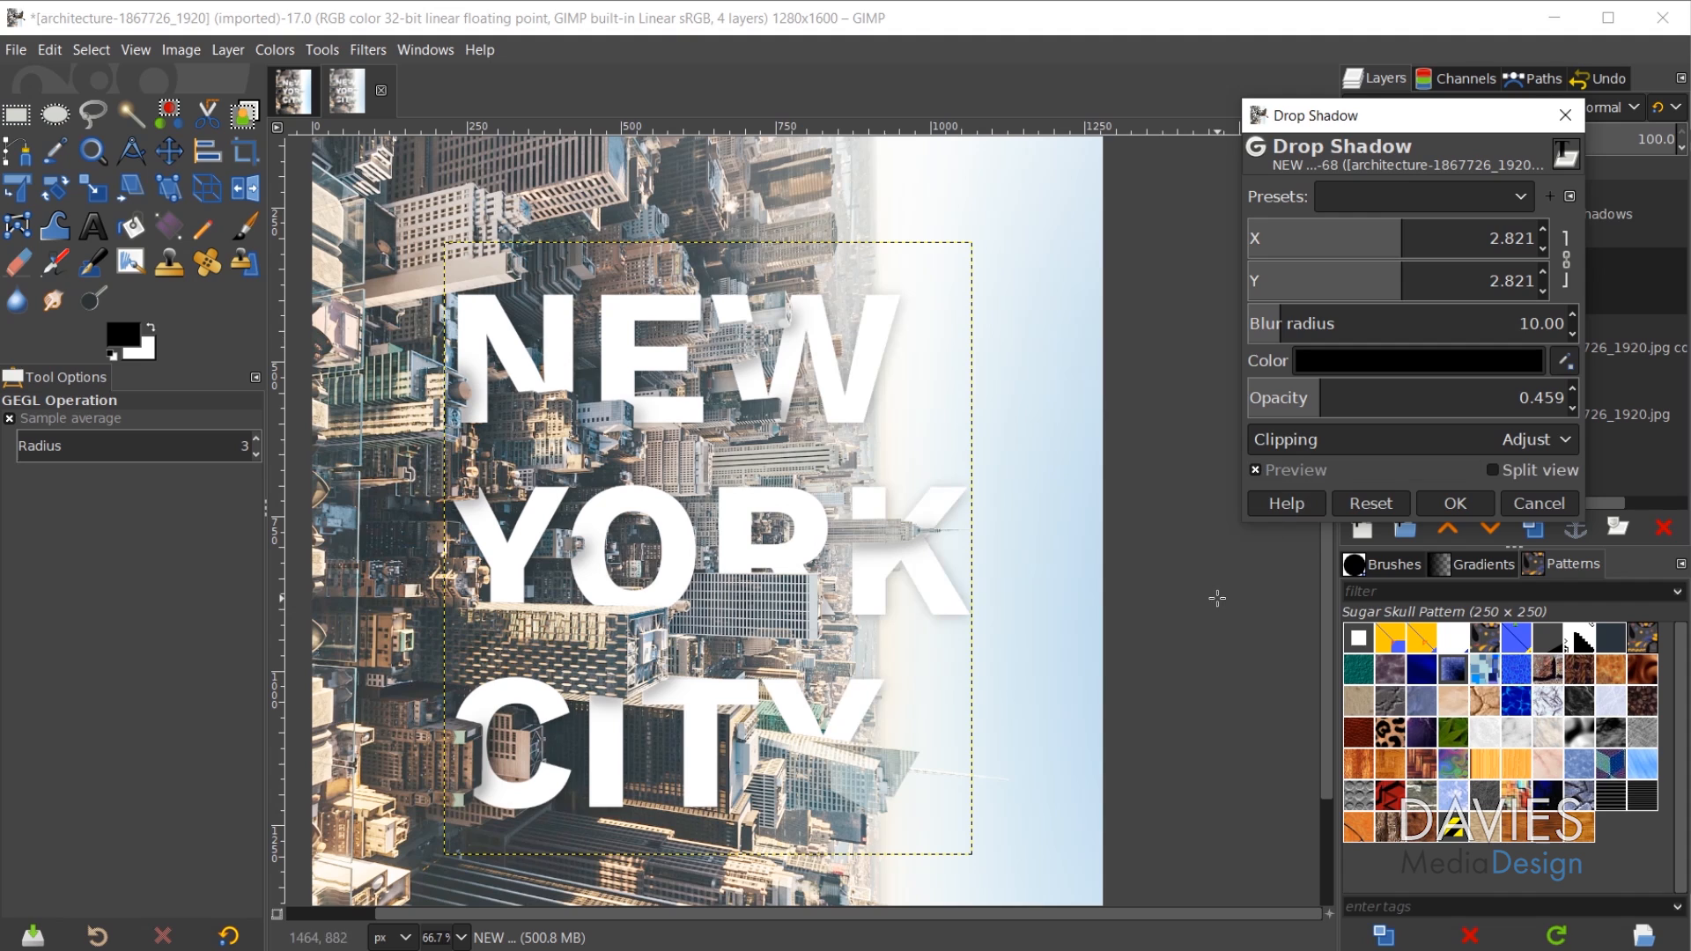
pyautogui.scroll(4, 979, 653)
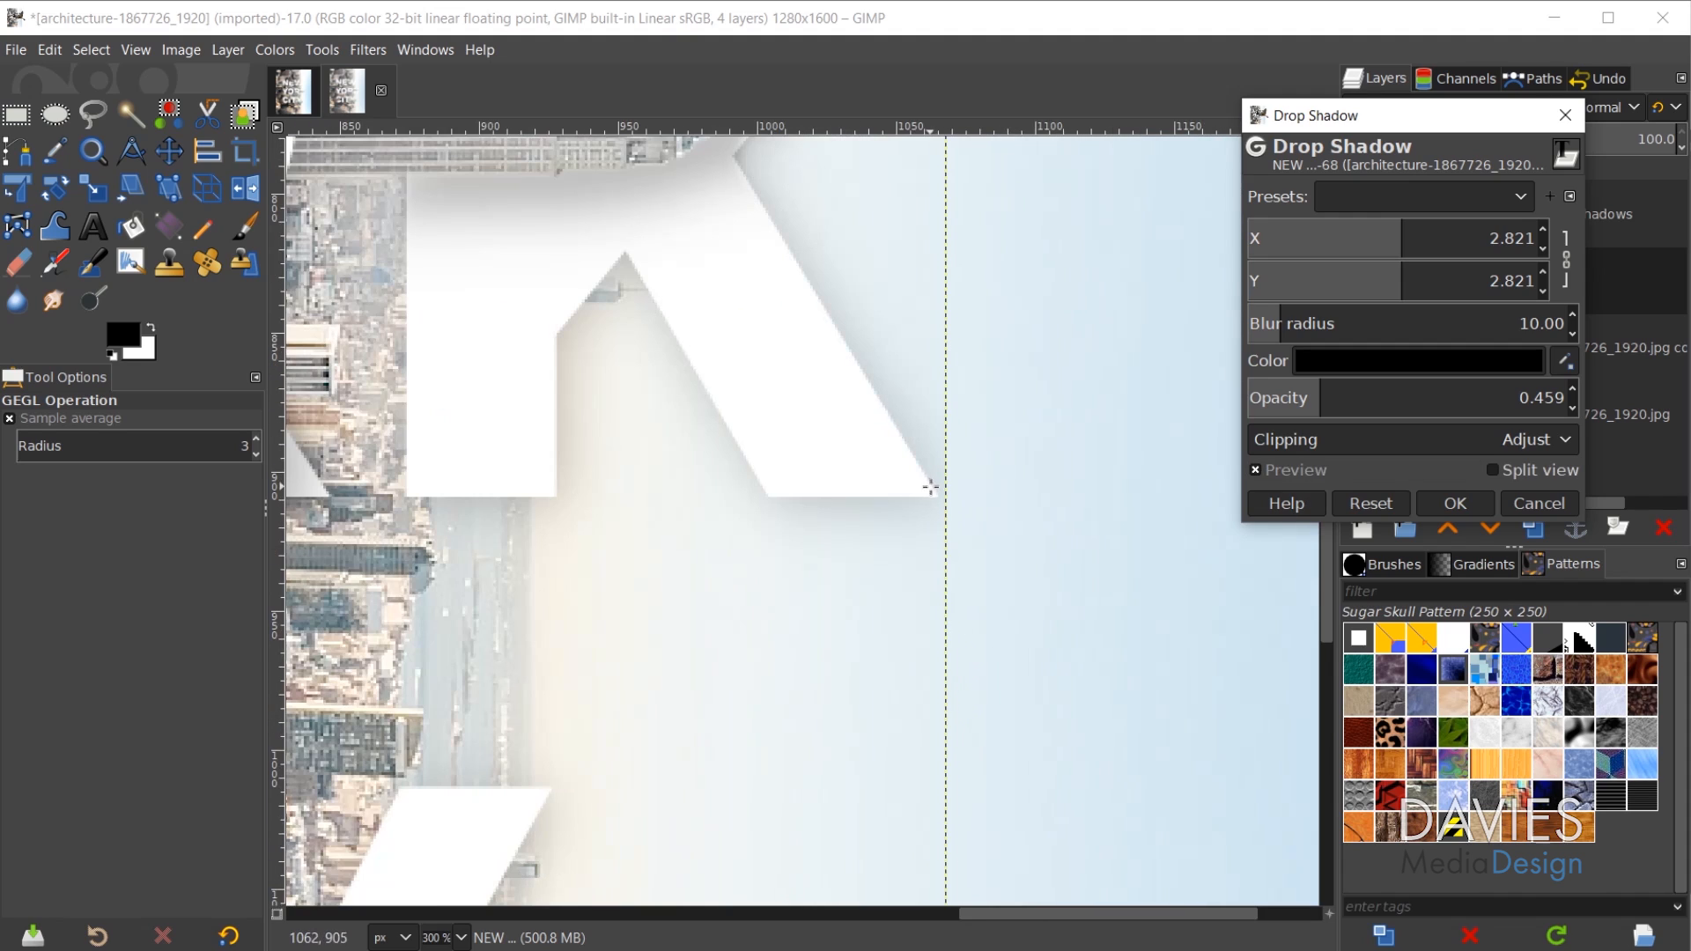
pyautogui.scroll(2, 988, 532)
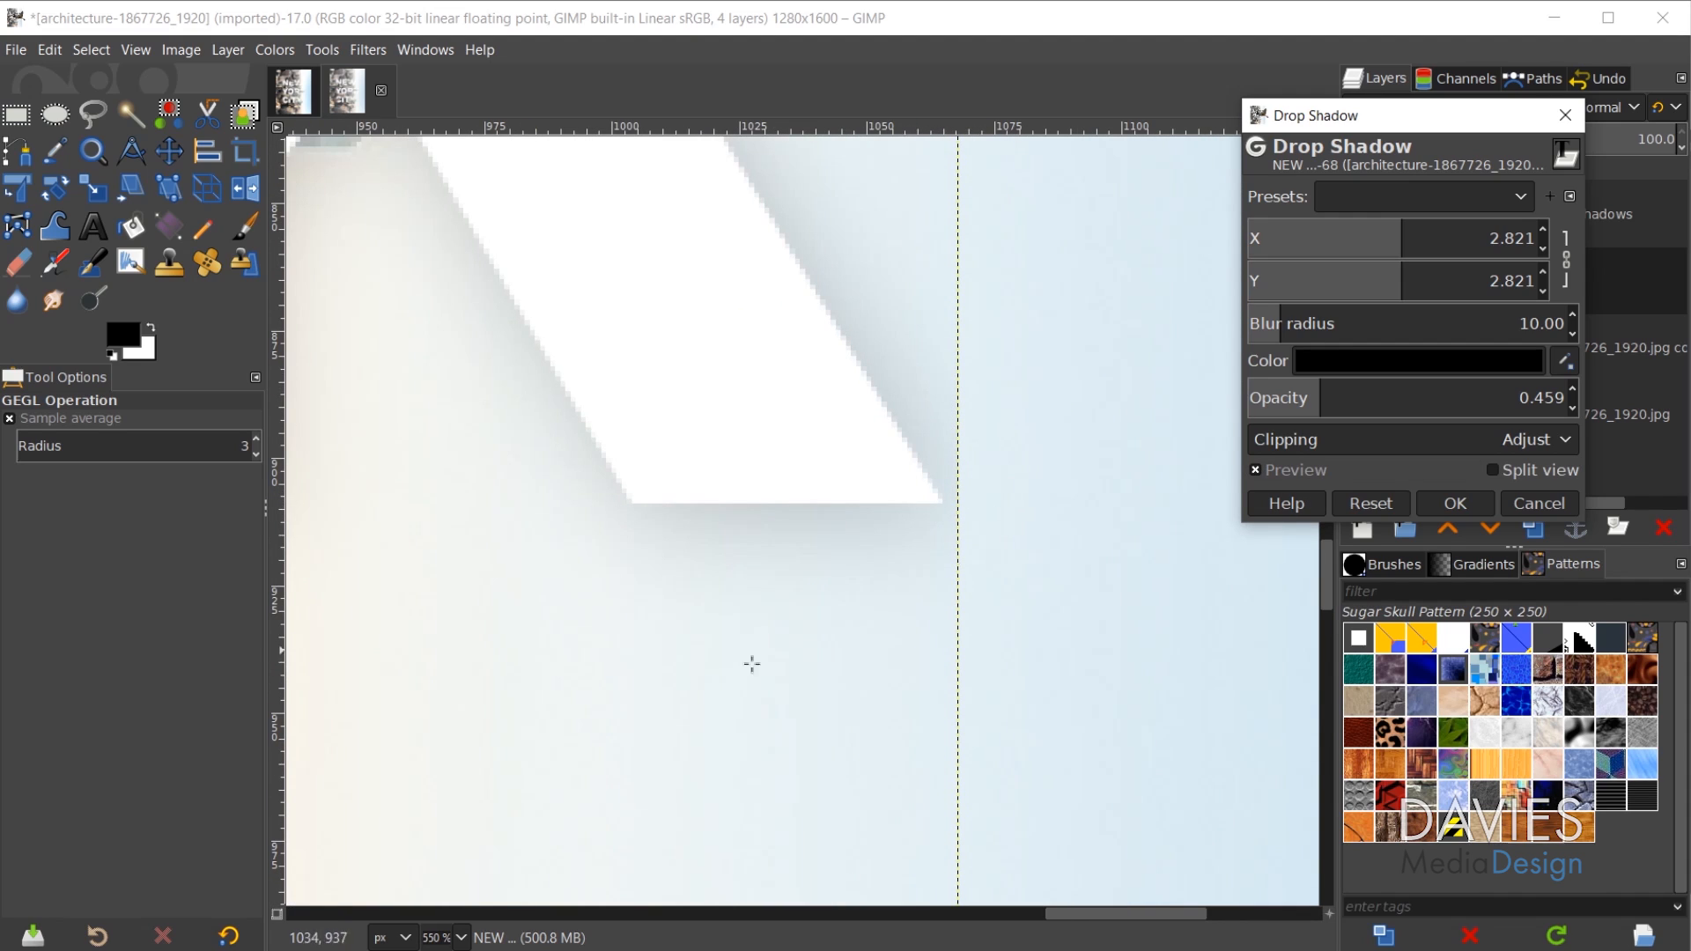
pyautogui.scroll(-3, 661, 675)
pyautogui.scroll(-2, 816, 740)
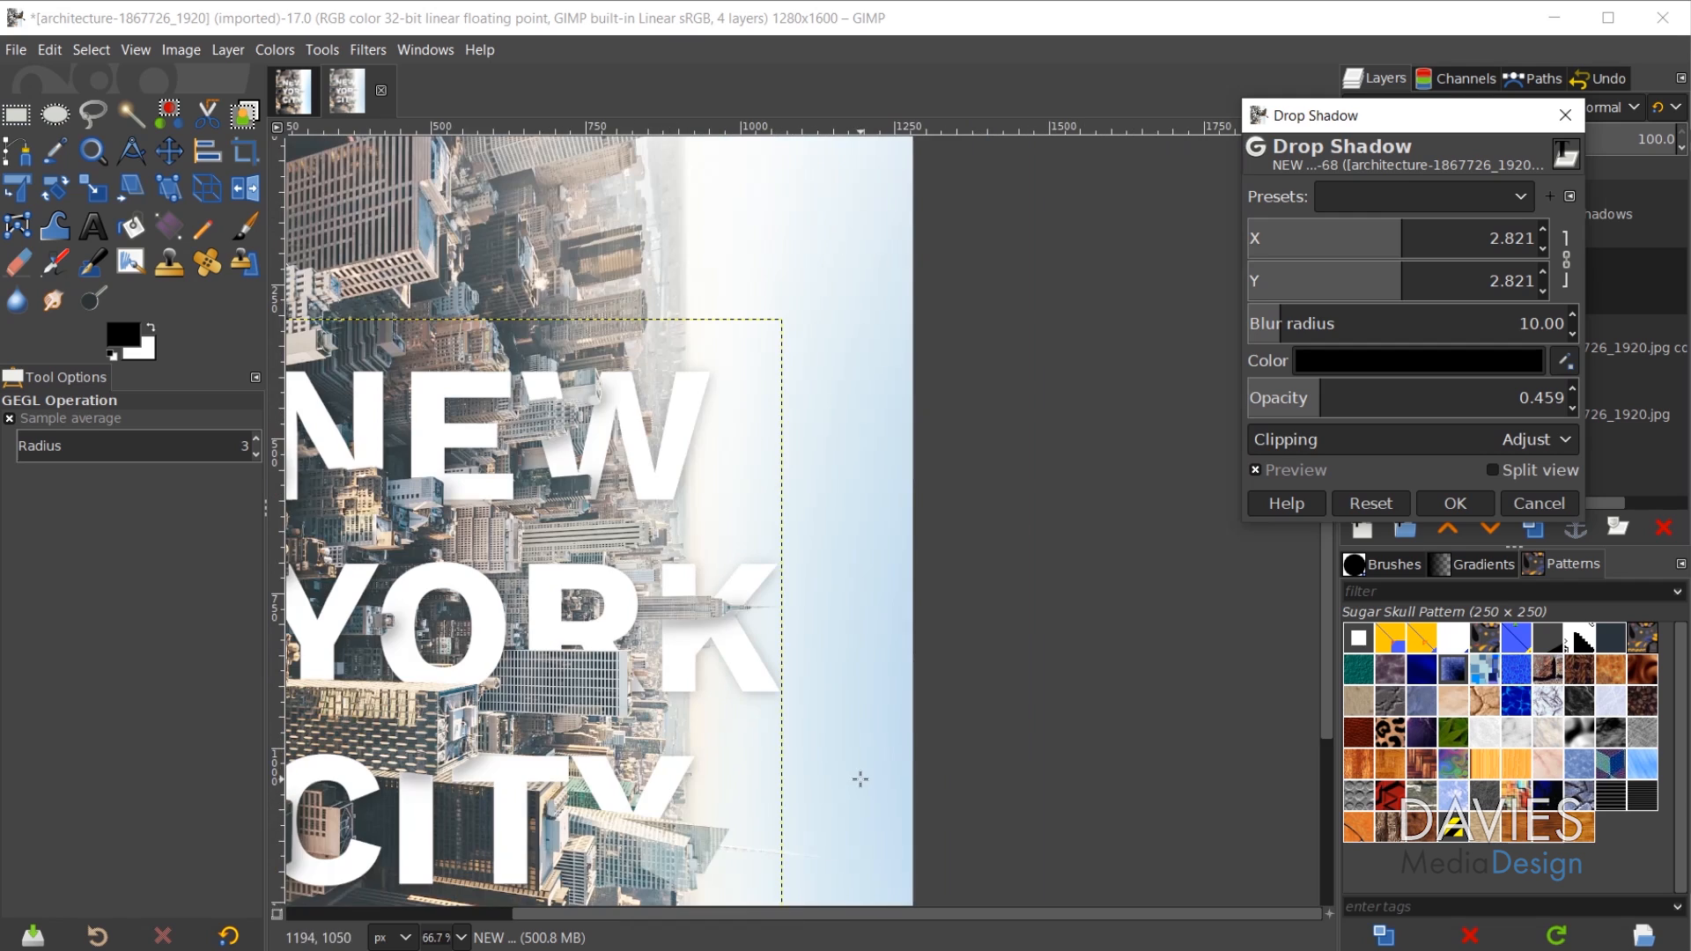
pyautogui.moveTo(935, 914); pyautogui.dragTo(803, 904)
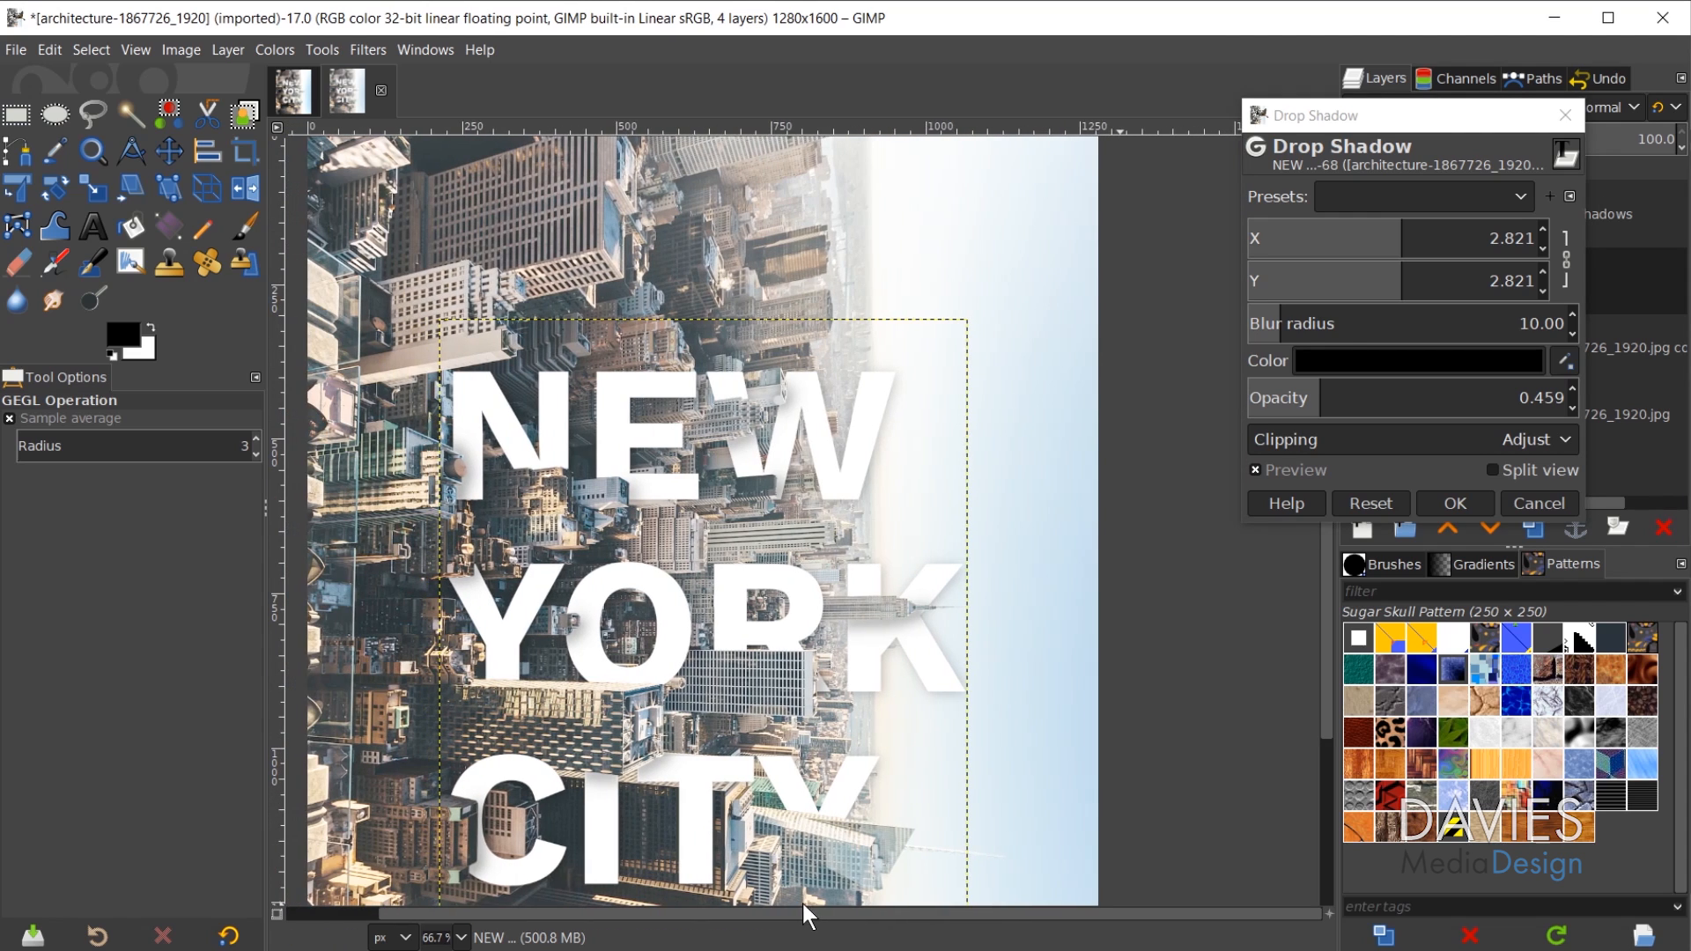
pyautogui.click(1418, 460)
pyautogui.click(1455, 506)
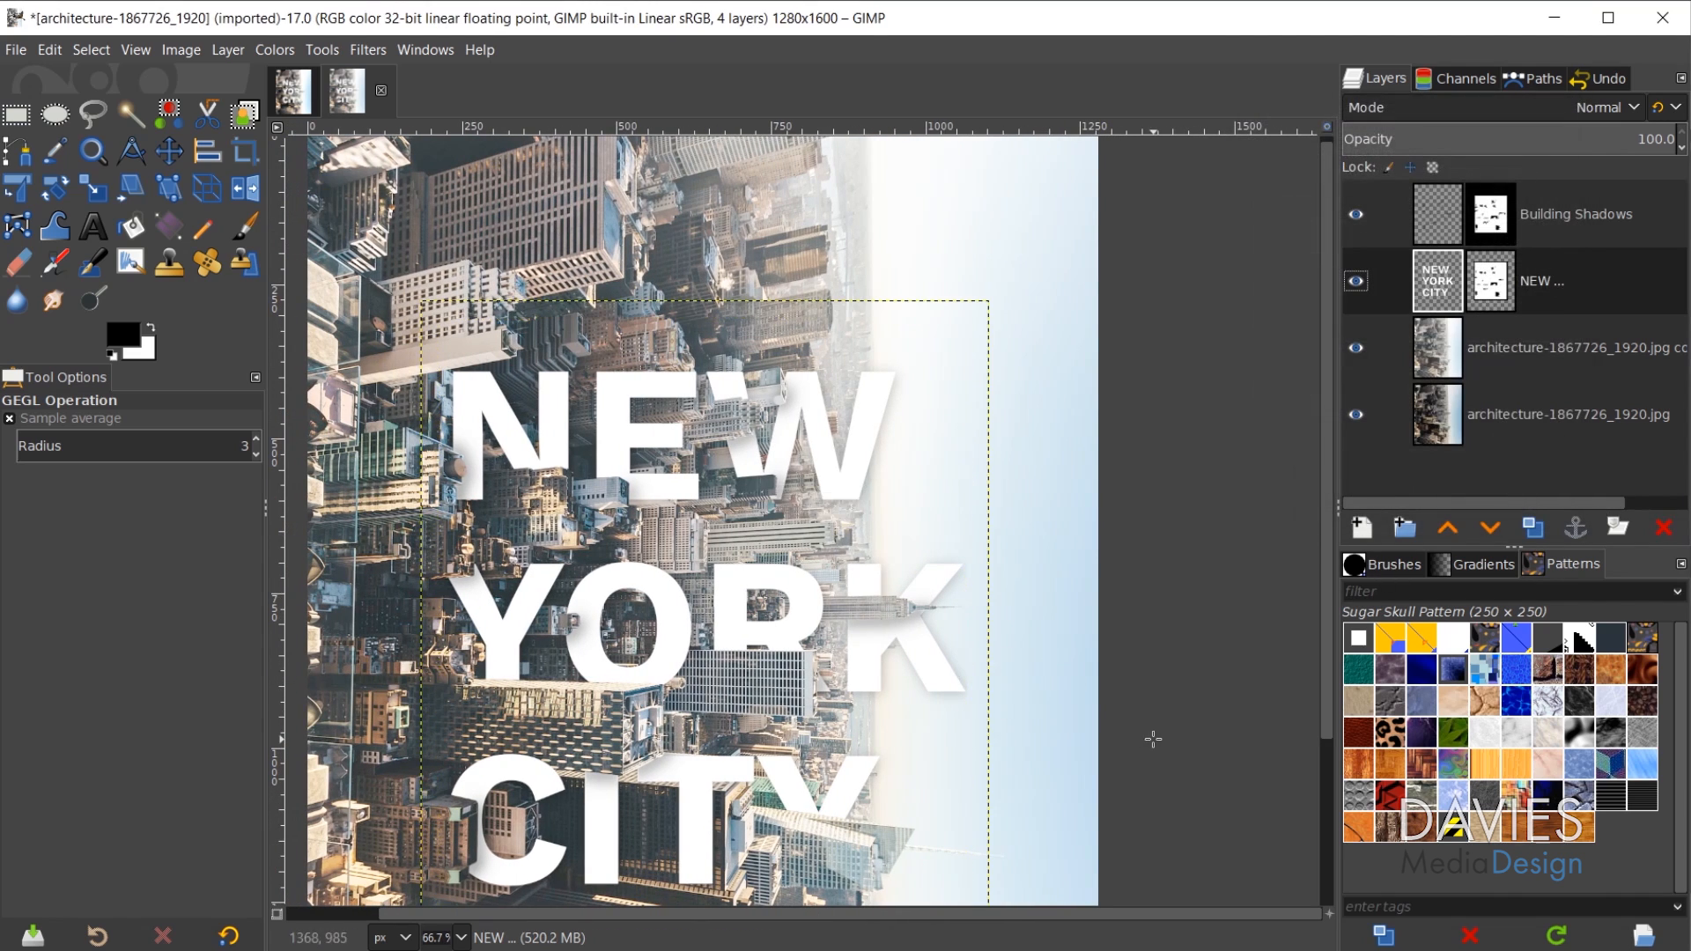
# - Examine the applied drop shadow around the K up close and across the NEW YORK CITY lettering
pyautogui.scroll(3, 1027, 847)
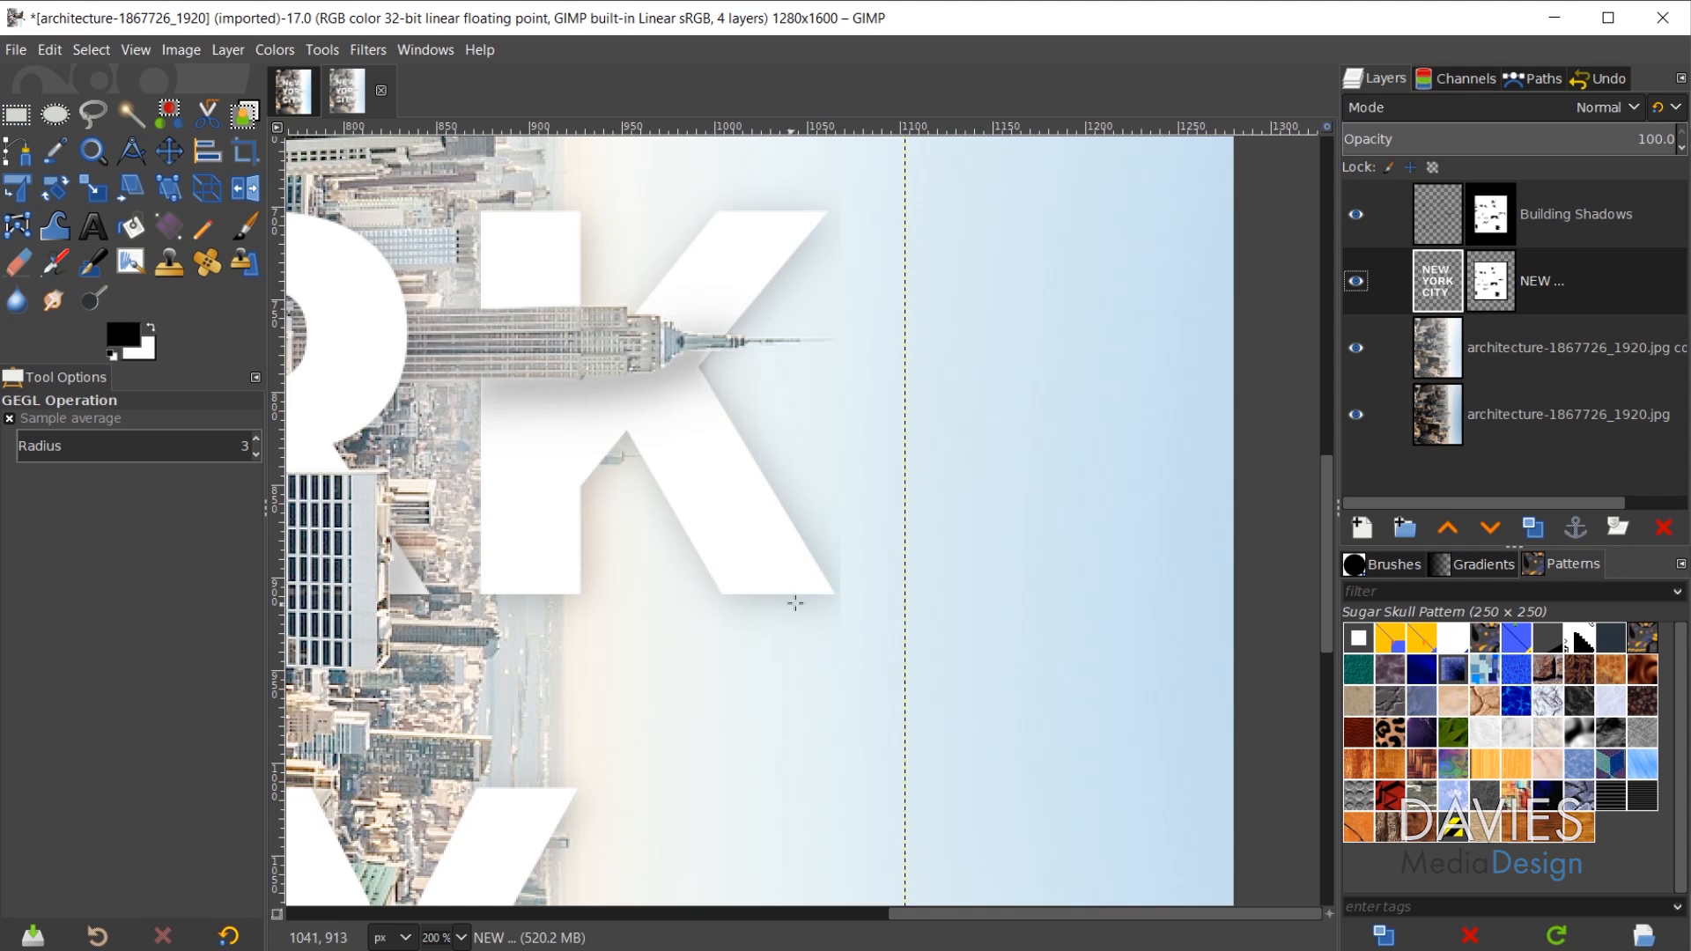
pyautogui.scroll(-2, 696, 731)
pyautogui.moveTo(990, 912); pyautogui.dragTo(817, 912)
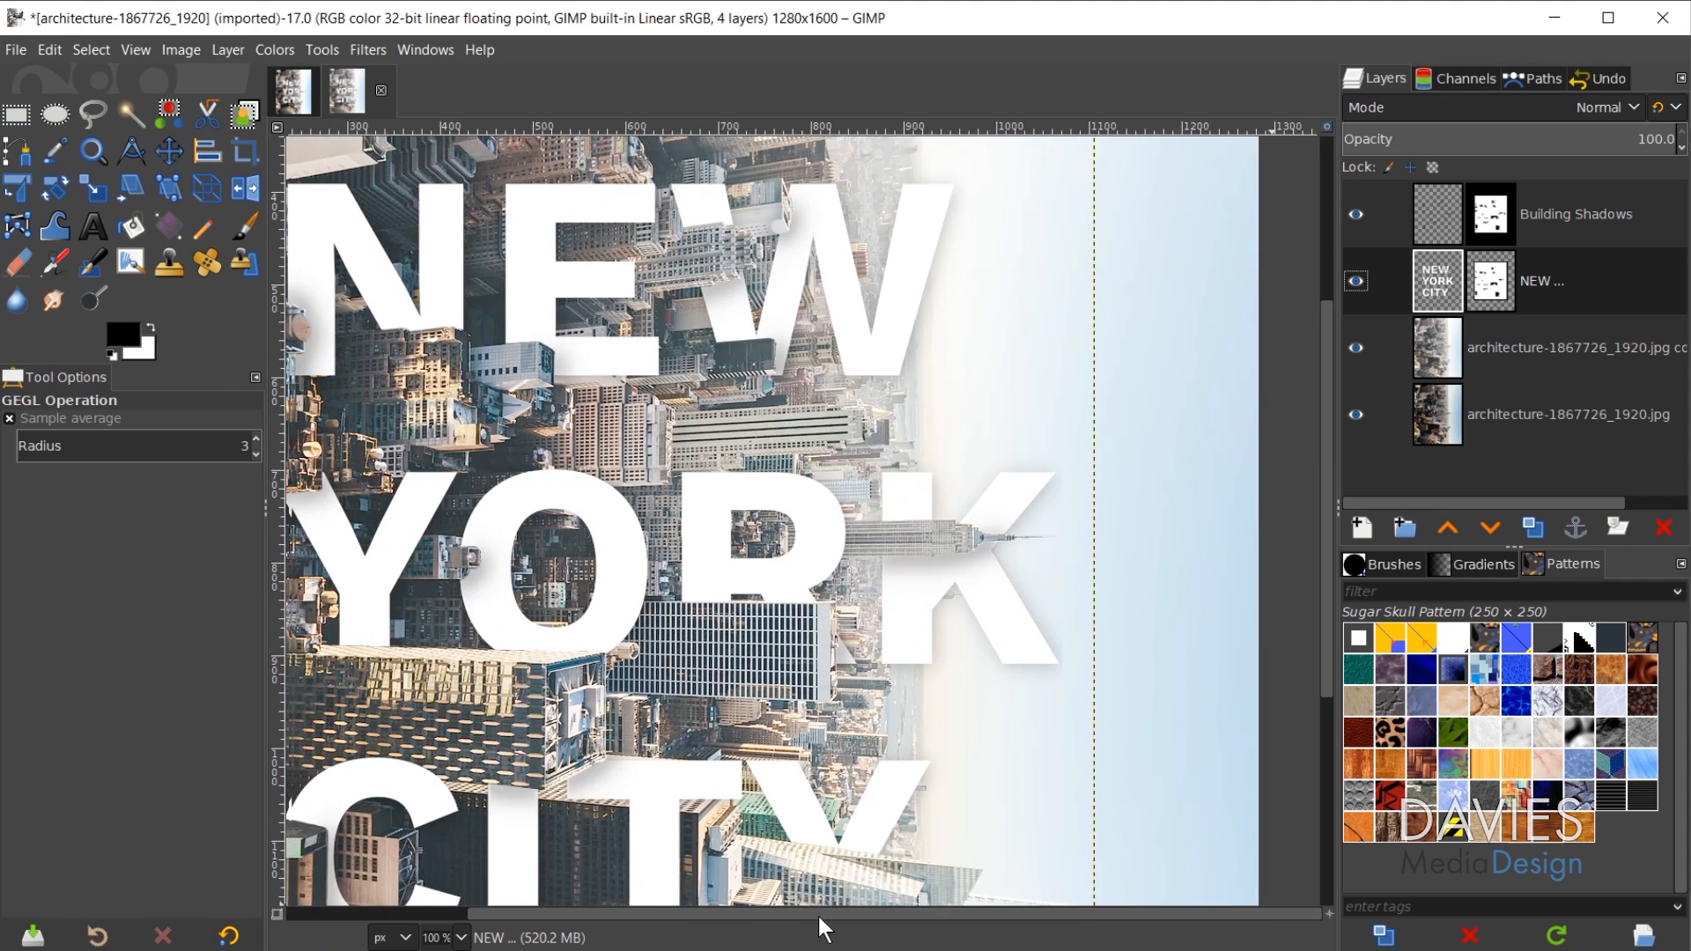
pyautogui.scroll(-4, 791, 769)
pyautogui.scroll(6, 791, 769)
pyautogui.scroll(-2, 966, 658)
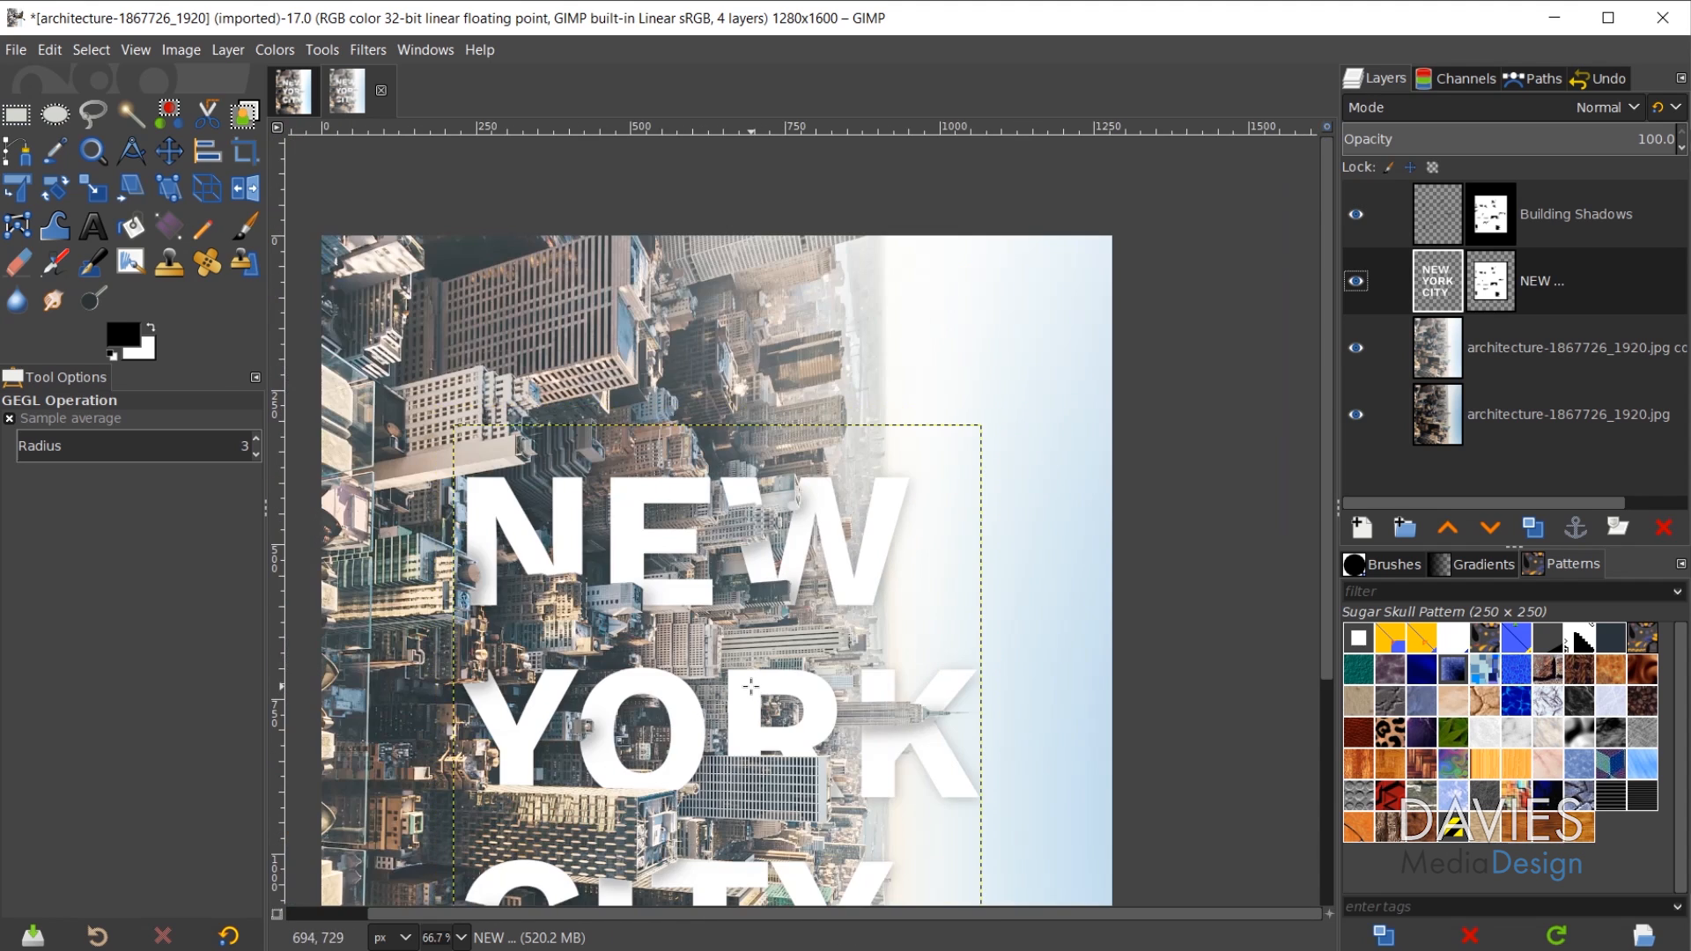